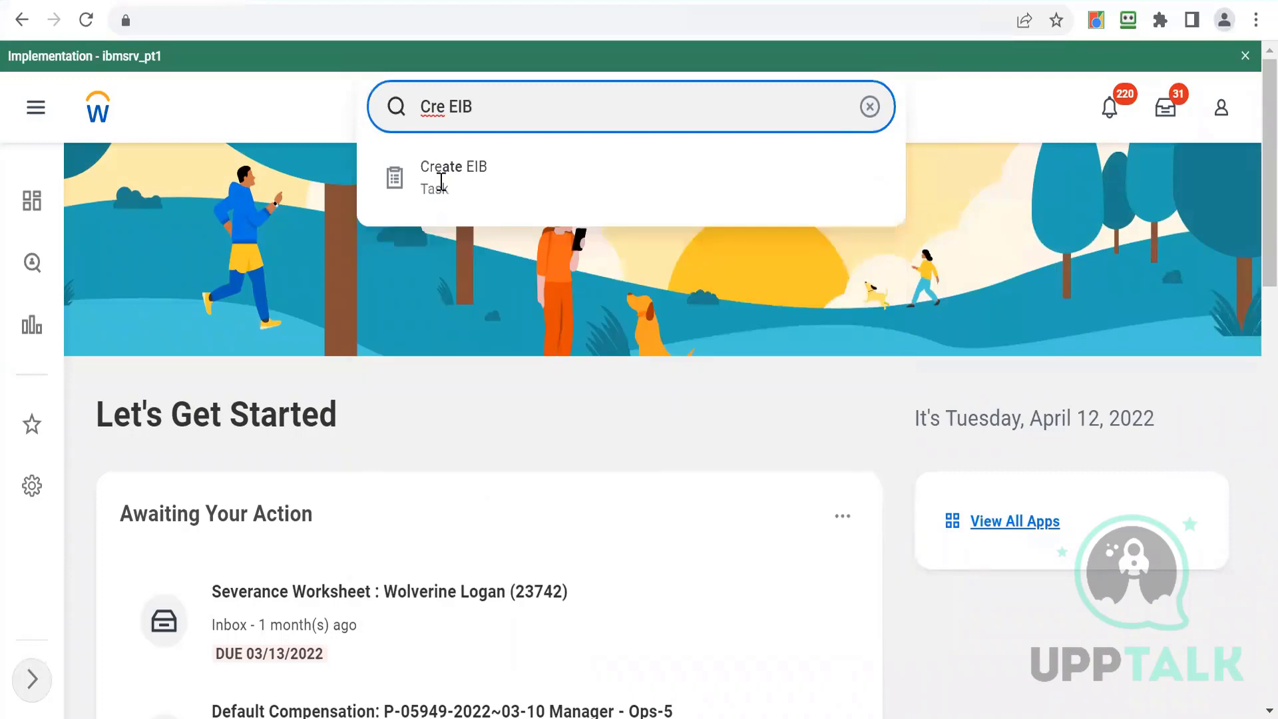
- Start the Create EIB task and create an Inbound EIB named WDE7_EIB_IB
left_click(440, 191)
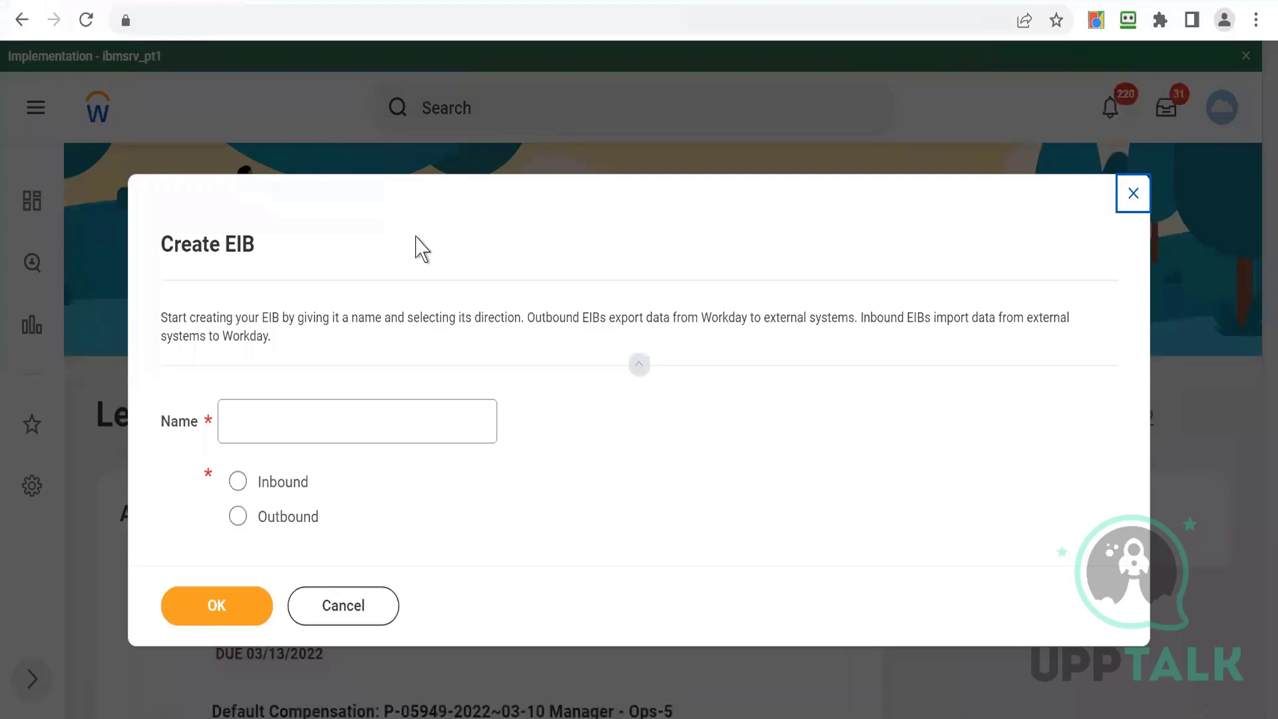
left_click(236, 485)
left_click(268, 425)
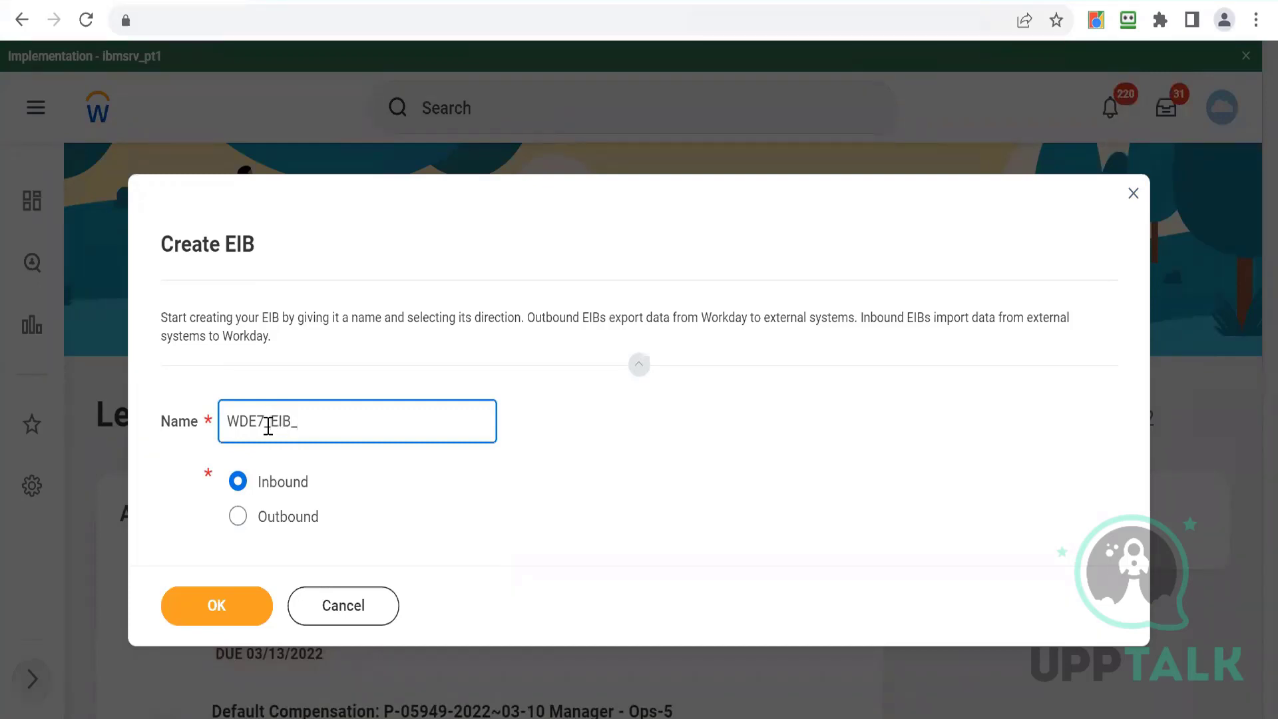
left_click(422, 494)
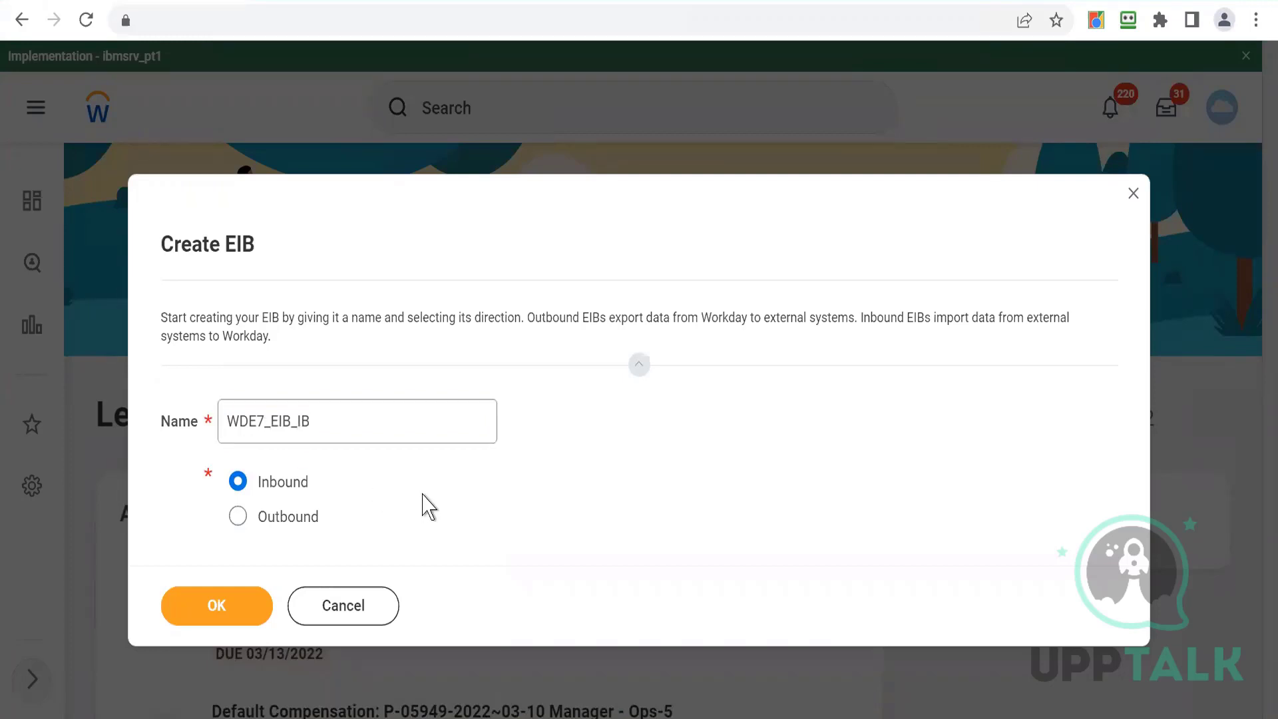
left_click(209, 618)
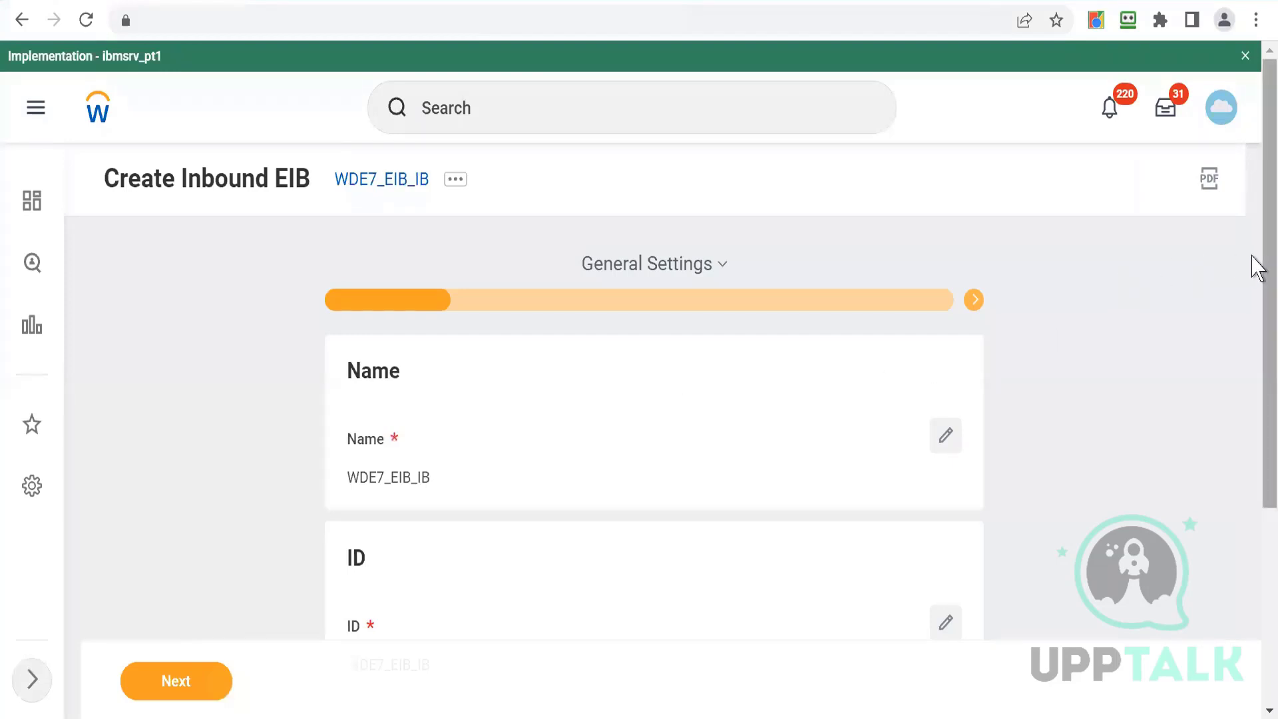
- Review the new EIB's general settings for name, ID and description
left_click_drag(1257, 268, 1249, 384)
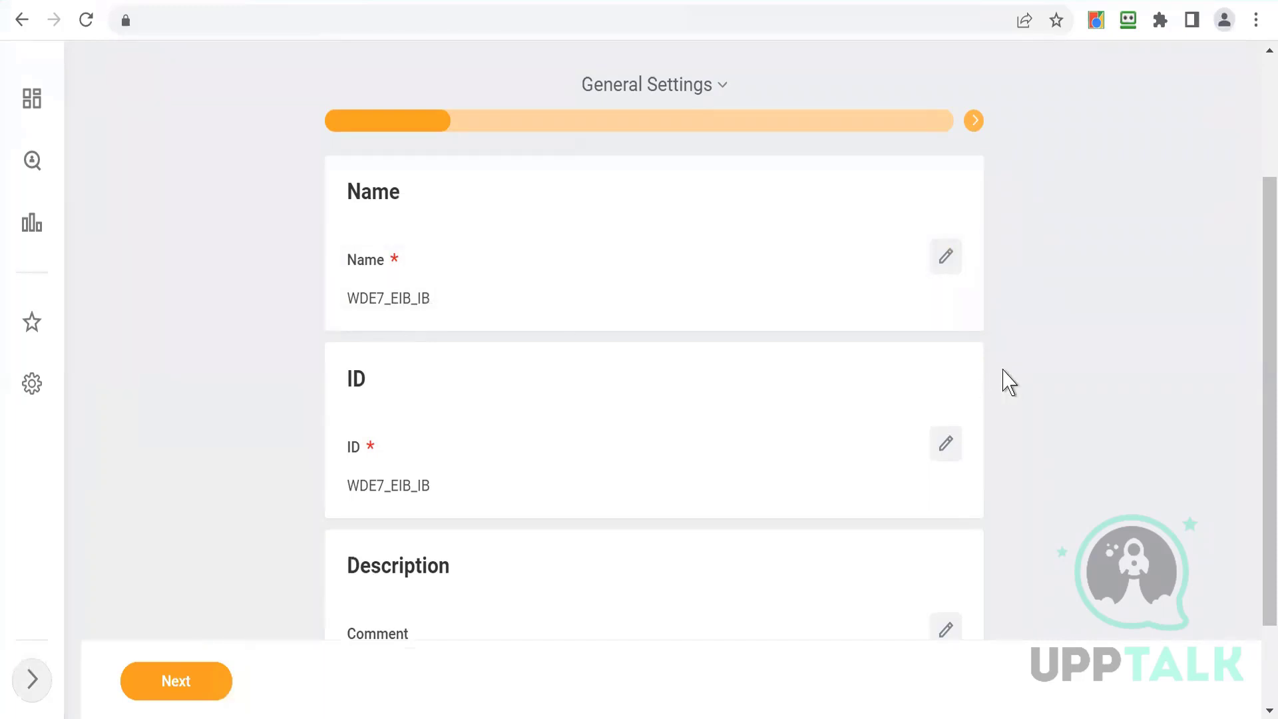
scroll(1251, 322, "down", 2)
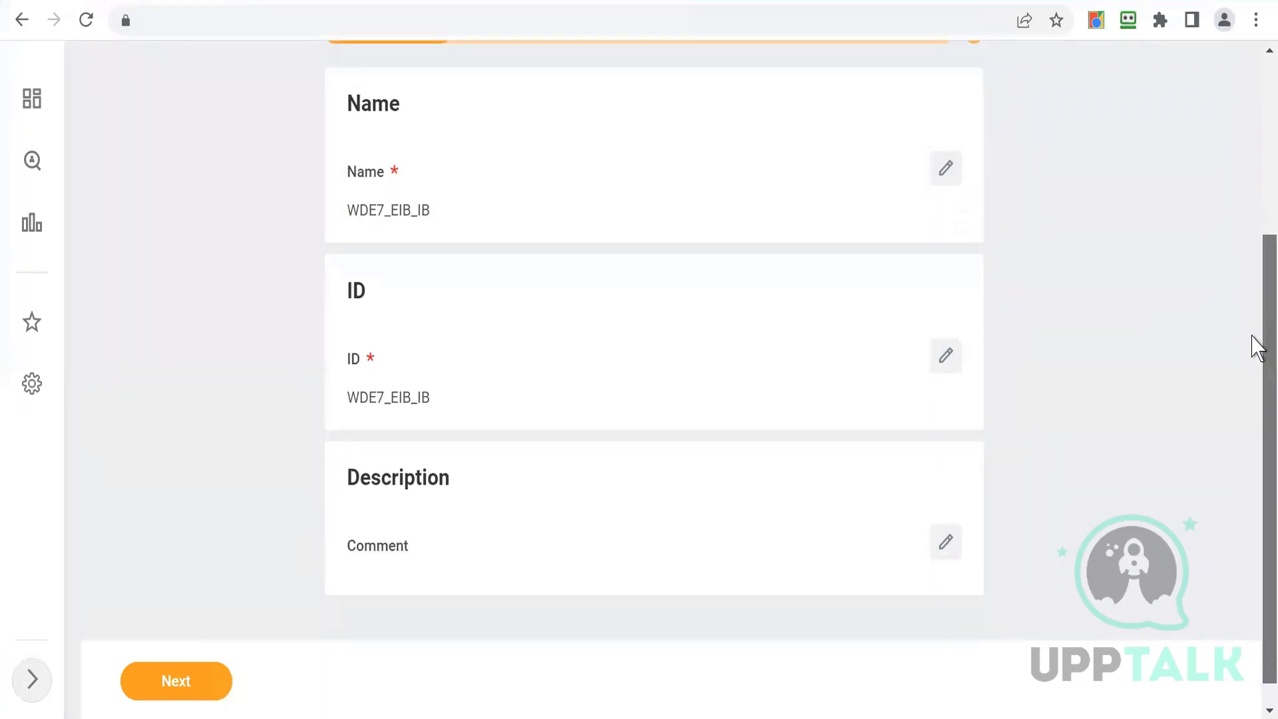
left_click_drag(1252, 337, 1252, 355)
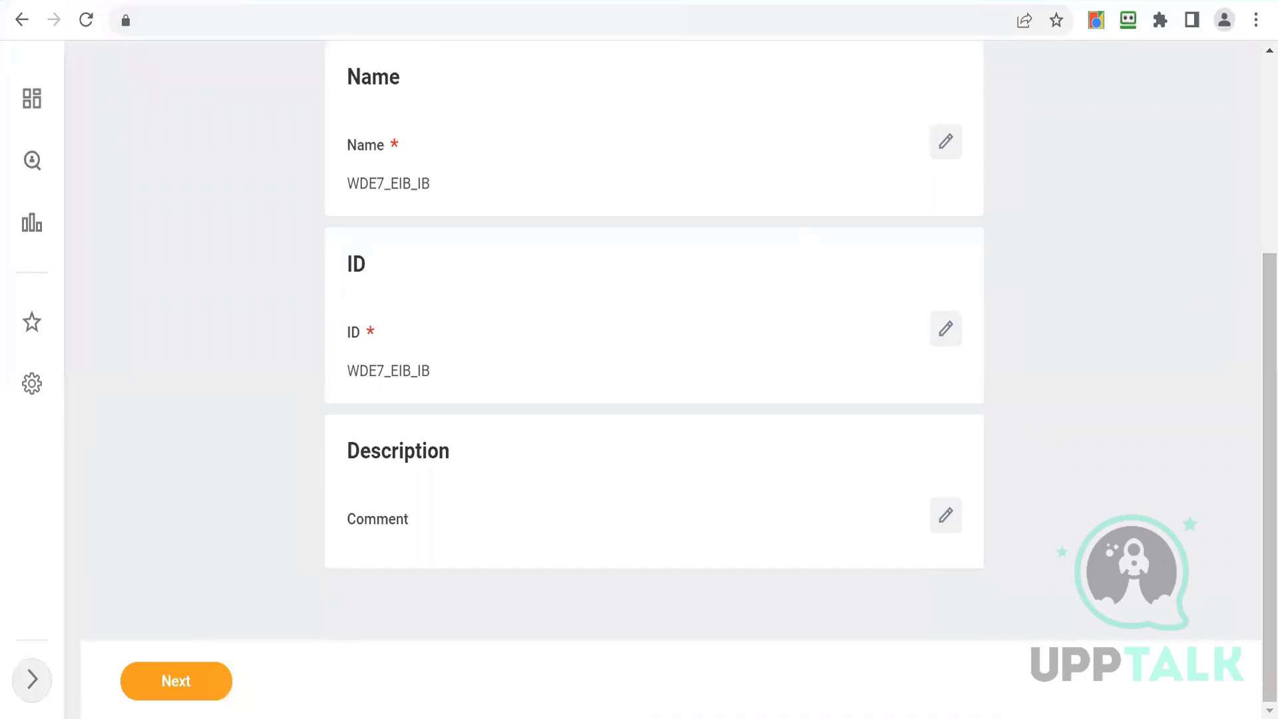
- Open a new browser tab and search the web for "webservices in Workday"
left_click(266, 0)
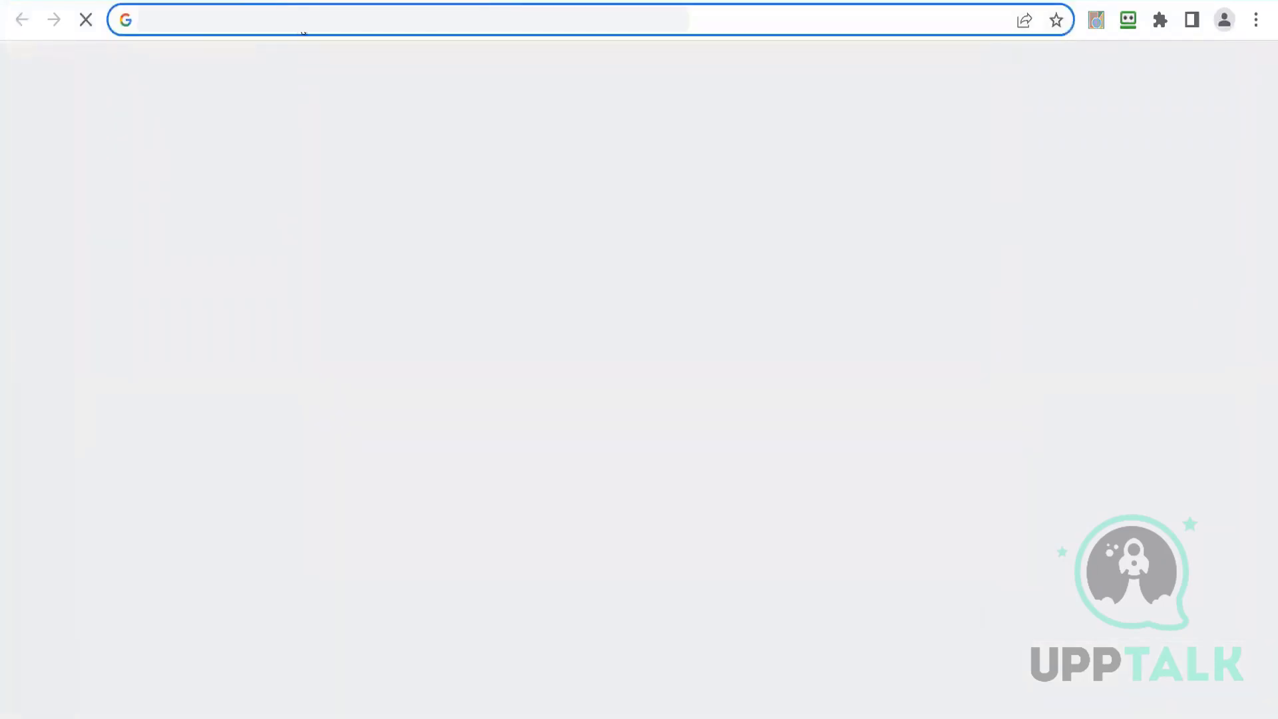
type("w")
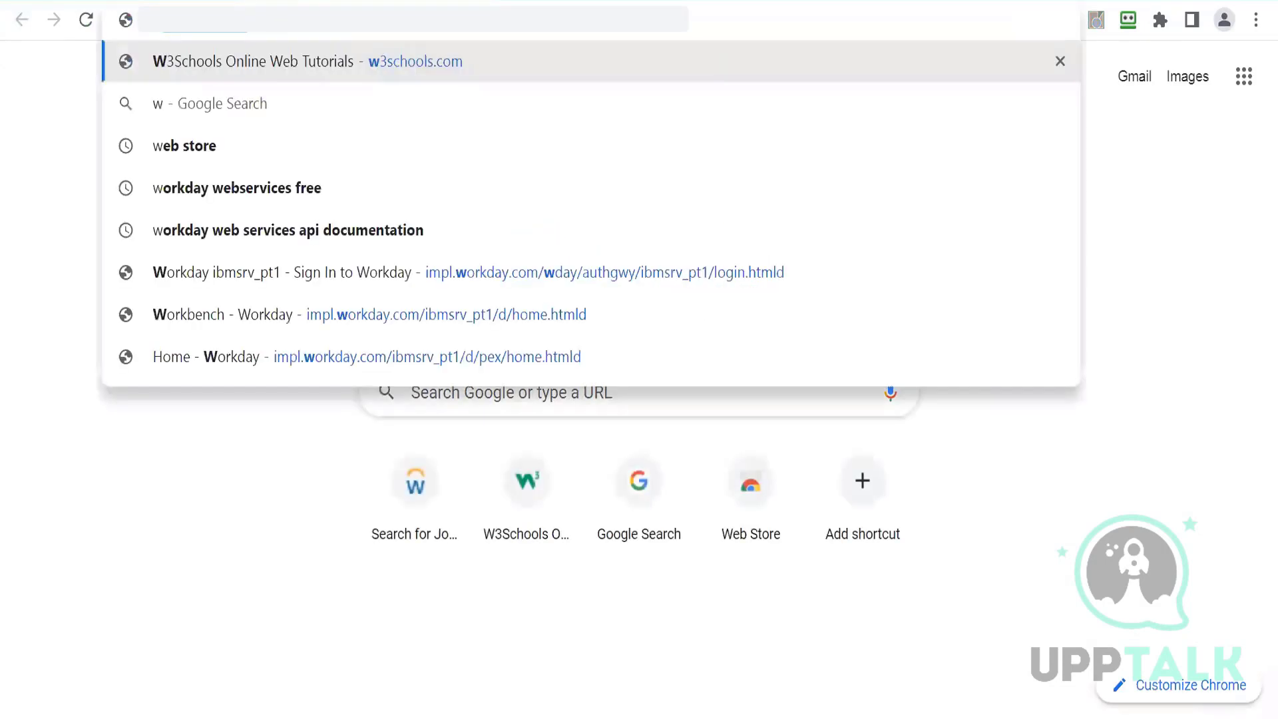
type("ebs")
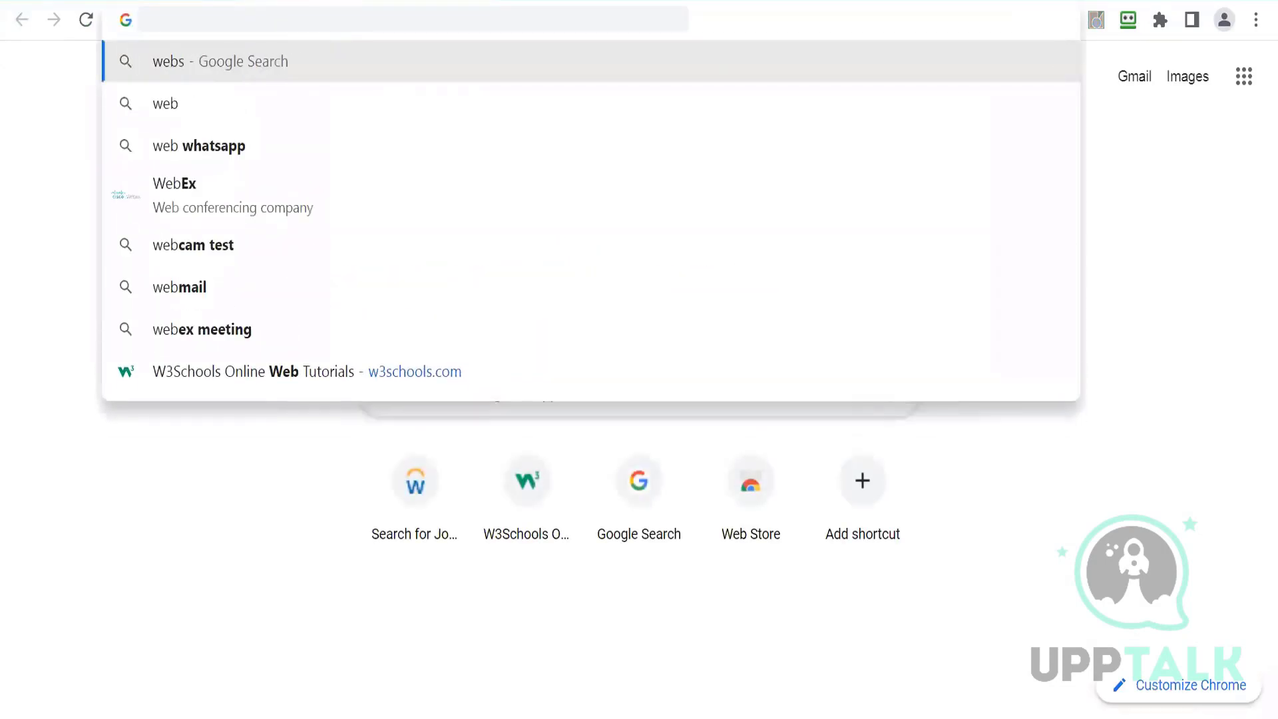
type("ervices")
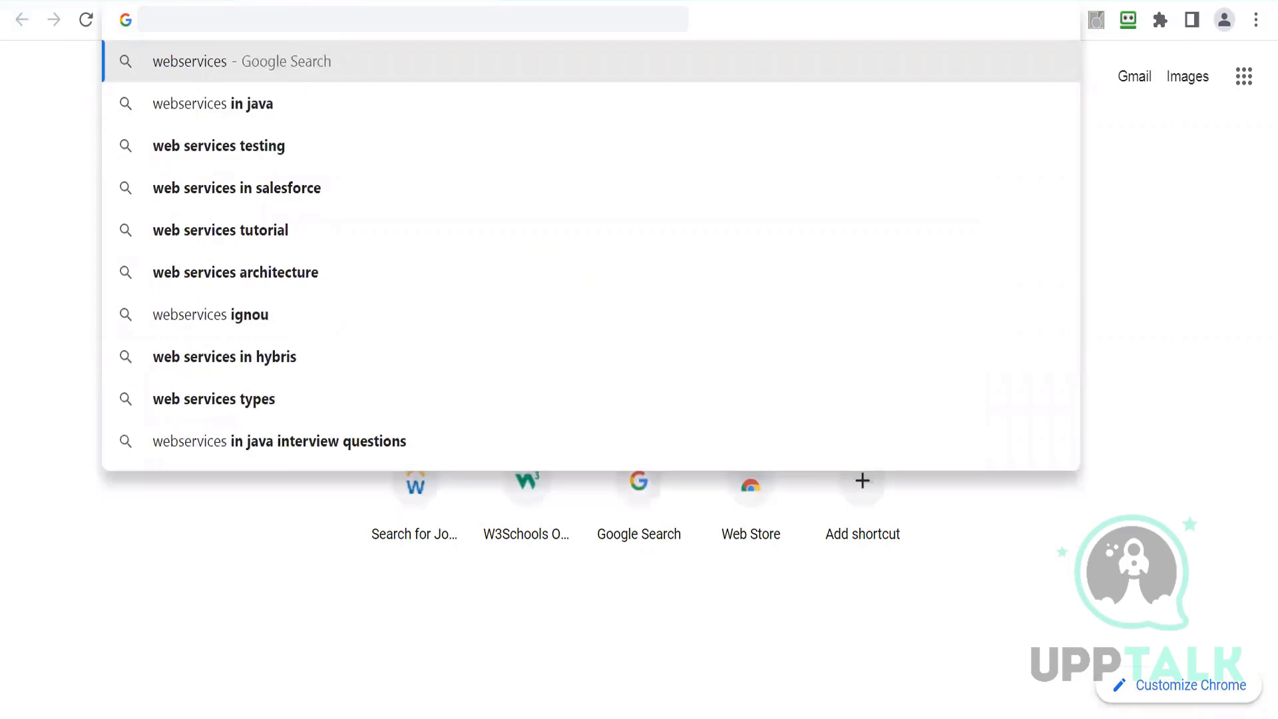
type(" in Workday")
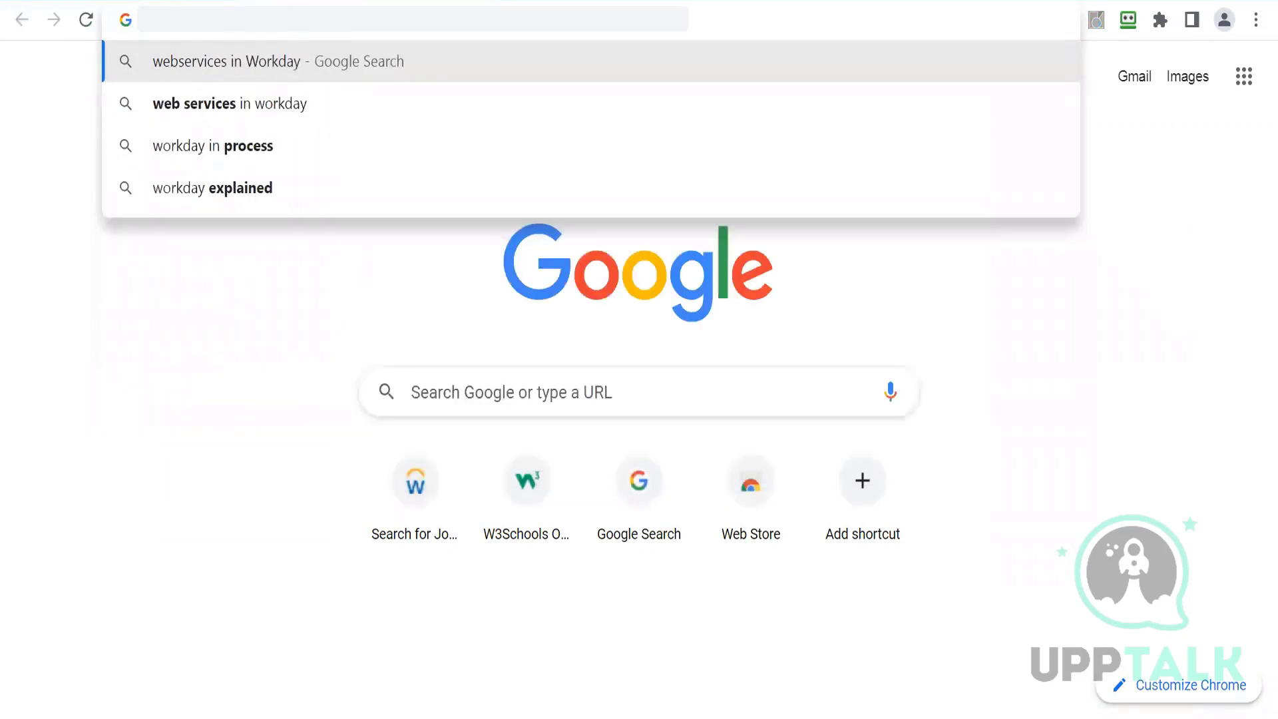
key("Return")
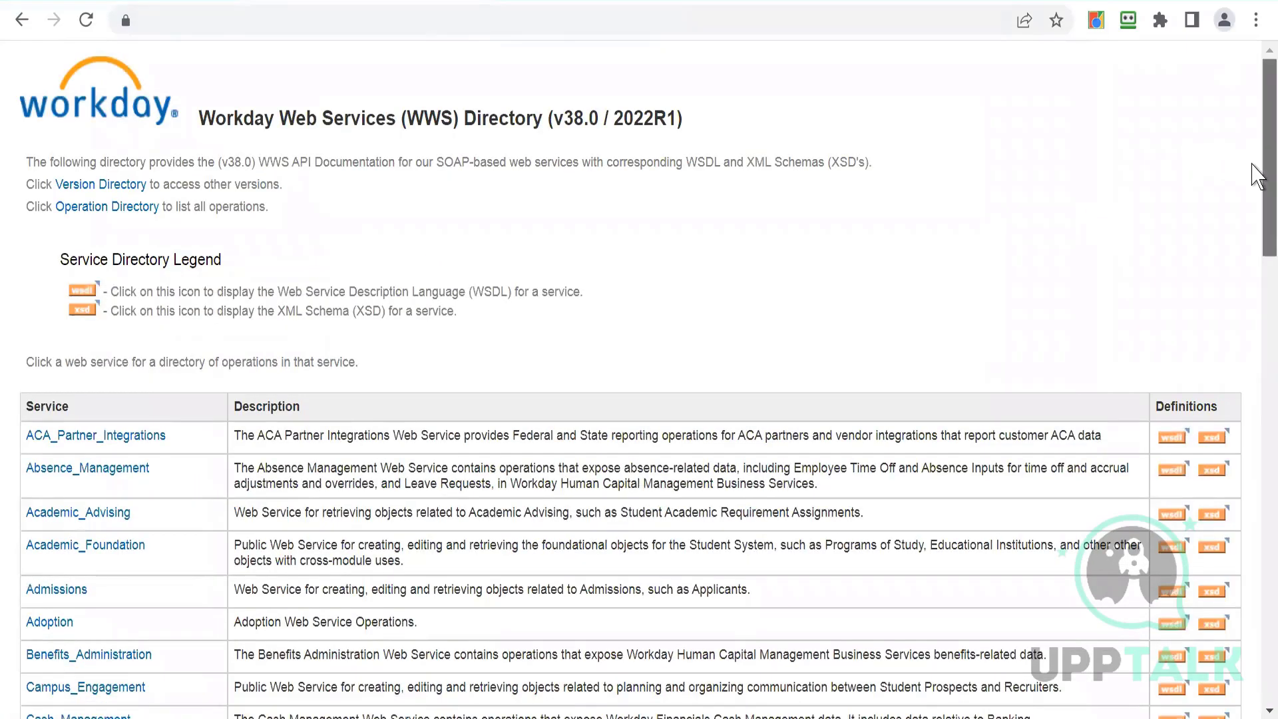
- Open the Human_Resources service from the Workday Web Services directory
scroll(1253, 223, "down", 4)
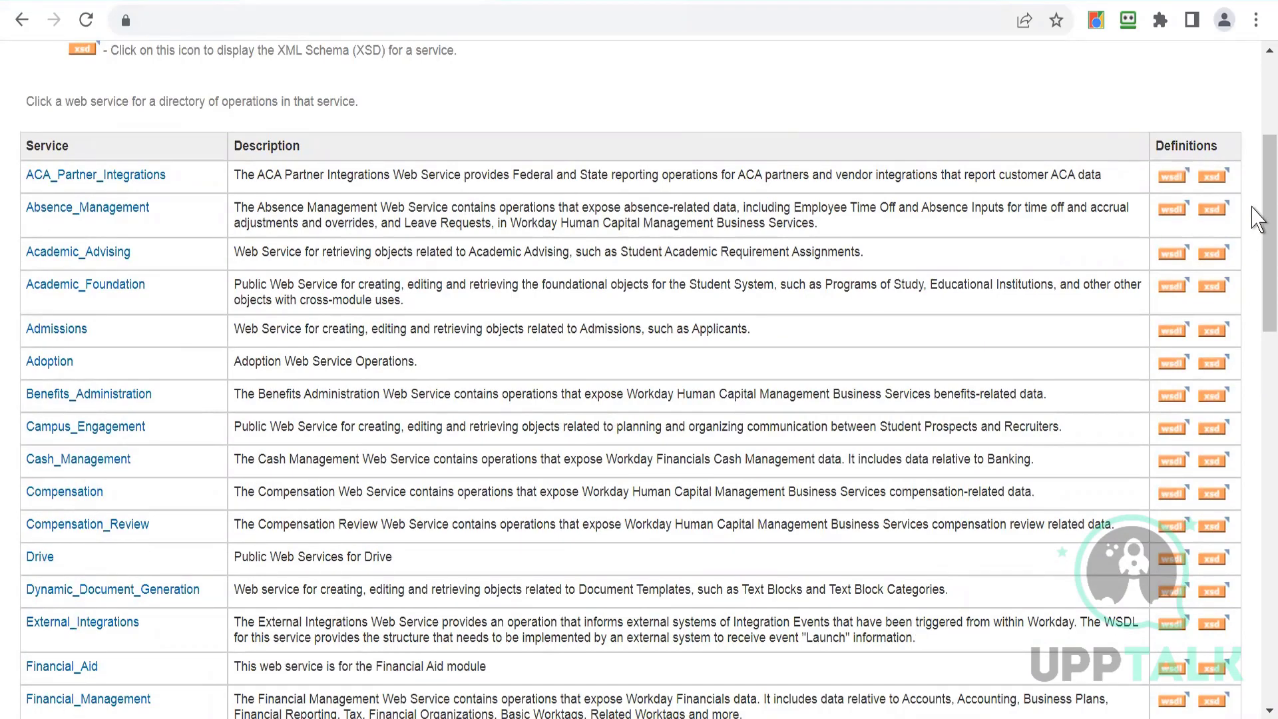
scroll(1260, 286, "down", 4)
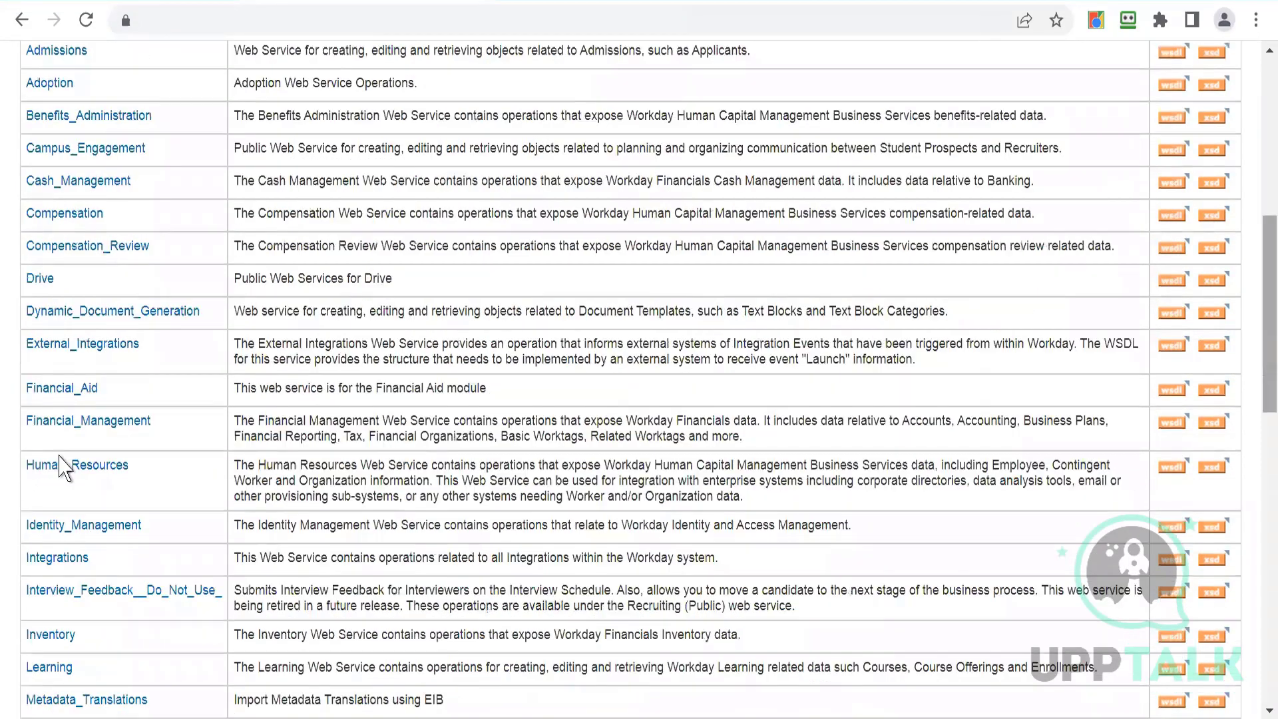
left_click(57, 466)
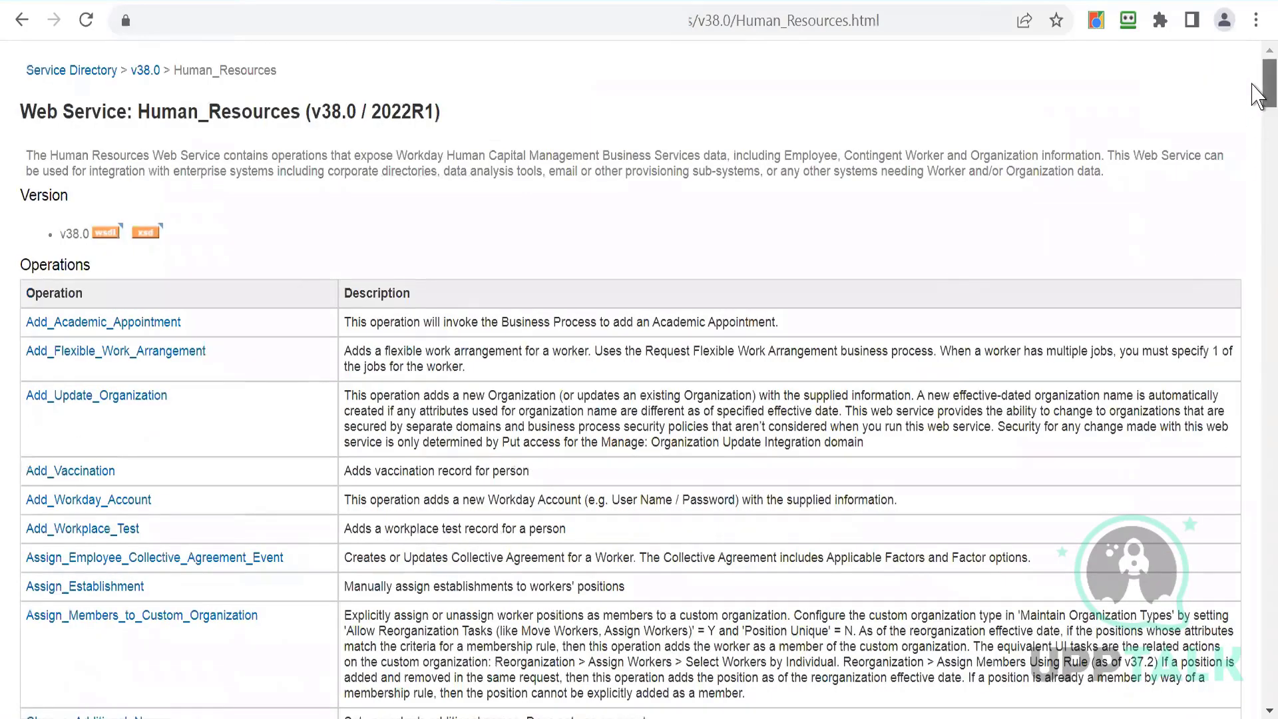
- Browse the Human_Resources operations list to look for the location operations
scroll(1255, 114, "down", 3)
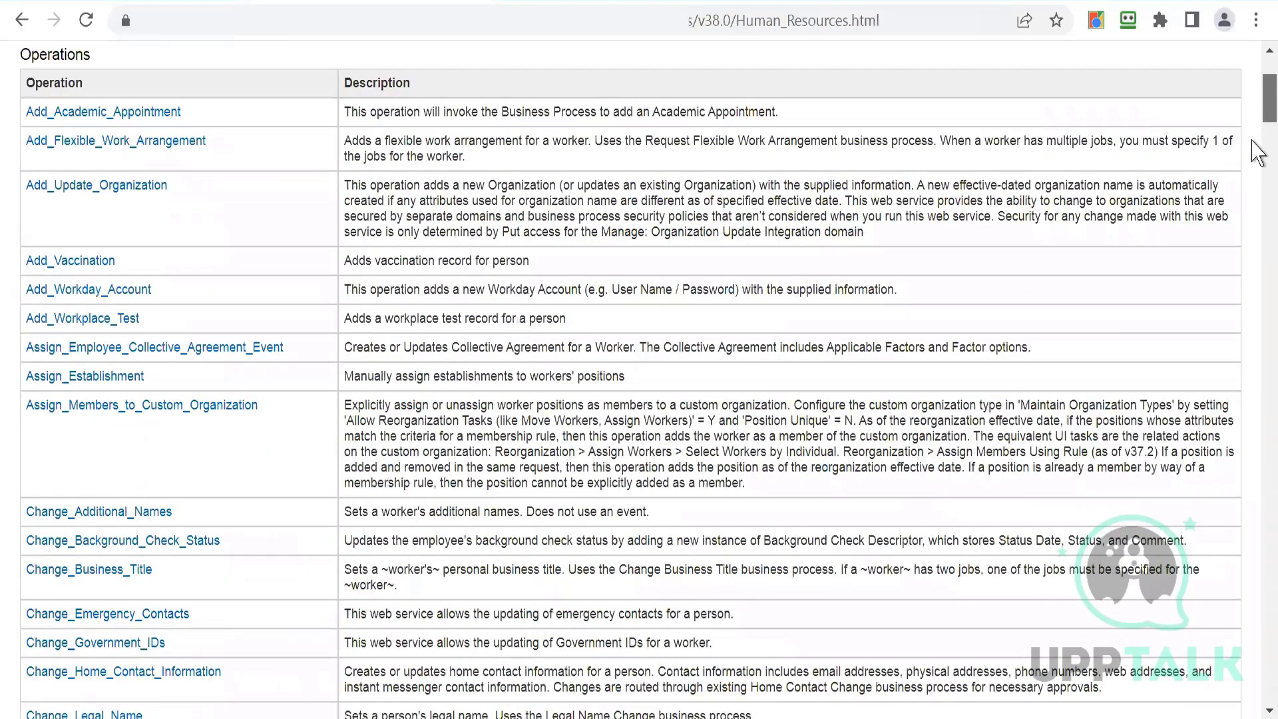
scroll(1256, 150, "down", 4)
scroll(1256, 170, "down", 4)
scroll(1257, 186, "down", 4)
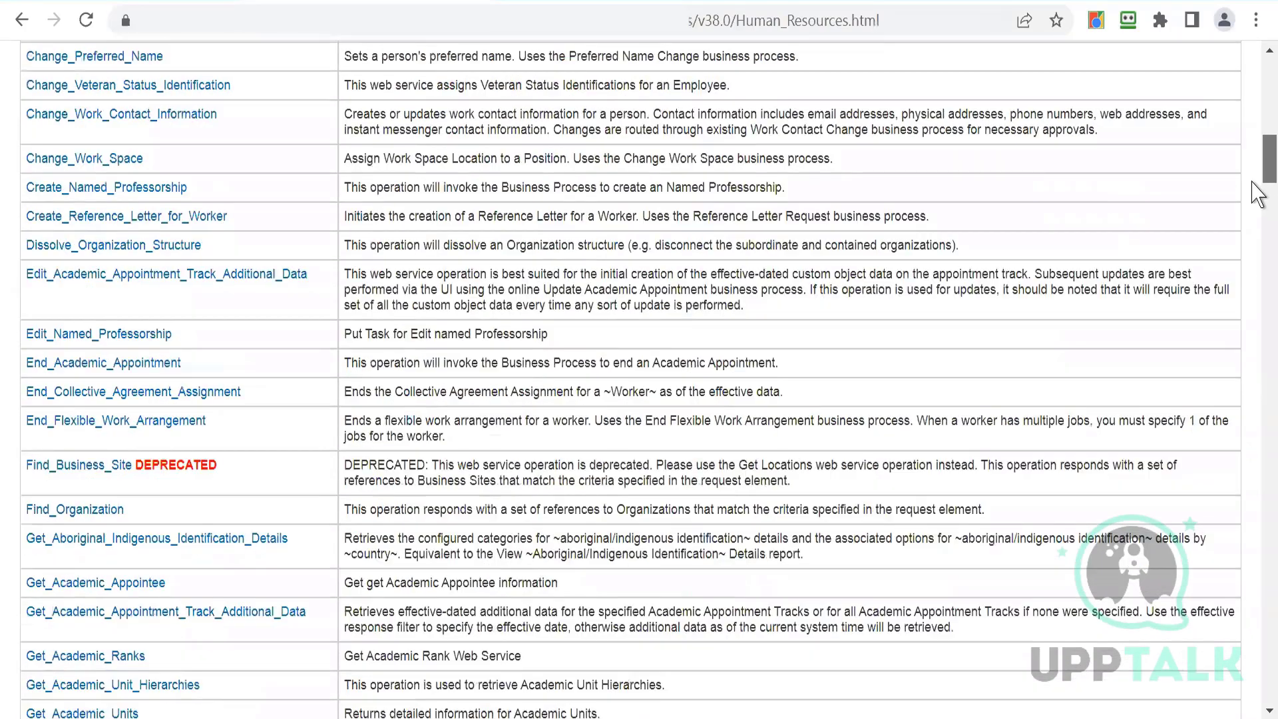
scroll(1257, 220, "down", 4)
scroll(1256, 243, "down", 8)
scroll(1256, 250, "down", 12)
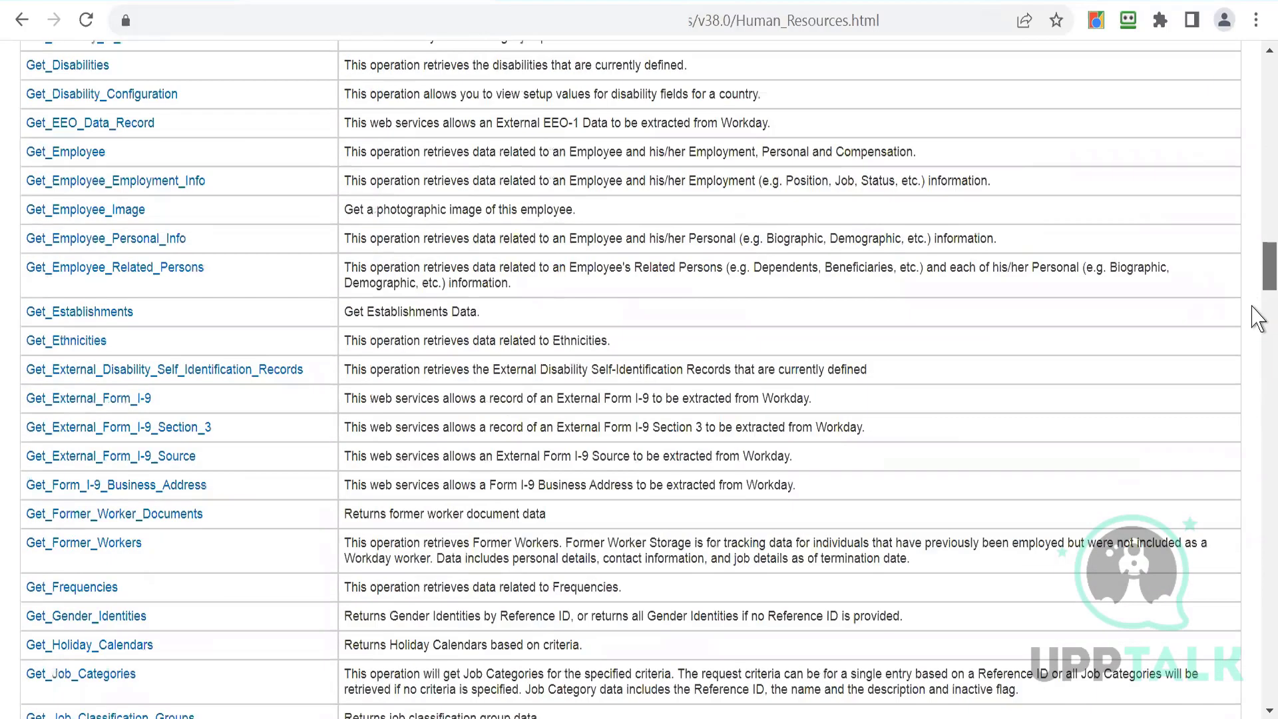
scroll(1254, 320, "down", 10)
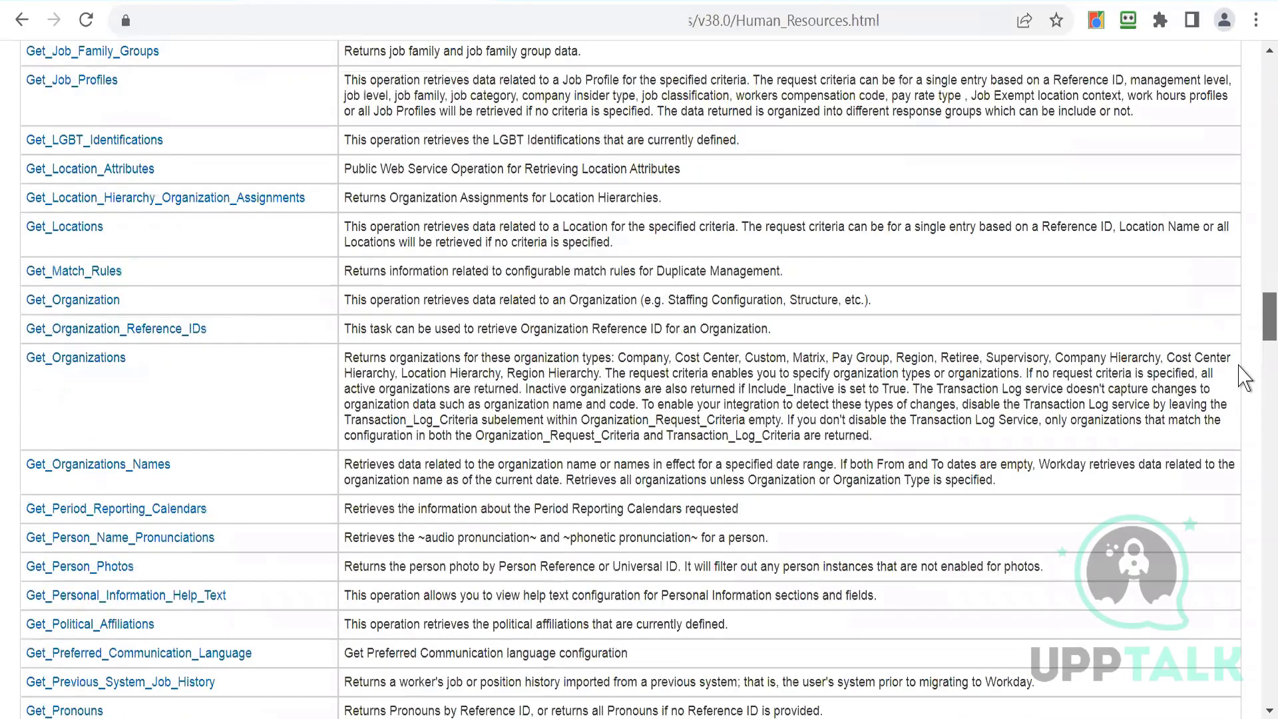
scroll(1248, 370, "down", 3)
scroll(1243, 396, "down", 5)
scroll(1242, 403, "down", 11)
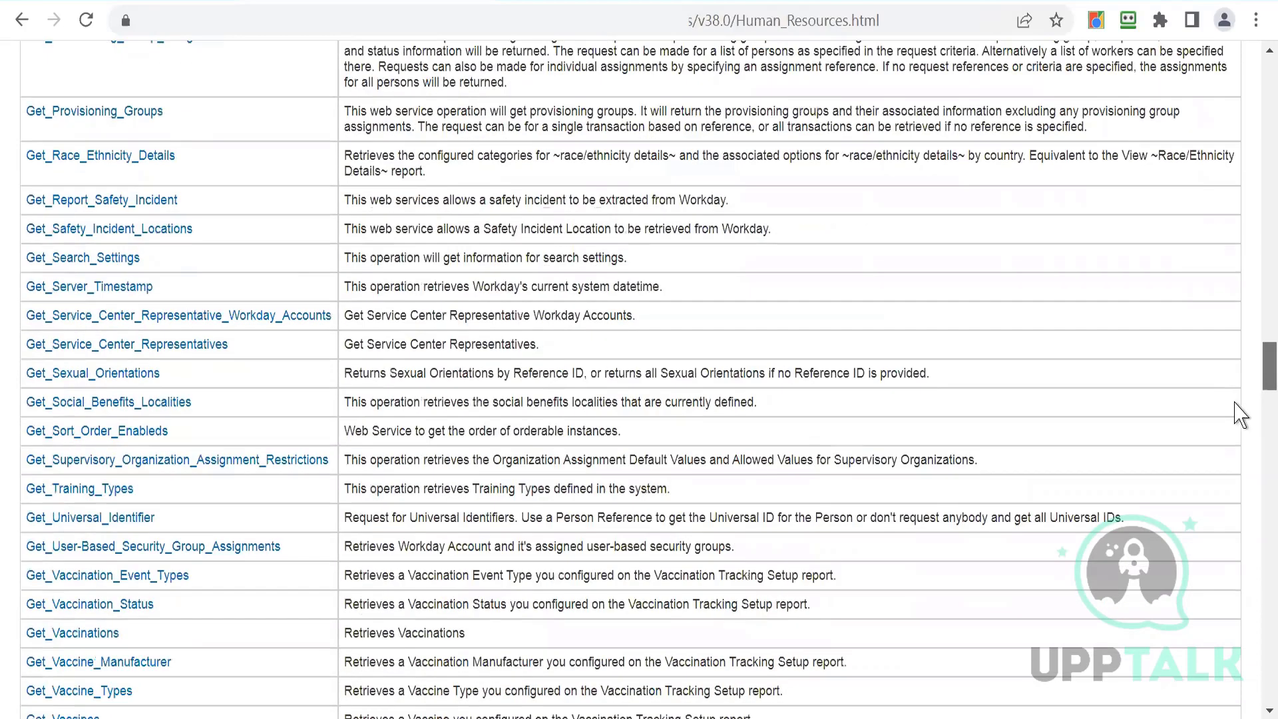
scroll(1228, 333, "up", 20)
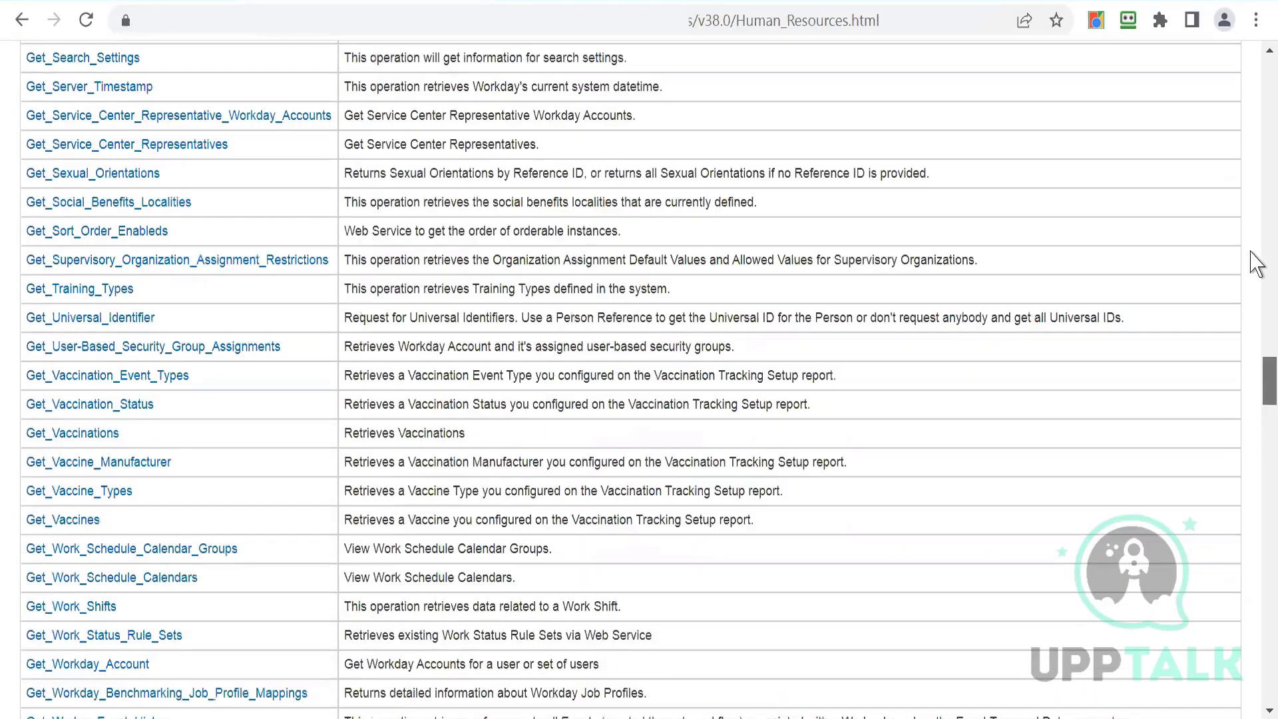
scroll(1250, 148, "up", 12)
scroll(1252, 100, "up", 15)
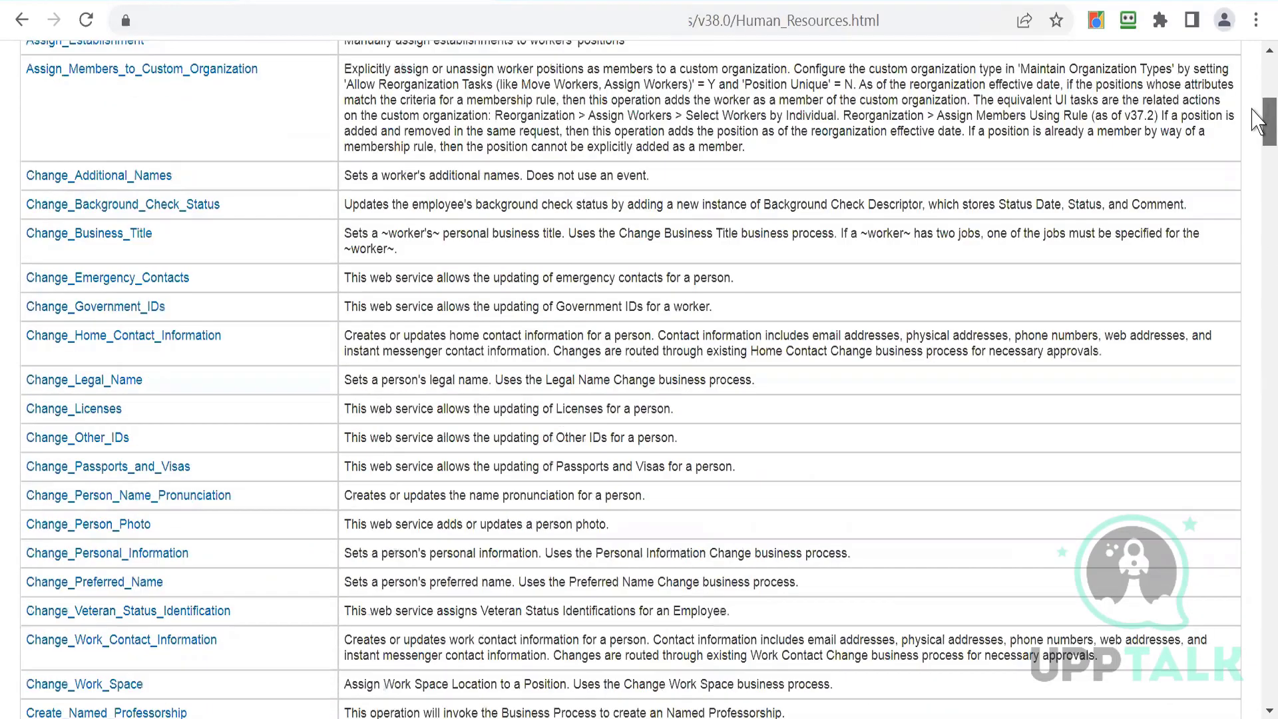
scroll(1253, 146, "down", 10)
scroll(1257, 178, "down", 3)
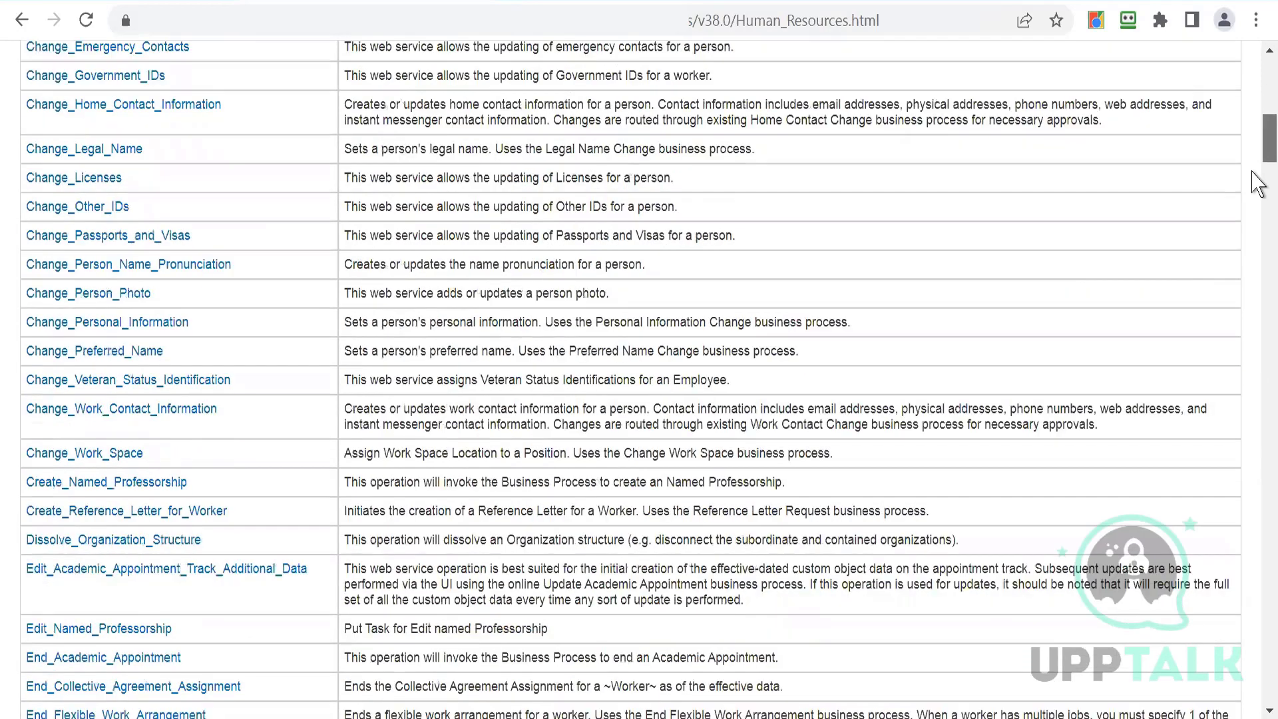
scroll(1257, 96, "up", 10)
scroll(1256, 98, "down", 5)
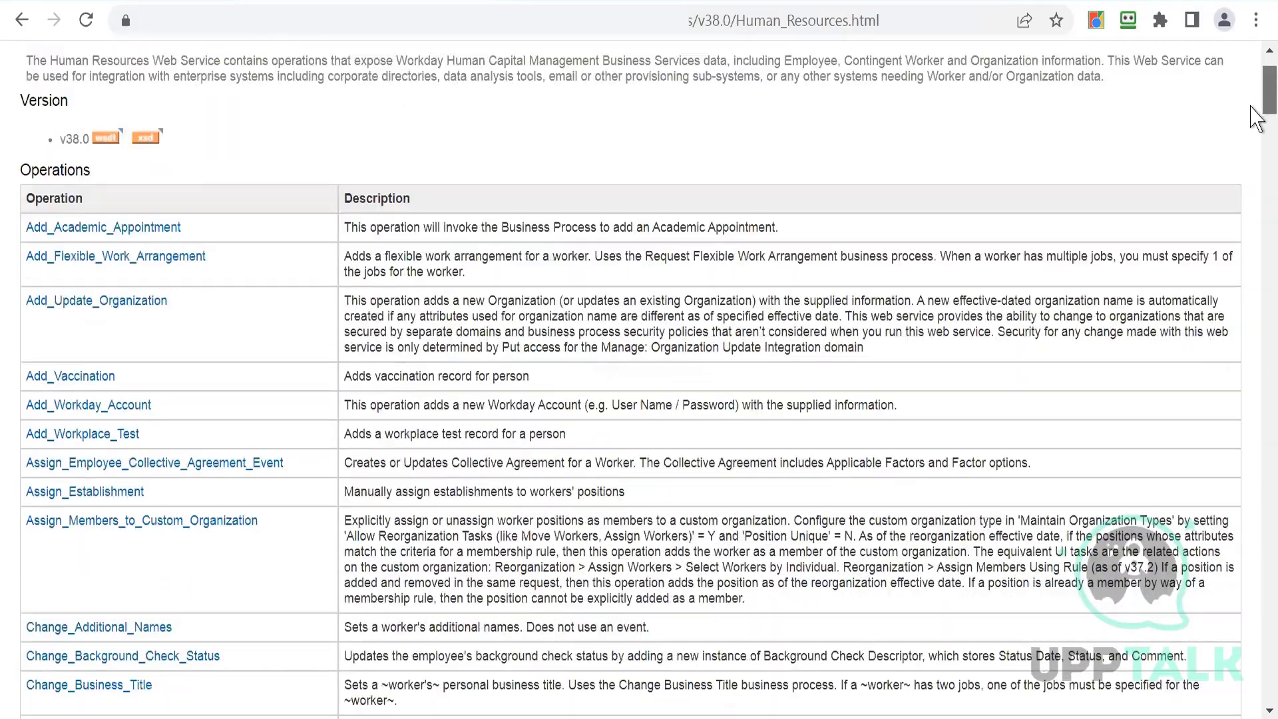
scroll(1254, 176, "down", 18)
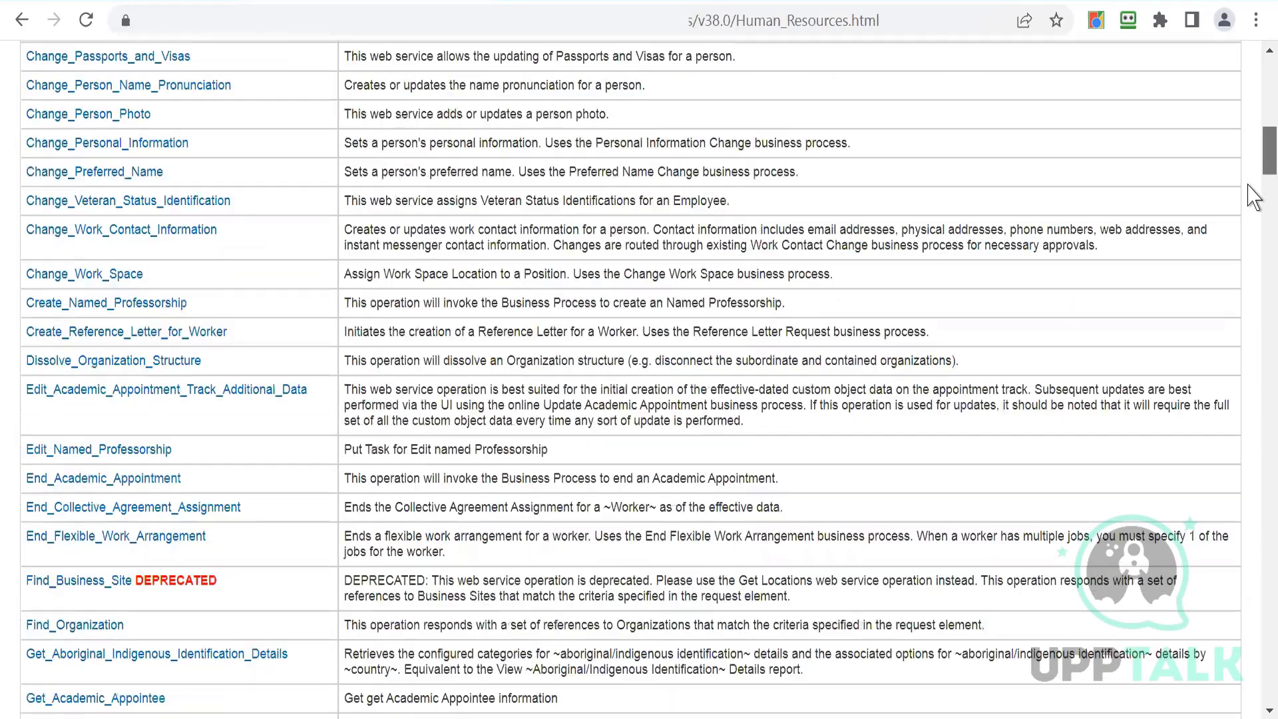
scroll(1251, 250, "down", 20)
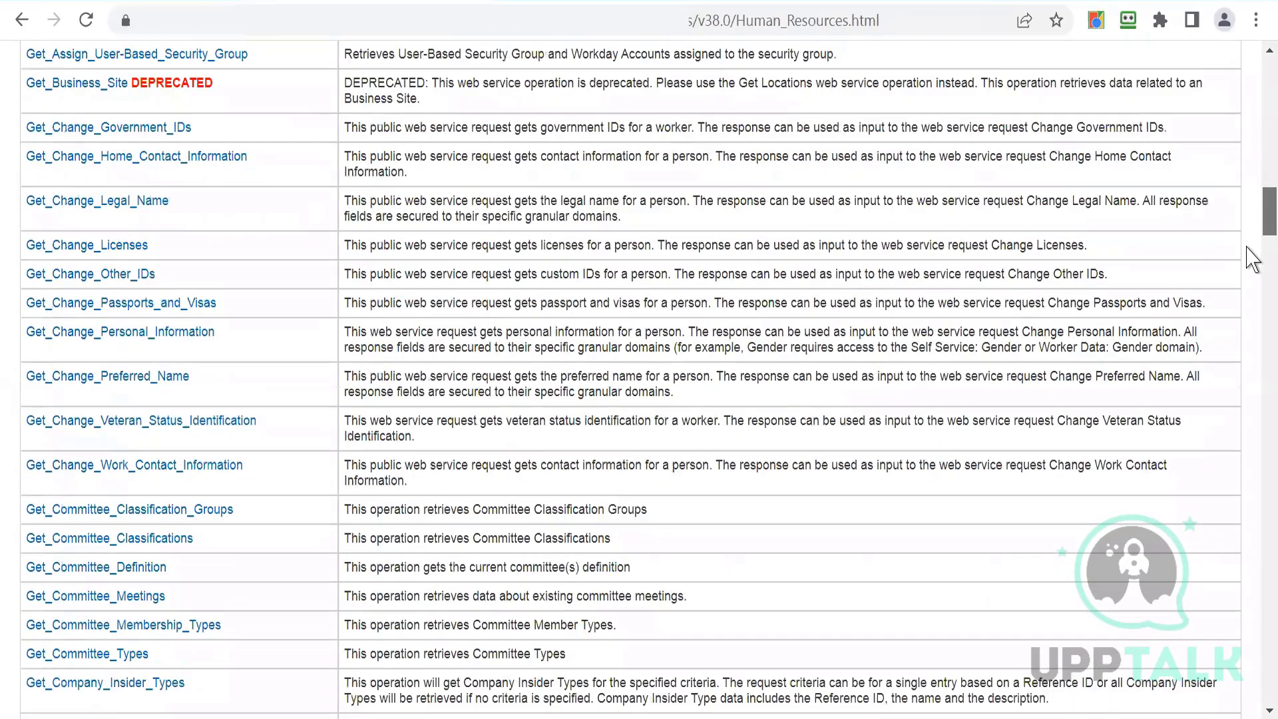
scroll(1238, 428, "down", 20)
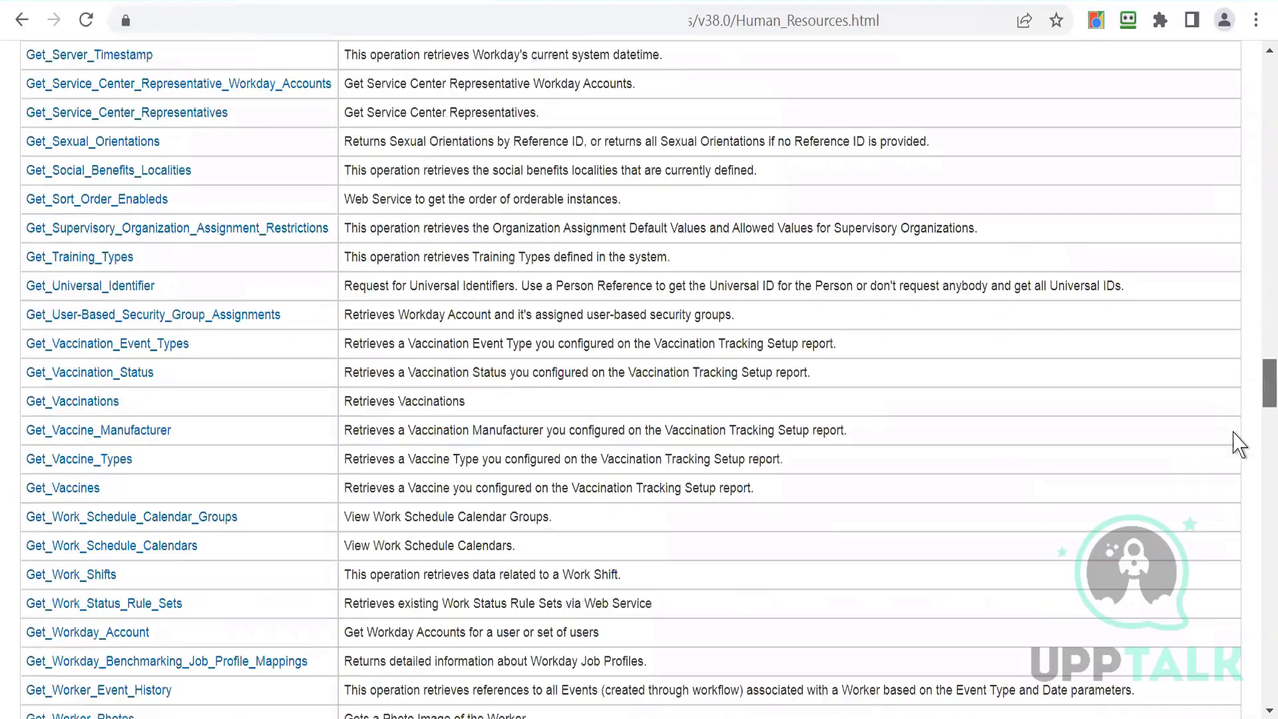
scroll(1230, 514, "down", 12)
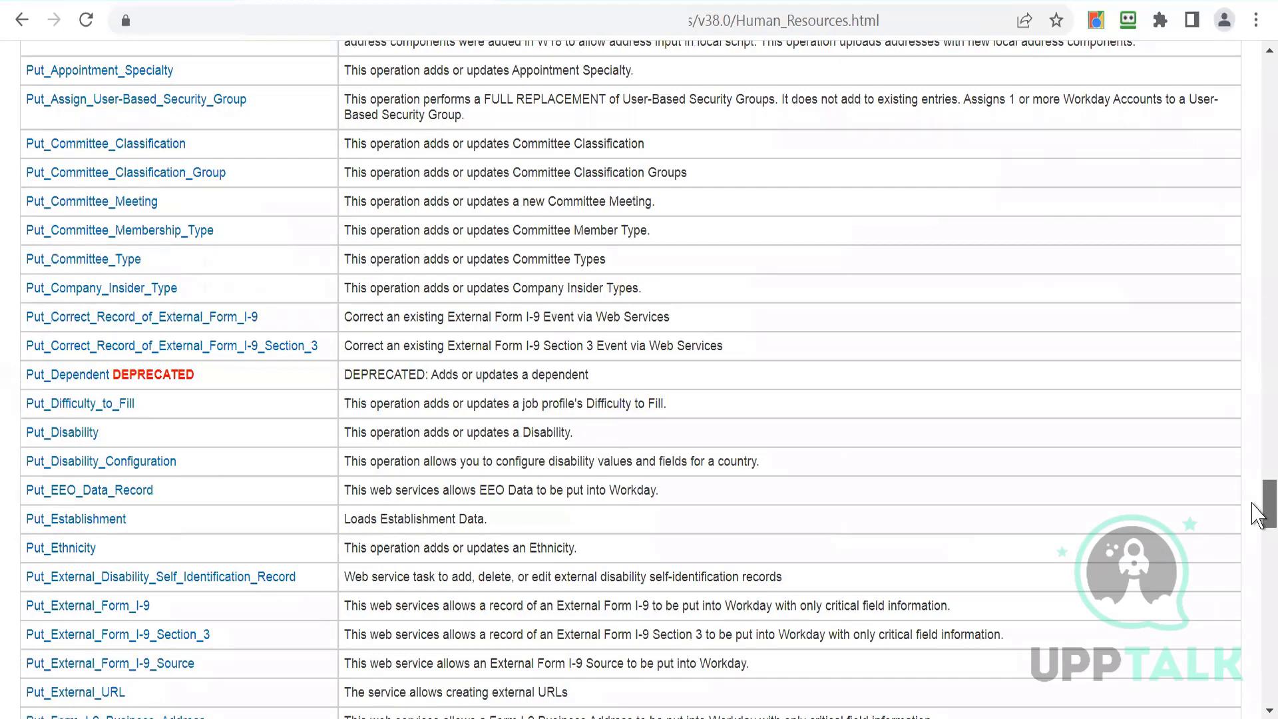
left_click_drag(1257, 516, 1257, 563)
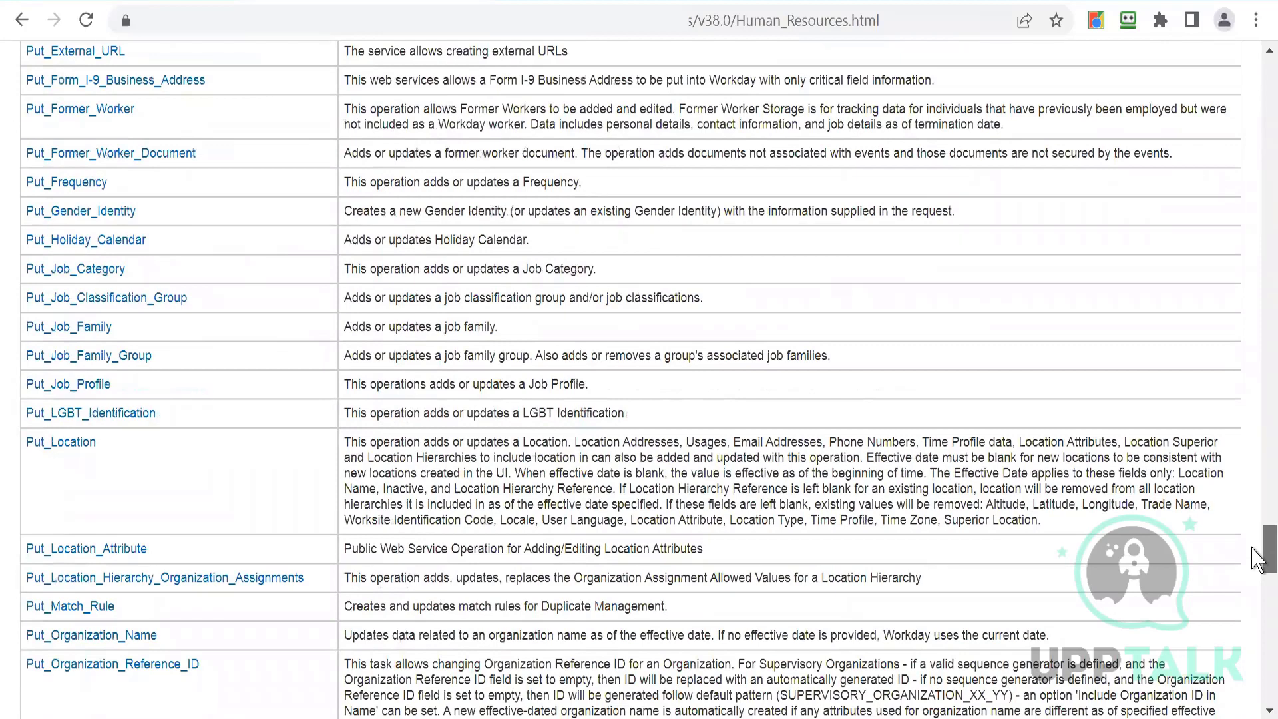
- Open the Put_Location operation in a new tab and switch to it
right_click(66, 456)
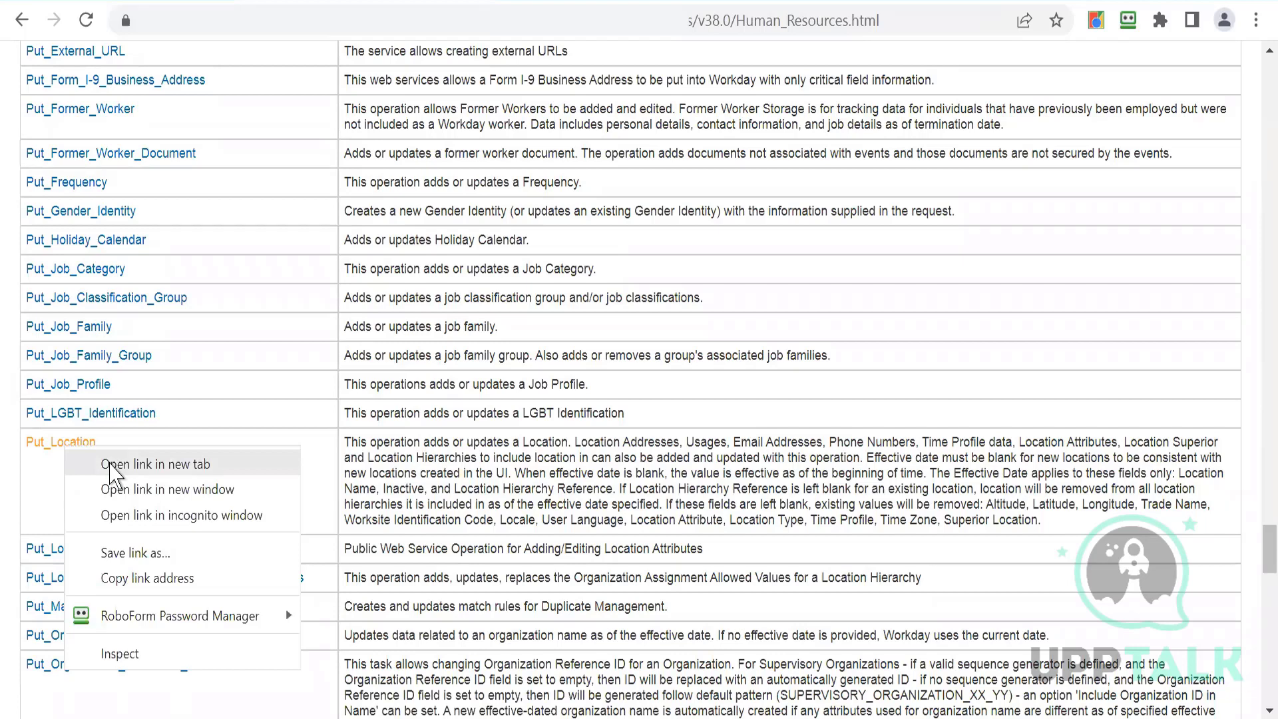
left_click(110, 466)
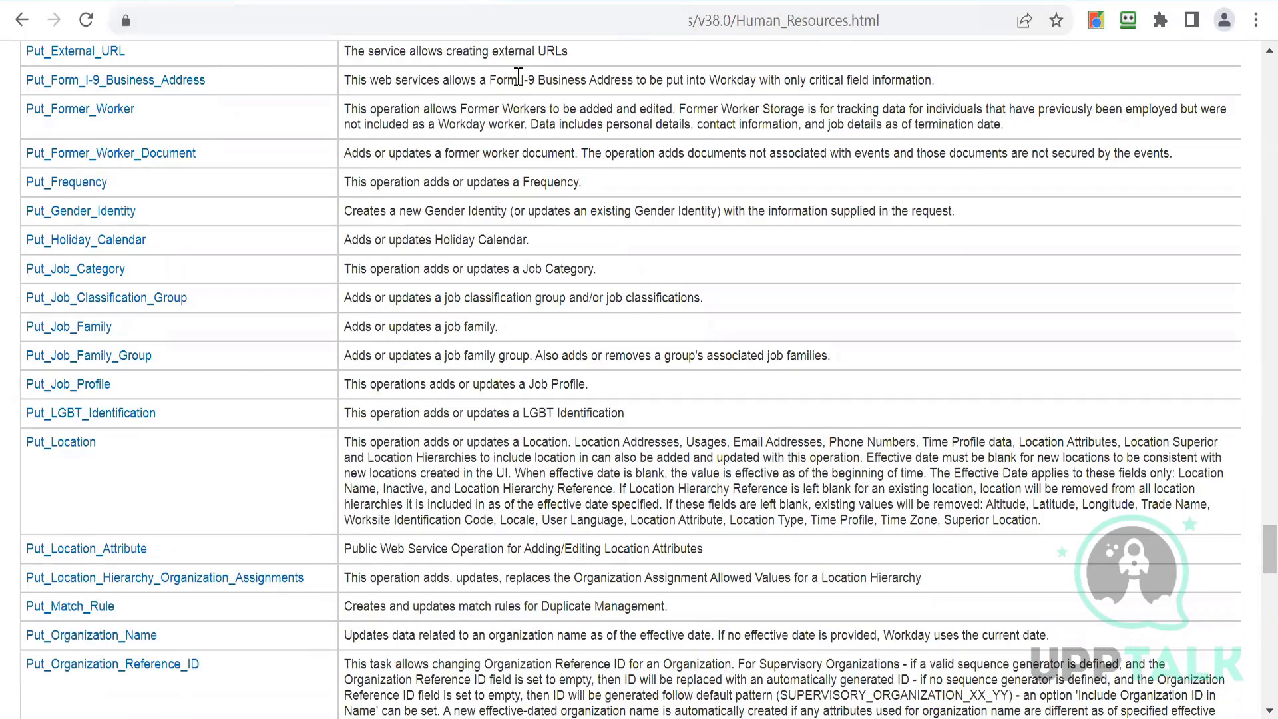
key("ctrl+Tab")
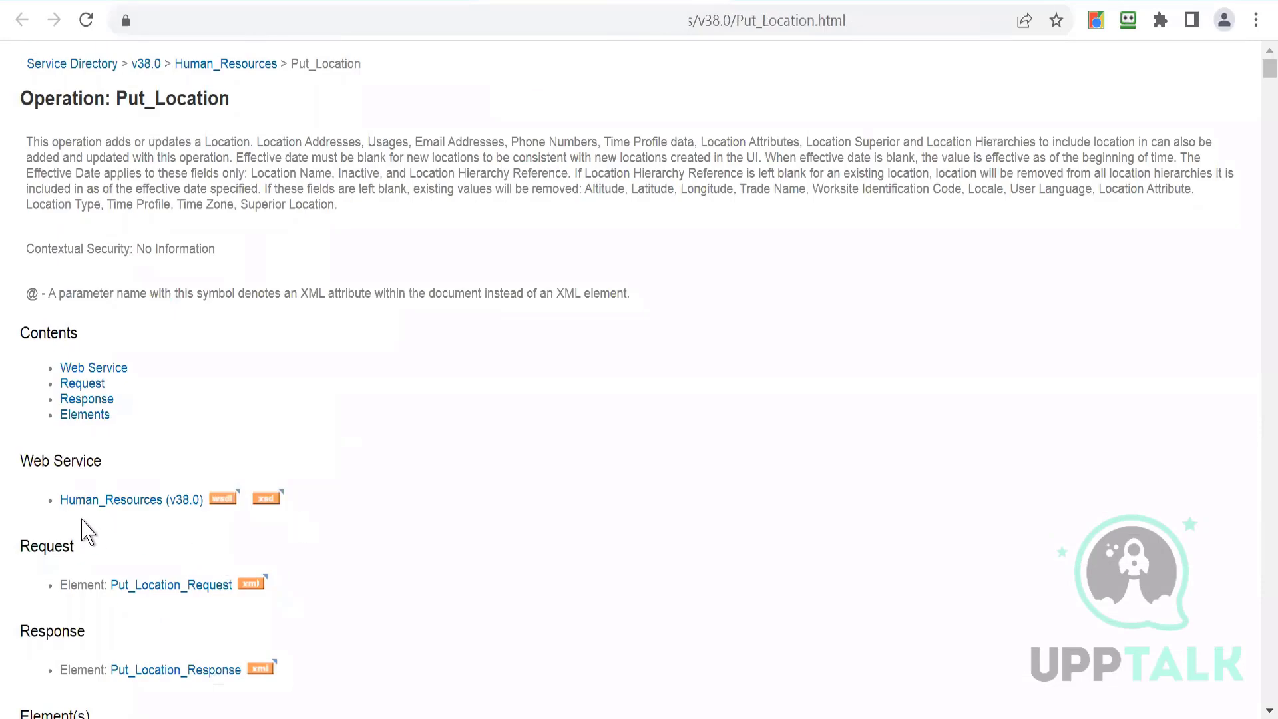
- Open the sample XML for the Put_Location_Request element and scroll through its structure
left_click(251, 585)
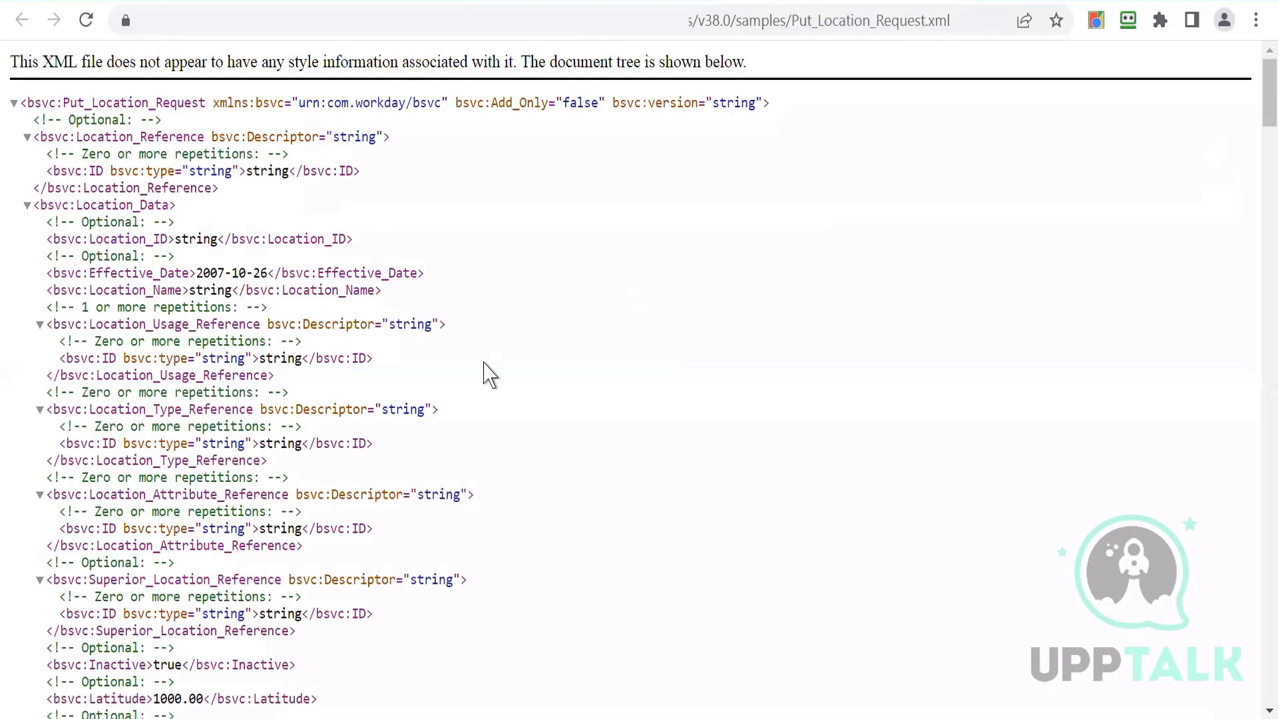
scroll(490, 374, "down", 20)
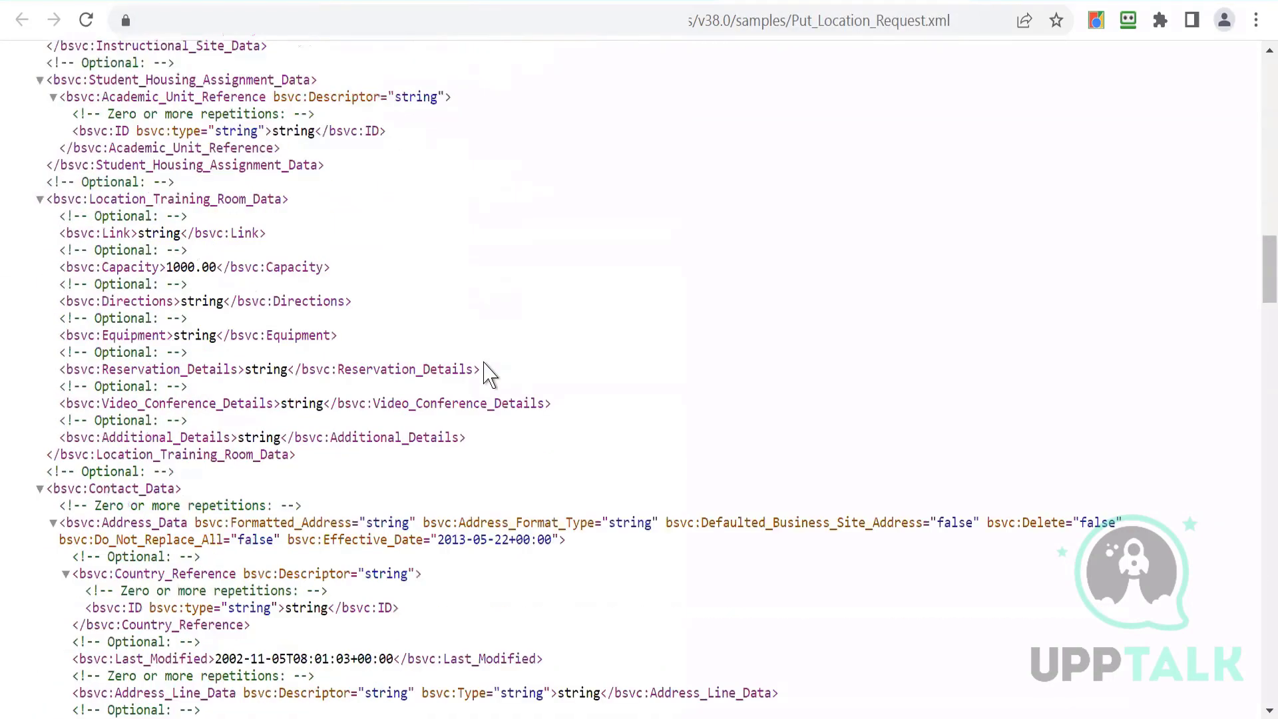
- Finish reviewing the Put_Location_Request sample XML and close the documentation tabs to return to the EIB wizard
scroll(489, 374, "down", 16)
scroll(489, 374, "up", 14)
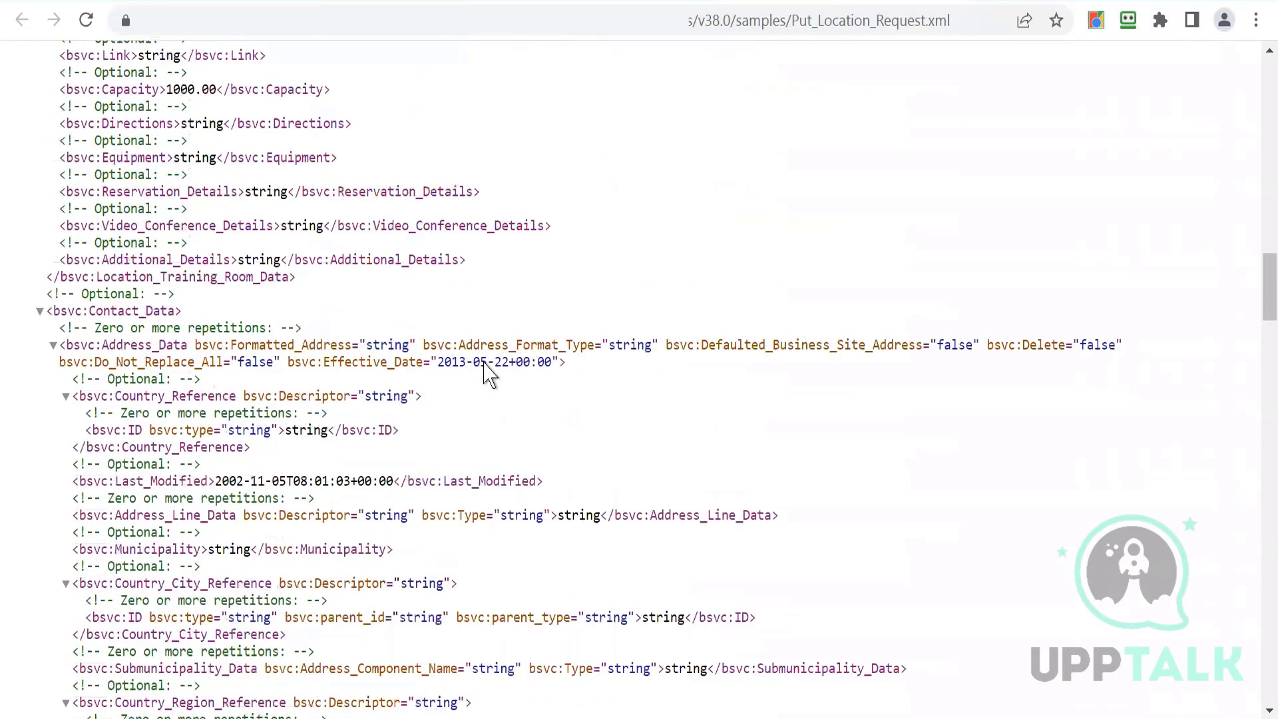
scroll(489, 374, "up", 20)
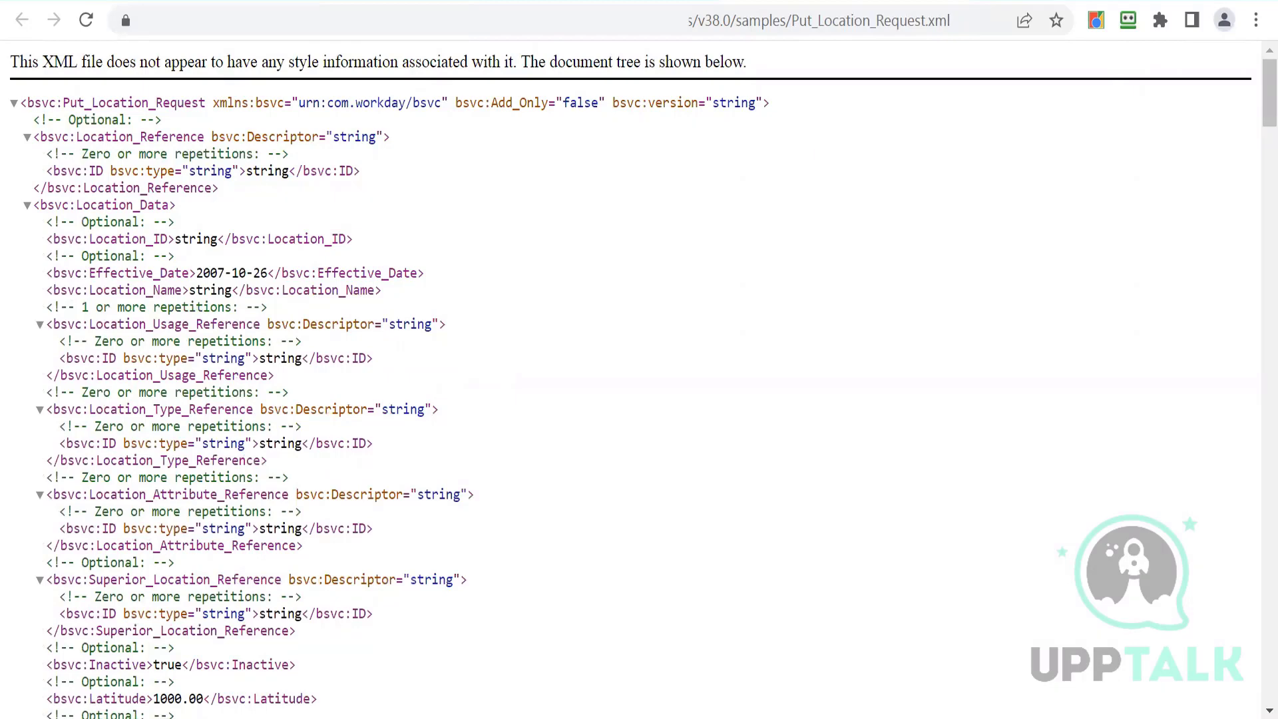
key("ctrl+w")
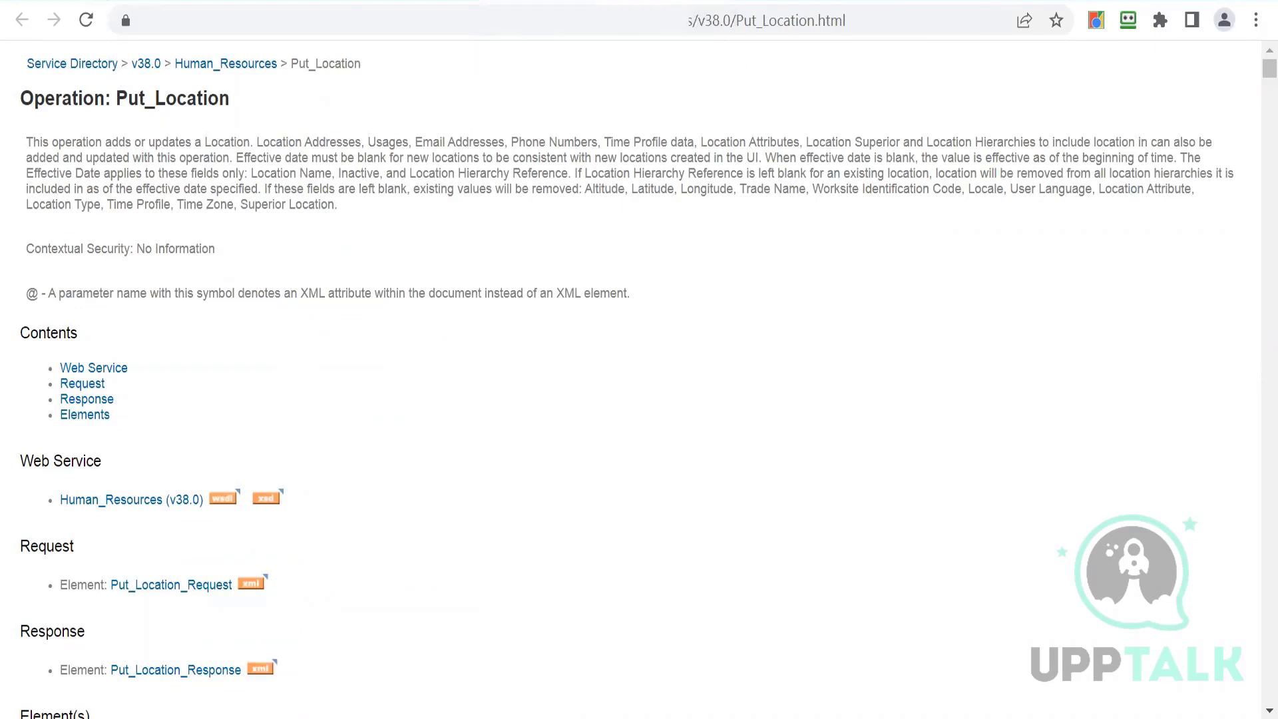
key("ctrl+w")
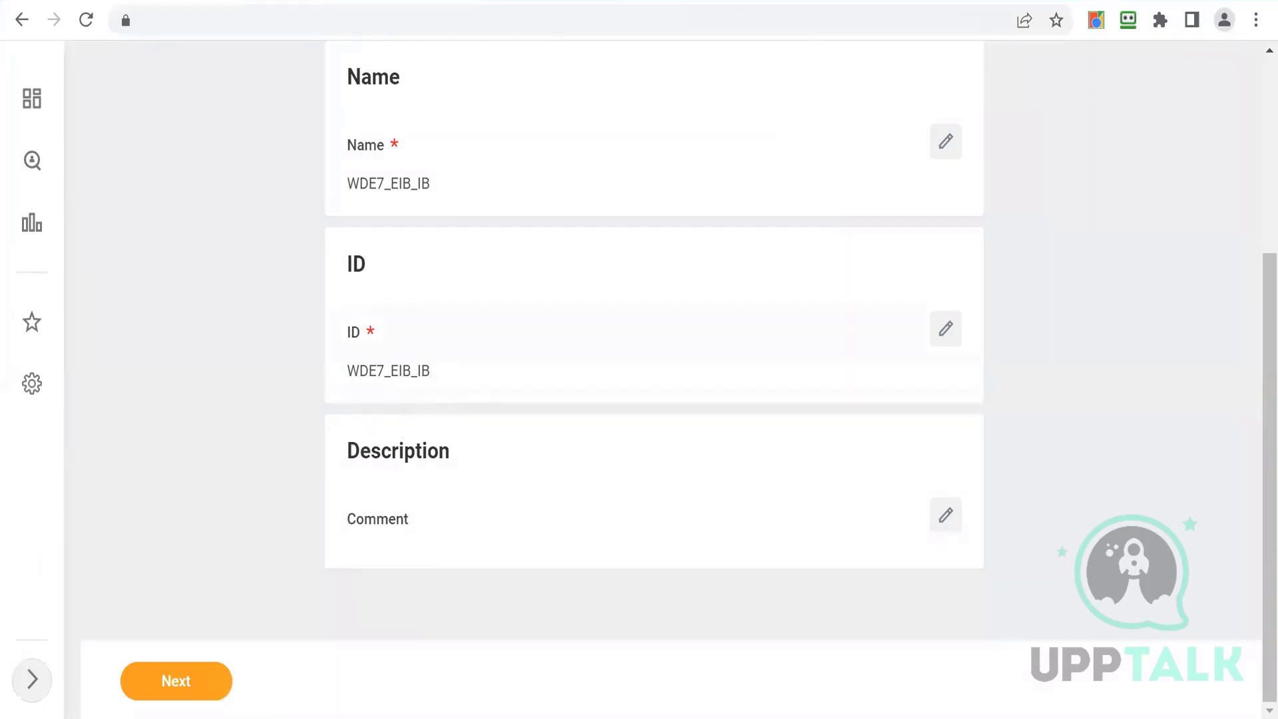
- Advance the EIB wizard to Get Data and set the data source retrieval method to Attach File at Launch
left_click(137, 695)
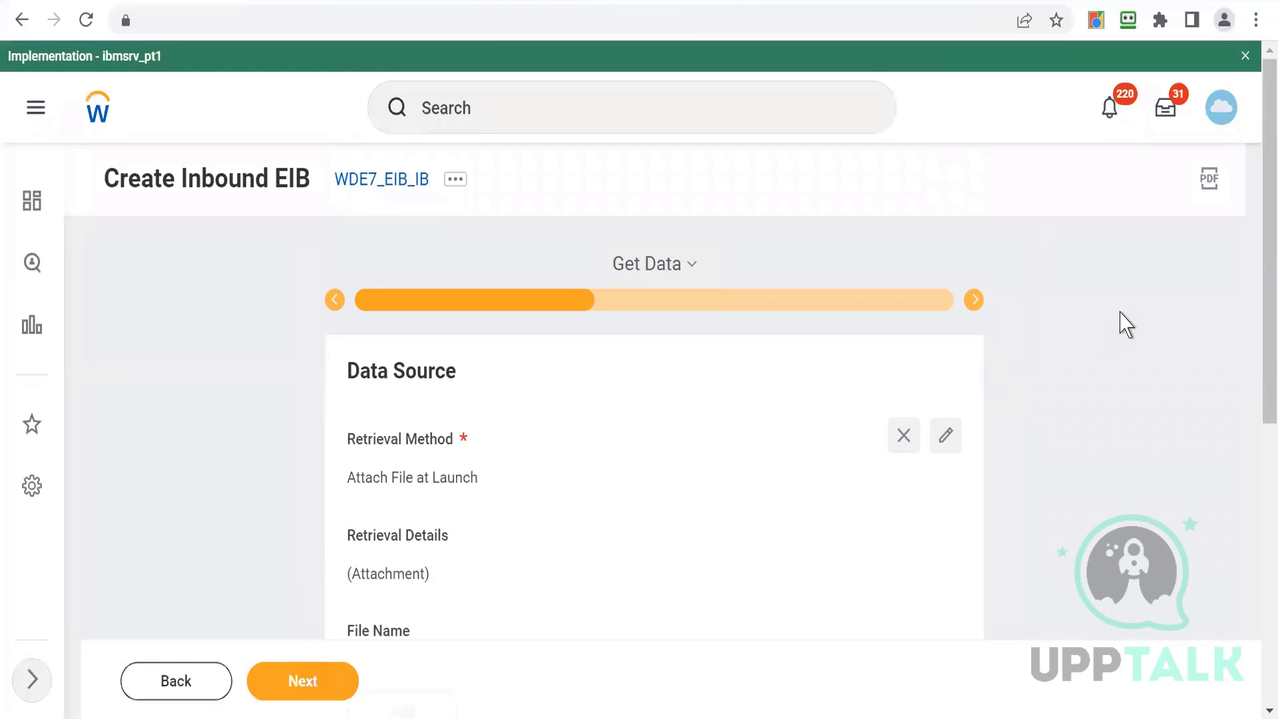
left_click_drag(1254, 270, 1257, 348)
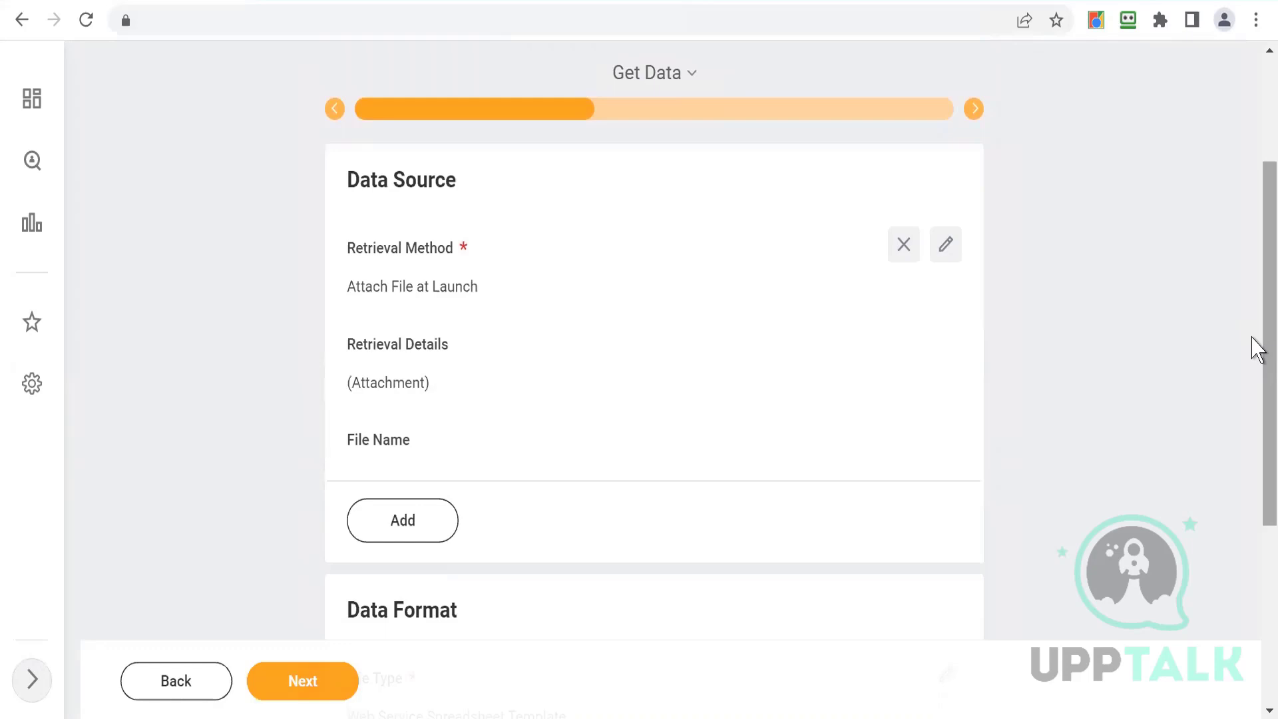
left_click(943, 256)
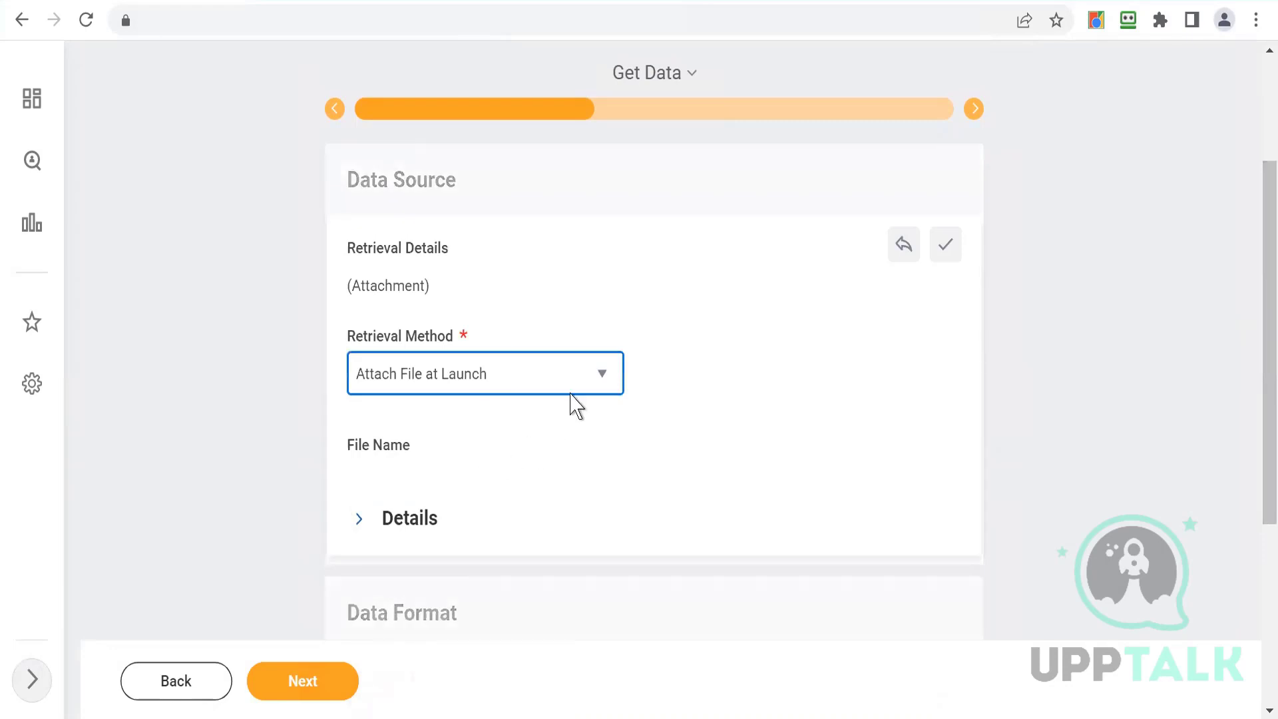
left_click(593, 380)
scroll(402, 499, "up", 1)
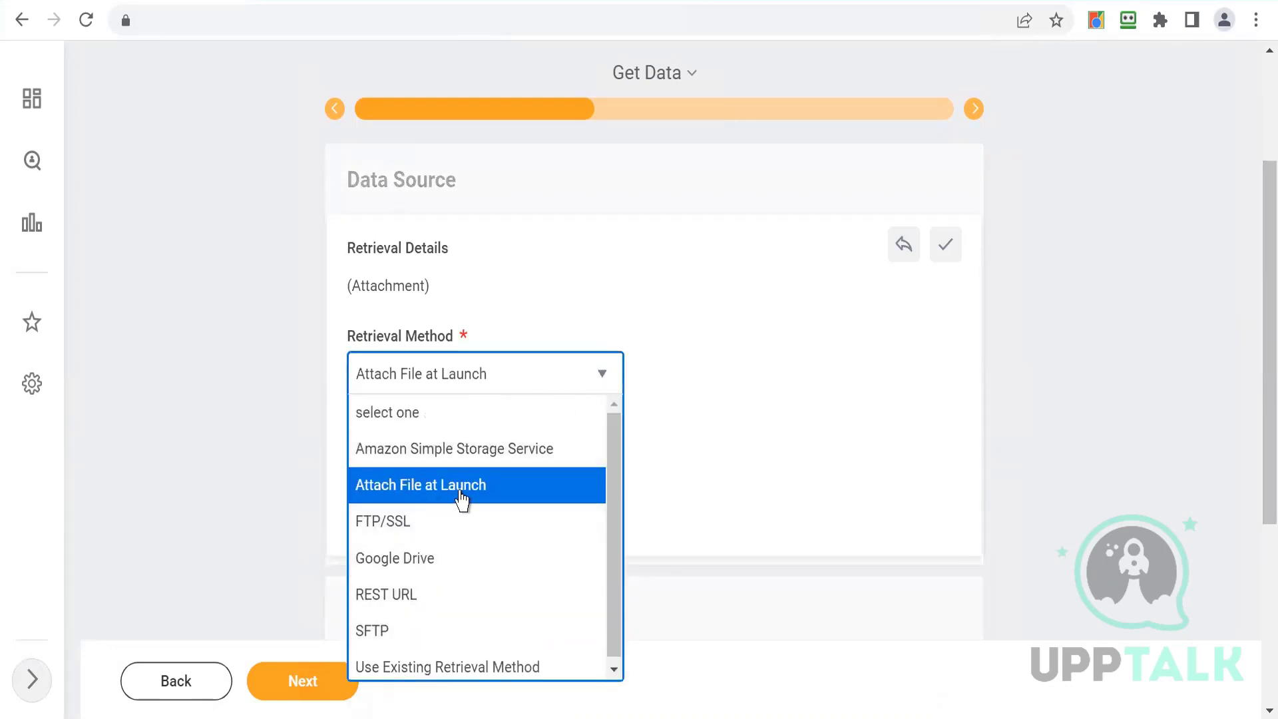
left_click(395, 488)
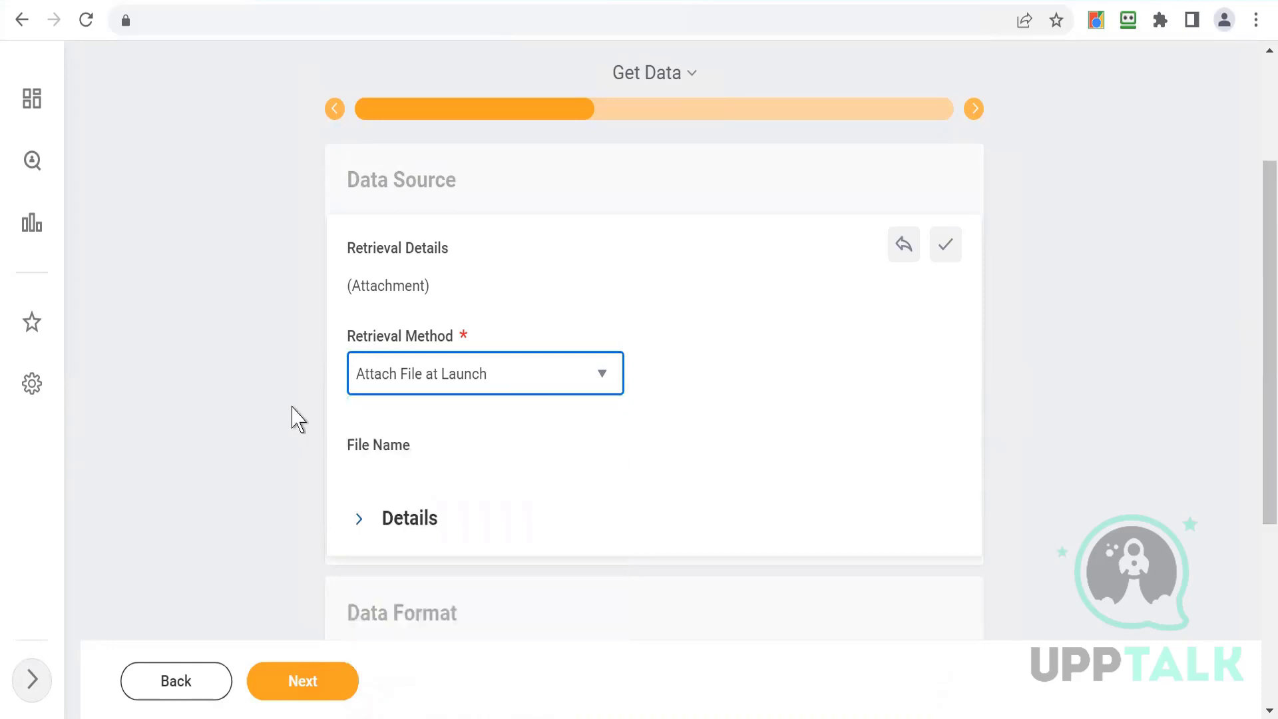
left_click(292, 408)
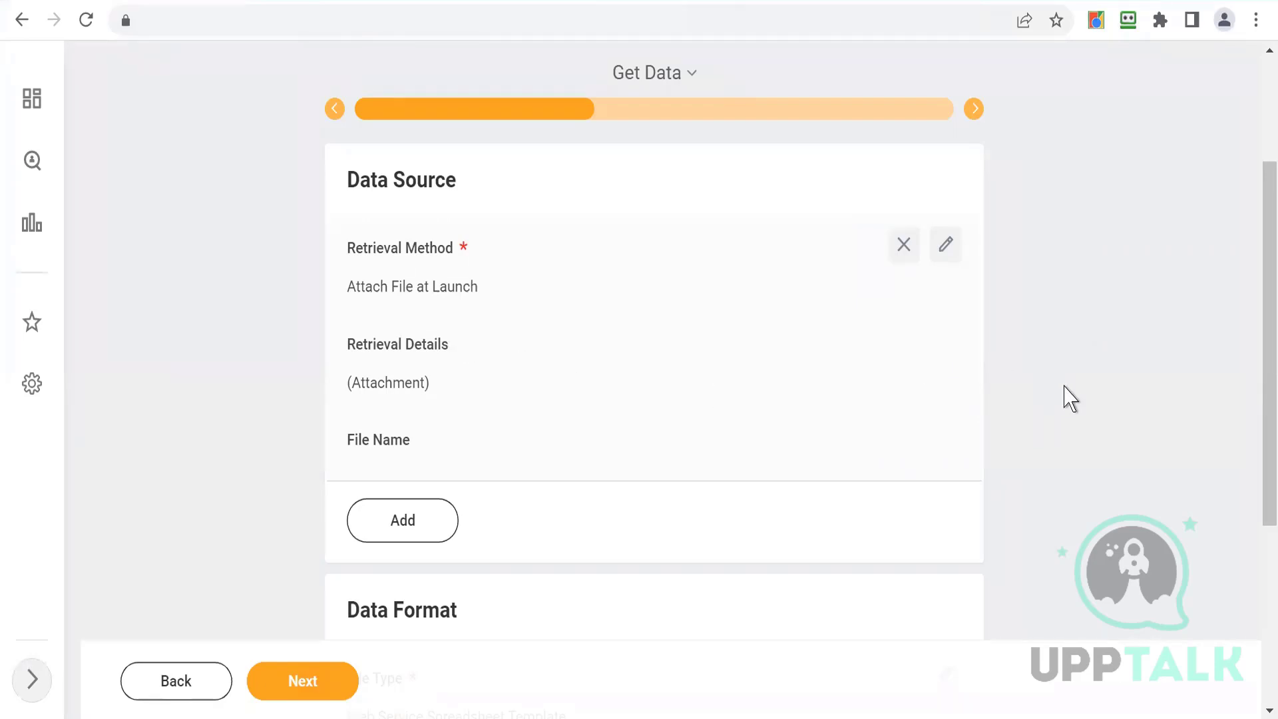
- Reopen the retrieval method options and save it again as Attach File at Launch
left_click_drag(1255, 309, 1256, 353)
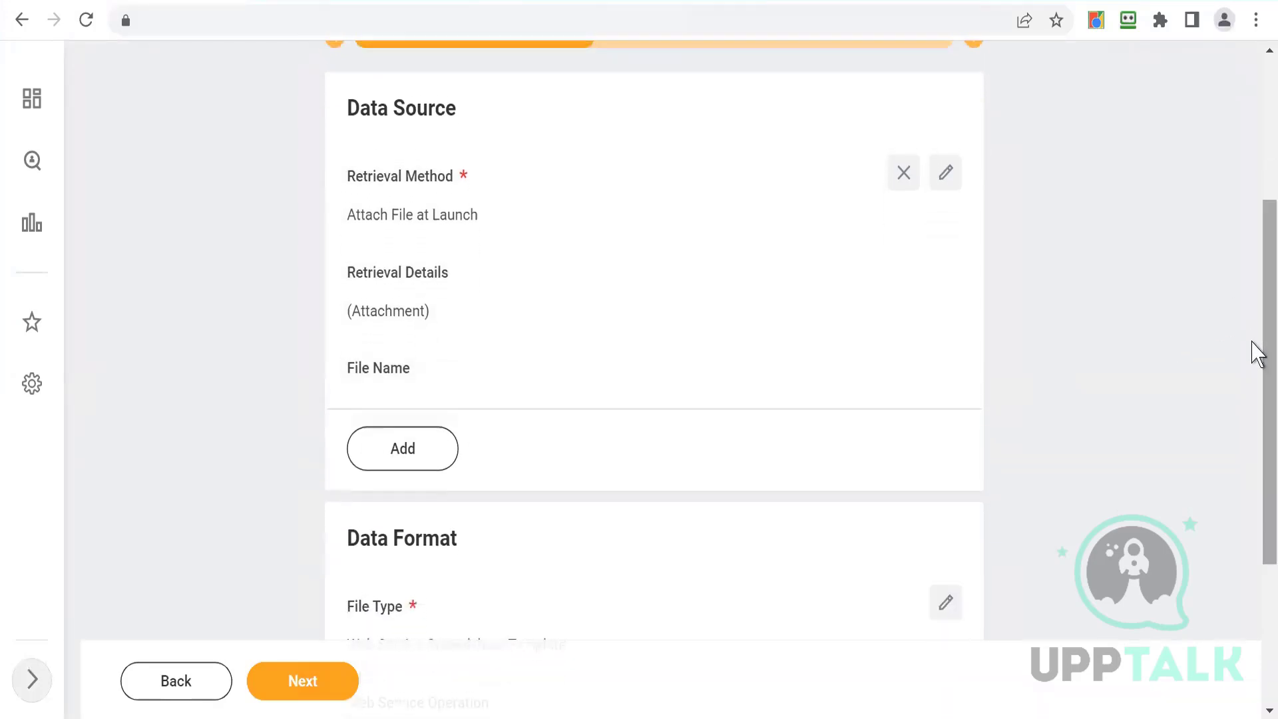
left_click(945, 181)
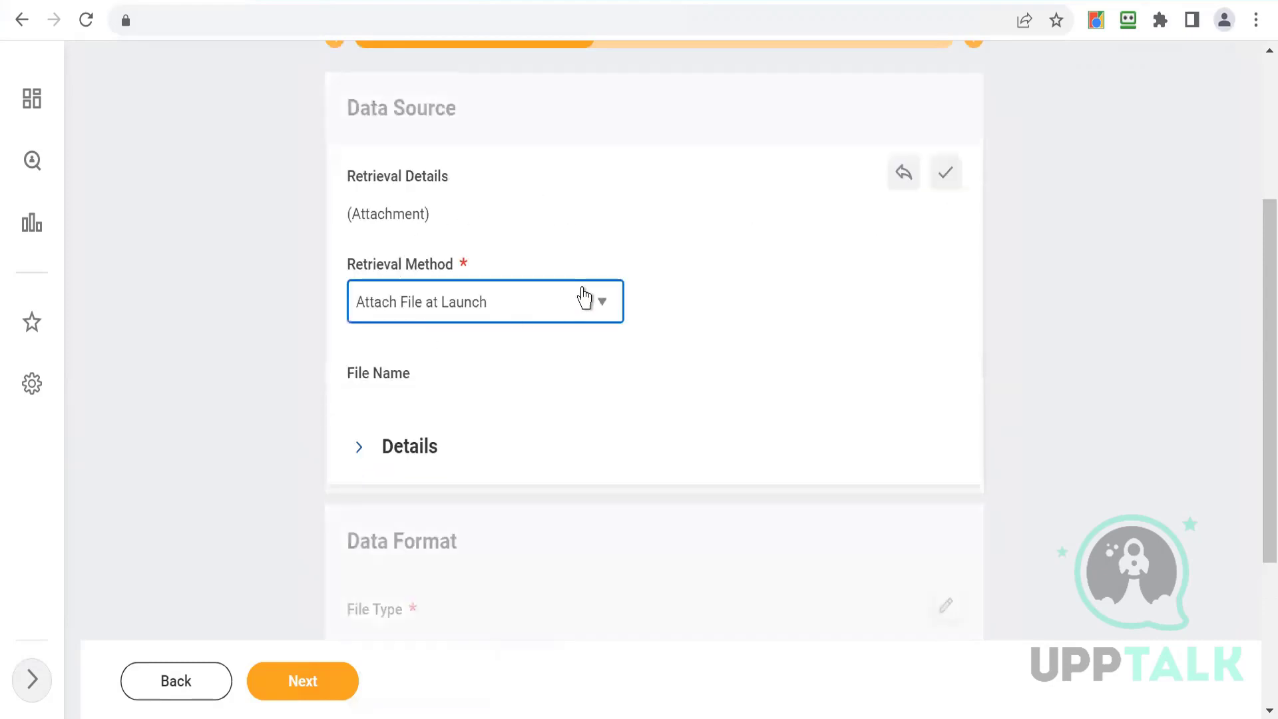
left_click(585, 293)
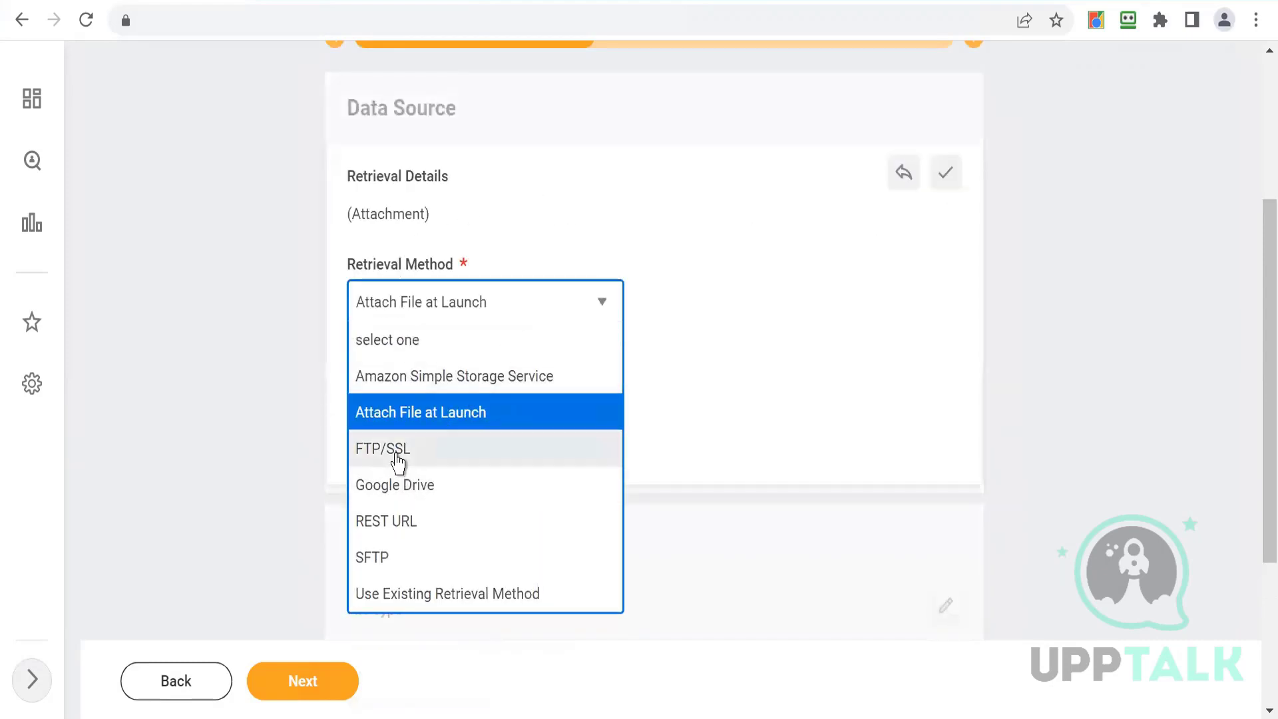
left_click(737, 320)
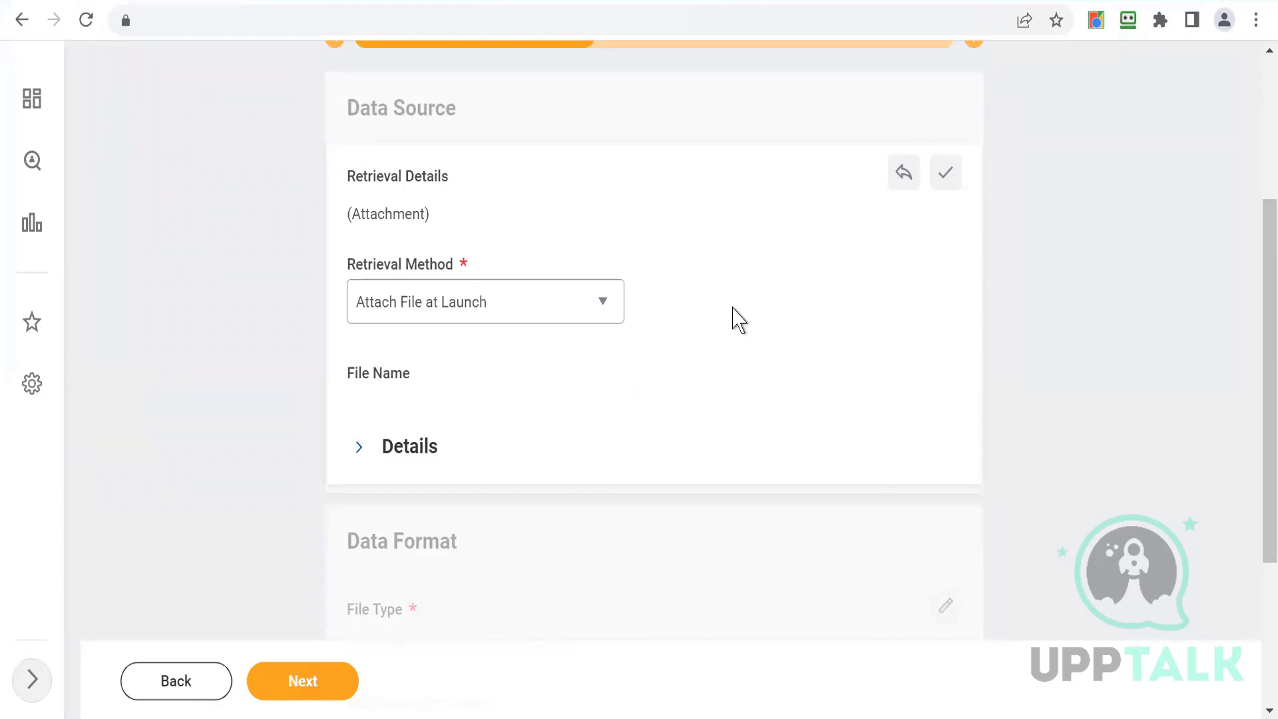
left_click(946, 174)
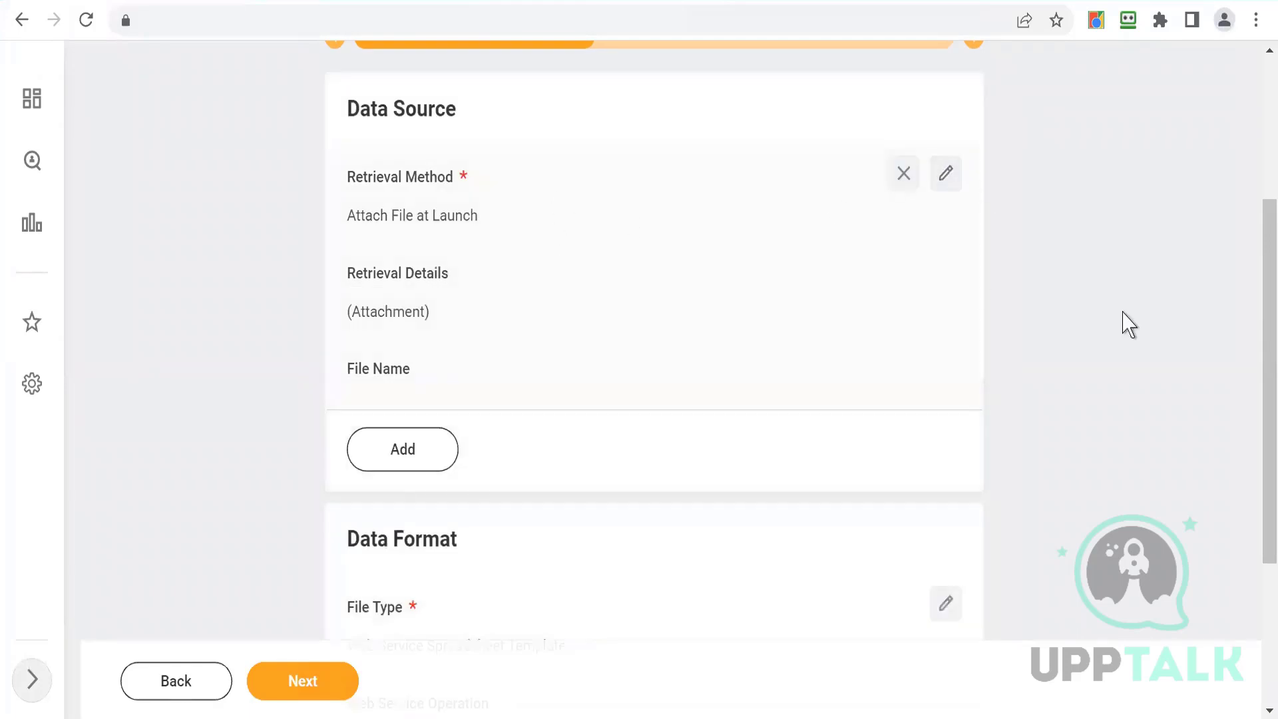
- Set the data format to Web Service Spreadsheet Template with Put Location (Web Service) as the web service operation
left_click_drag(1251, 279, 1252, 431)
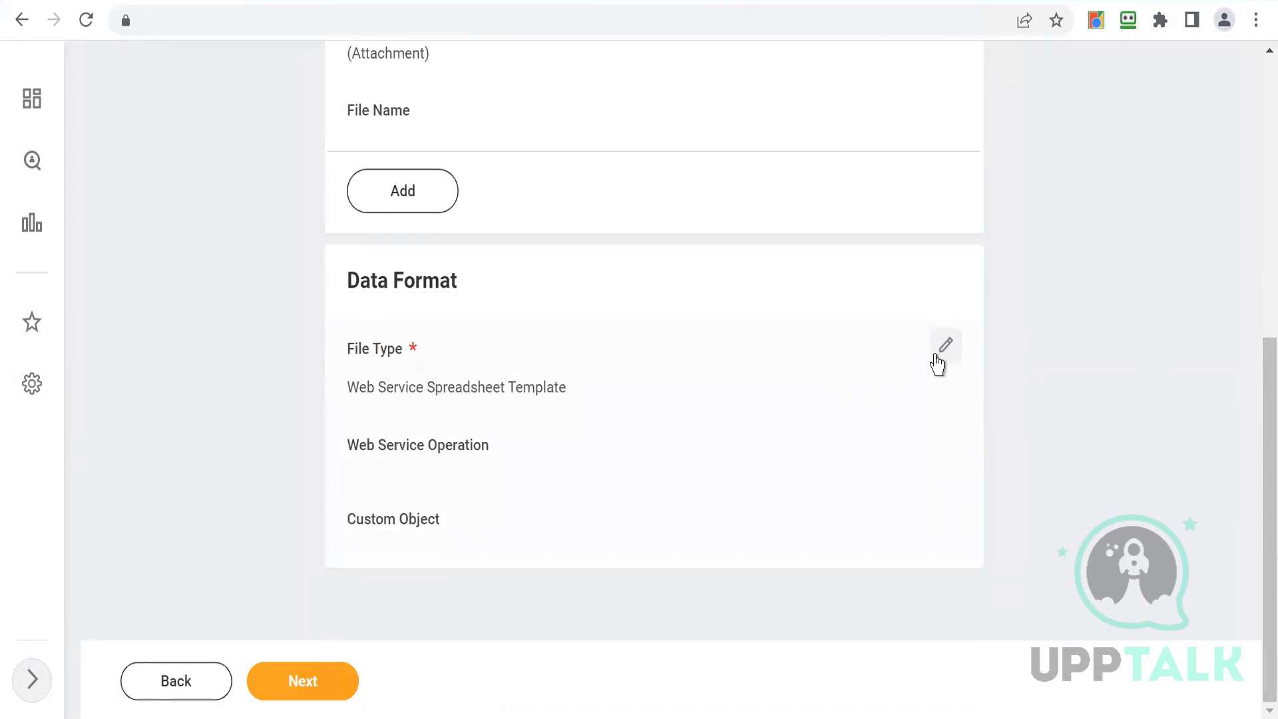
left_click(949, 347)
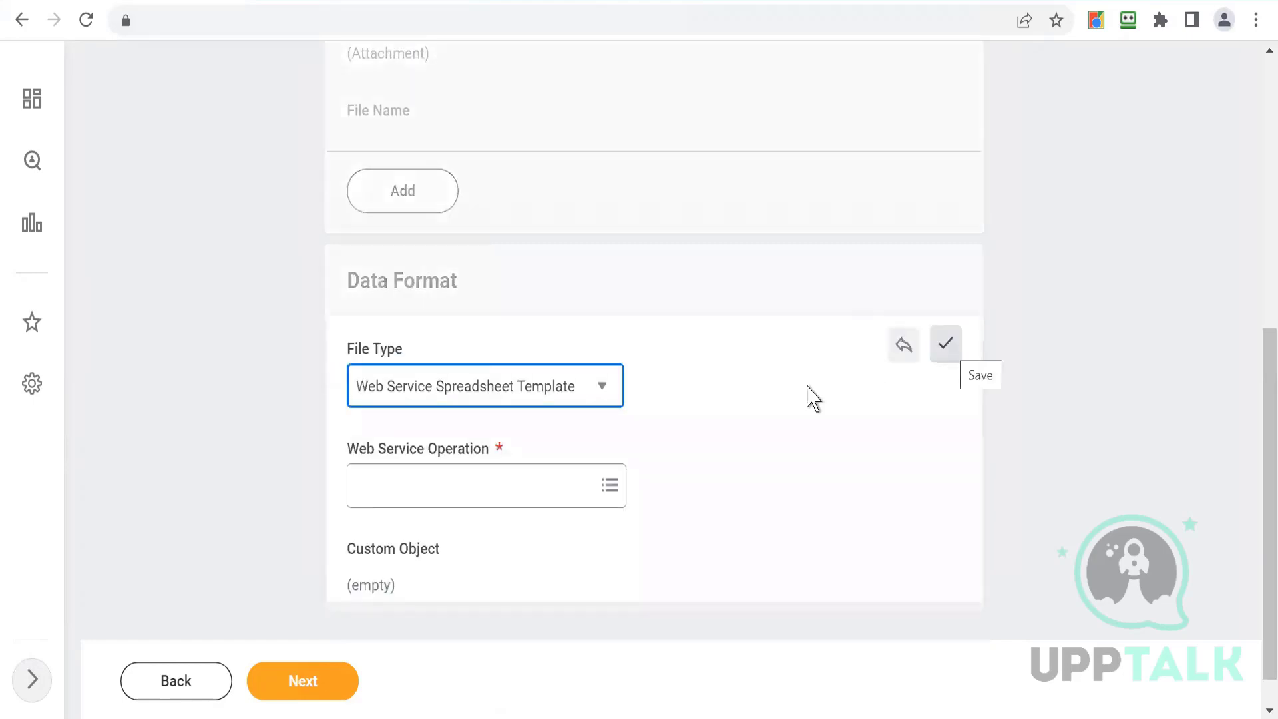
left_click(594, 393)
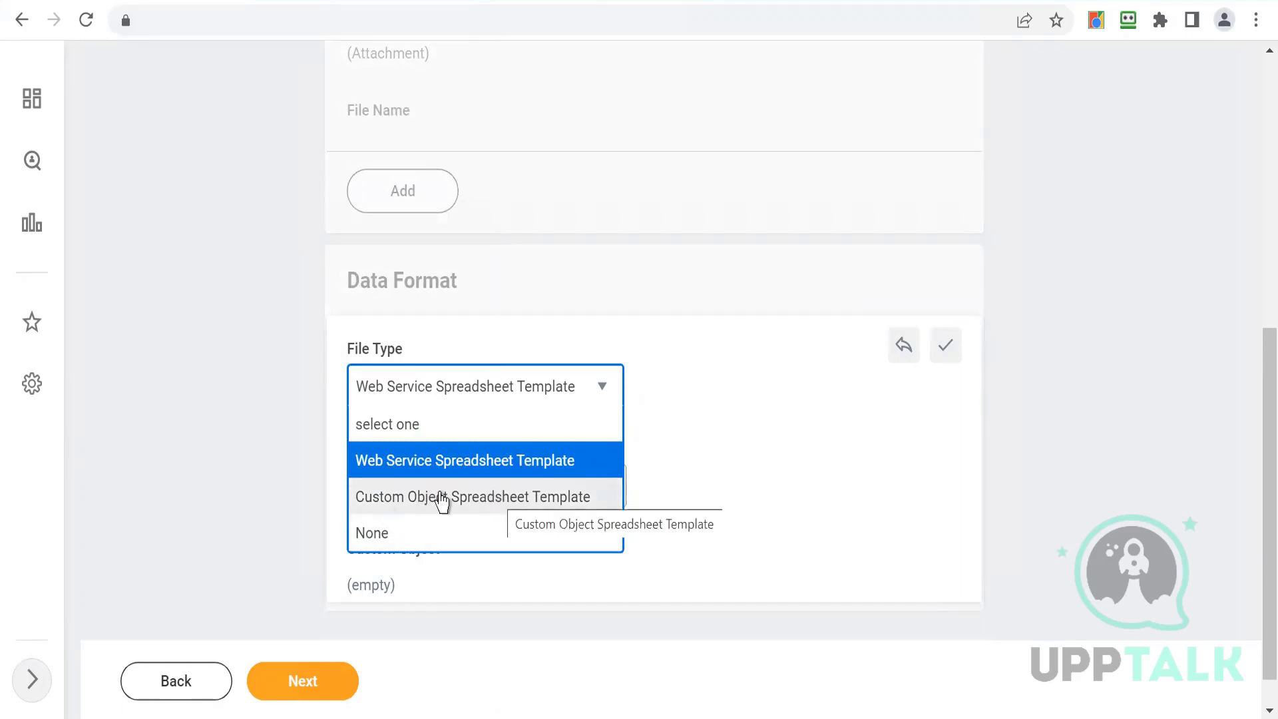
left_click(426, 468)
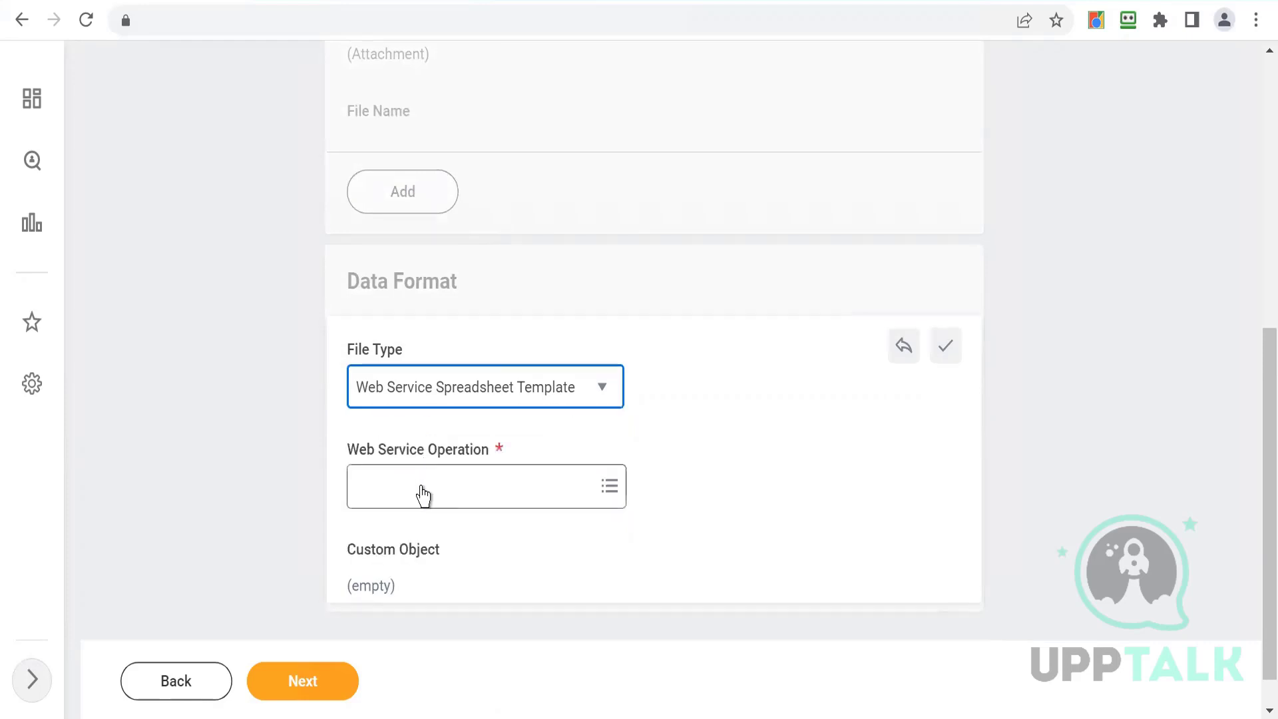
left_click(423, 494)
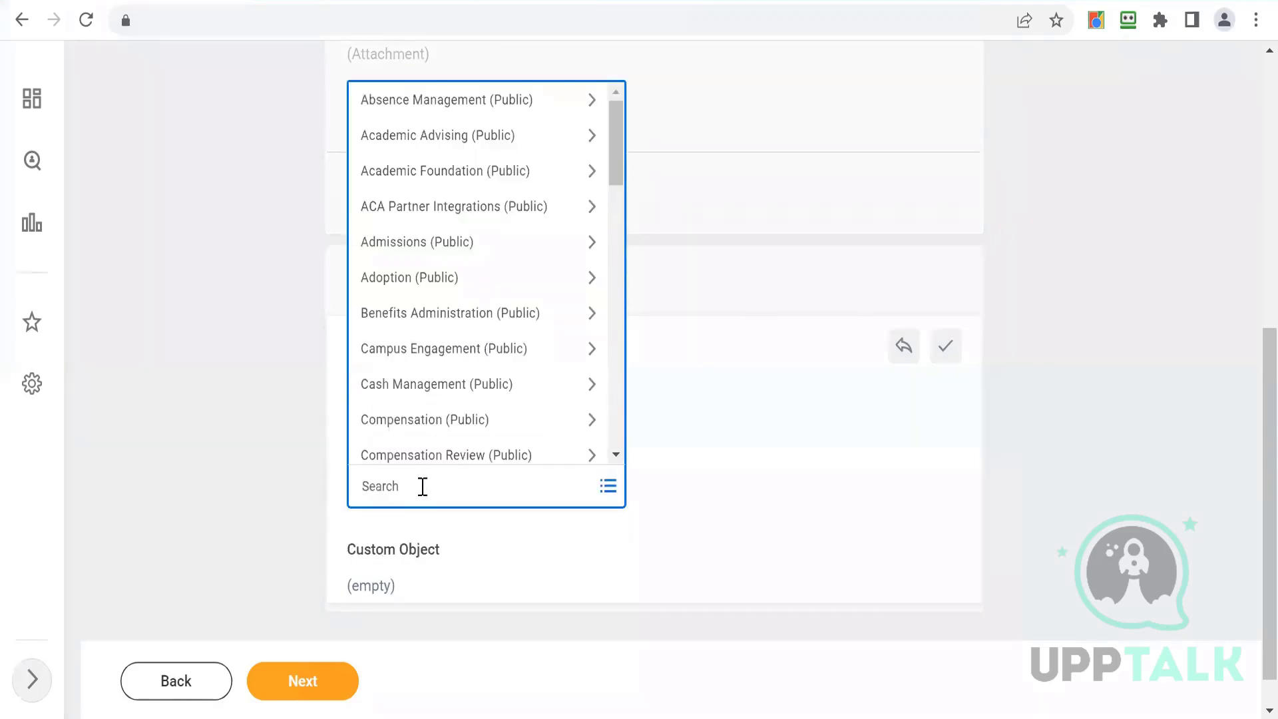
type("put location")
key("Return")
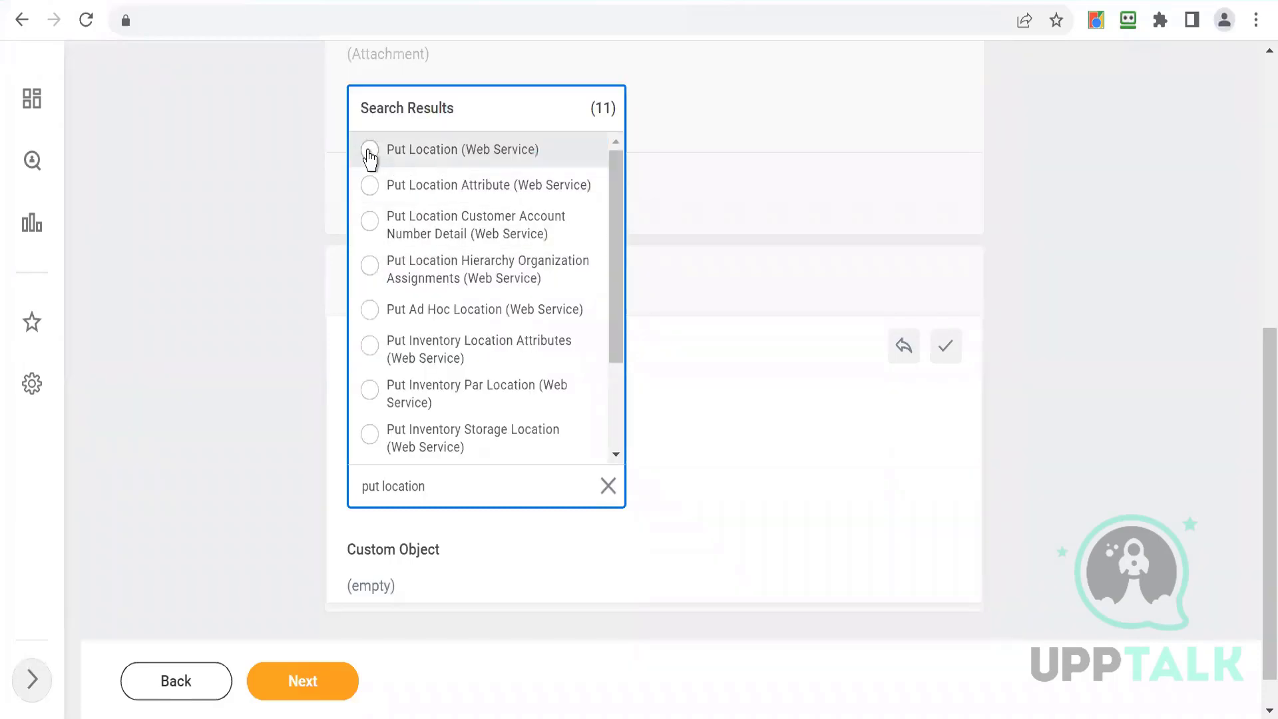
left_click(370, 151)
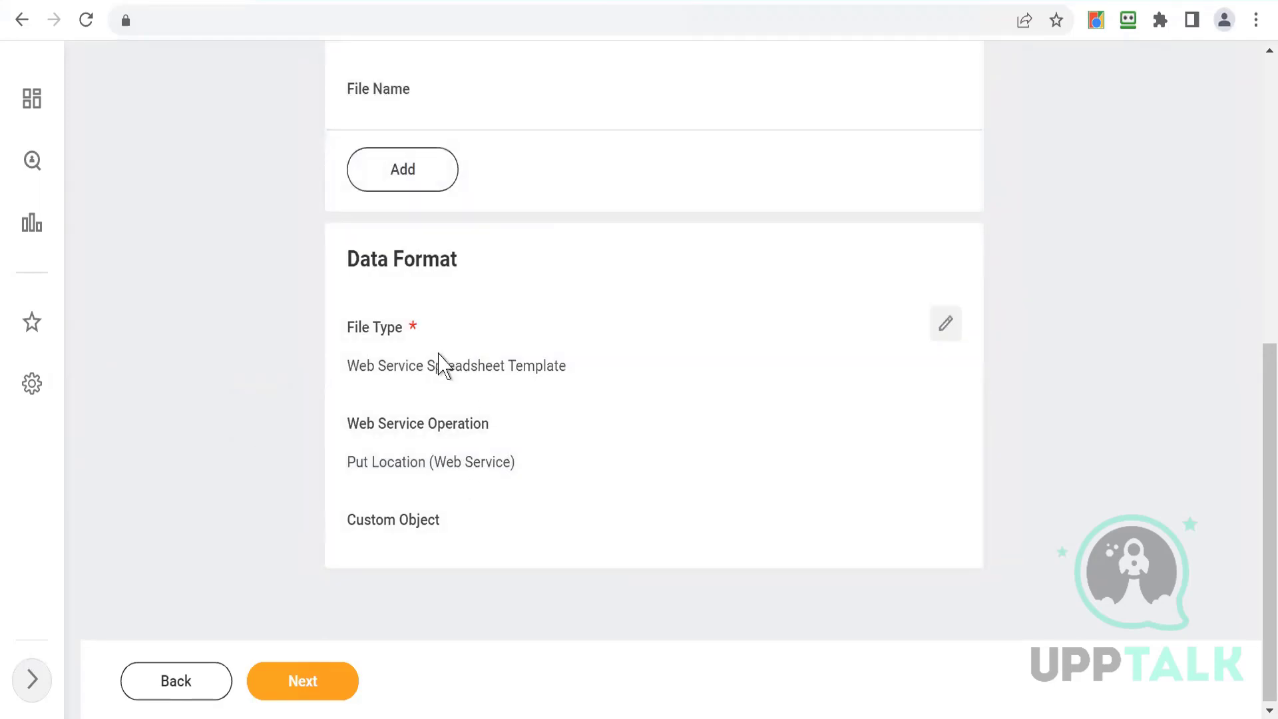
- Advance to the Transform page and keep the transformation type as Template Model for Put Location
left_click(266, 692)
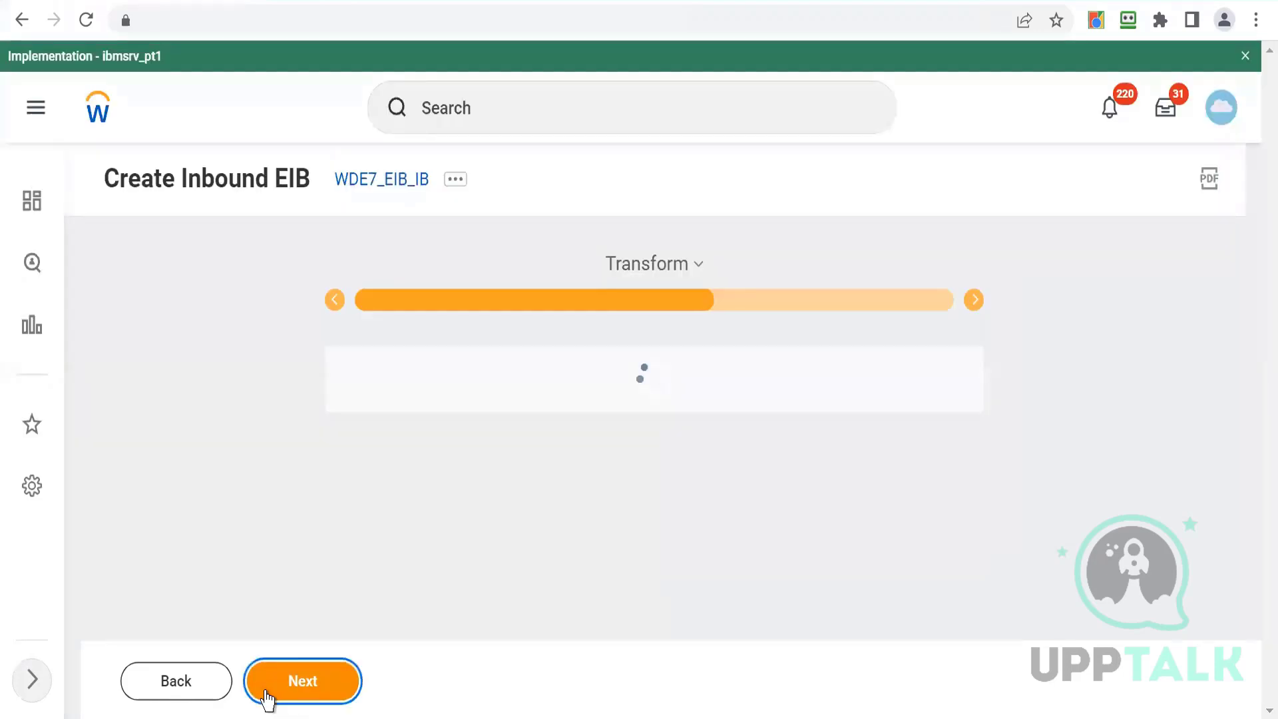
scroll(200, 483, "down", 3)
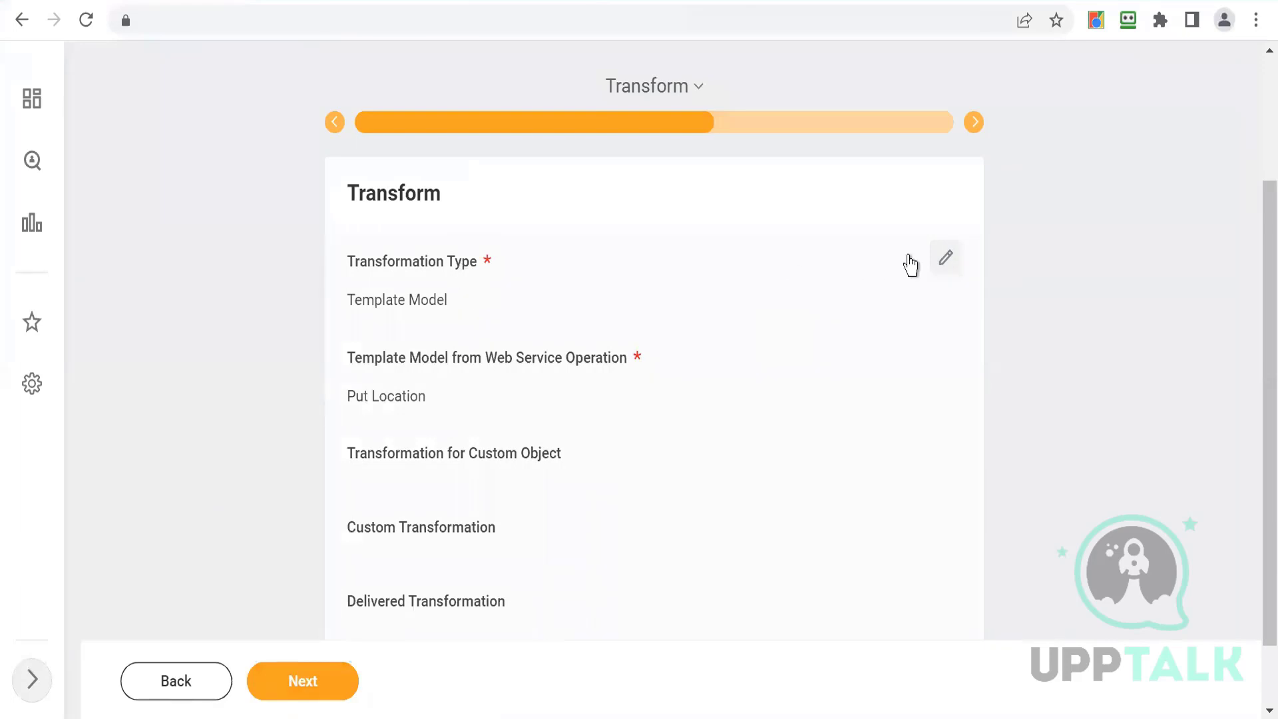
left_click(946, 260)
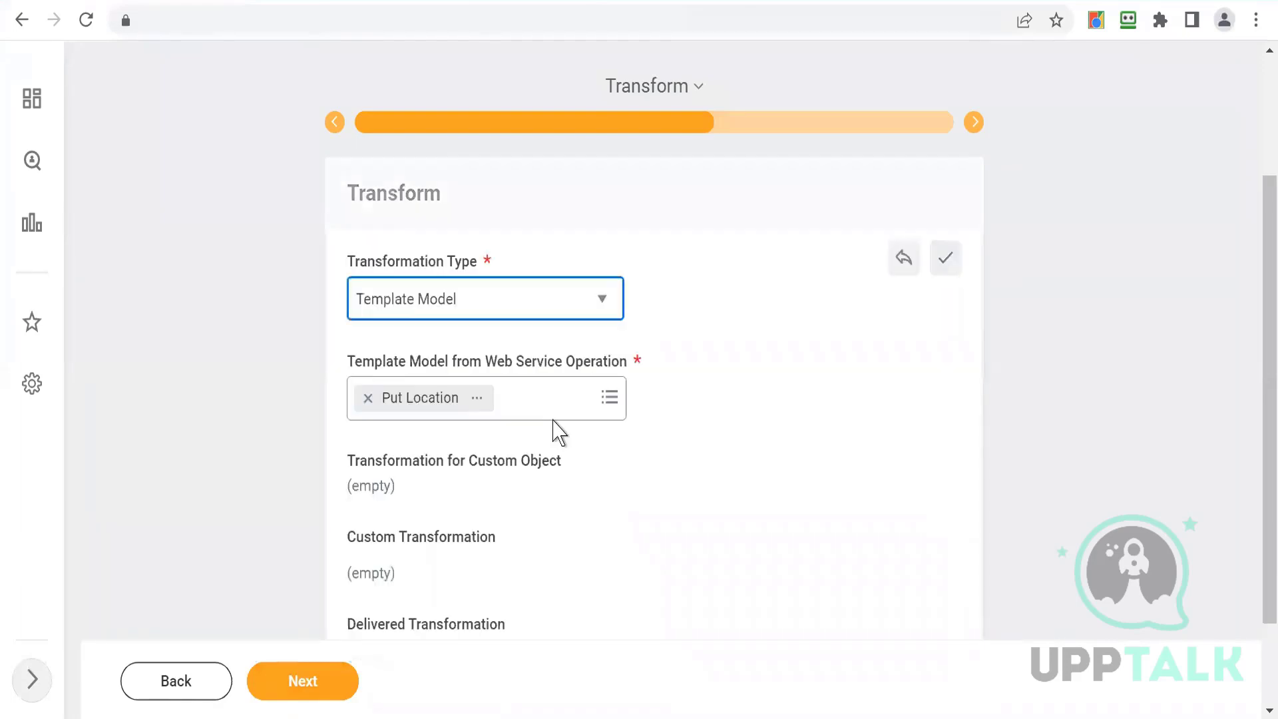
left_click(510, 305)
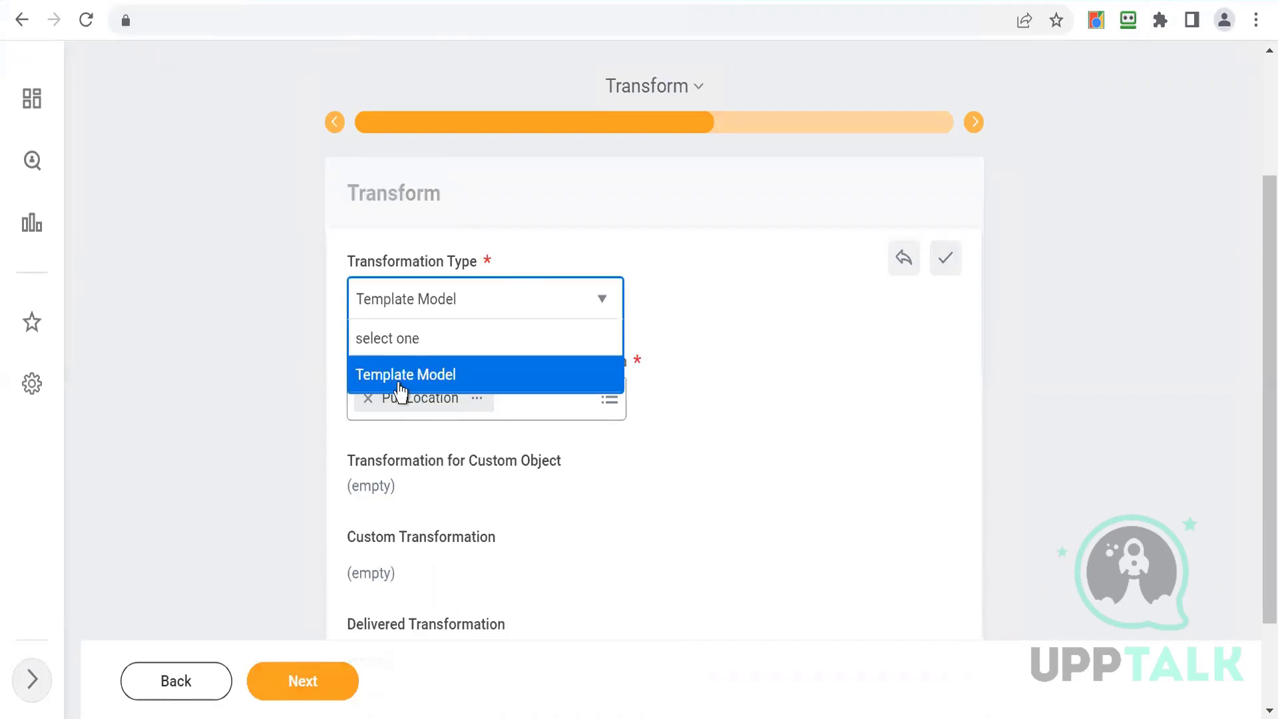
key("Return")
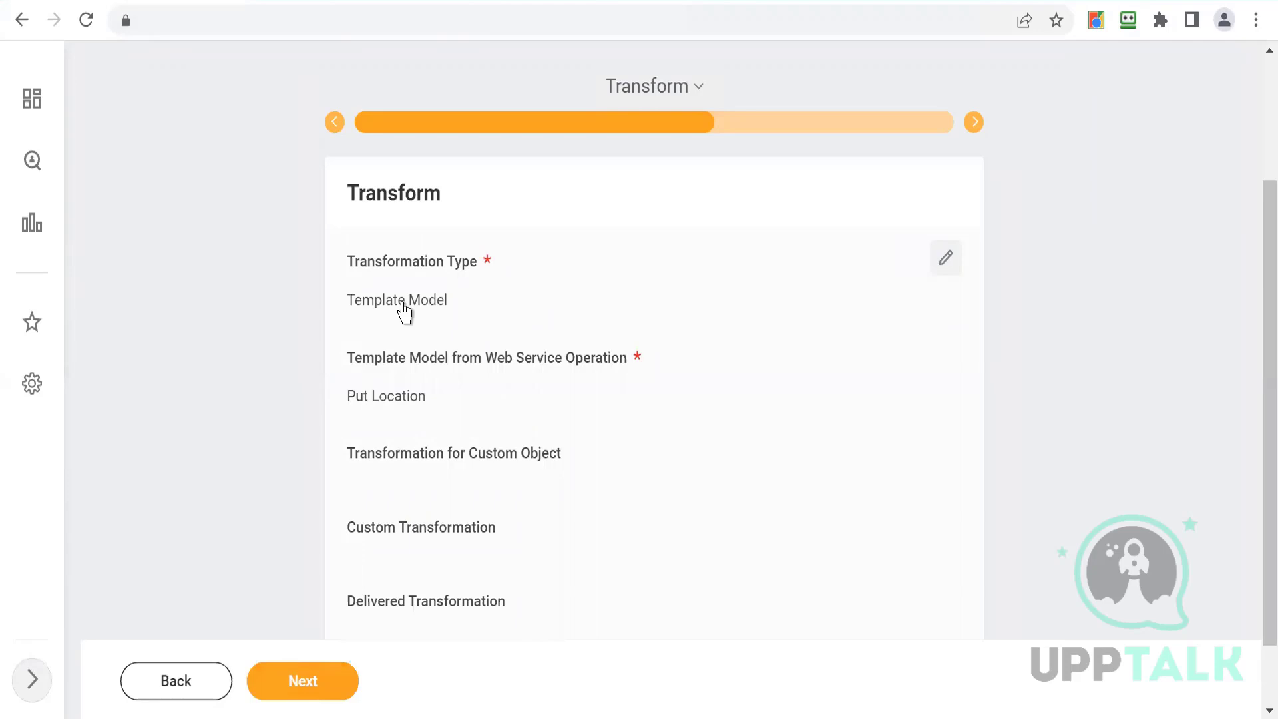
- Proceed through the Deliver page with Workday Web Service Operation delivery to the EIB summary and review its general settings
scroll(287, 434, "down", 2)
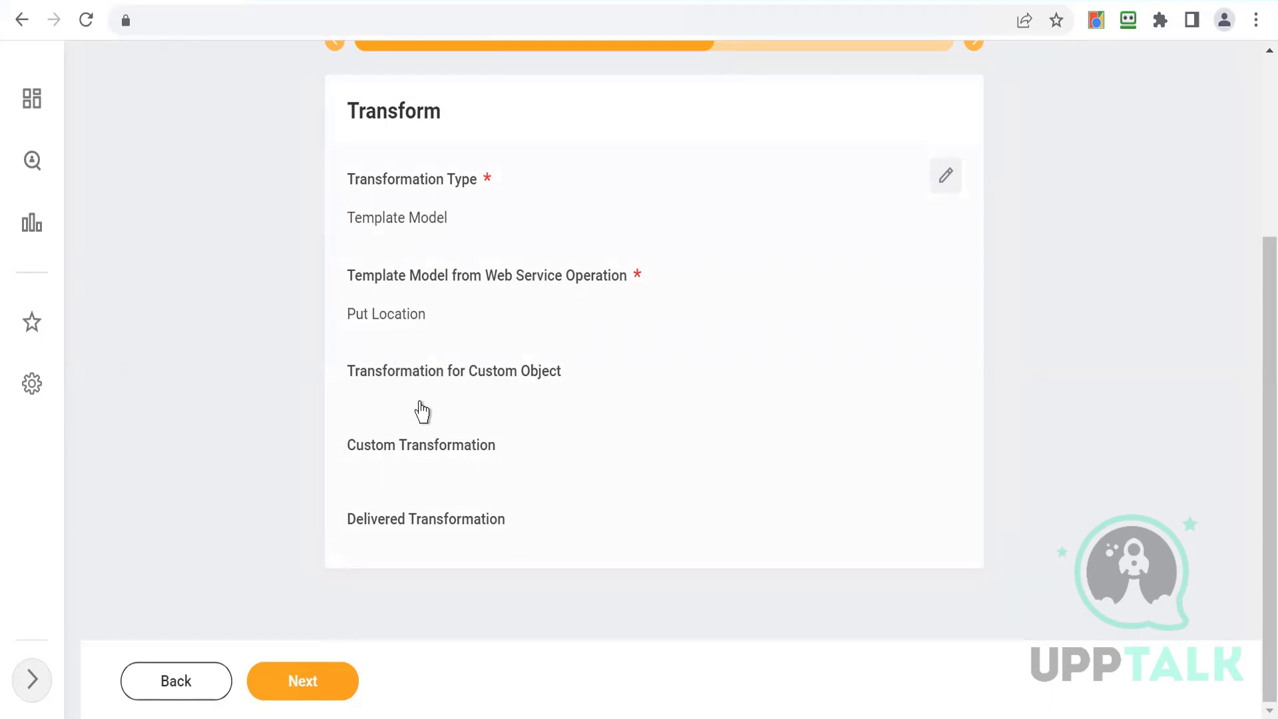
left_click(285, 692)
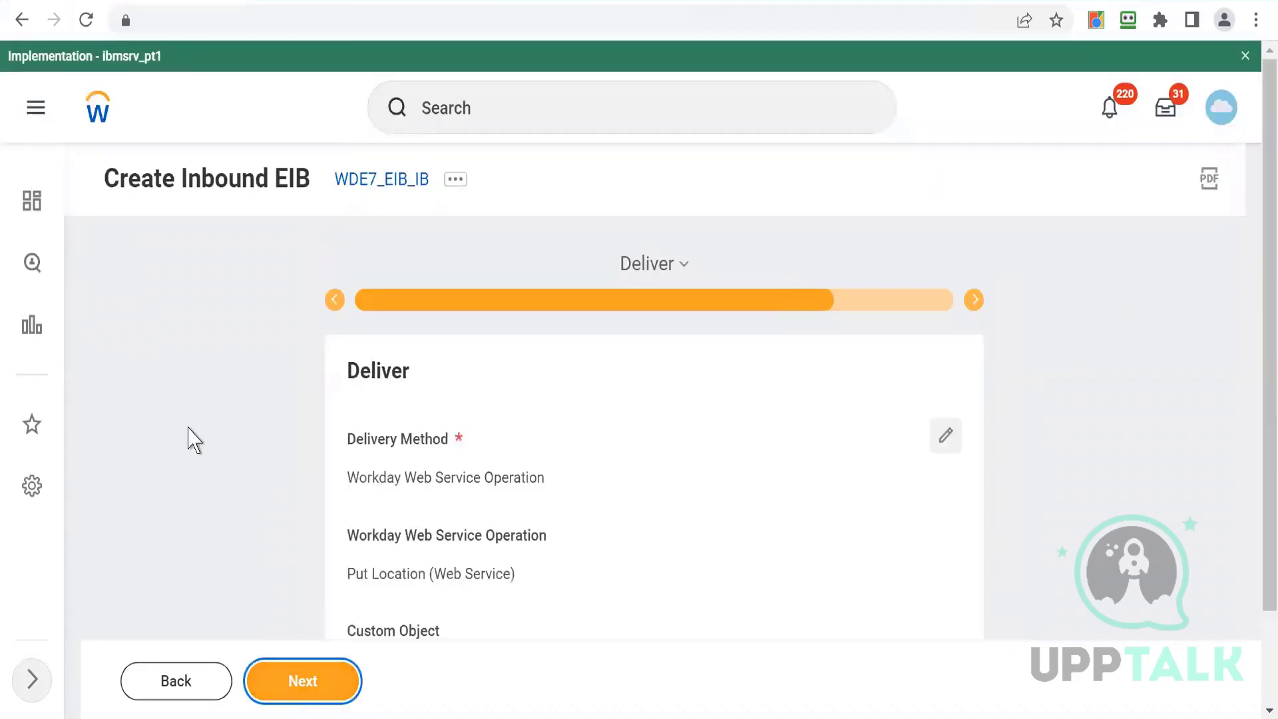
scroll(189, 437, "down", 2)
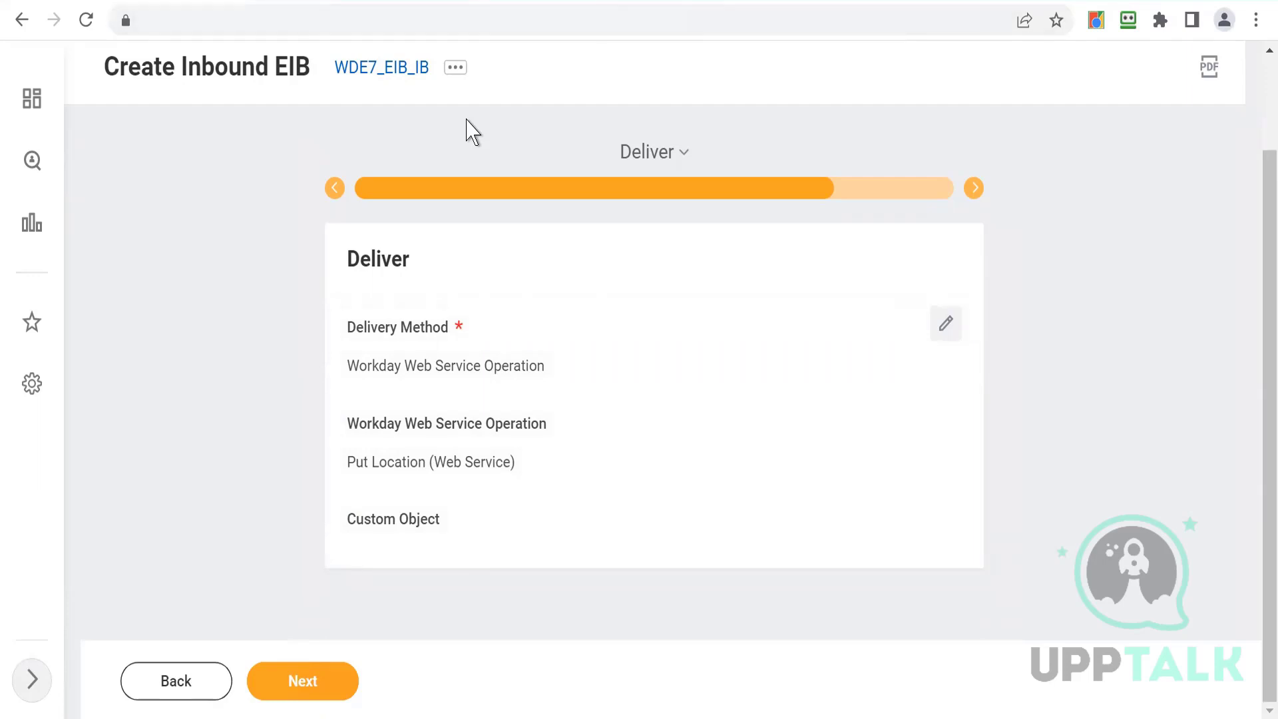
key("ctrl+Tab")
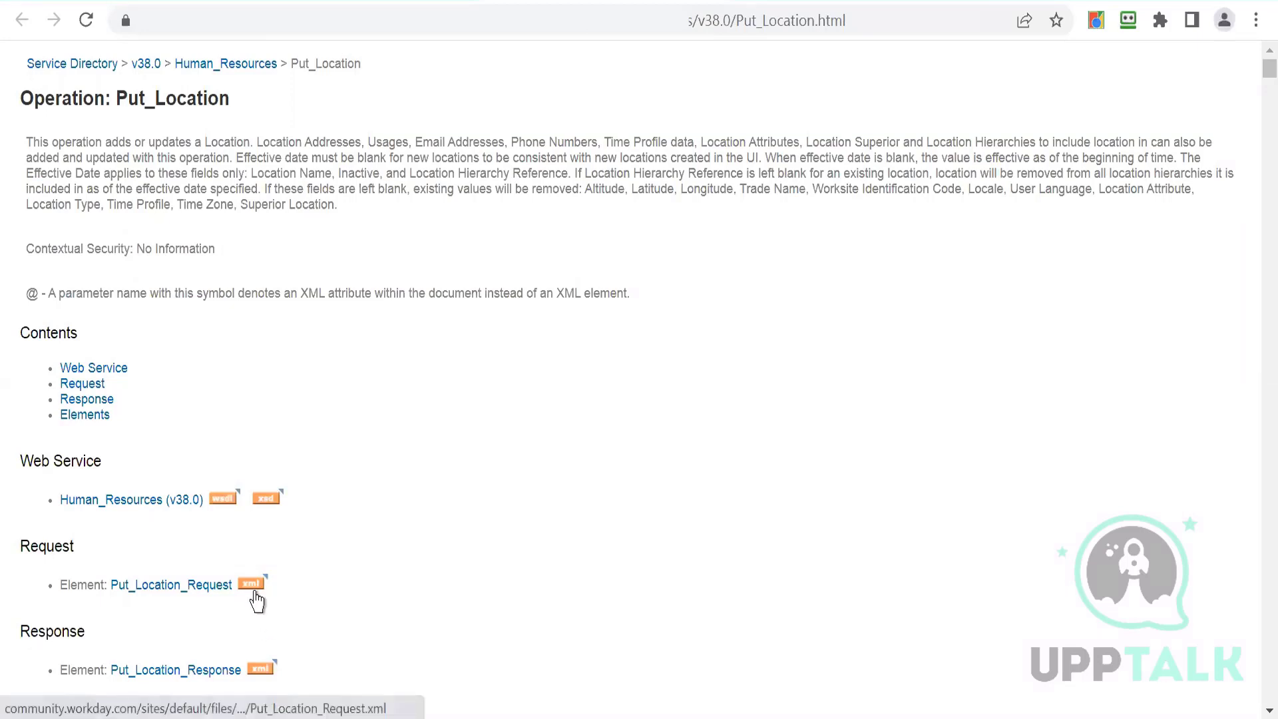
left_click(139, 1)
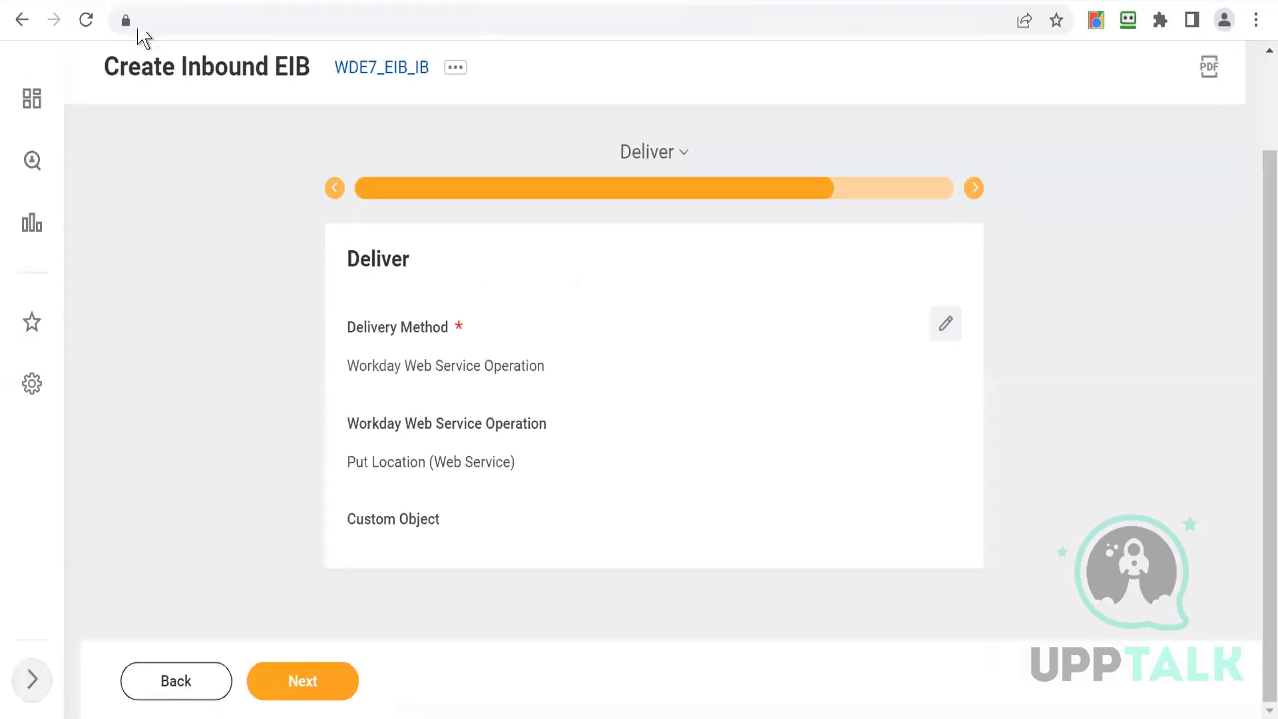
left_click(292, 683)
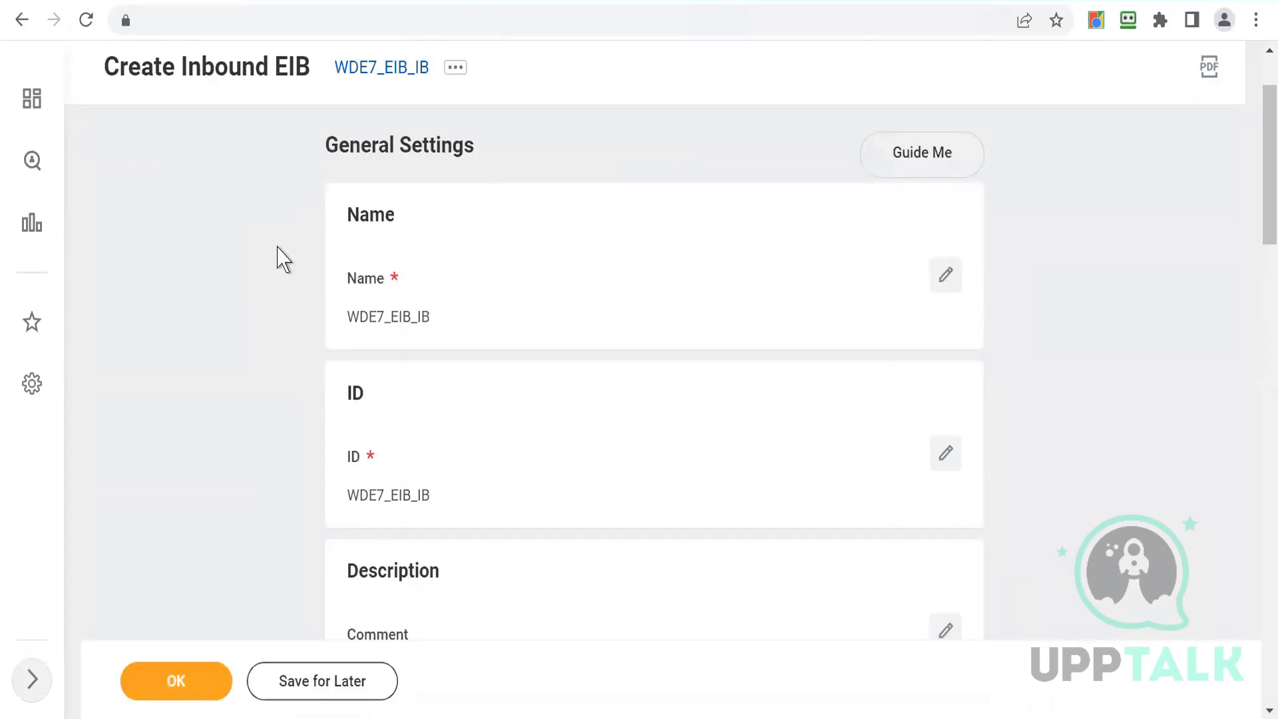
scroll(279, 258, "down", 2)
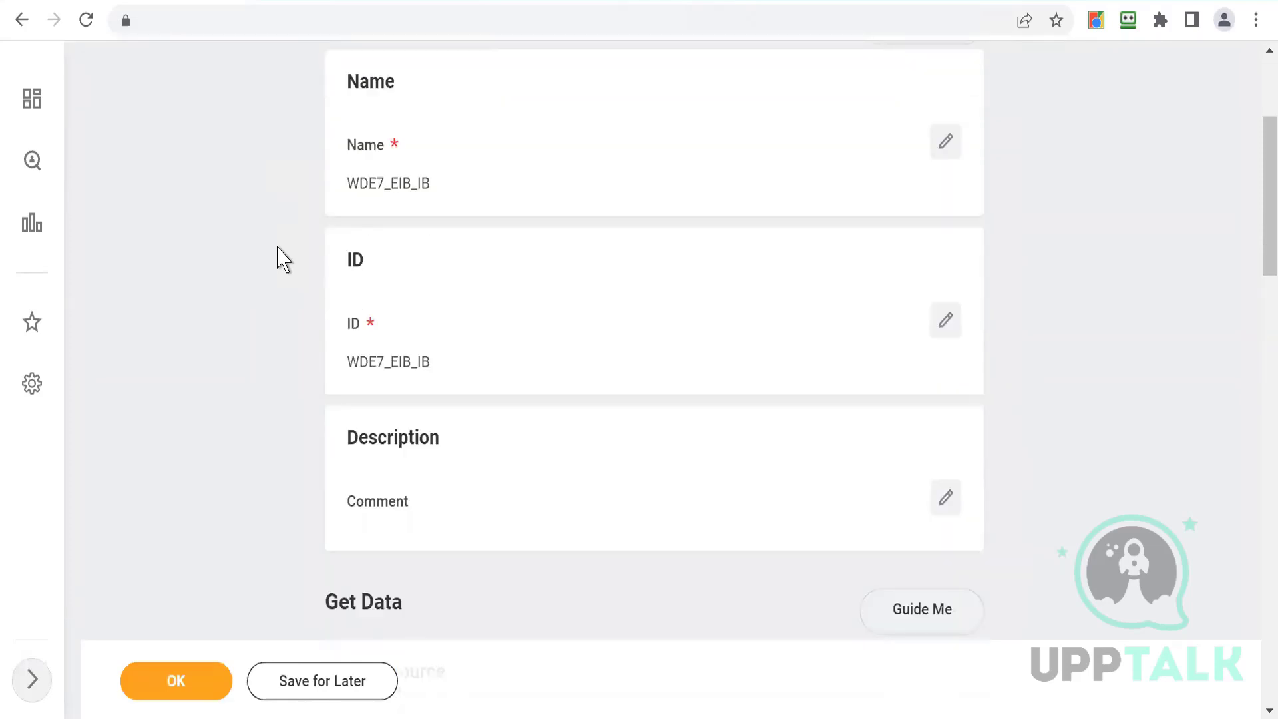
scroll(280, 258, "up", 1)
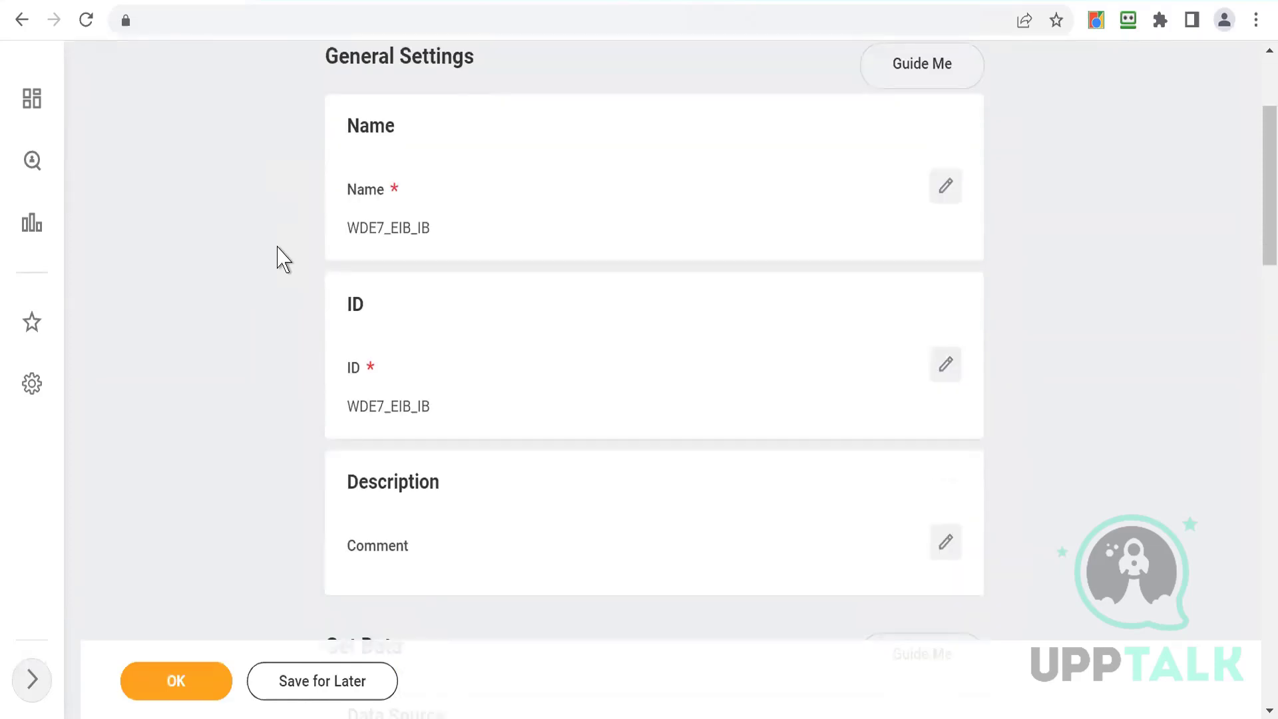
- Review the EIB summary settings down to the Deliver section and confirm the integration system
scroll(280, 258, "down", 4)
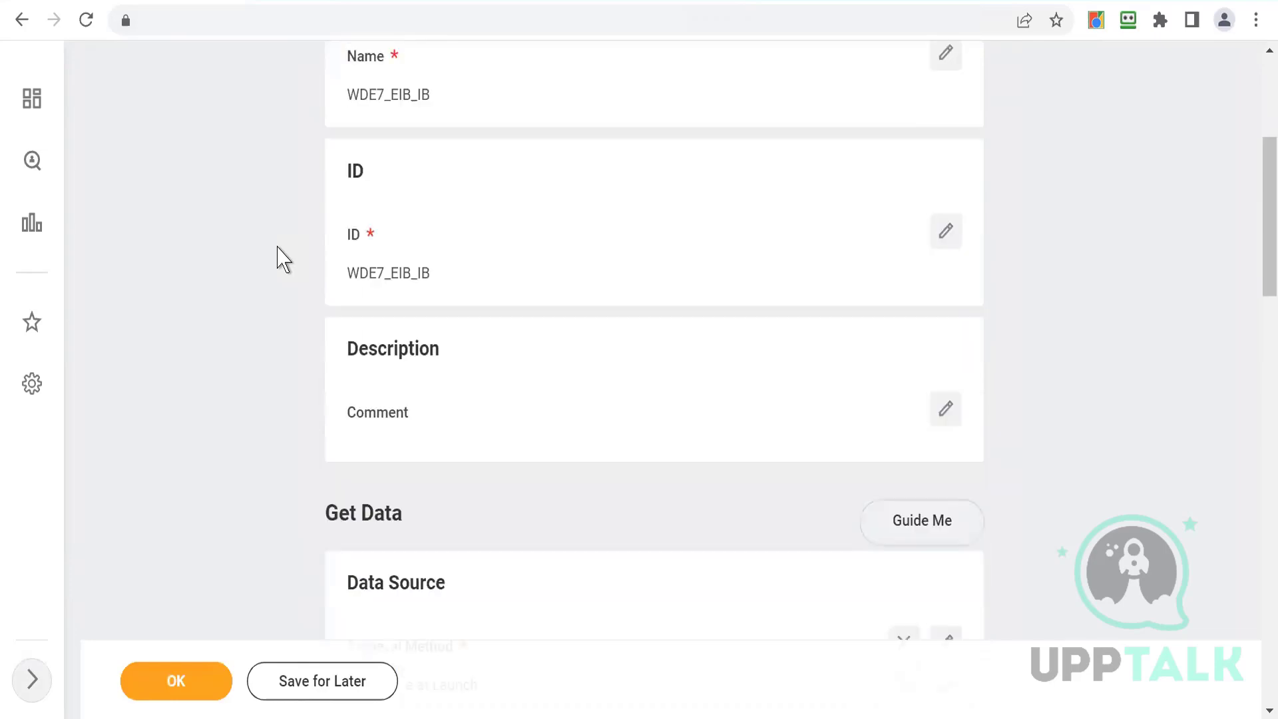
scroll(279, 258, "down", 1)
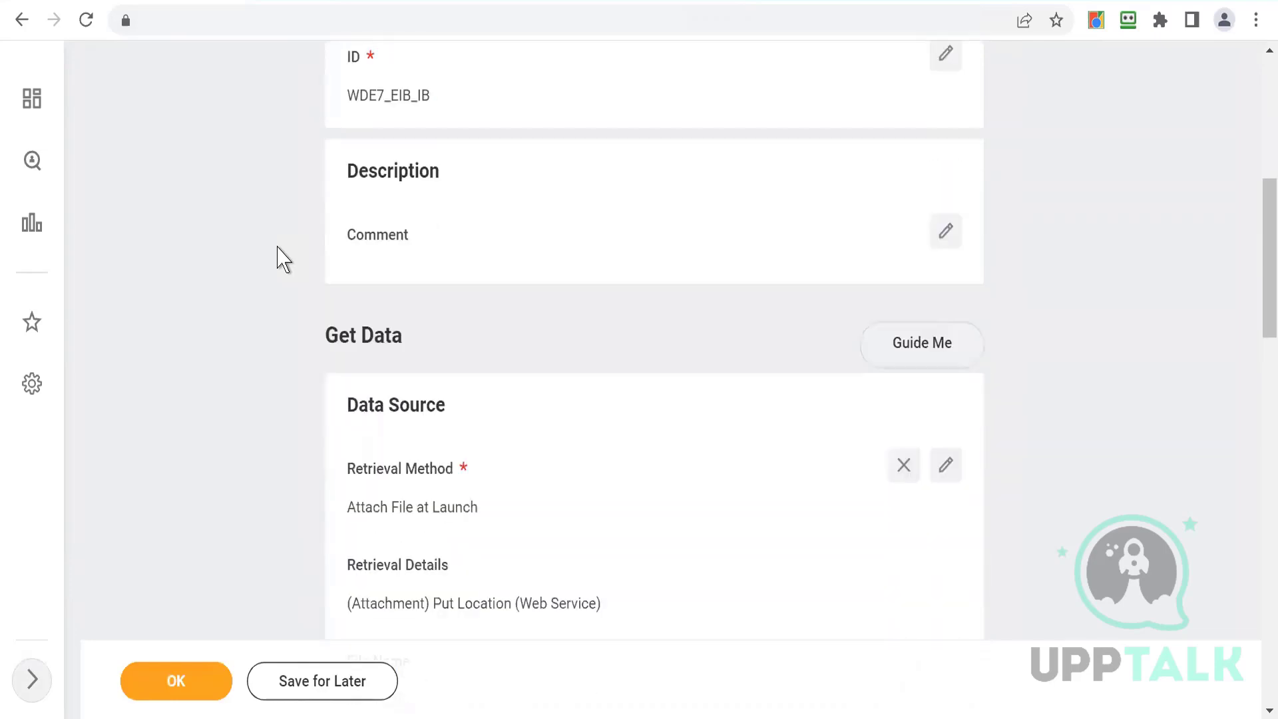
scroll(280, 258, "down", 4)
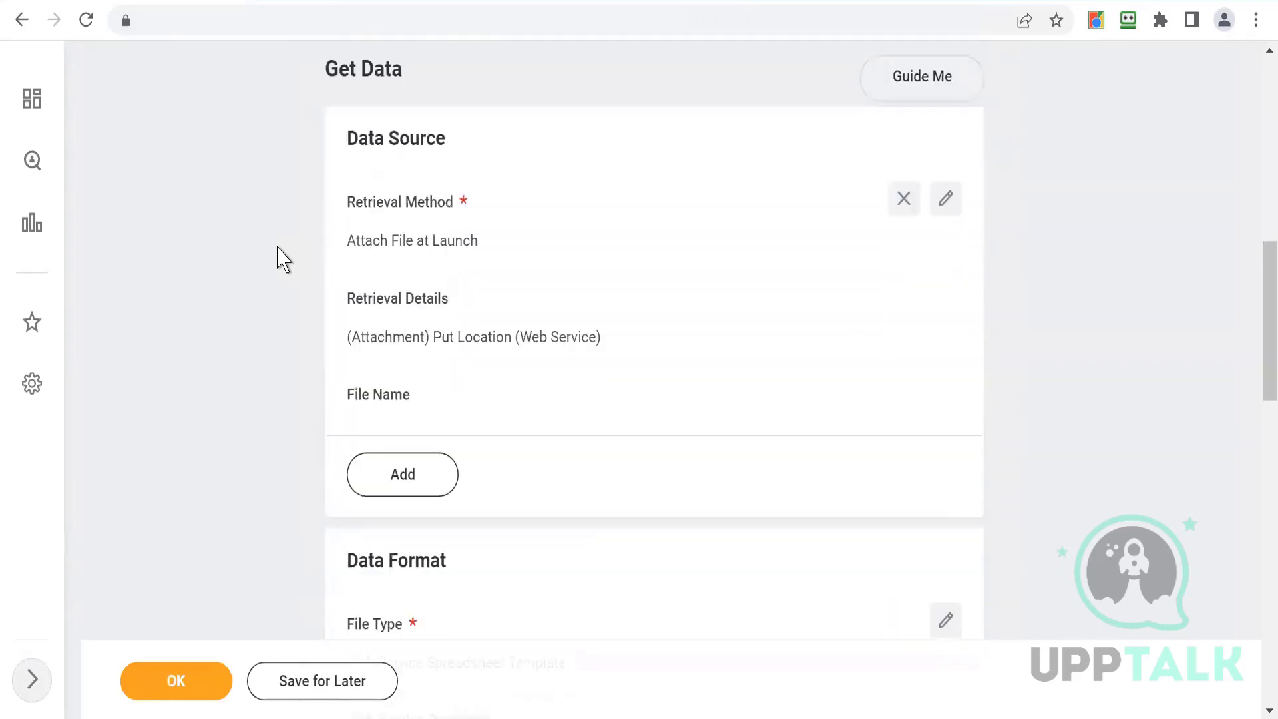
scroll(280, 258, "down", 5)
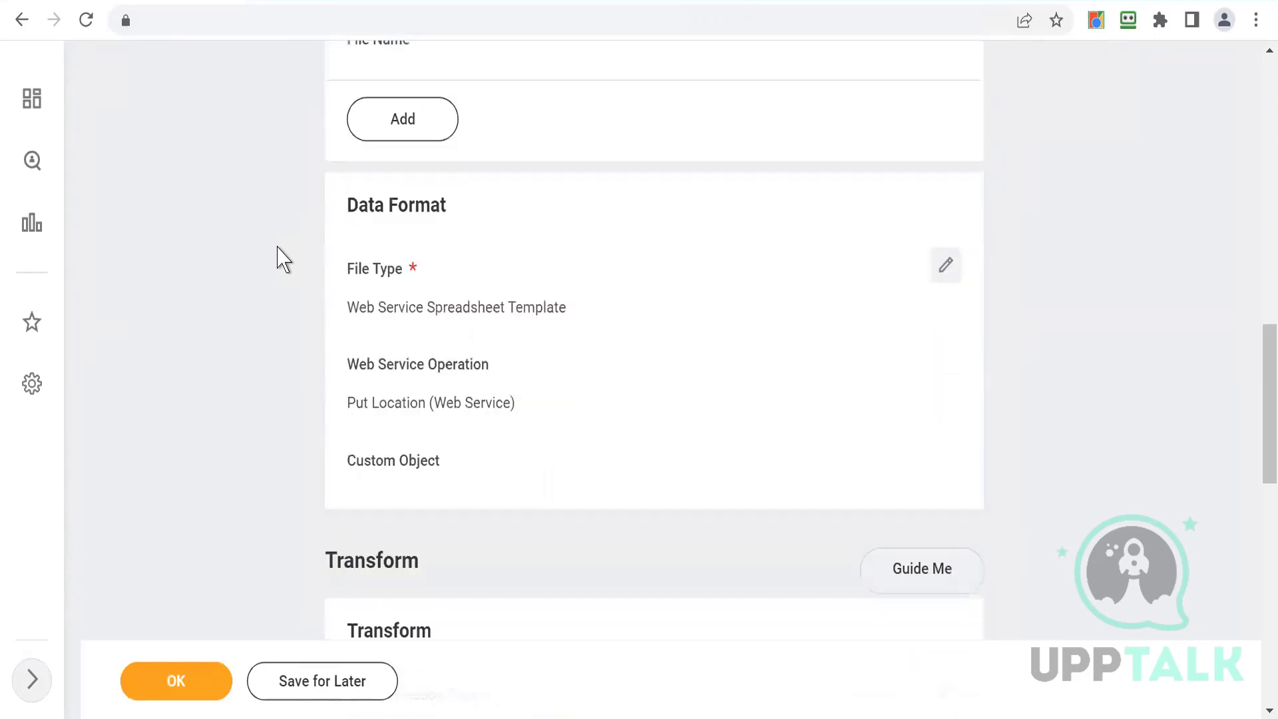
scroll(280, 259, "down", 7)
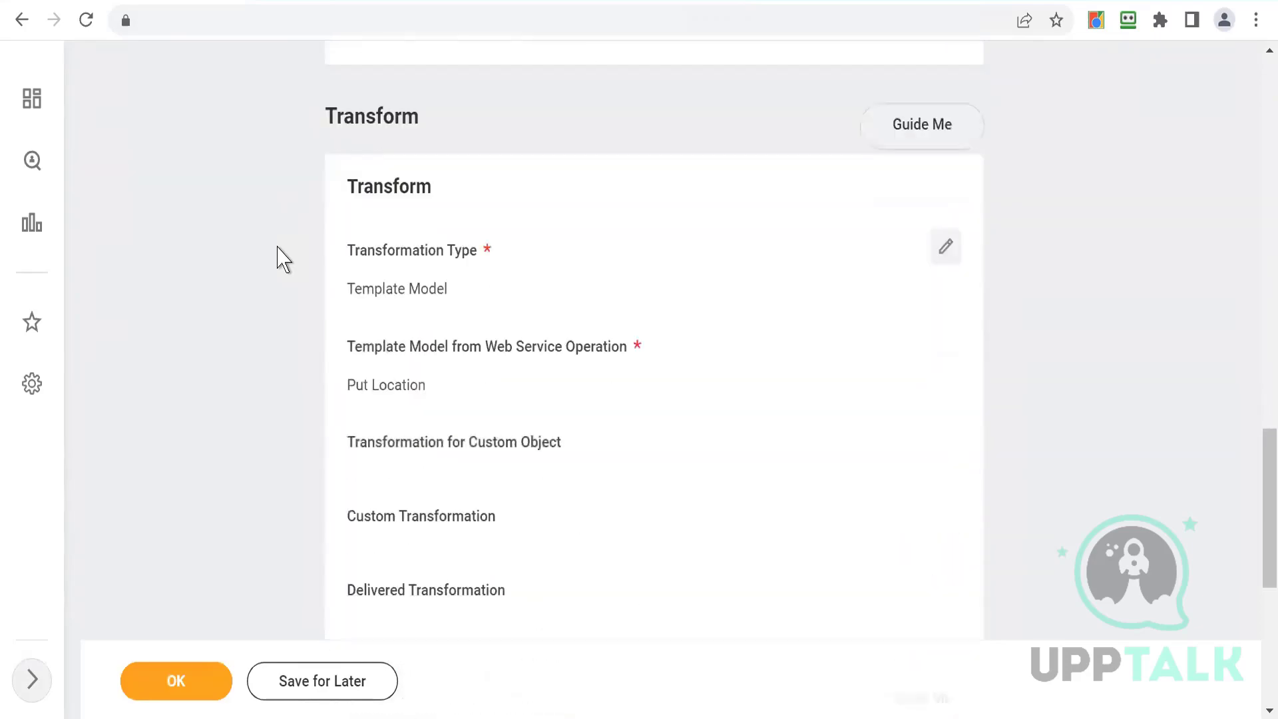
scroll(280, 258, "down", 6)
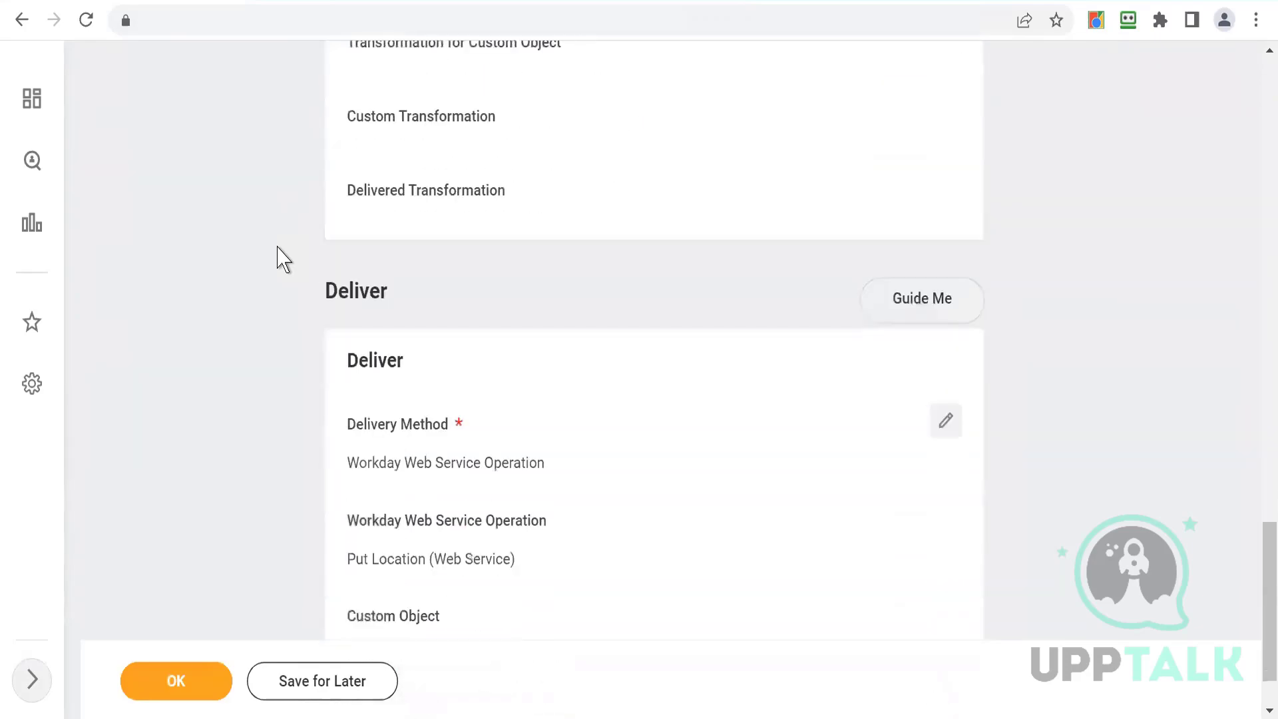
scroll(280, 259, "down", 2)
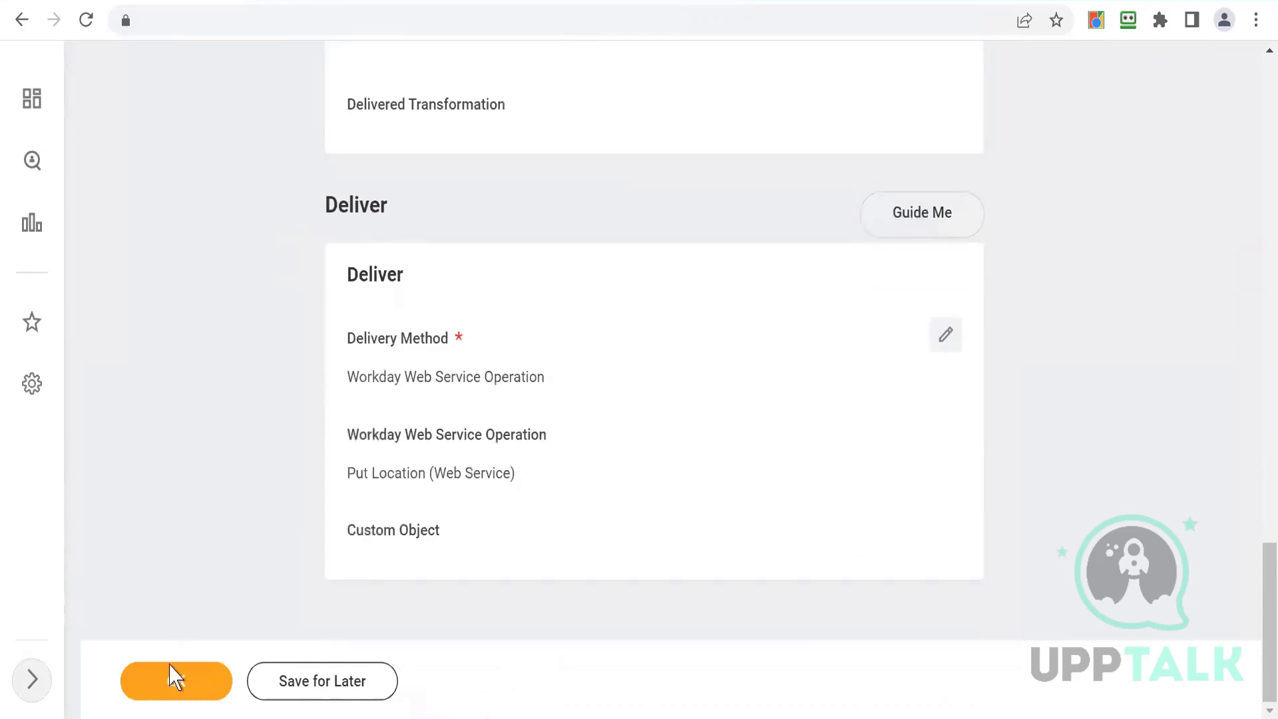
left_click(170, 688)
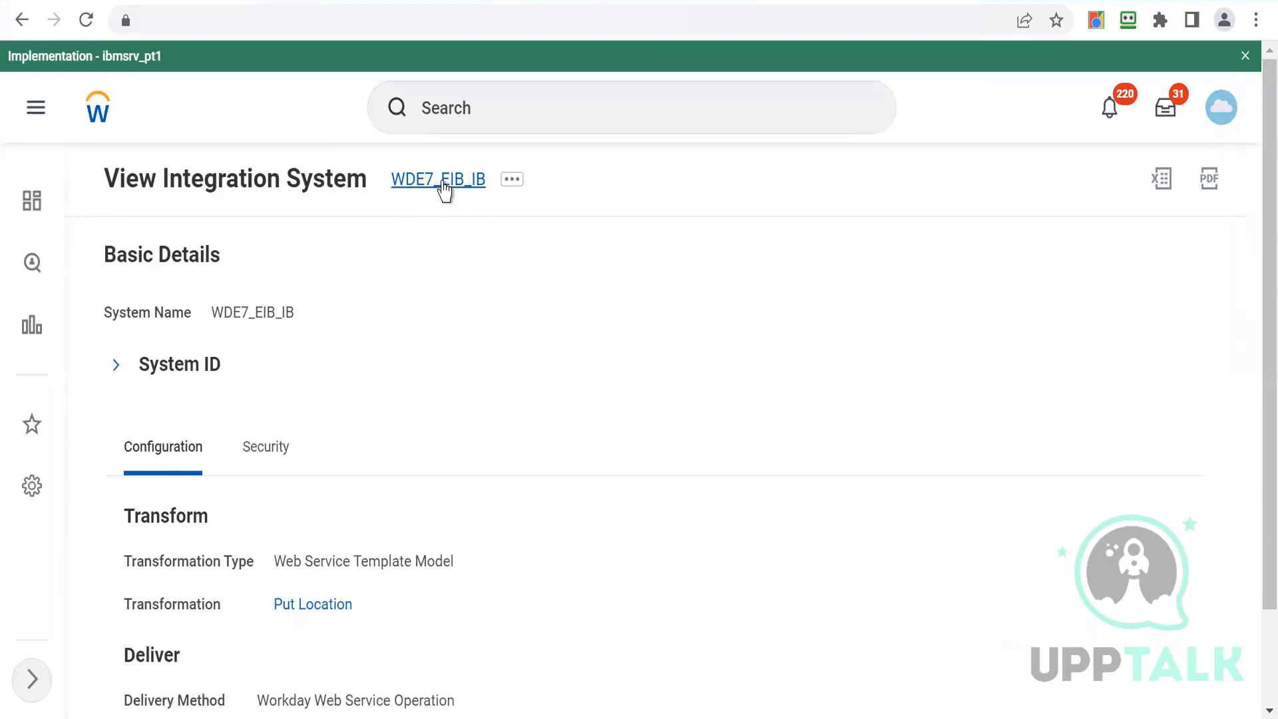
- Open Generate Spreadsheet Template from the integration system's Template Model actions
left_click(470, 109)
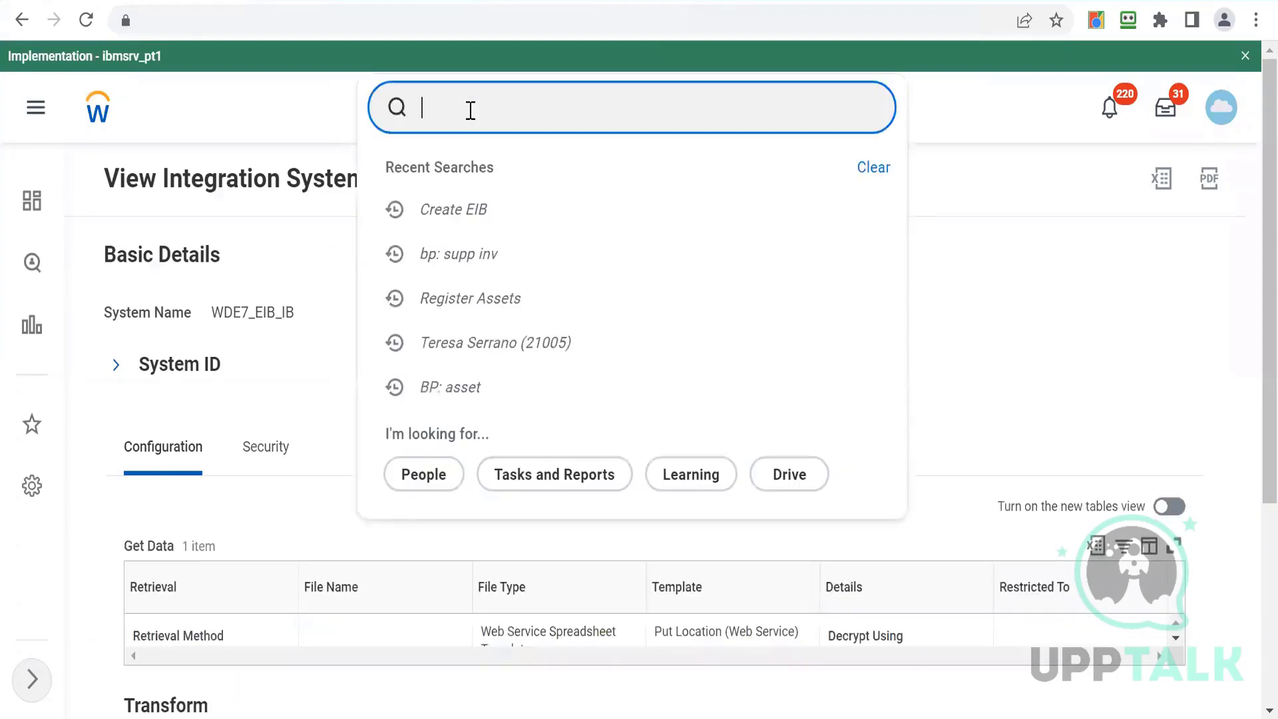
left_click(308, 374)
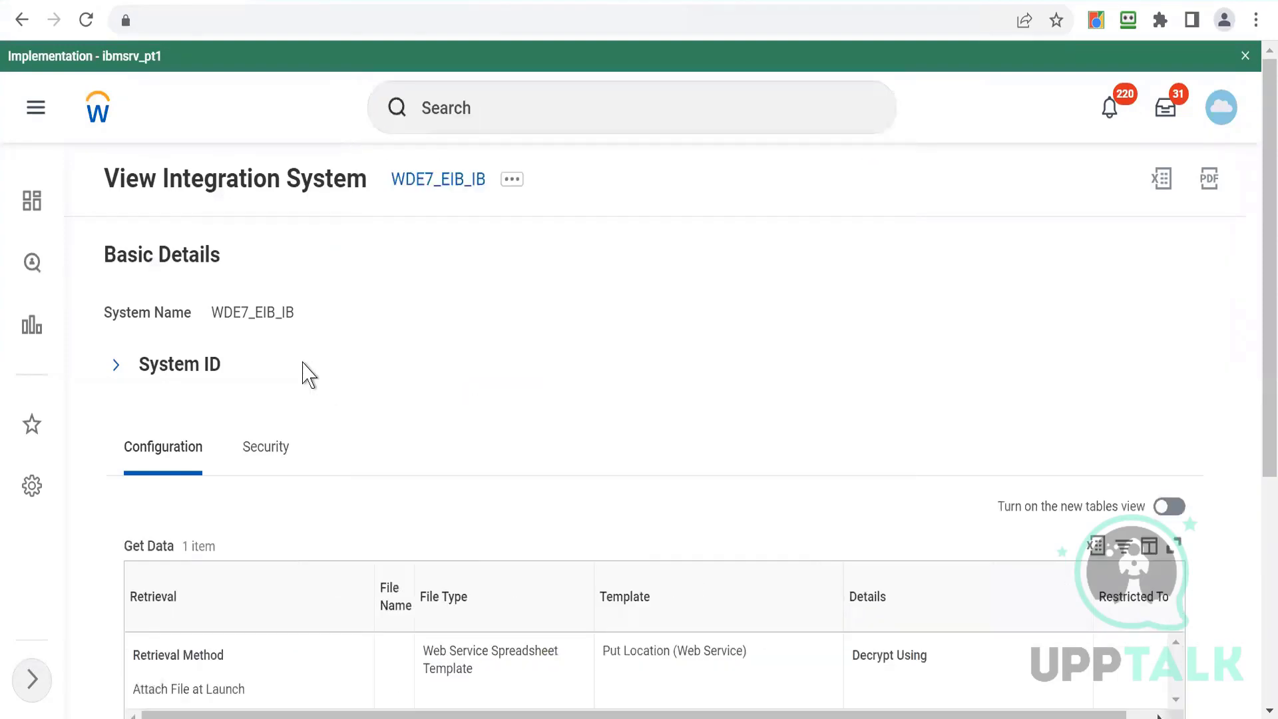
left_click(511, 184)
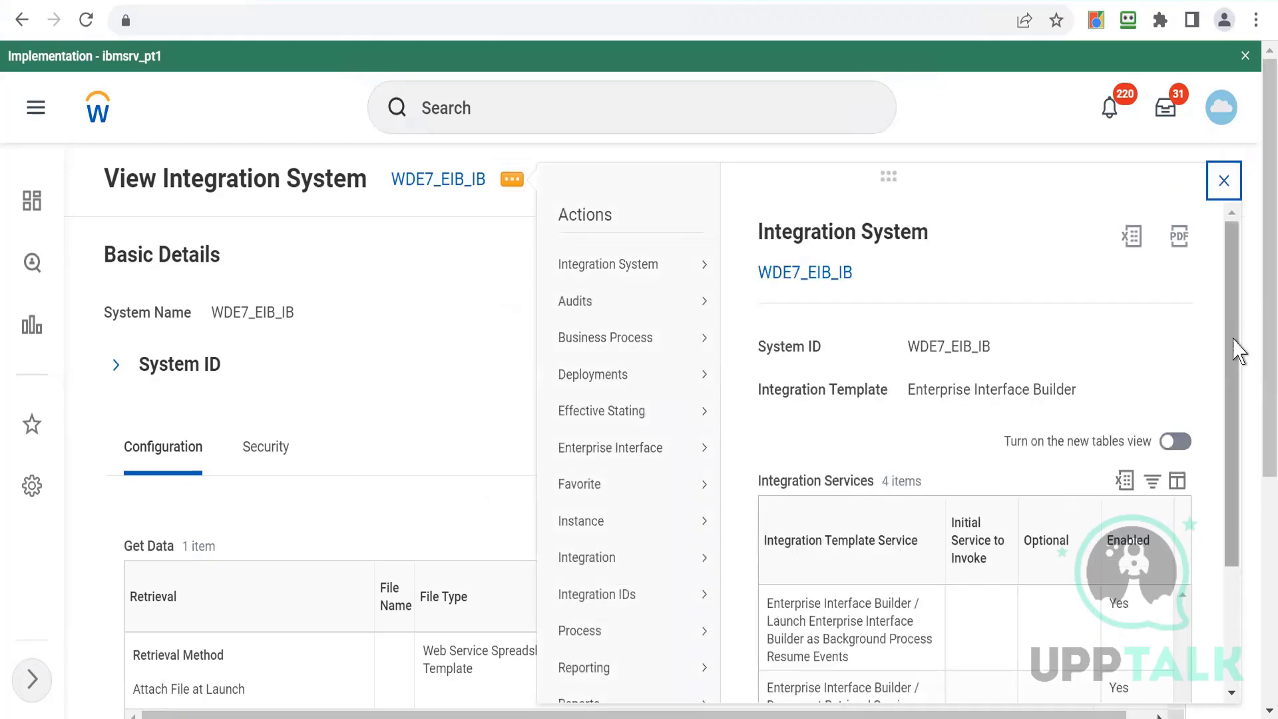
scroll(1232, 593, "down", 1)
scroll(1231, 592, "down", 2)
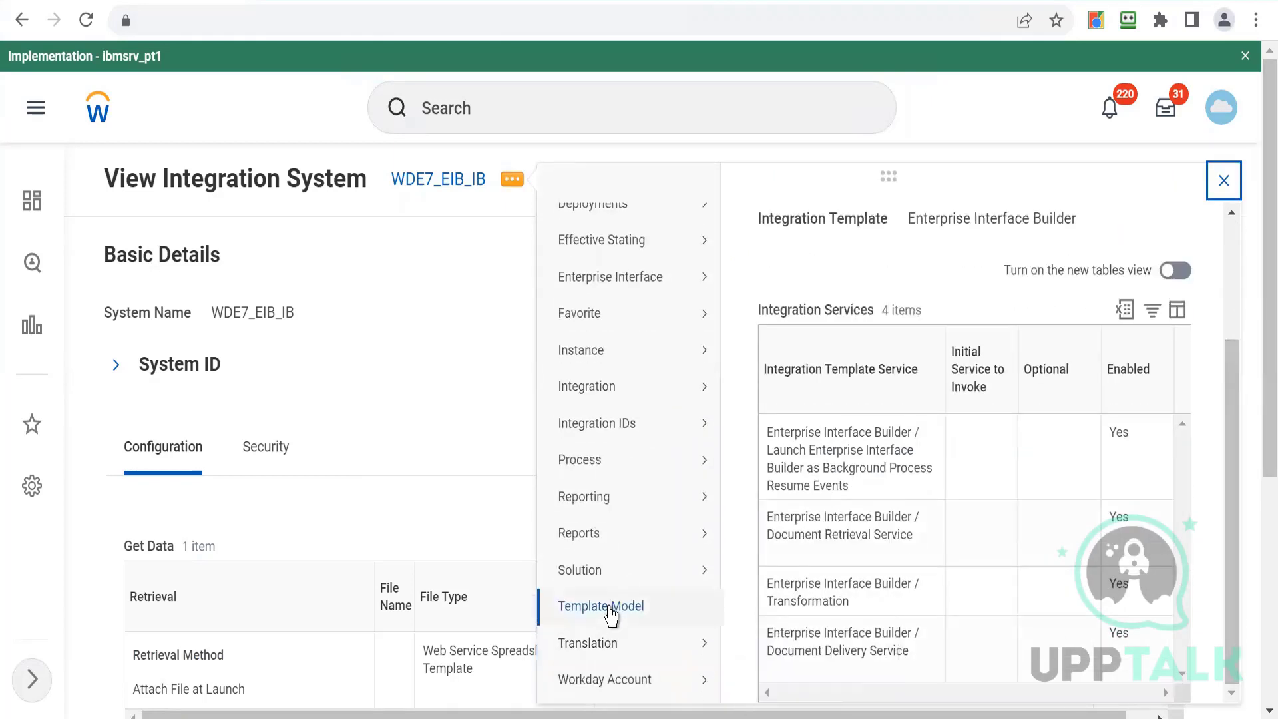
mouse_move(609, 611)
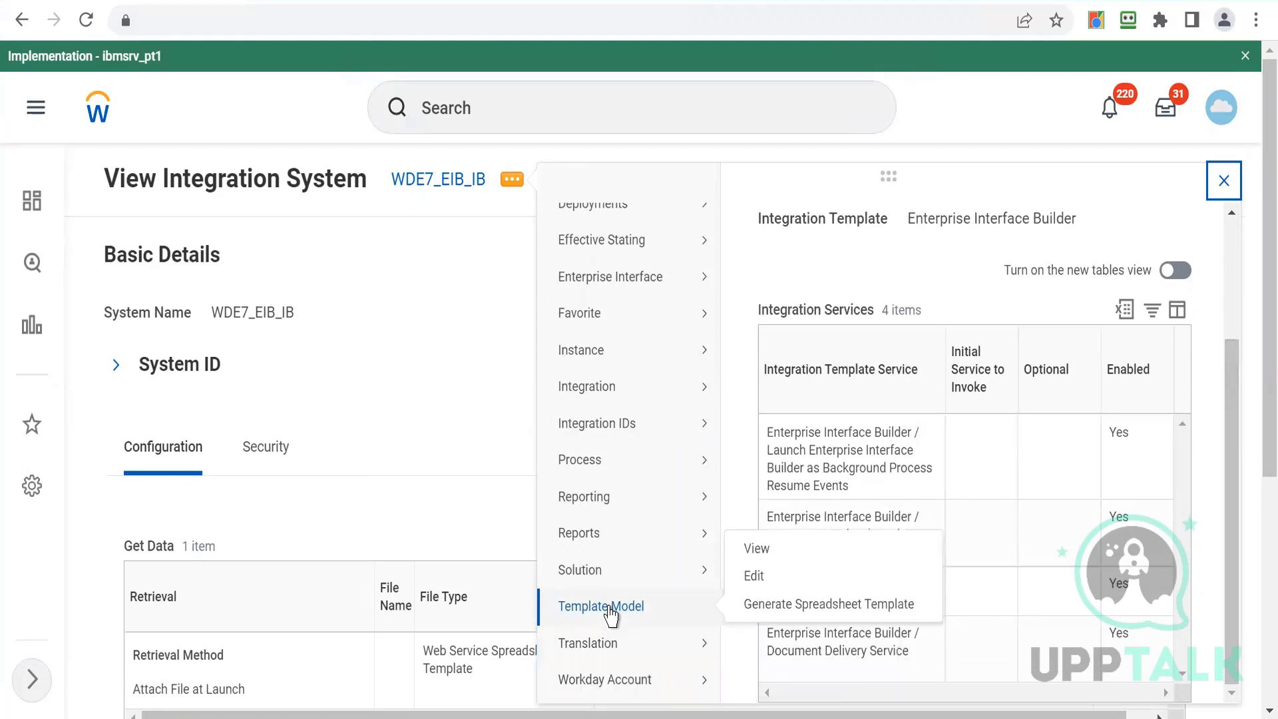
left_click(764, 614)
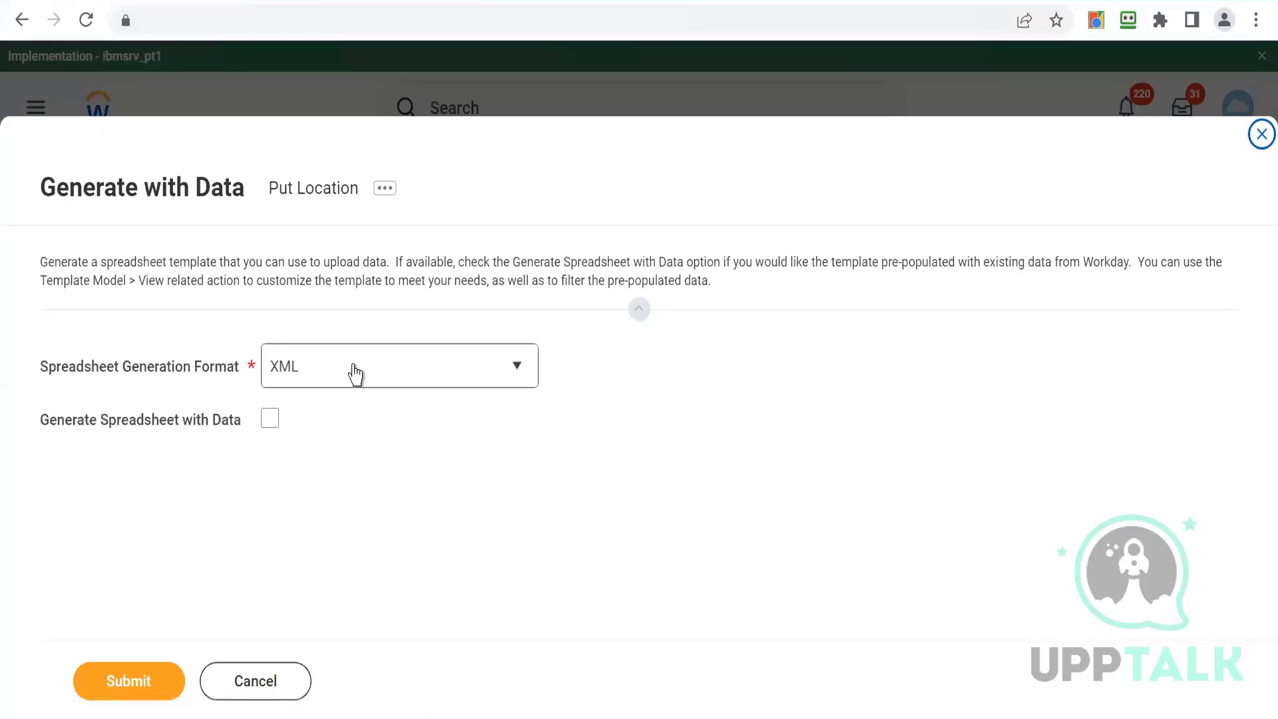
- Set the spreadsheet generation format to XLSX and submit the template generation
left_click(355, 374)
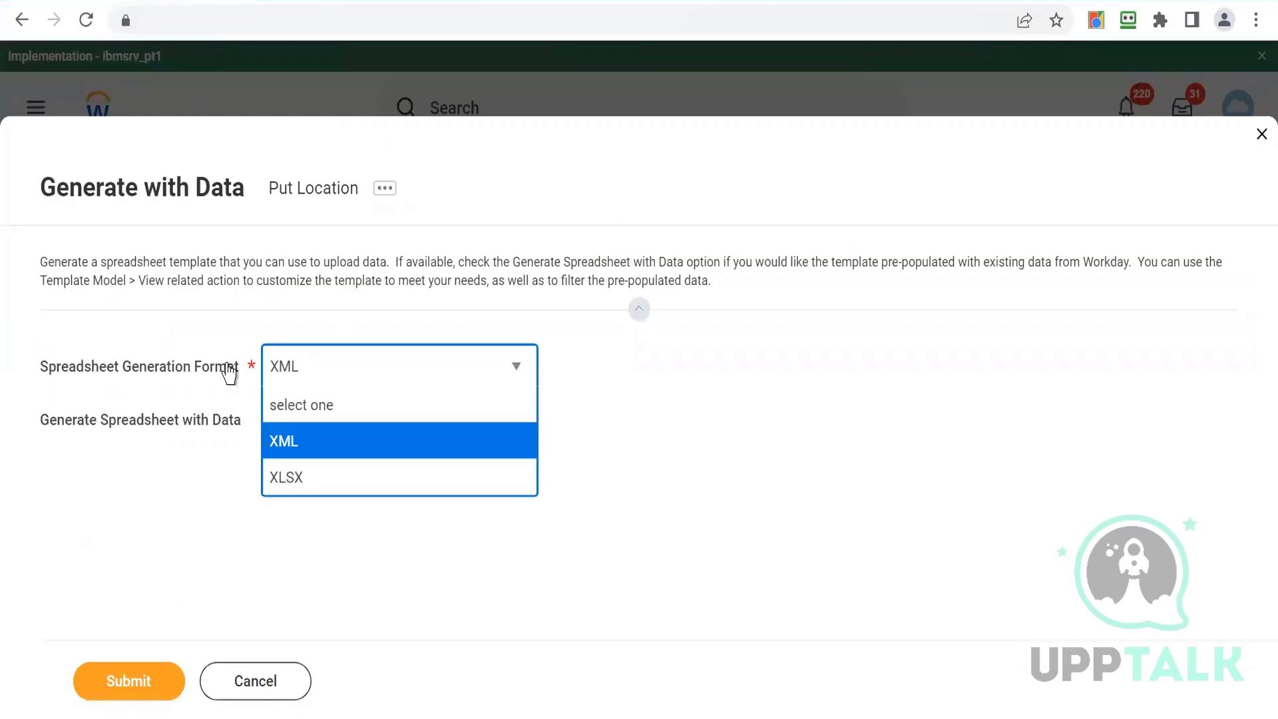
left_click(273, 478)
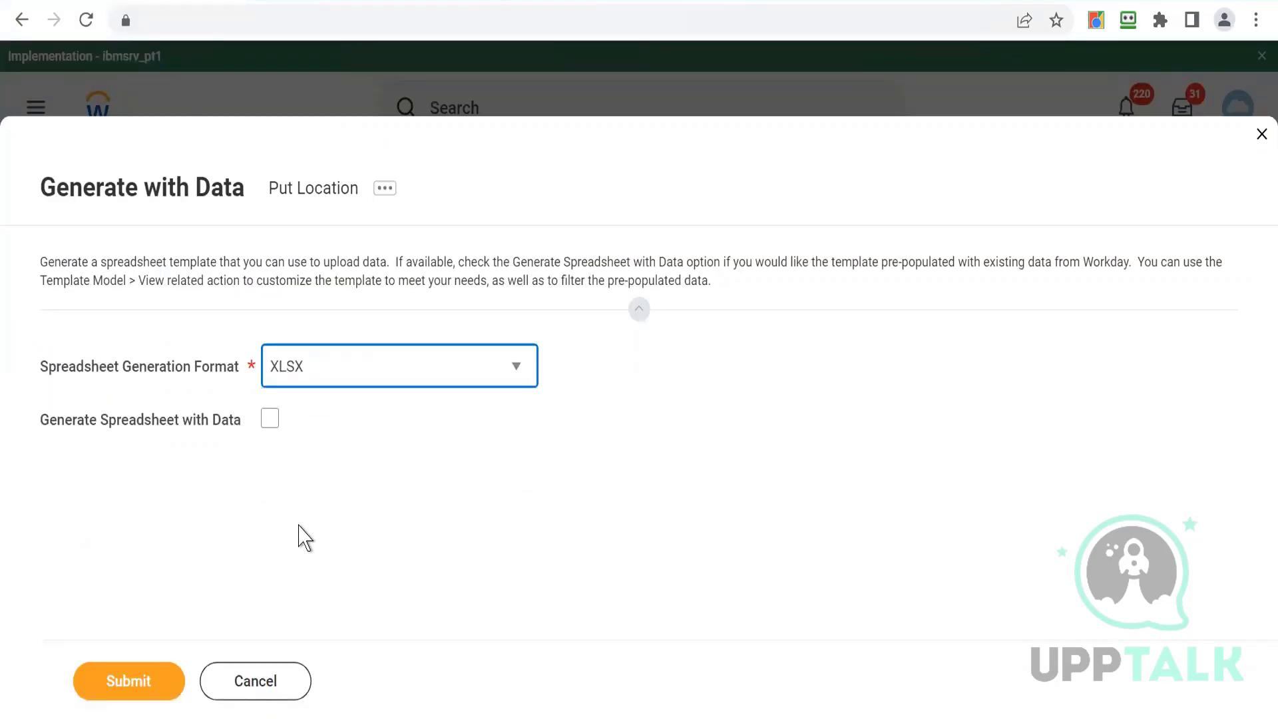
left_click(142, 684)
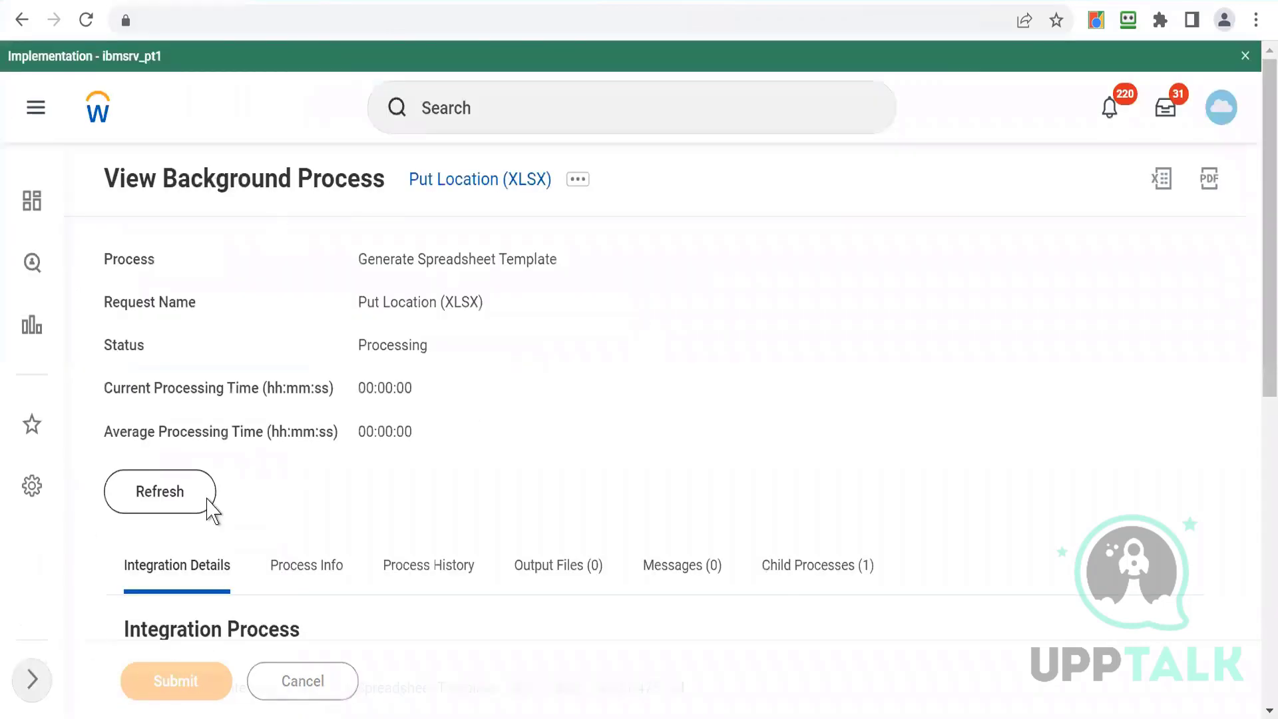
- Refresh the background process status of the Put Location (XLSX) template generation
left_click(132, 508)
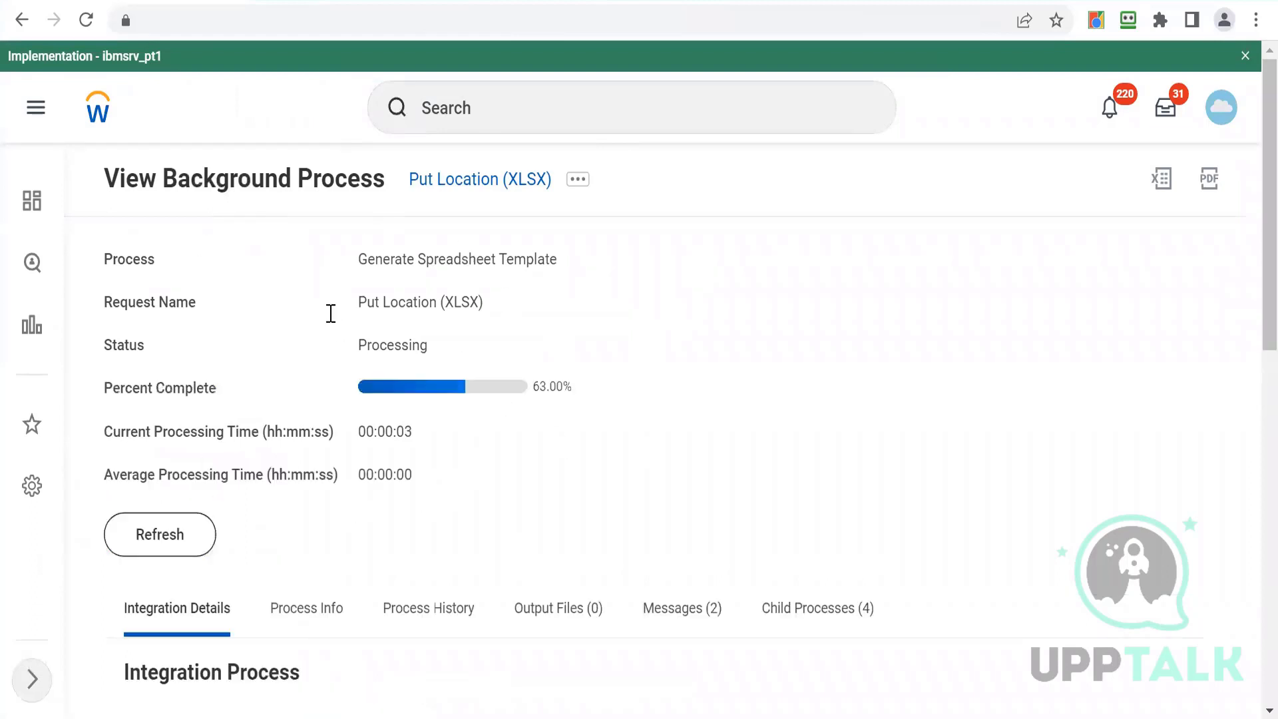
left_click(162, 536)
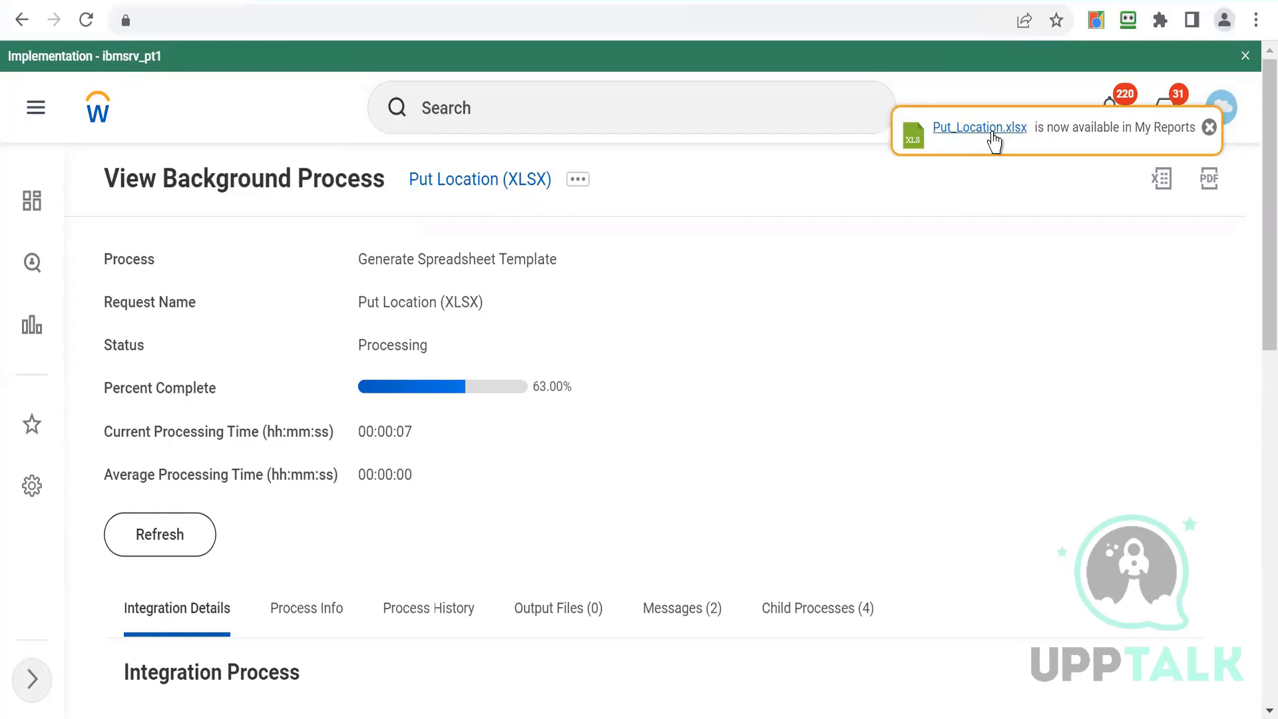
left_click(186, 534)
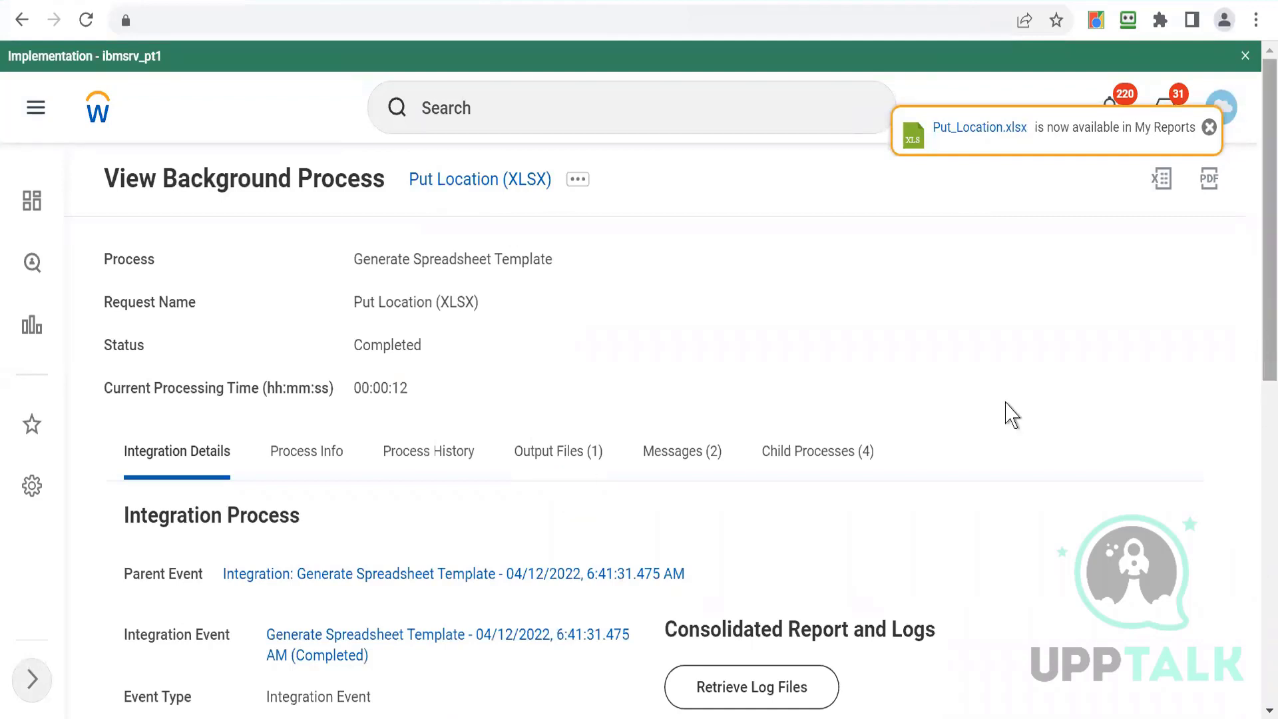
- Download the generated Put_Location.xlsx from the output files and open it
left_click(550, 461)
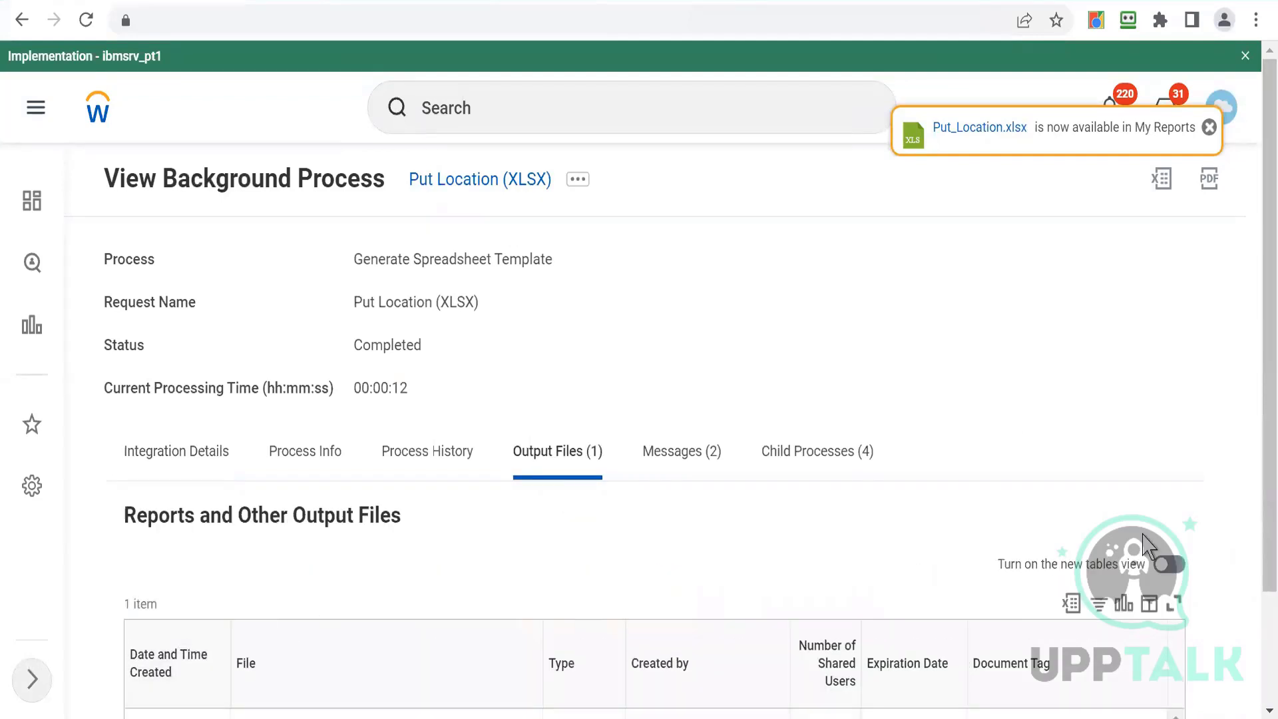
scroll(1258, 504, "down", 2)
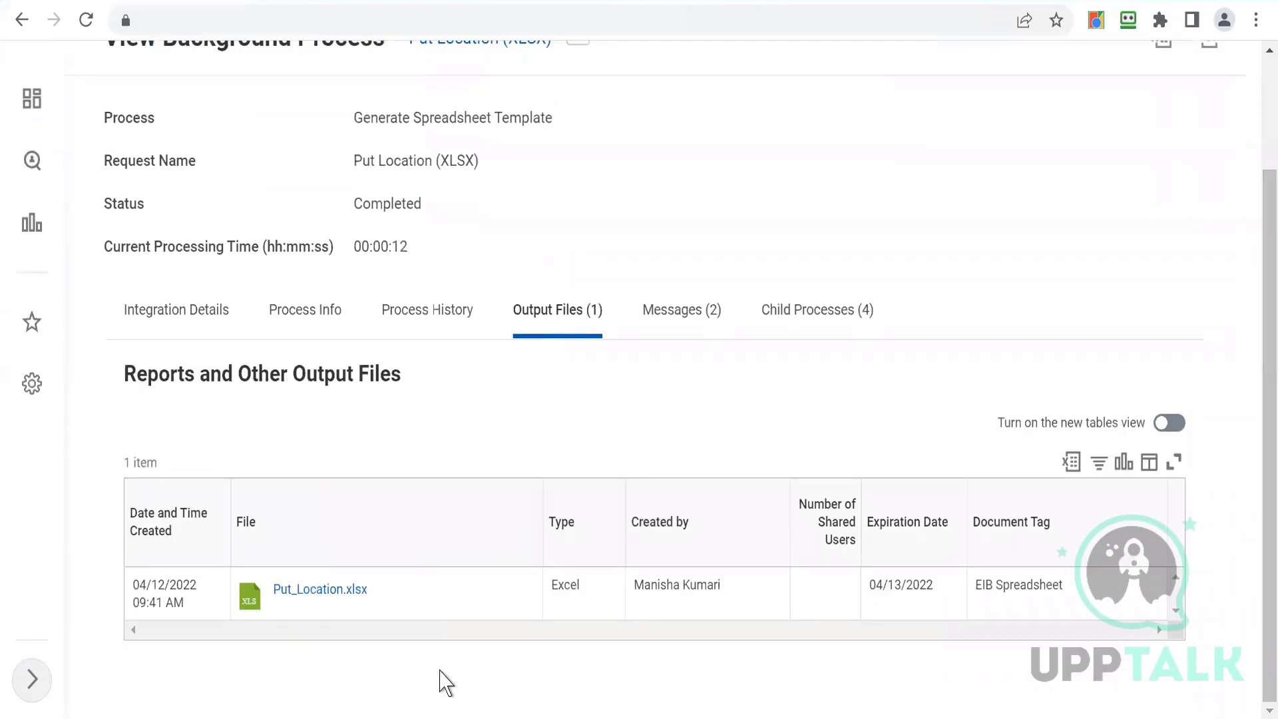
left_click(304, 590)
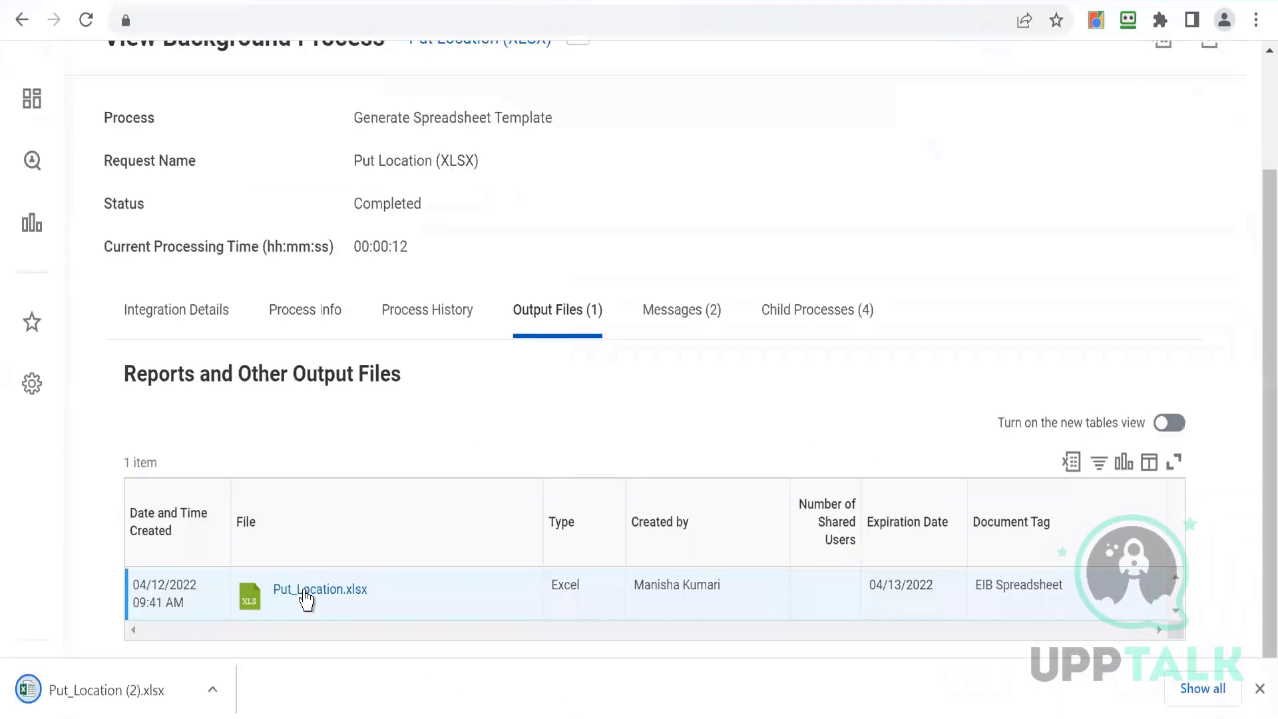
left_click(56, 695)
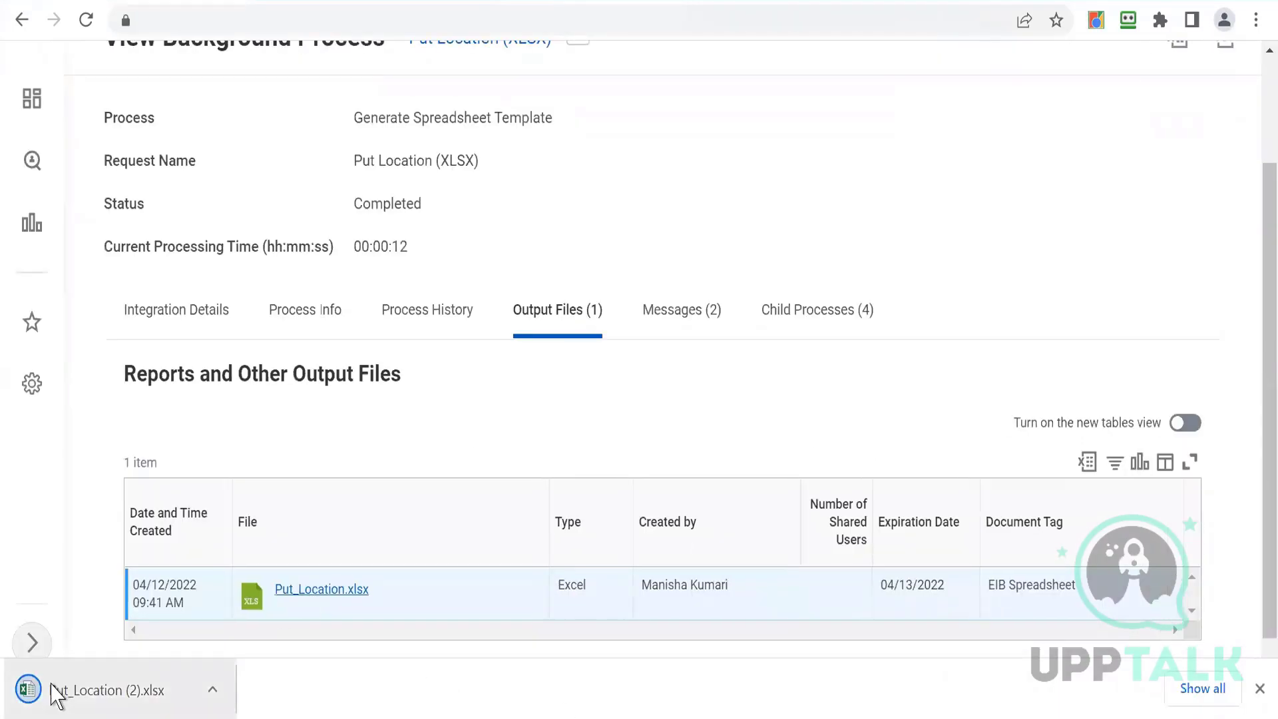
left_click(97, 696)
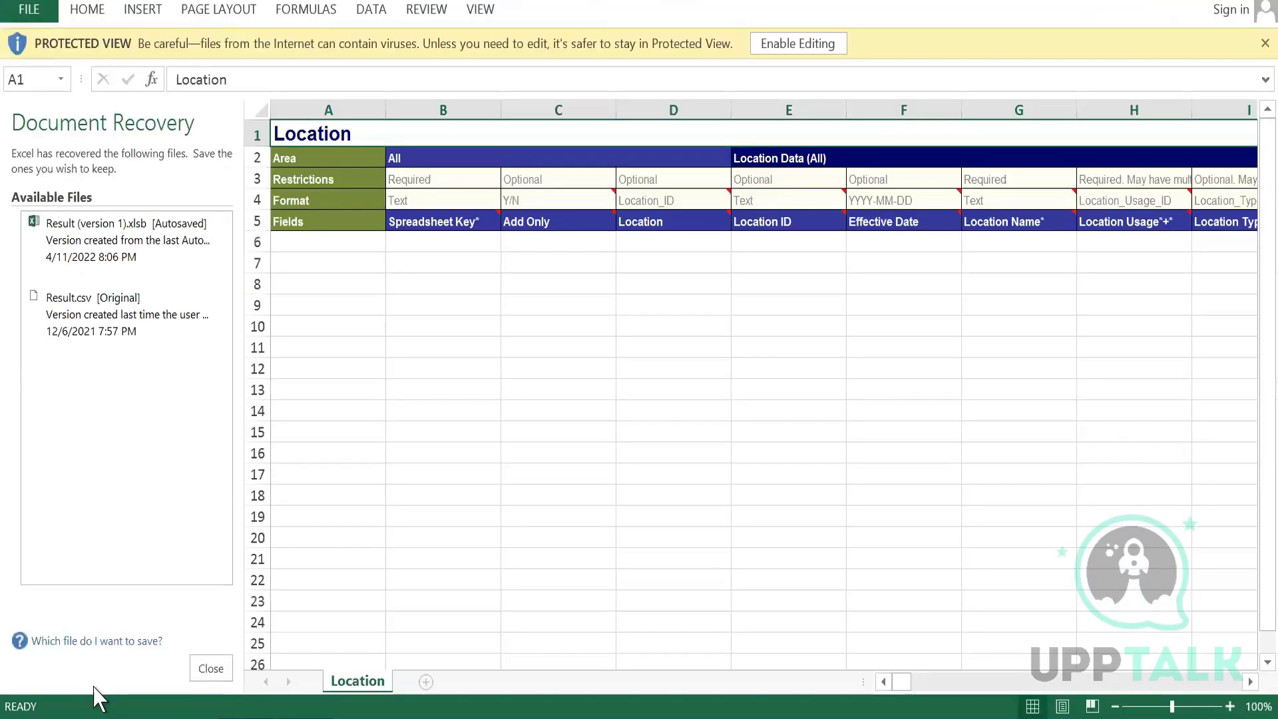
- Close the document recovery pane, choosing to keep the recovered files for later viewing
left_click(211, 668)
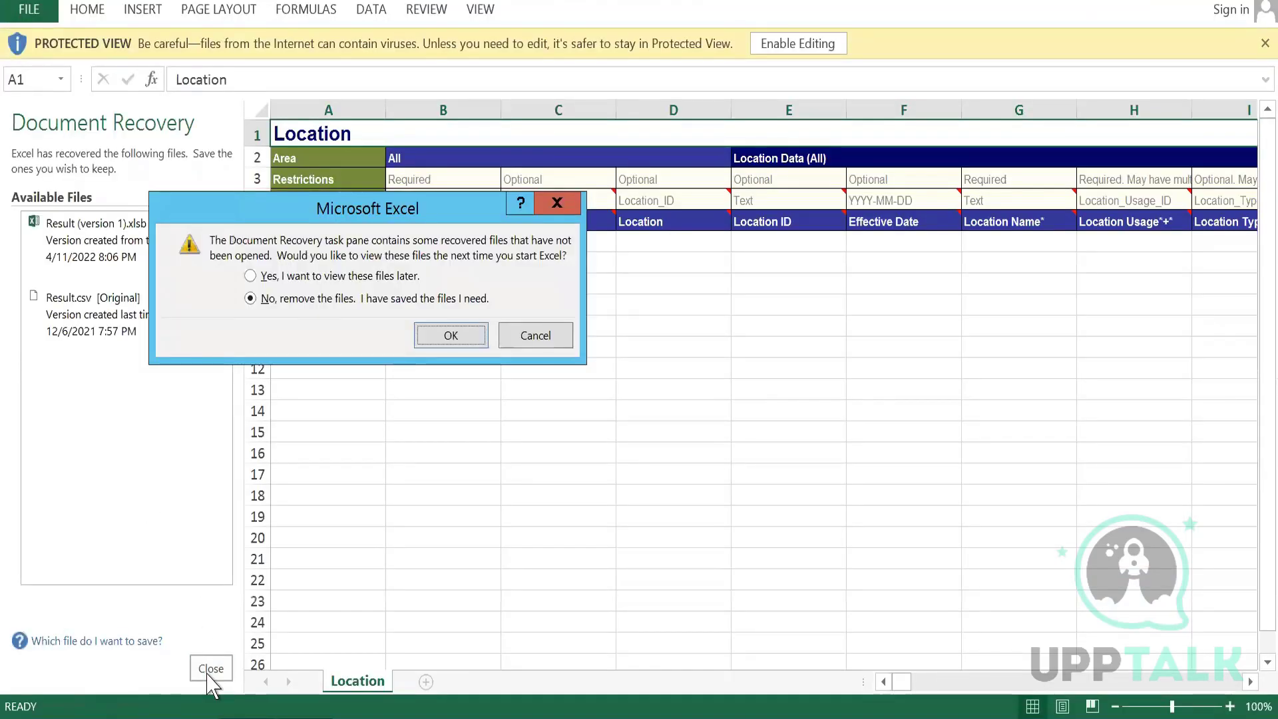
left_click(250, 277)
left_click(452, 335)
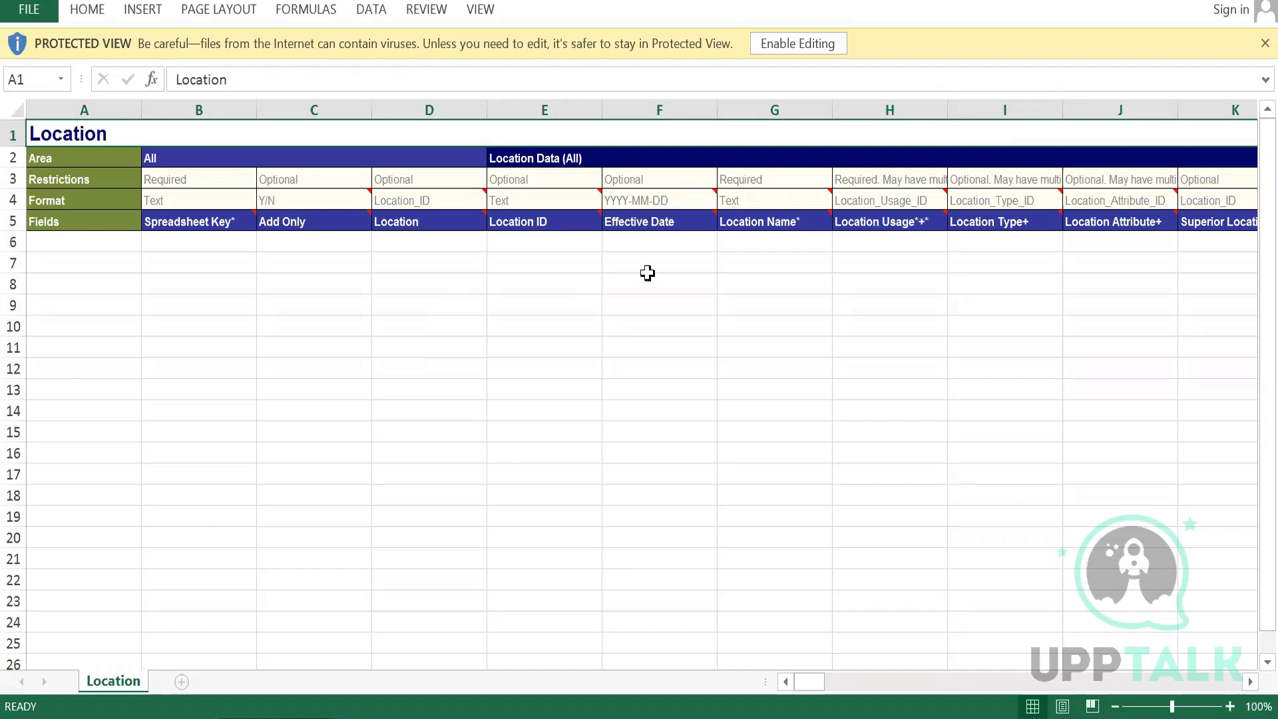
- Examine the restrictions and formats of the Location Name and Location Usage columns in the template
left_click(758, 238)
key("Up")
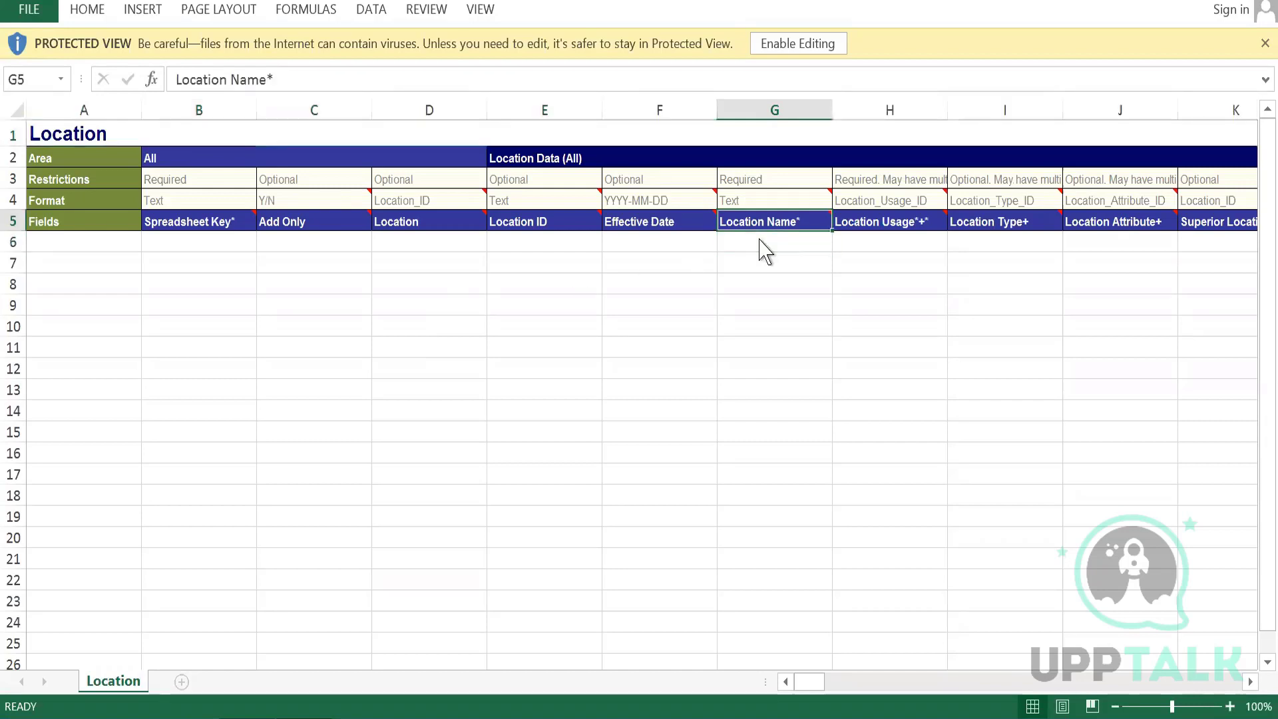
key("Up")
key("Up")
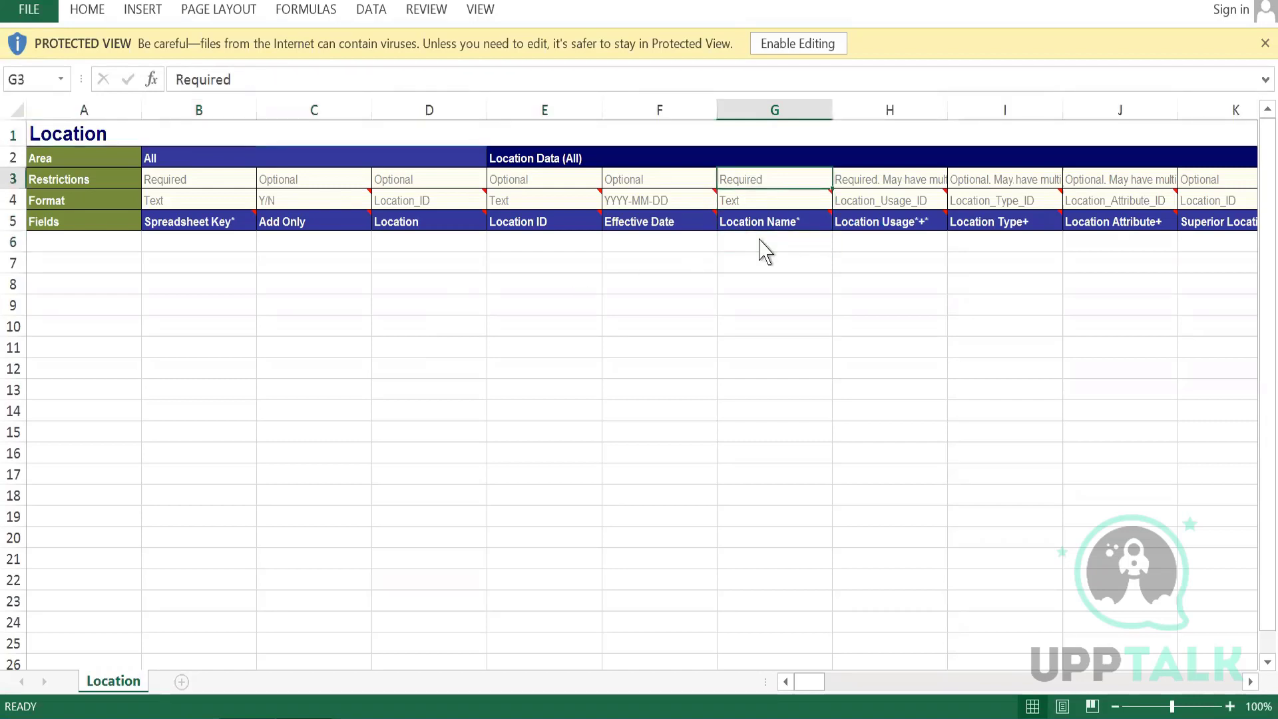
key("Right")
key("Down")
key("Down")
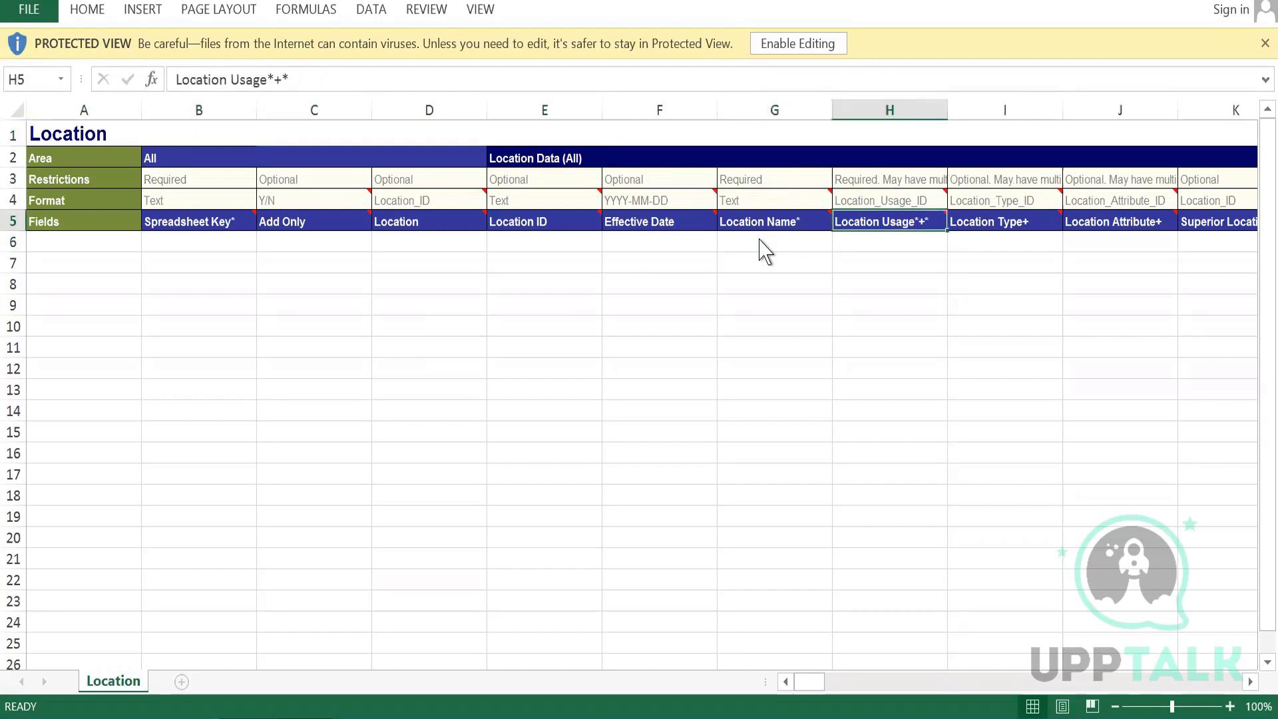
key("Down")
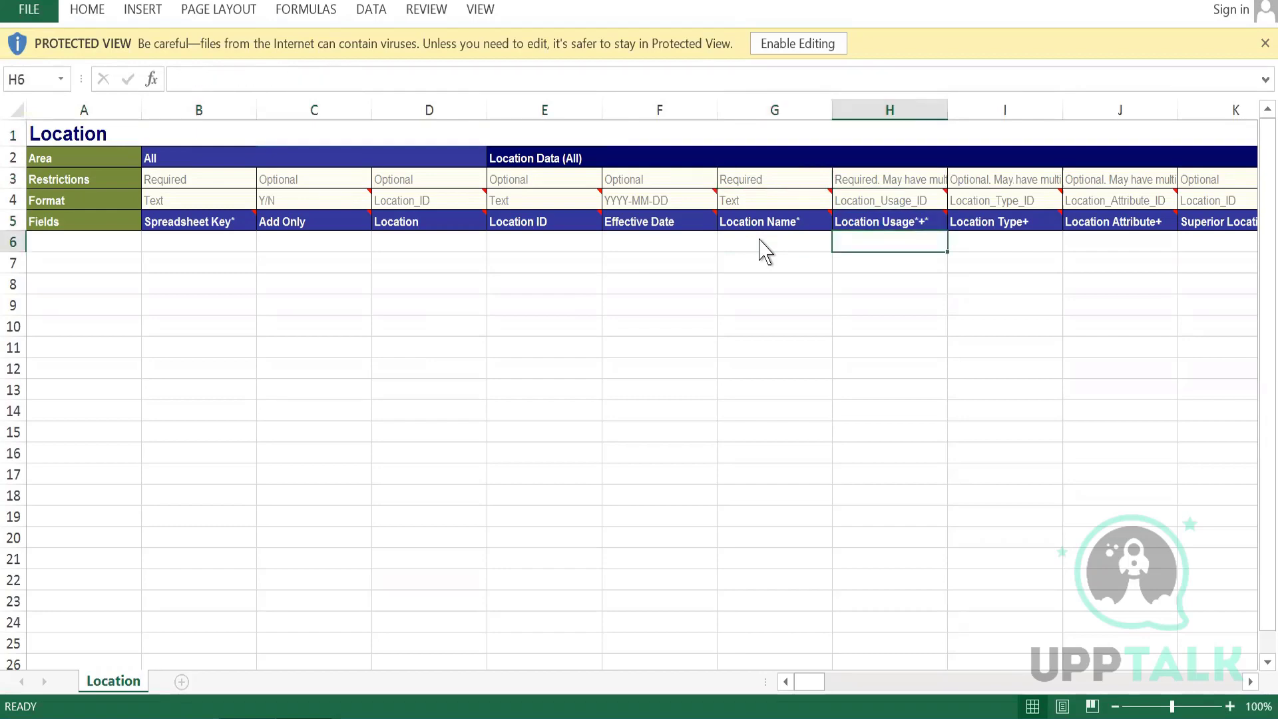
key("Up")
key("Up")
key("Up")
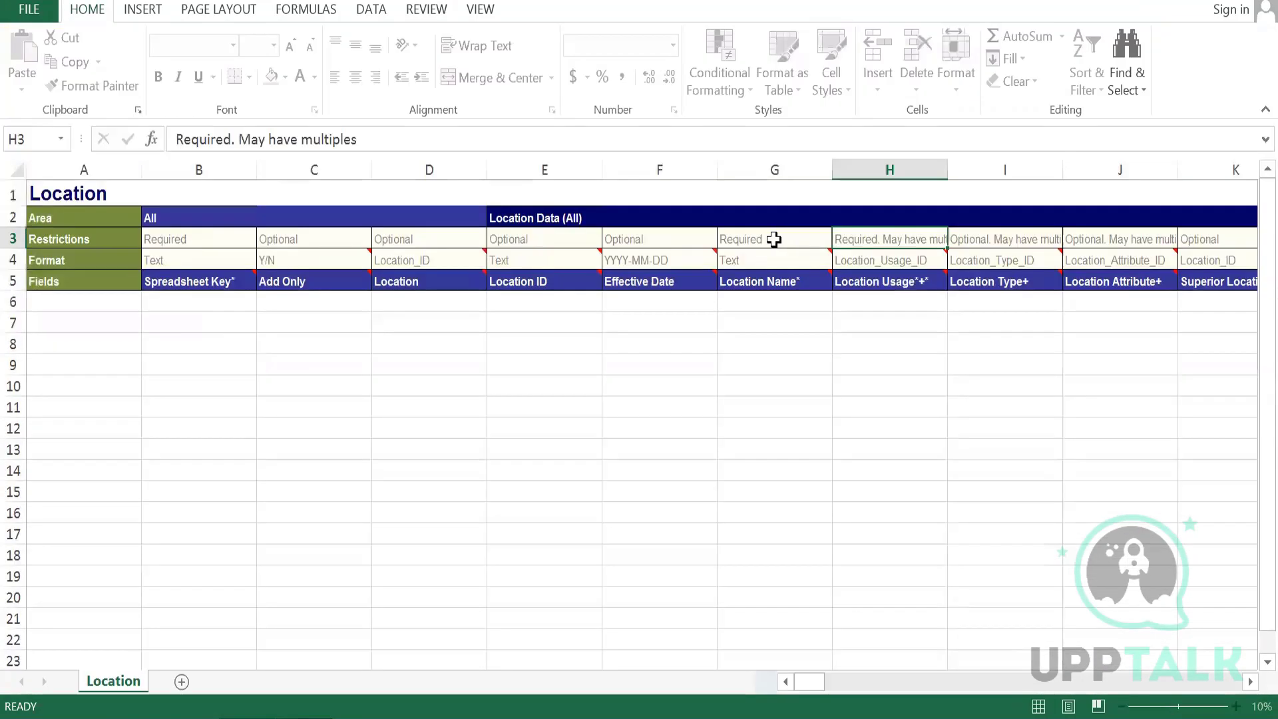
- Enter WDE7_Mumbai as the Location Name in the first data row
left_click(757, 301)
type("WDE7")
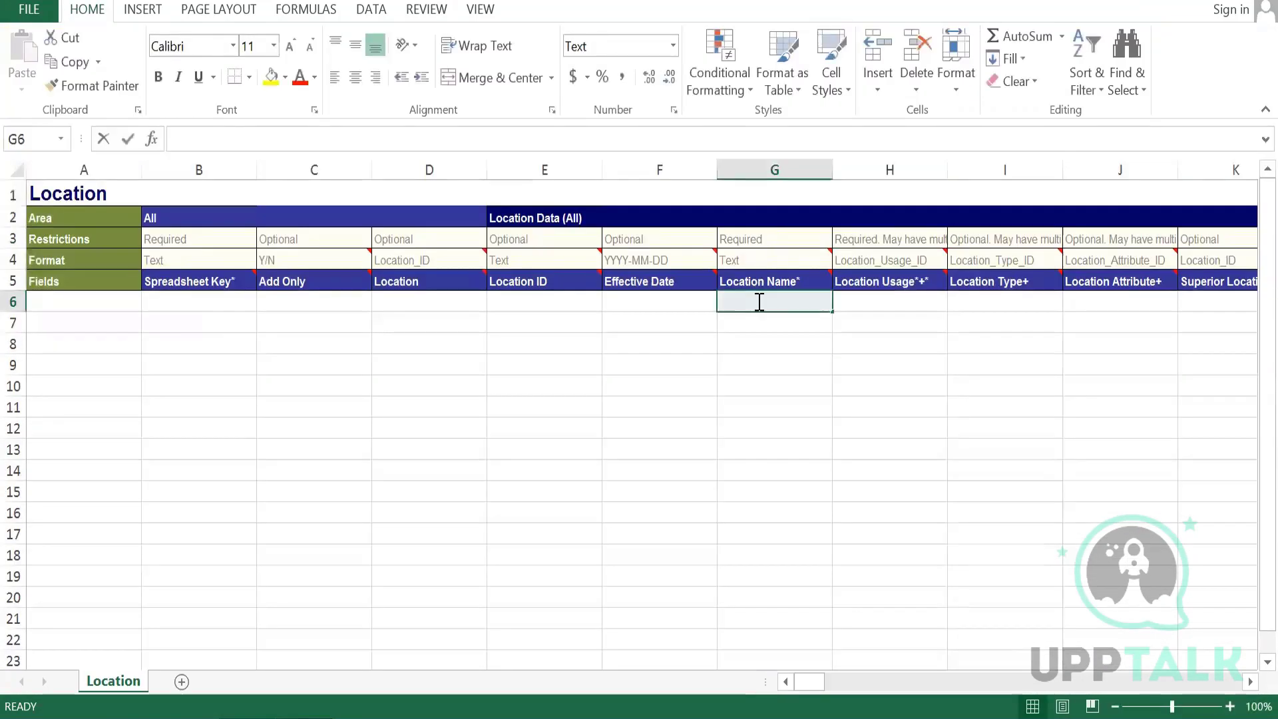
type("_")
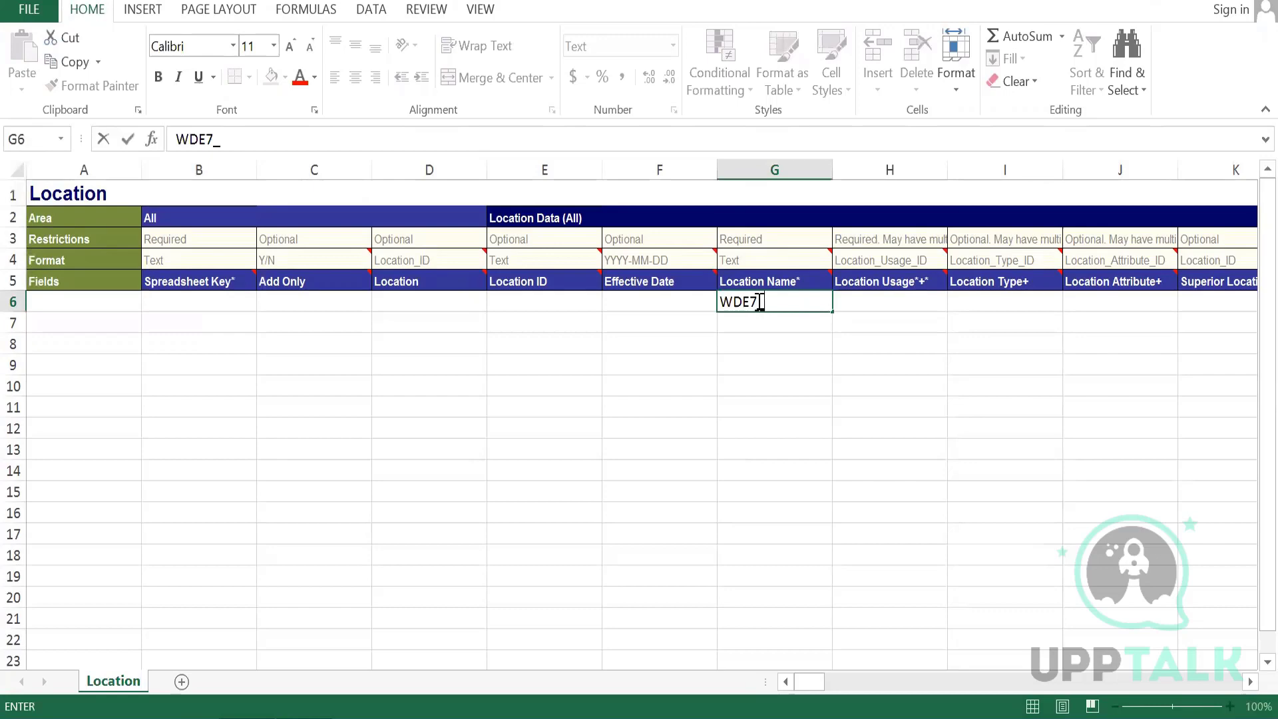
type("Mumbai")
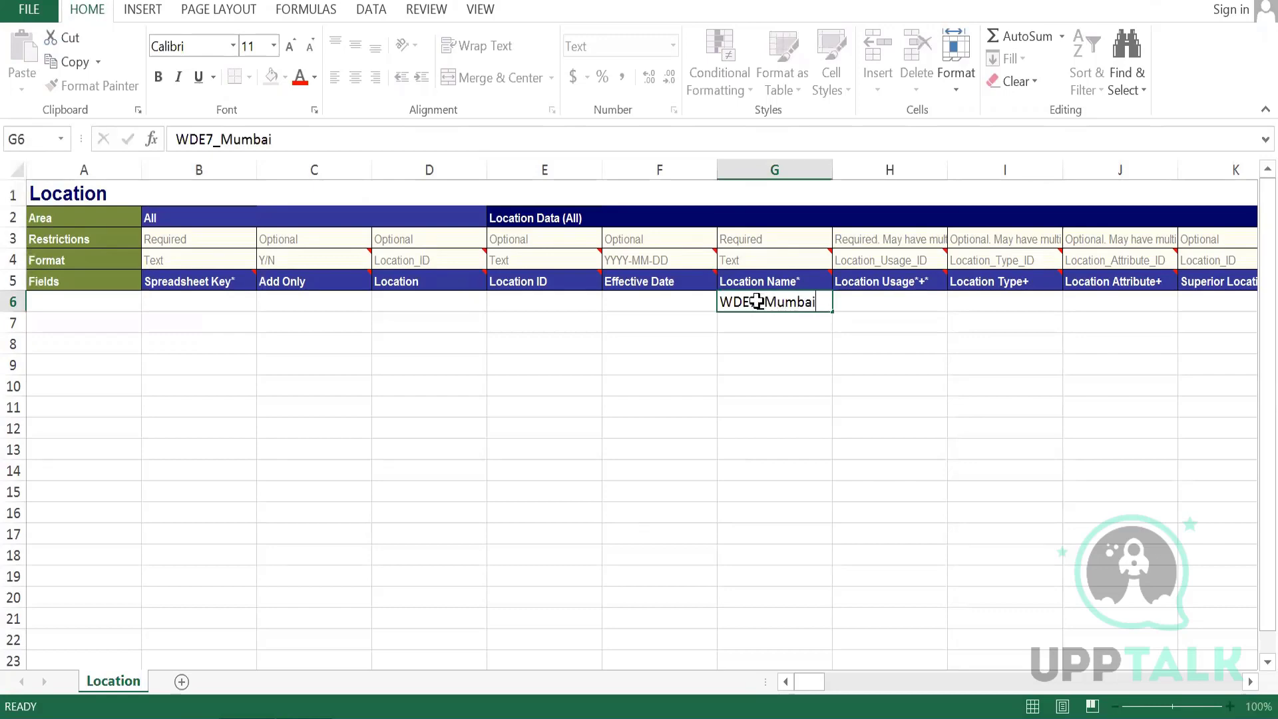
- Enter Business site as the Location Usage in the first data row
key("Tab")
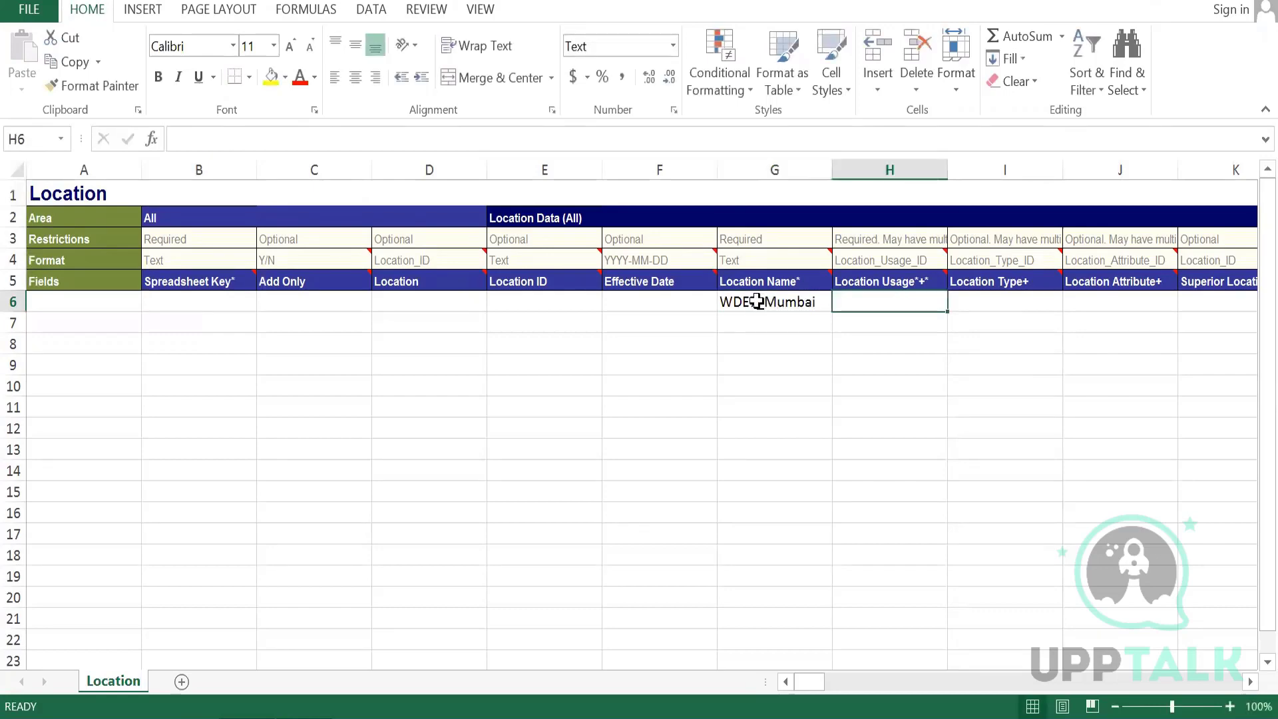
type("Bs")
key("BackSpace")
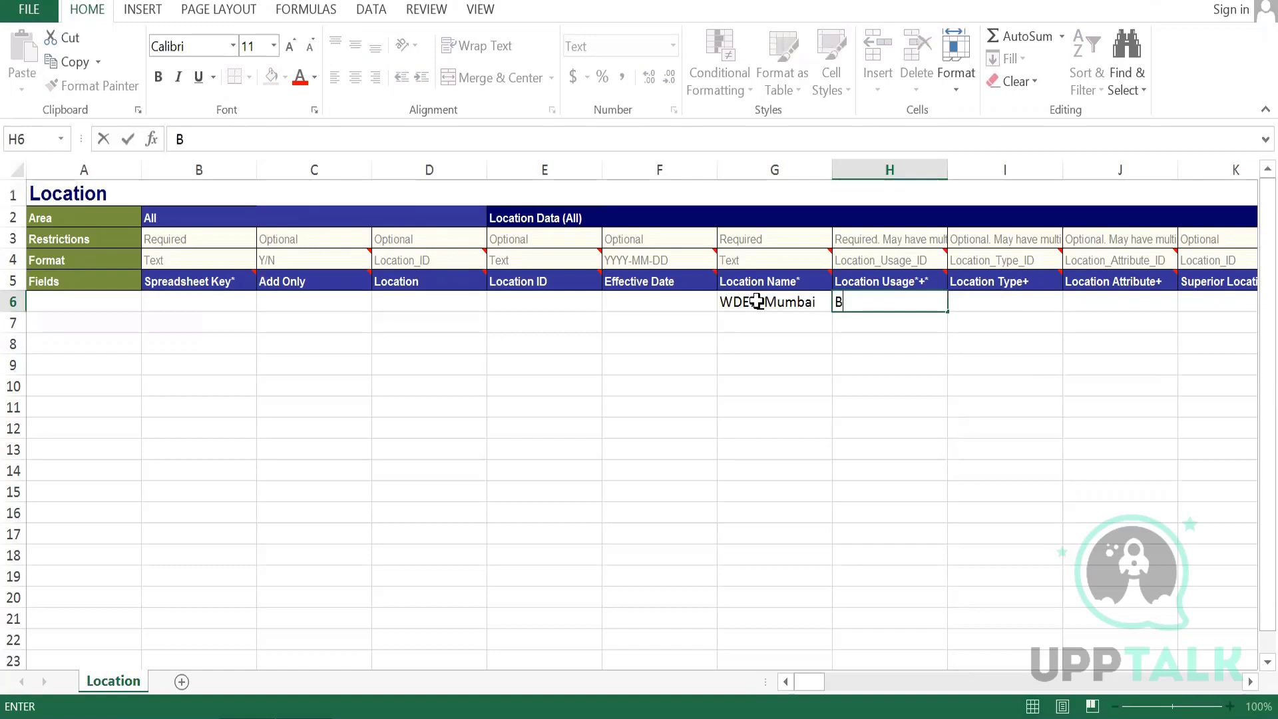
type("usiness sia")
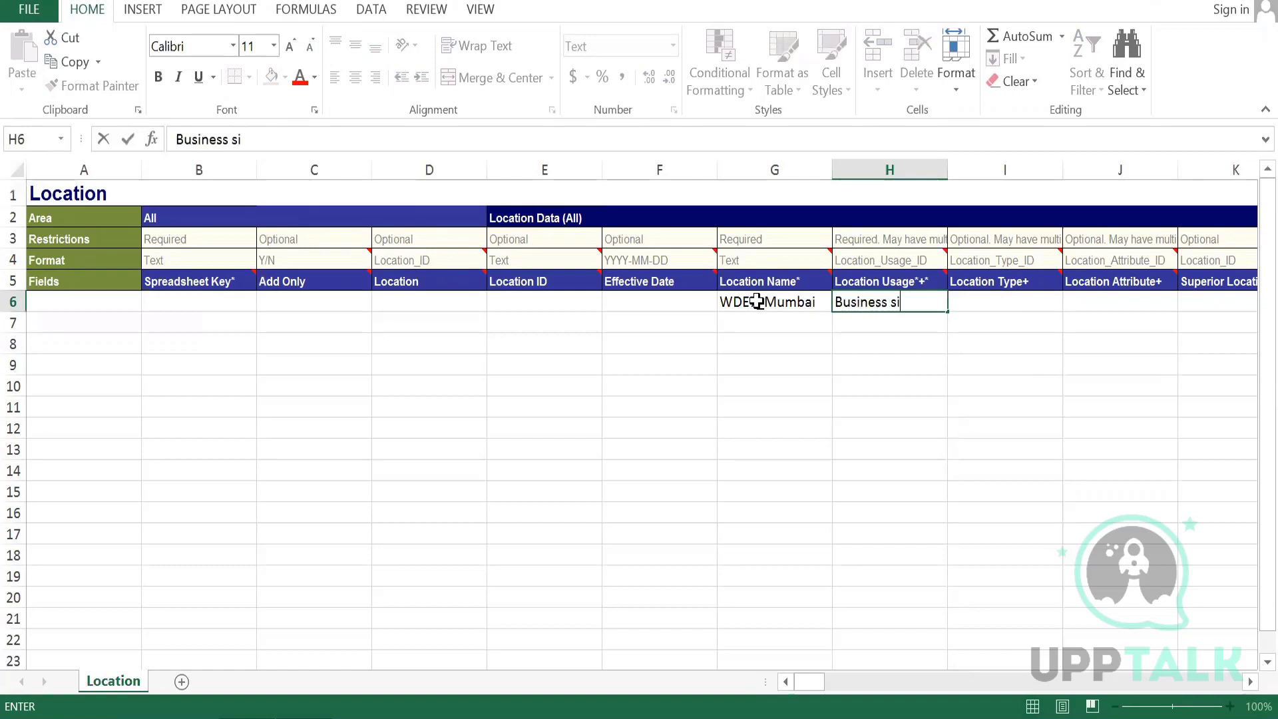
key("BackSpace")
type("te")
key("Tab")
- Browse the remaining template columns to review their restrictions, formats and section headers
key("Up")
key("Up")
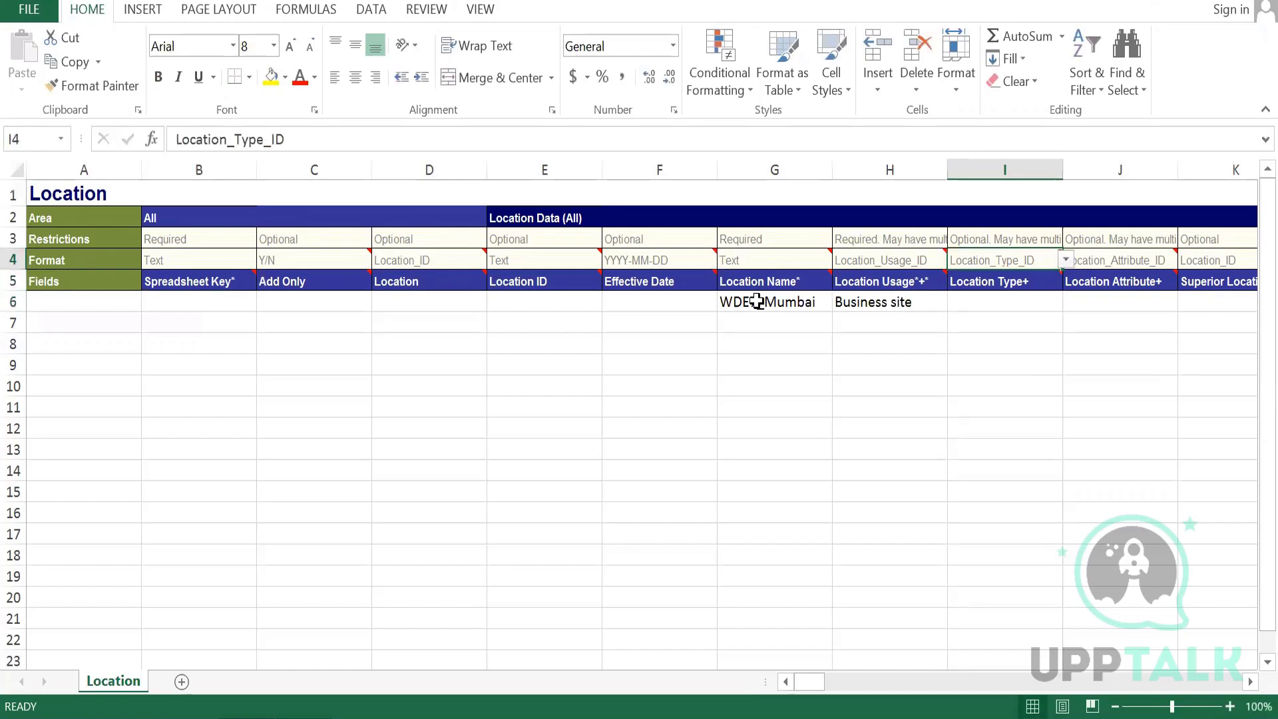
key("Right")
key("Down")
key("Left")
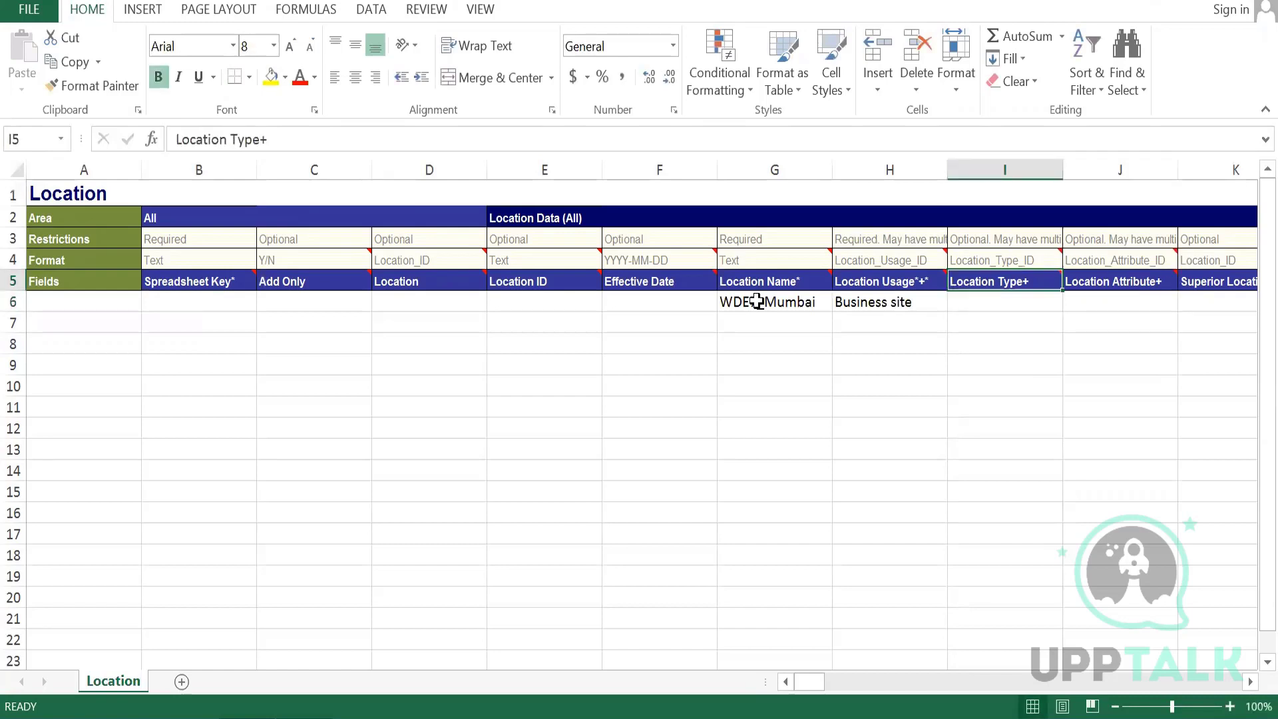
key("Right")
key("Right")
key("Right")
key("Right")
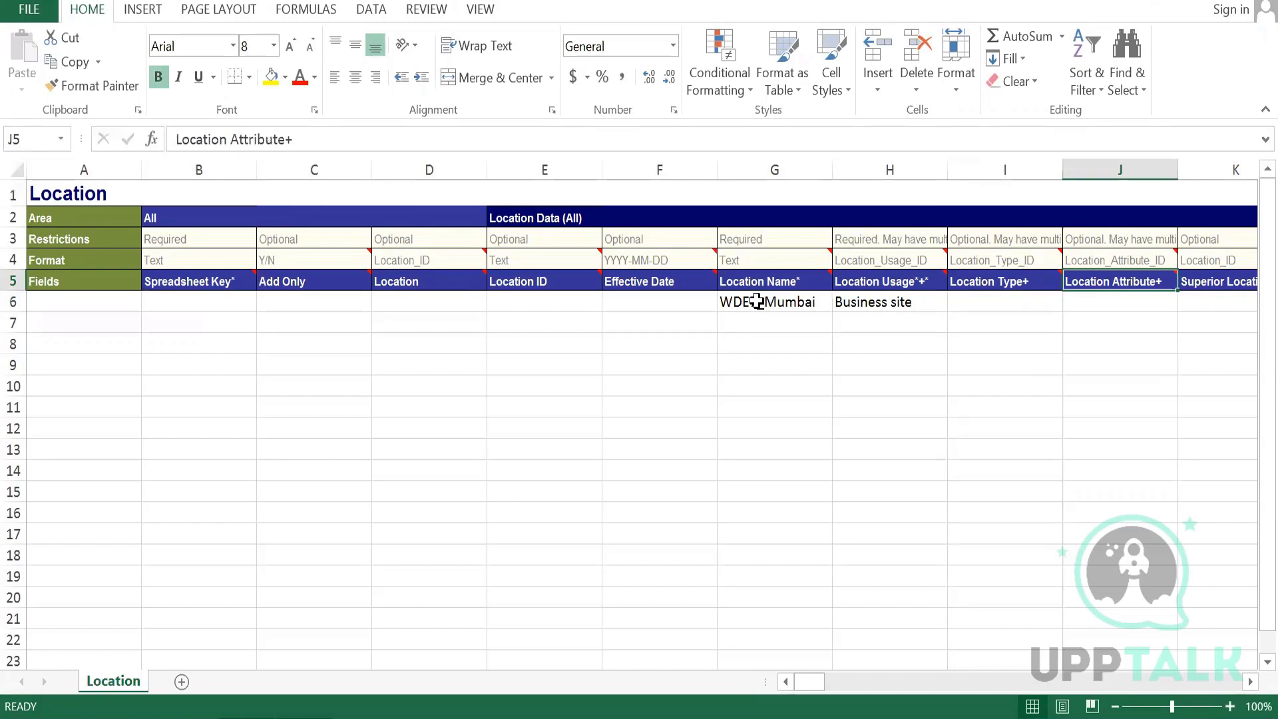
key("Right")
key("Right")
key("Right")
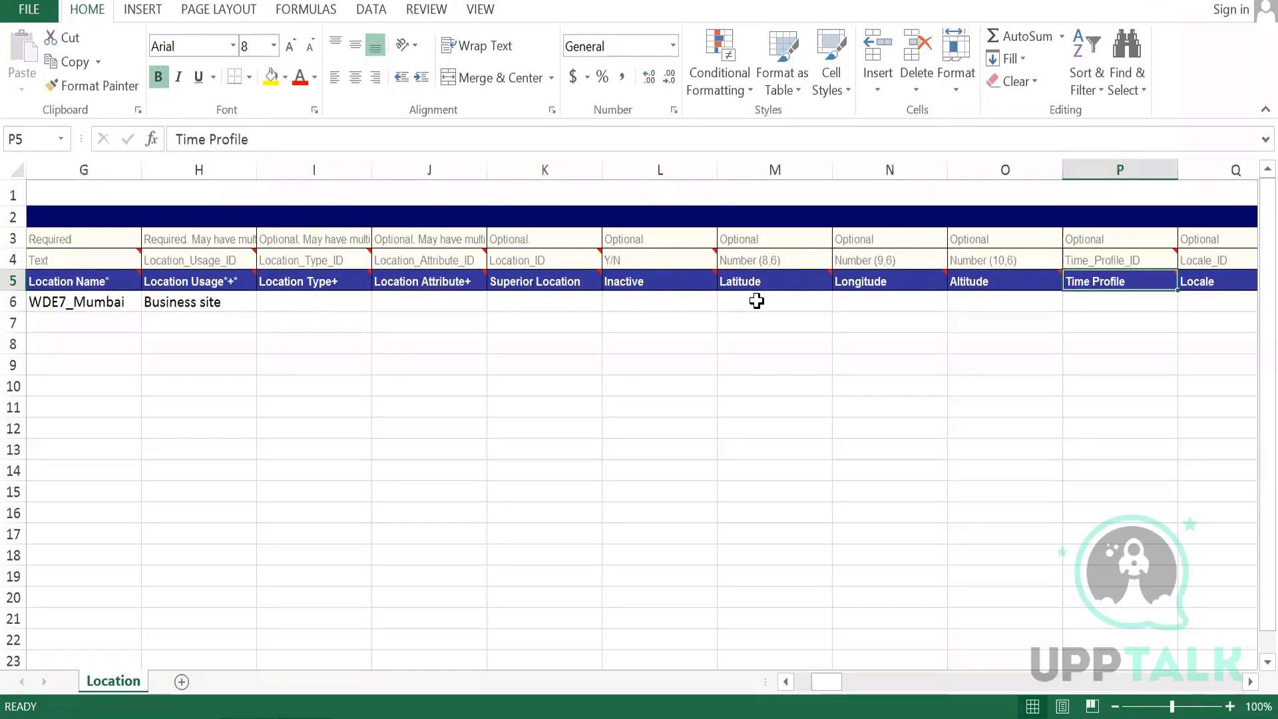
key("Right")
key("Right")
key("Right")
key("Right")
key("Right")
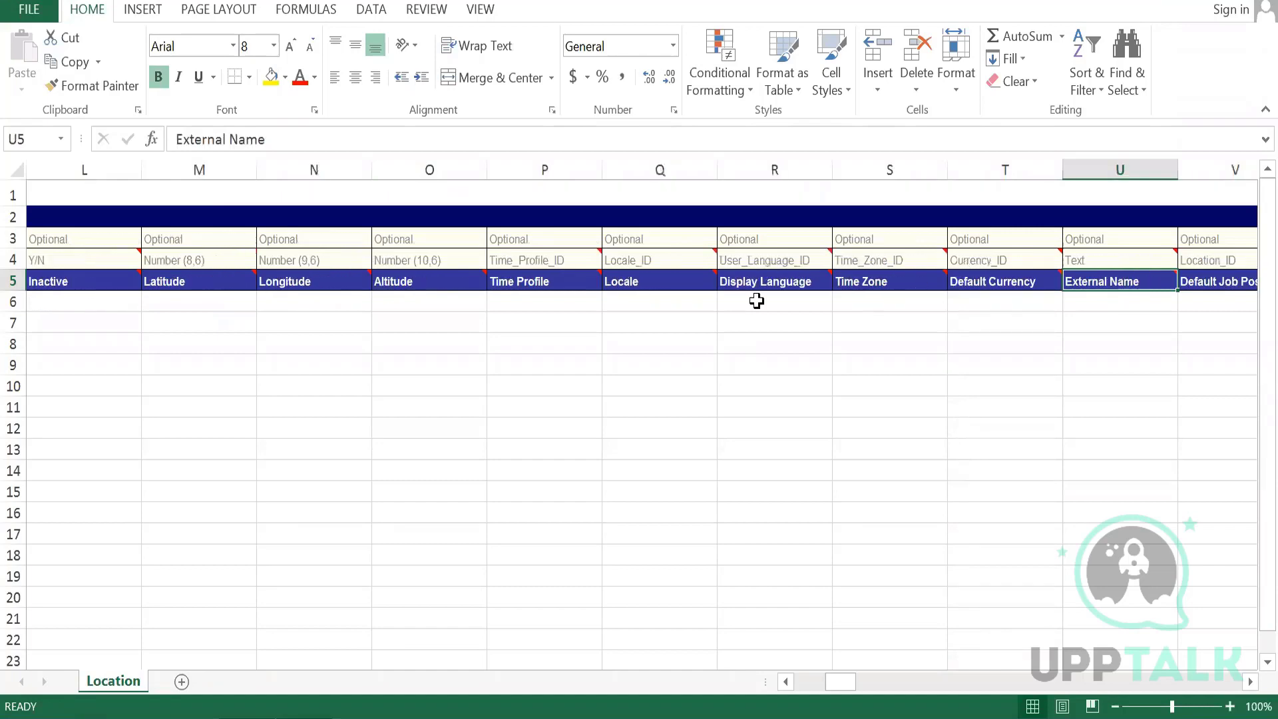
key("Right")
key("Right")
key("Right")
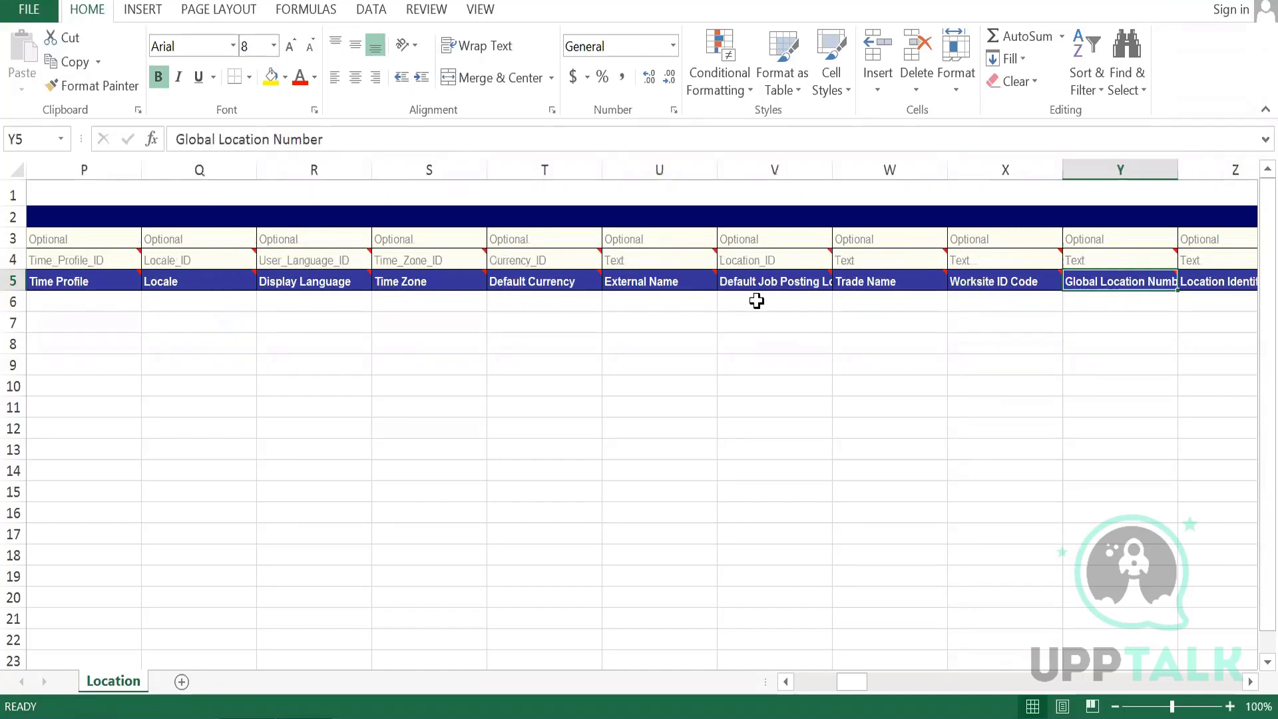
key("Left")
key("Left")
key("Left")
key("Left")
key("Left")
key("Left")
key("Left")
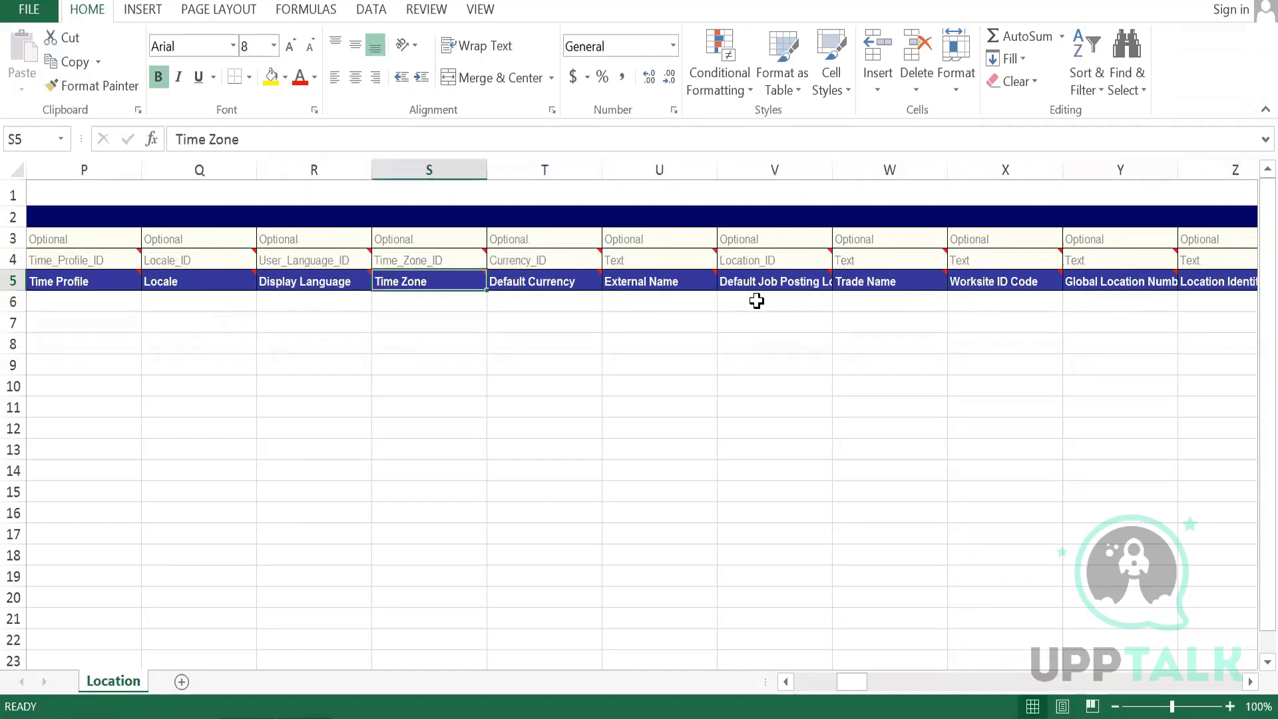
key("Left")
key("Left")
key("Left")
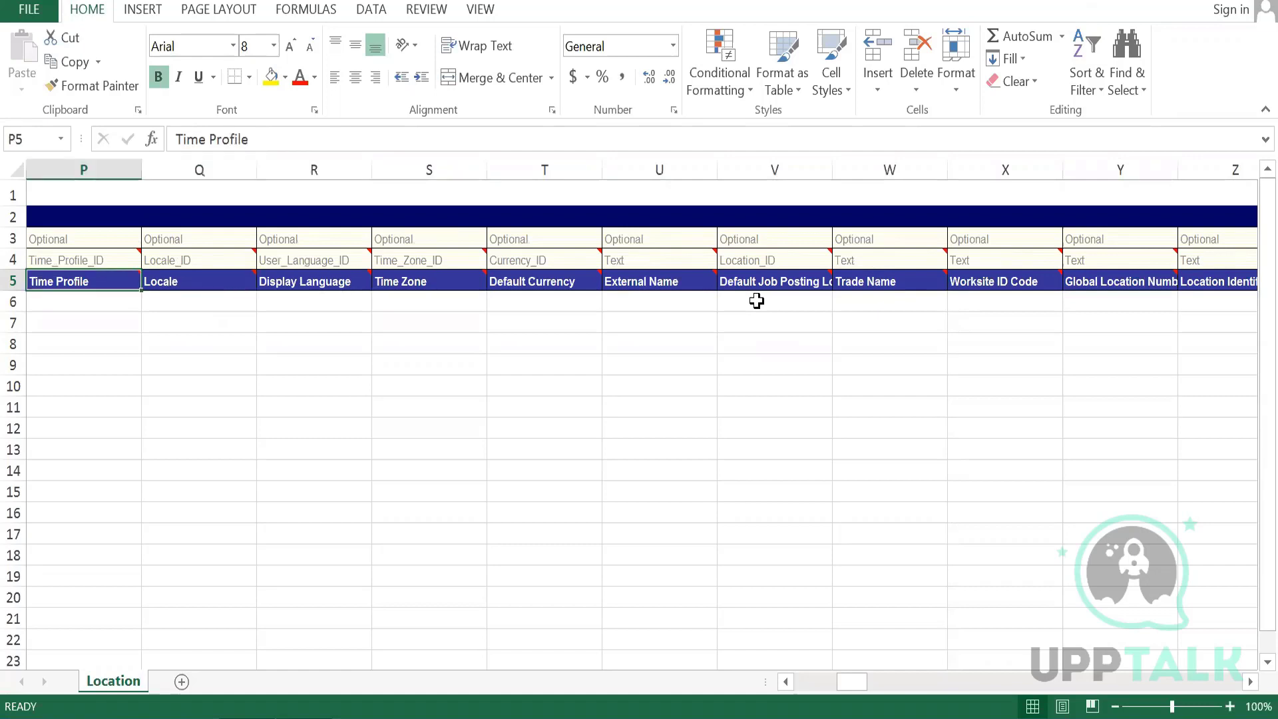
key("Up")
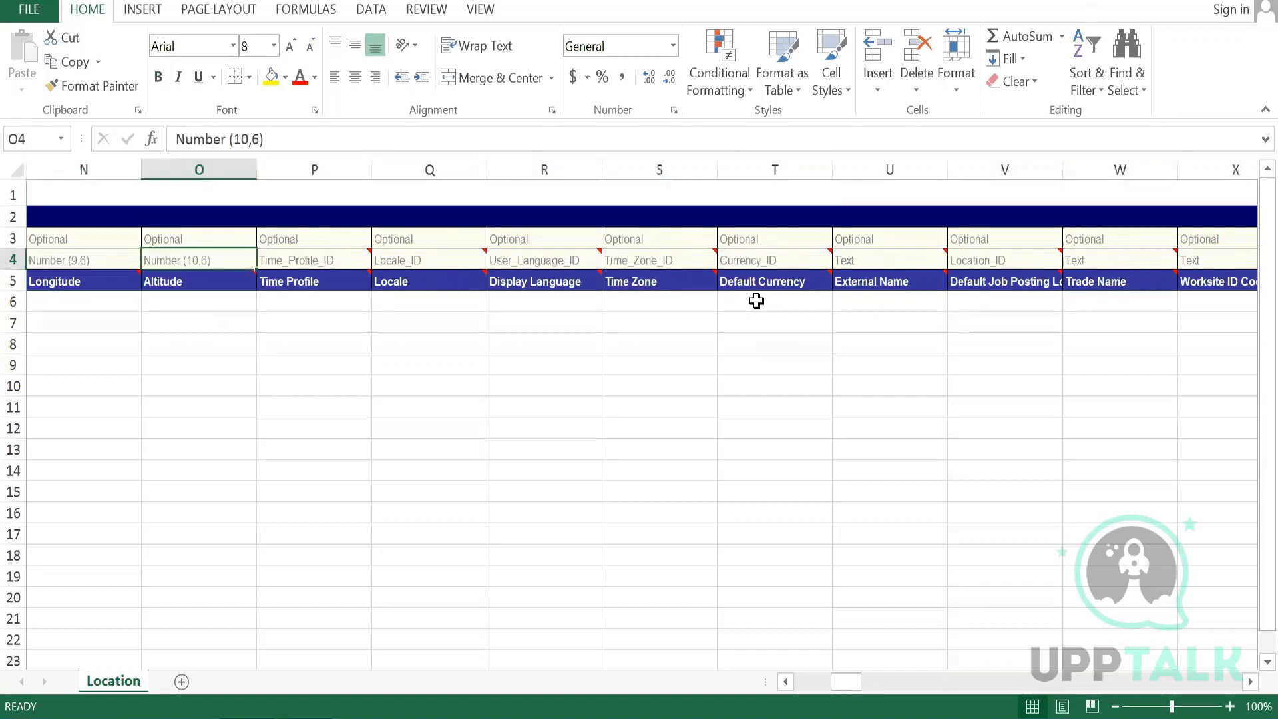
key("Up")
key("Right")
key("Right")
key("Right")
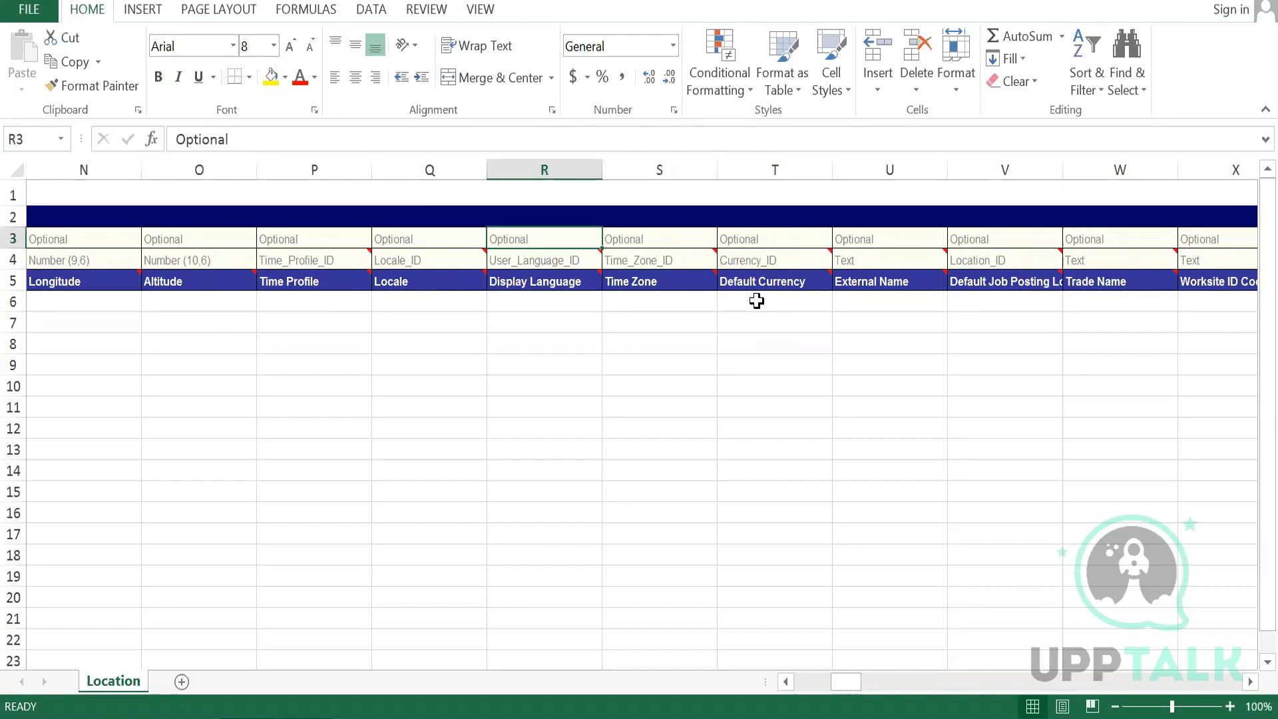
key("Right")
key("Right")
key("Right")
key("Right")
key("Right")
key("Right")
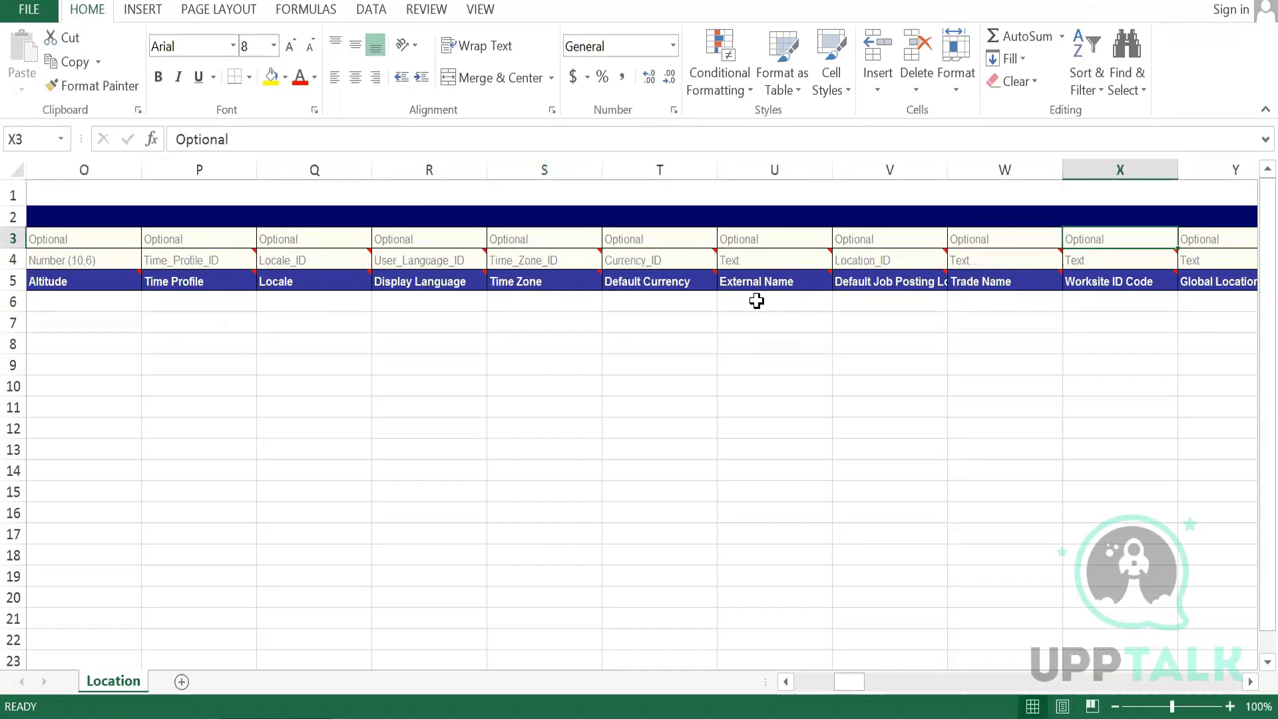
key("Right")
key("Right")
key("Right")
key("Up")
key("Right")
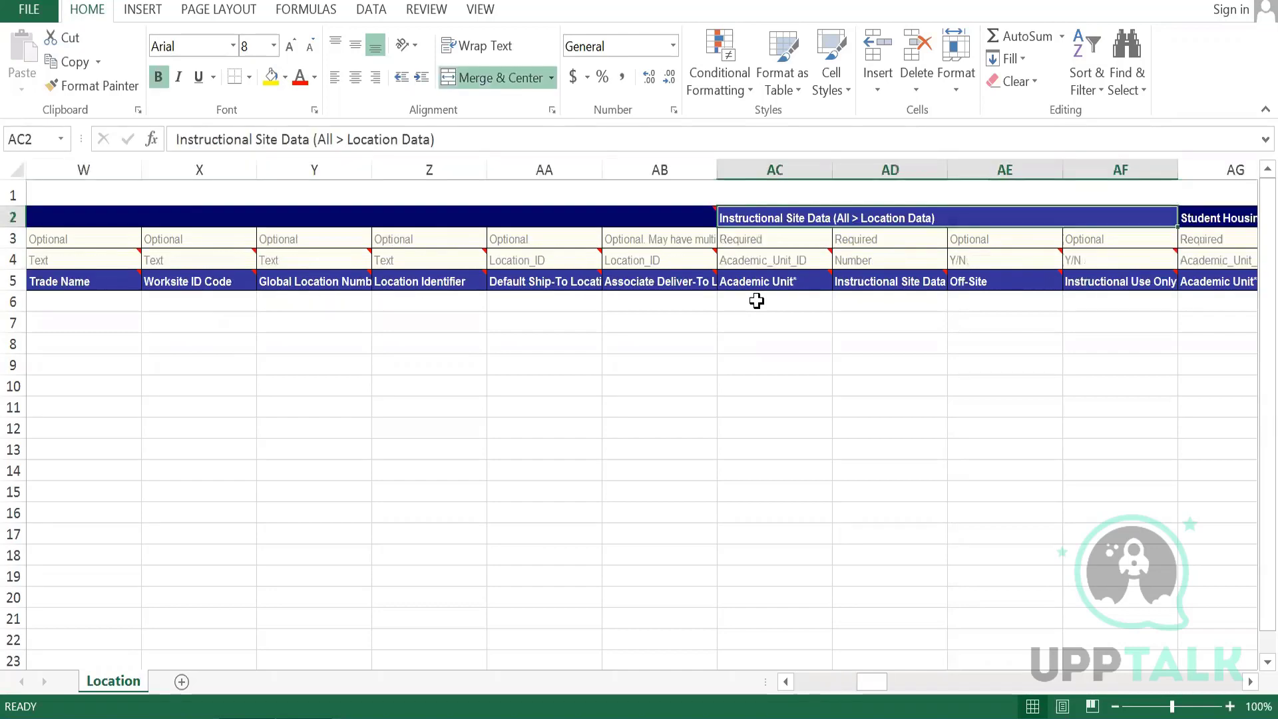
key("Right")
key("Right")
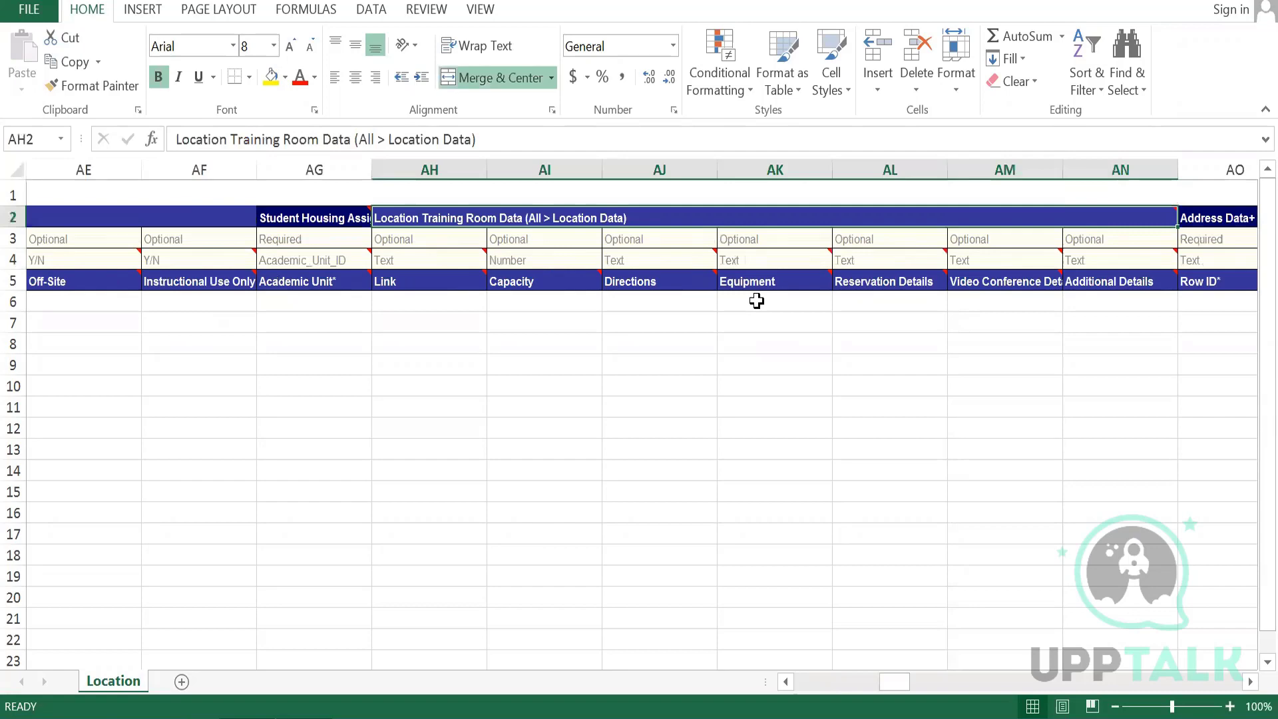
key("Right")
key("Left")
key("Left")
key("Left")
key("Left")
key("Left")
key("Left")
key("Left")
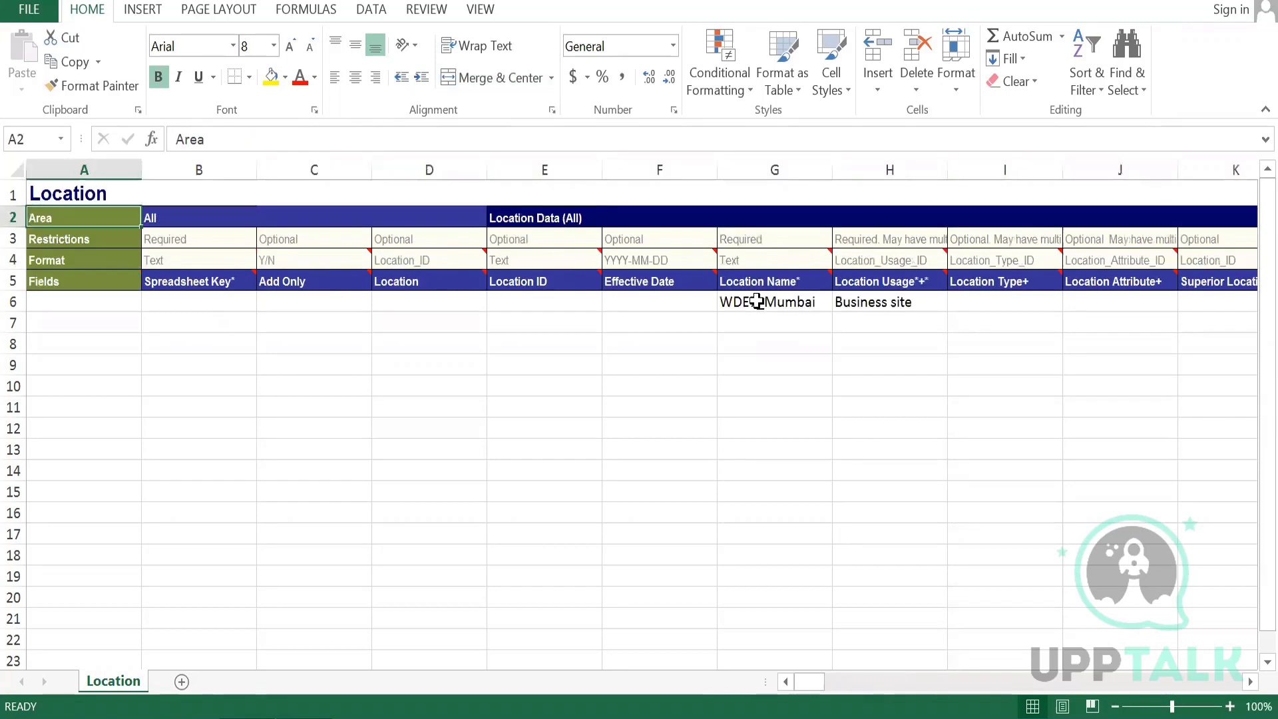
key("Down")
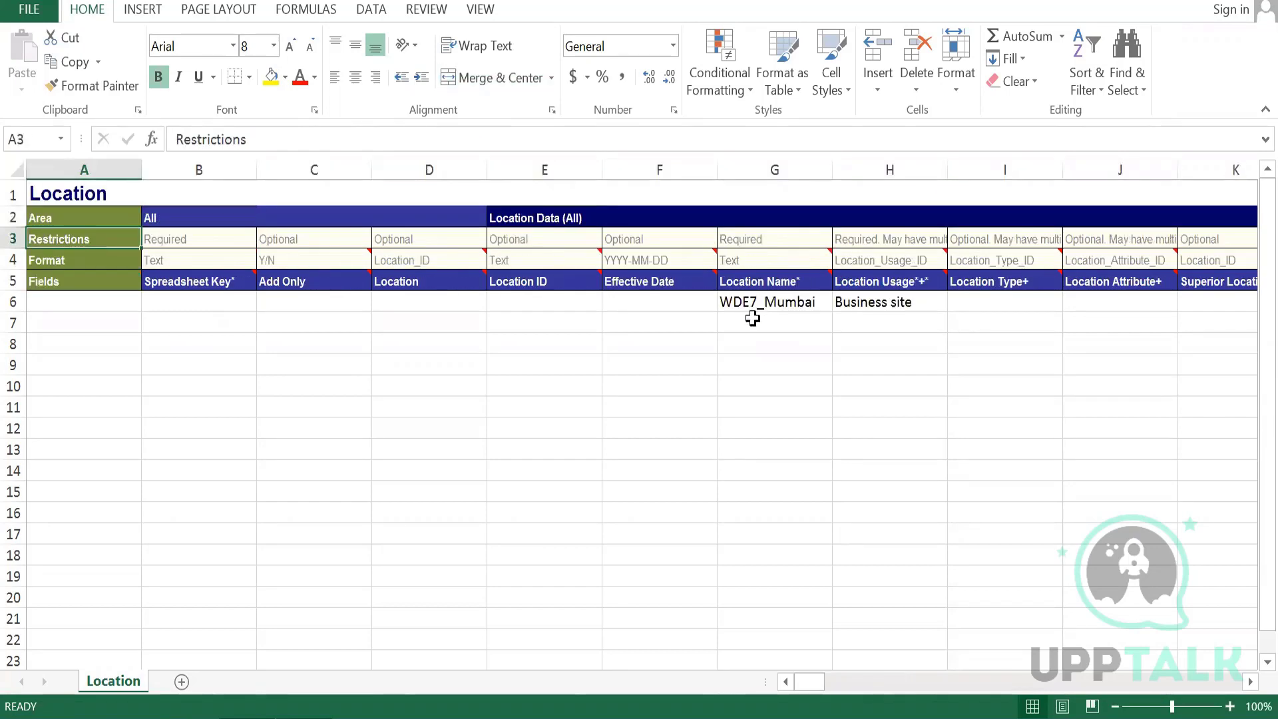
- Save the filled-in location spreadsheet
left_click(752, 318)
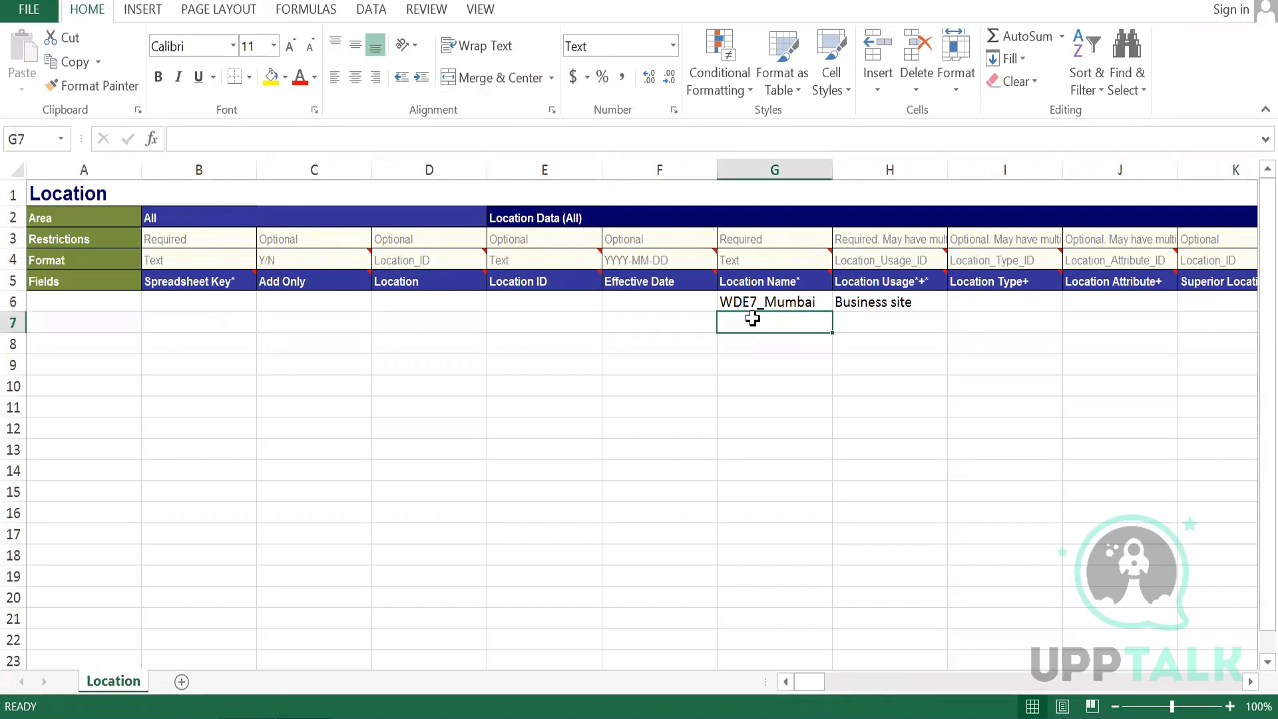
left_click(854, 303)
left_click(739, 318)
key("ctrl+s")
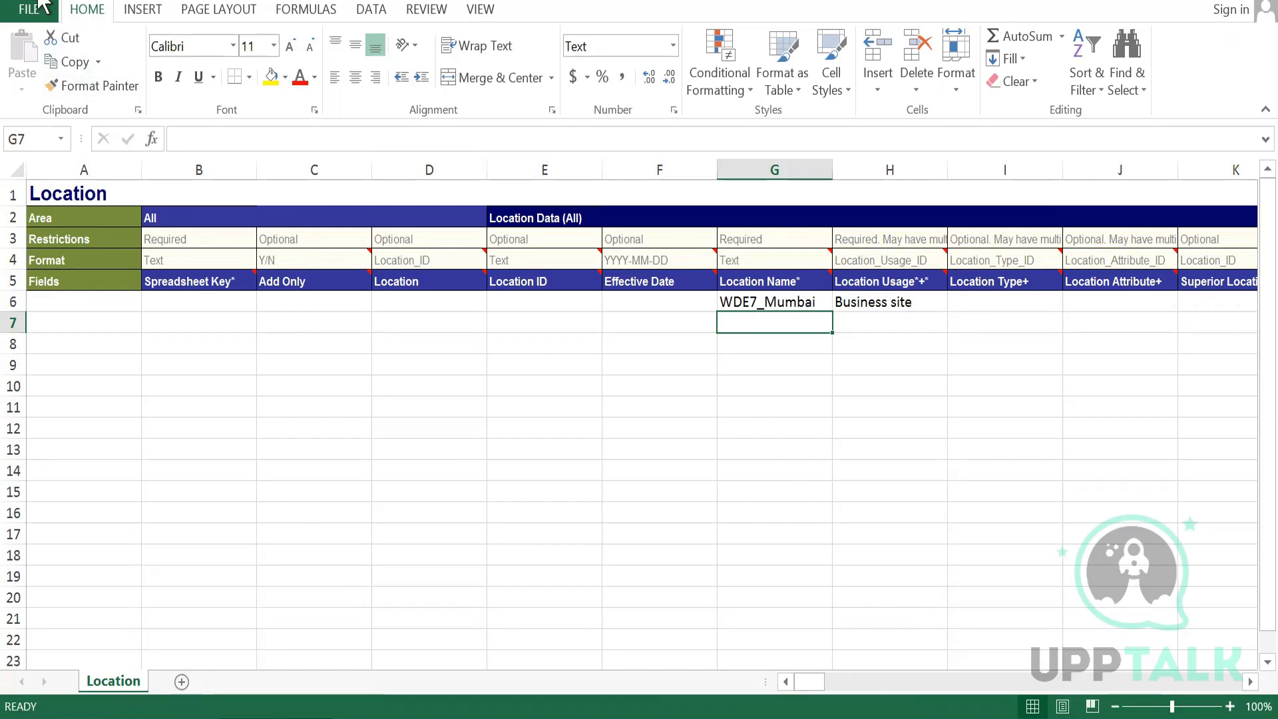
- Return to the browser and dismiss the Put_Location.xlsx availability notification
mouse_move(246, 718)
left_click(323, 586)
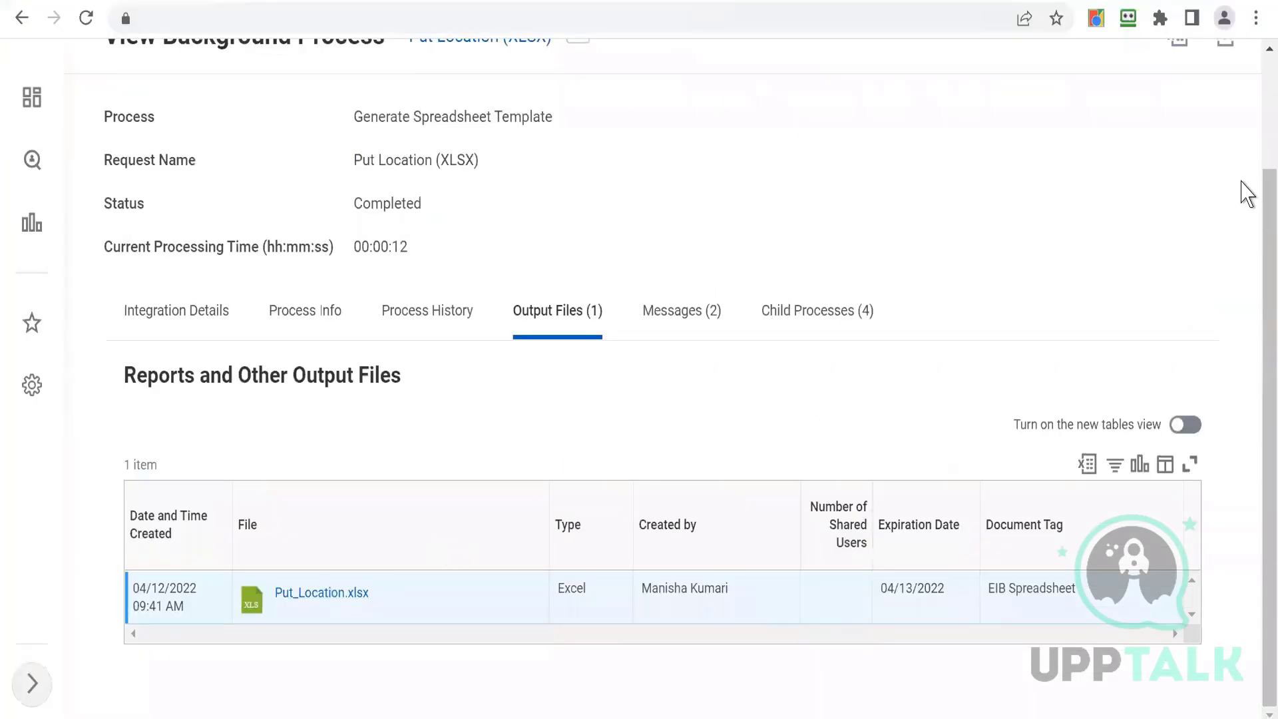
scroll(1255, 100, "up", 2)
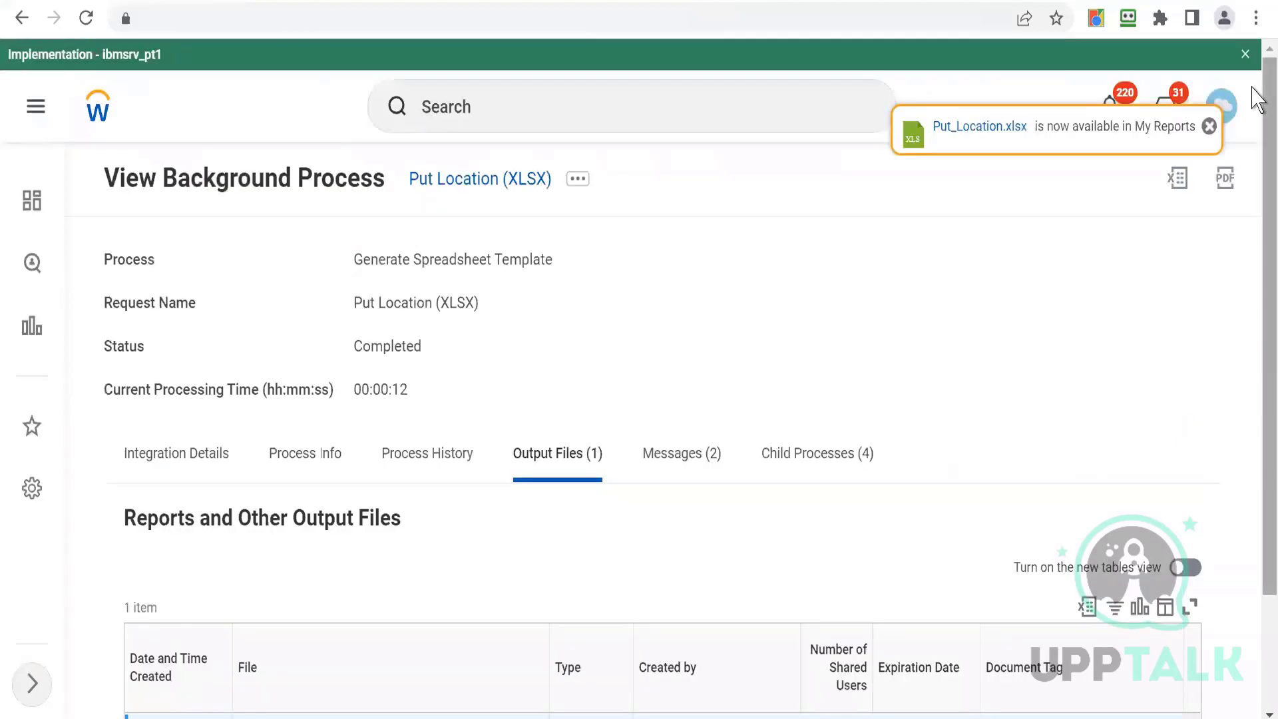
left_click(1209, 126)
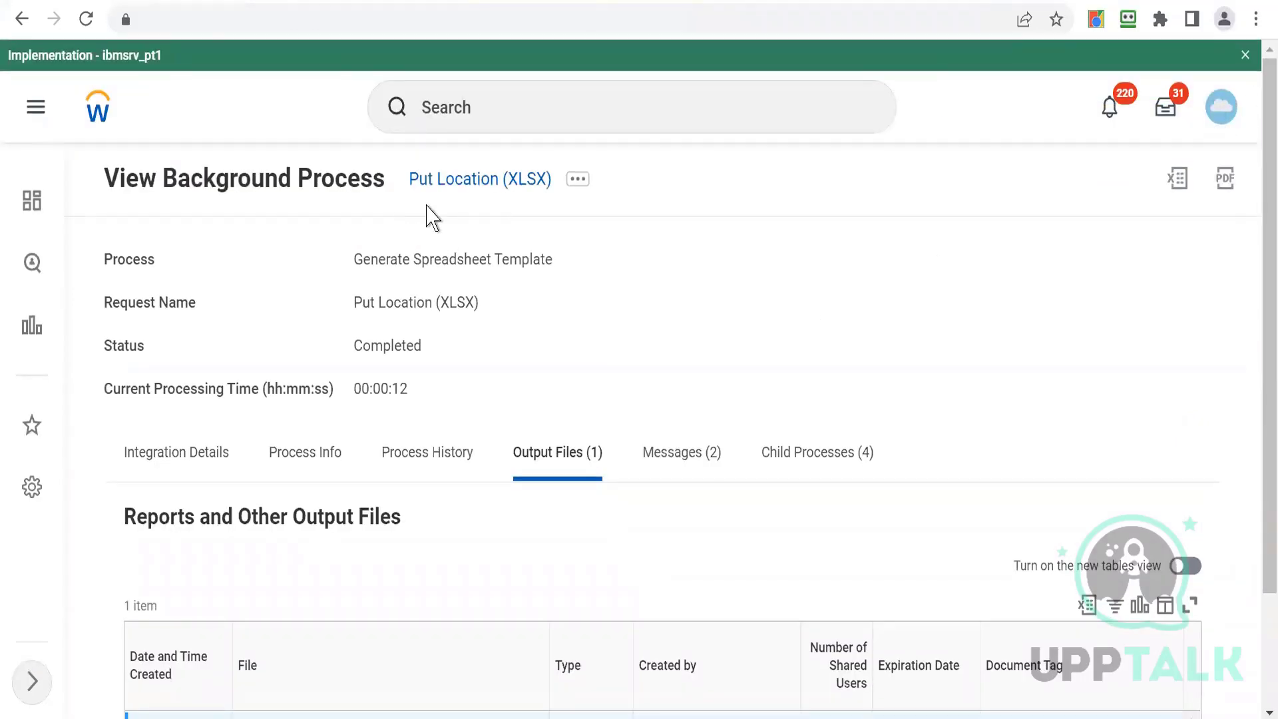
- Search for WDE7_EIB_IB and open the integration system from the results
left_click(512, 122)
type("WDE")
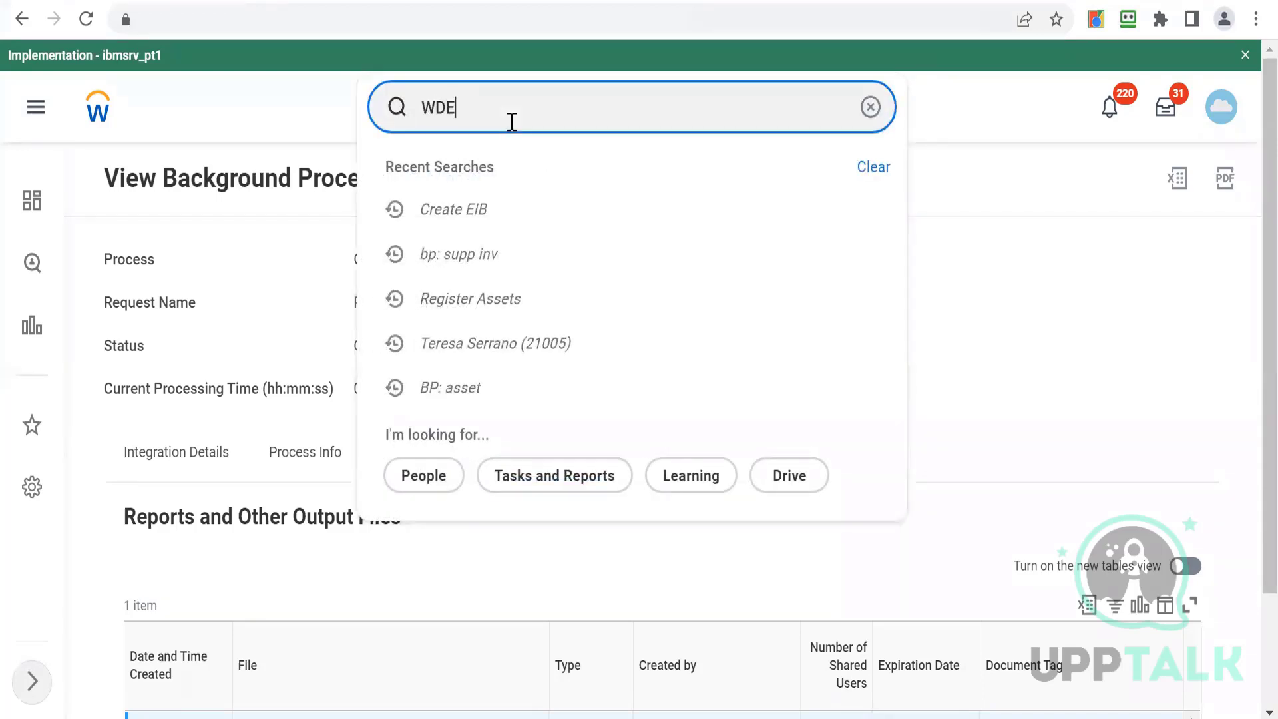
type("7_EIB_IB")
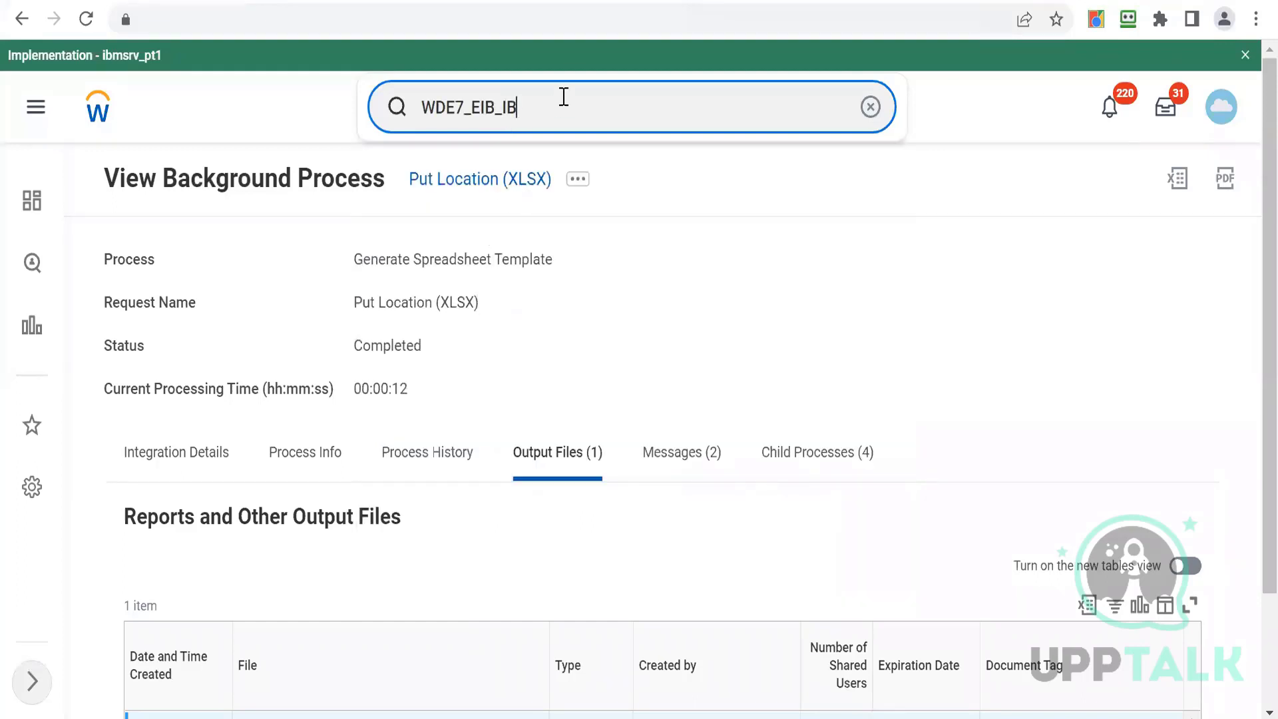
key("Return")
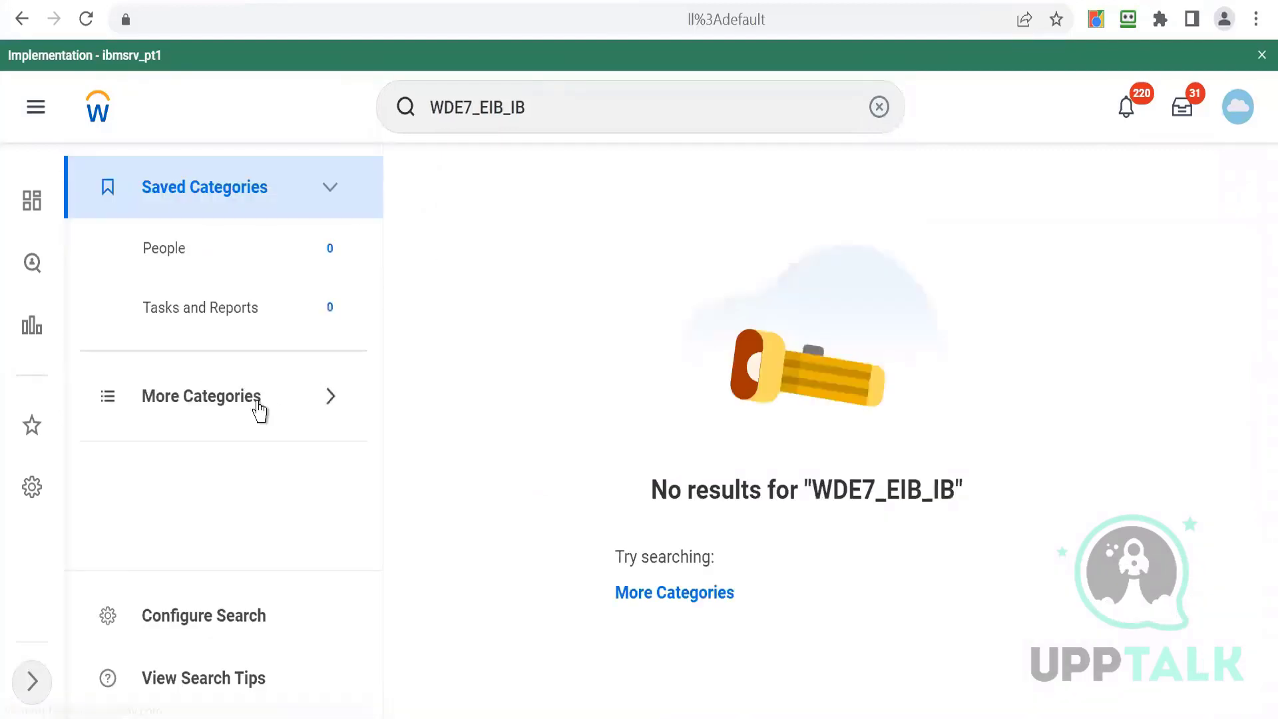
left_click(258, 402)
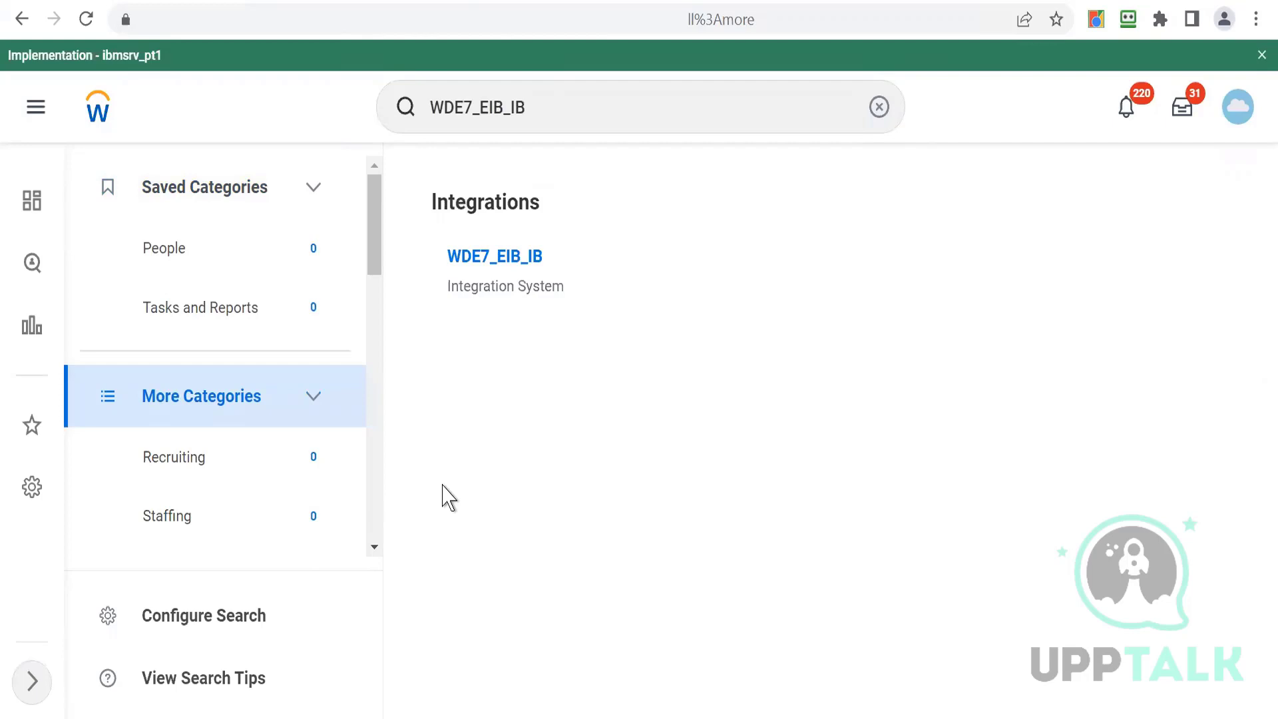
left_click(466, 258)
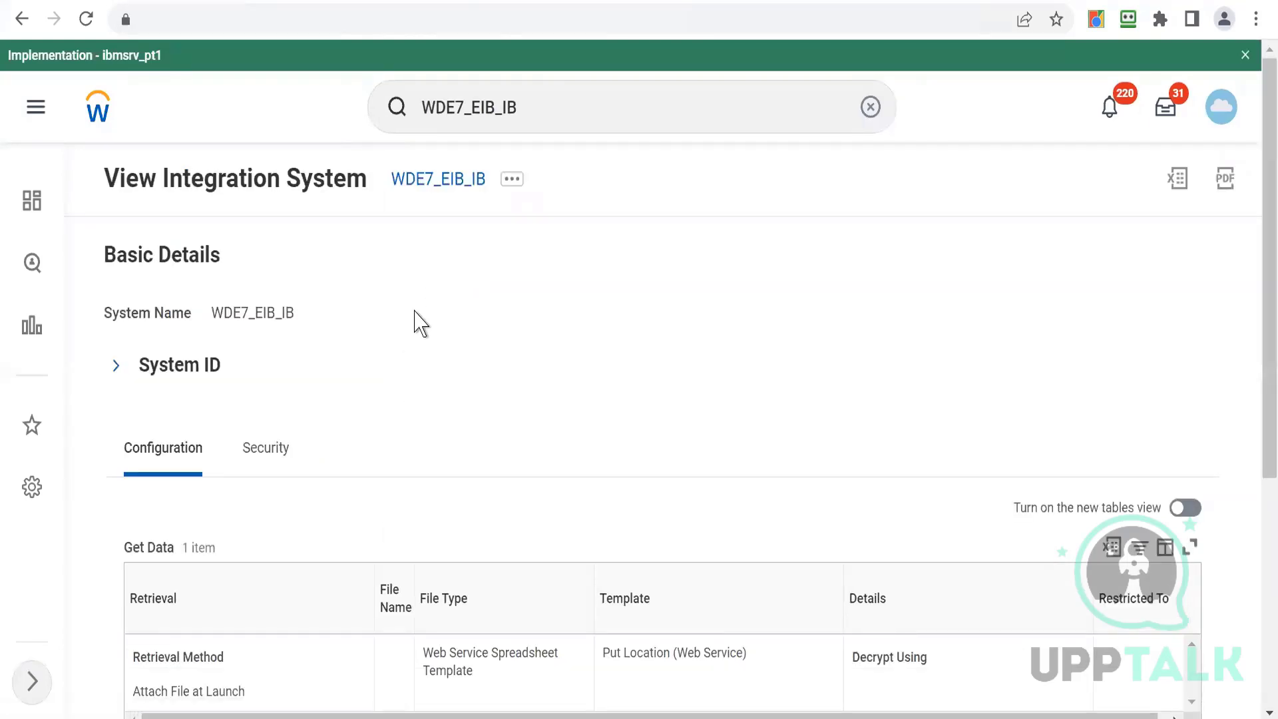
- Launch the WDE7_EIB_IB integration with the Run Now frequency
left_click(510, 193)
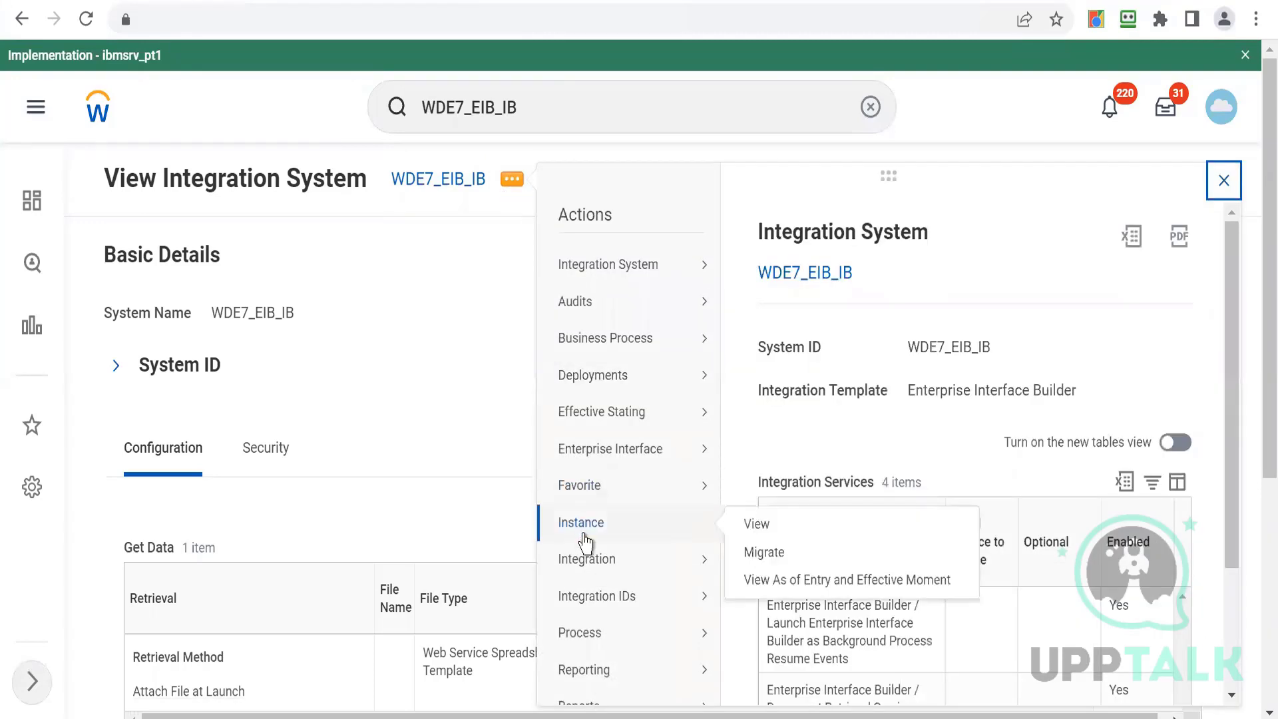
mouse_move(593, 571)
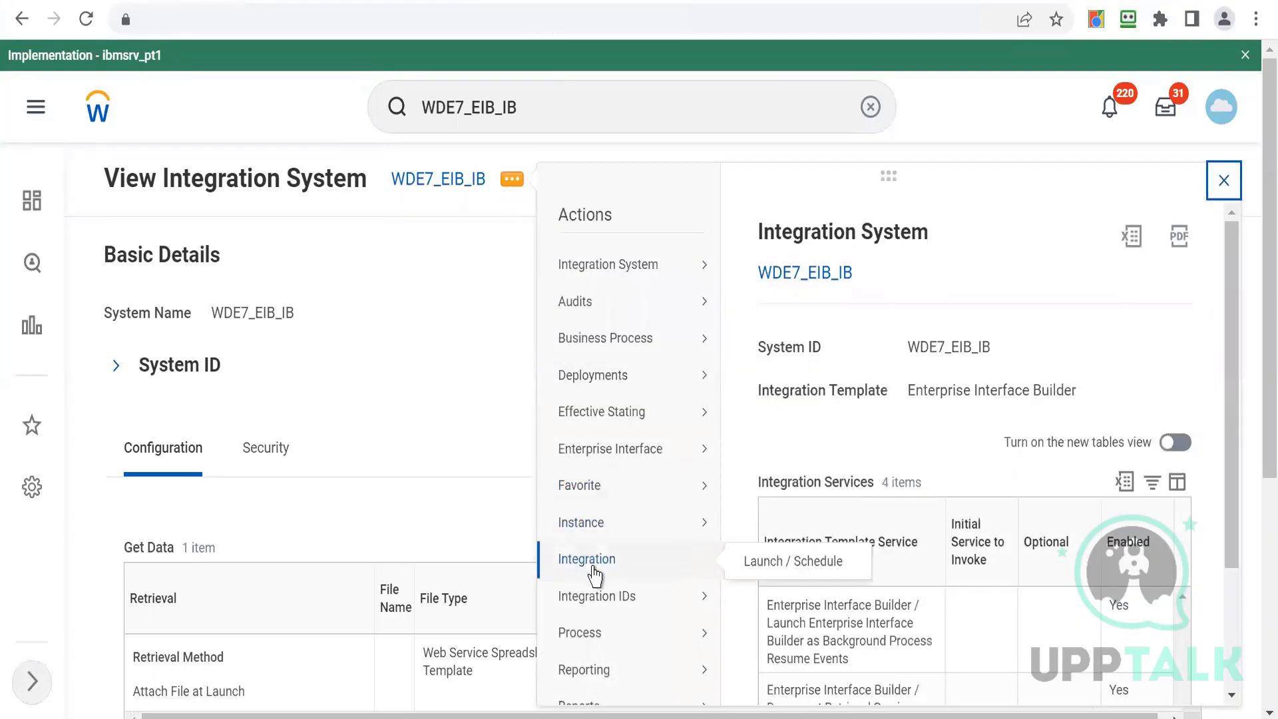
left_click(753, 574)
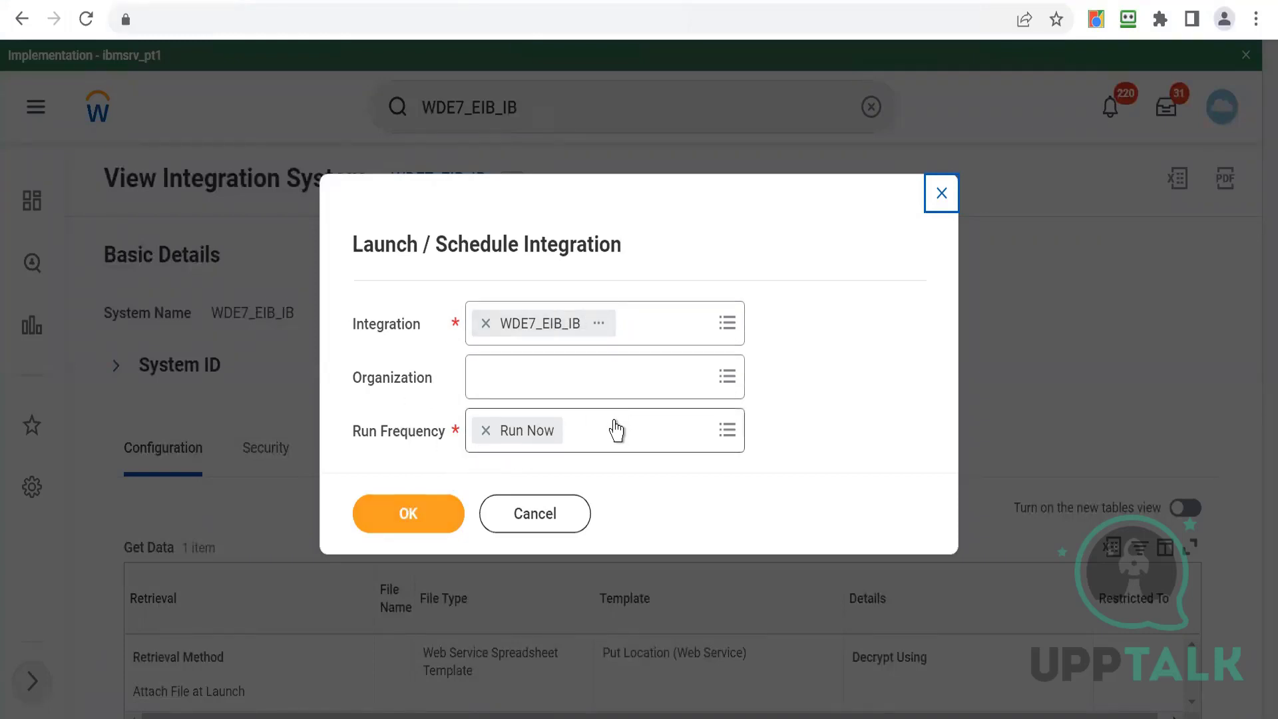
left_click(404, 514)
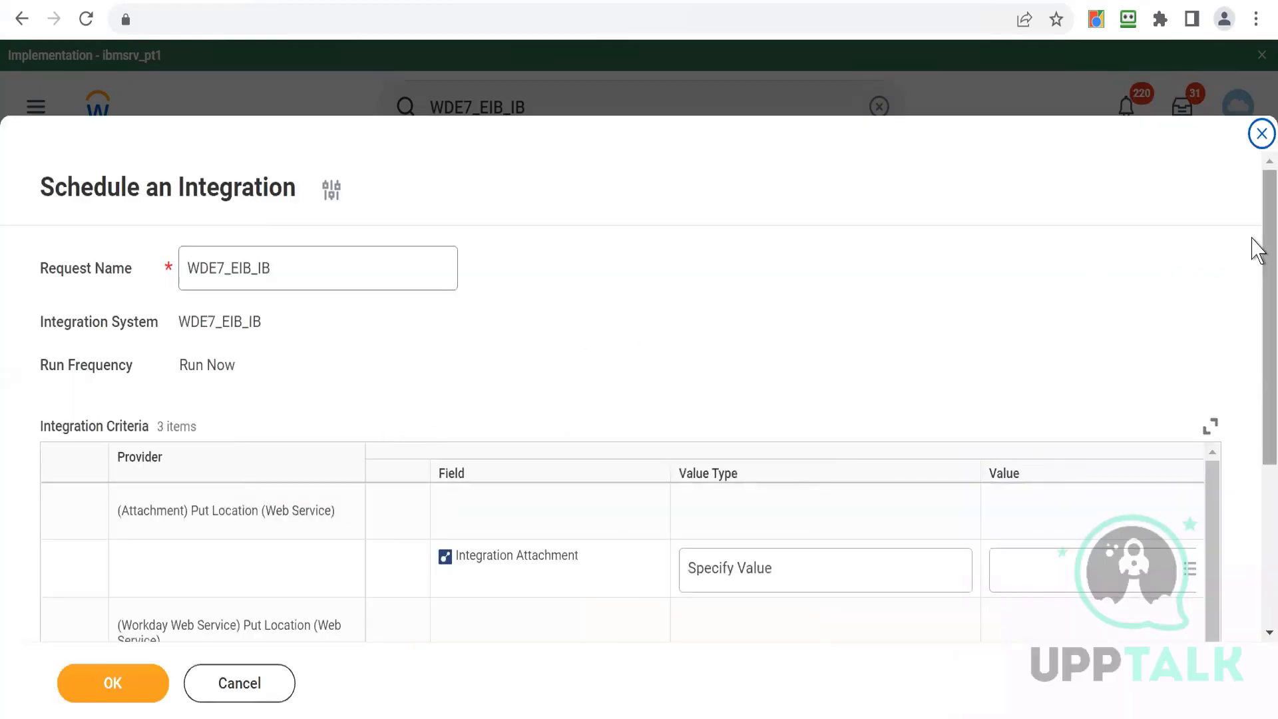
- Review the integration criteria fields in the schedule form
scroll(1251, 306, "down", 3)
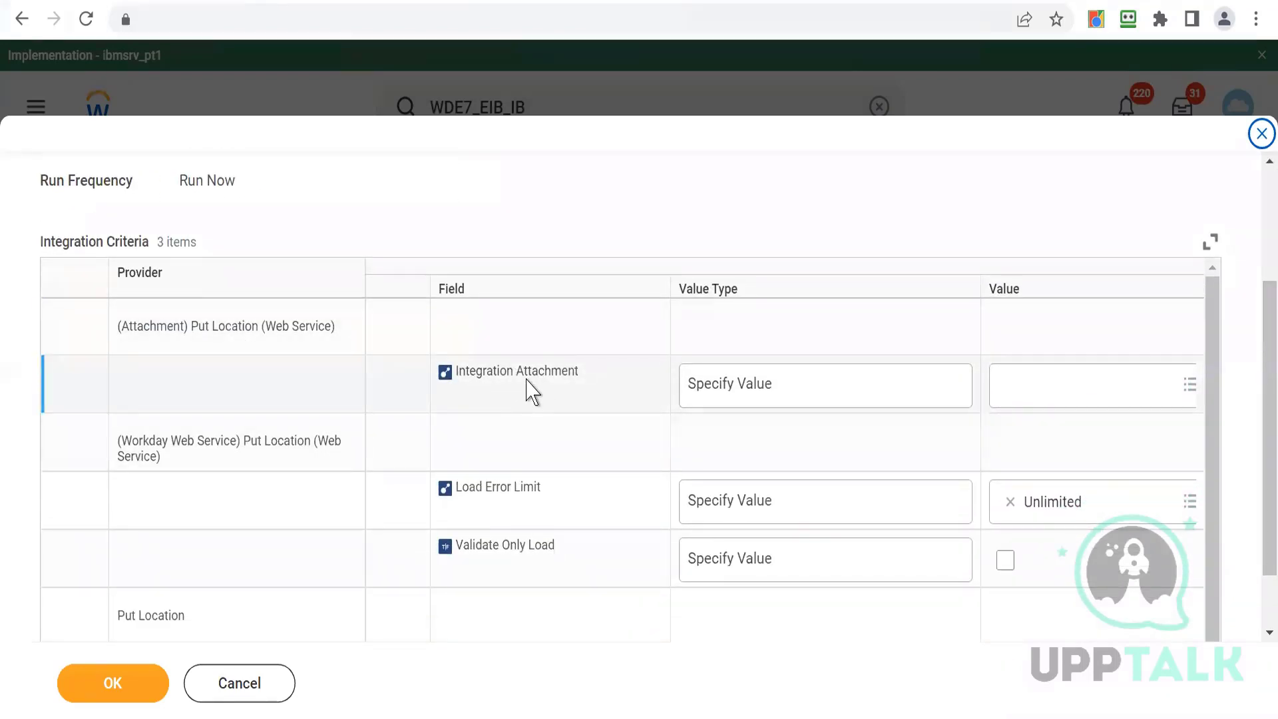
scroll(1252, 517, "down", 2)
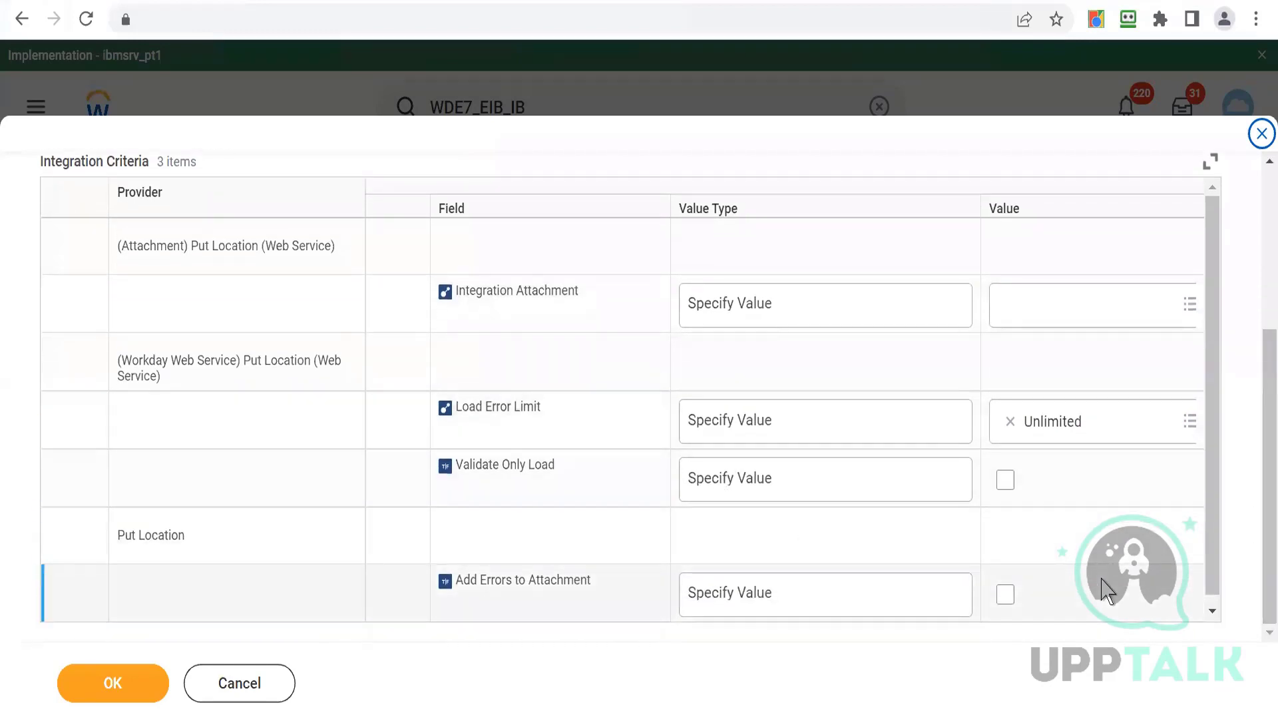
left_click(1212, 610)
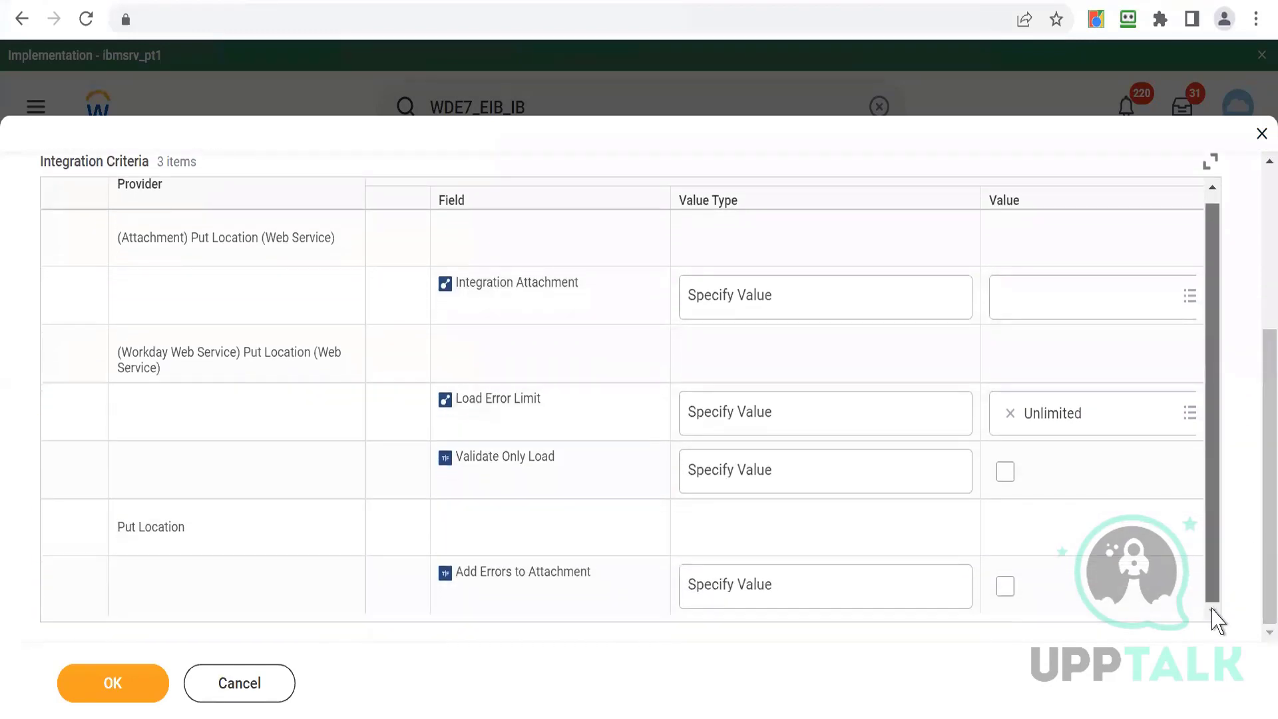
- Create an integration attachment for the Integration Attachment criterion by uploading Put_Location (2).xlsx
left_click(1023, 295)
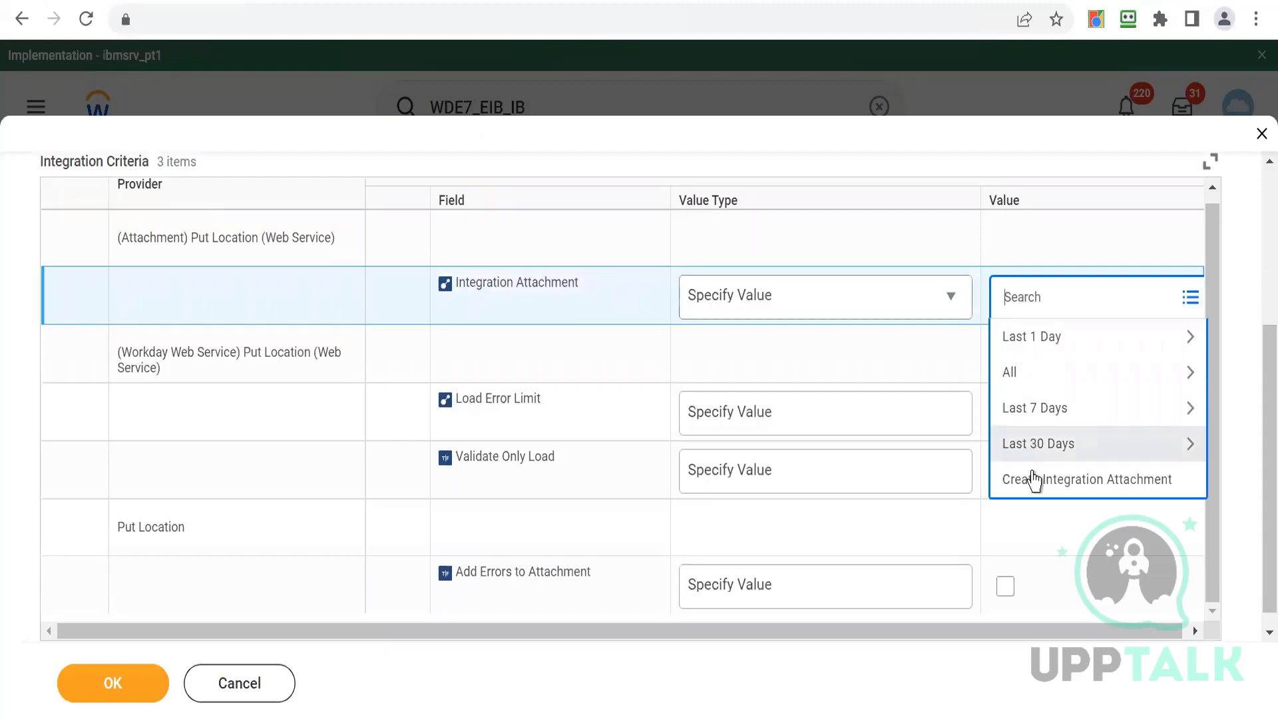
left_click(1034, 480)
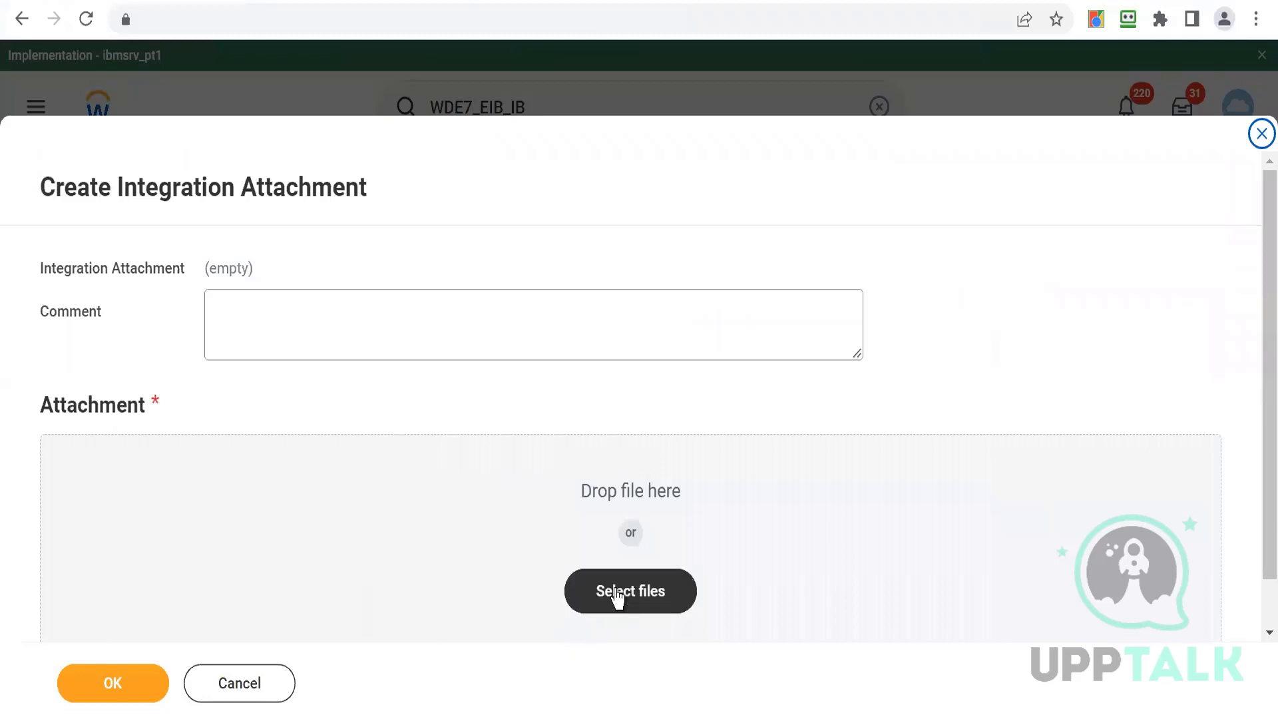
left_click(615, 597)
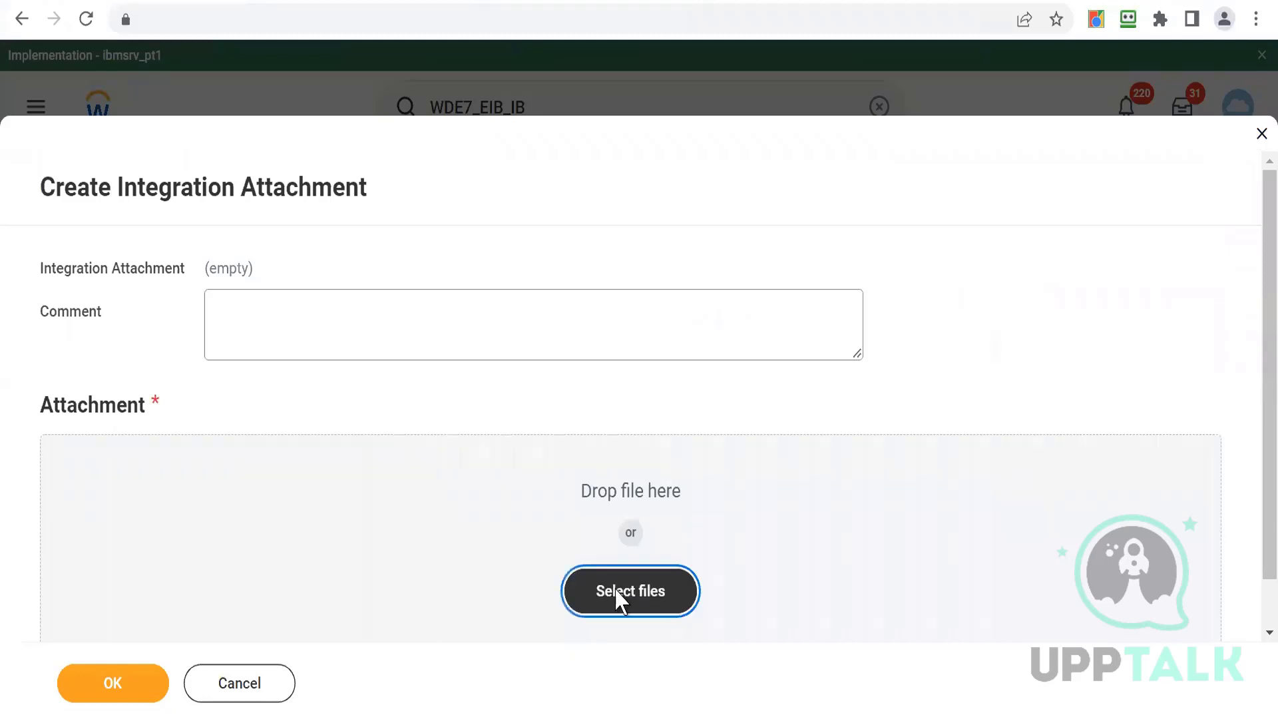
left_click(252, 285)
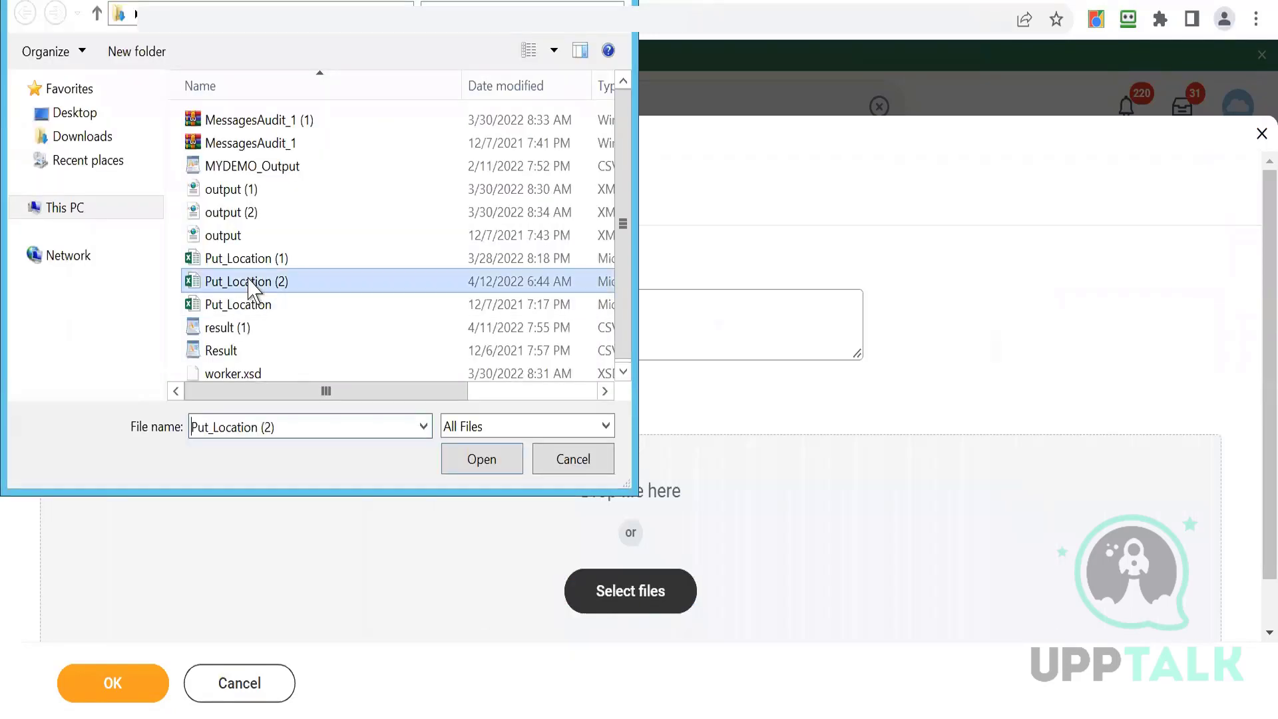
left_click(460, 465)
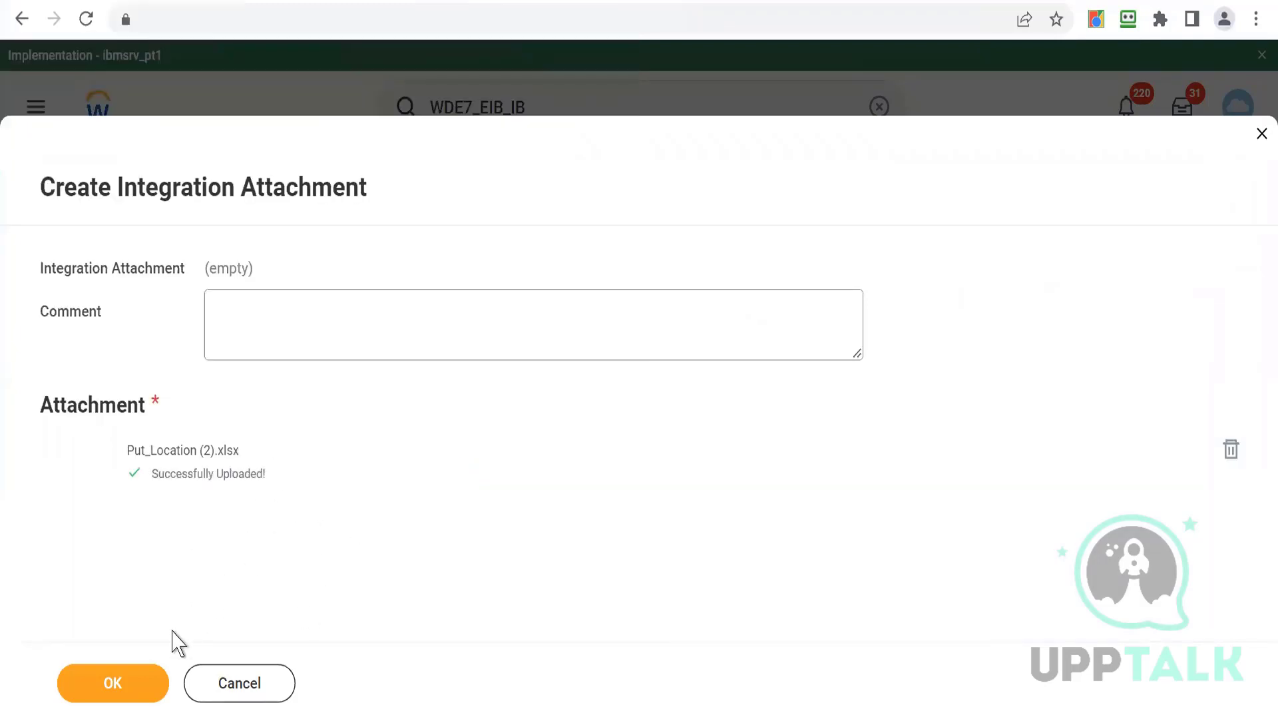
left_click(113, 684)
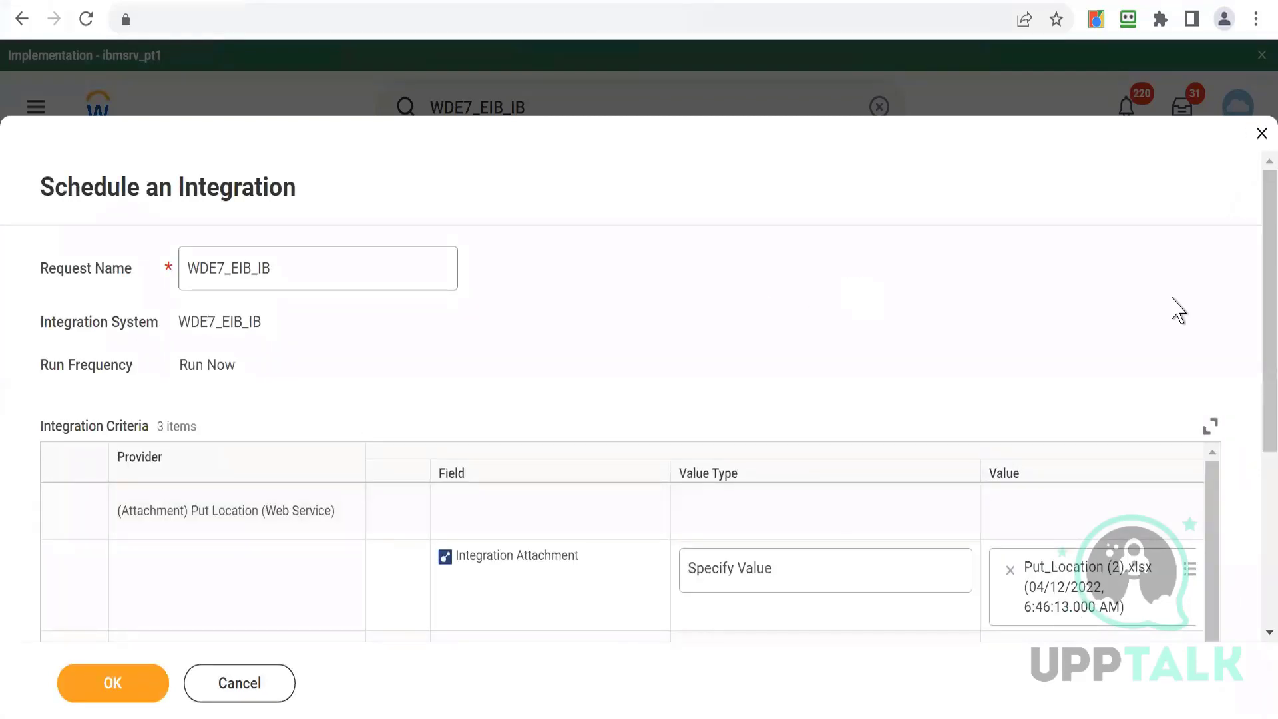
left_click_drag(1252, 318, 1252, 399)
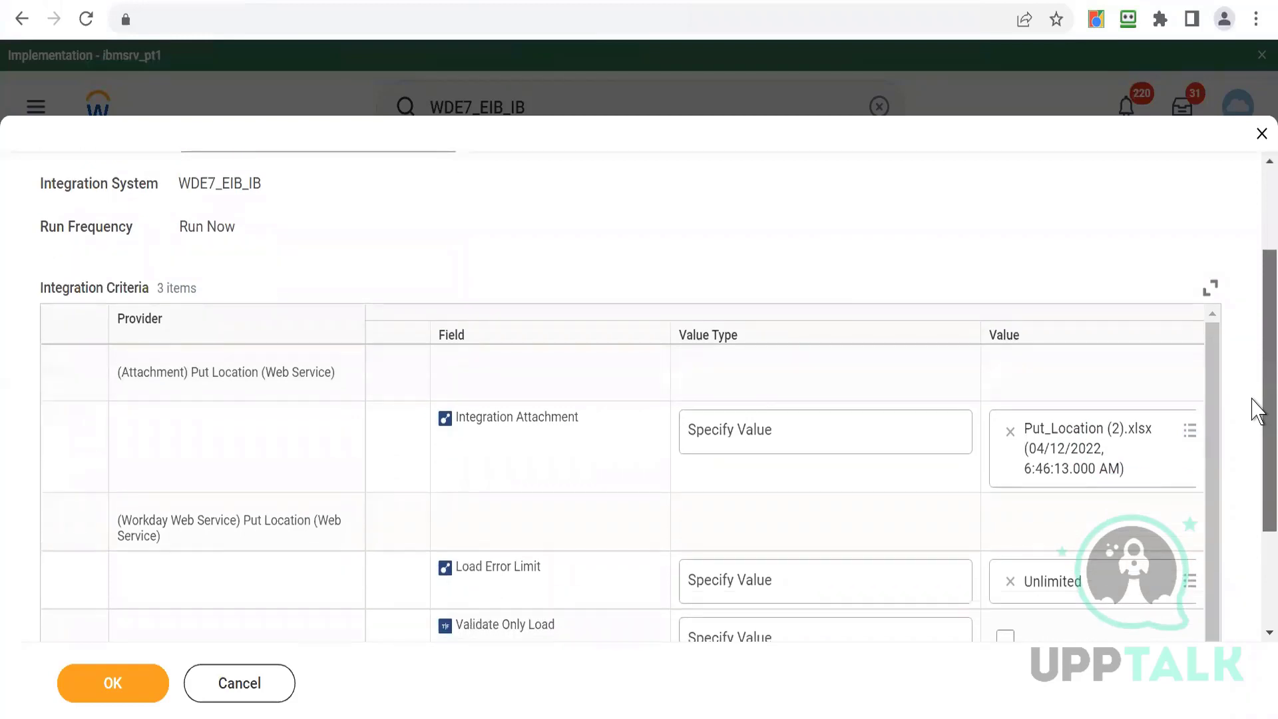
left_click_drag(1252, 398, 1254, 520)
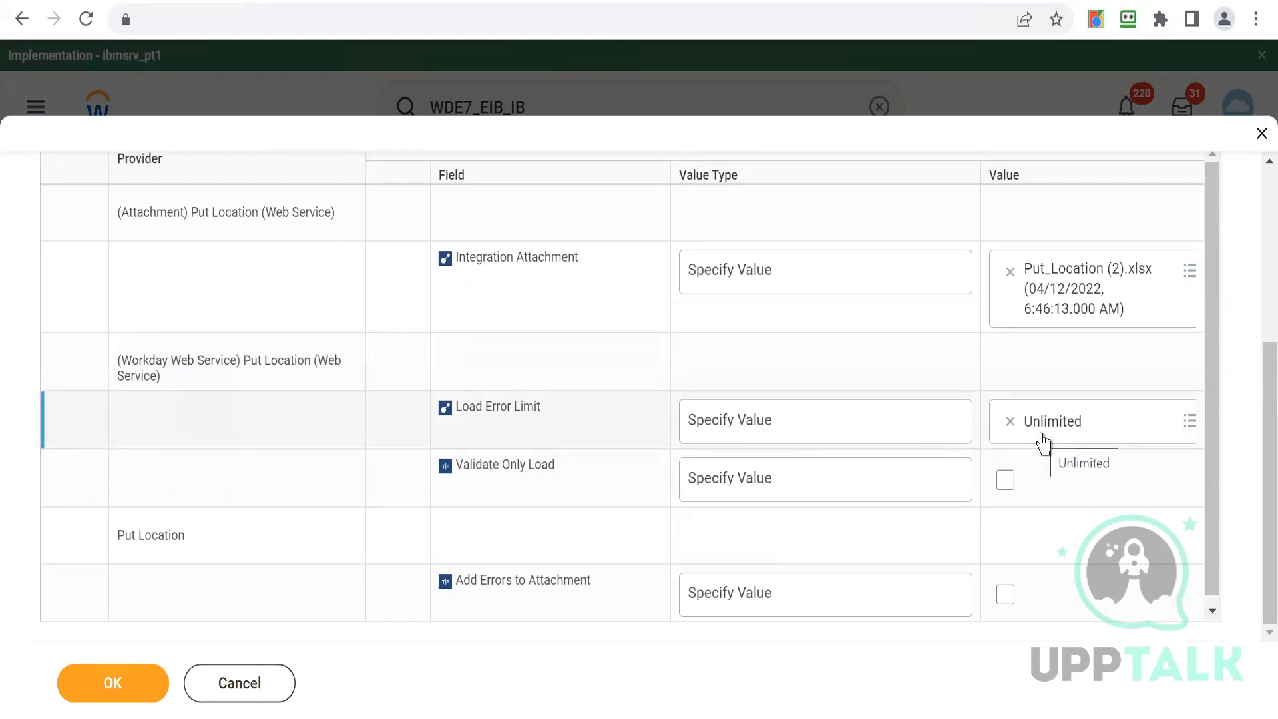
triple_click(469, 466)
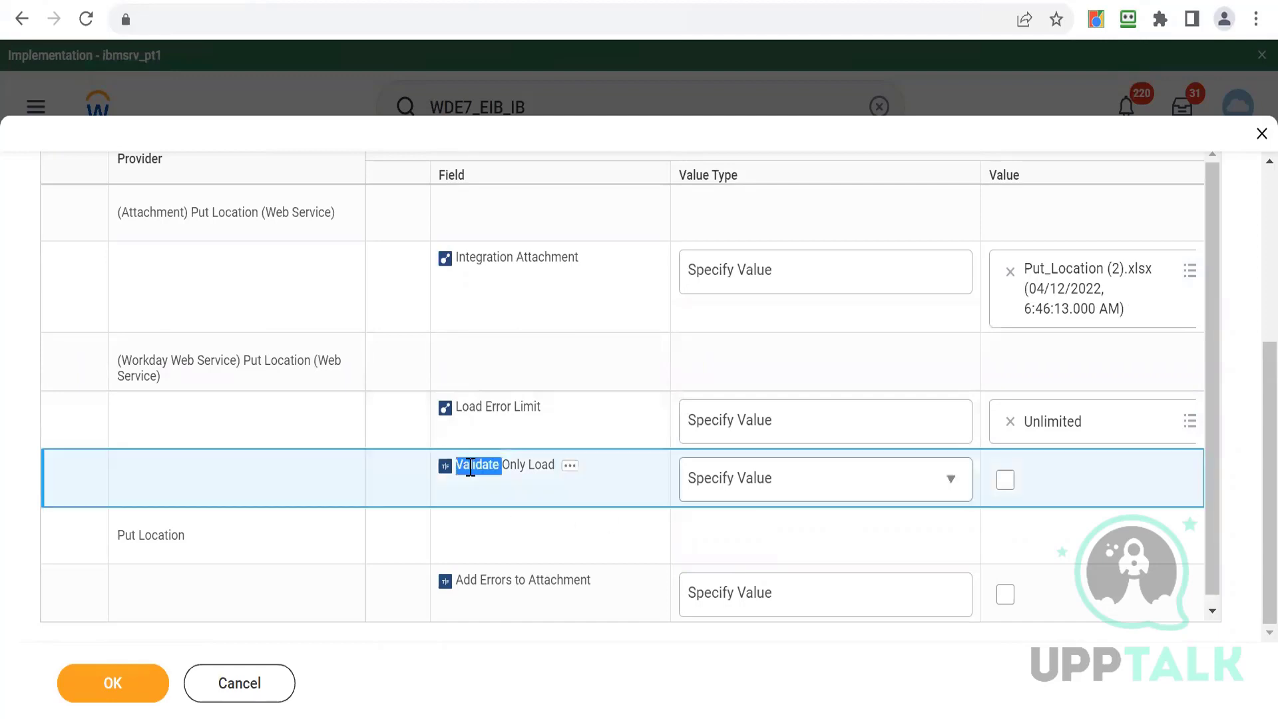
left_click(498, 507)
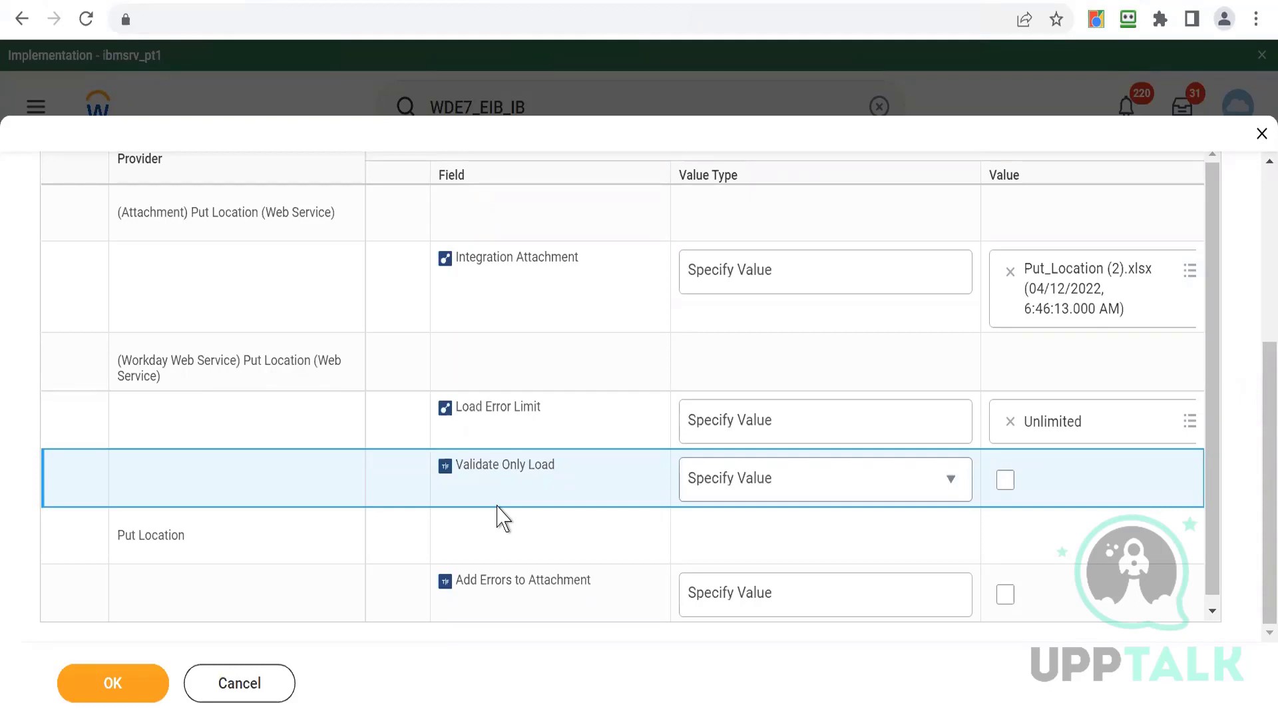
left_click(850, 497)
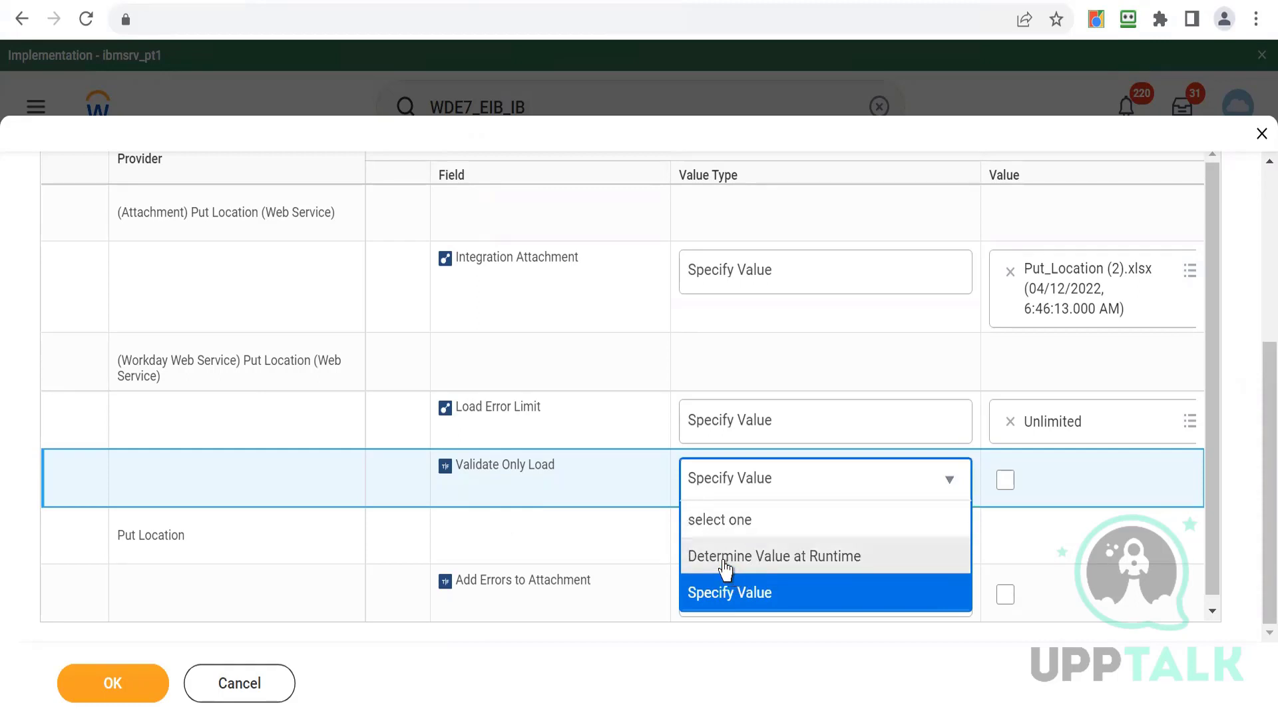
left_click(1005, 480)
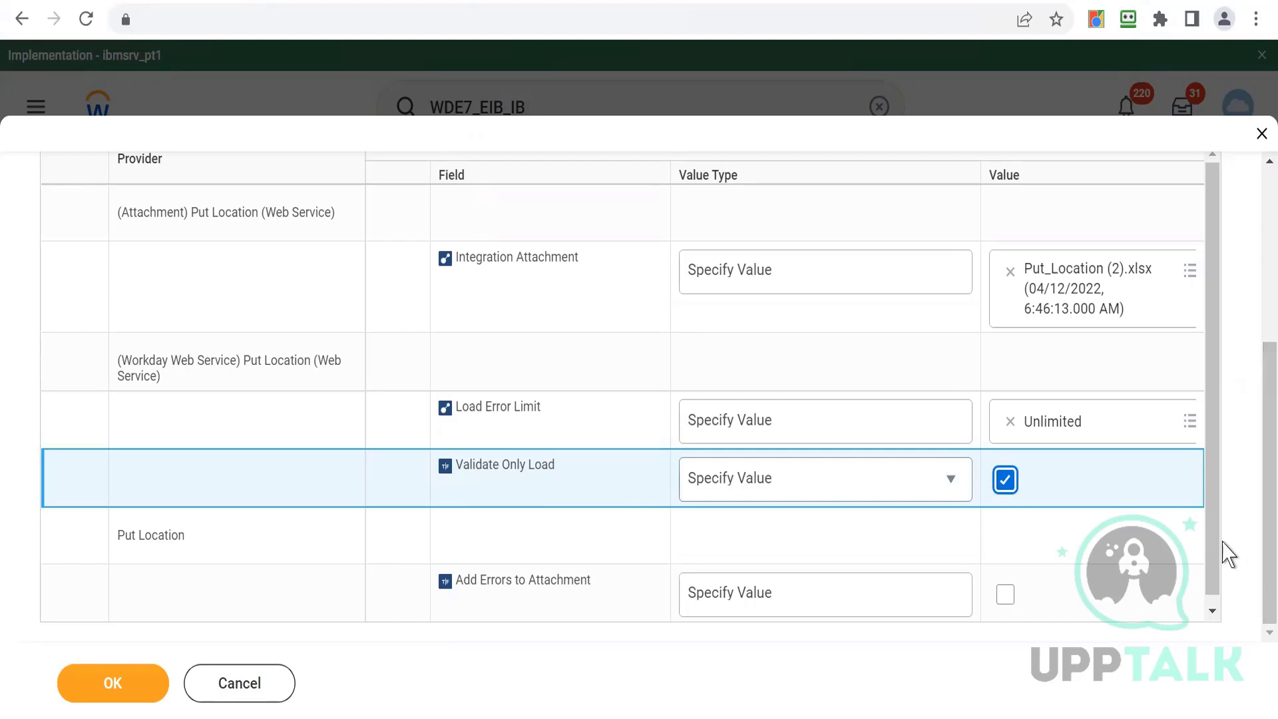
scroll(1221, 559, "down", 1)
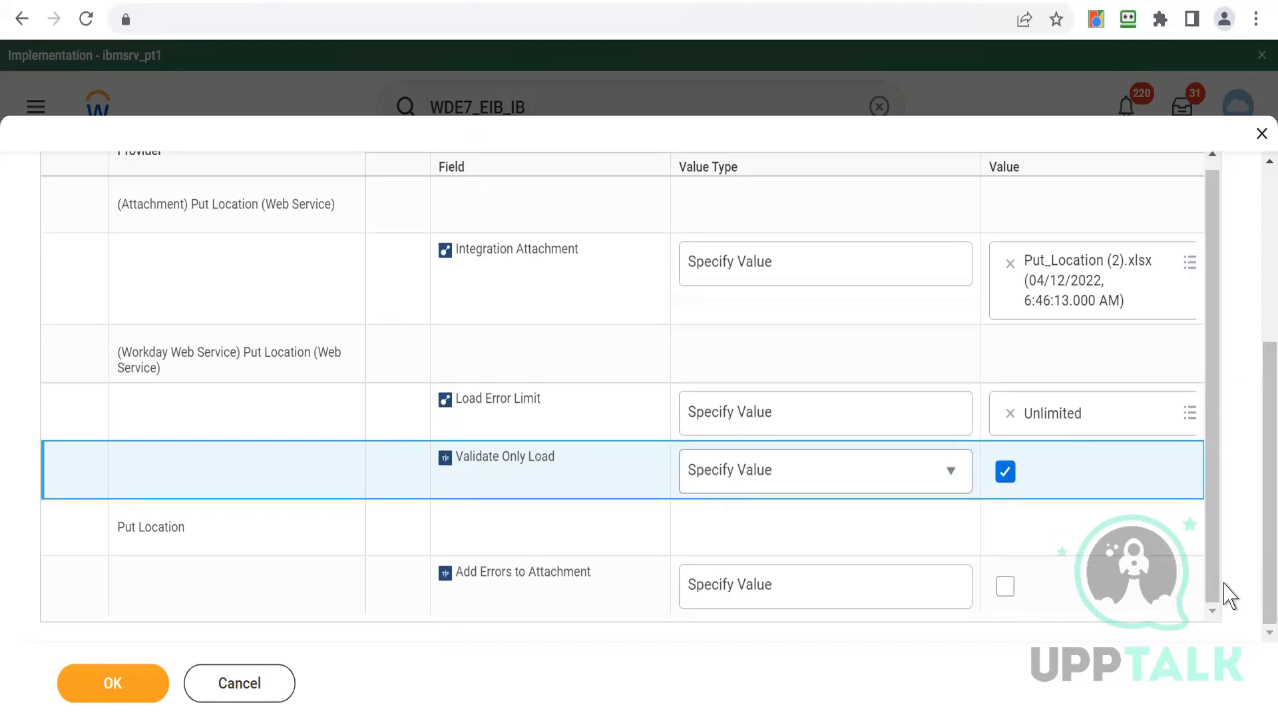
left_click(1004, 474)
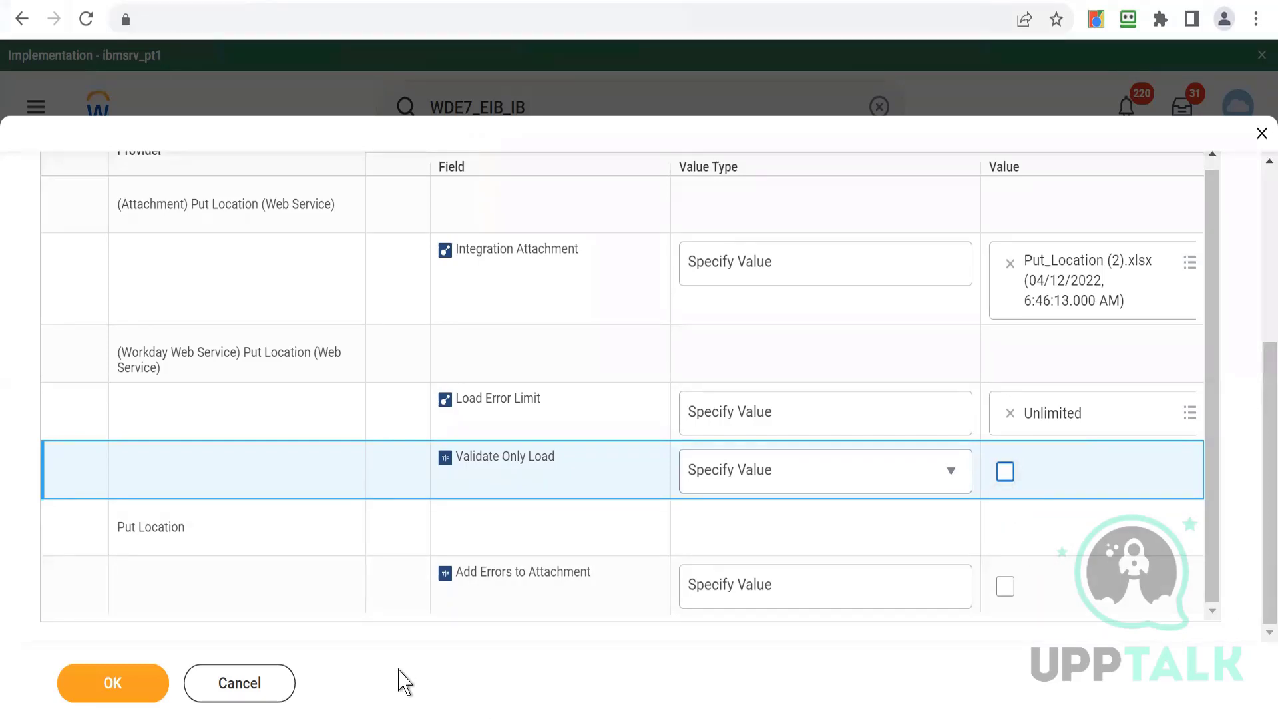
- Submit the integration schedule and refresh the background process until the run finishes
left_click(125, 689)
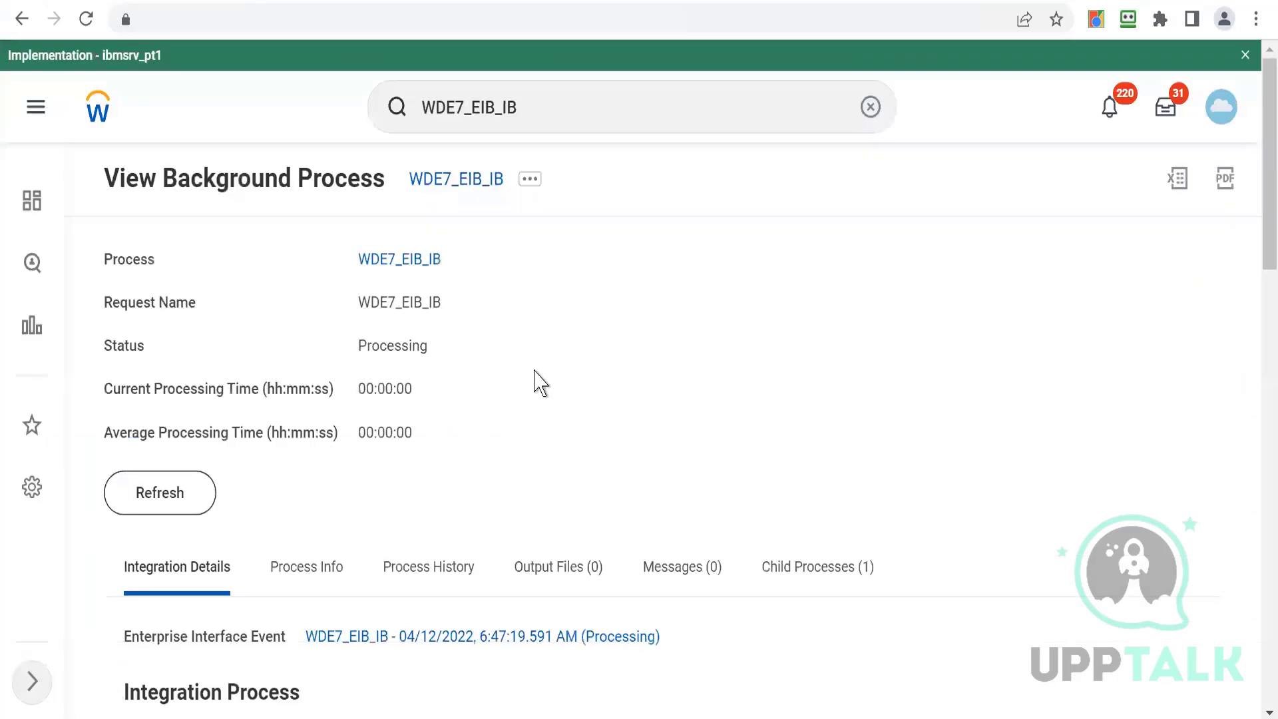
left_click(125, 510)
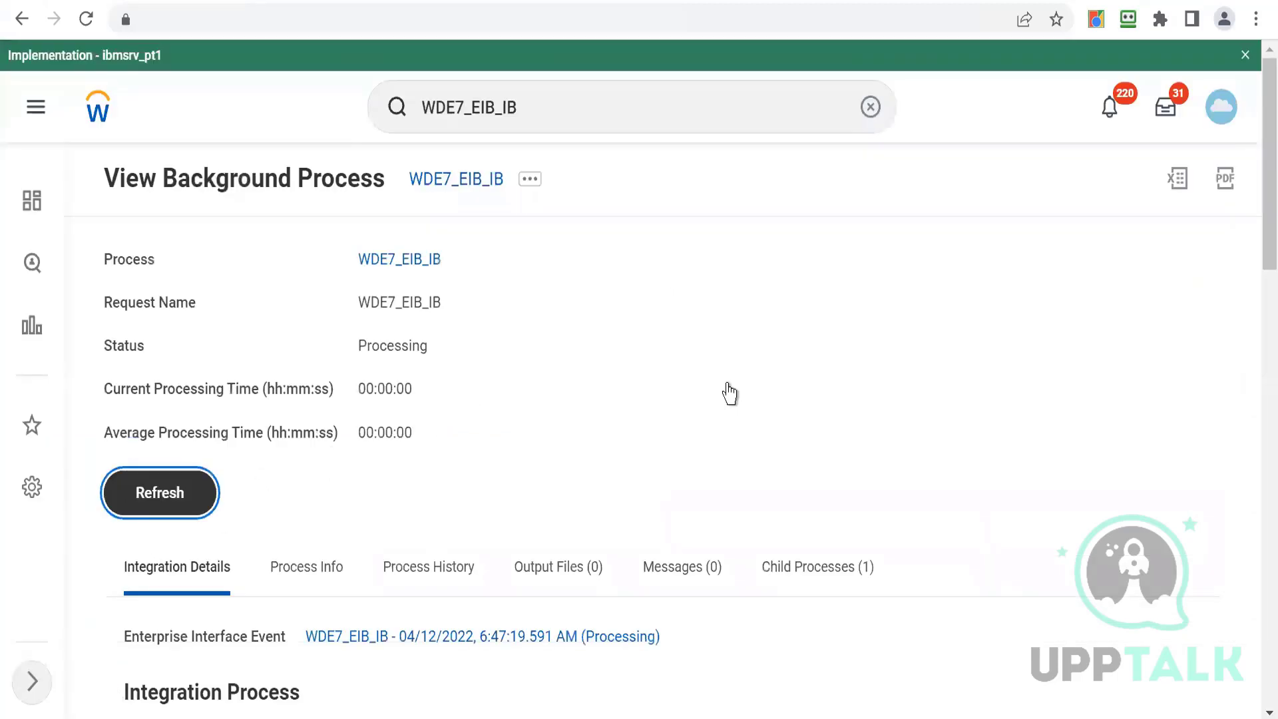
scroll(1255, 265, "down", 2)
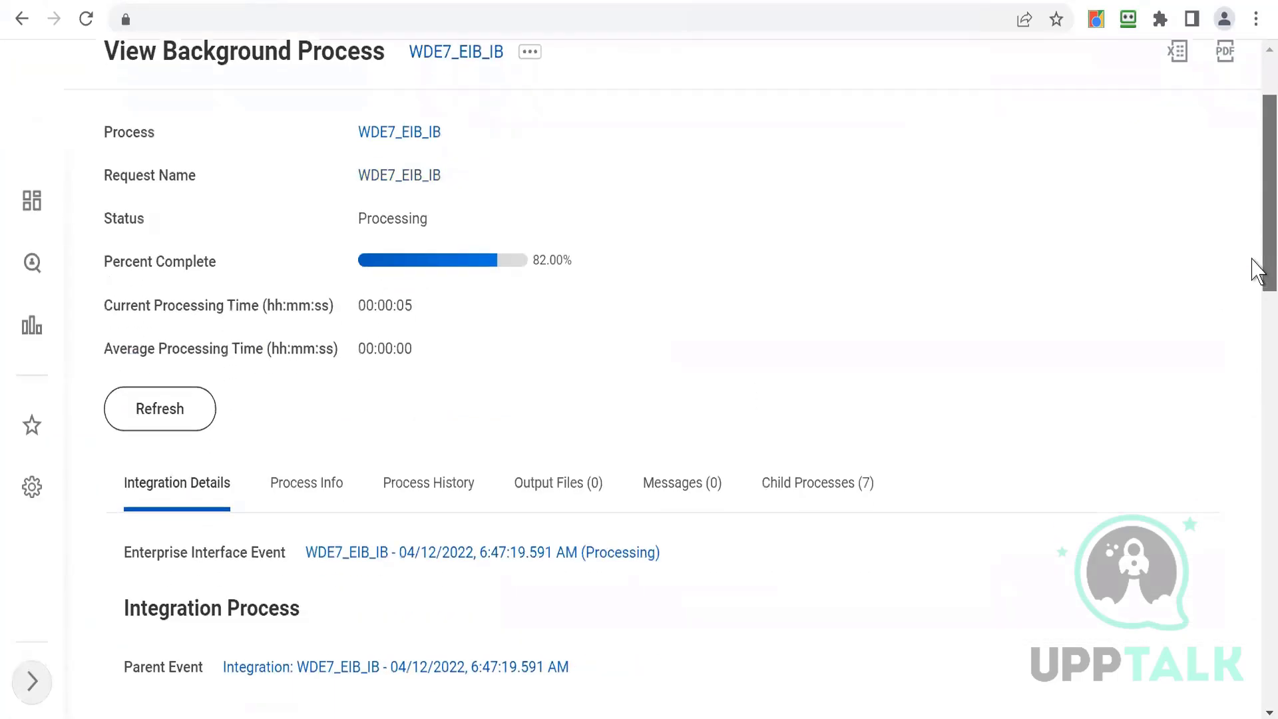
left_click(163, 394)
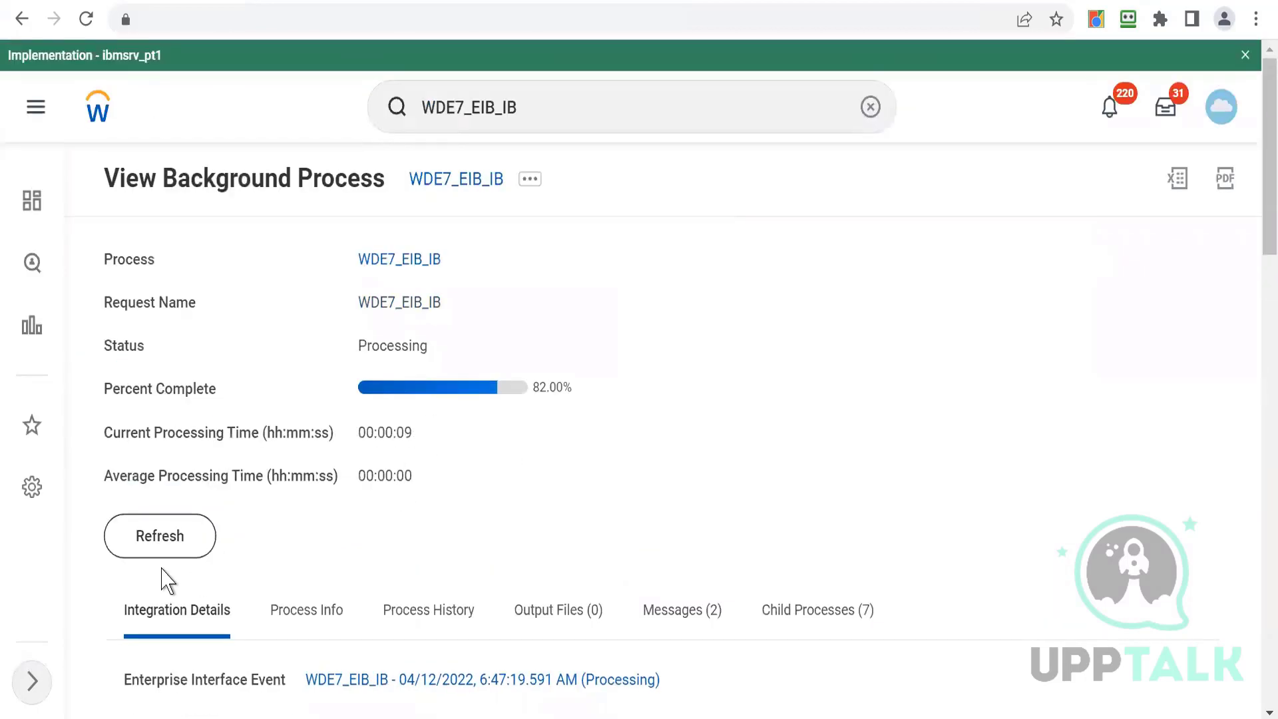
left_click(163, 545)
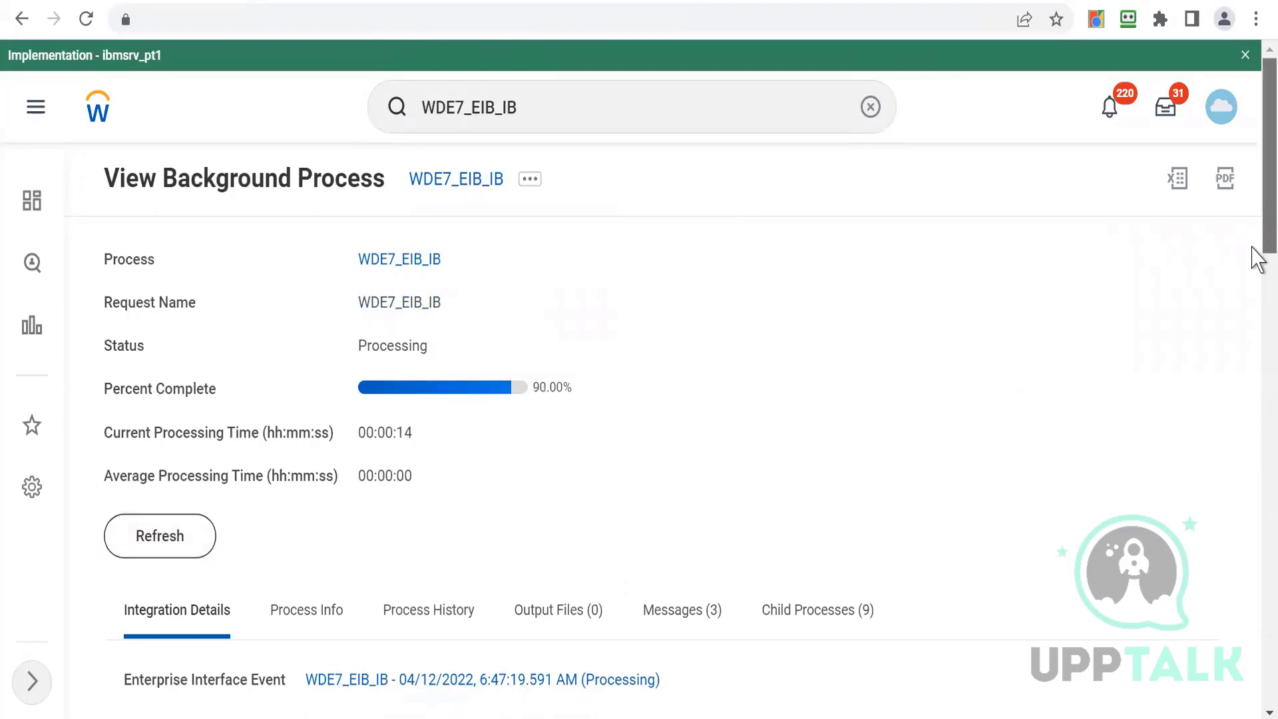
scroll(1258, 279, "down", 4)
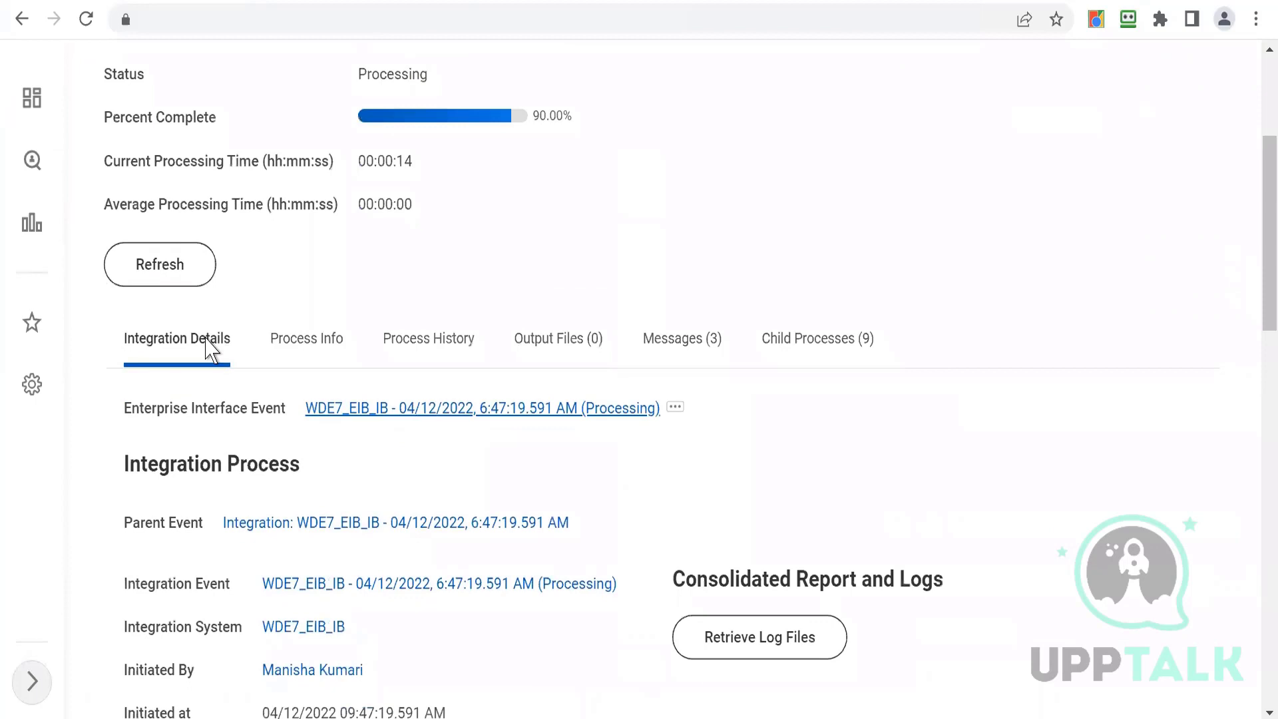
left_click(146, 280)
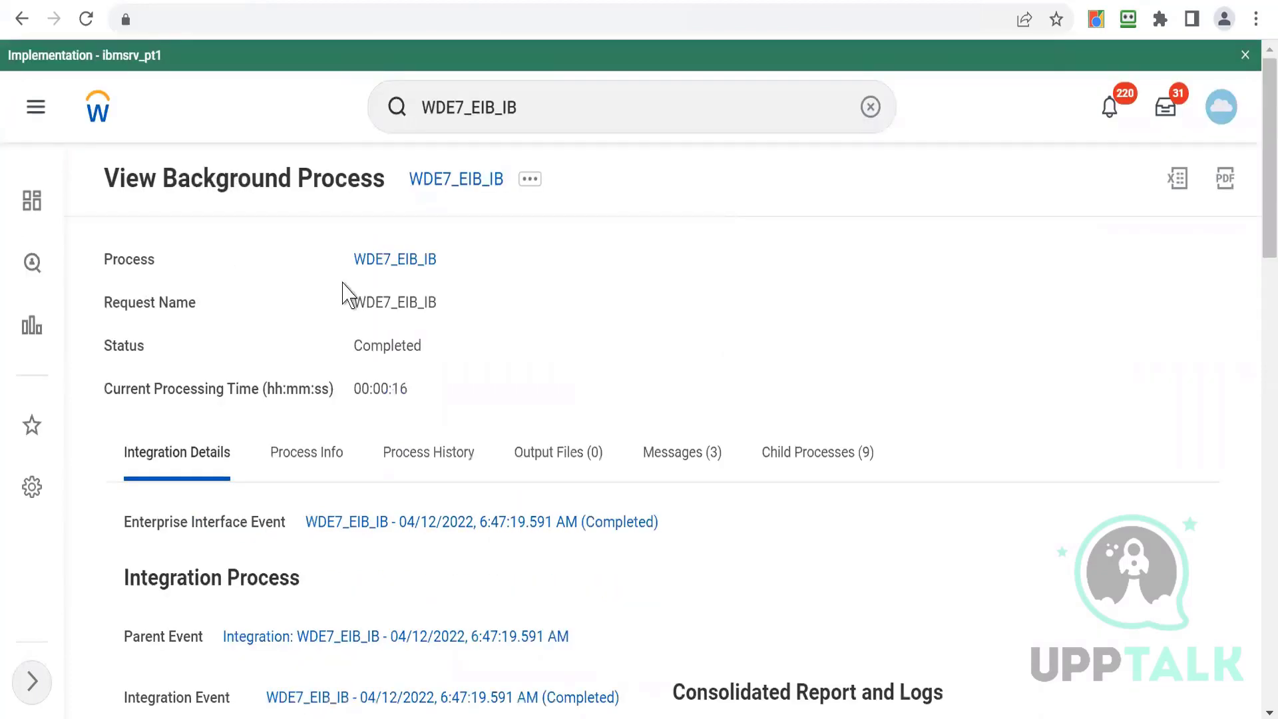
- Review the completed process status and the integration's response message
double_click(390, 346)
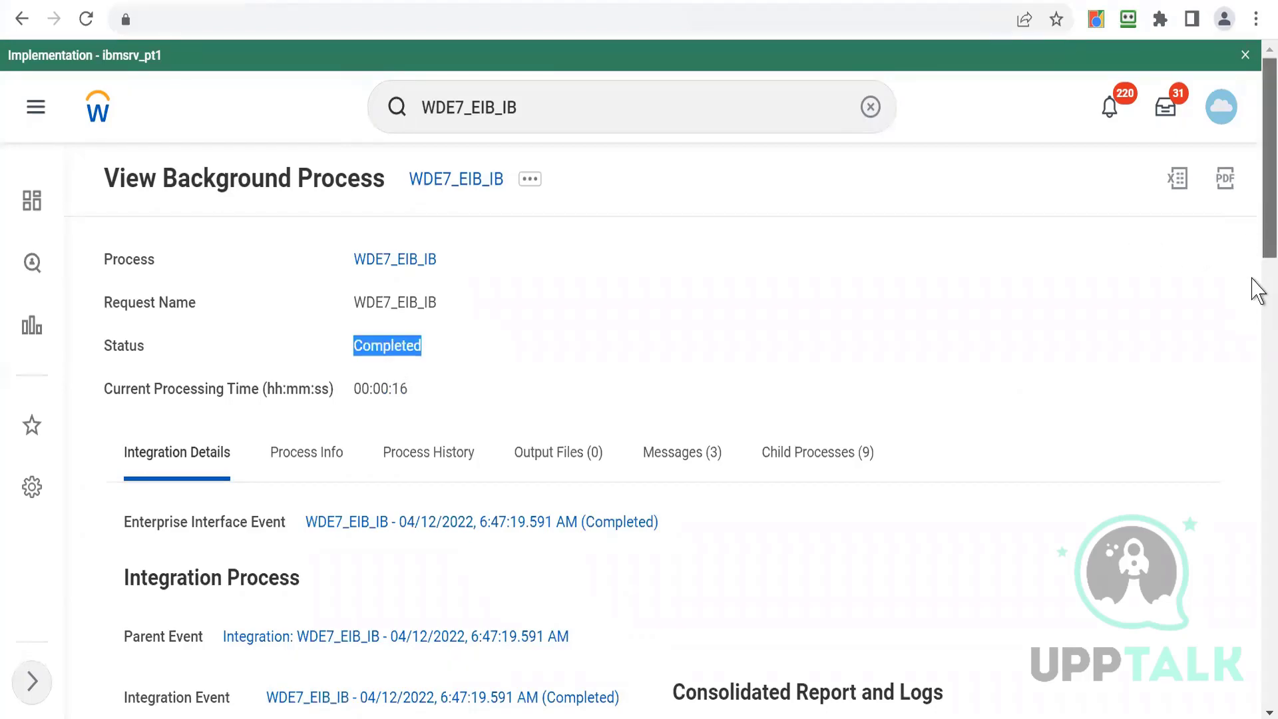
scroll(1255, 286, "down", 6)
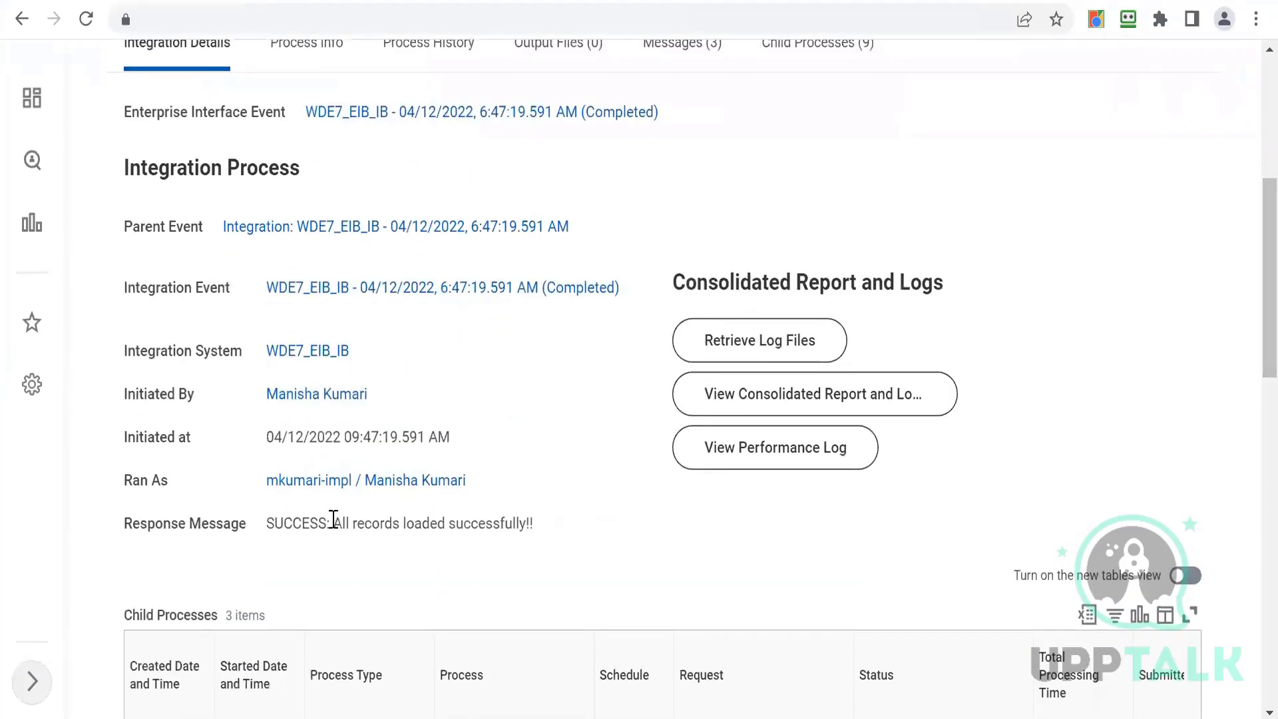
left_click_drag(334, 524, 522, 565)
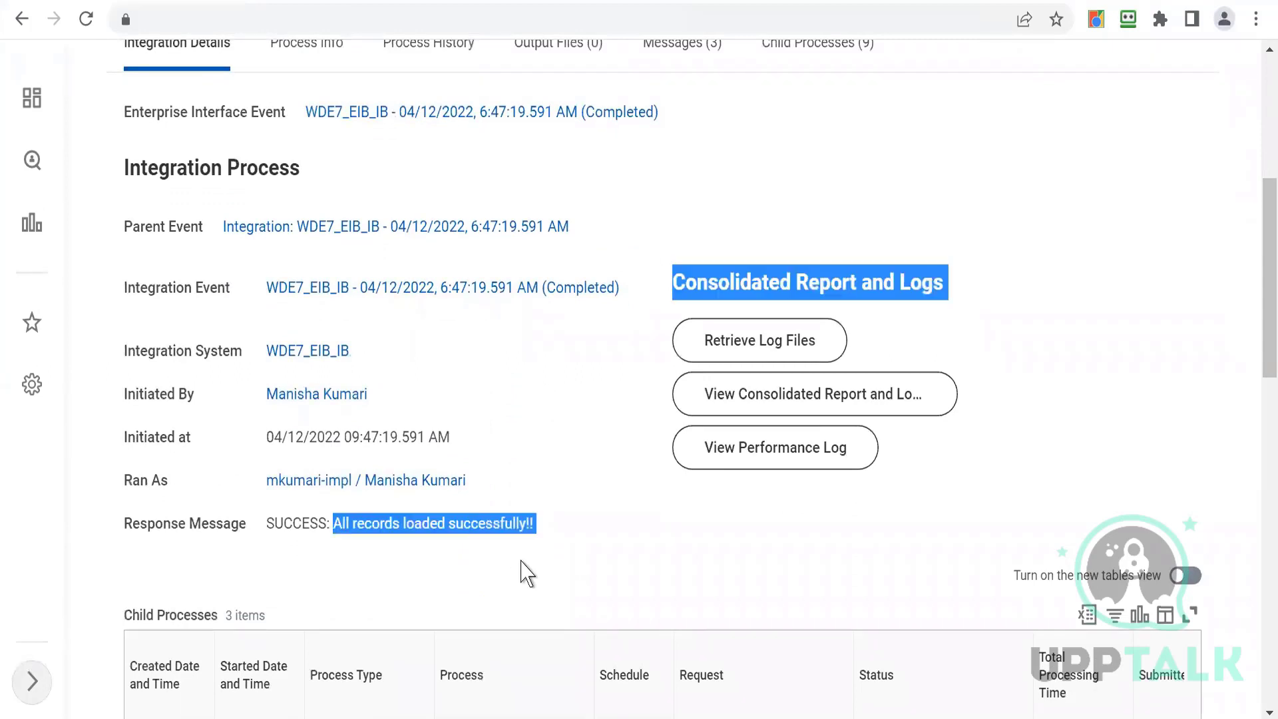
left_click(522, 563)
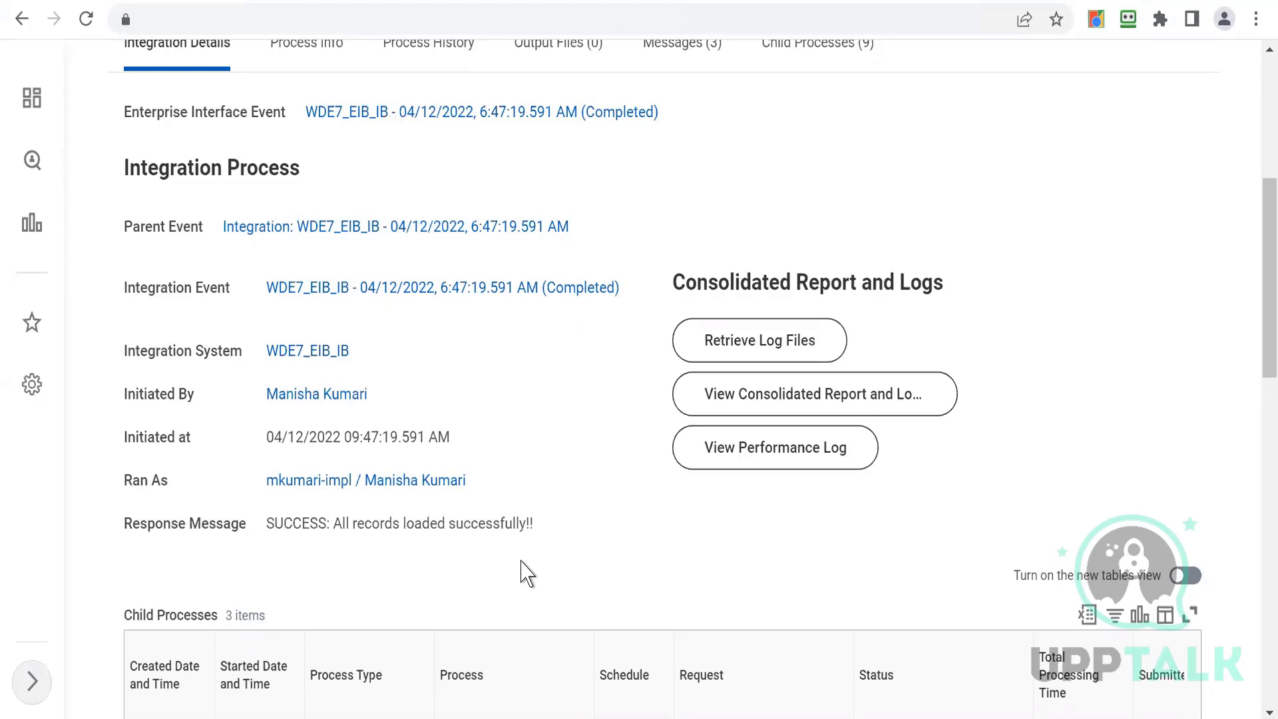
scroll(526, 573, "up", 6)
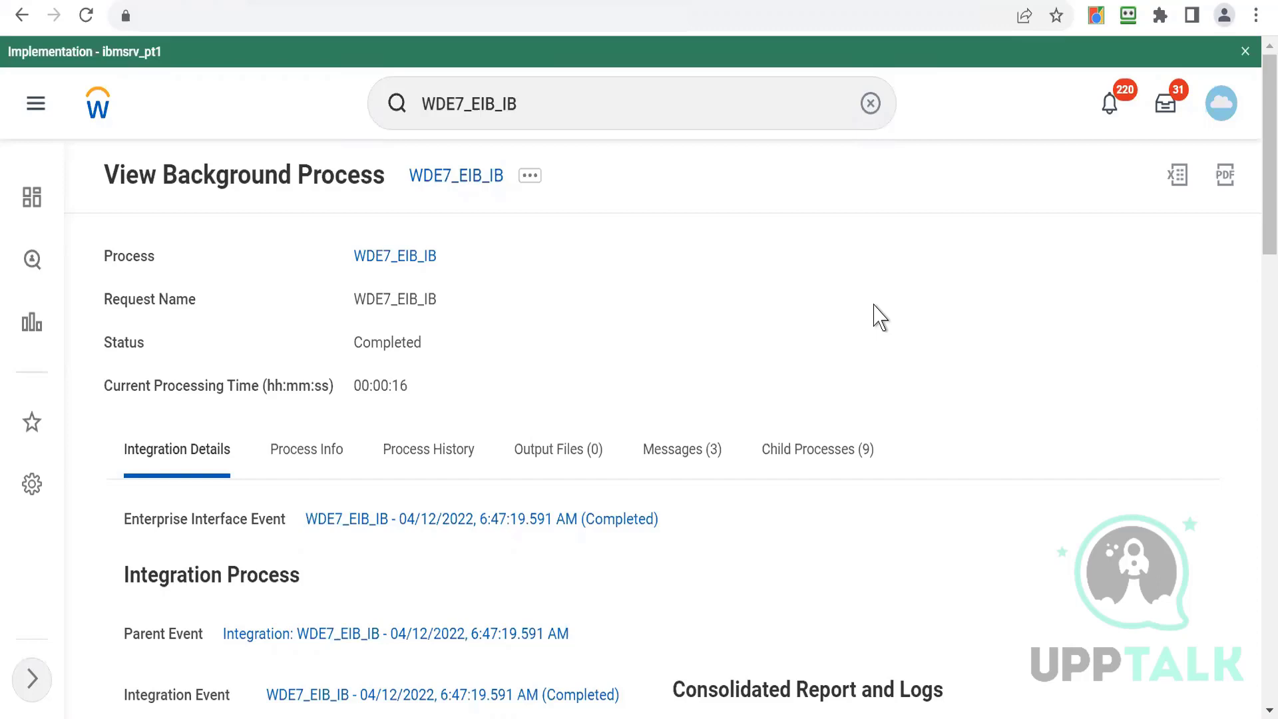
- Return to the home page and reopen the WDE7_EIB_IB integration system from the recent searches
left_click(1107, 115)
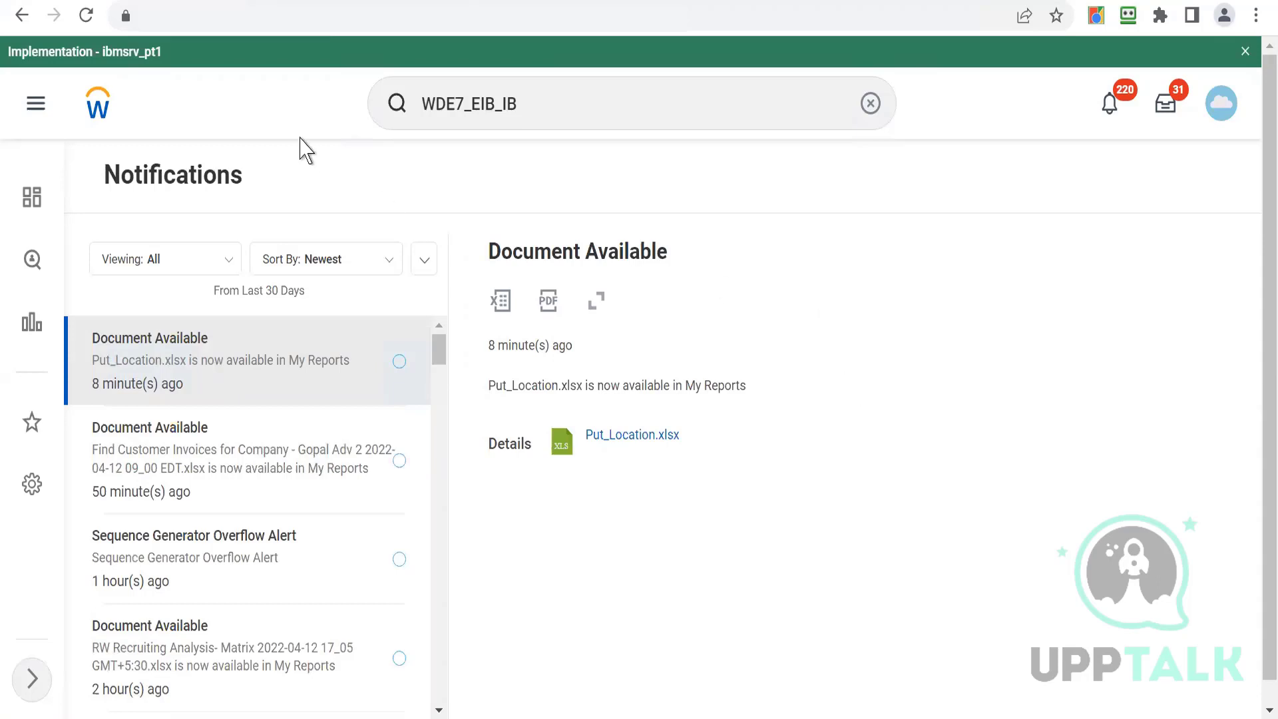
left_click(98, 112)
left_click(98, 112)
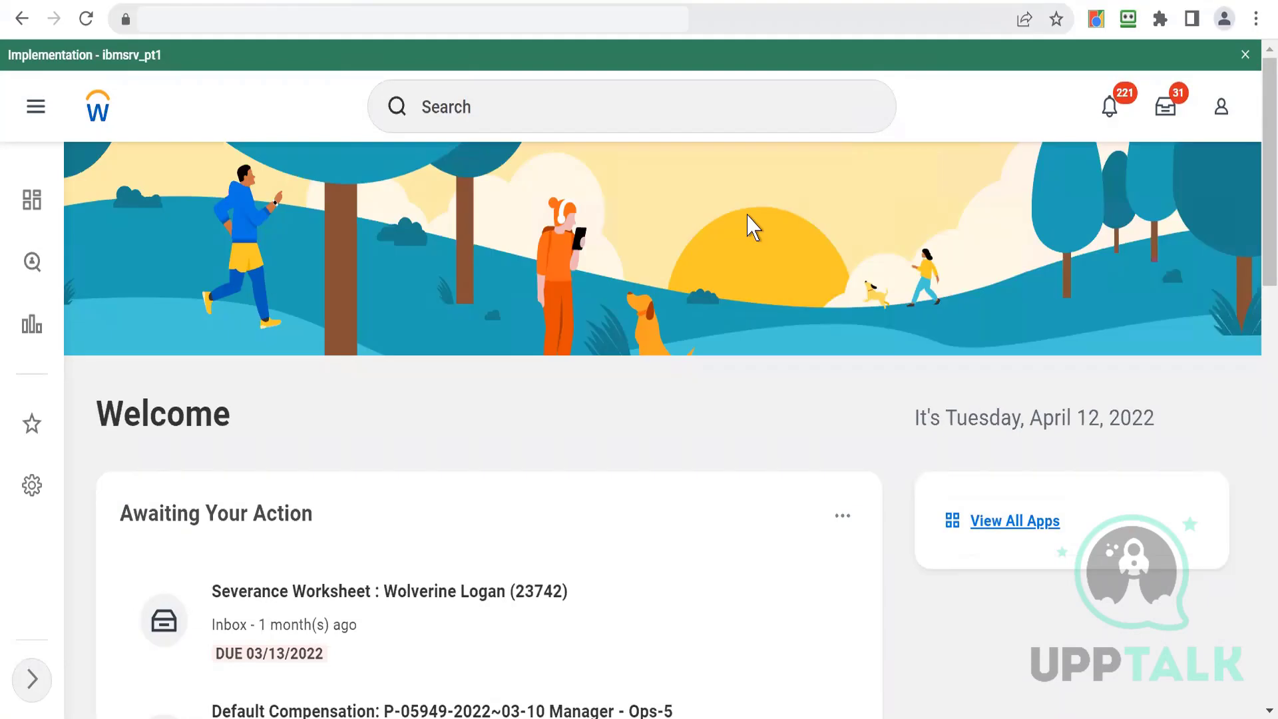
left_click(534, 110)
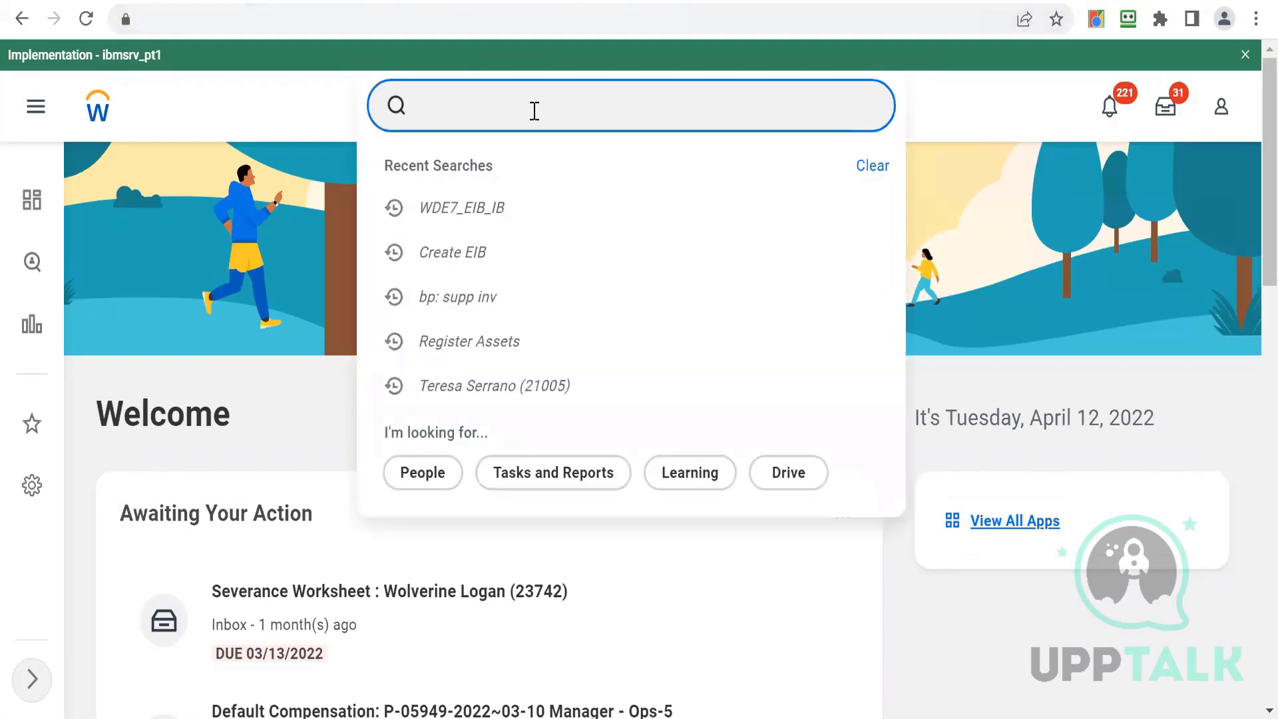
left_click(428, 227)
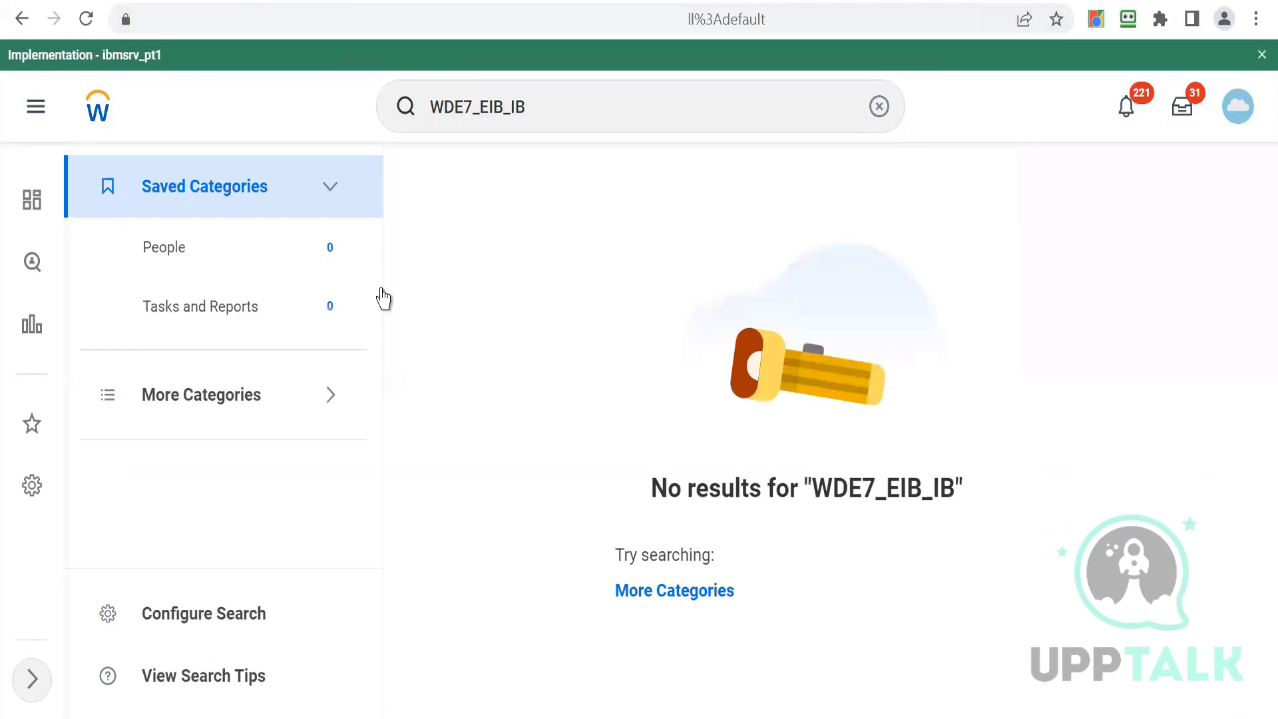
left_click(255, 405)
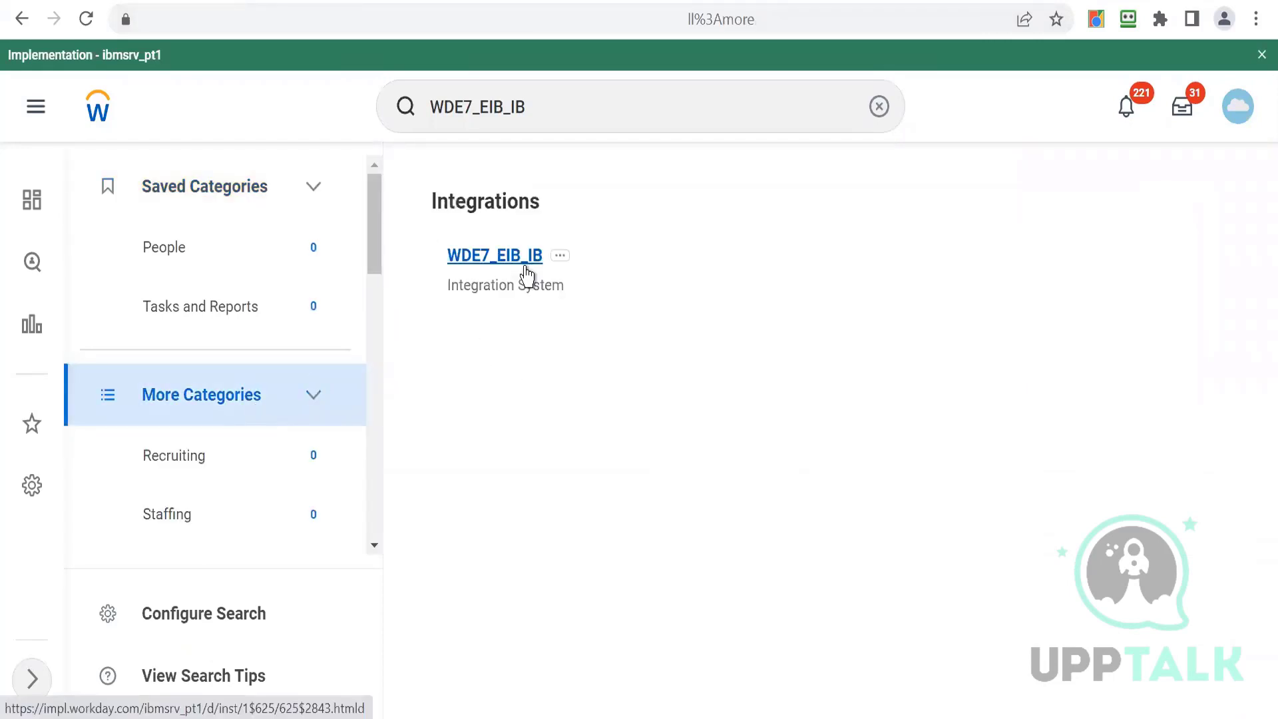
left_click(464, 255)
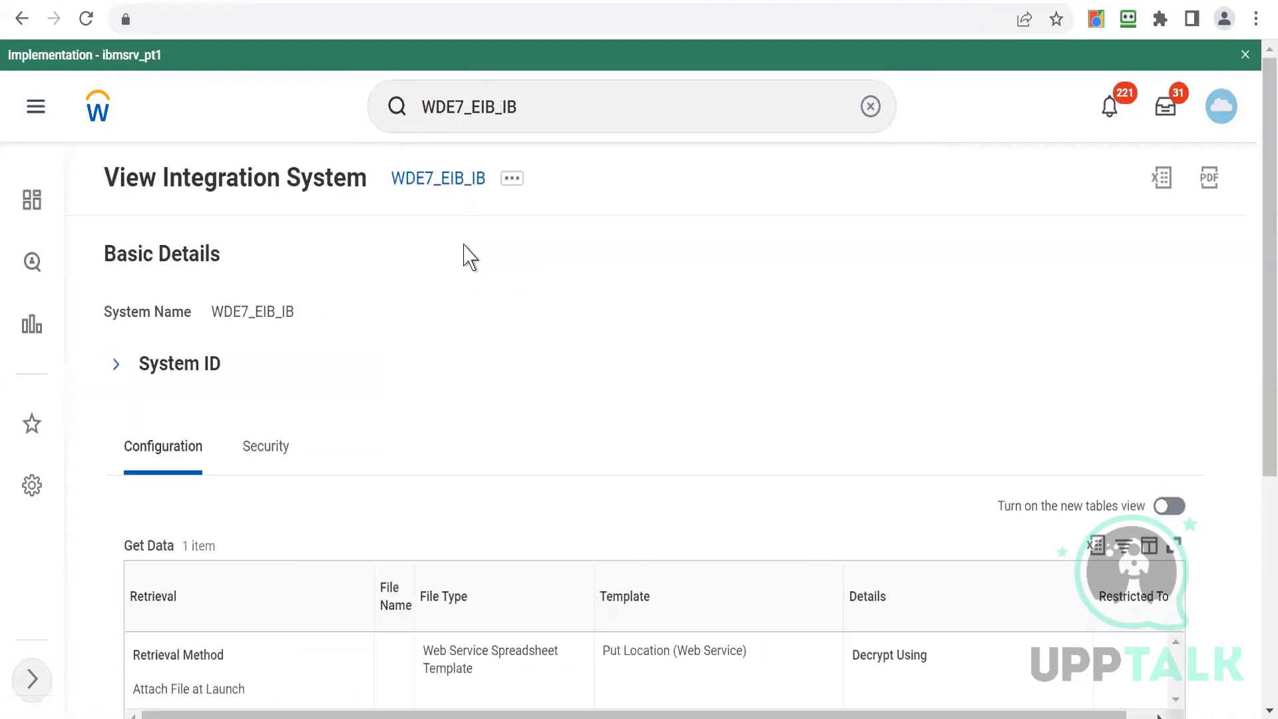
- Browse the integration system's related actions menu, then dismiss it
left_click(511, 186)
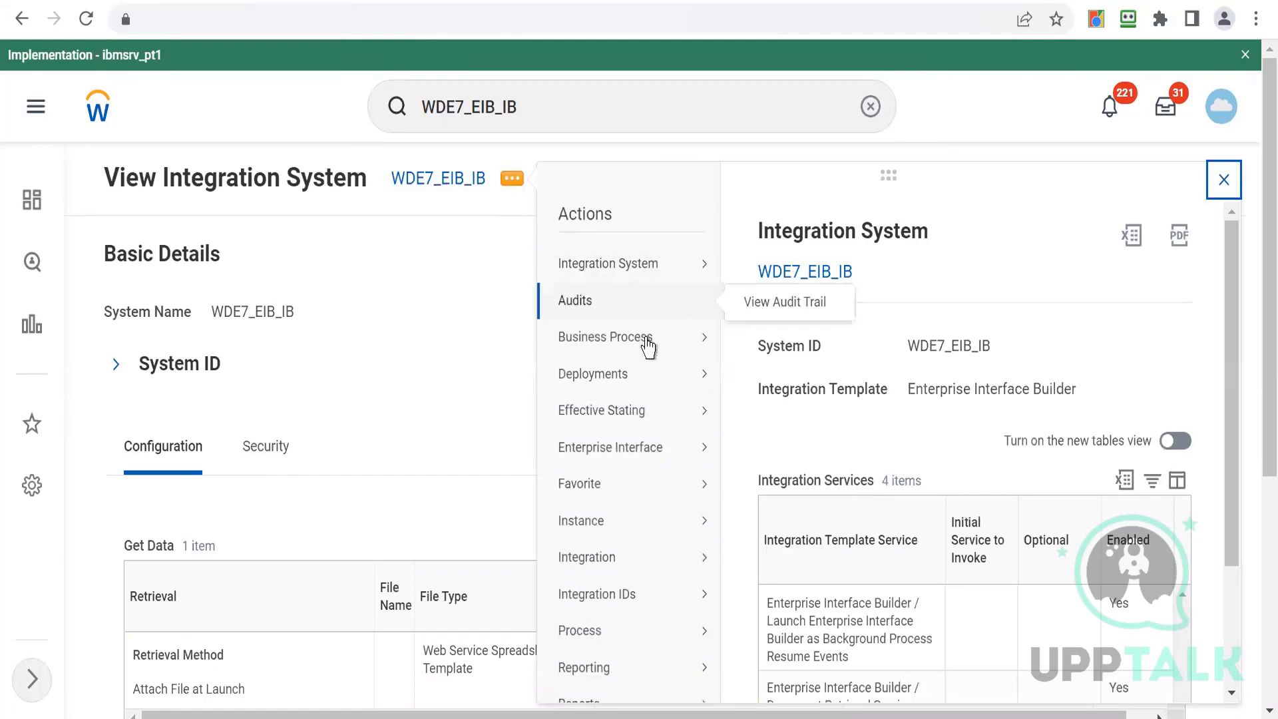
mouse_move(642, 340)
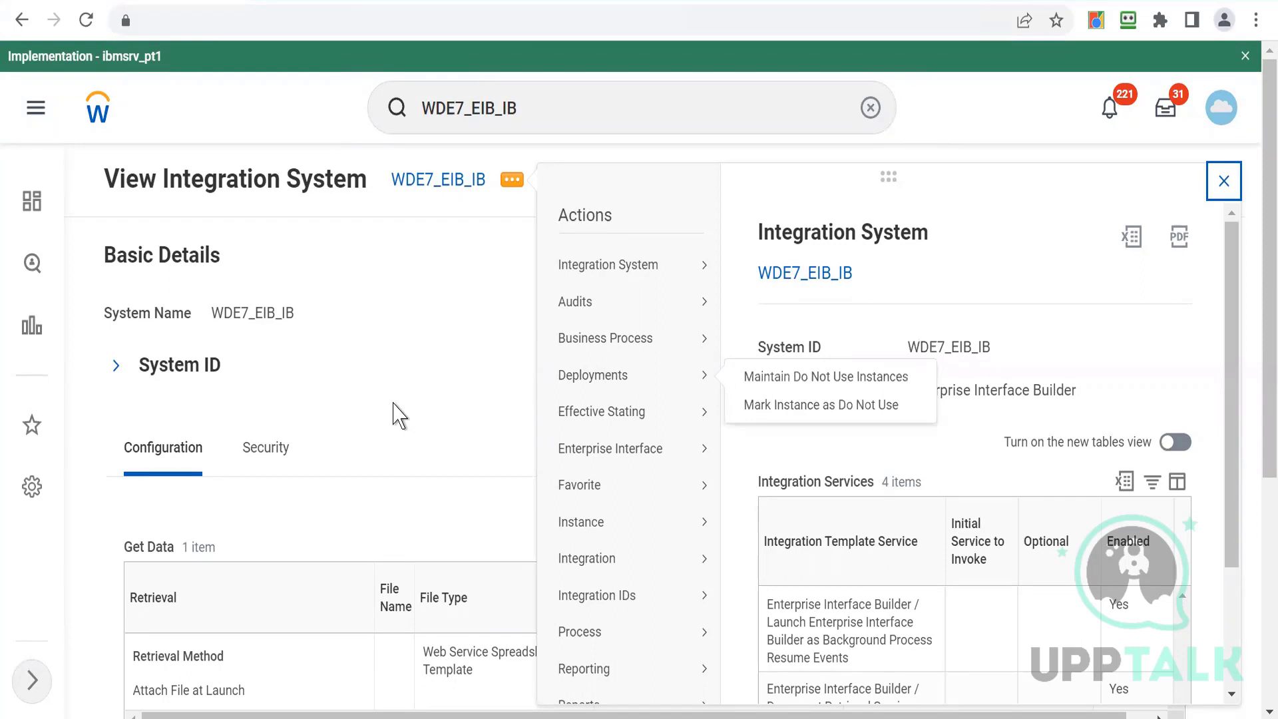
left_click(394, 405)
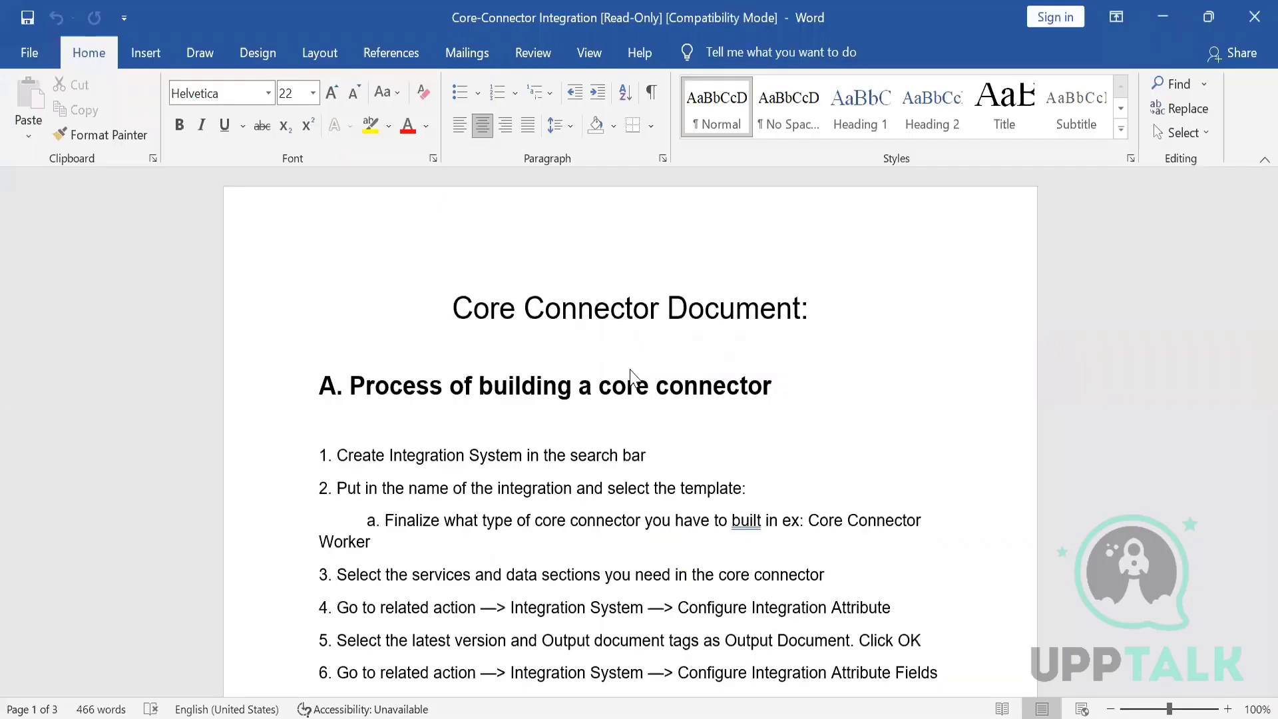
- Read through the core connector and document transformation process steps in the reference document
key("Down")
key("Down")
key("Down")
key("Down")
key("Down")
key("Down")
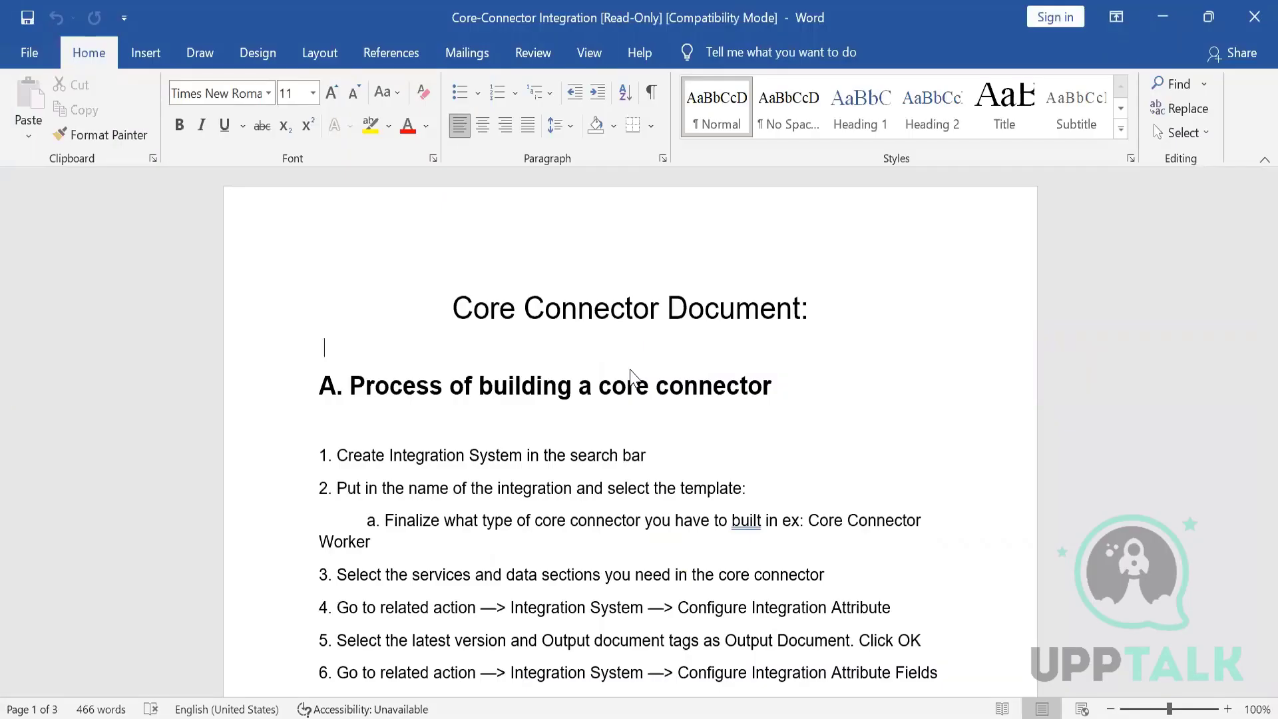
scroll(632, 371, "down", 1)
key("Down")
key("Down")
key("Down")
key("Down")
key("Down")
key("Down")
key("Down")
key("Down")
key("Down")
key("Down")
key("Down")
key("Down")
key("Down")
key("Down")
key("Down")
key("Down")
key("Down")
key("Down")
key("Down")
key("Down")
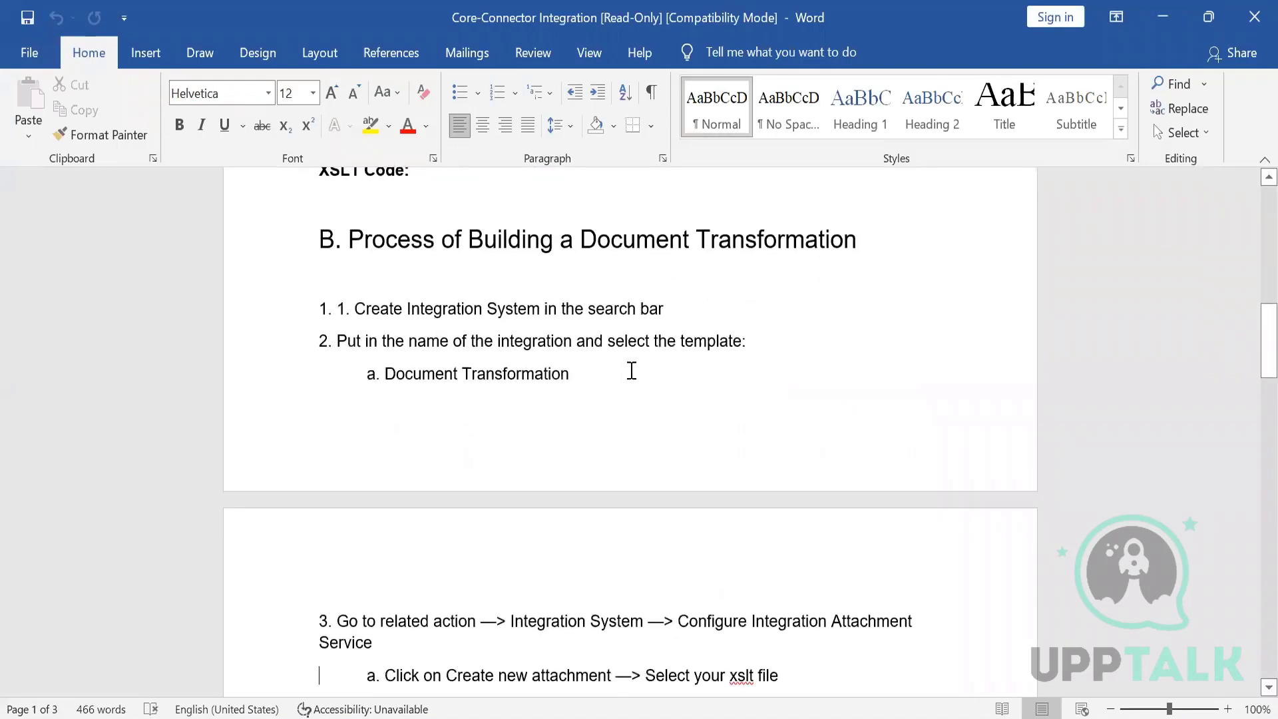
key("Down")
key("Down")
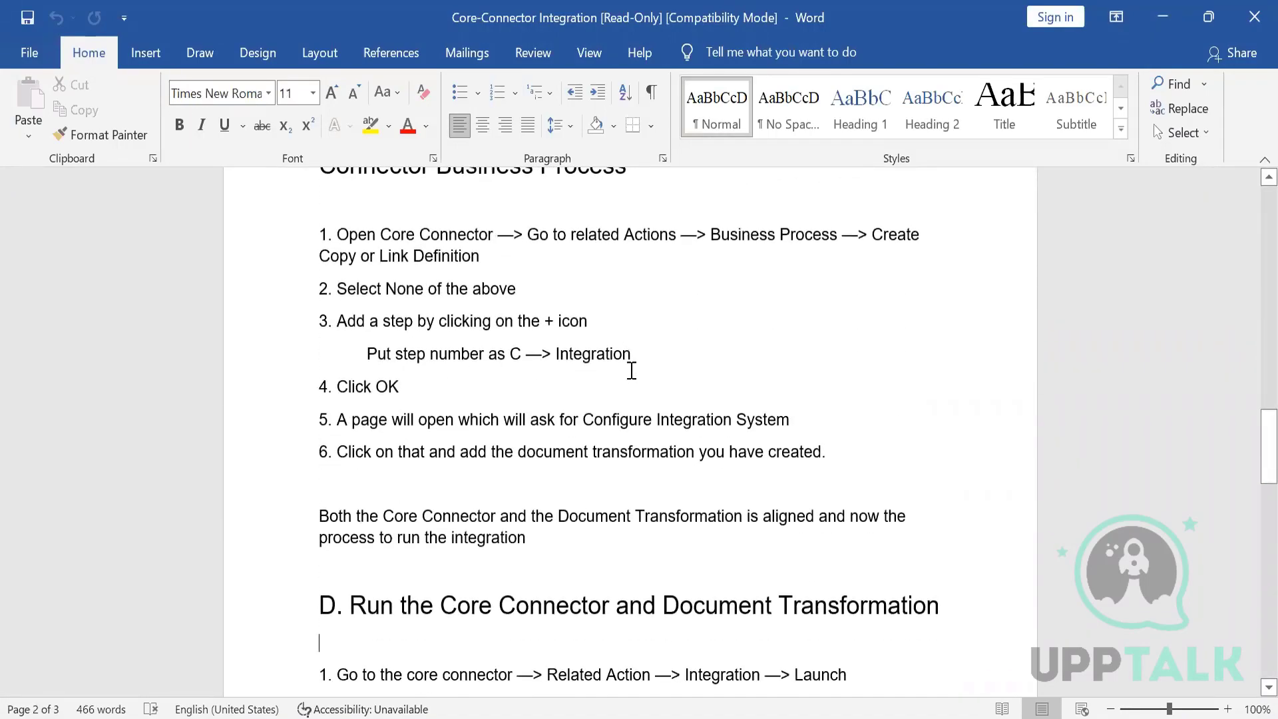
key("Up")
key("Up")
key("Up")
key("Up")
key("Up")
key("Up")
key("Up")
key("Up")
key("Up")
key("Up")
key("Up")
key("Up")
key("Up")
key("Up")
key("Up")
key("Up")
key("Up")
key("Up")
key("Up")
key("Up")
key("Up")
key("Up")
key("Up")
key("Up")
key("Up")
key("Up")
key("Up")
key("Up")
key("Up")
key("Up")
key("Up")
key("Up")
key("Up")
key("Up")
key("Up")
key("Up")
key("Up")
key("Up")
key("Up")
key("Up")
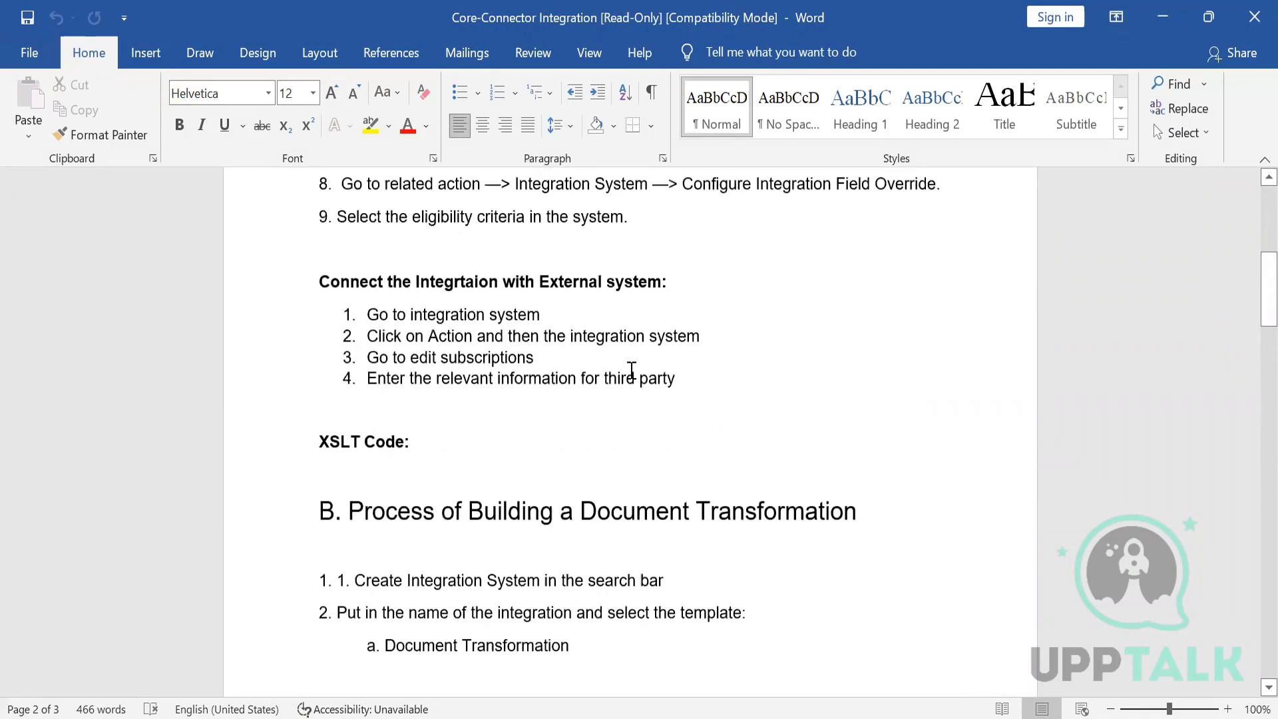
key("Up")
key("Up")
key("Up")
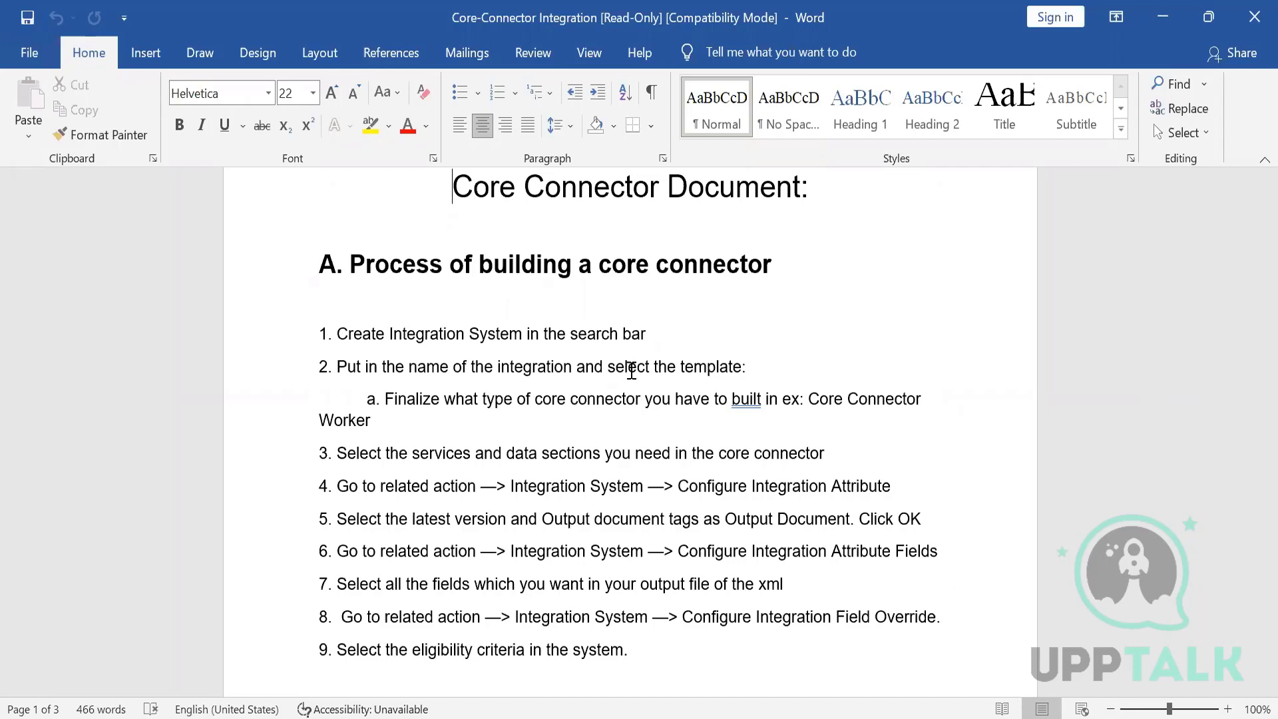
- Switch to the browser and open the Create Integration System task from the search
left_click(771, 715)
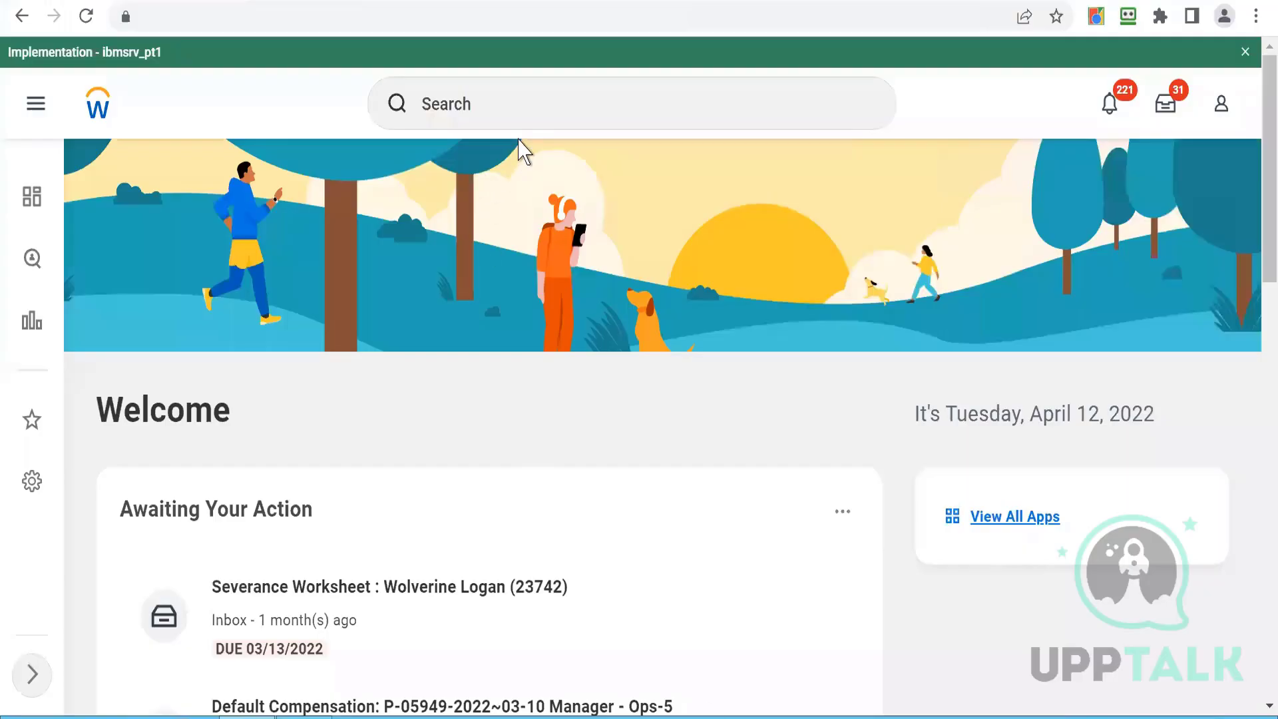
left_click(504, 110)
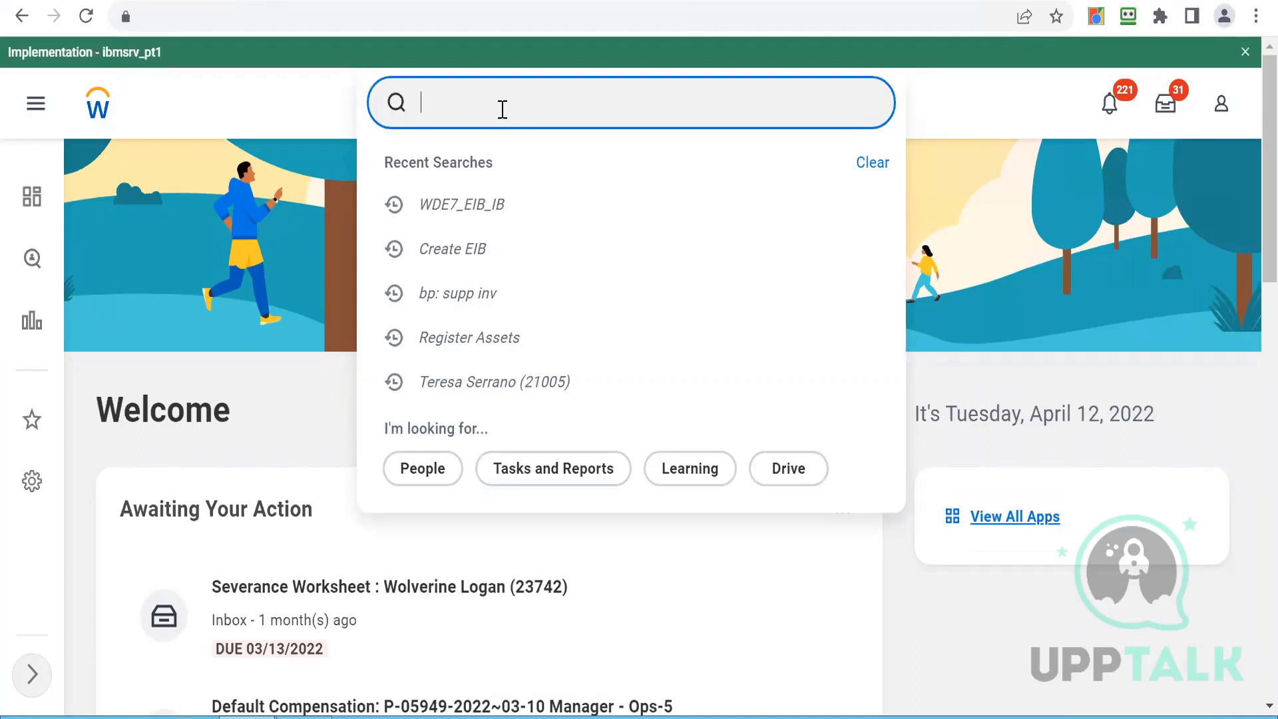
type("Cre")
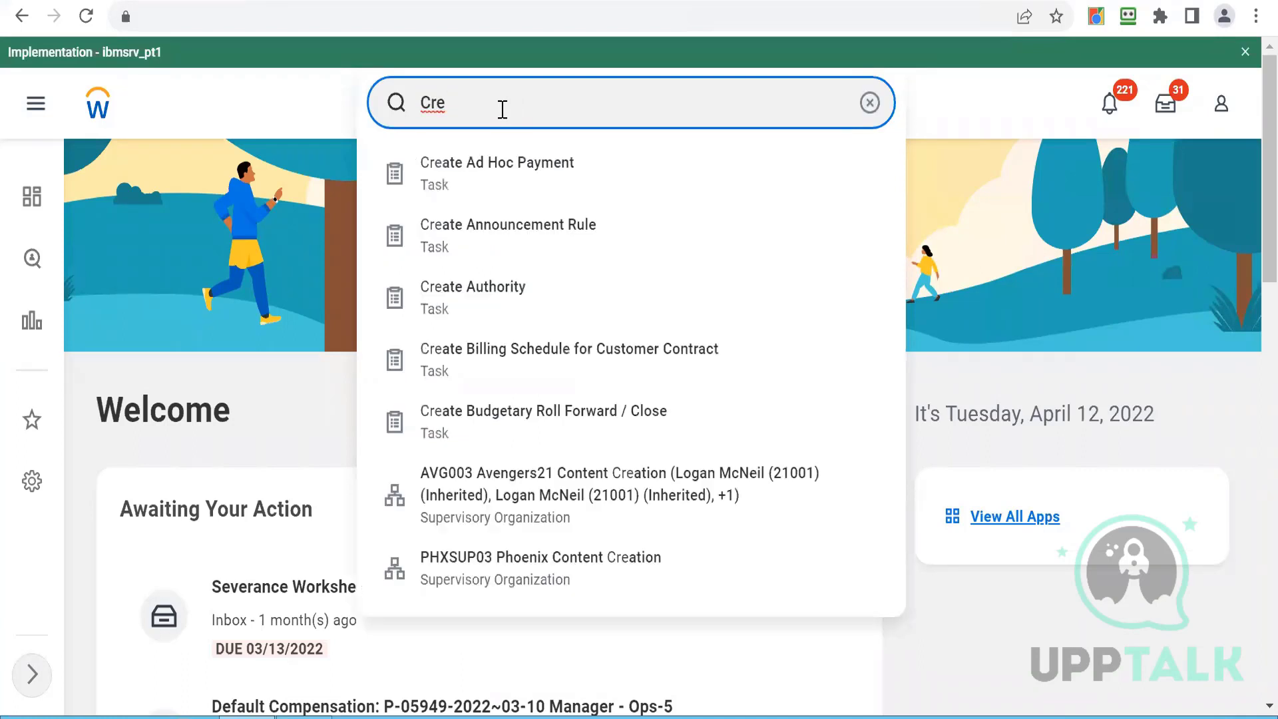
type(" int sys")
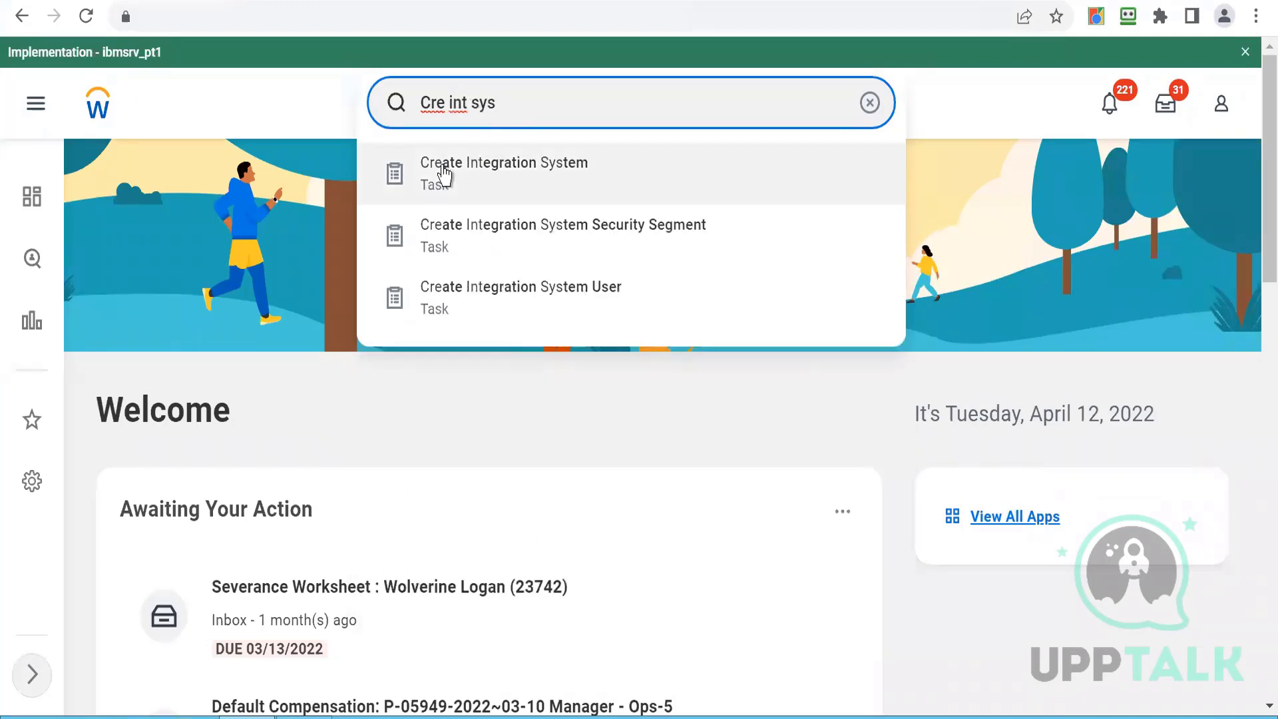
left_click(444, 177)
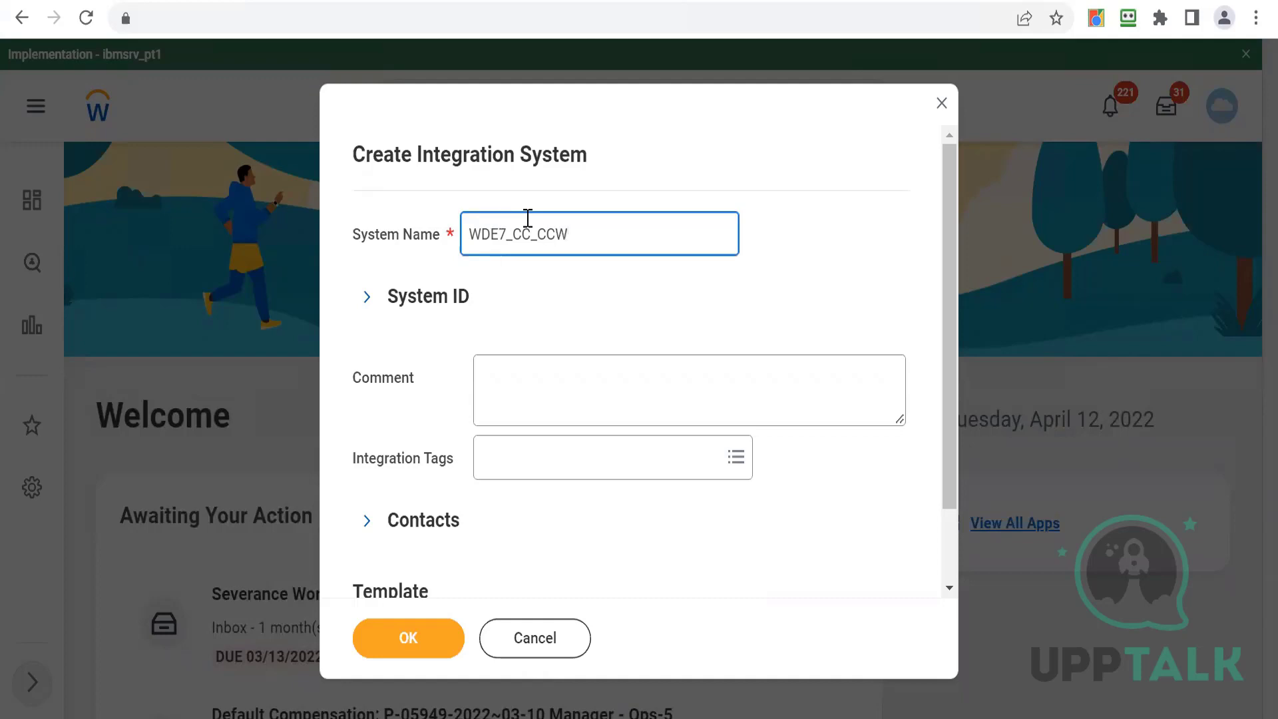
- Browse the list of all integration templates for the new system WDE7_CC_CCW
left_click_drag(536, 233, 573, 233)
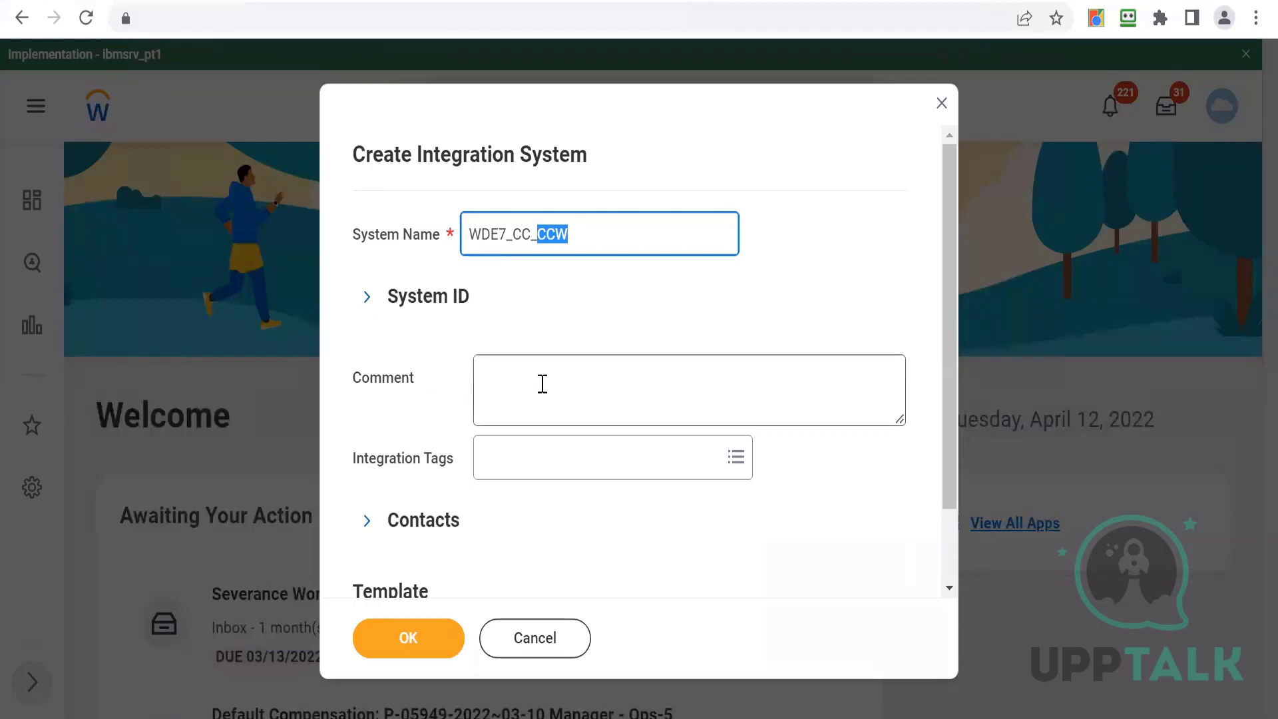
left_click(650, 359)
left_click_drag(954, 326, 955, 416)
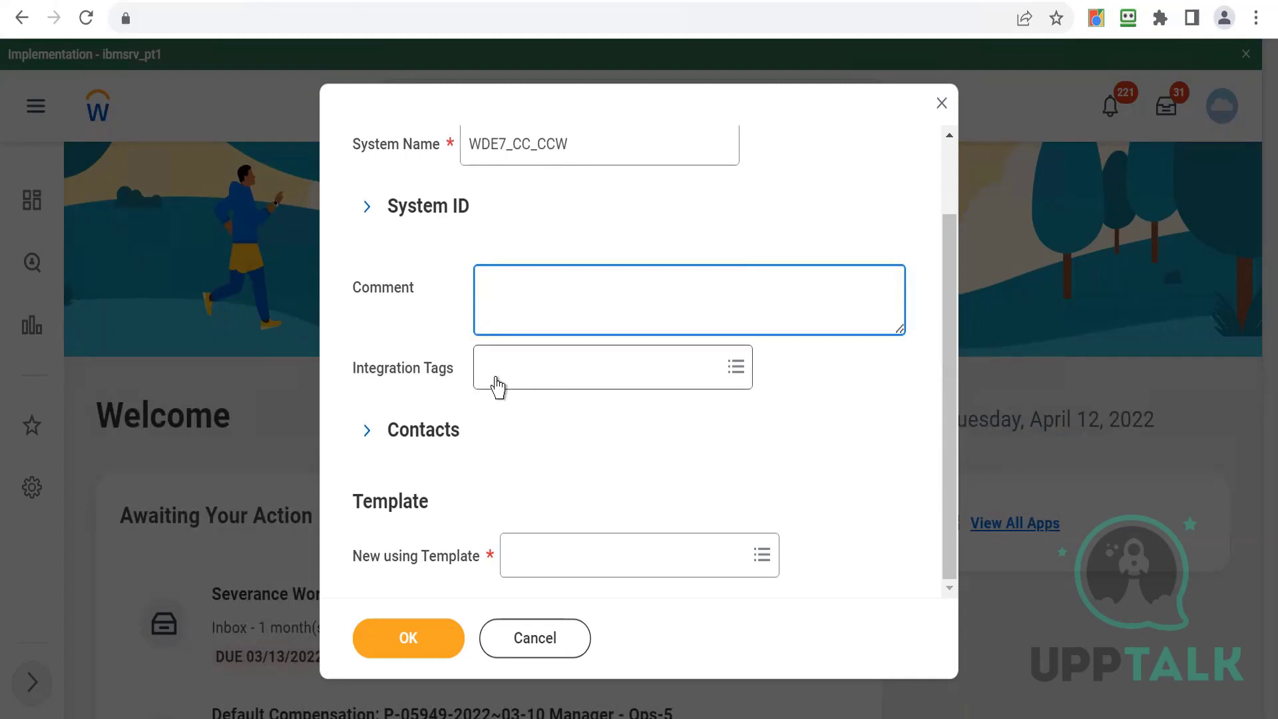
left_click(531, 572)
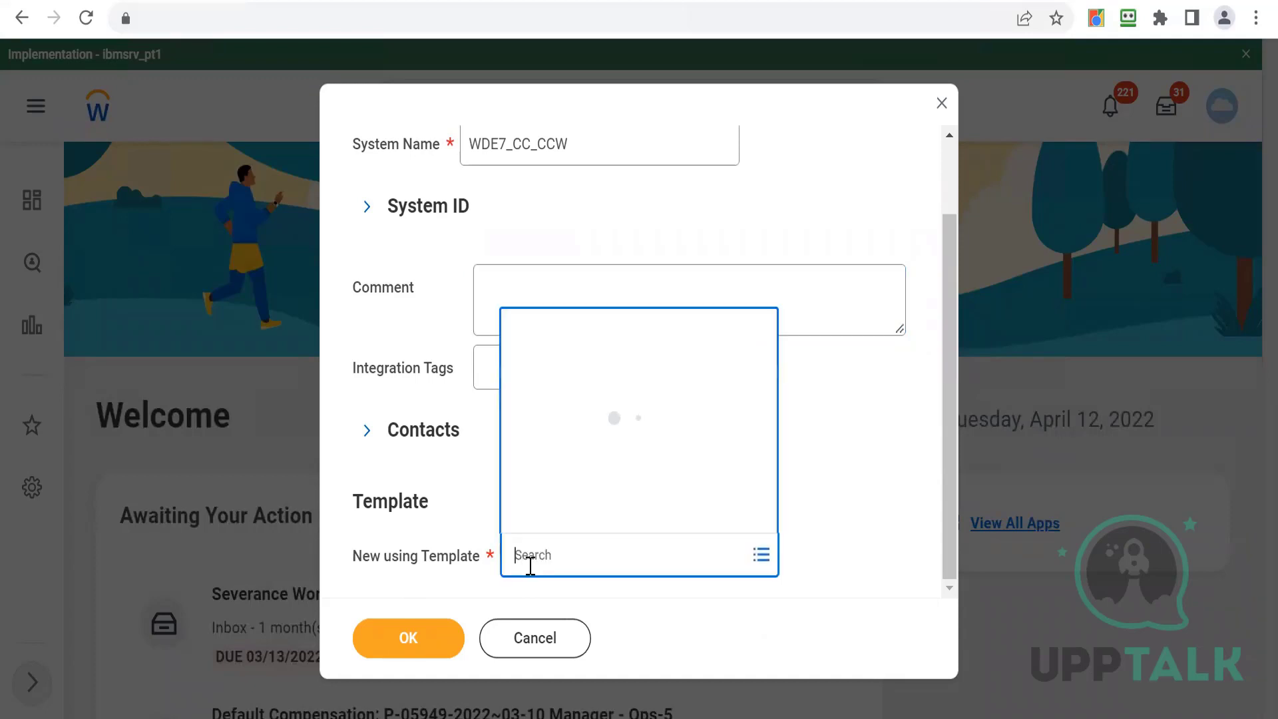
left_click(559, 516)
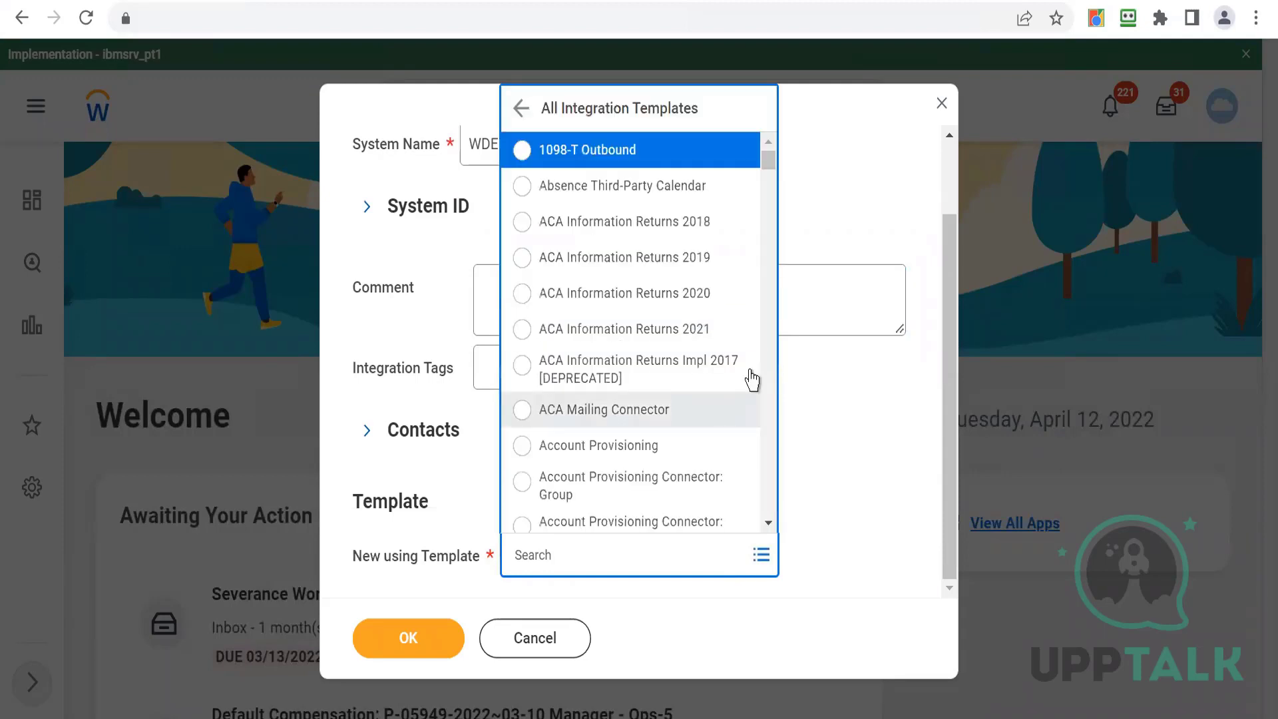
left_click(771, 195)
left_click(770, 195)
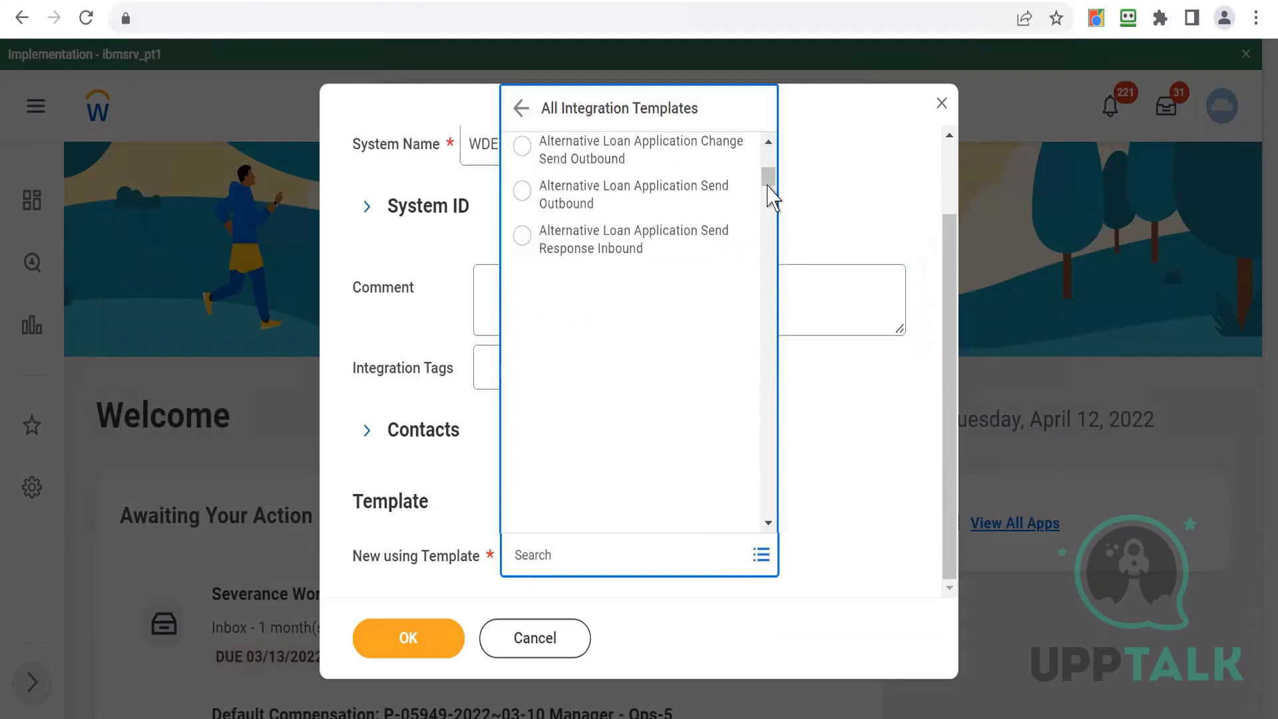
left_click(552, 547)
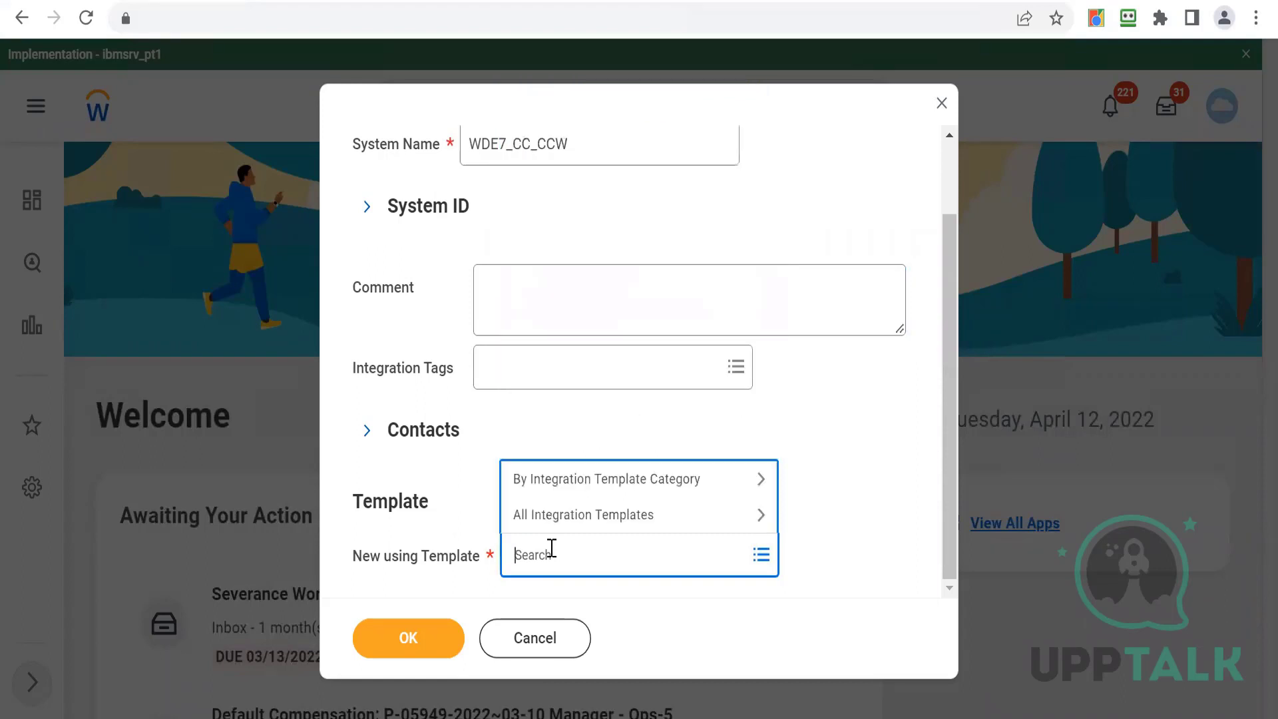
type("cor econnectoor wo")
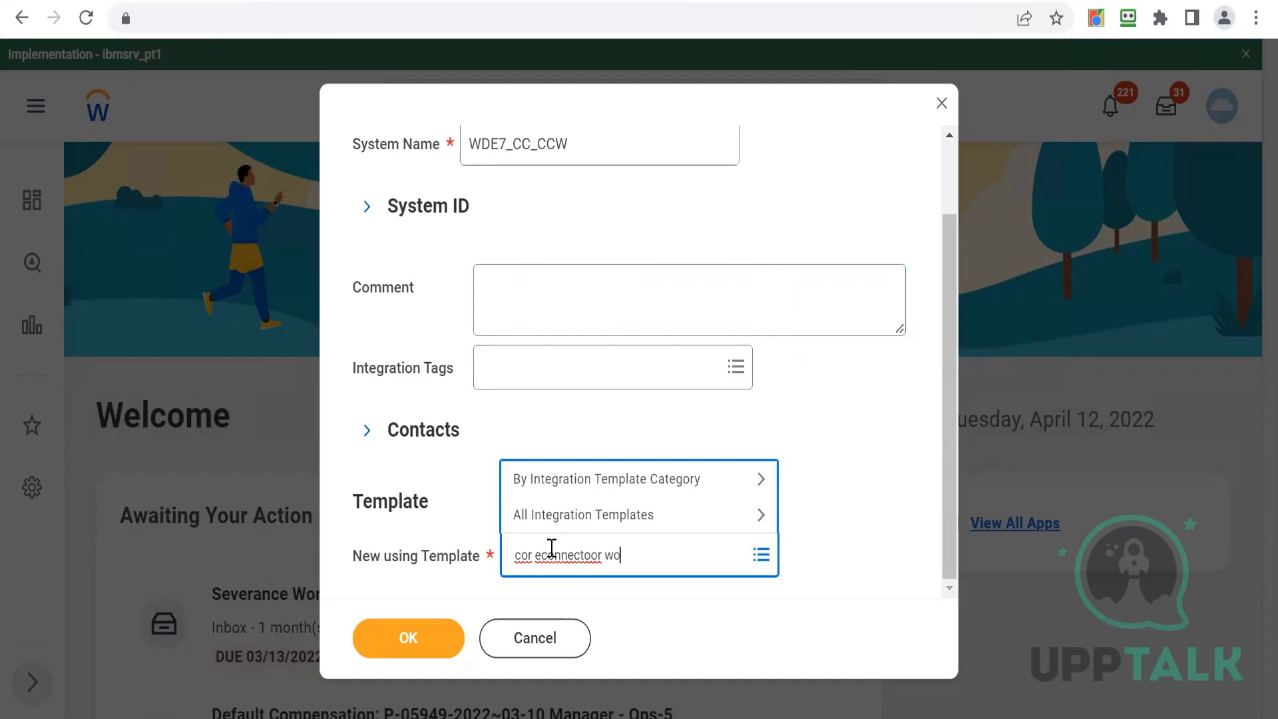
type("rker")
key("Return")
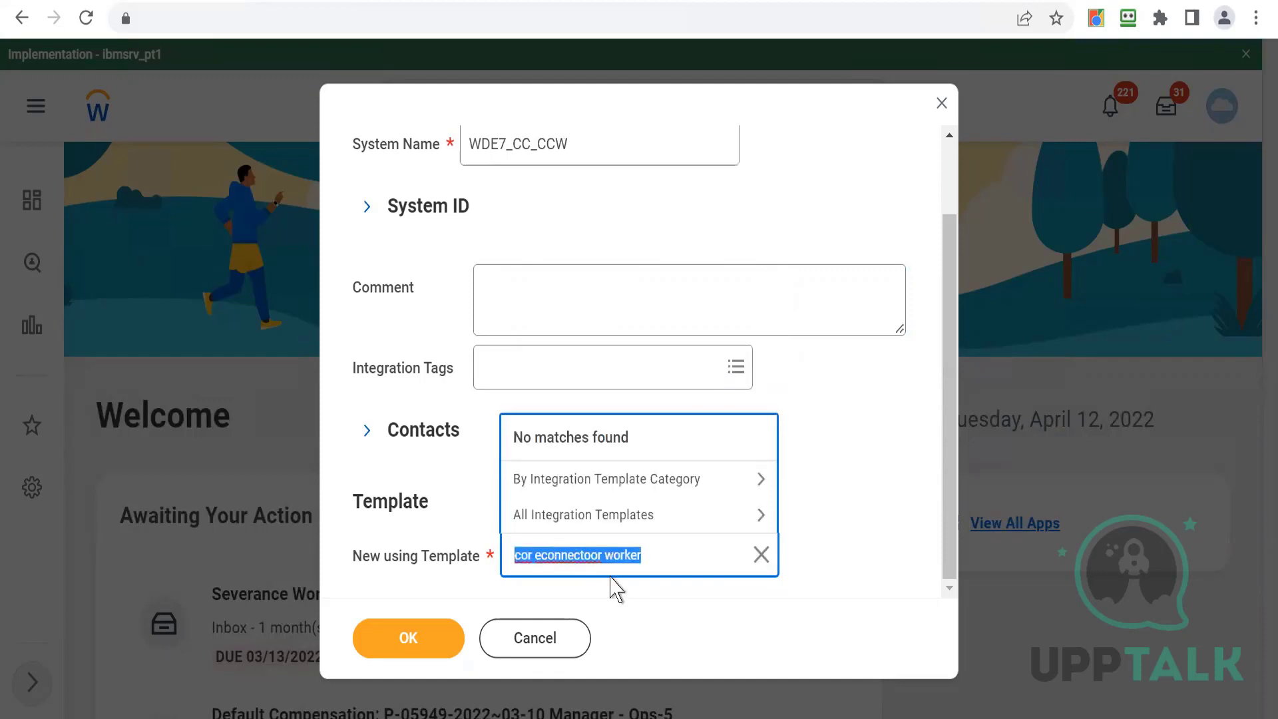
key("BackSpace")
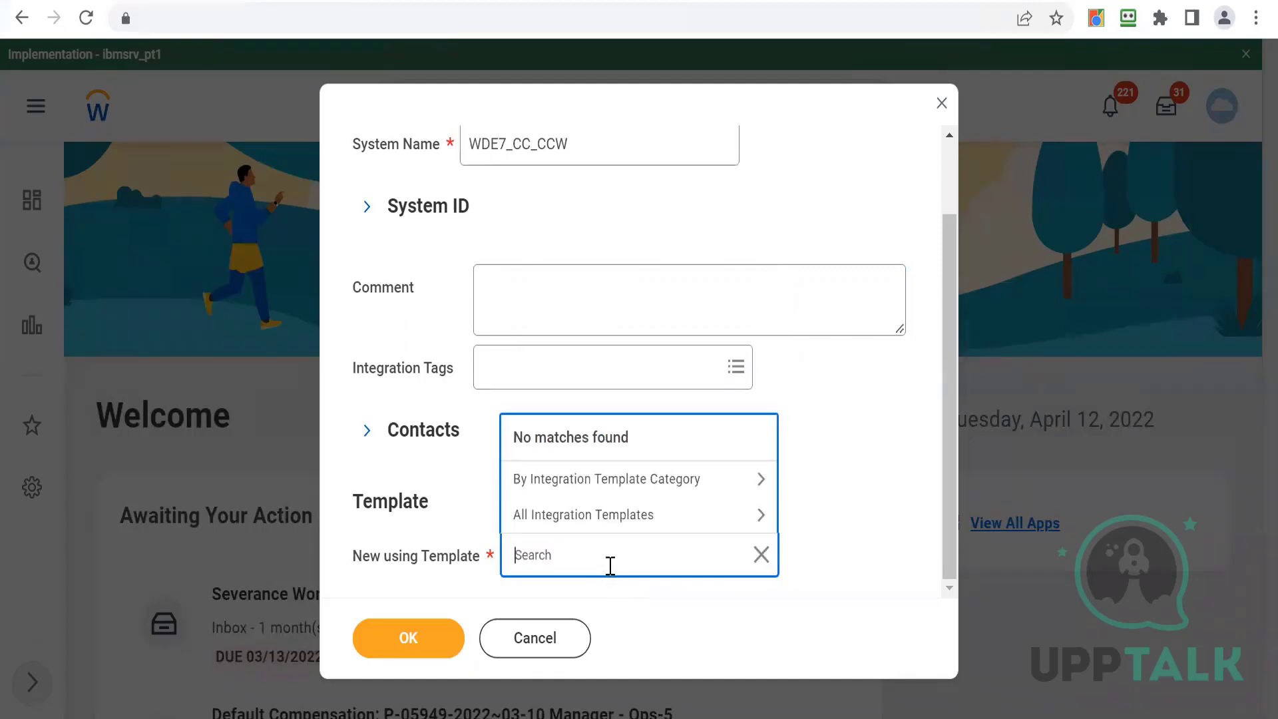
- Select the Core Connector: Worker template and confirm creating the integration system
type("Core connec wo")
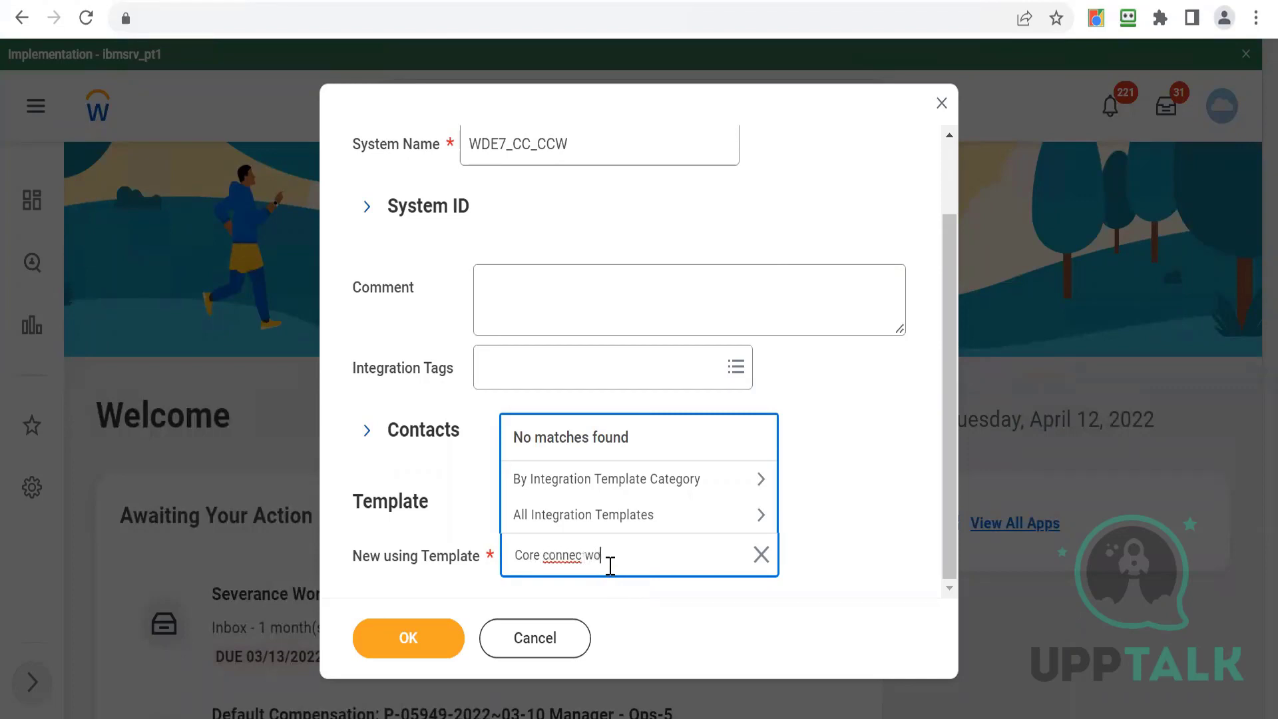
type("rker")
key("Return")
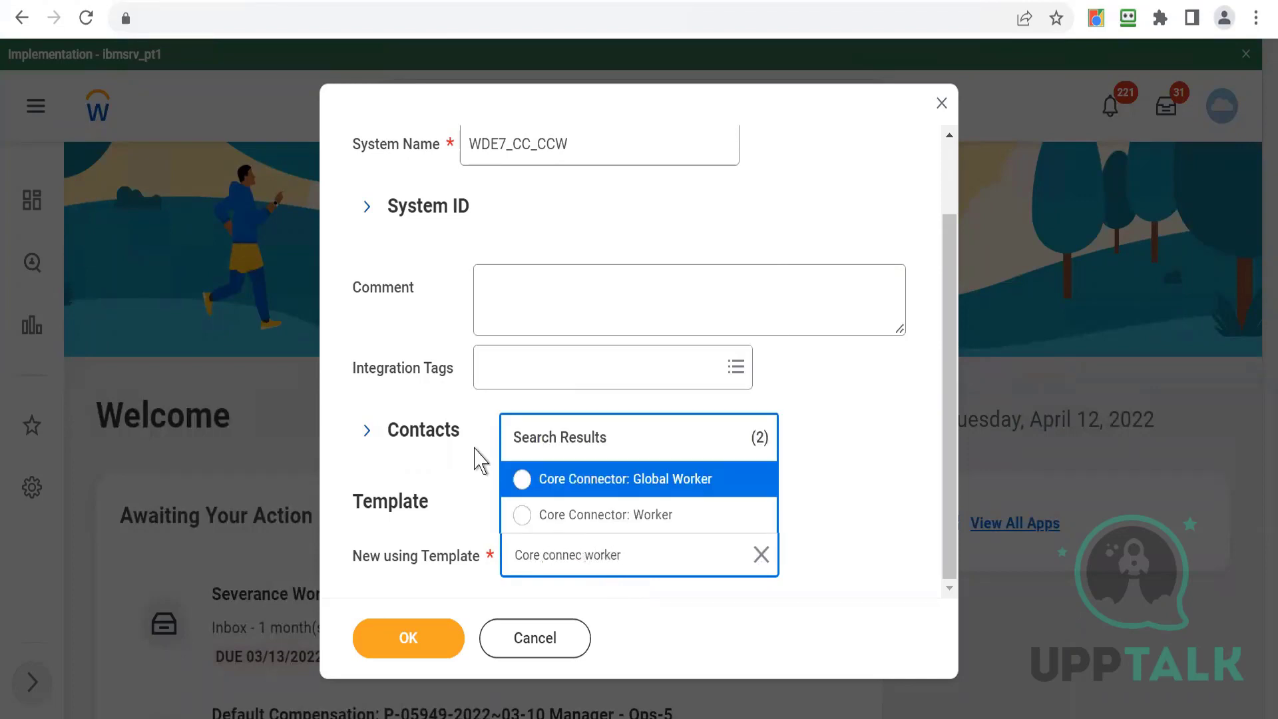
left_click(523, 518)
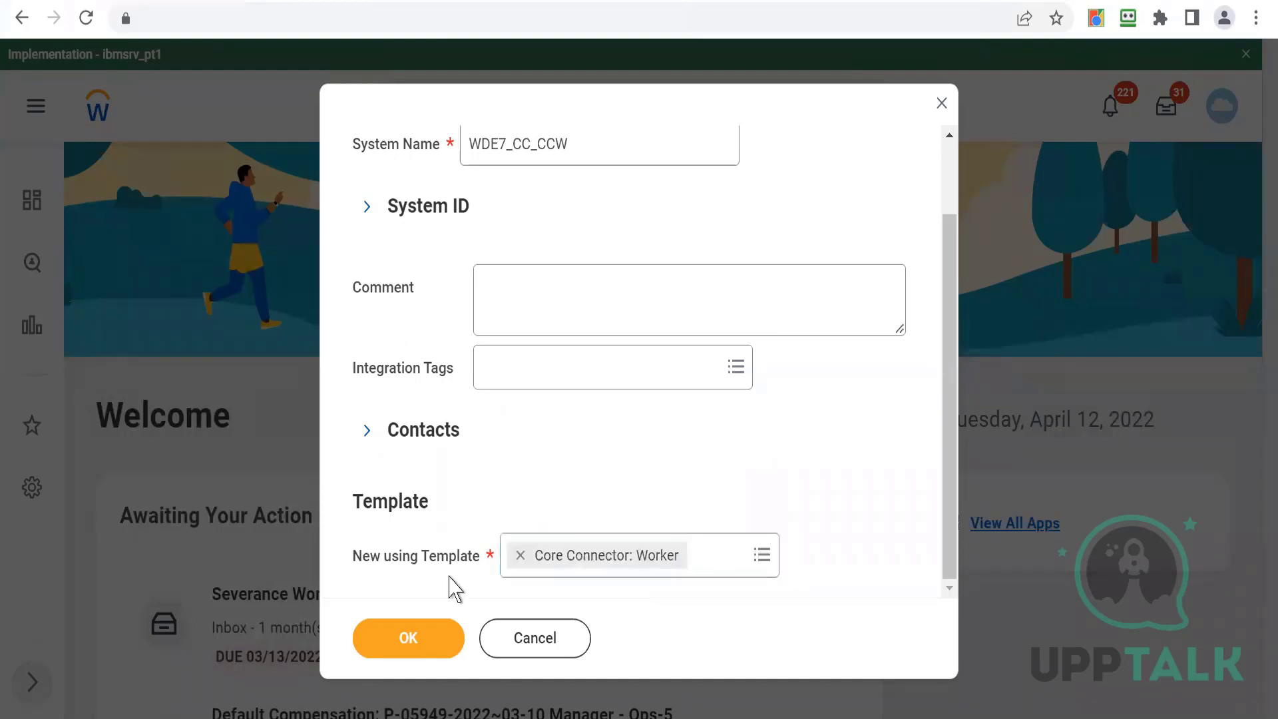
left_click(379, 638)
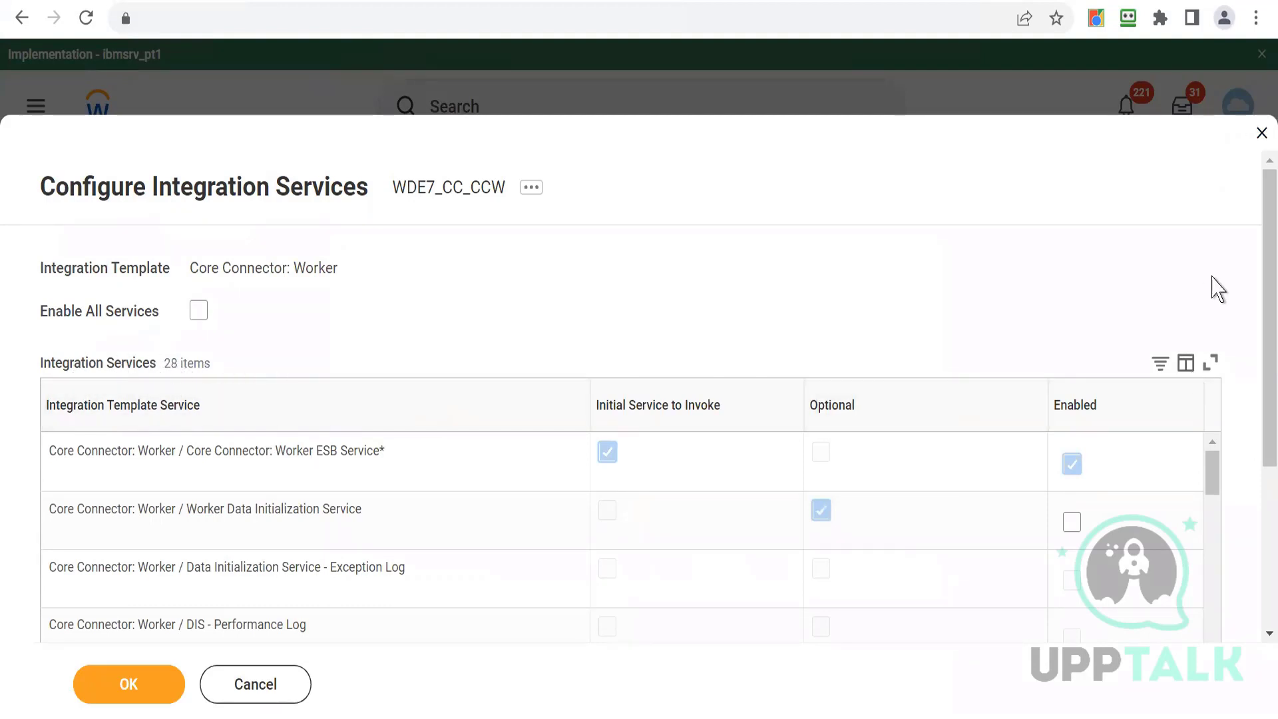
- Review the integration services listed for the Core Connector: Worker template
scroll(1252, 227, "down", 1)
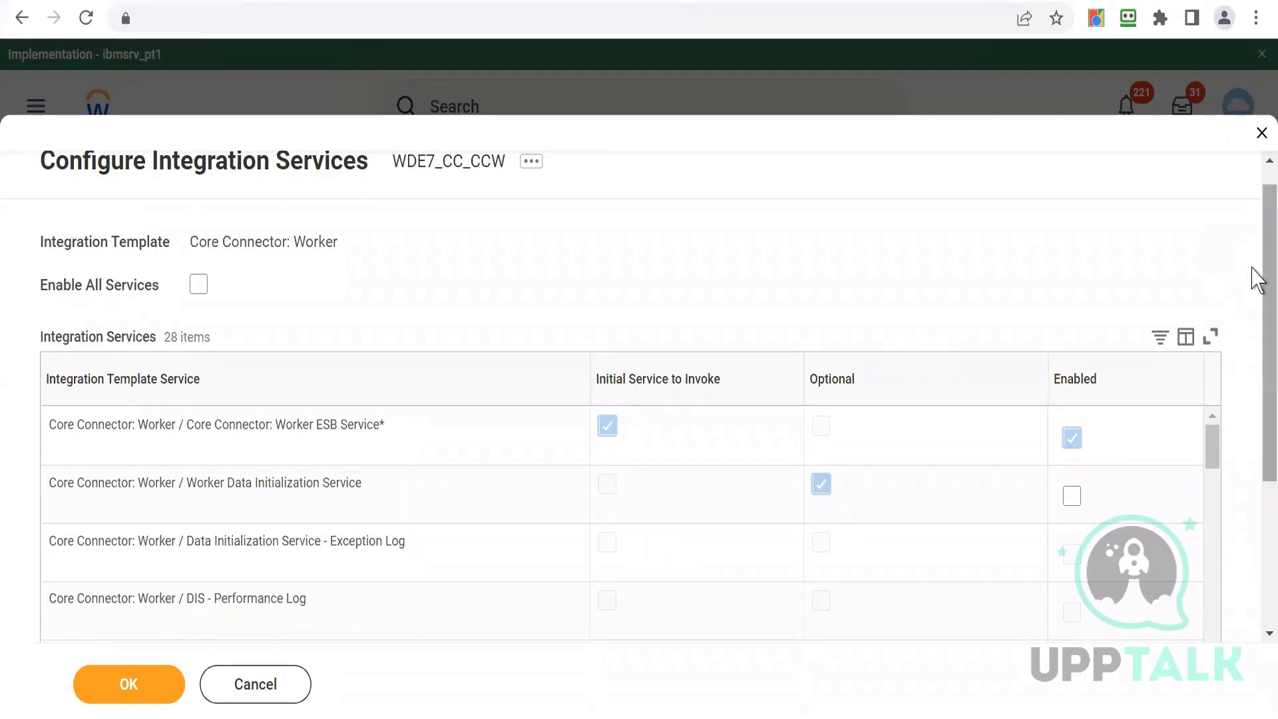
left_click_drag(1253, 270, 1253, 293)
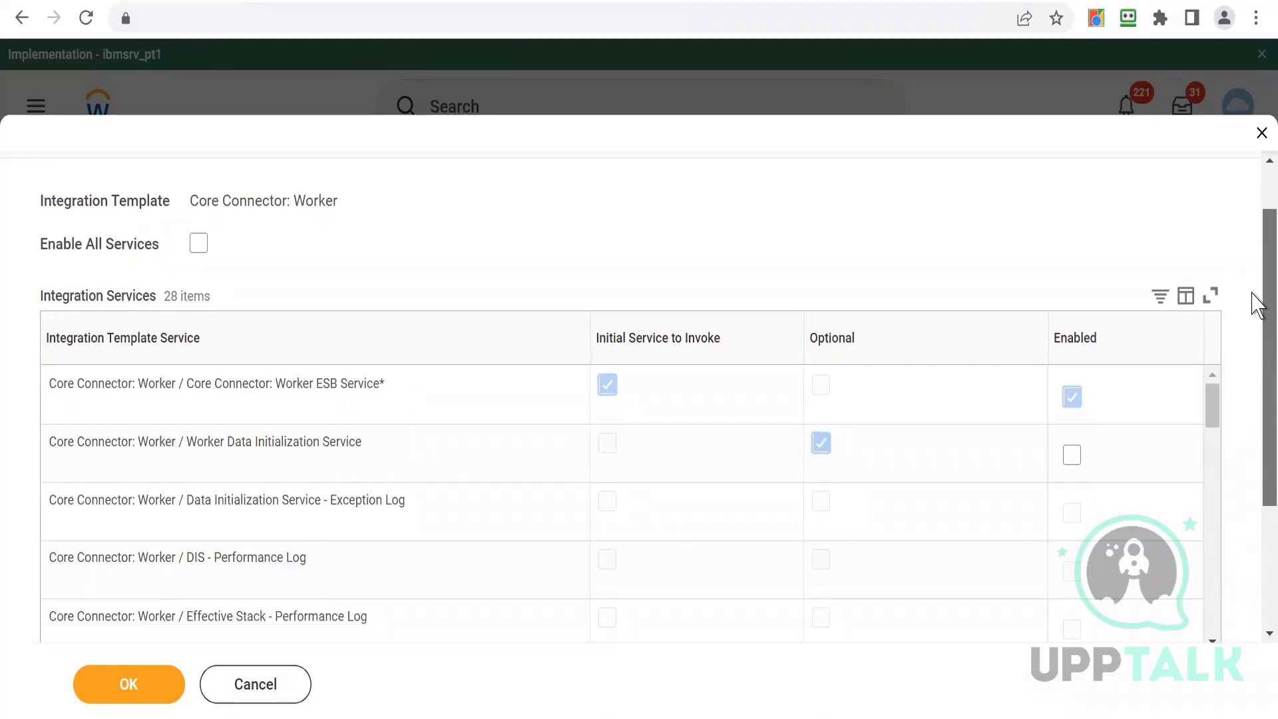
left_click_drag(1252, 293, 1252, 348)
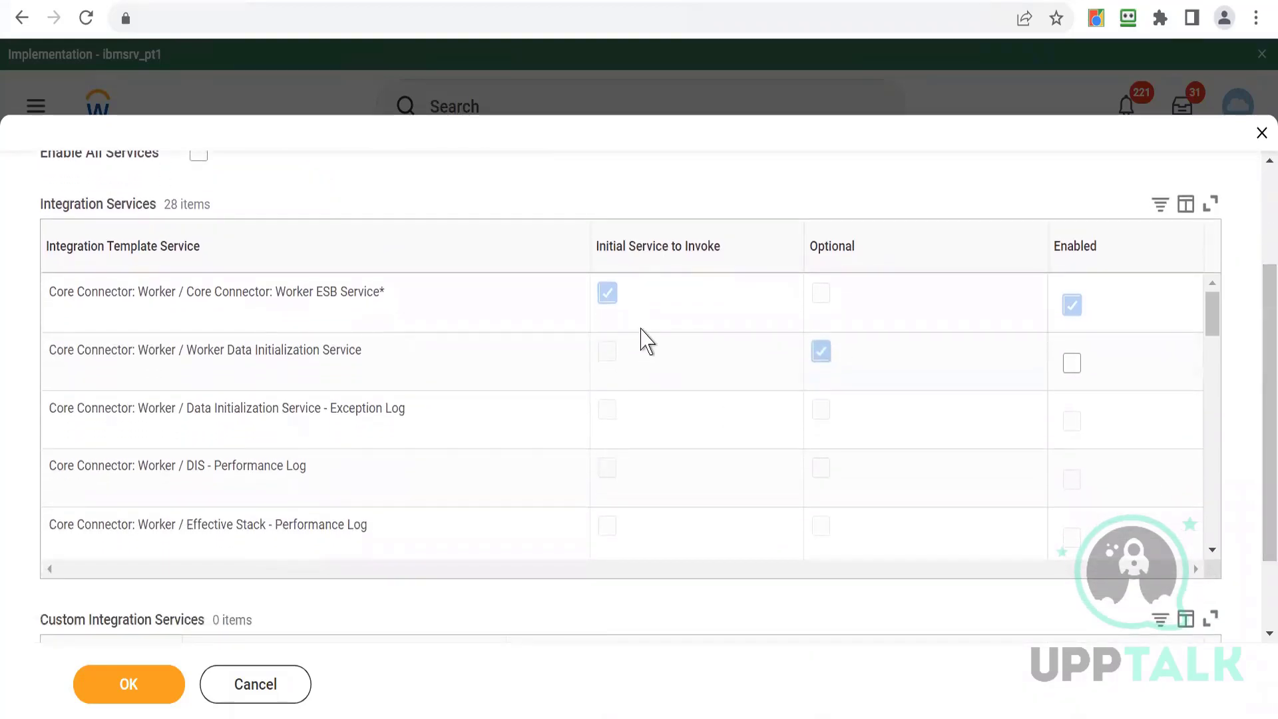
left_click_drag(243, 299, 418, 300)
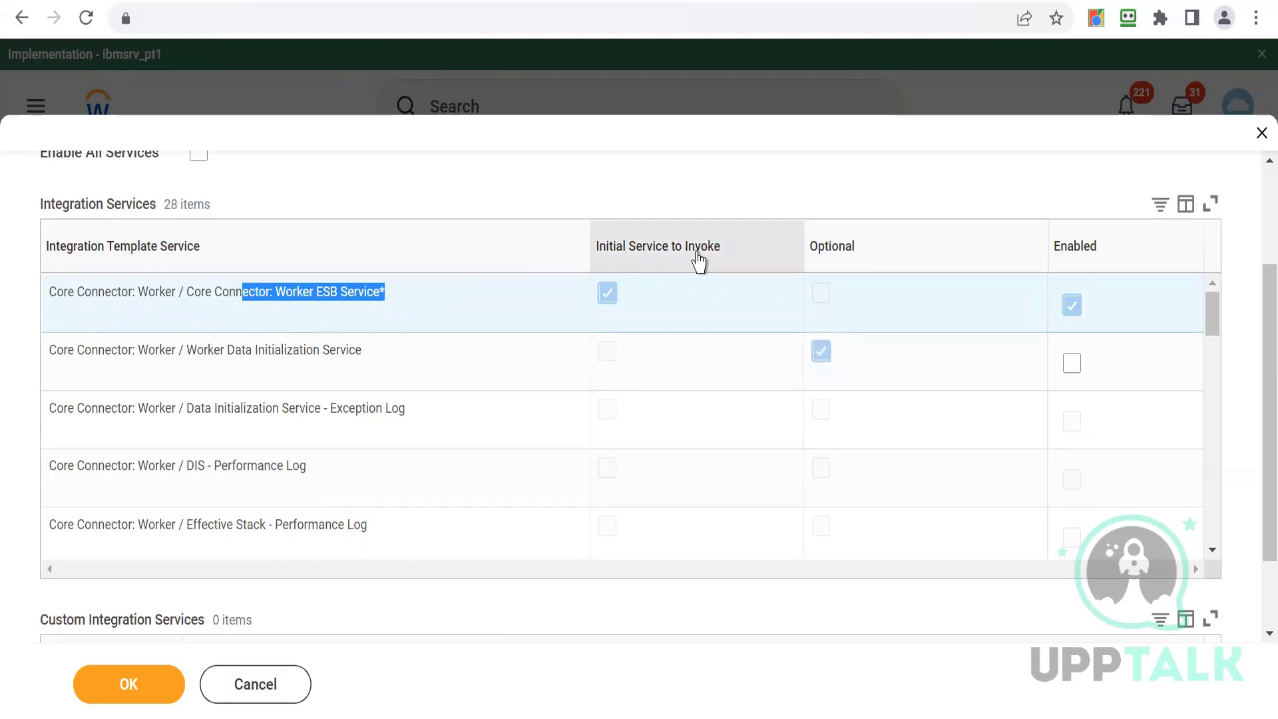
left_click(266, 292)
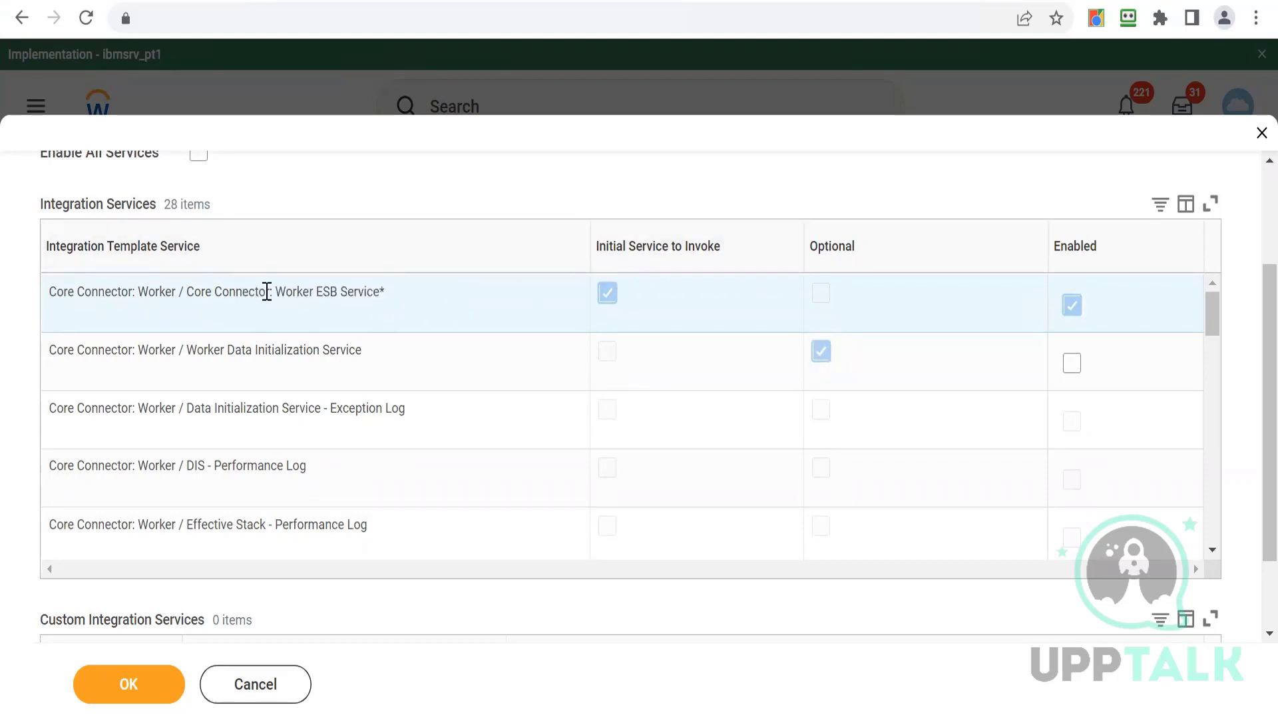
left_click_drag(276, 292, 393, 303)
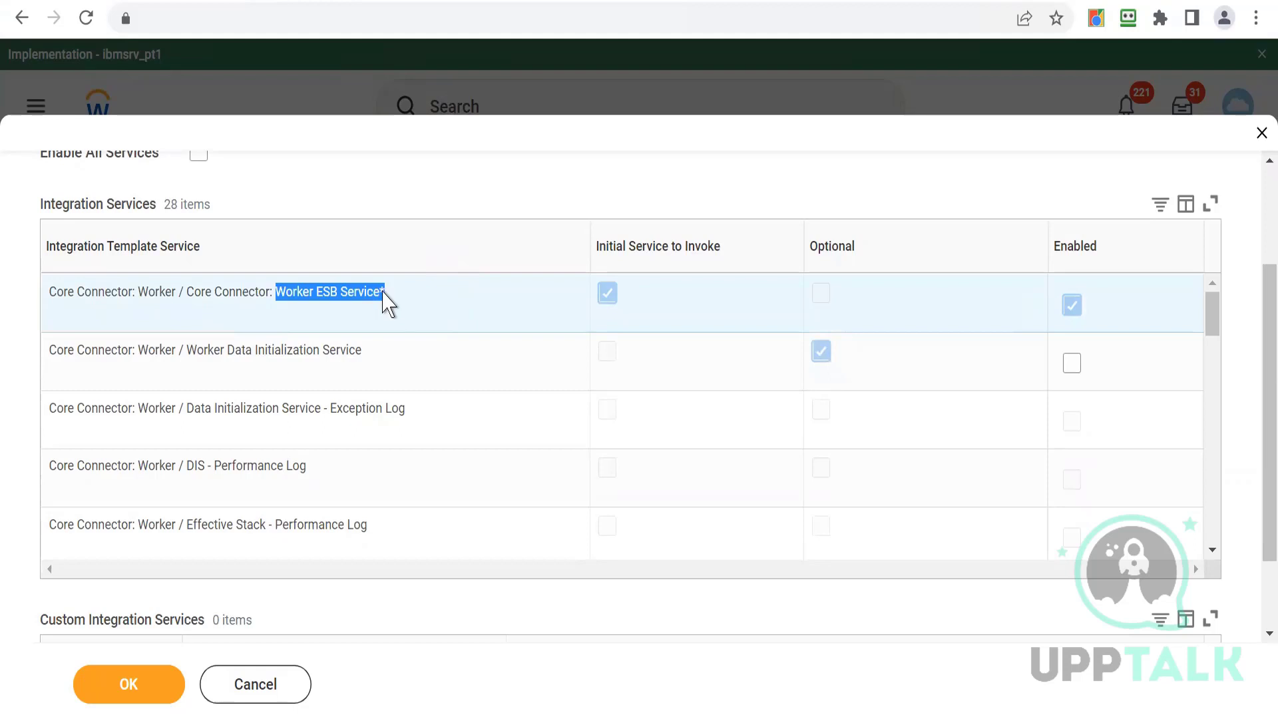
double_click(325, 298)
triple_click(302, 294)
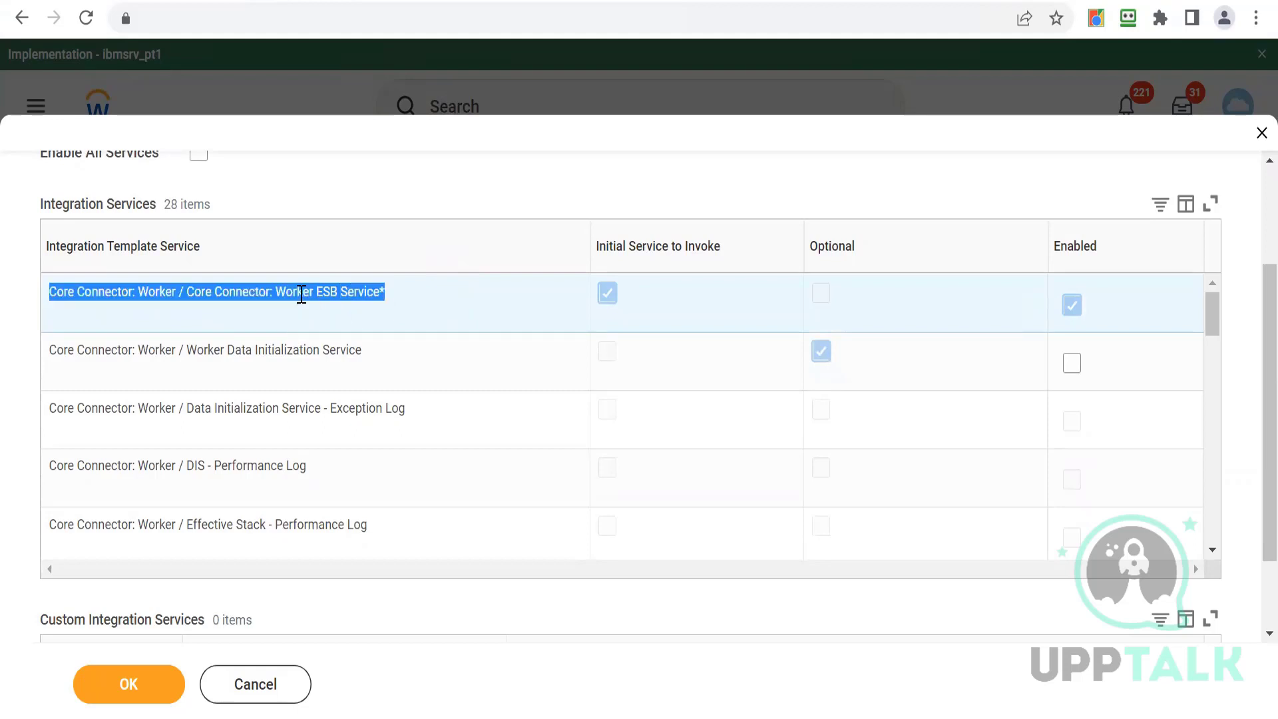
left_click(302, 294)
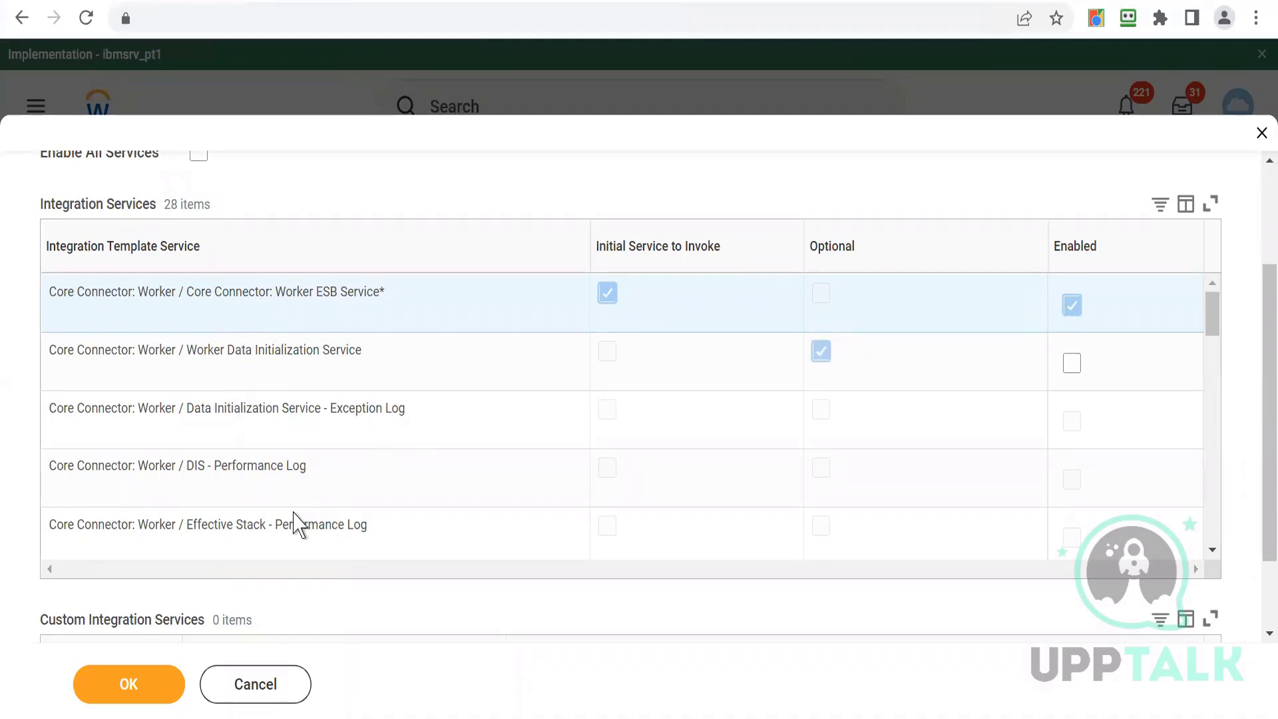
left_click(1212, 550)
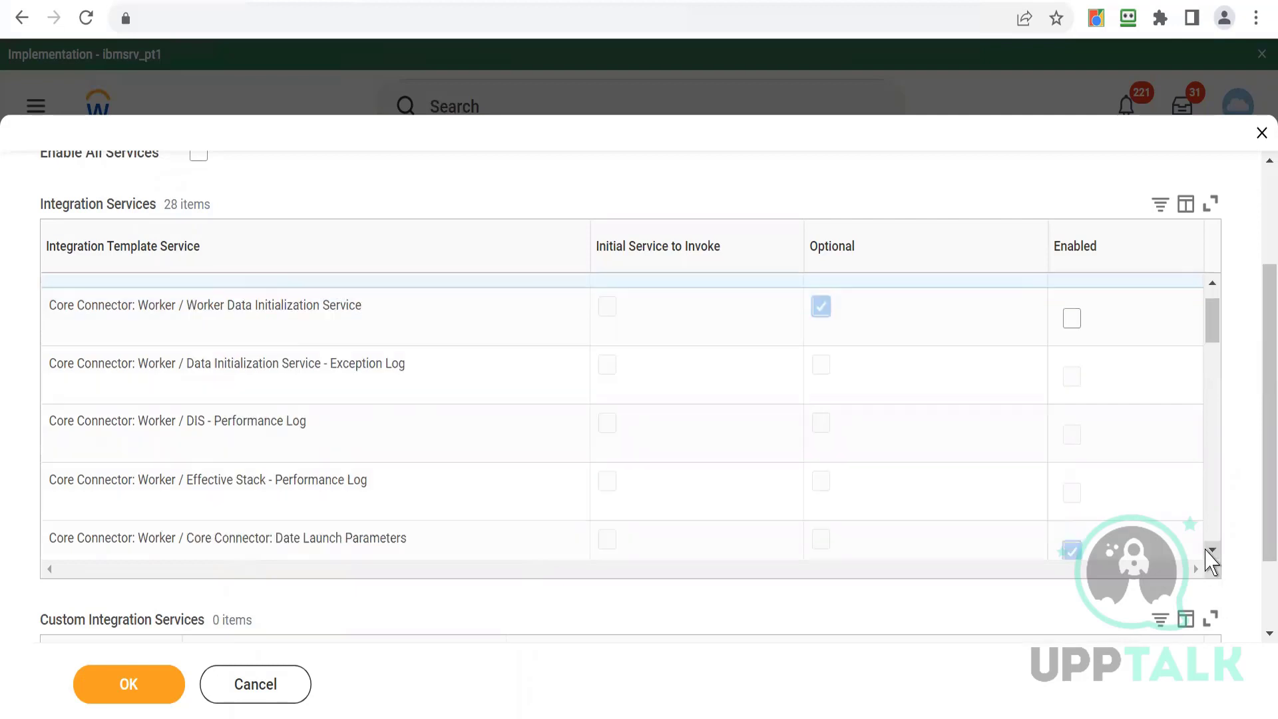
left_click(1212, 549)
left_click(1211, 550)
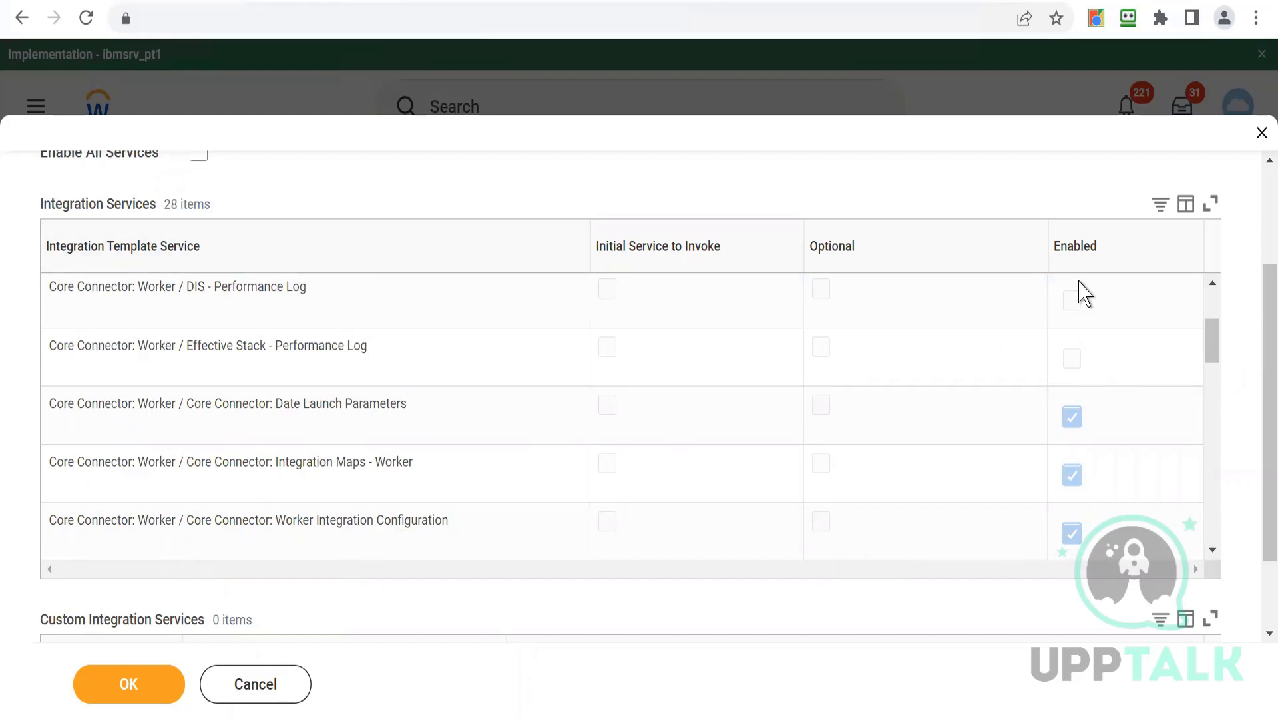
left_click(1212, 284)
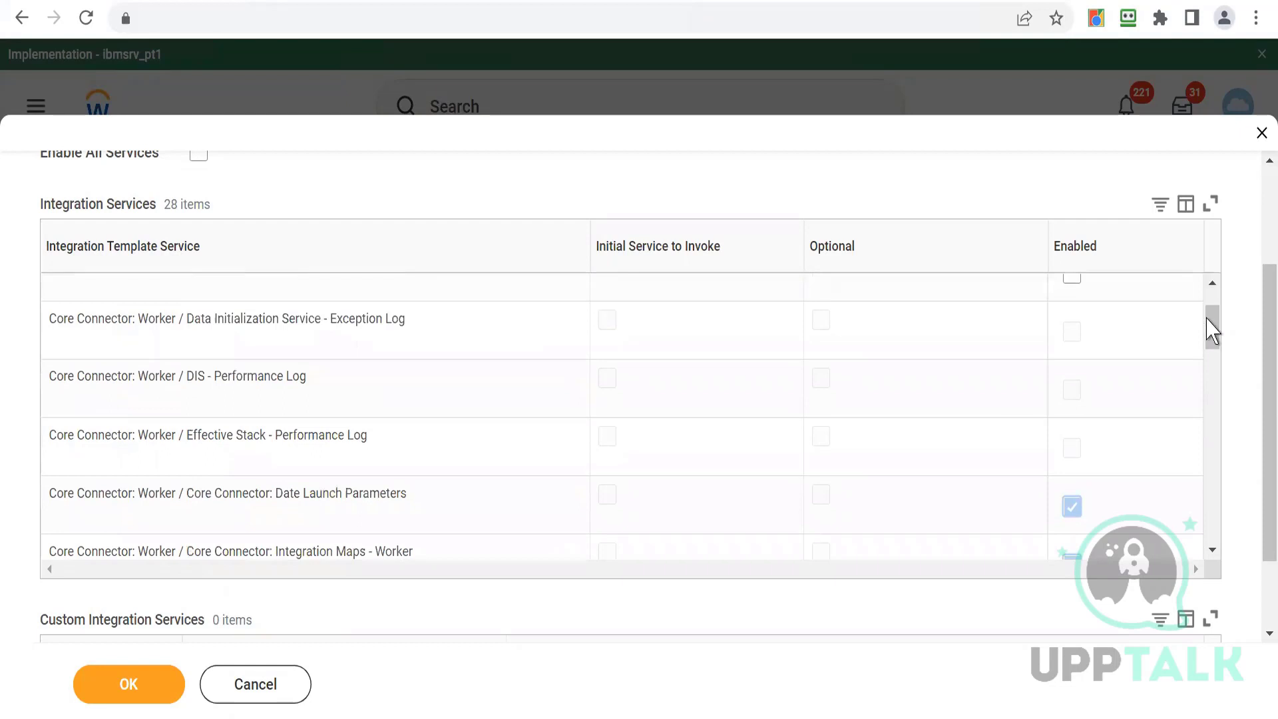
left_click_drag(1209, 305, 1215, 372)
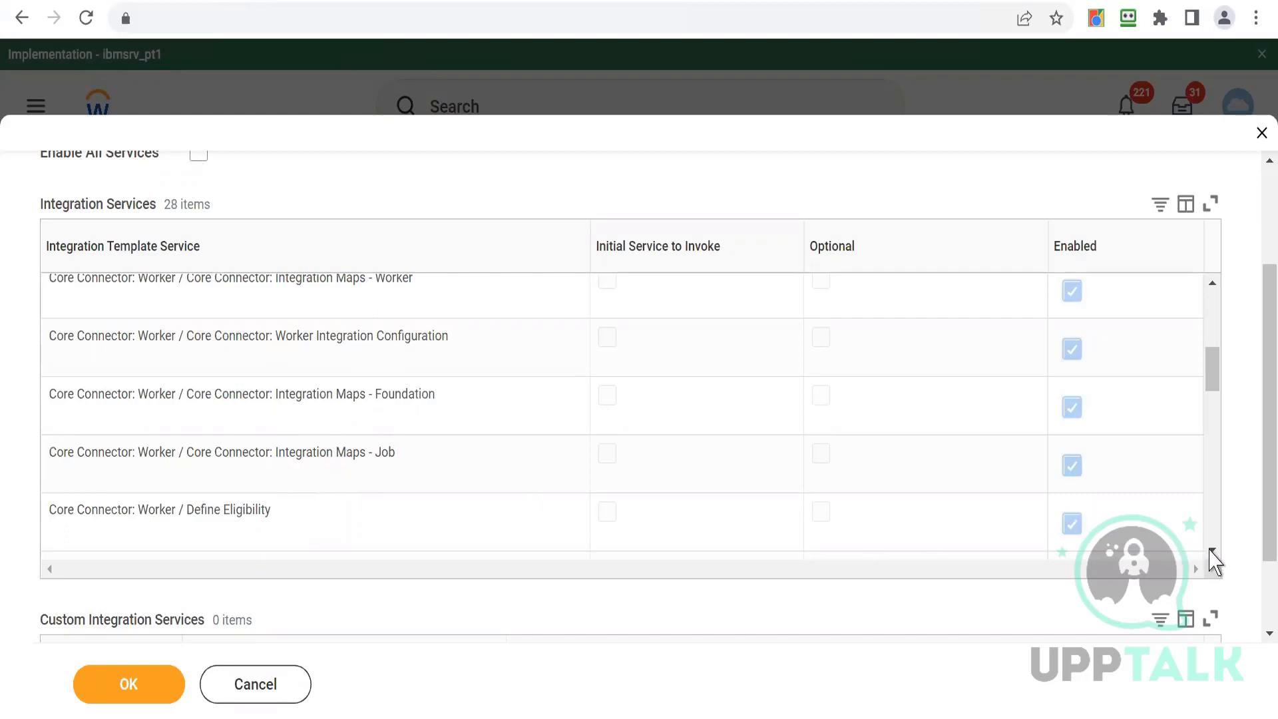
- Enable the Worker Profile Photo and Worker Personal Data Section Fields services in the integration services list
left_click(1212, 551)
left_click(1212, 552)
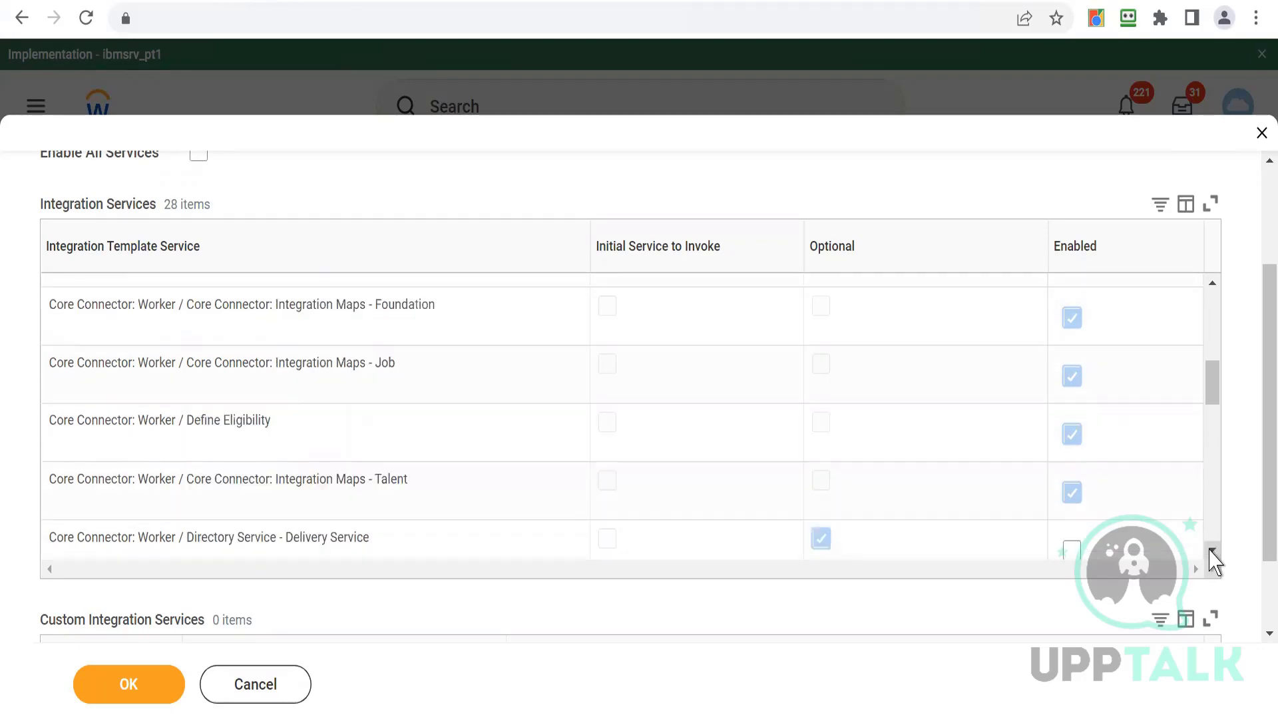
left_click(1212, 551)
left_click(1212, 552)
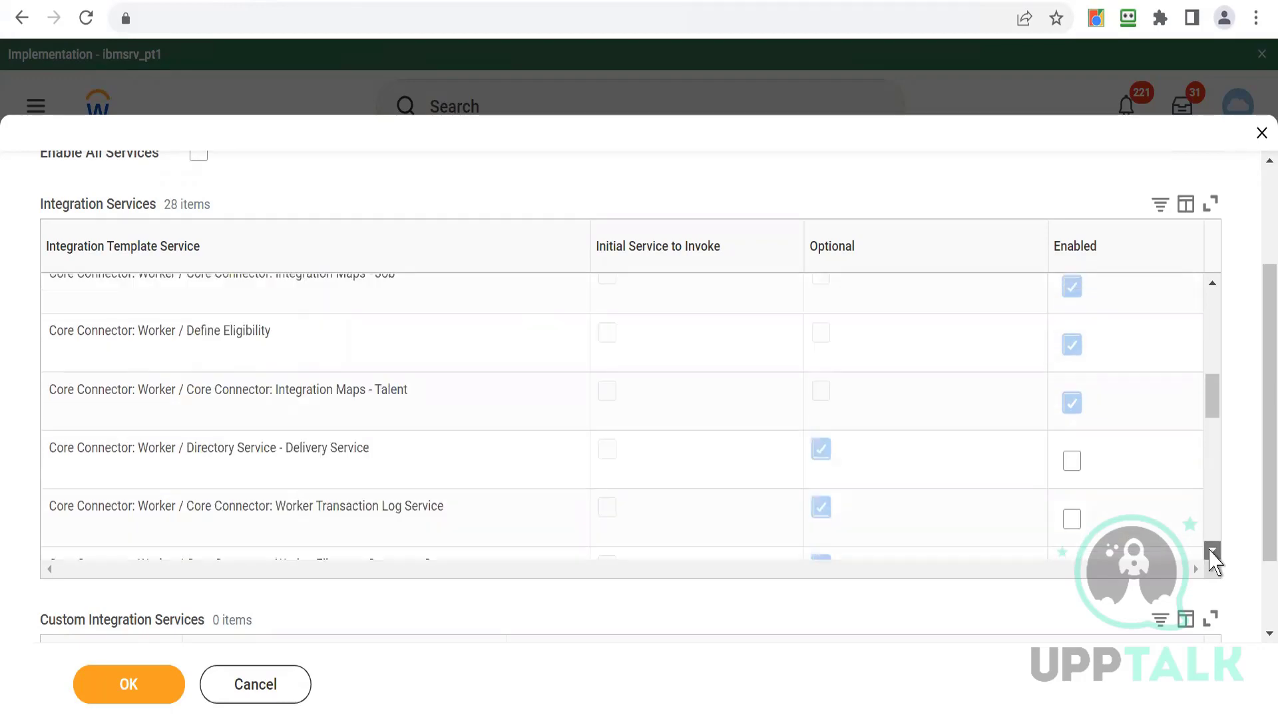
left_click(1212, 552)
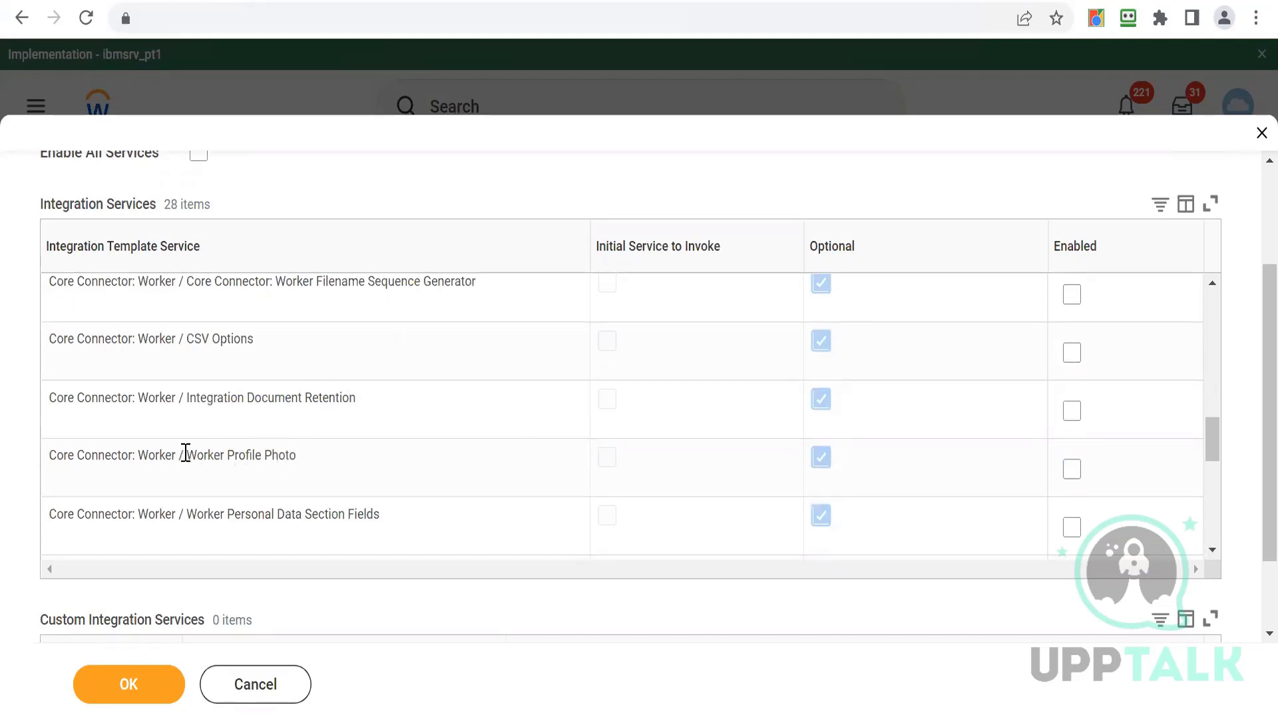
left_click_drag(166, 455, 297, 455)
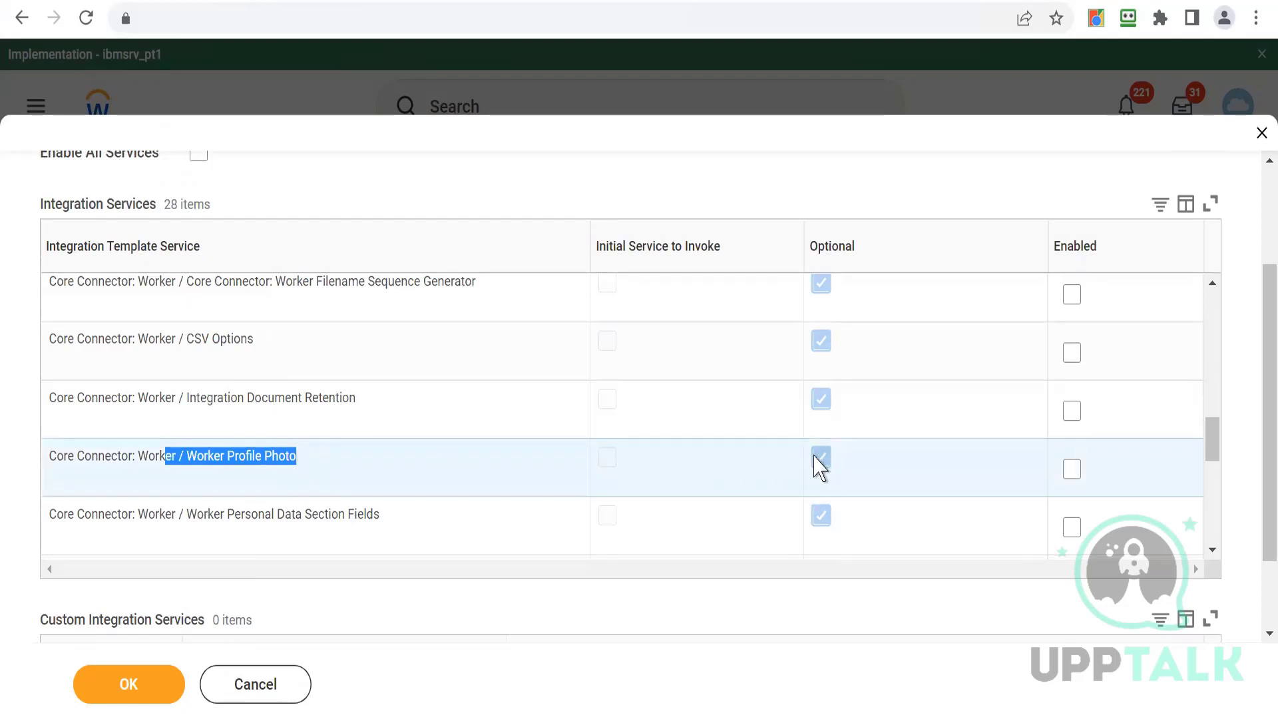
left_click(1069, 474)
left_click(1069, 536)
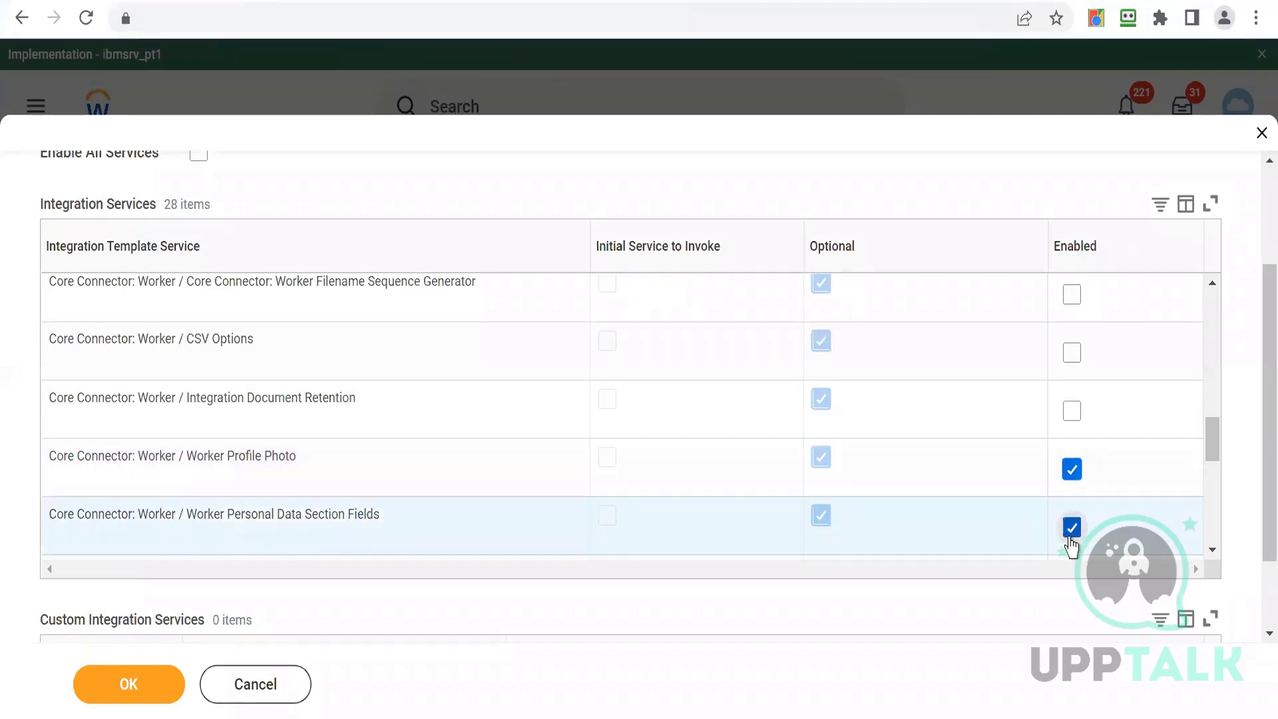
- Enable the Worker Status, Position, Contract and Leave of Absence Data Section Fields services
scroll(1212, 558, "down", 3)
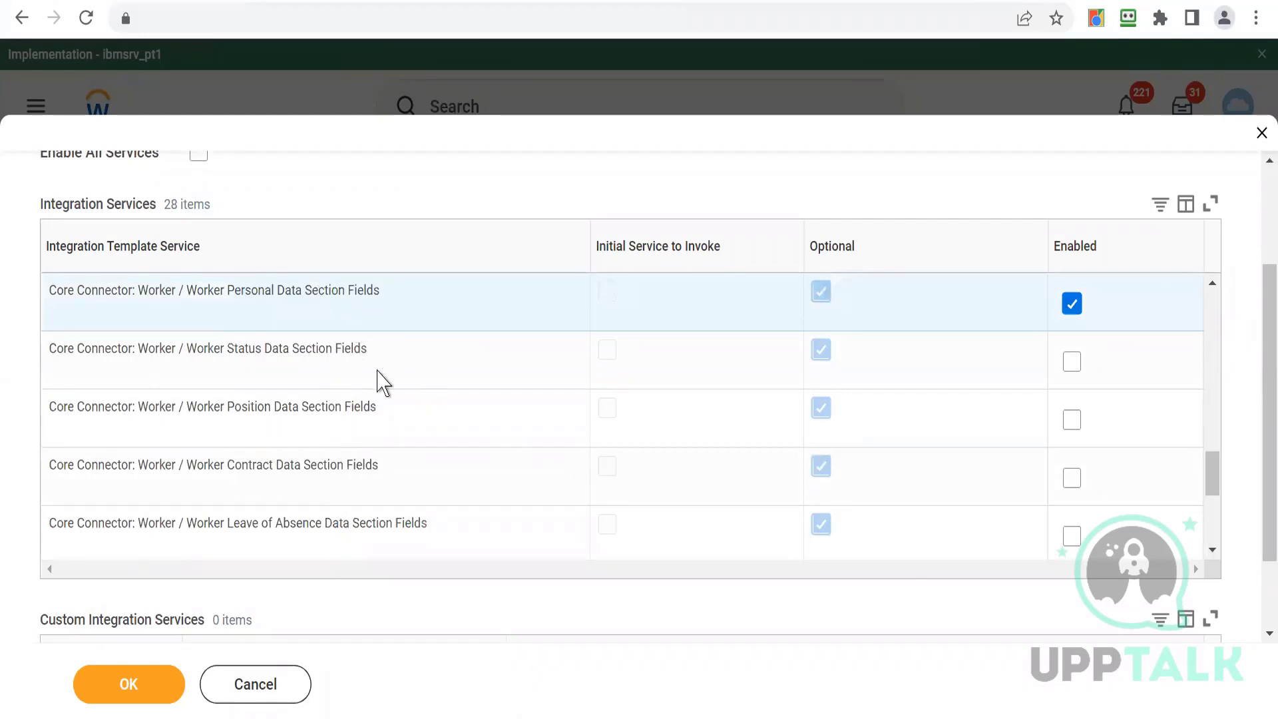
left_click_drag(228, 353, 332, 355)
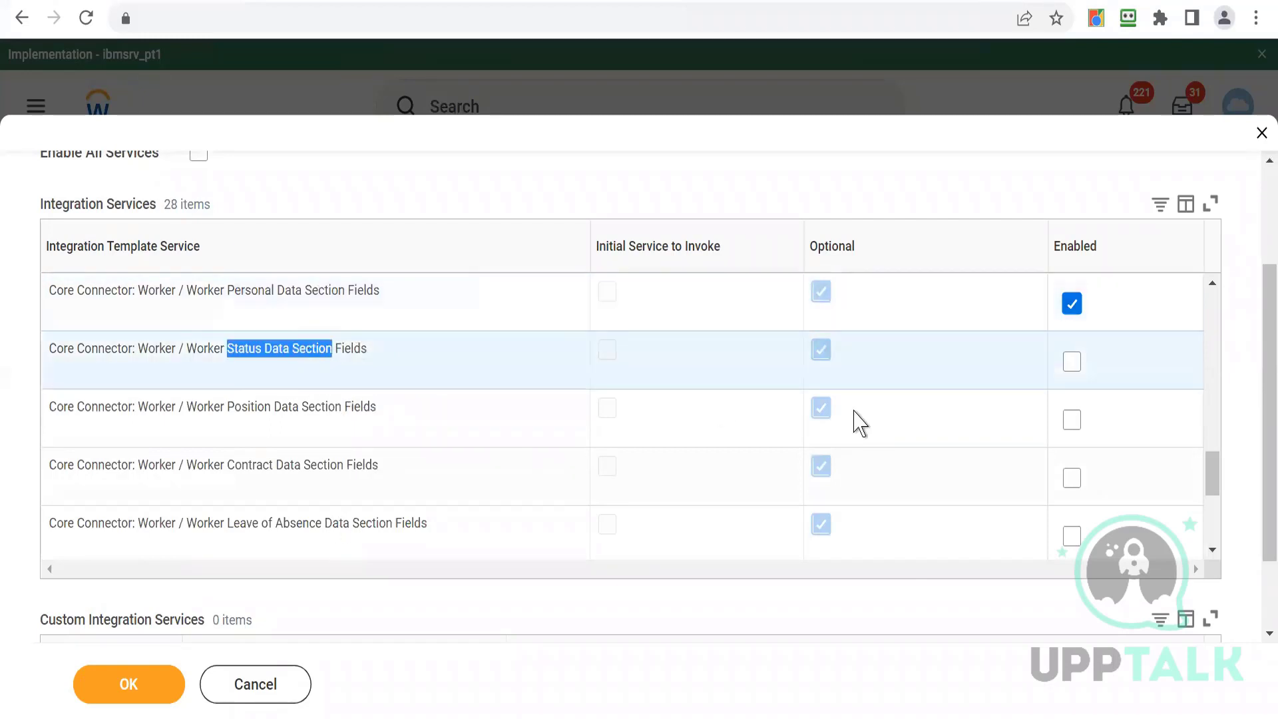
left_click(1071, 362)
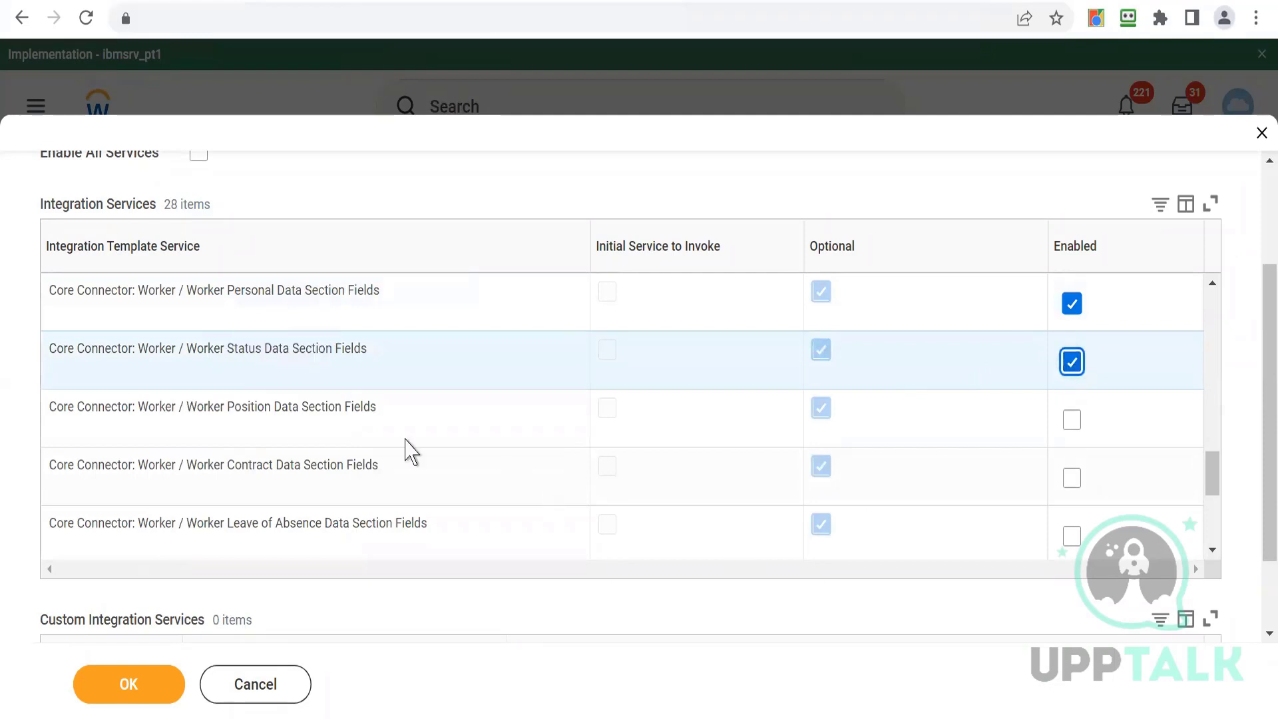
left_click(1073, 426)
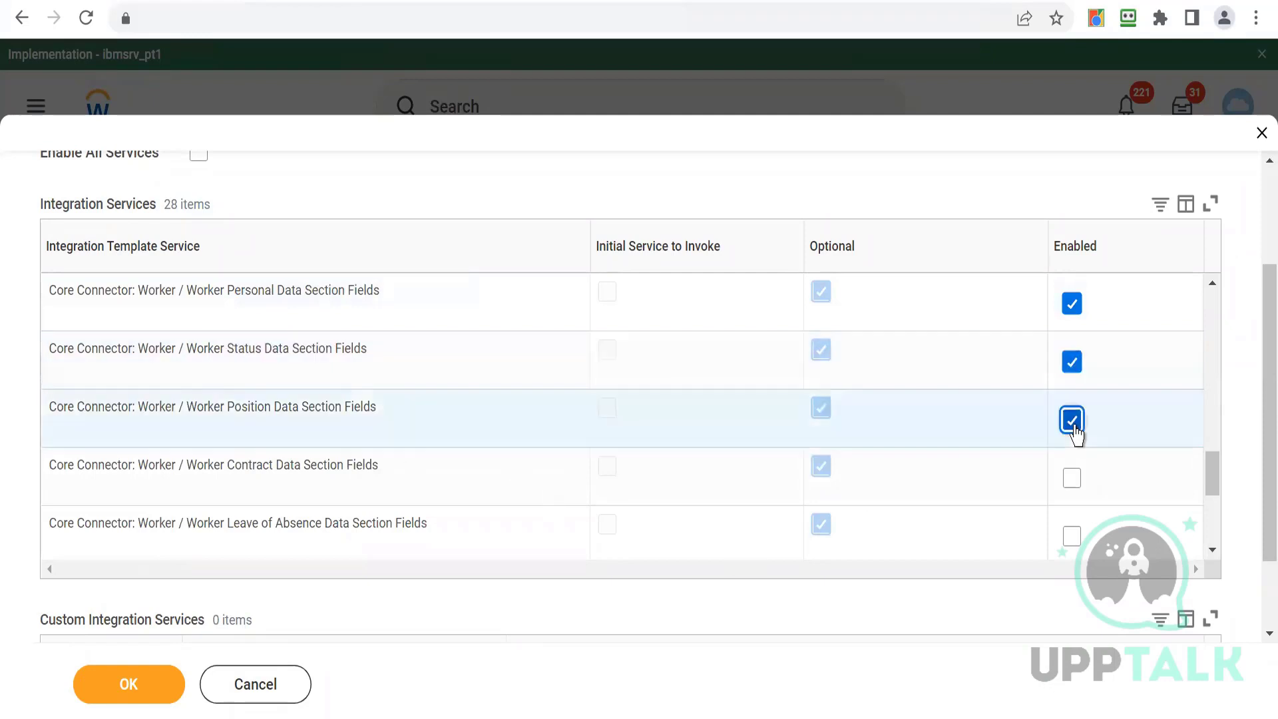
left_click(1072, 482)
left_click(1067, 539)
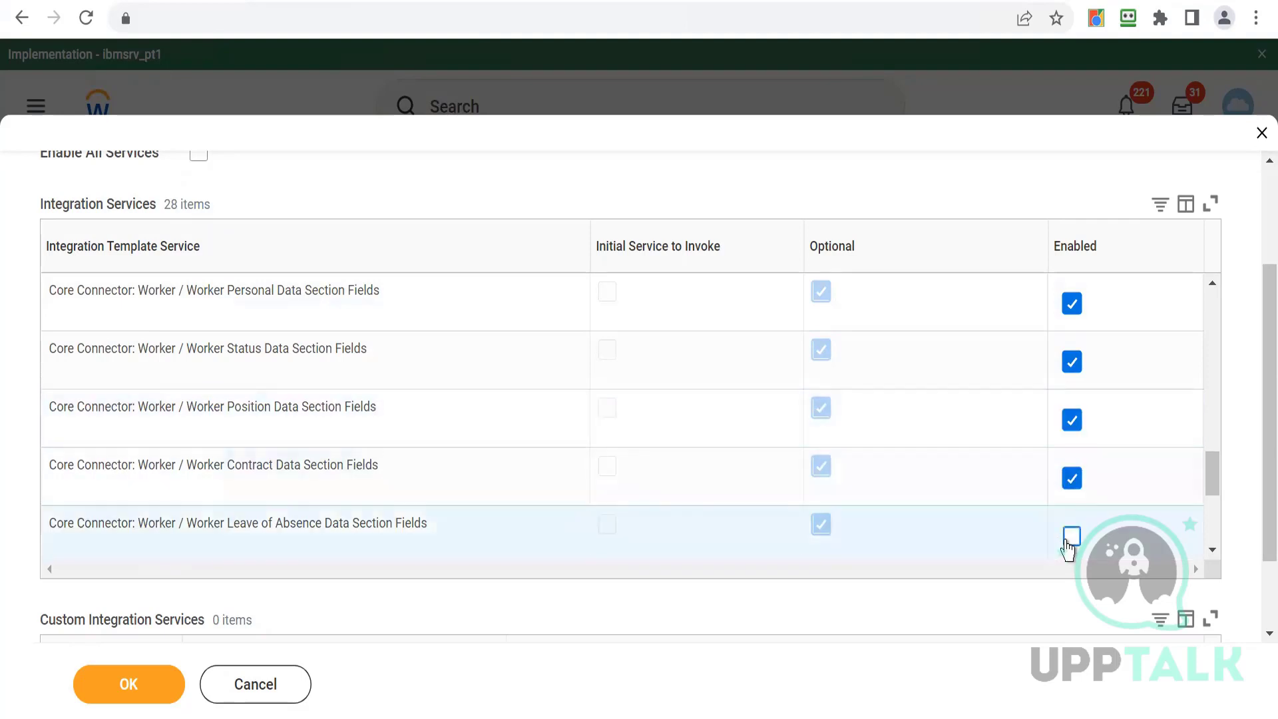
- Enable the Worker Compensation, Identification, Related Person and Qualification Data Section Fields services
left_click(1213, 551)
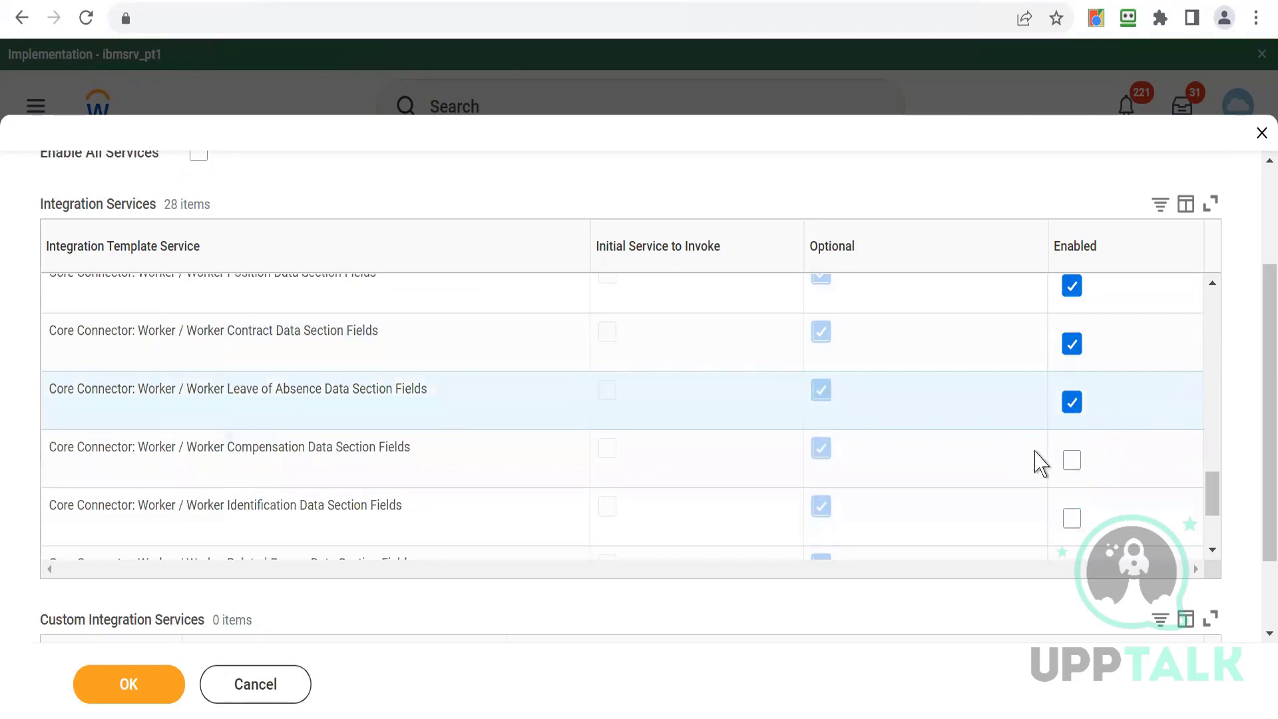
left_click(1072, 460)
left_click(1212, 551)
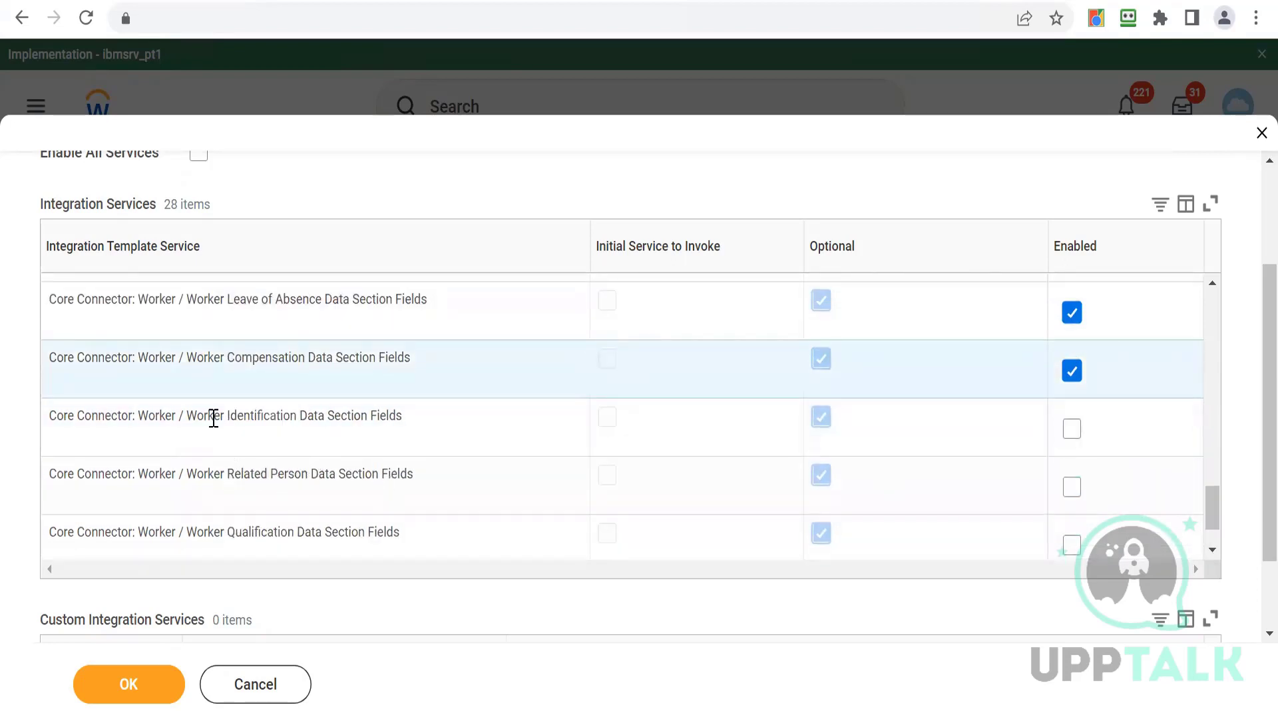
left_click_drag(214, 416, 353, 433)
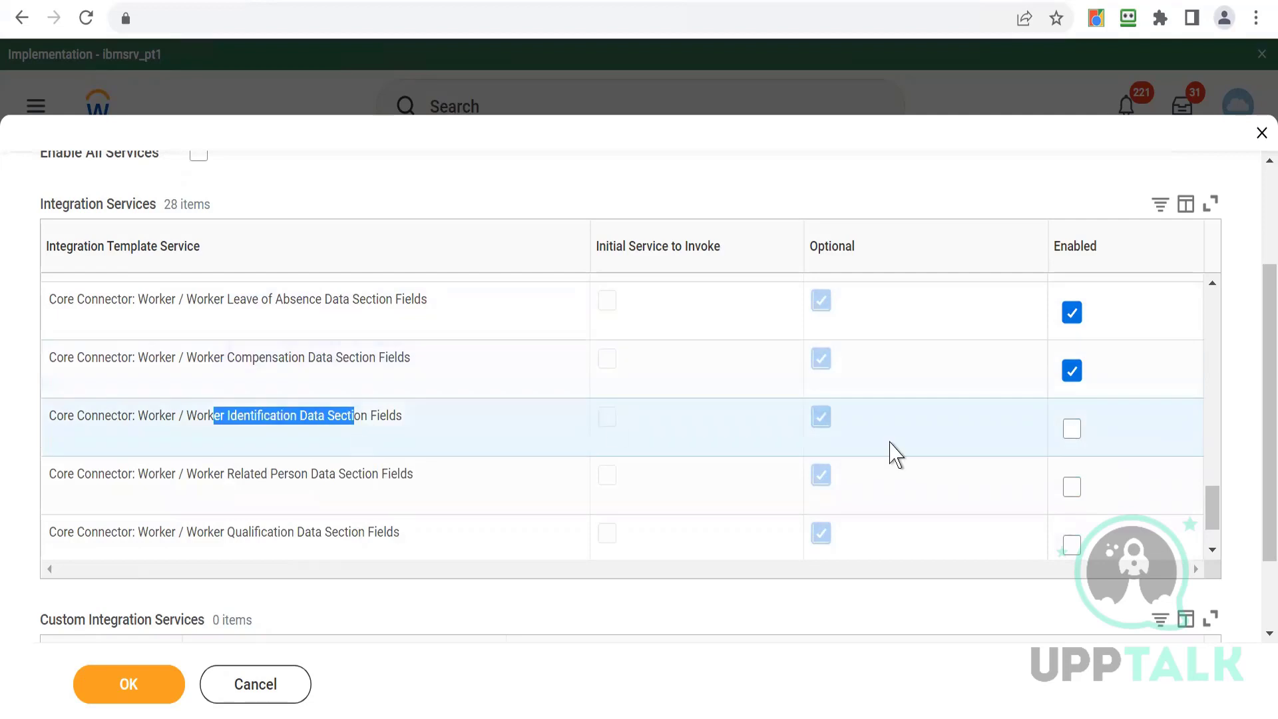
left_click(1072, 429)
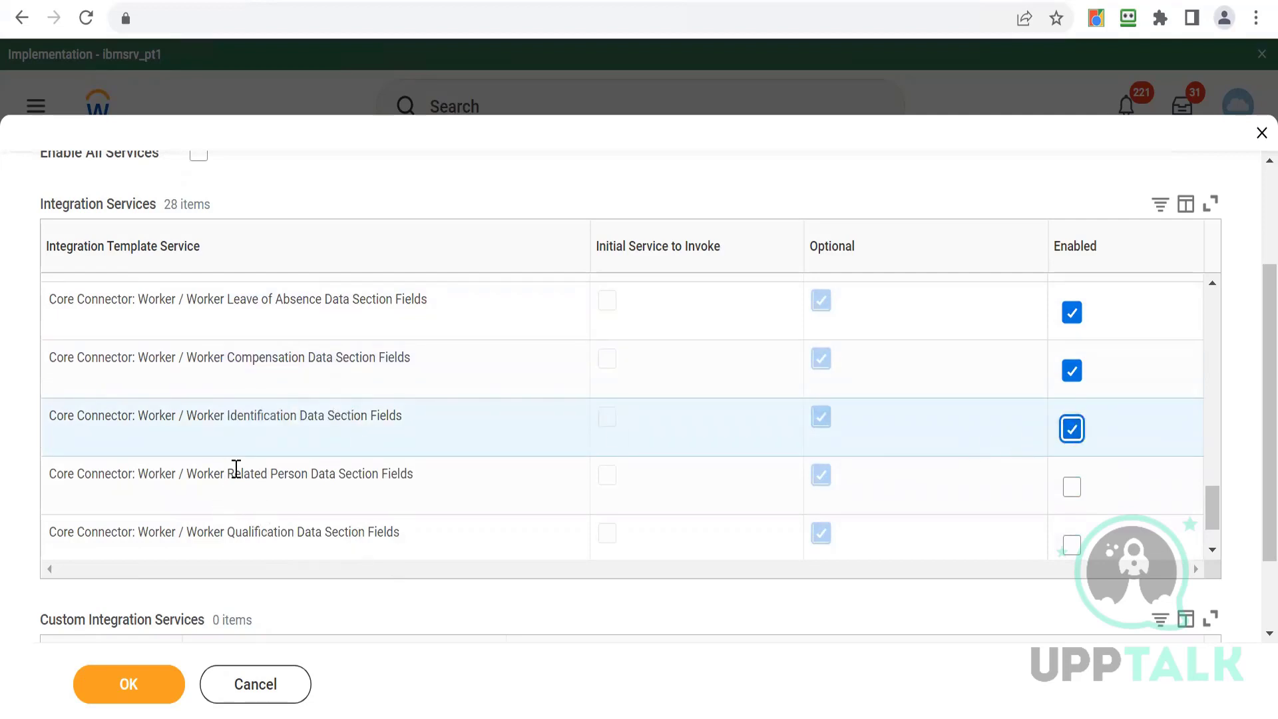
left_click_drag(237, 468, 382, 477)
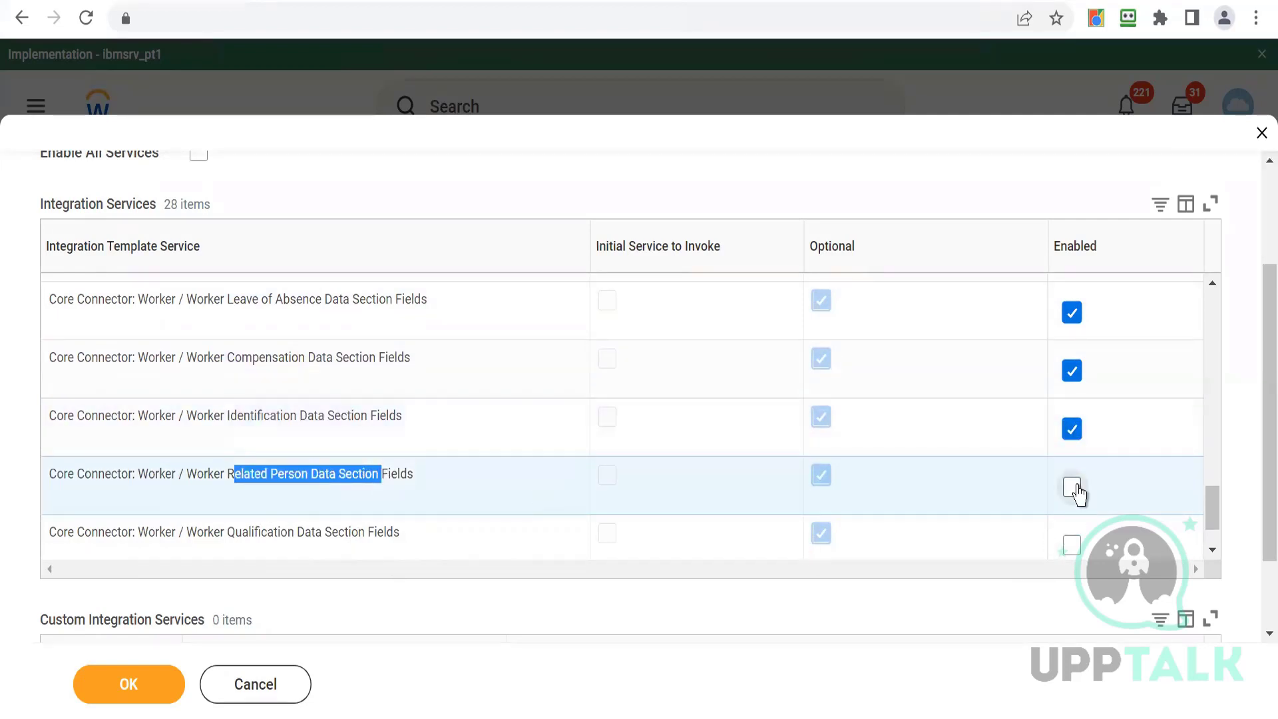
left_click(1073, 488)
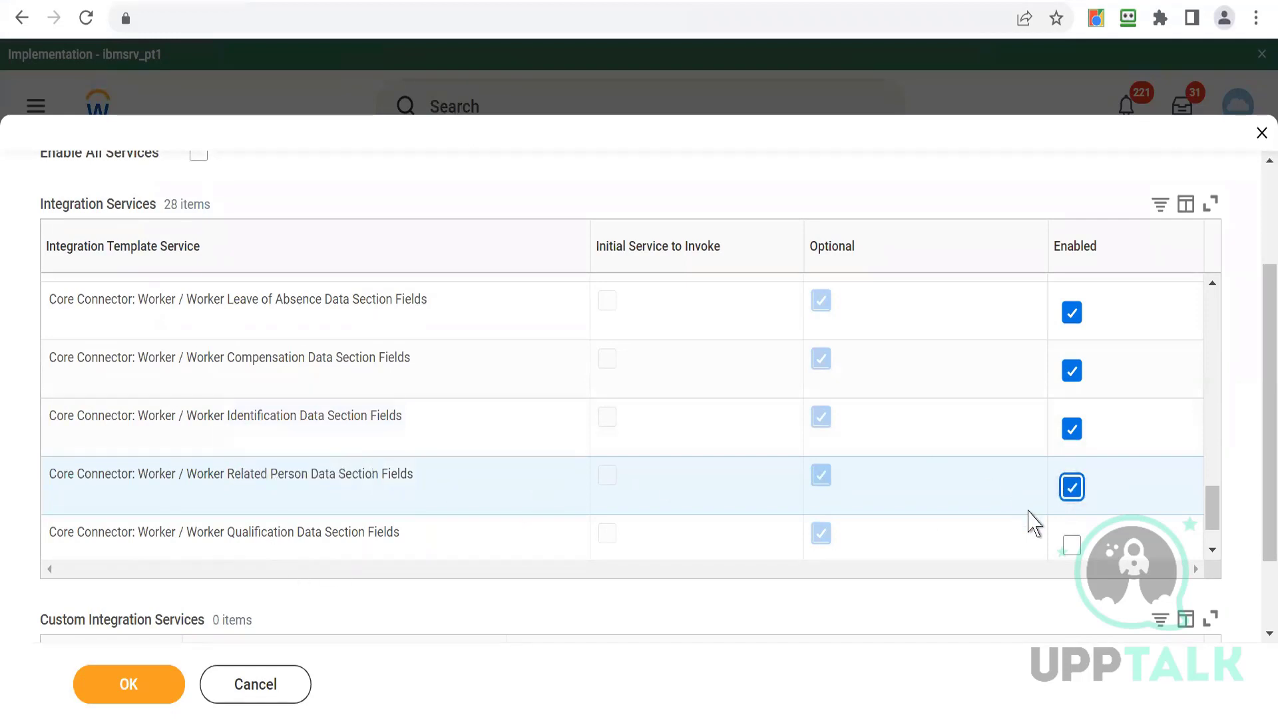
left_click(1072, 546)
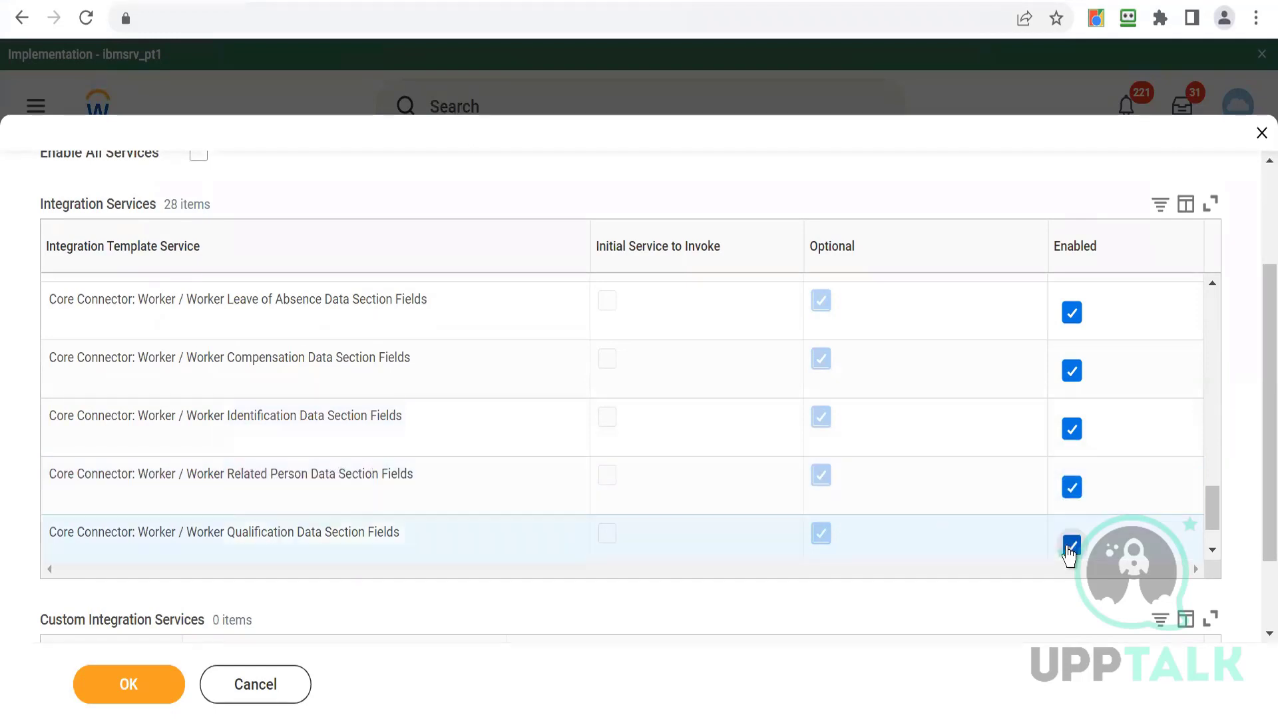
- Enable the Worker Transaction Log Data Section Fields service and submit the integration system
left_click(1213, 552)
left_click(1213, 551)
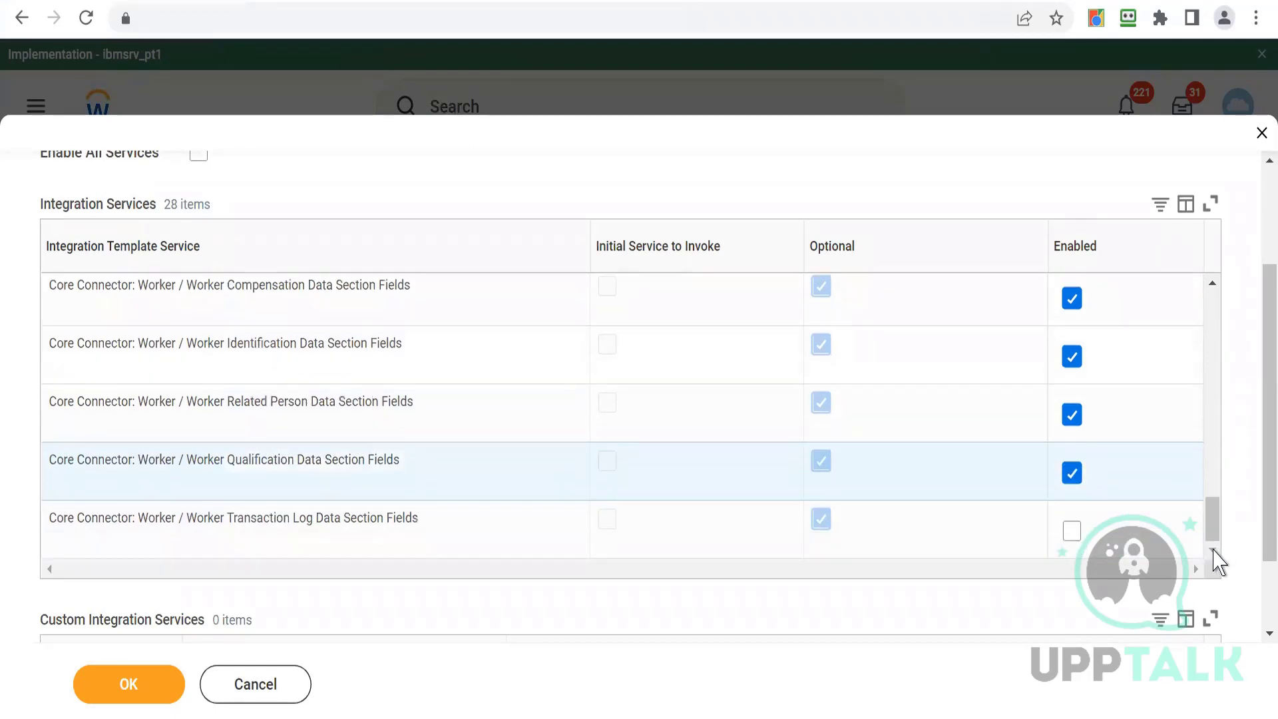
left_click(1069, 532)
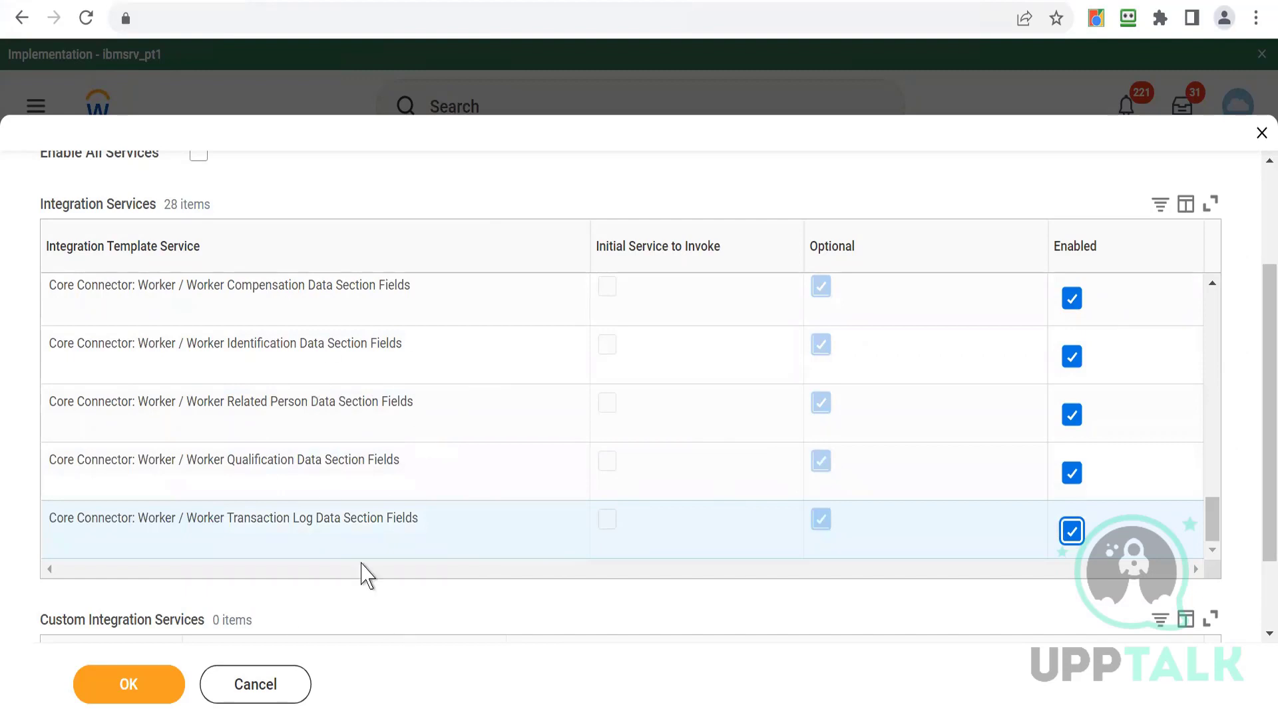
left_click(107, 696)
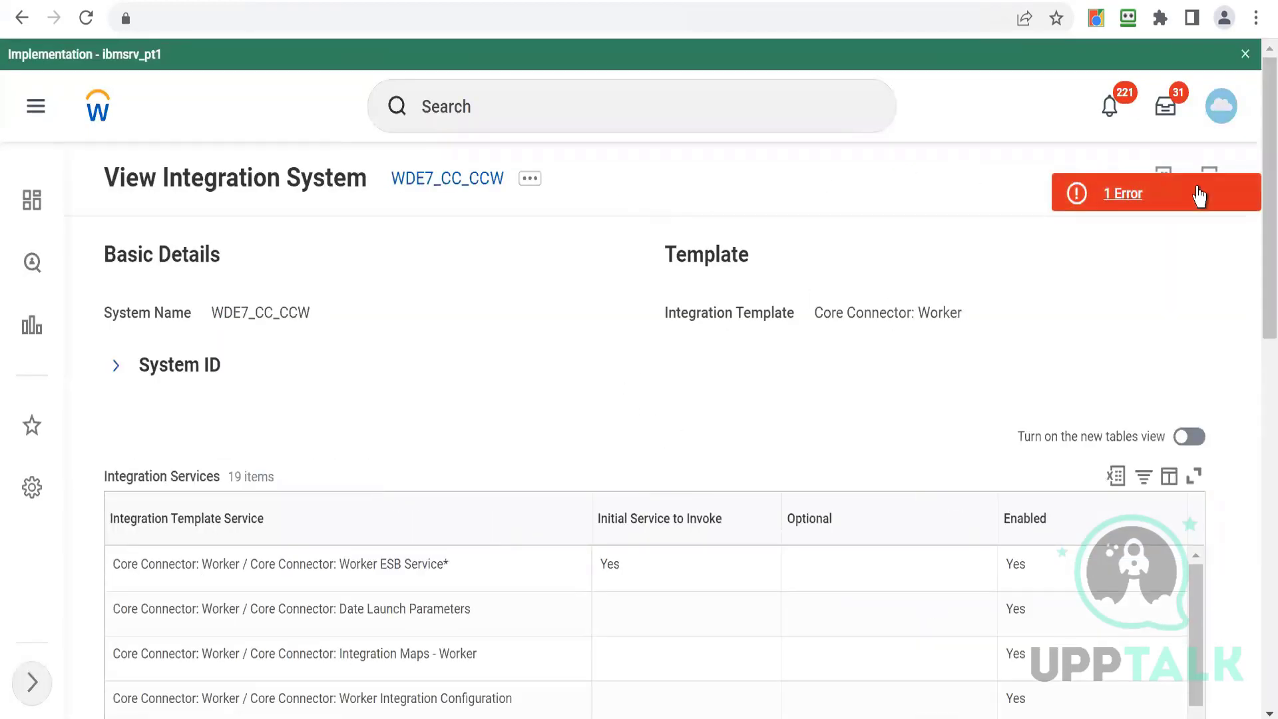
- Open and read the page error about integration attributes required for launch
left_click(1198, 196)
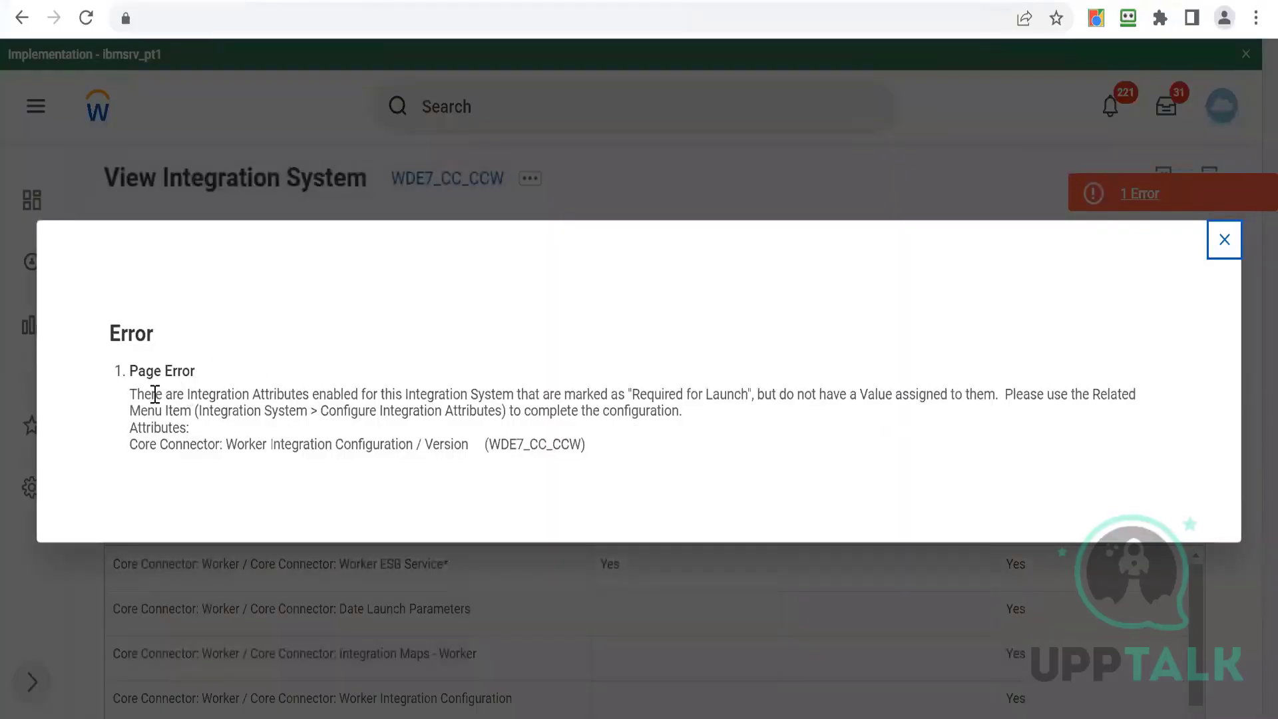
left_click_drag(155, 393, 722, 416)
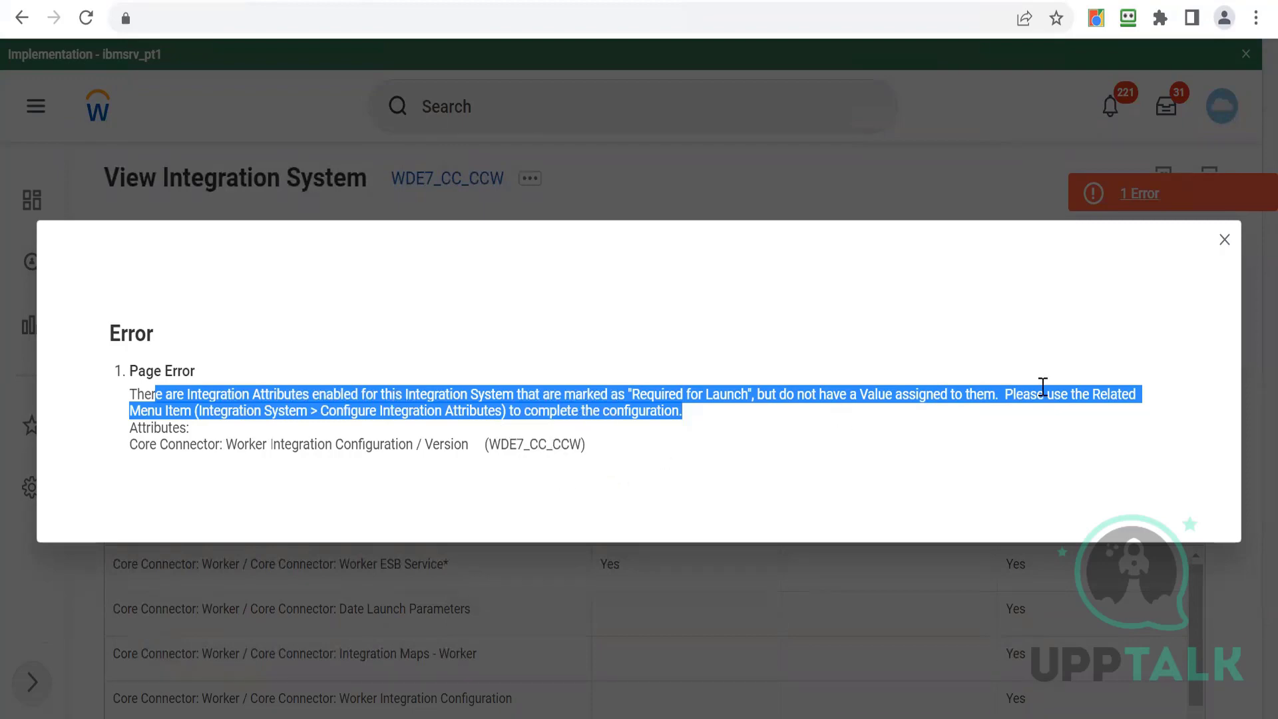
left_click(1227, 243)
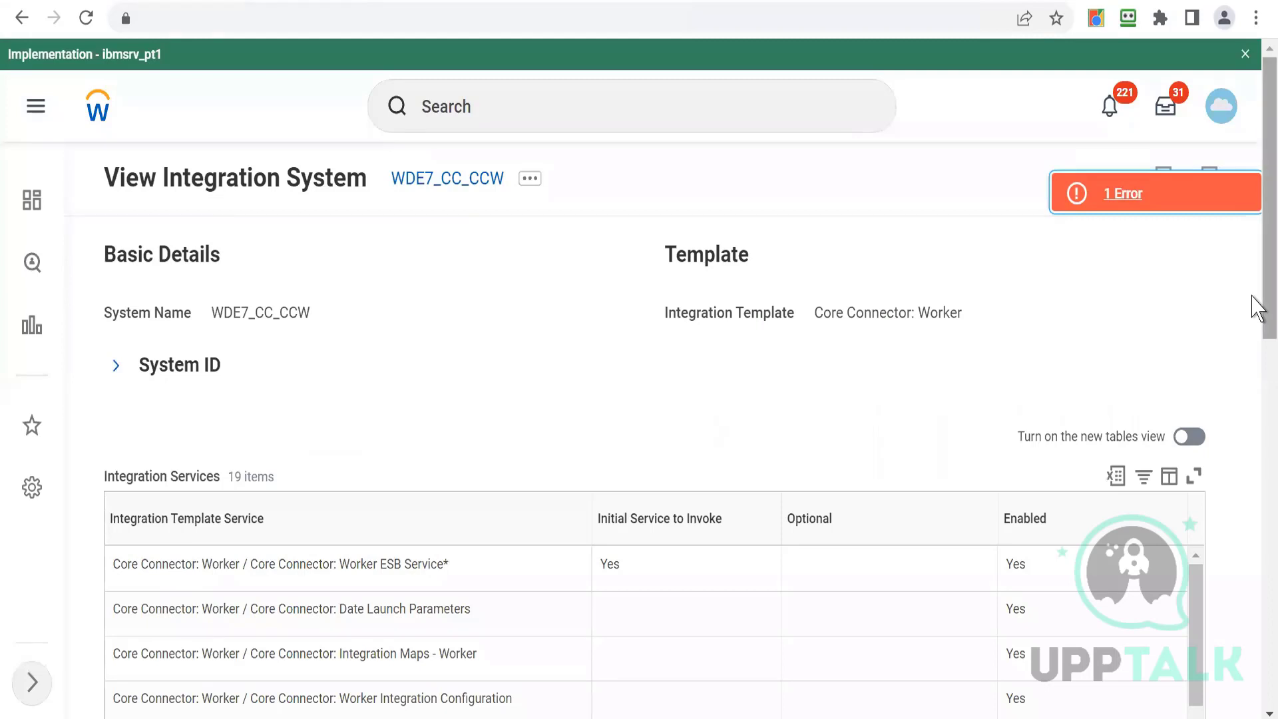
scroll(1254, 313, "down", 1)
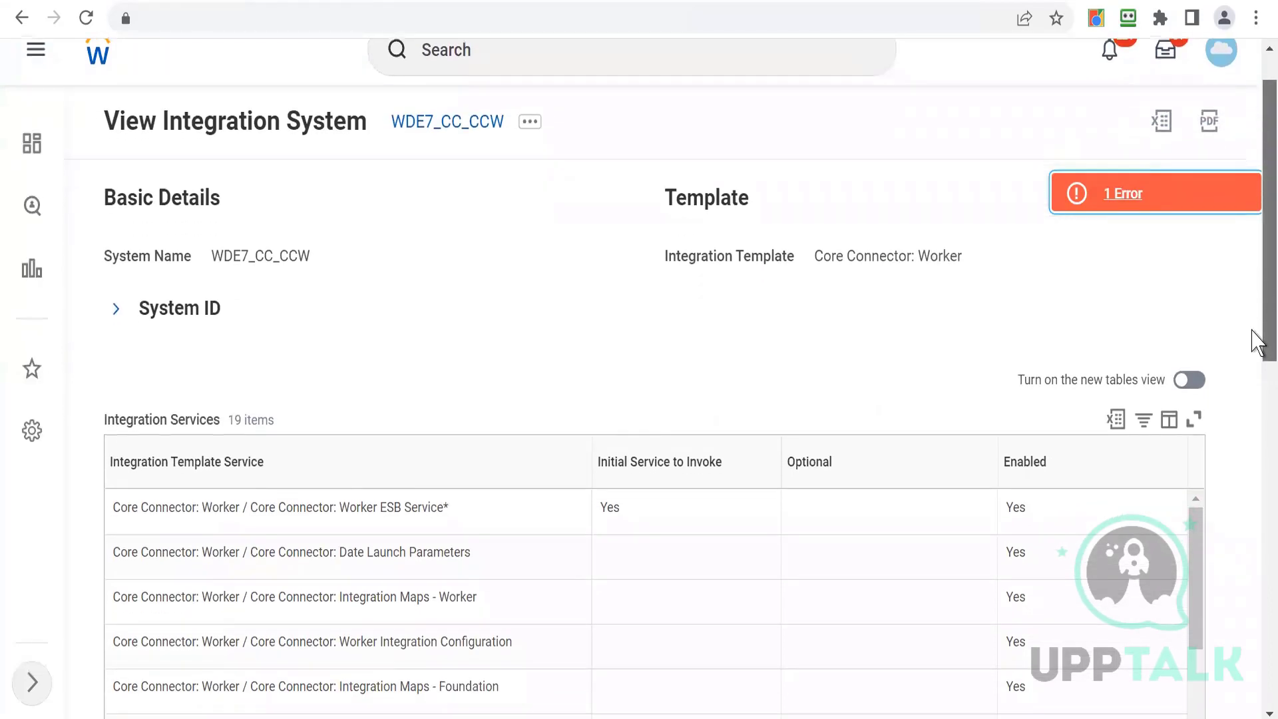
scroll(1256, 341, "down", 1)
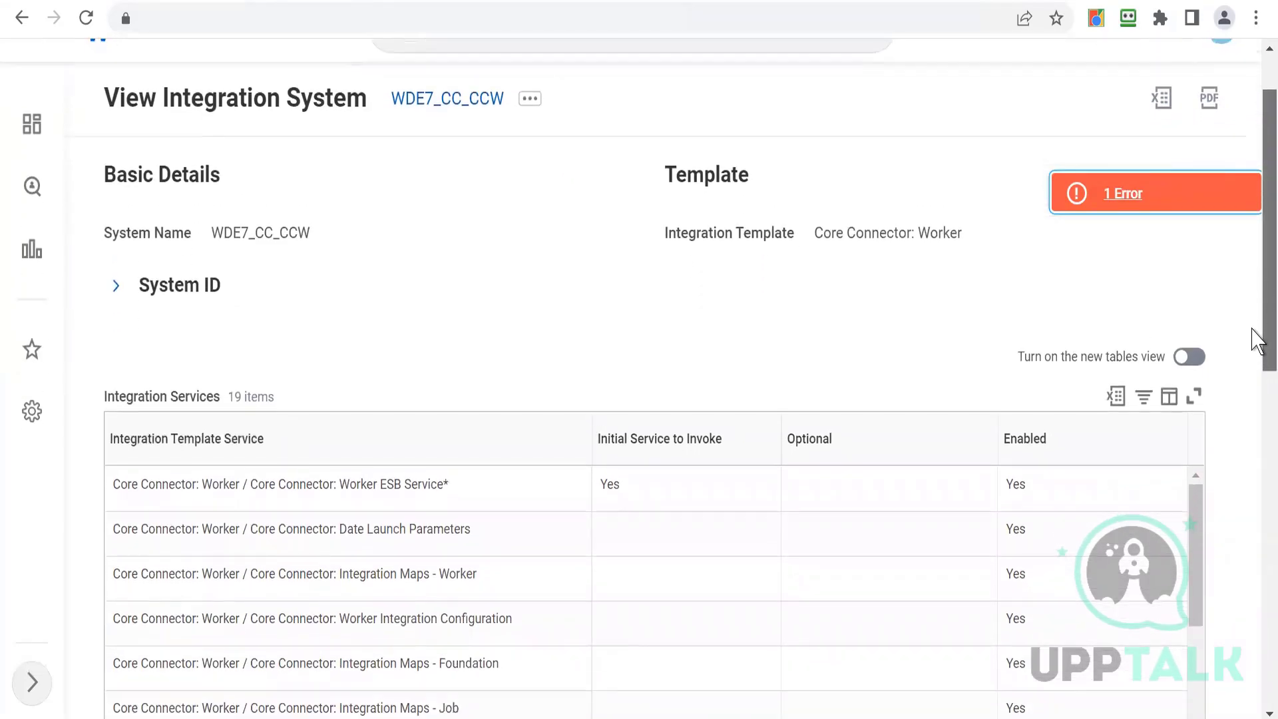
scroll(1253, 330, "up", 2)
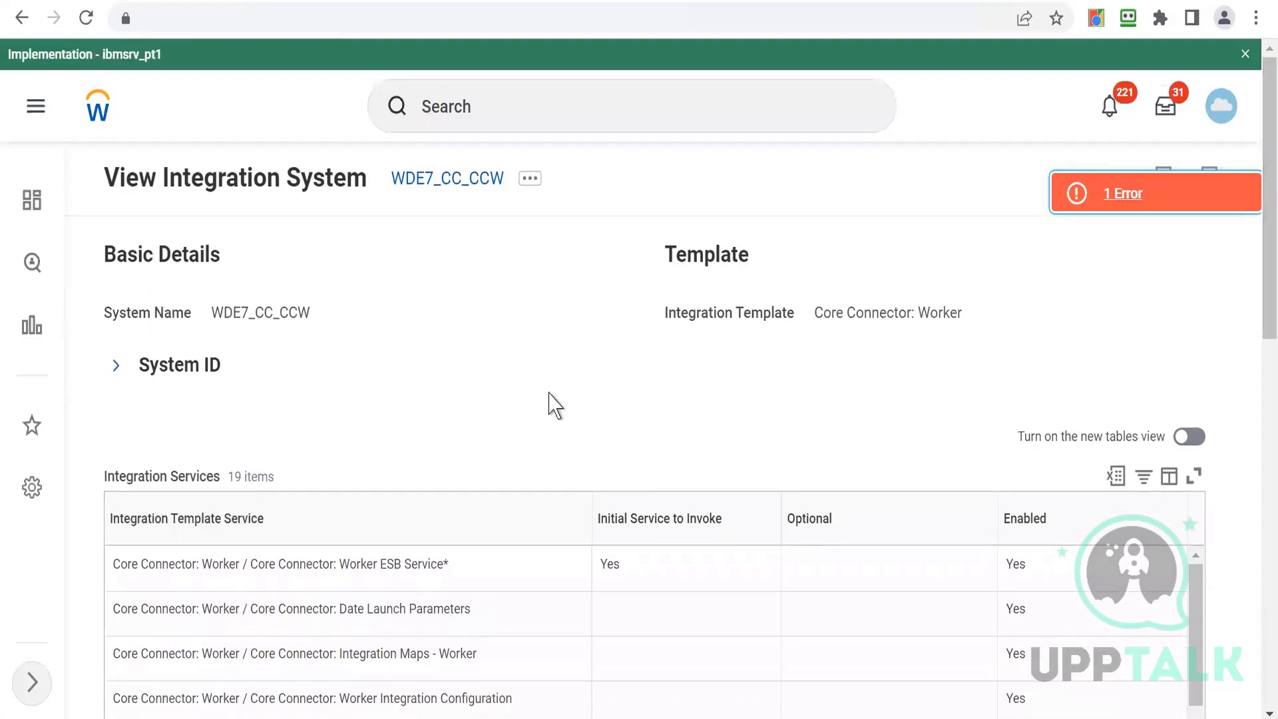
- Open Configure Integration Attributes for WDE7_CC_CCW from the integration system's related actions
left_click(528, 180)
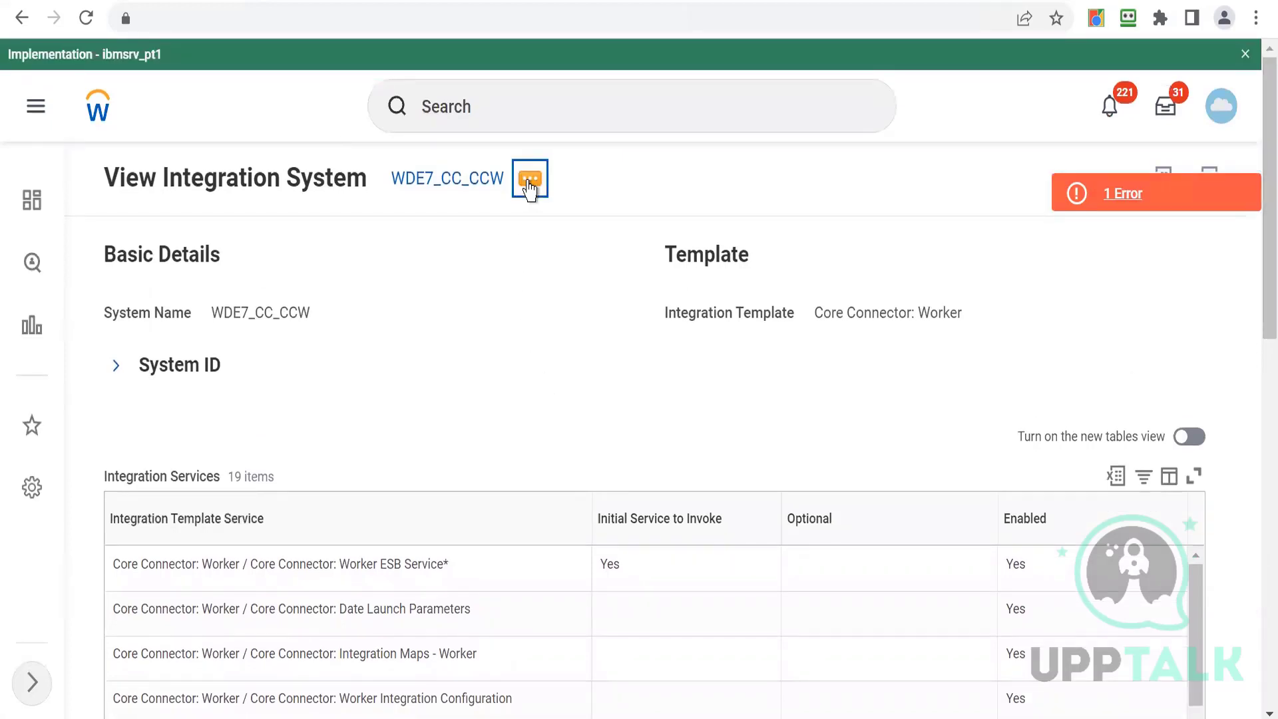
left_click(530, 185)
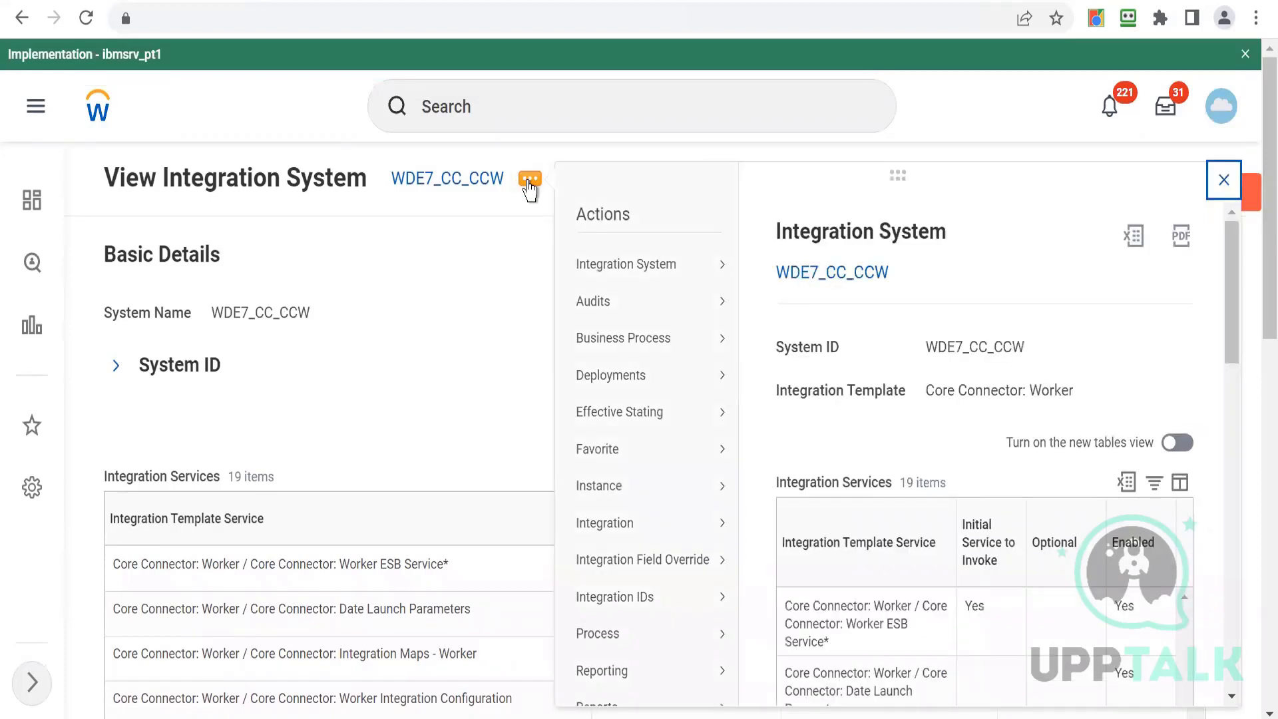
mouse_move(597, 283)
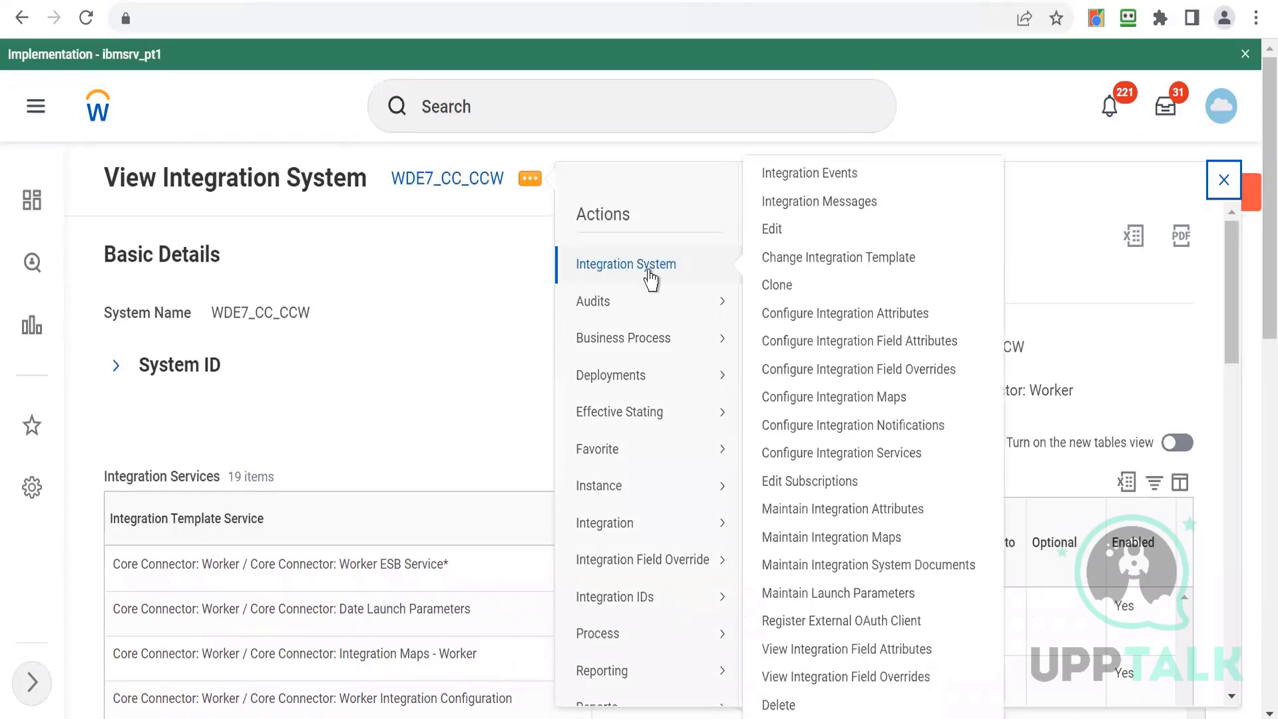
mouse_move(772, 311)
mouse_move(719, 272)
left_click(798, 313)
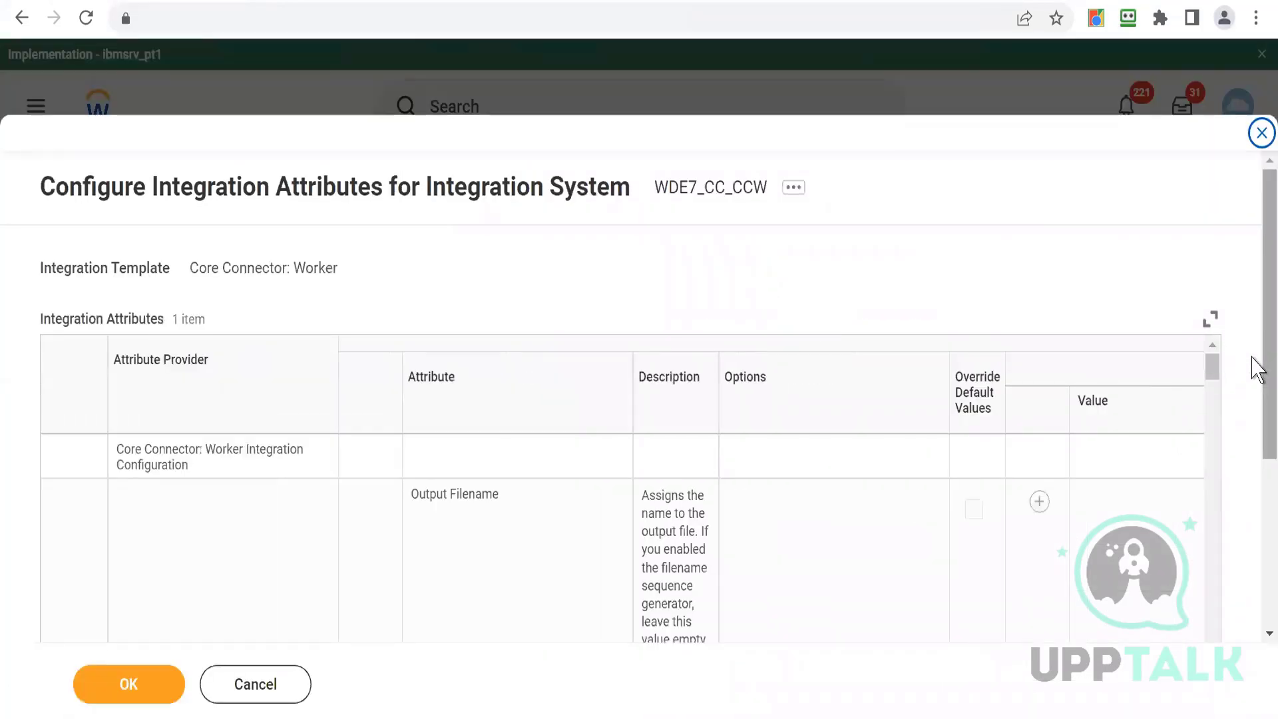
- Add a value row to the Output Document Tags attribute in the integration attributes table
left_click_drag(1253, 360, 1255, 526)
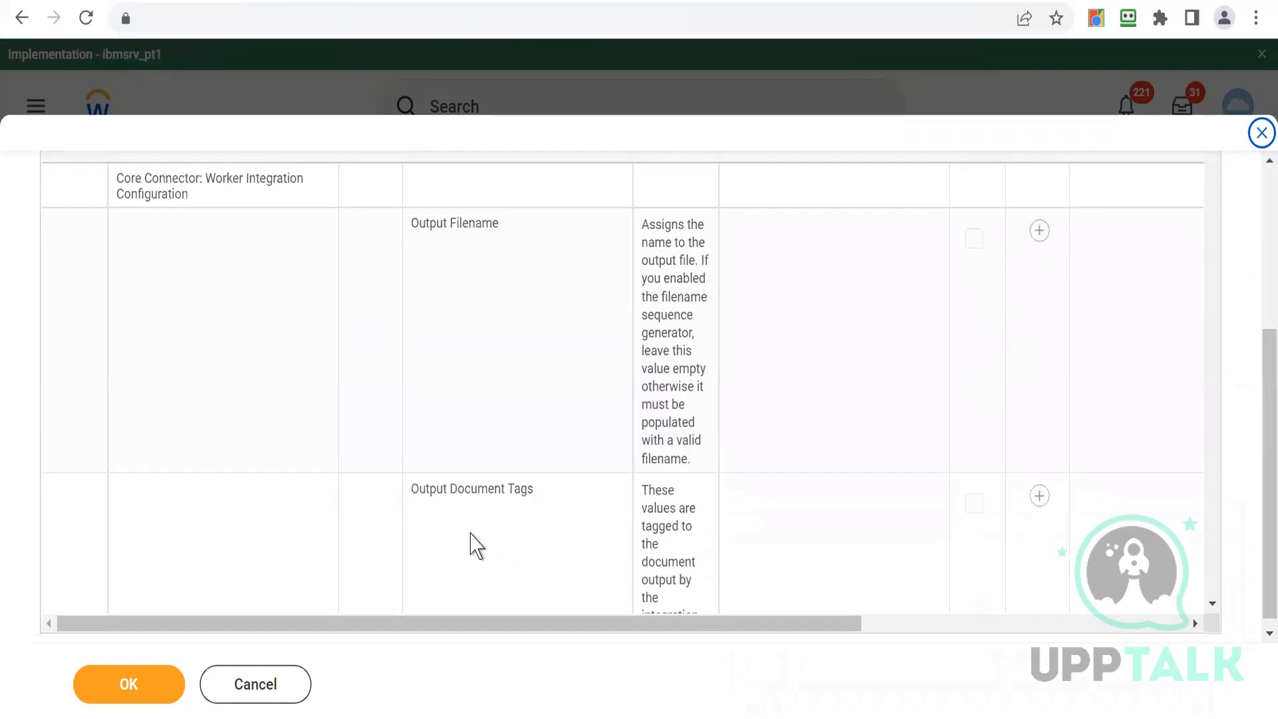
left_click_drag(710, 626, 932, 622)
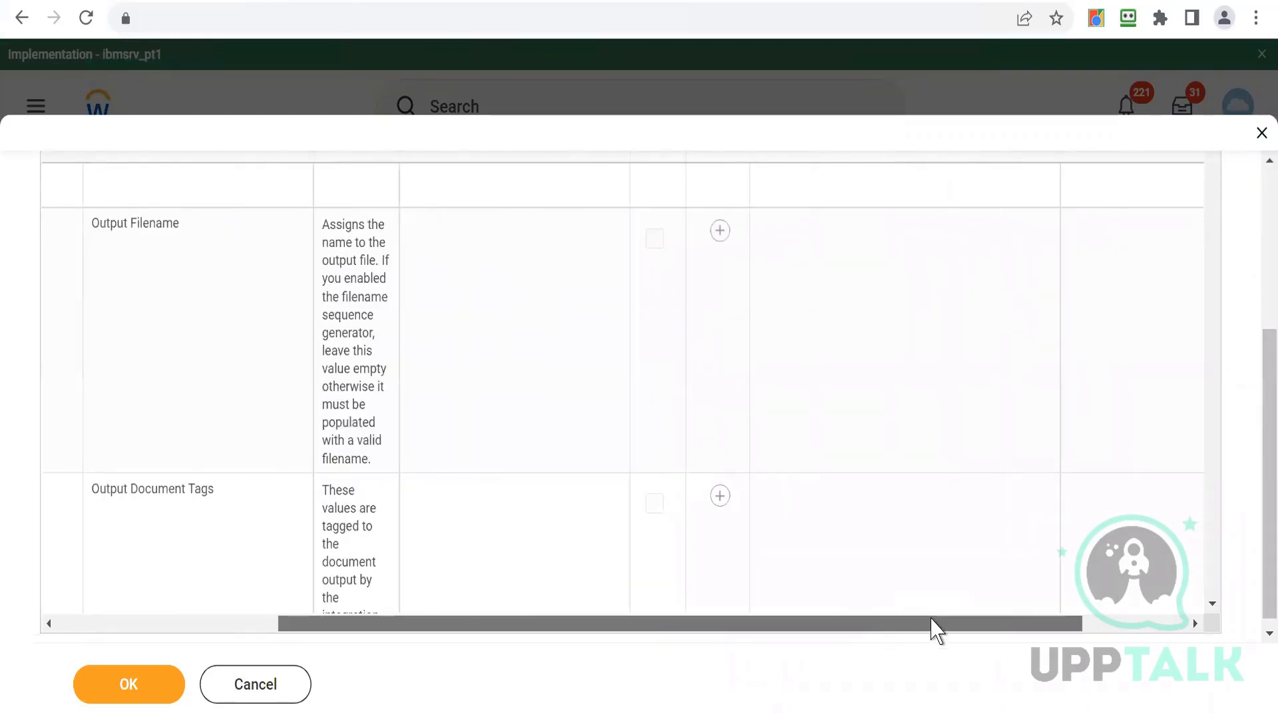
left_click(712, 509)
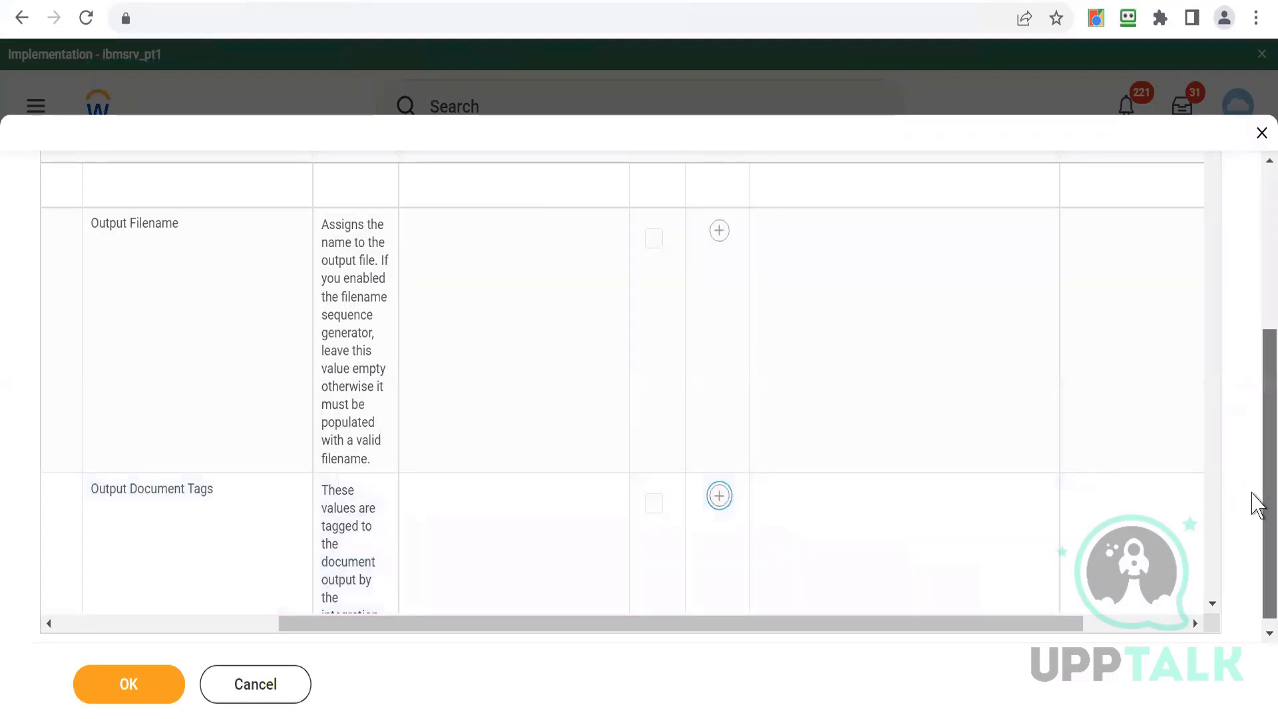
scroll(1252, 493, "down", 1)
left_click(1211, 591)
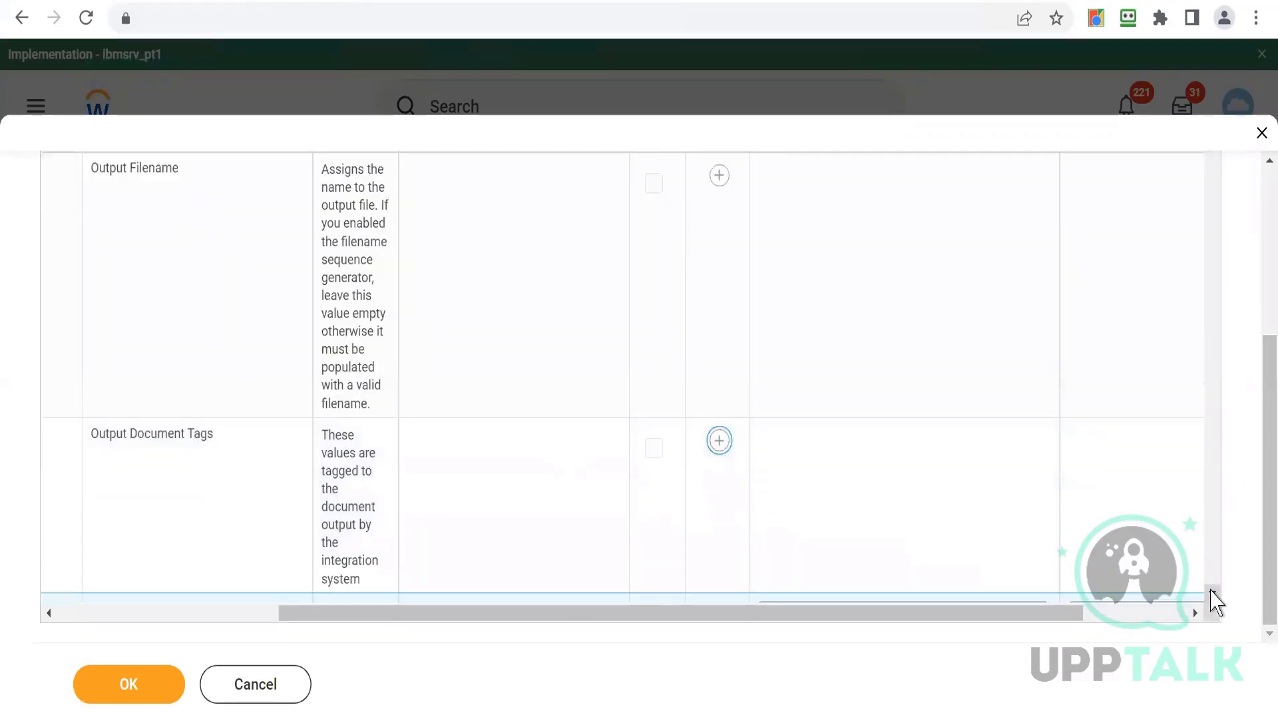
left_click(1212, 592)
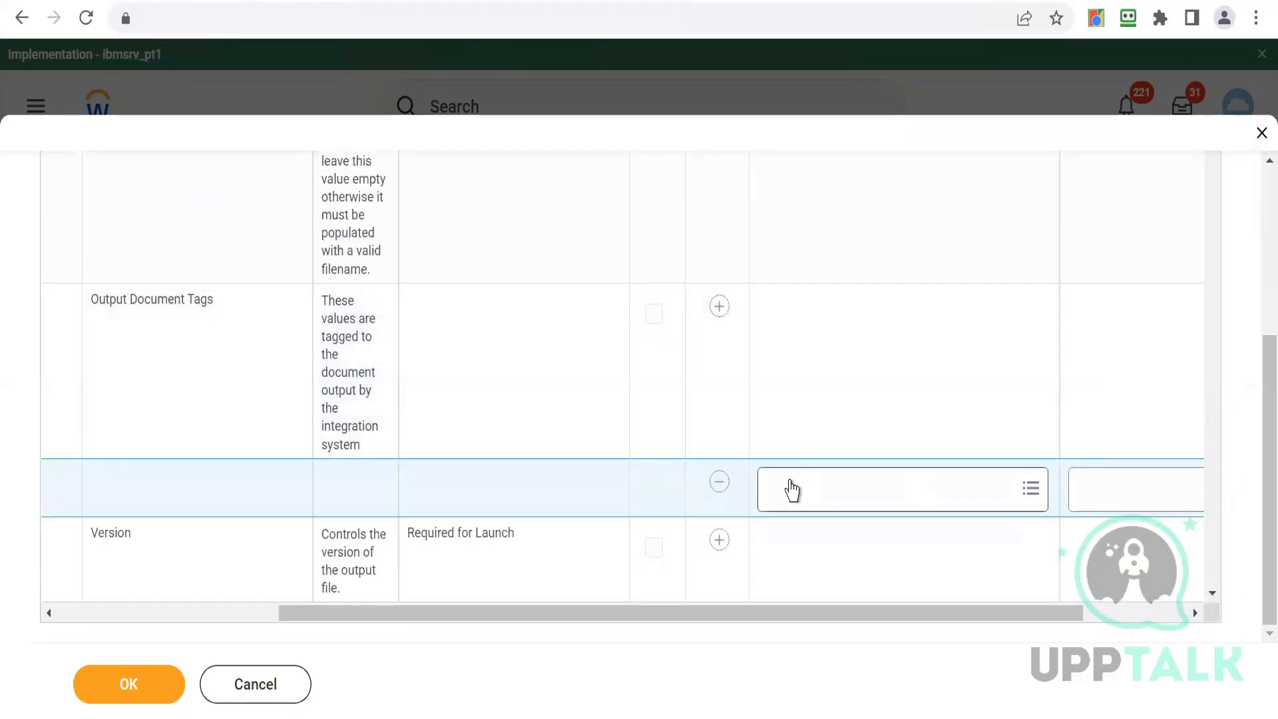
- Search for and select the Output document tag as the Output Document Tags value
left_click(792, 490)
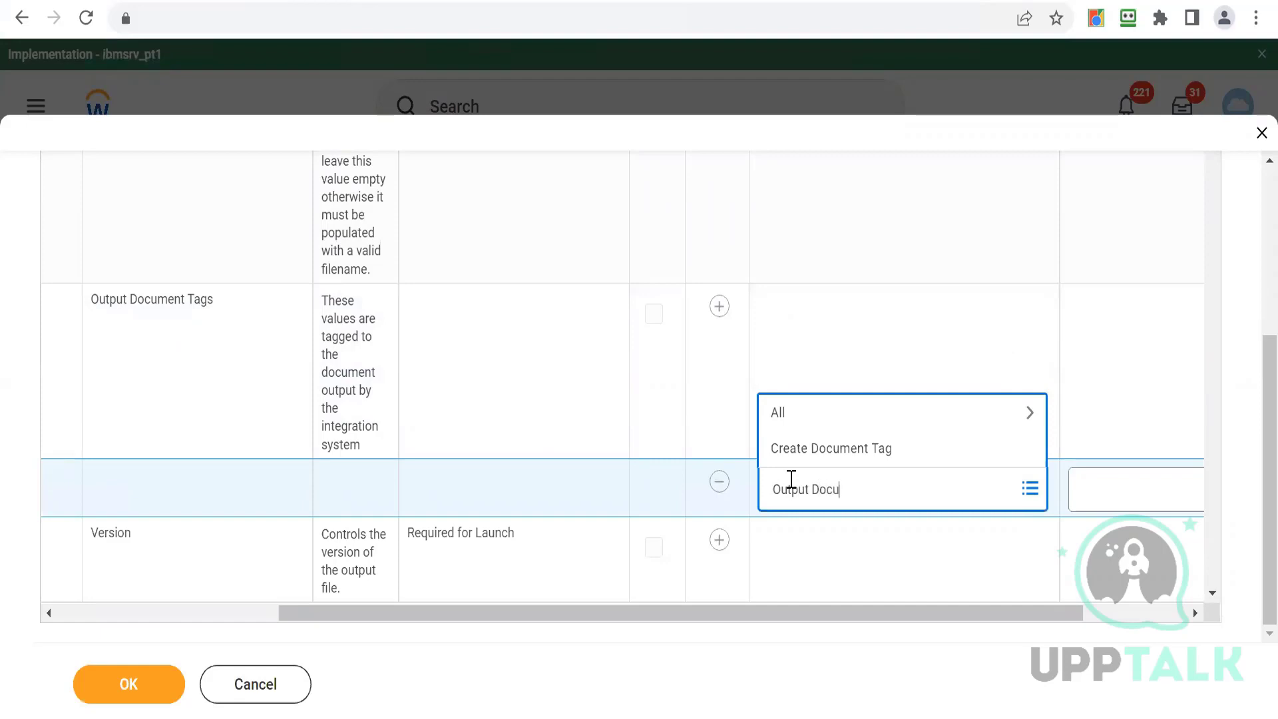
key("Return")
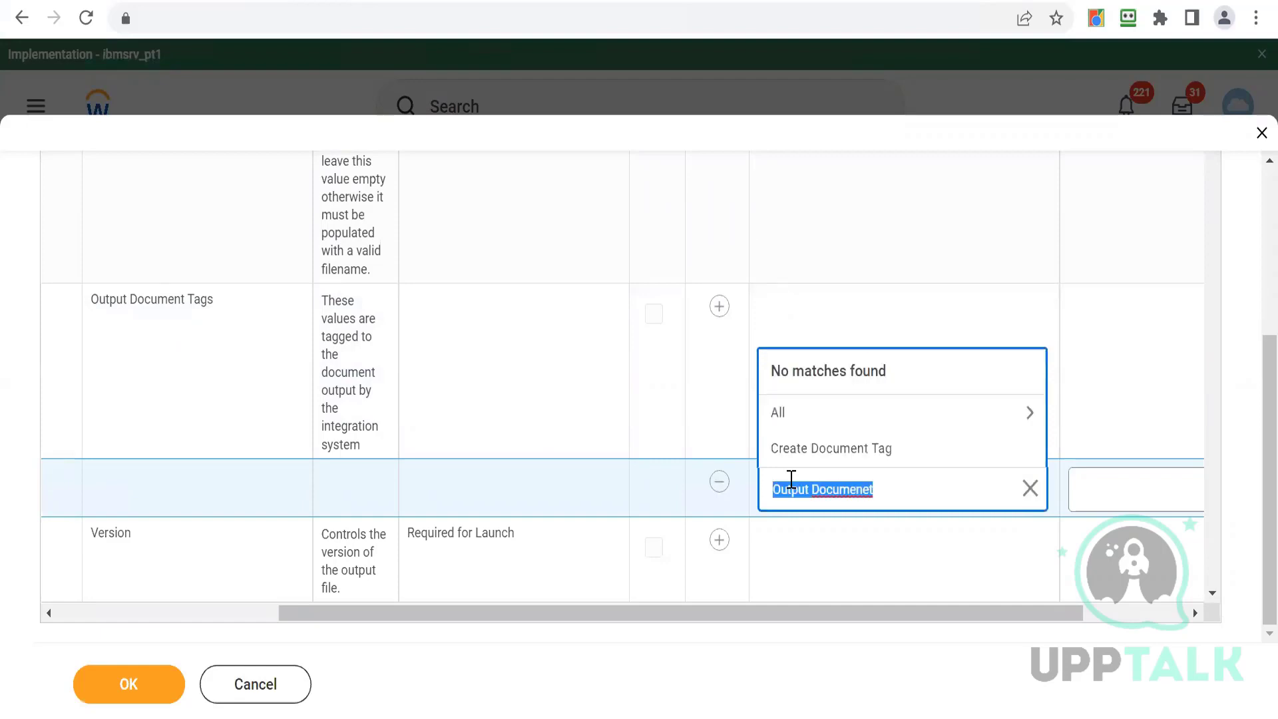
left_click(900, 494)
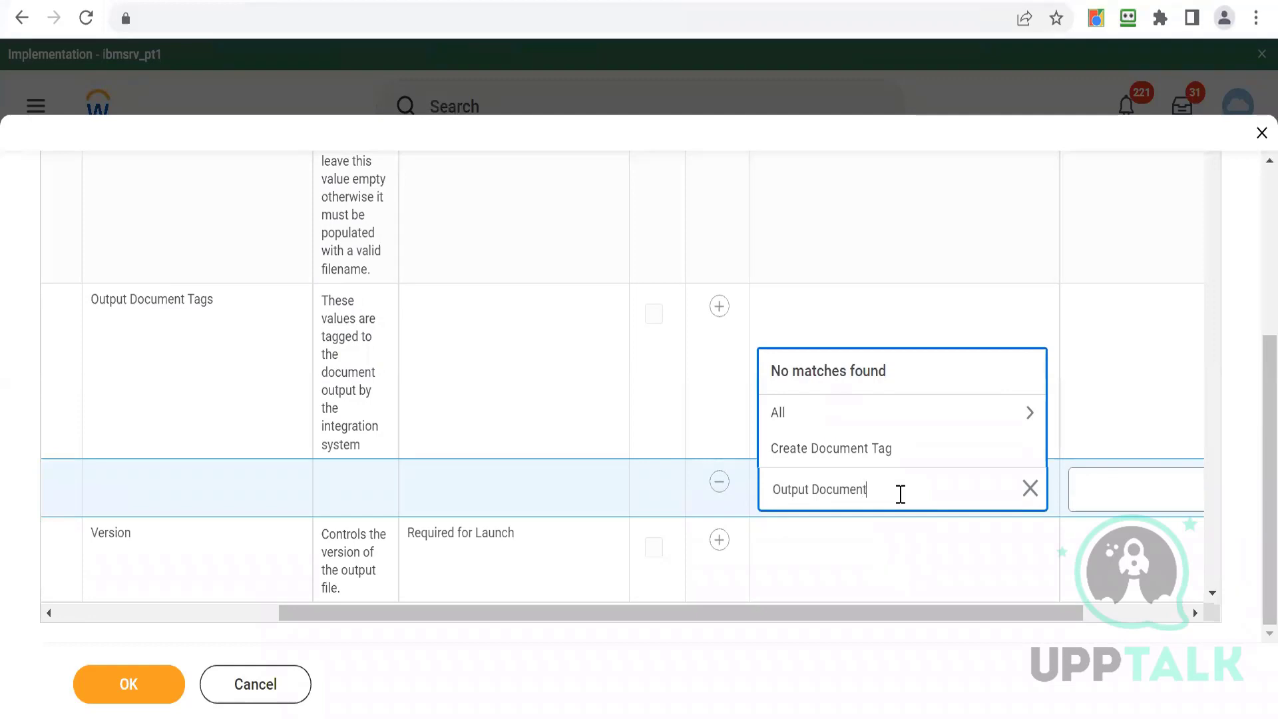
key("Return")
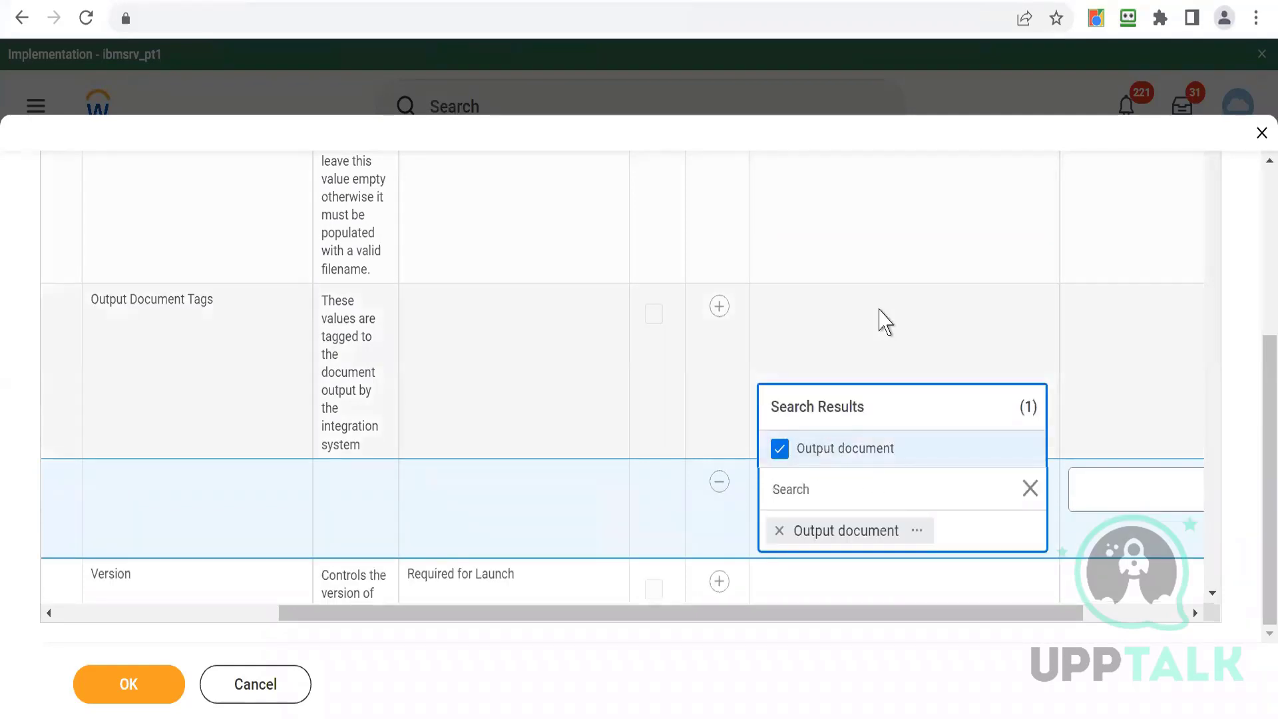
left_click(883, 322)
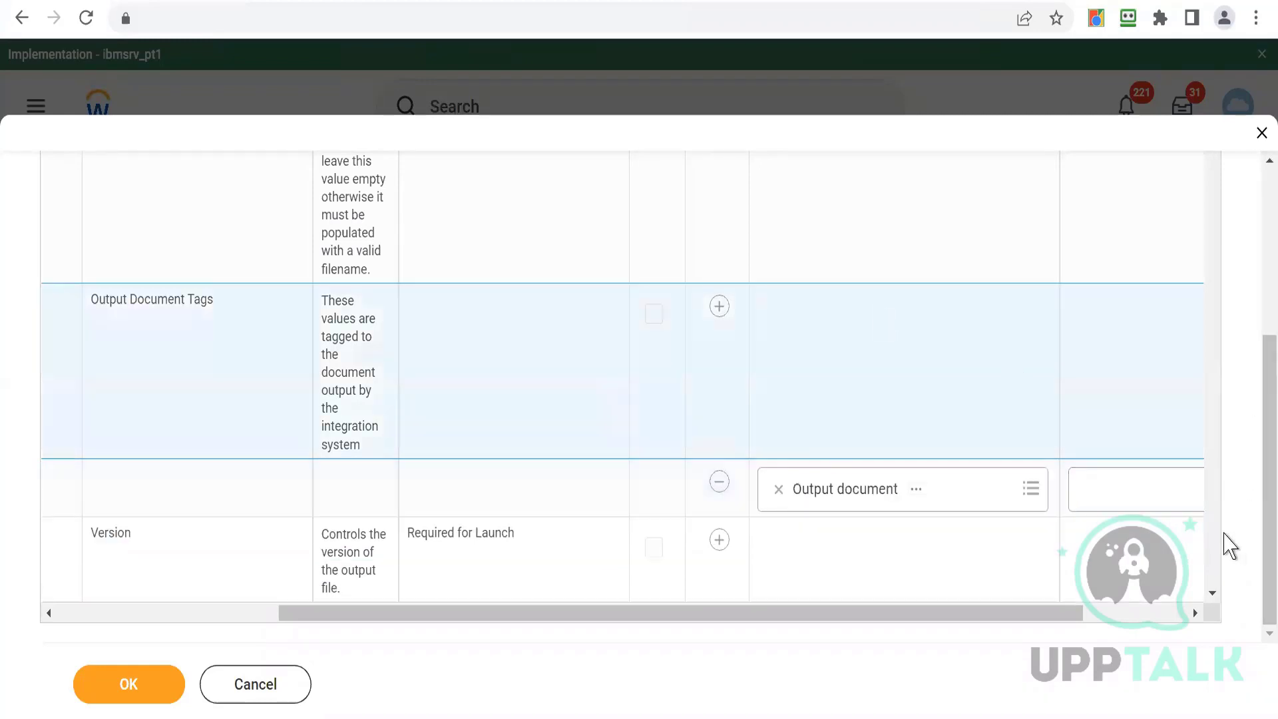
- Add a value row to the Version attribute and pick version 34.0
scroll(1217, 599, "down", 2)
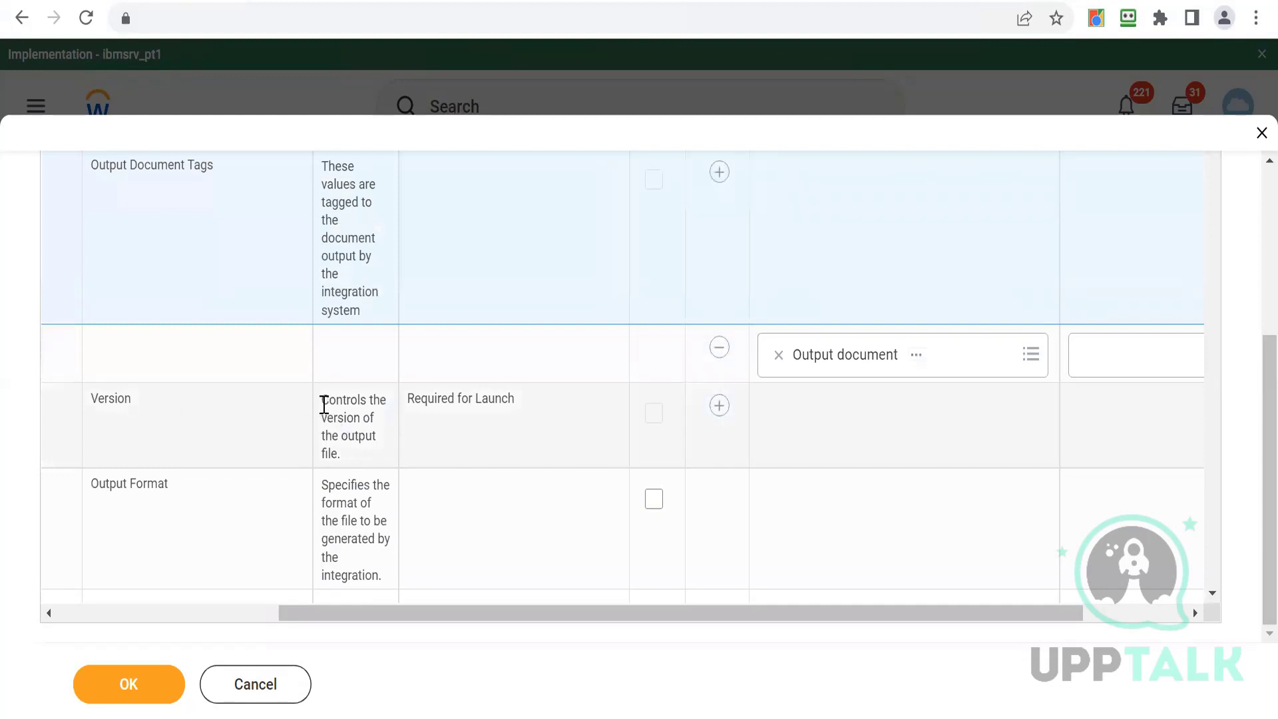
left_click_drag(323, 405, 377, 459)
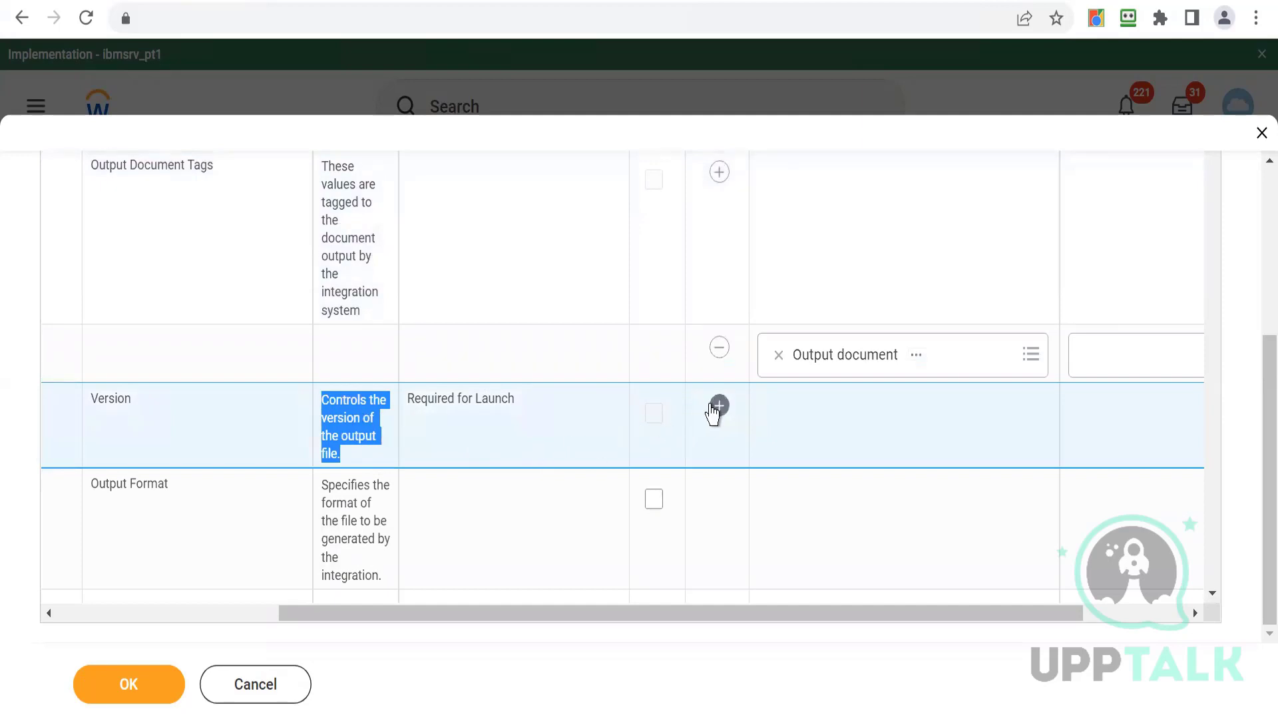
left_click(718, 406)
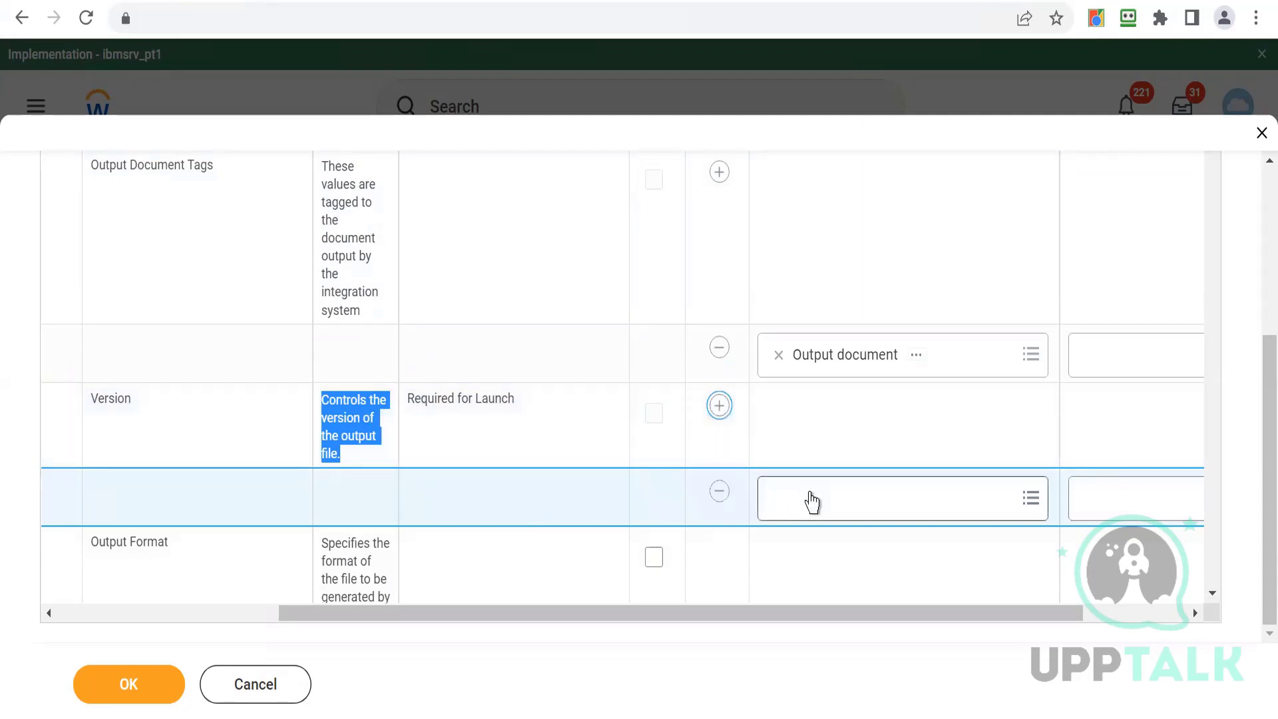
left_click(812, 501)
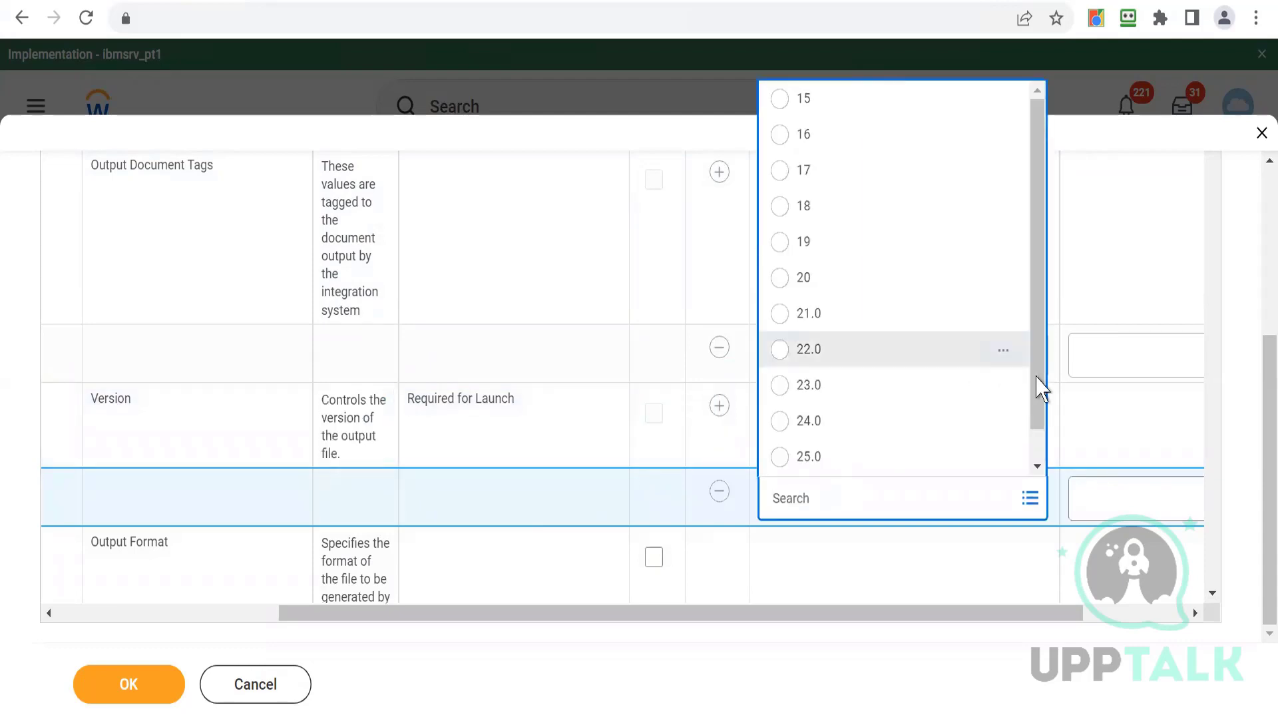
scroll(1039, 413, "down", 2)
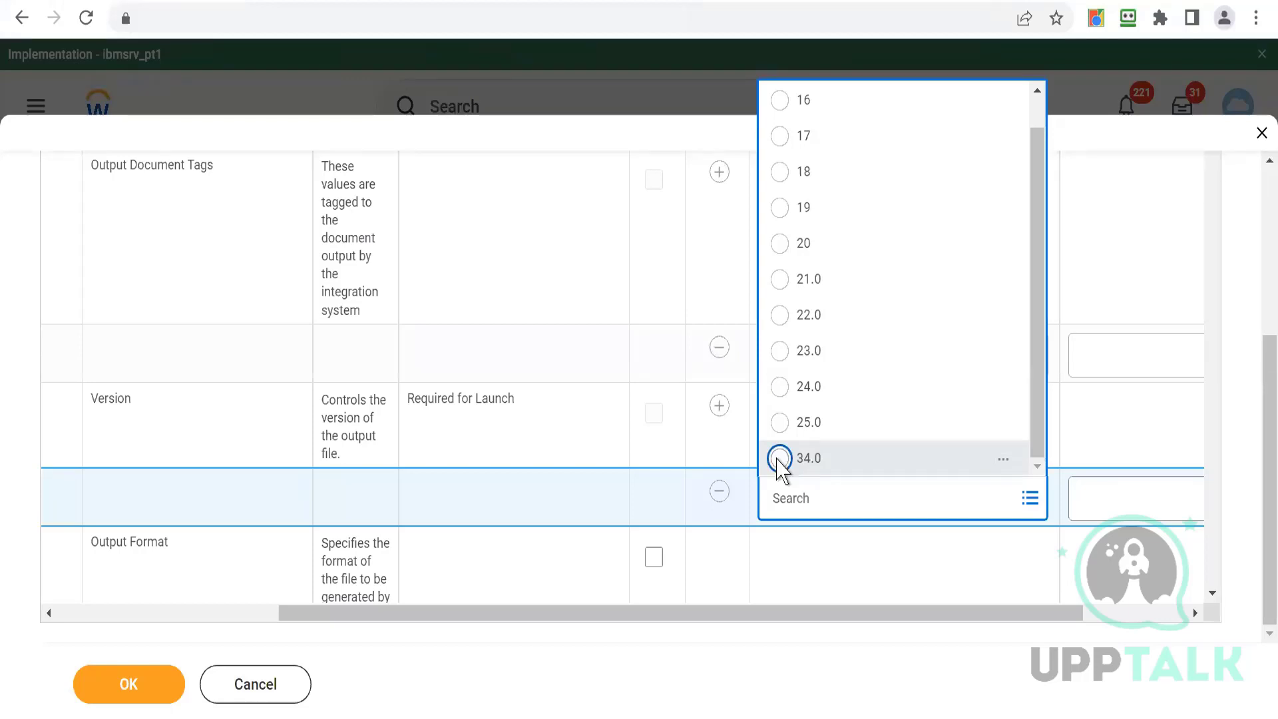
left_click(779, 458)
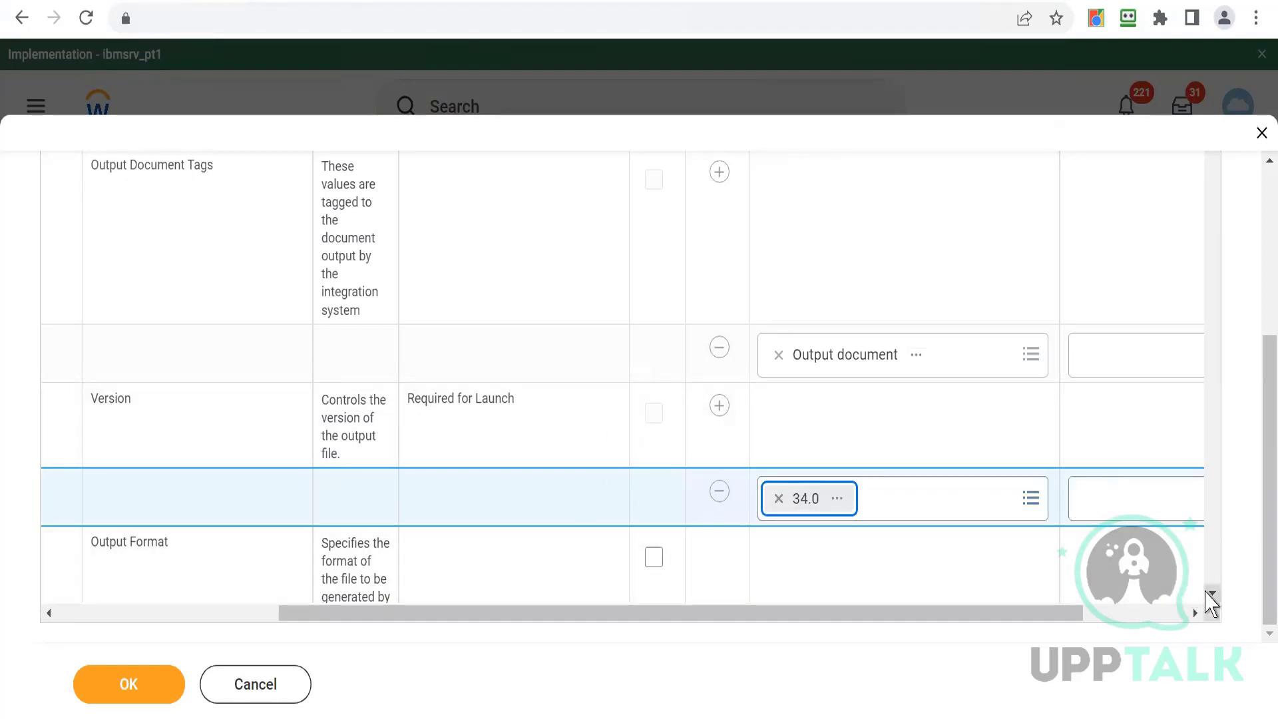
- Check the Output Format attribute and submit the integration attributes configuration
left_click(1211, 593)
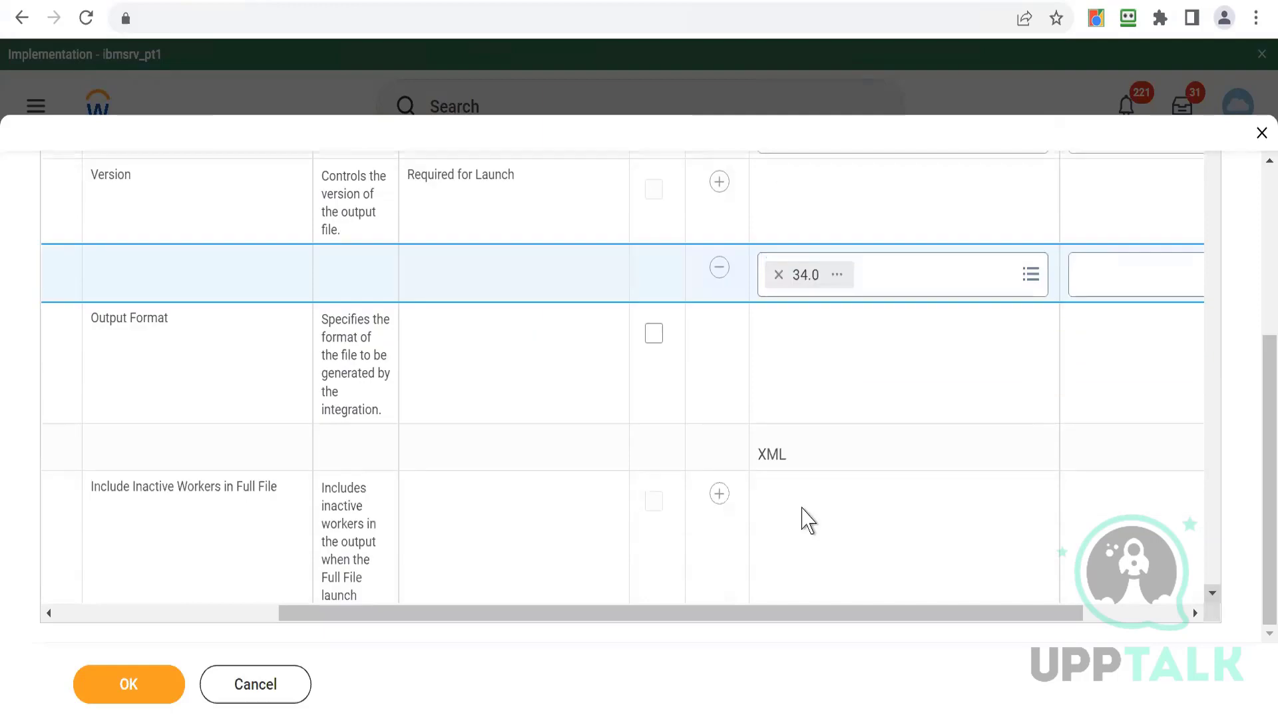
left_click_drag(334, 321, 377, 411)
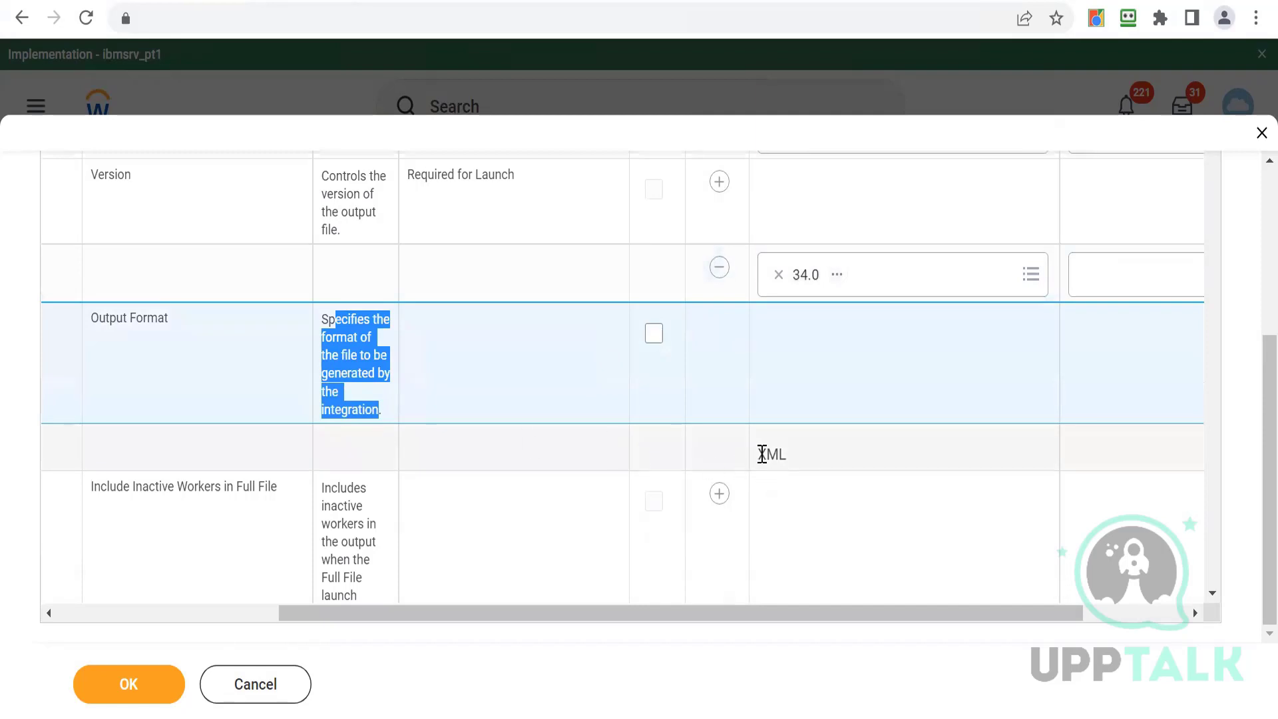
double_click(762, 452)
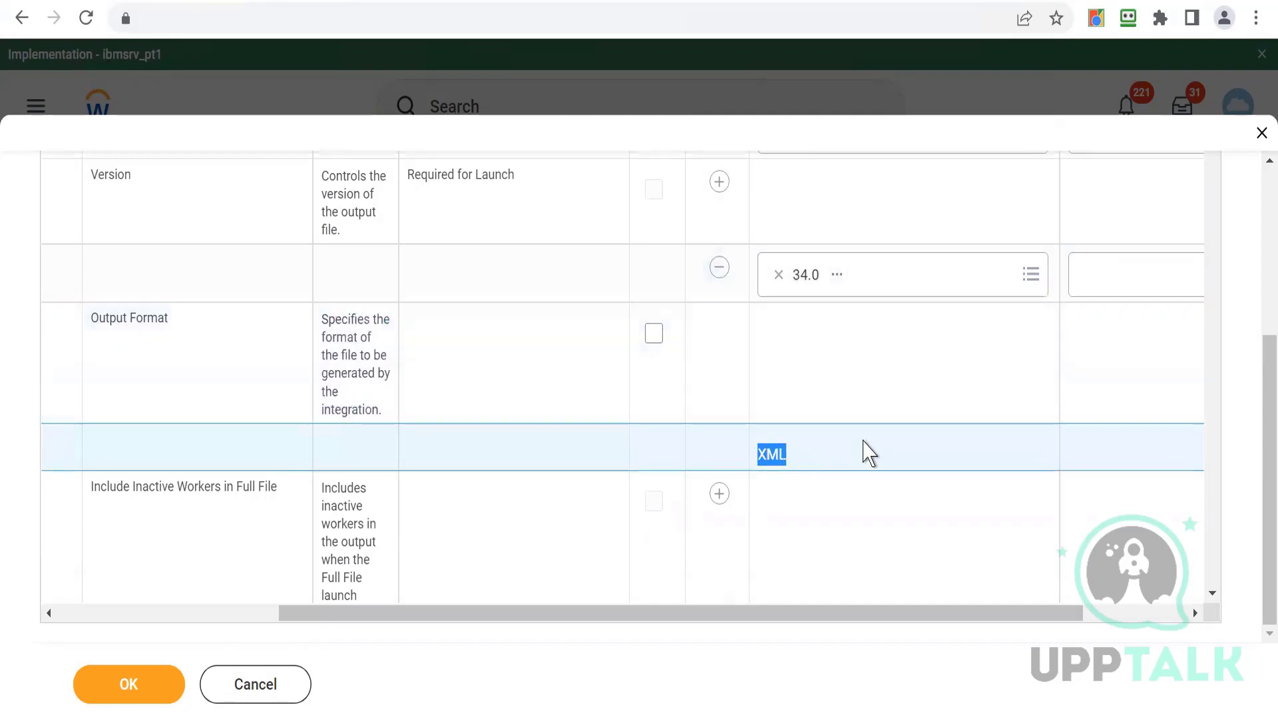
left_click(867, 452)
double_click(770, 455)
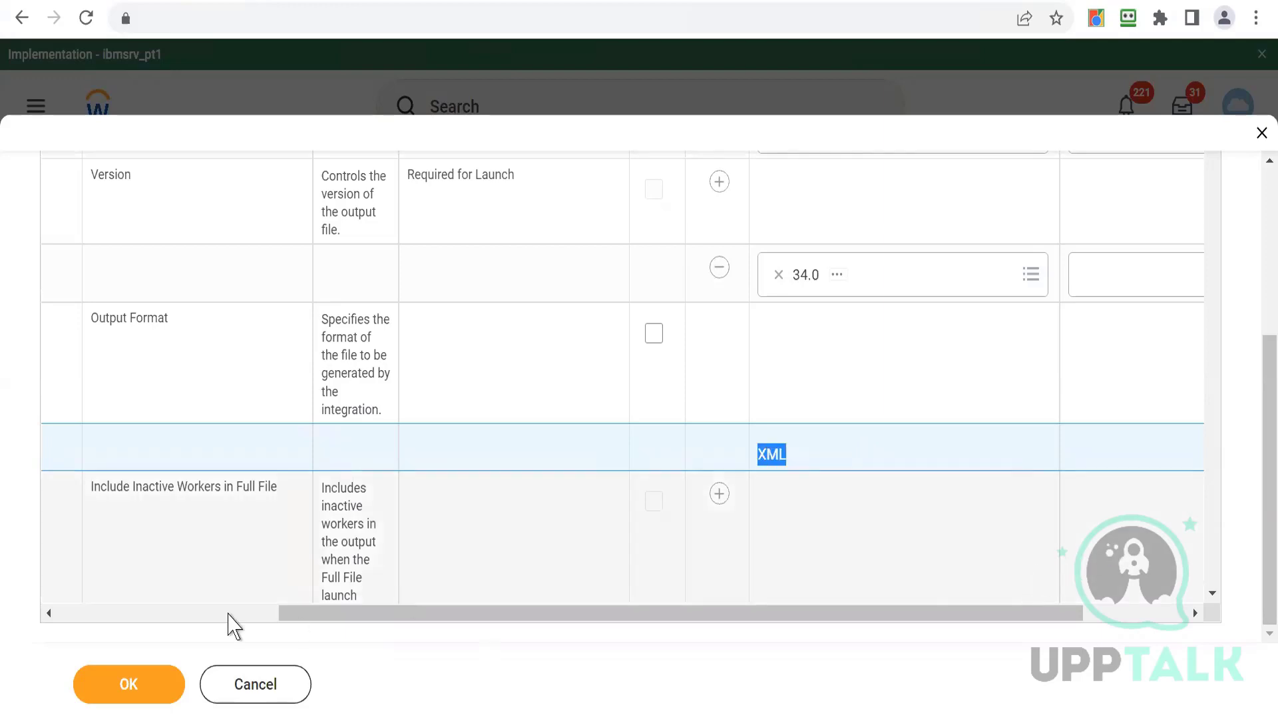
left_click(86, 692)
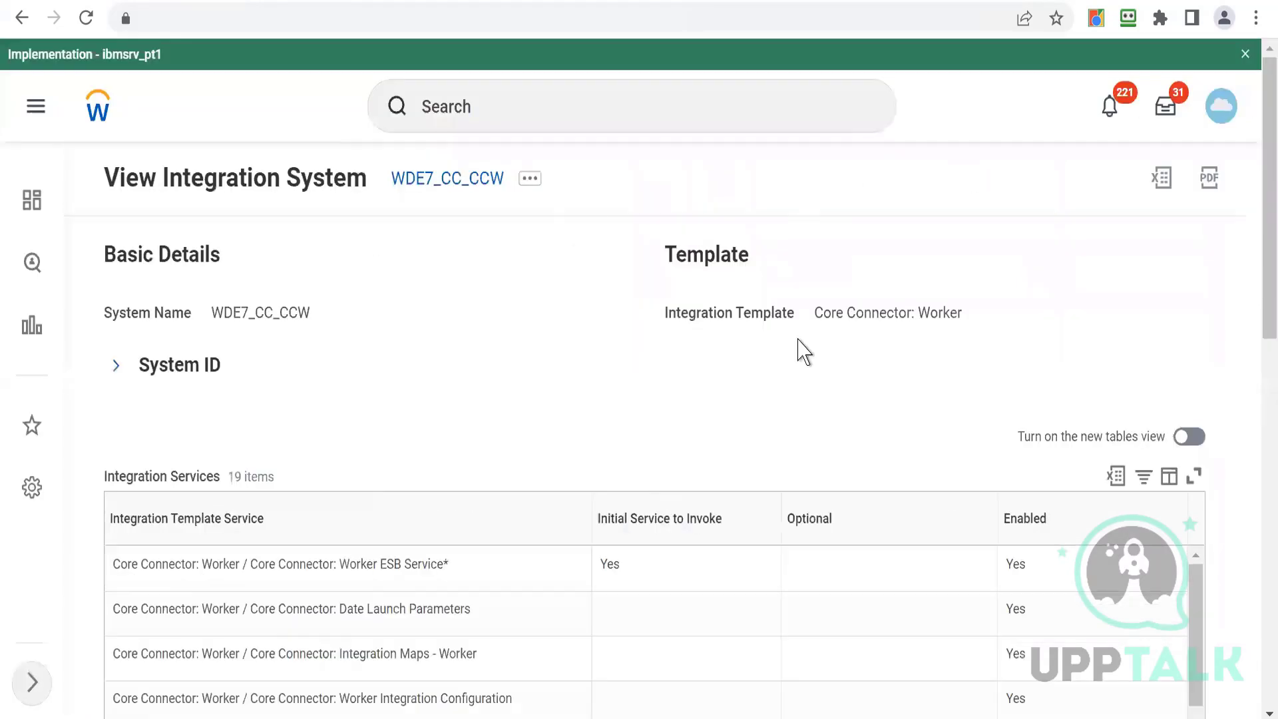
- Open Configure Integration Field Attributes for WDE7_CC_CCW from related actions and review the Worker Profile Photo section
left_click(530, 180)
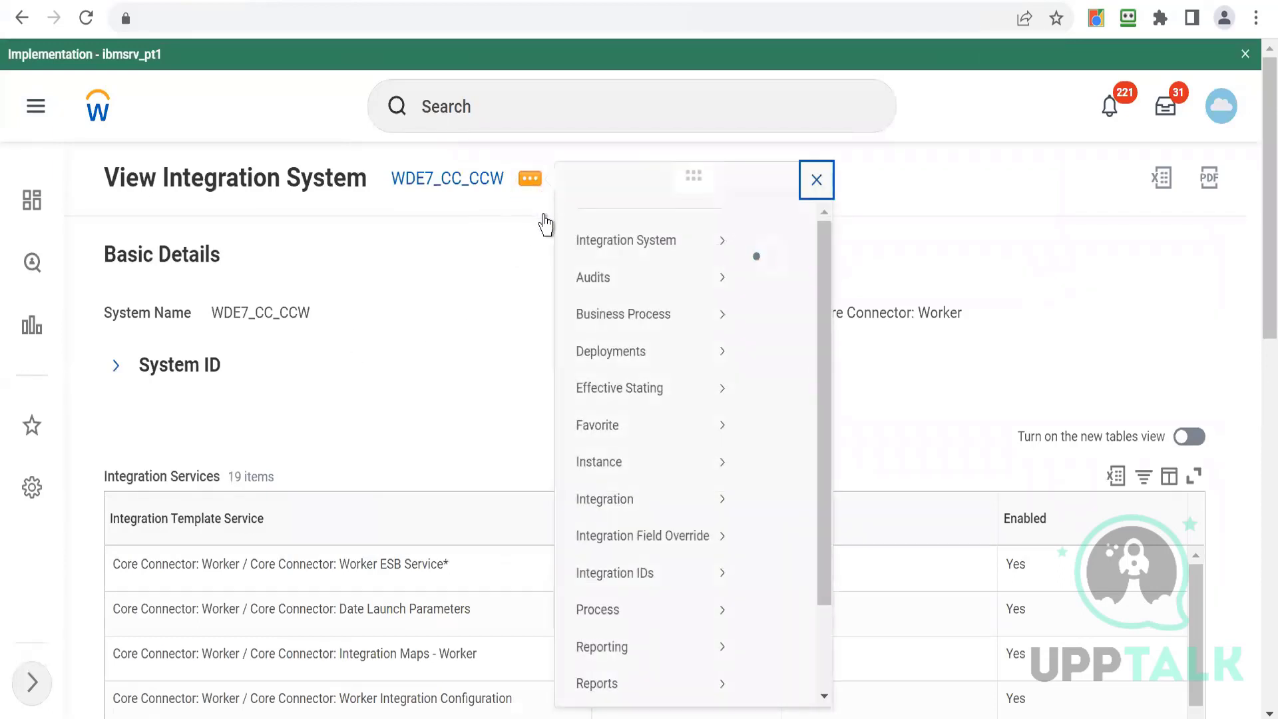
mouse_move(666, 273)
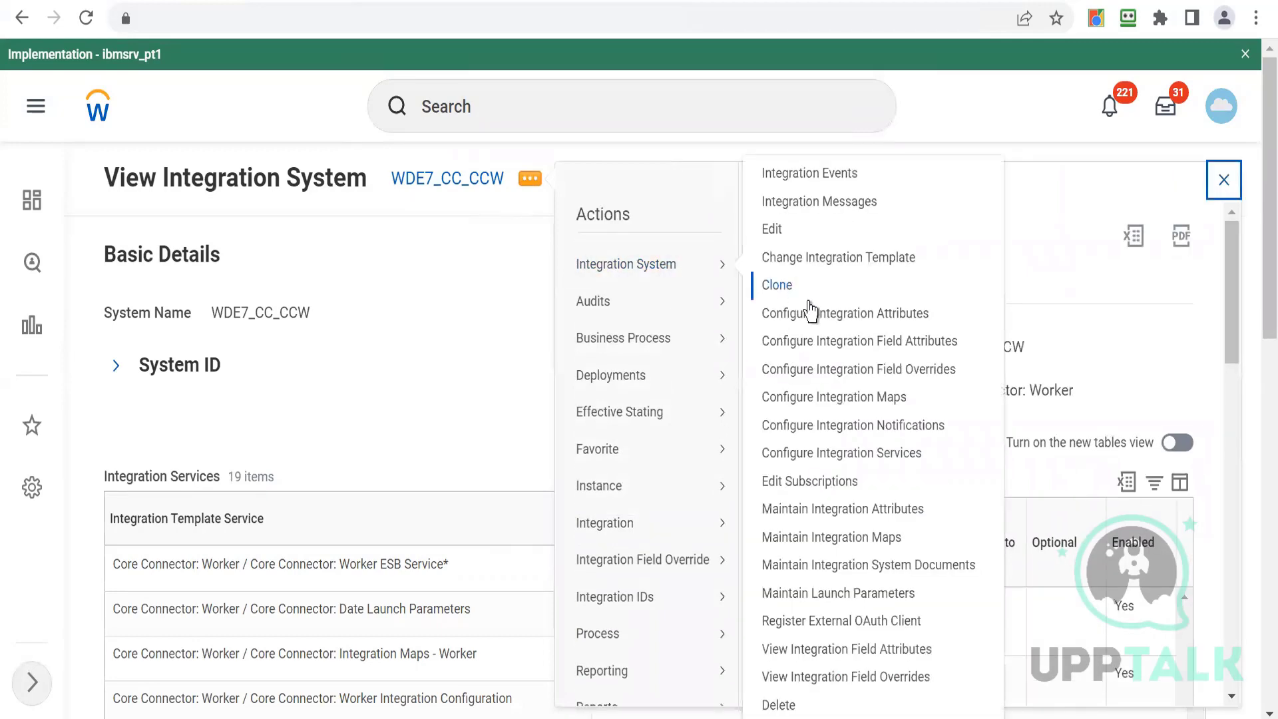
left_click(826, 342)
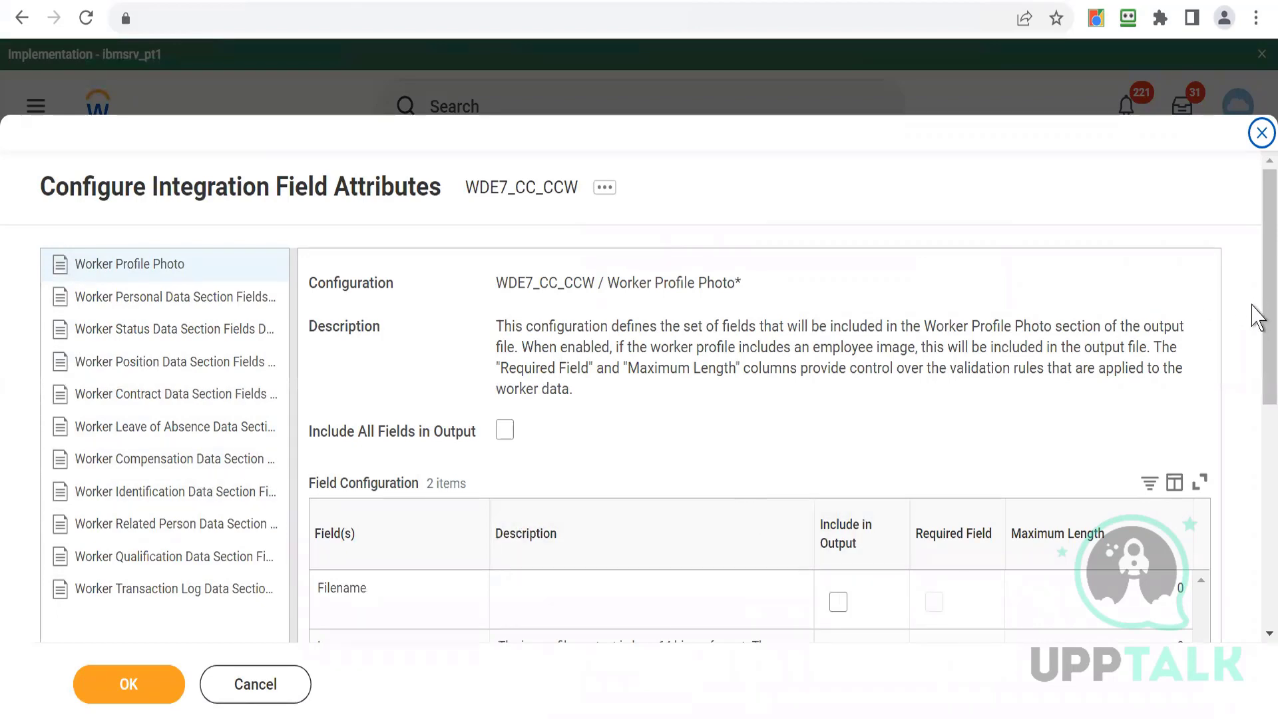
scroll(1255, 348, "down", 1)
scroll(1254, 348, "down", 3)
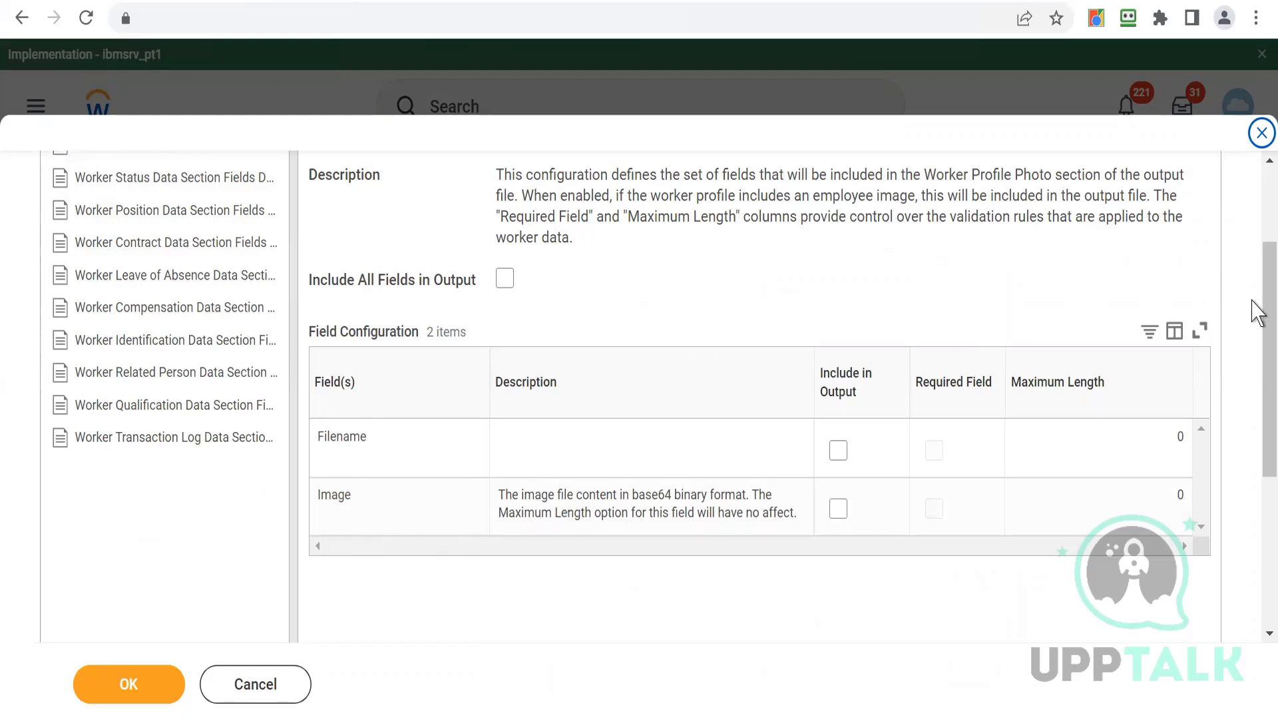
scroll(1255, 240, "up", 3)
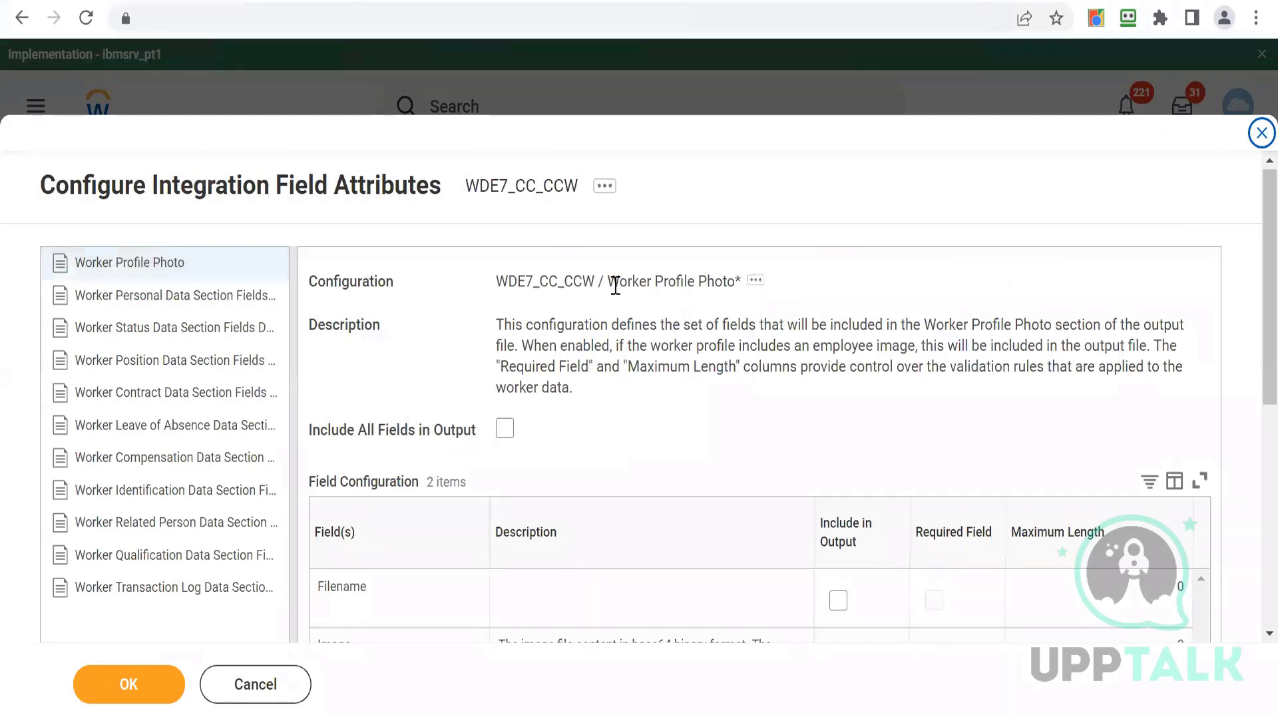
left_click_drag(616, 285, 695, 287)
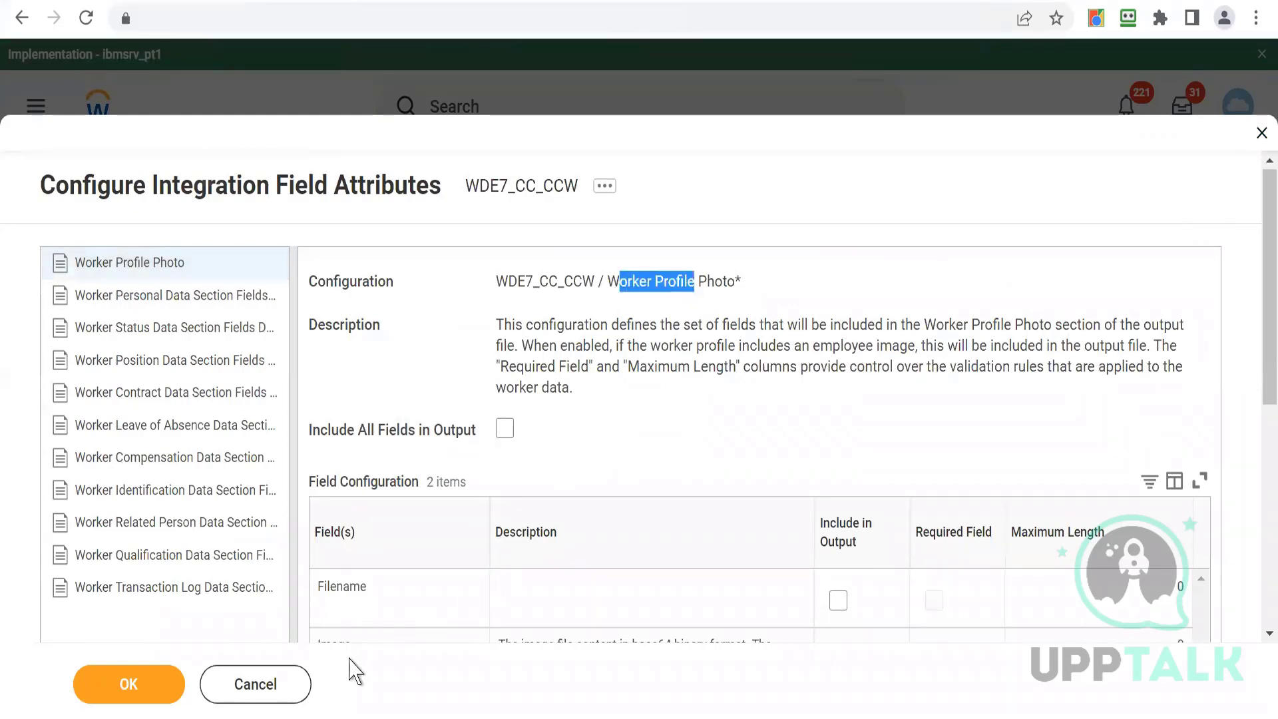
- Turn on Include All Fields in Output for the Worker Personal Data Section Fields
left_click(174, 309)
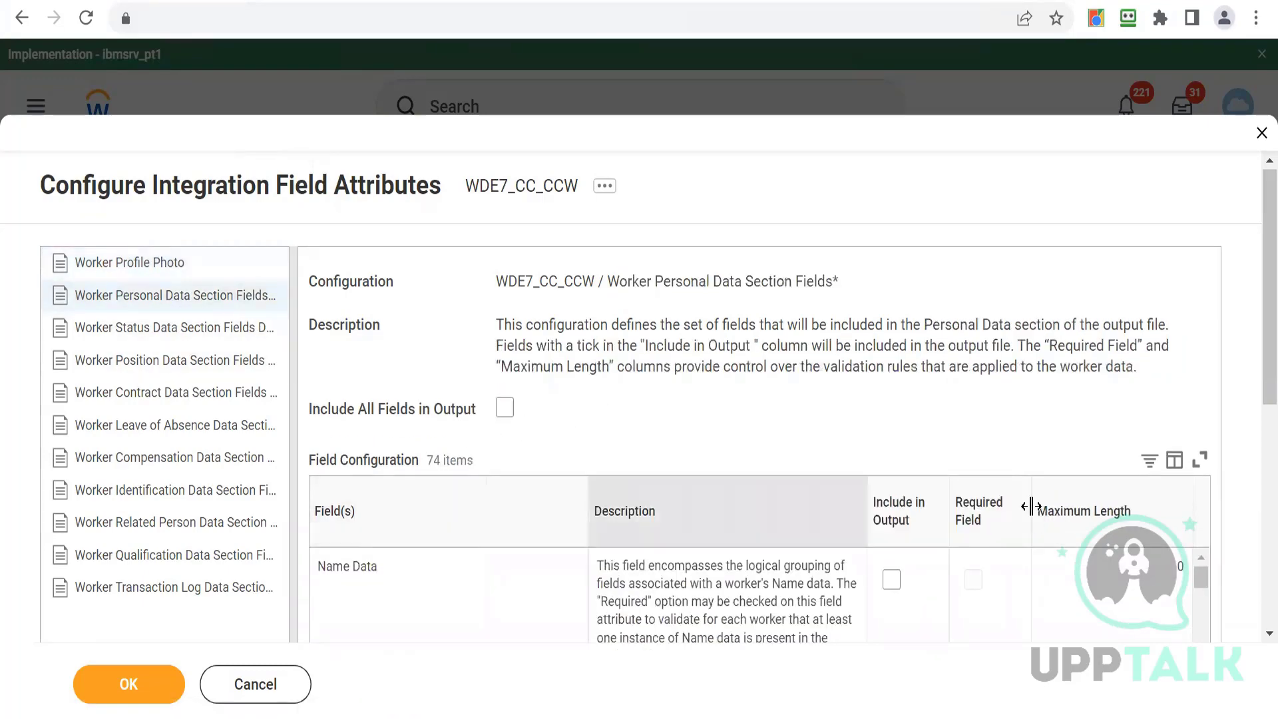
left_click_drag(1257, 374, 1257, 445)
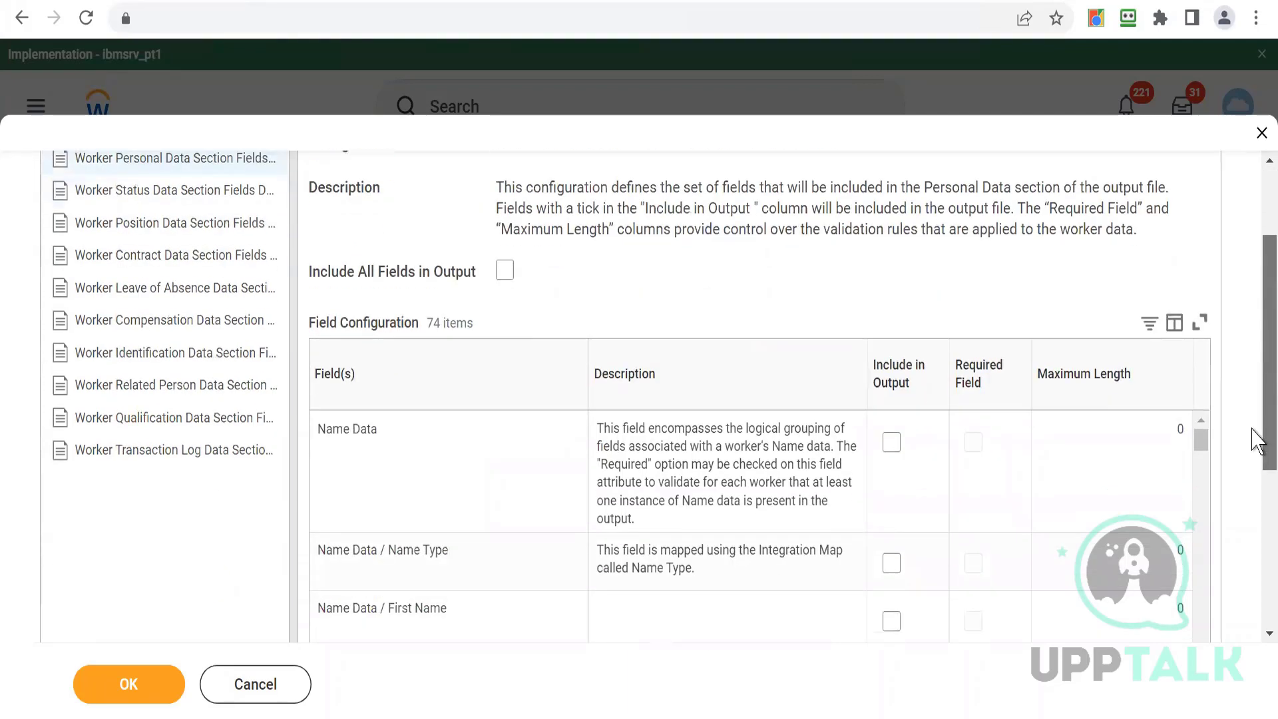
left_click(506, 269)
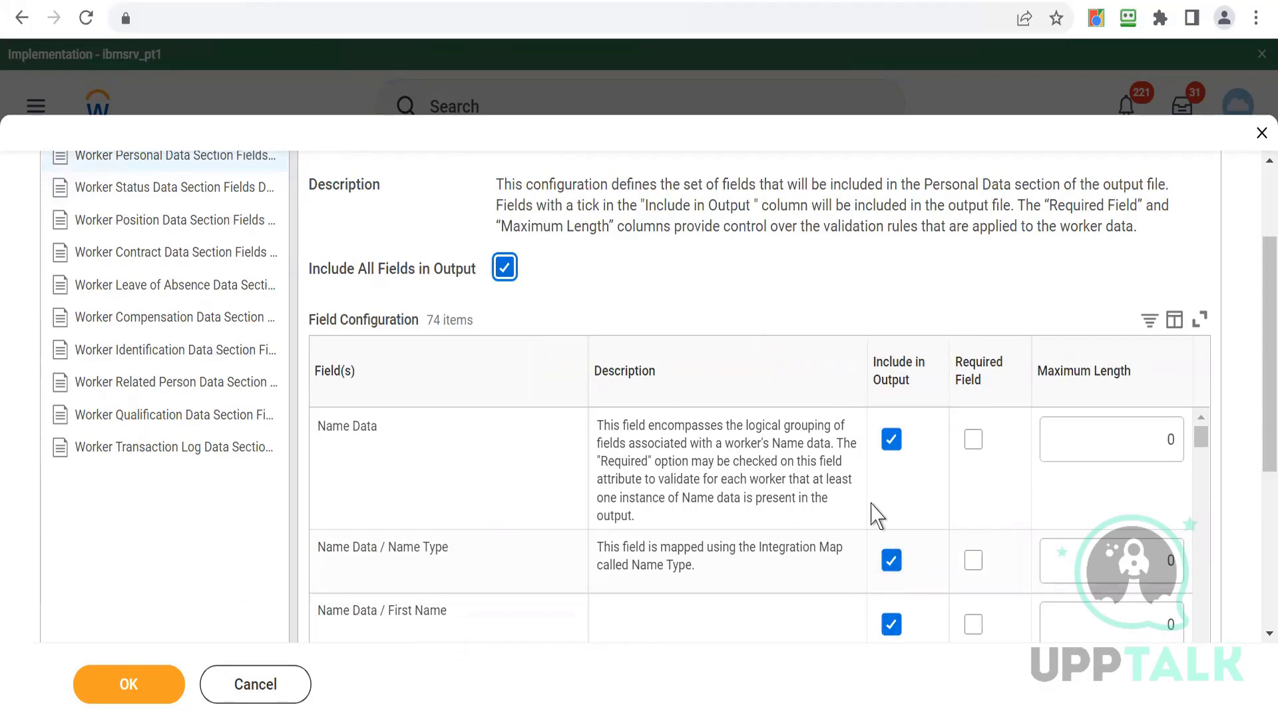
- In Worker Position Data Section Fields, include the Business Title field in output
left_click_drag(1257, 387, 1244, 363)
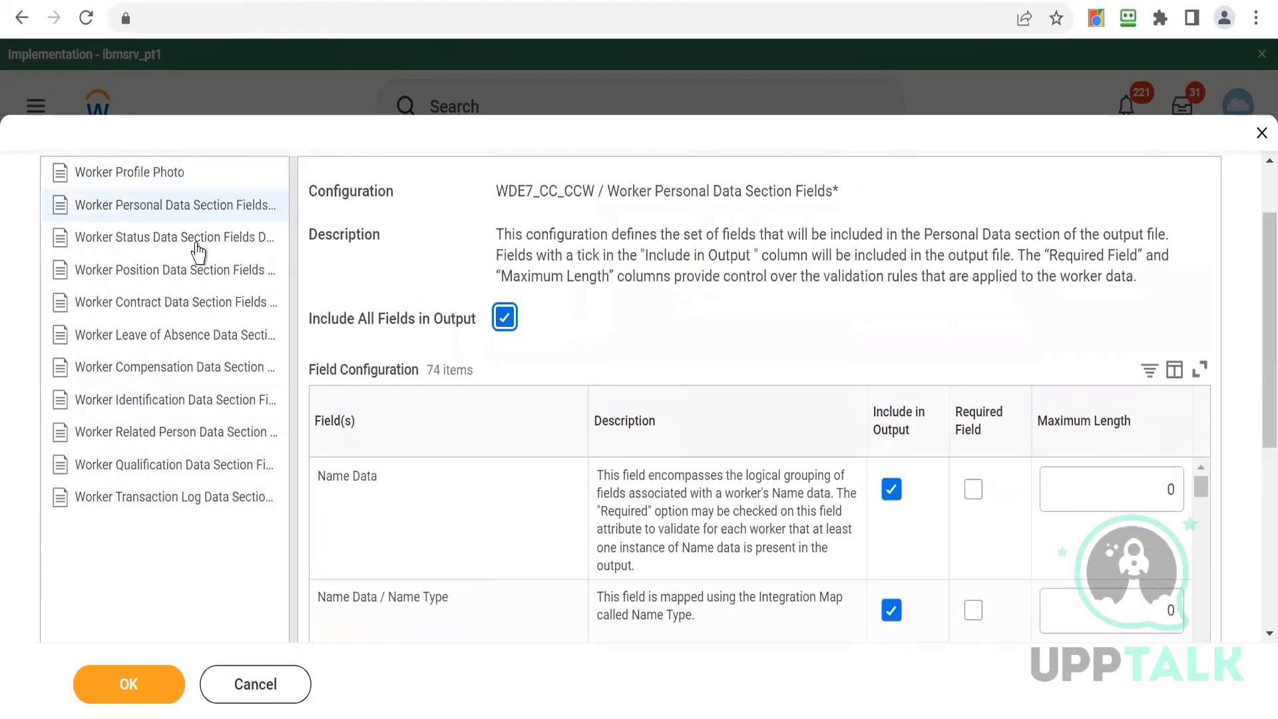
left_click(165, 244)
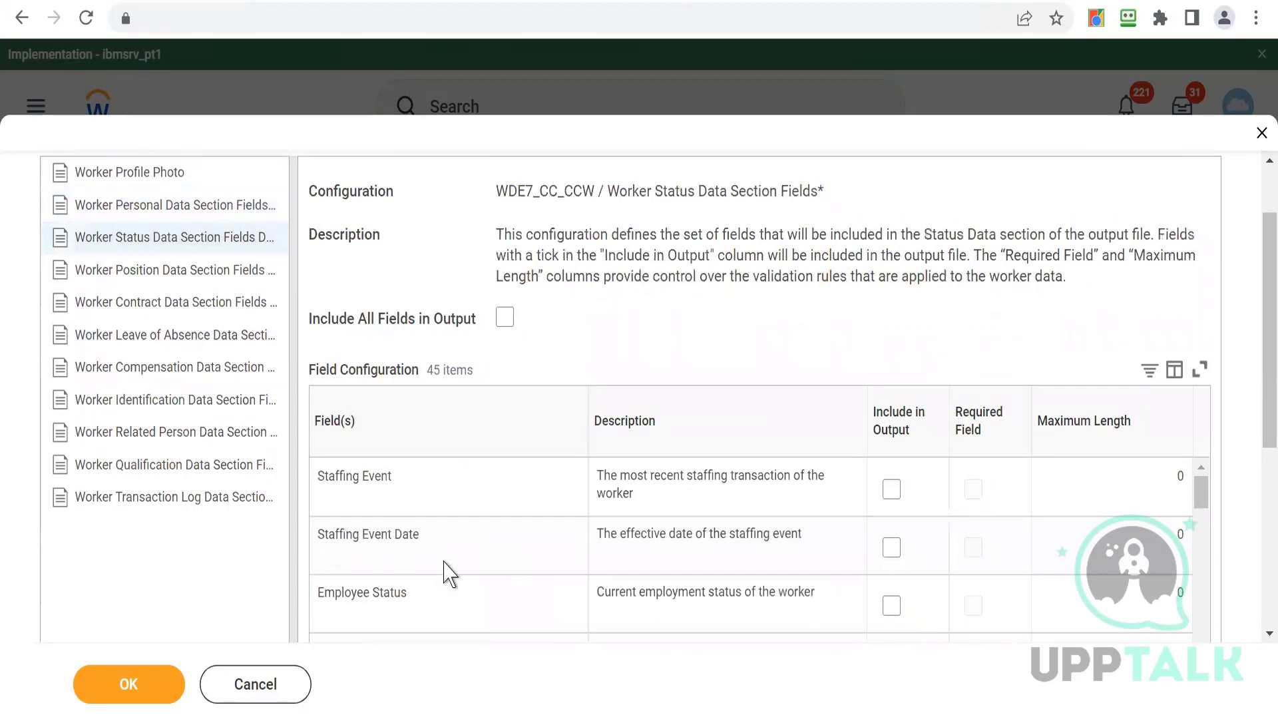
left_click(171, 271)
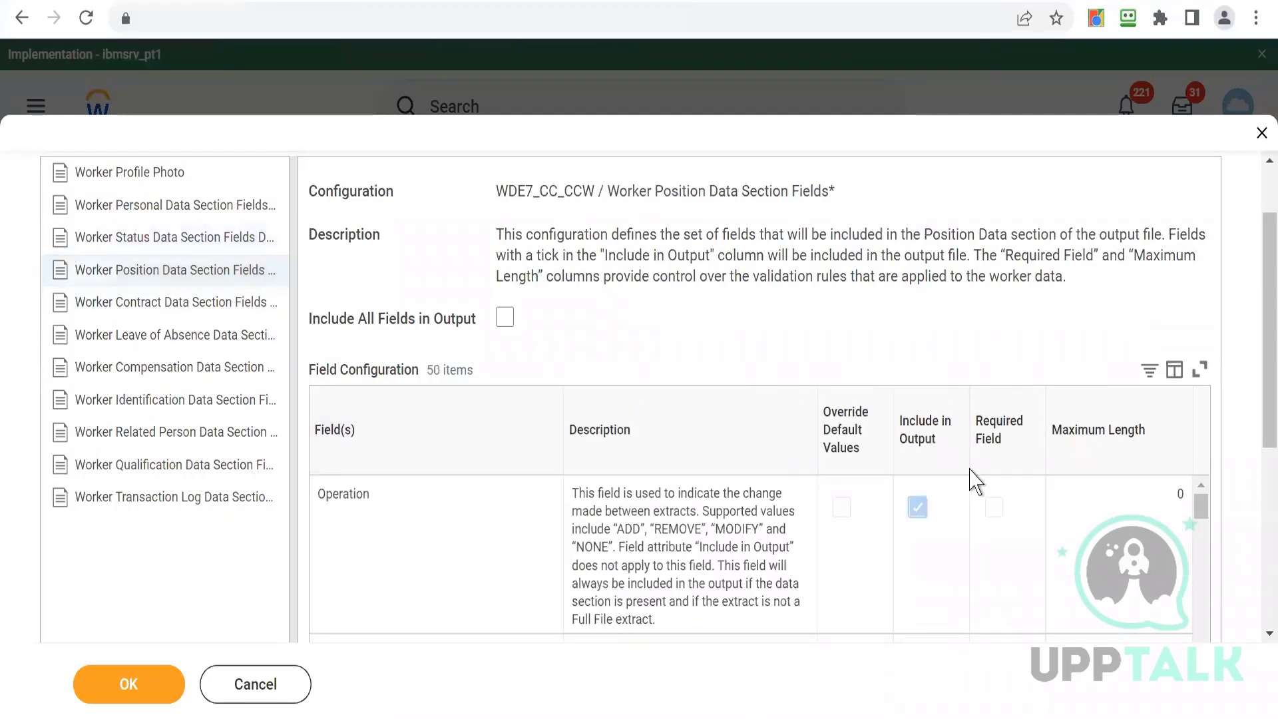
left_click_drag(1260, 386, 1260, 523)
left_click(1202, 483)
left_click(1202, 484)
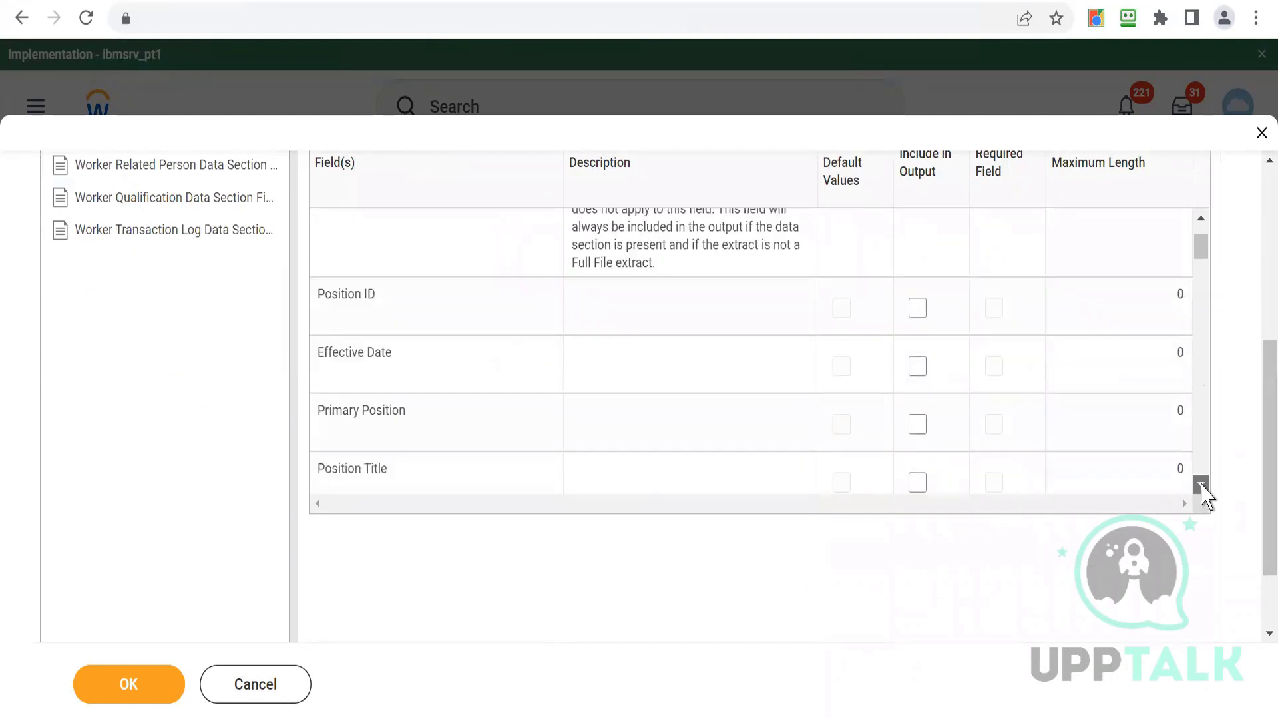
left_click(1202, 484)
left_click(1202, 484)
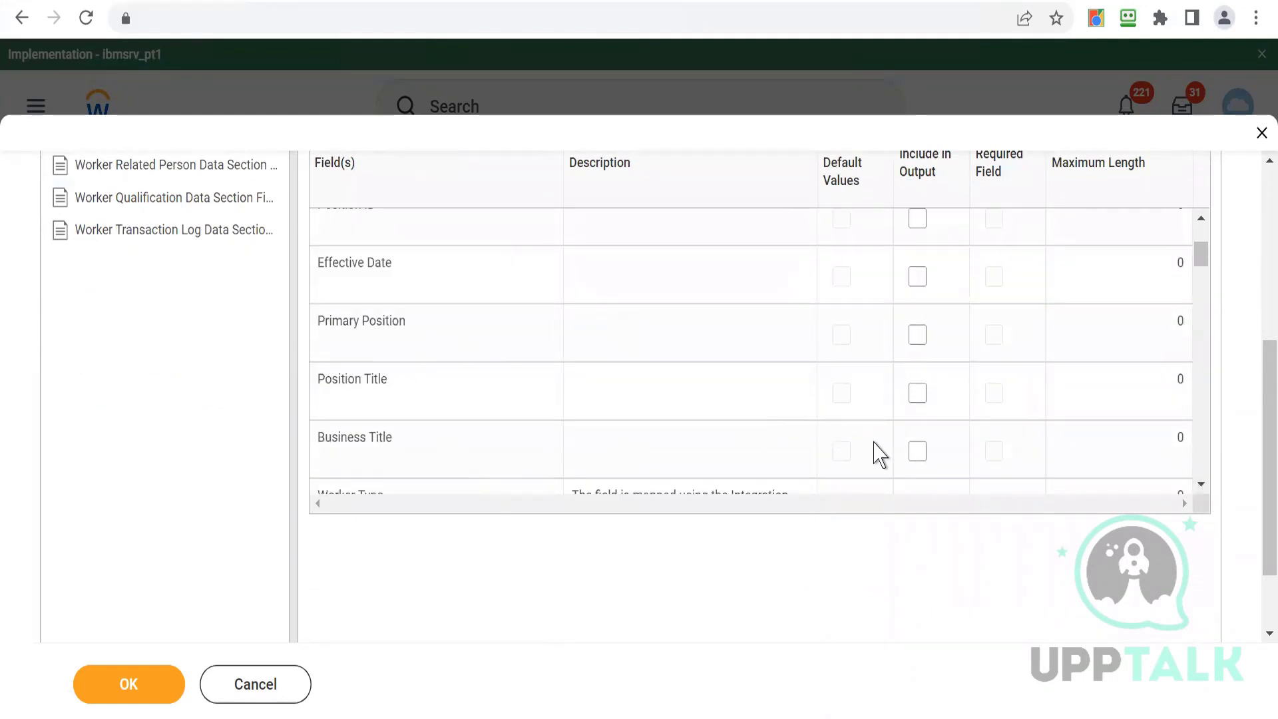
left_click(916, 451)
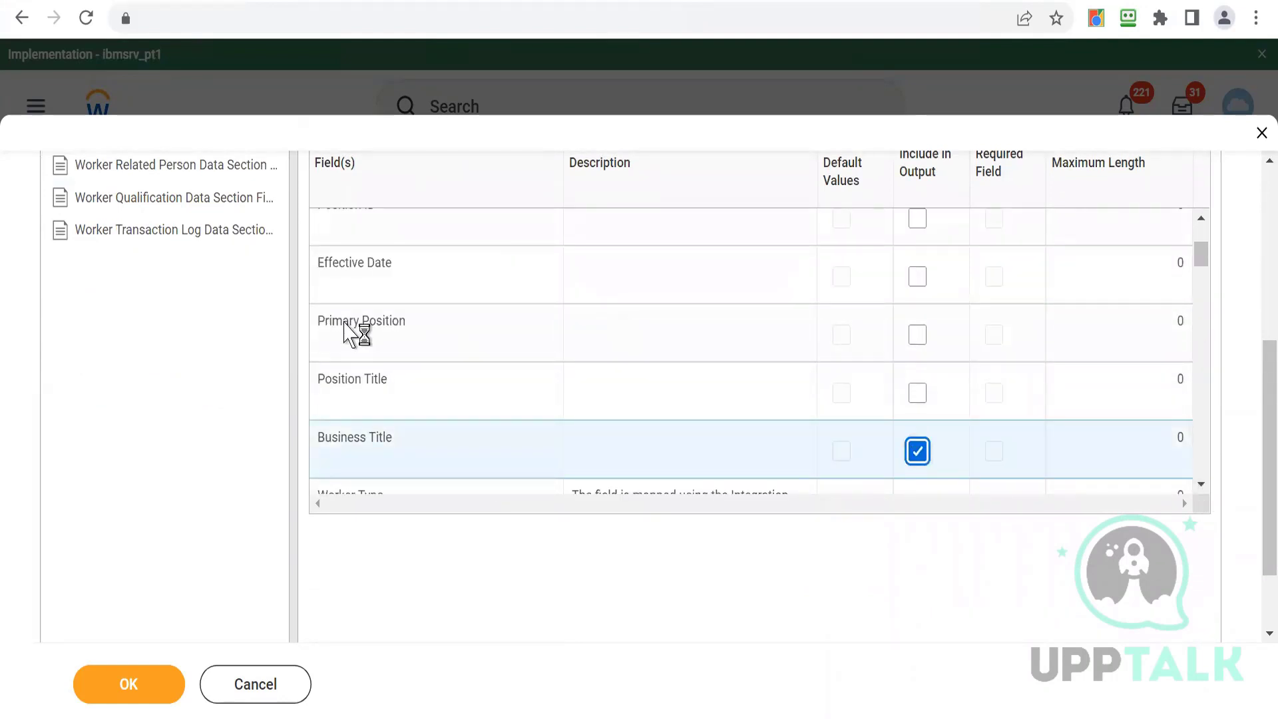
- In Worker Compensation Data Section Fields, include Total Annual Base Pay and Total Base Pay in output, then submit
left_click_drag(1258, 461, 1256, 363)
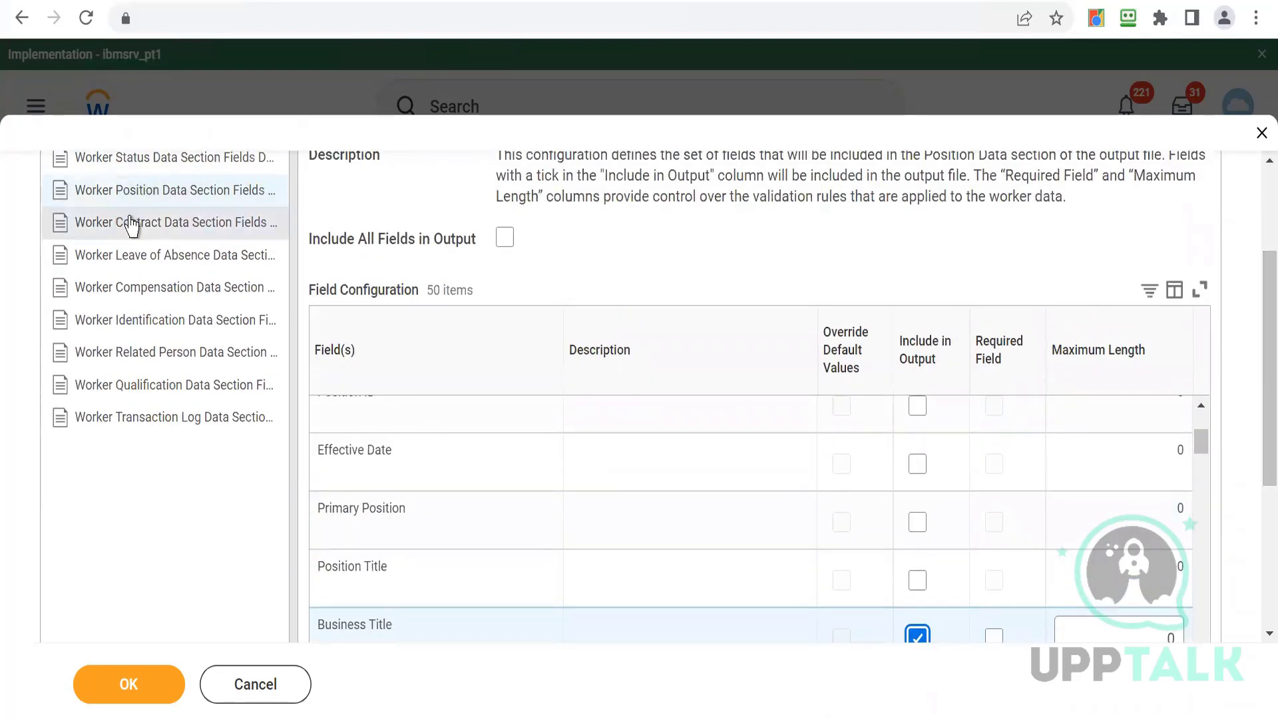
left_click(130, 288)
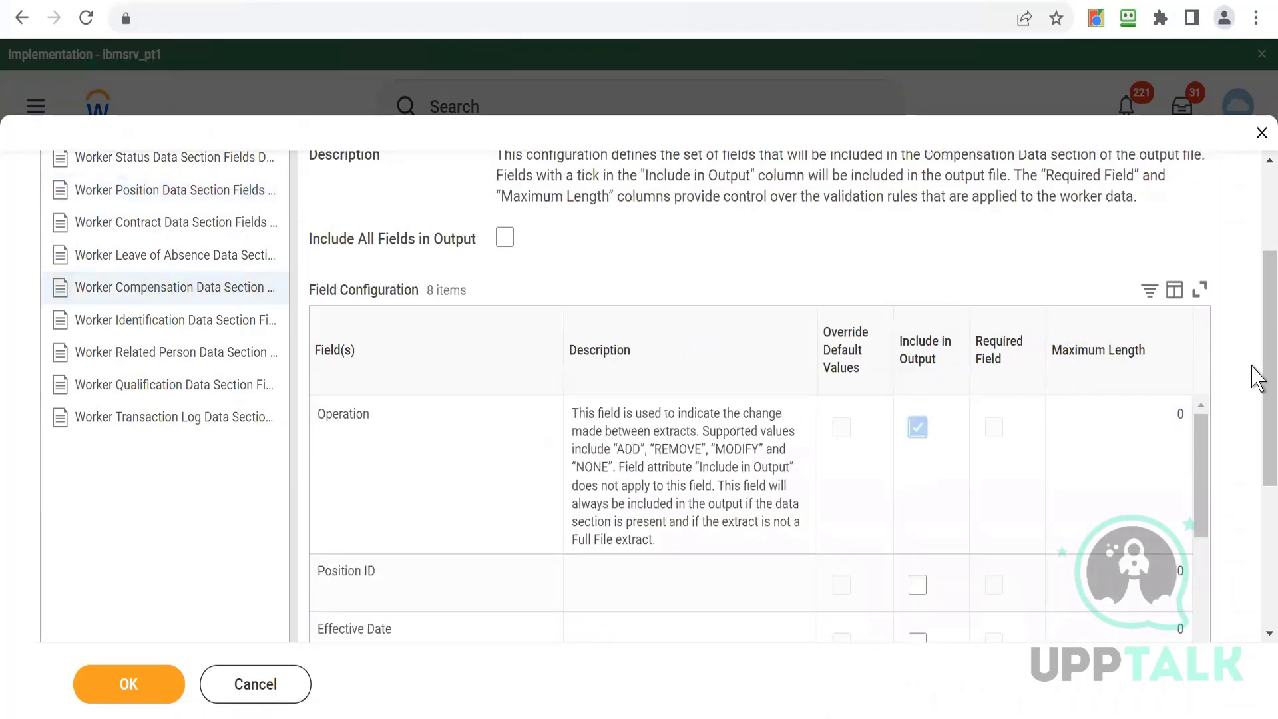
left_click_drag(1258, 371, 1249, 471)
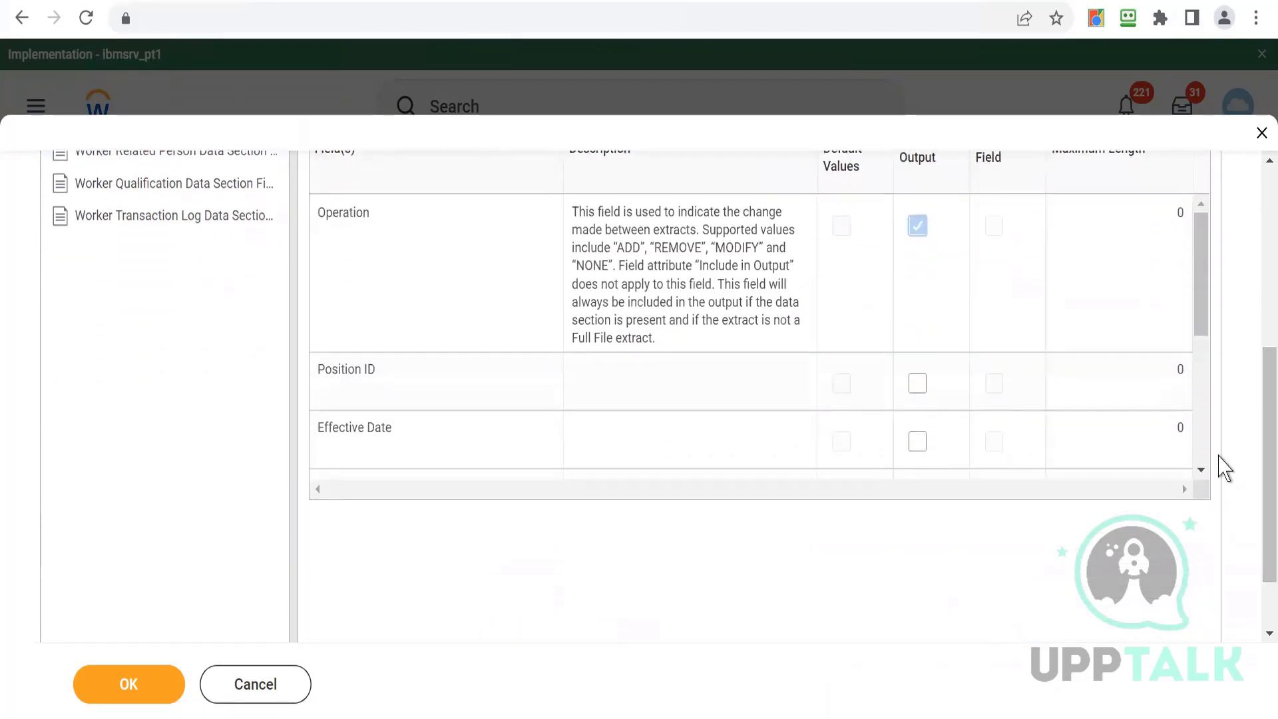
left_click(1202, 472)
left_click(1202, 473)
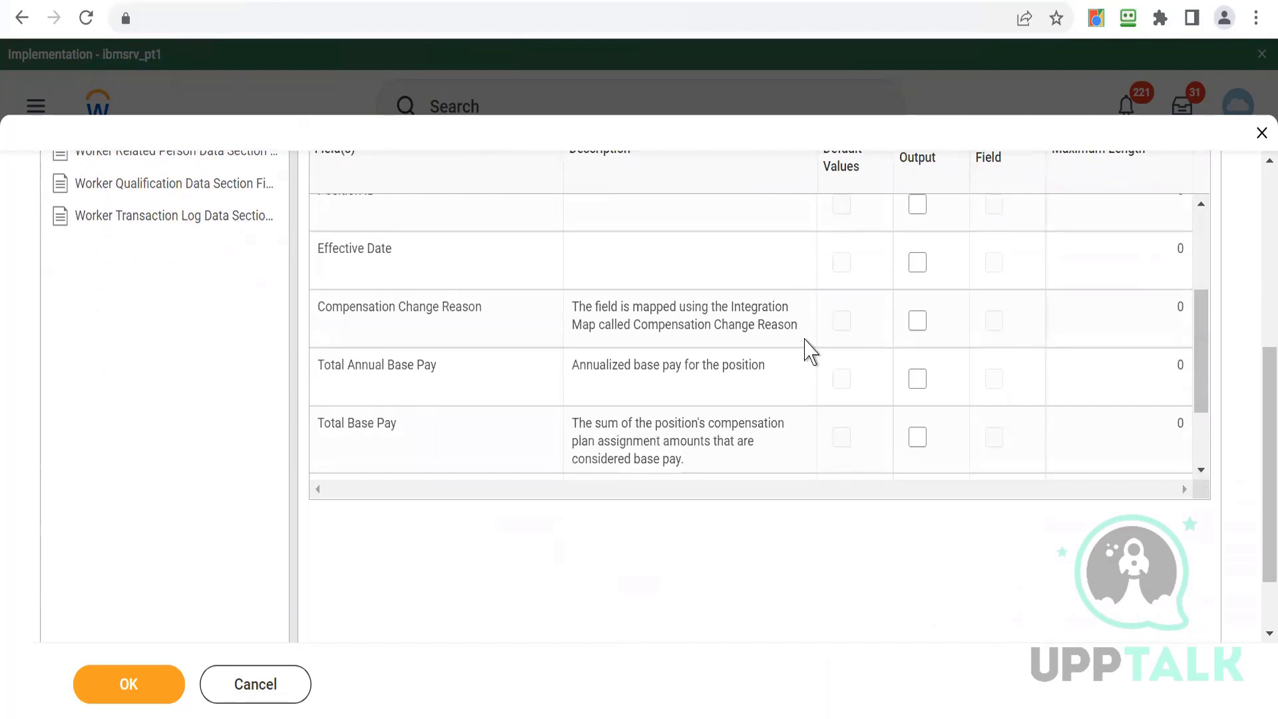
left_click(917, 379)
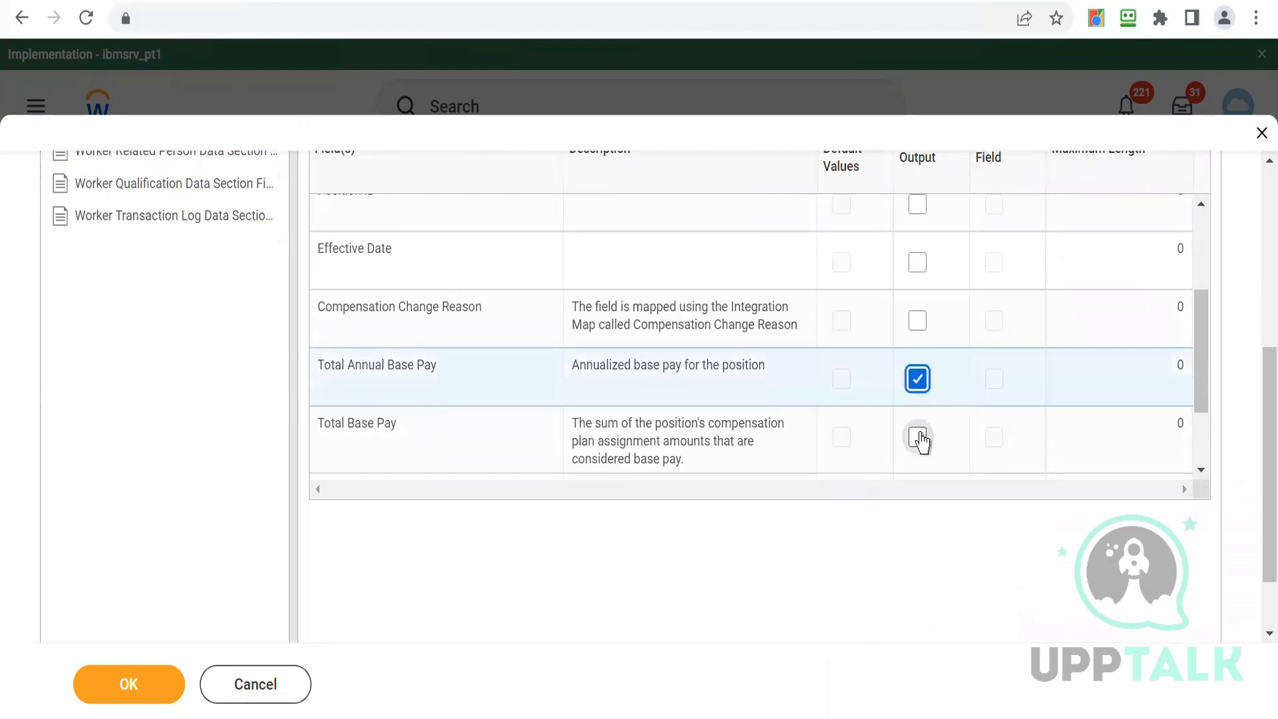
left_click(917, 437)
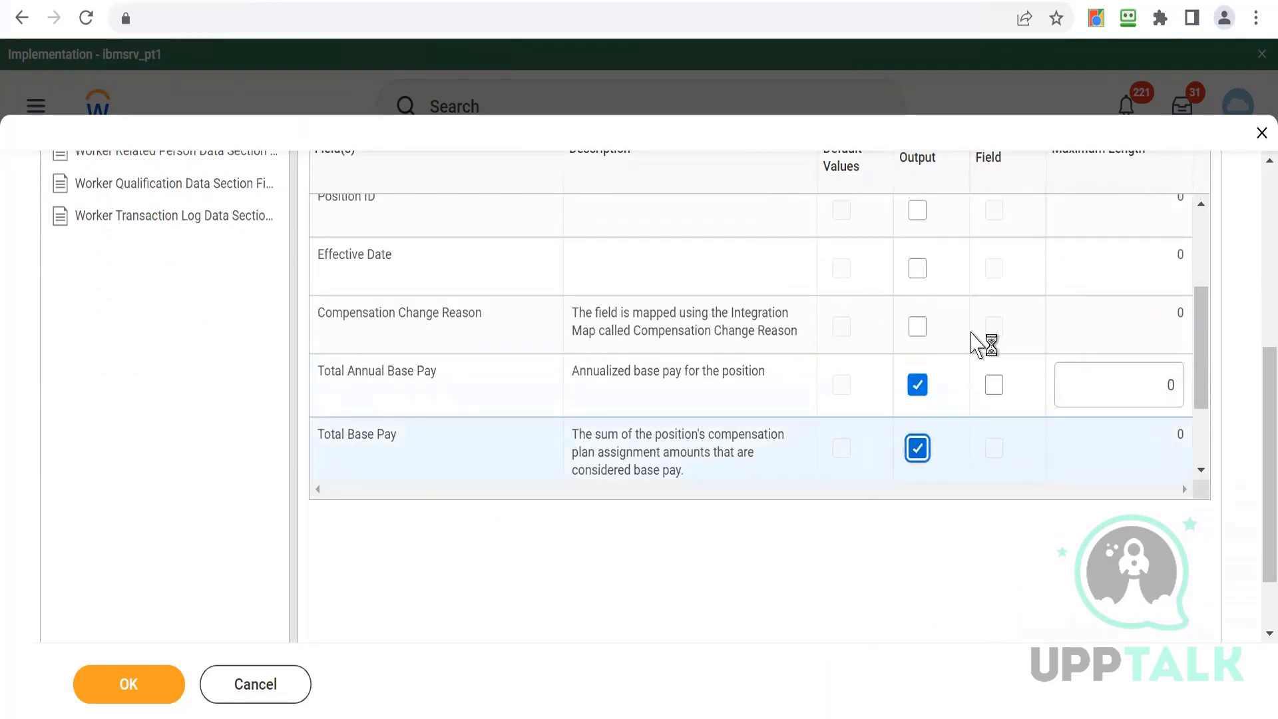
left_click_drag(1208, 400, 1205, 466)
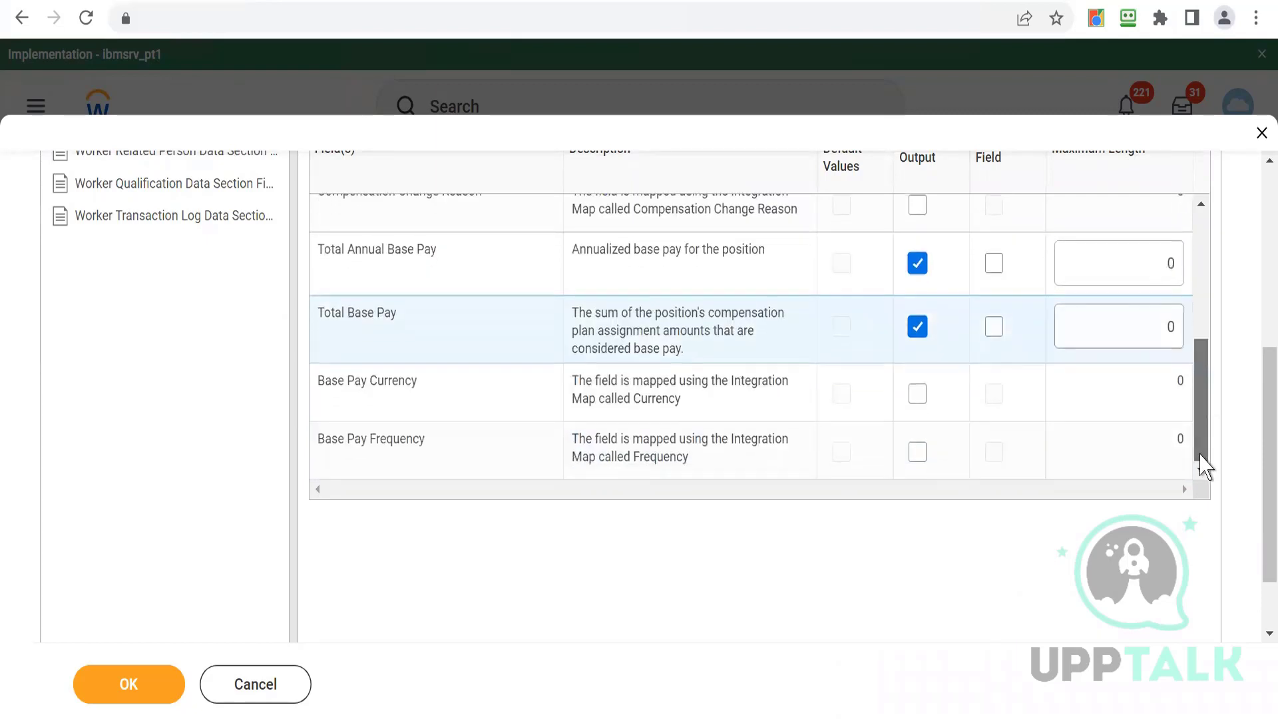
left_click(107, 689)
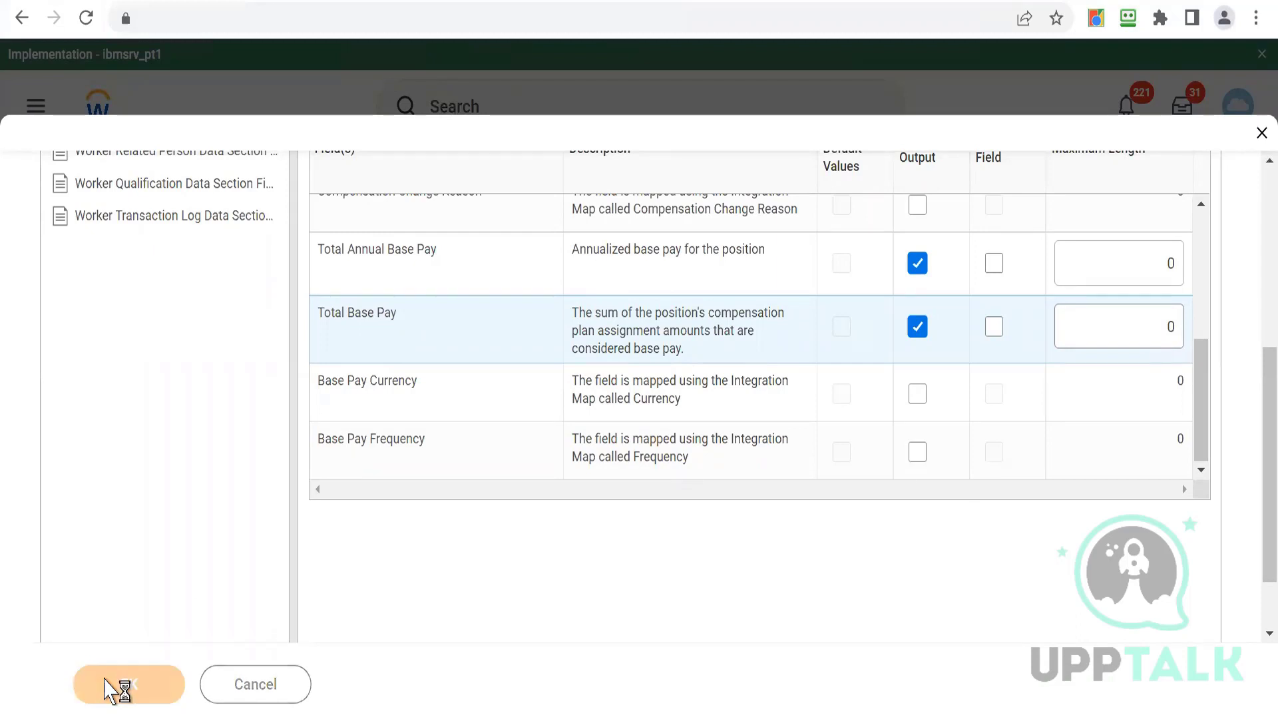
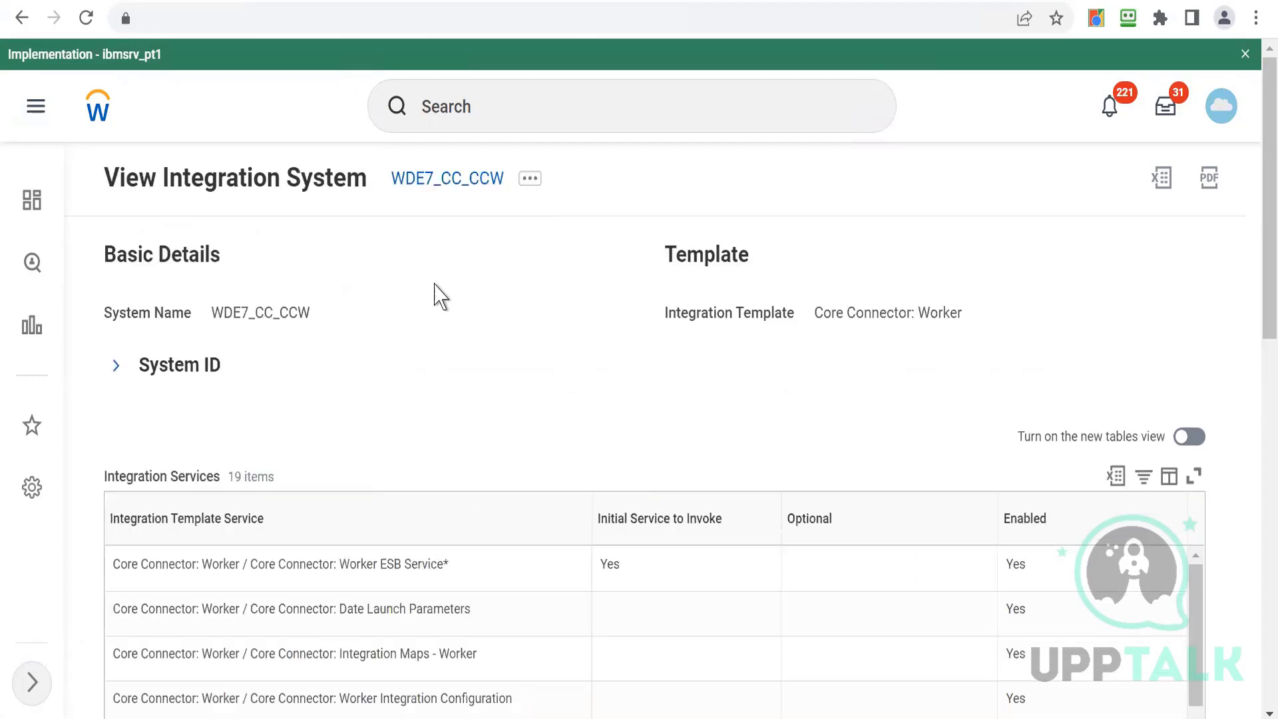
- Open Configure Integration Field Overrides for WDE7_CC_CCW, set the Eligibility criterion's Override External Field to Active, and confirm
left_click(531, 186)
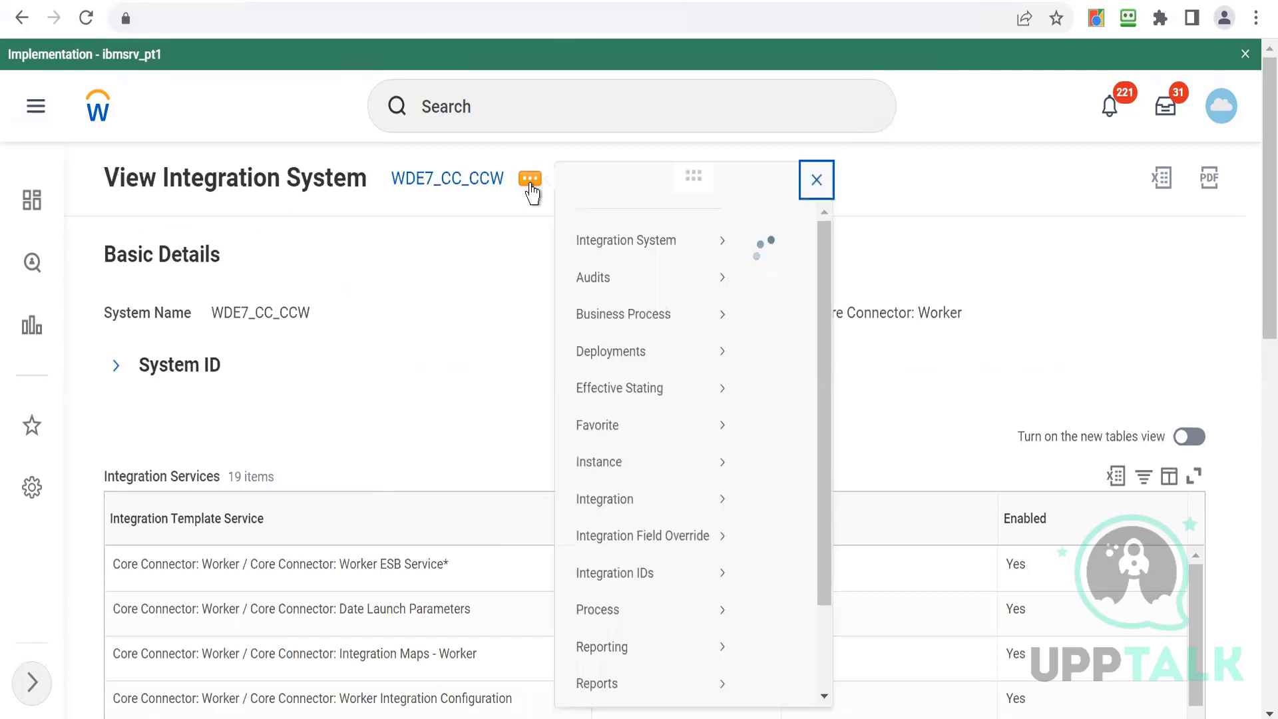
mouse_move(635, 264)
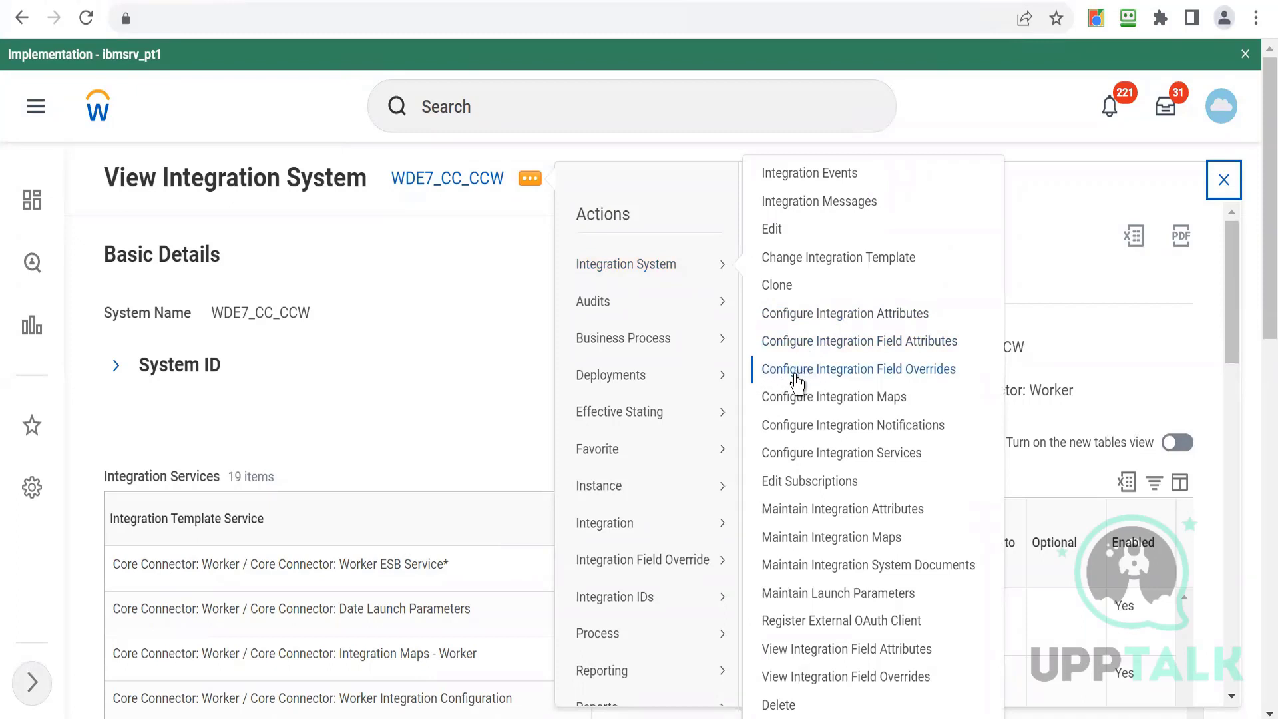
left_click(898, 378)
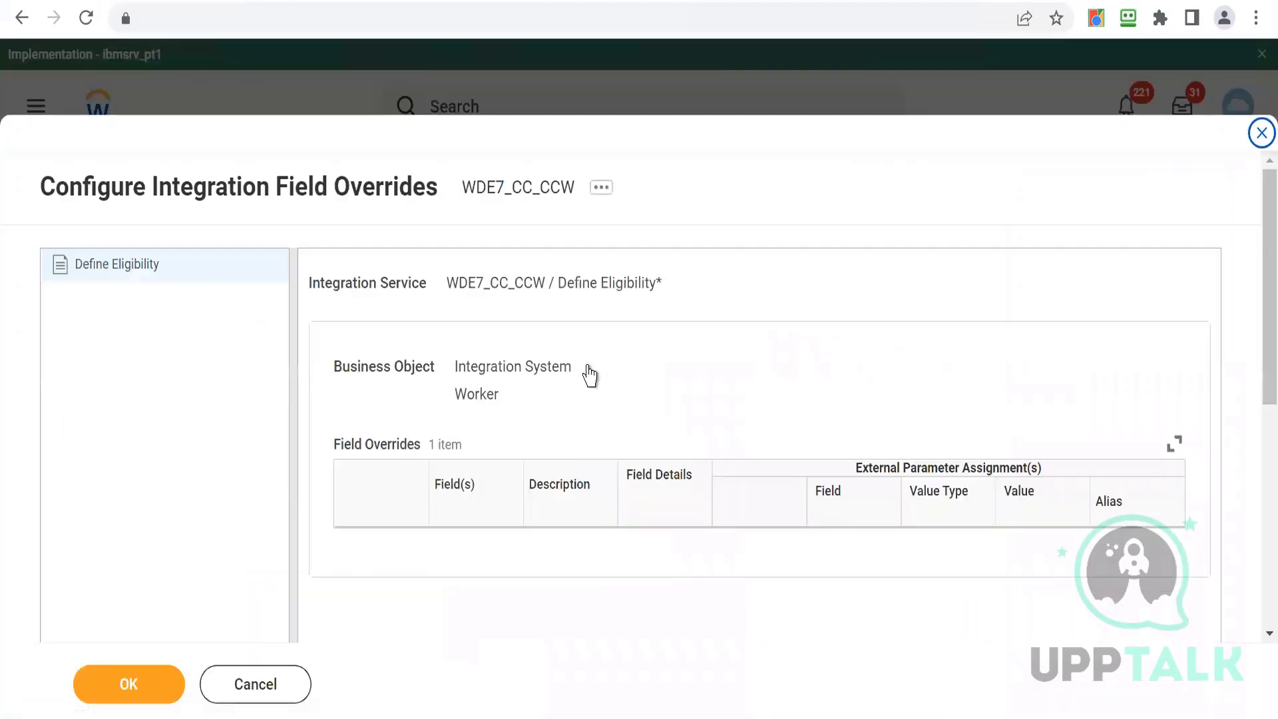
scroll(1256, 418, "down", 1)
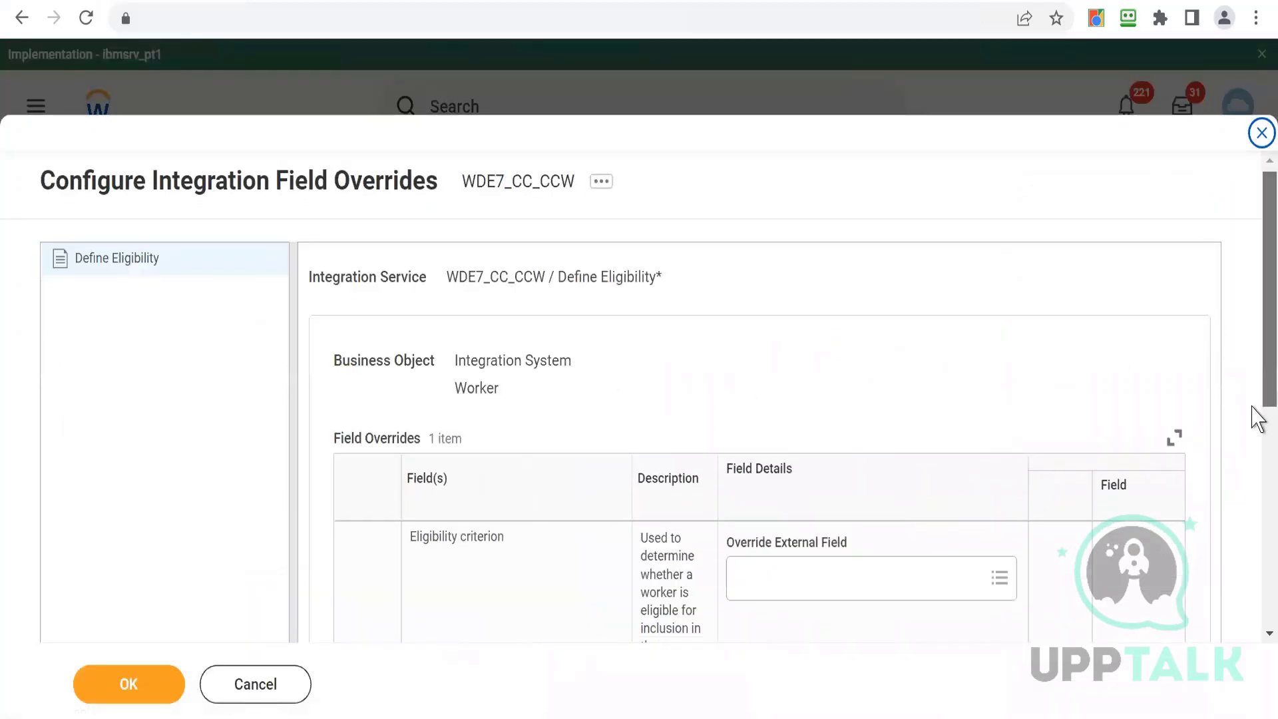
scroll(1257, 418, "down", 3)
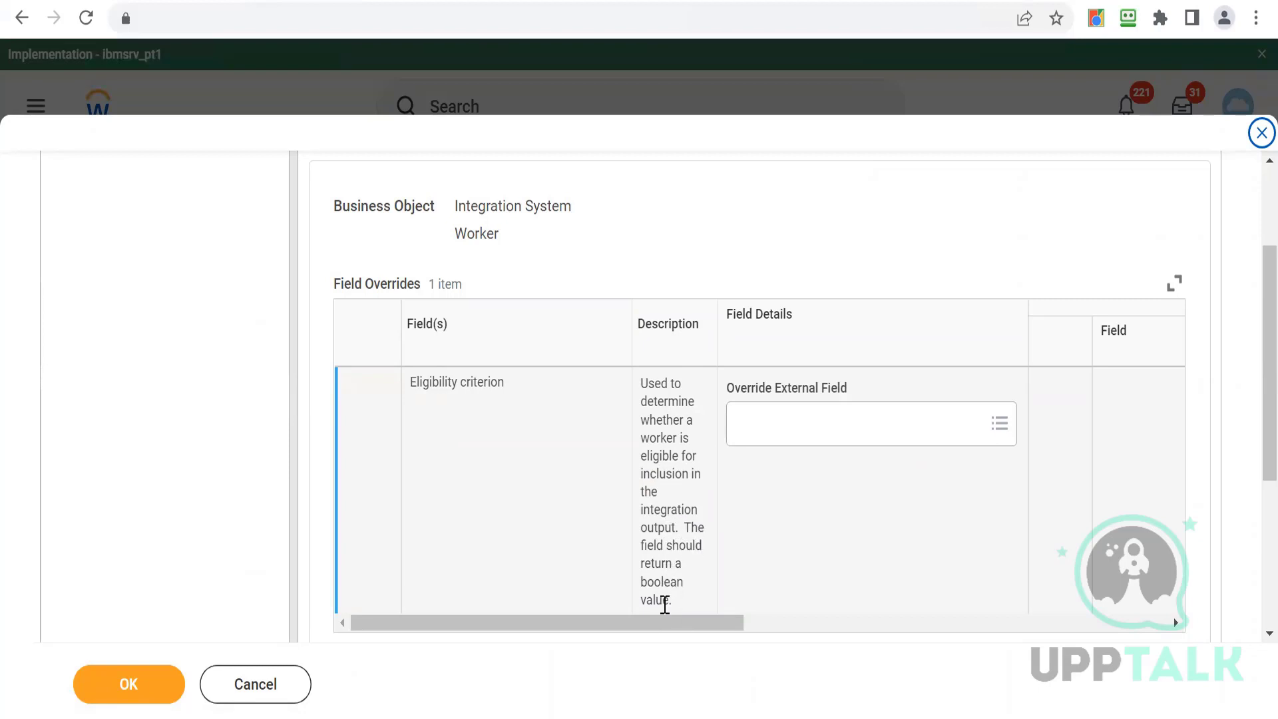
left_click(823, 432)
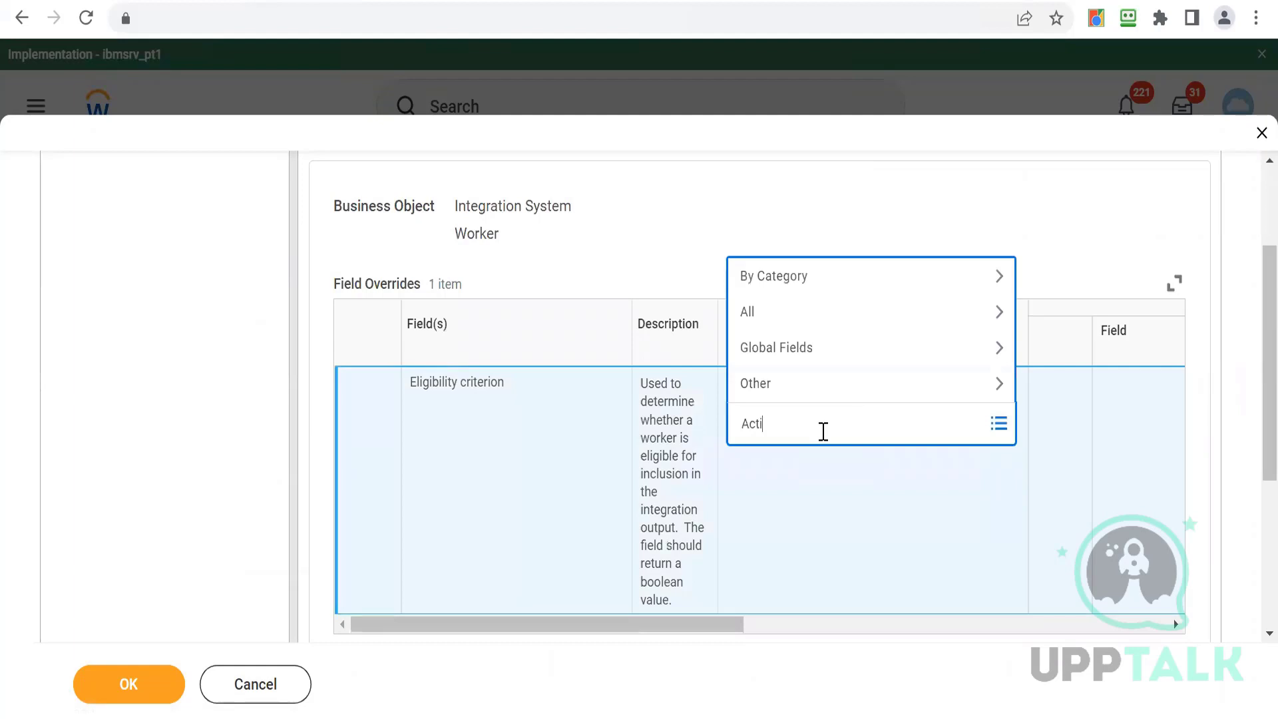
key("Return")
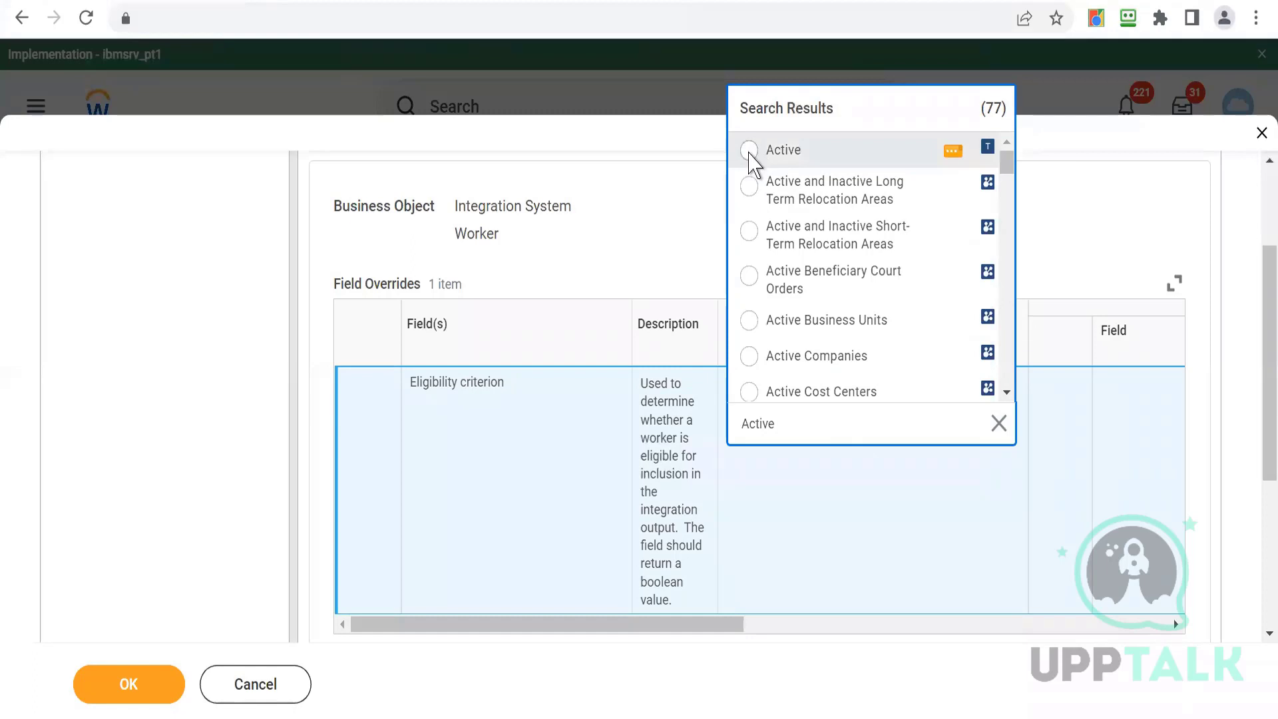
left_click(749, 152)
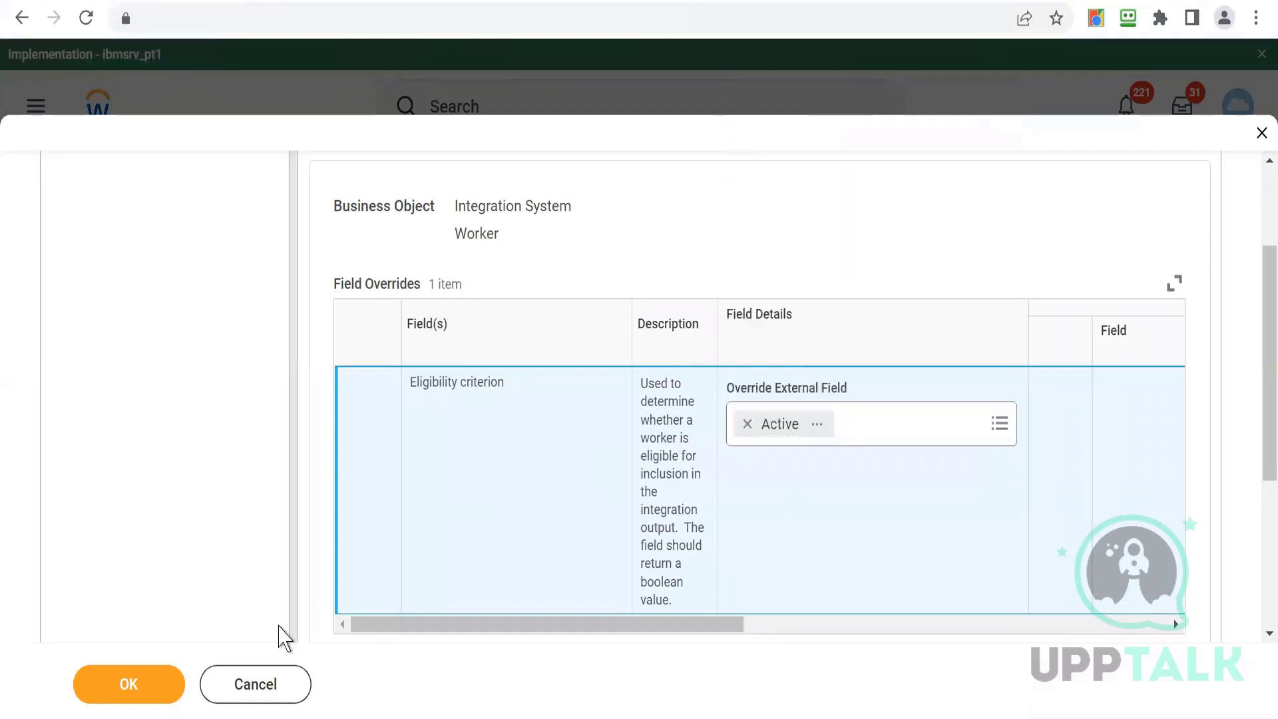
left_click(130, 689)
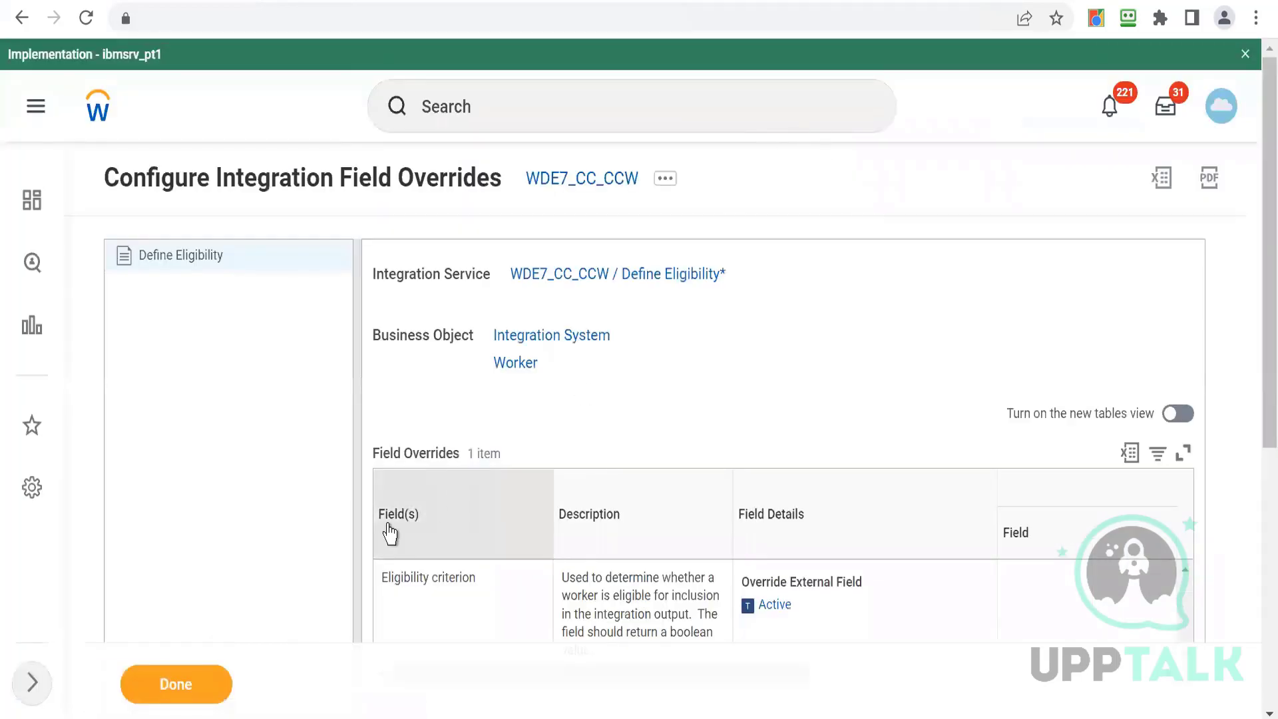
- Switch to the Core-Connector Integration Word document and review the listed steps for building a core connector
left_click(553, 192)
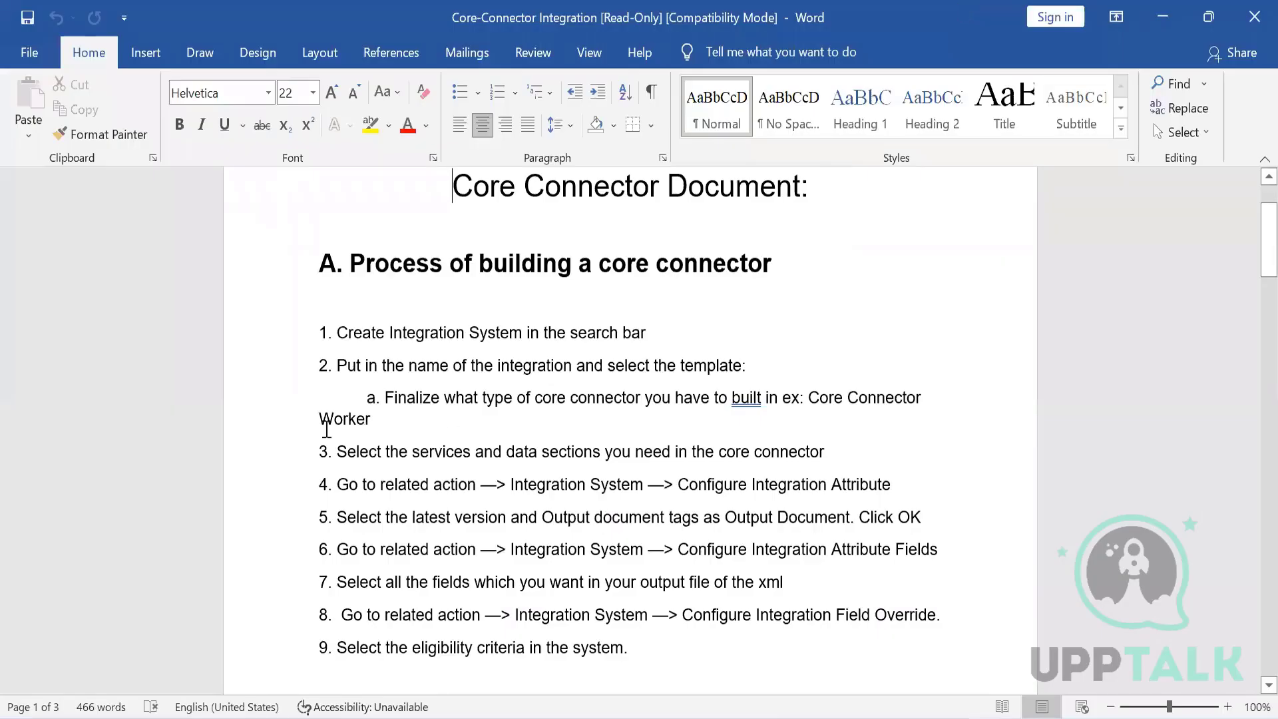
left_click(327, 431)
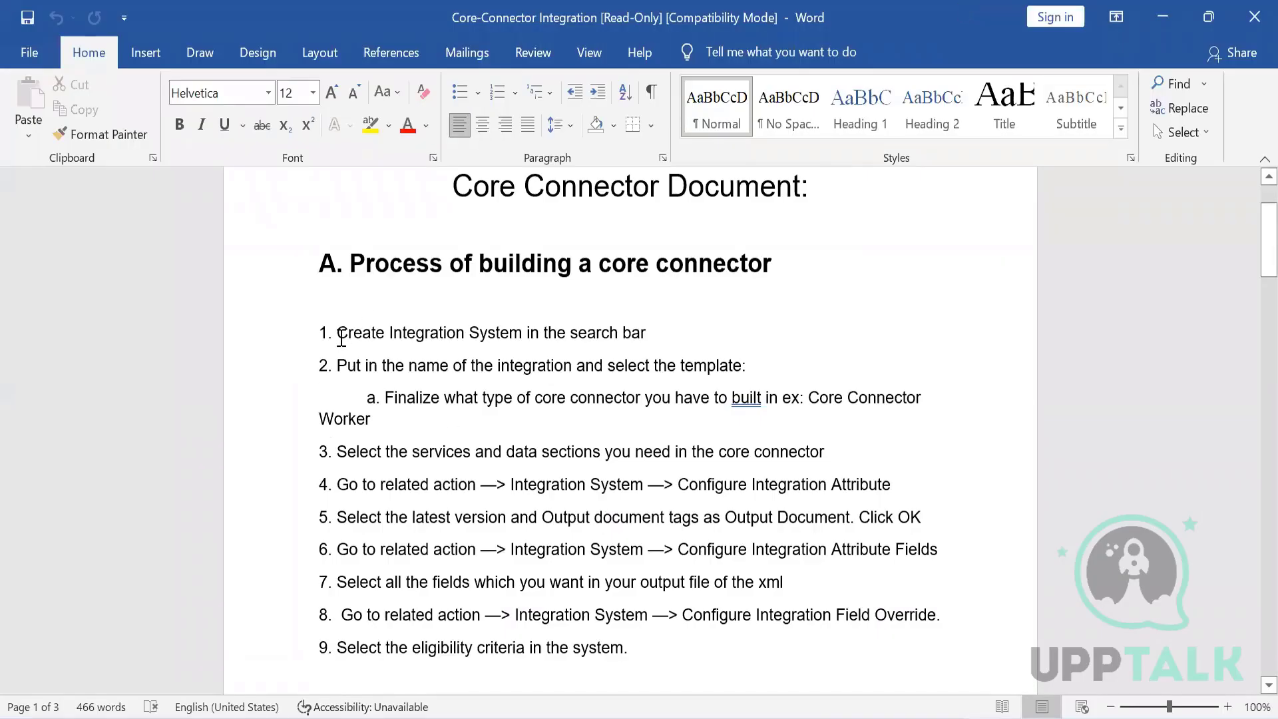
left_click_drag(356, 267, 804, 282)
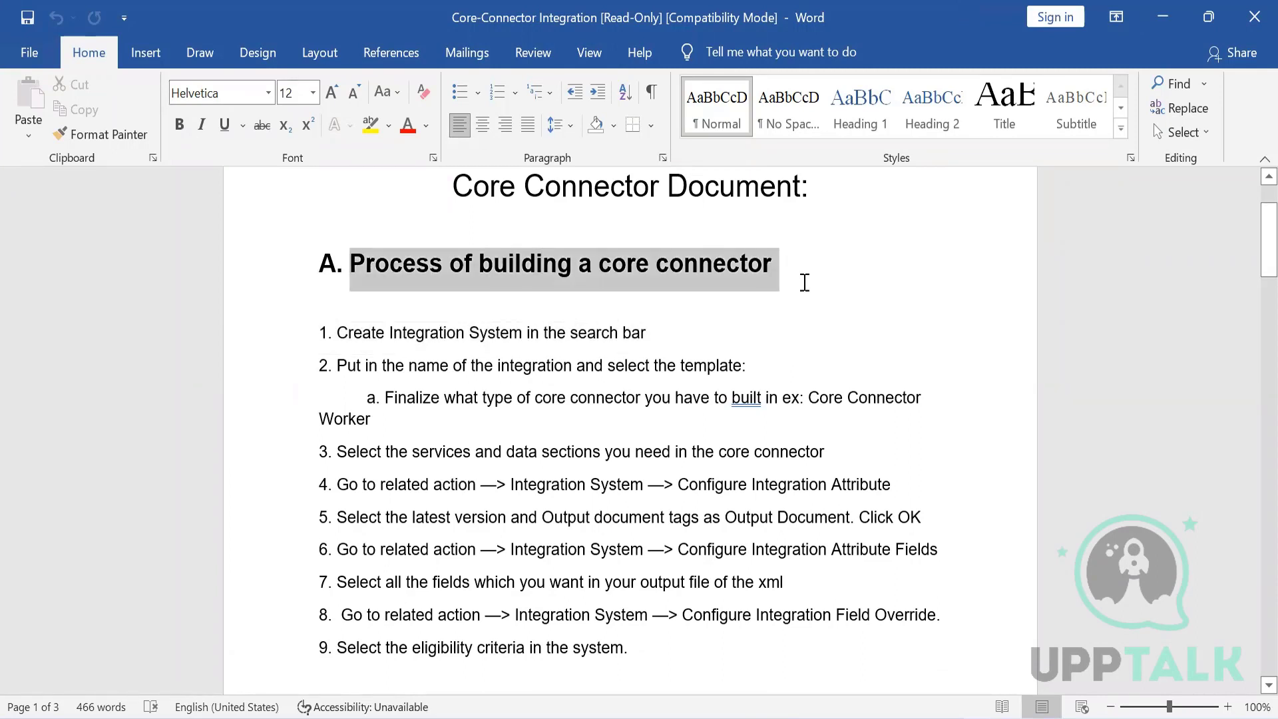
left_click_drag(336, 320, 662, 336)
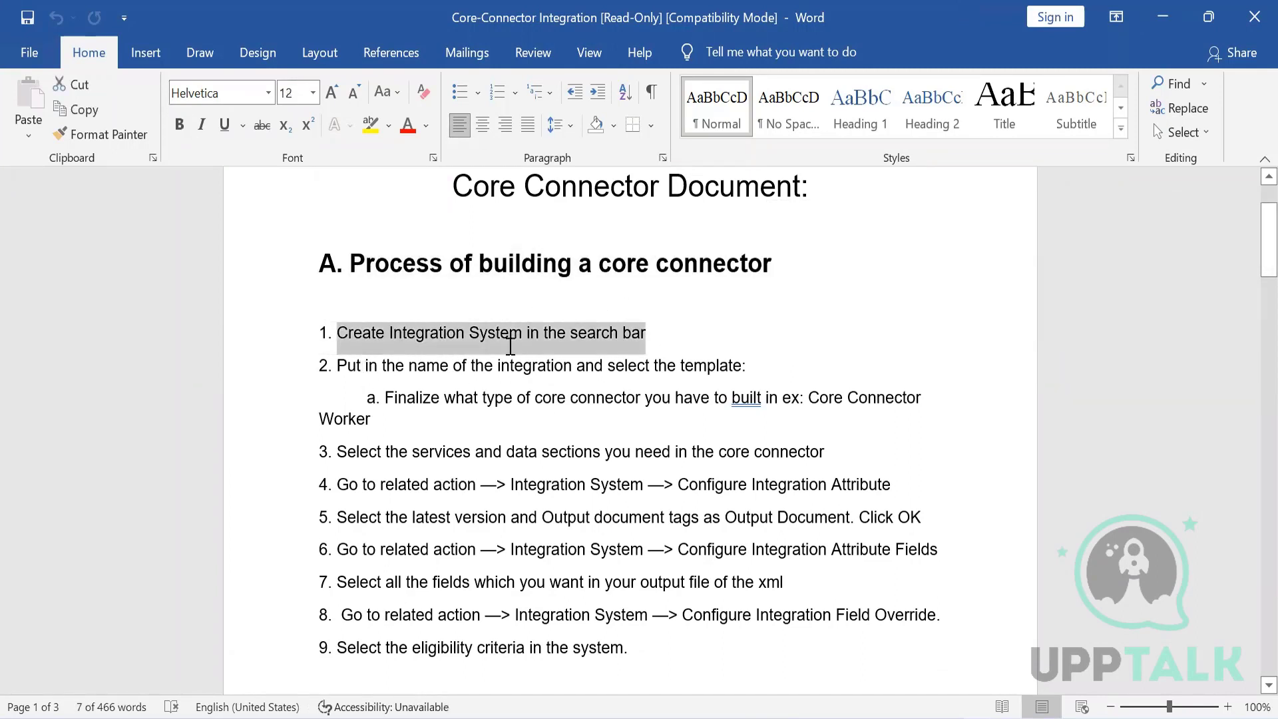
left_click_drag(346, 365, 688, 339)
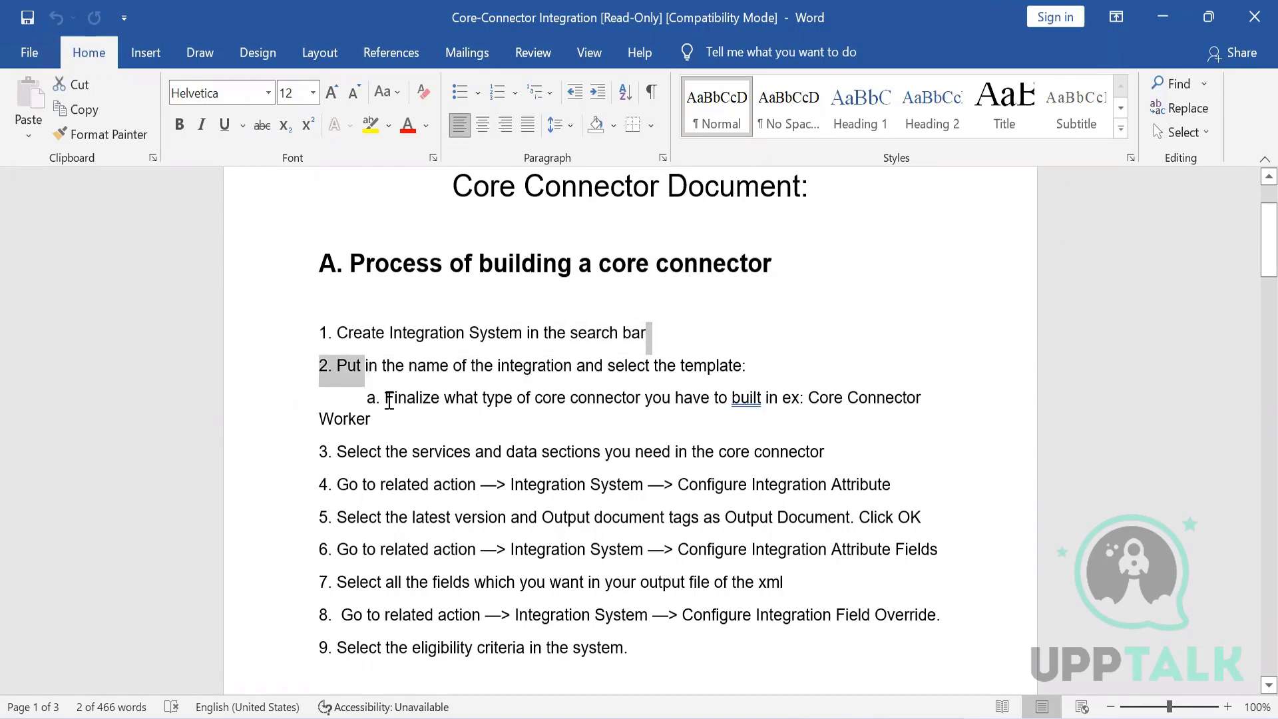
left_click_drag(389, 403, 695, 403)
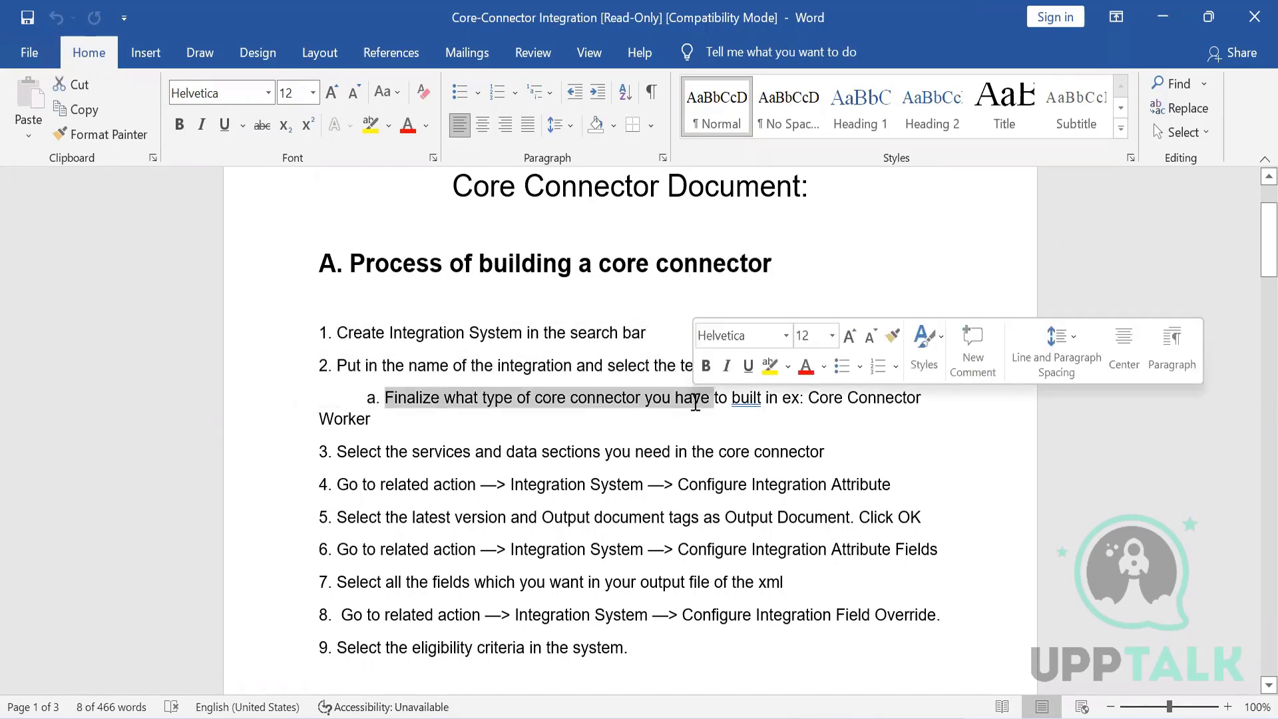
triple_click(825, 400)
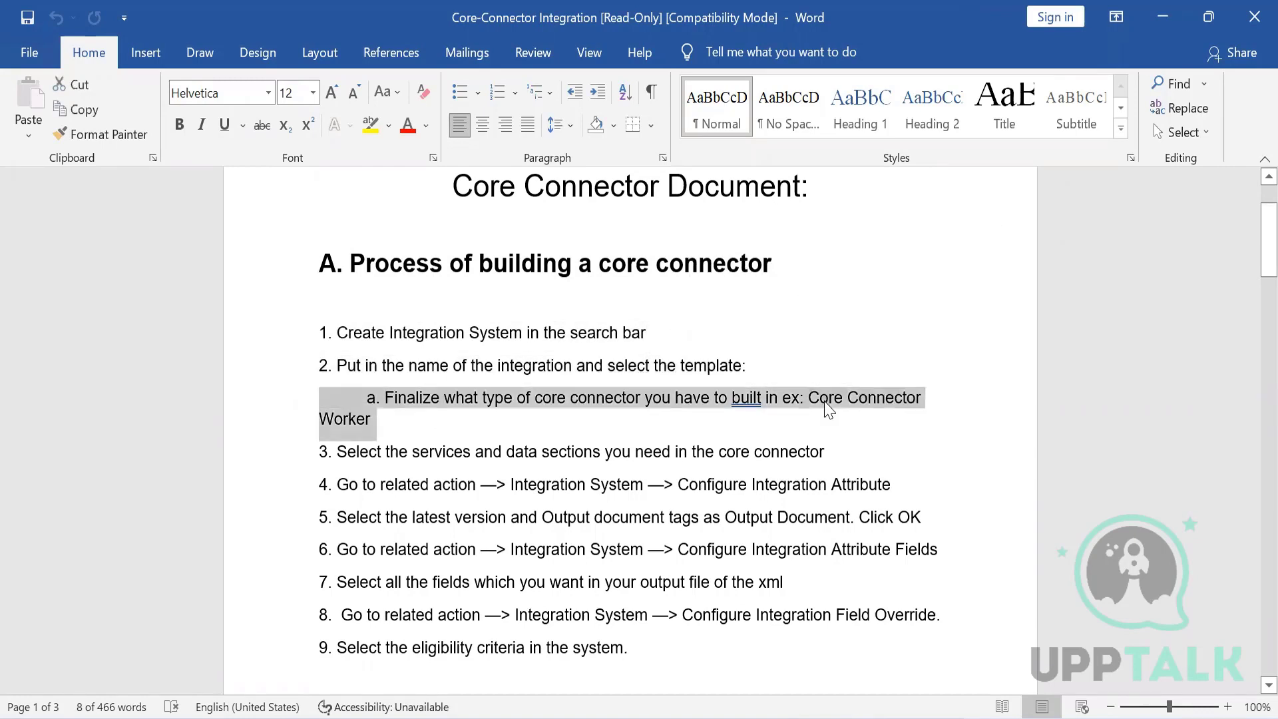
left_click(356, 459)
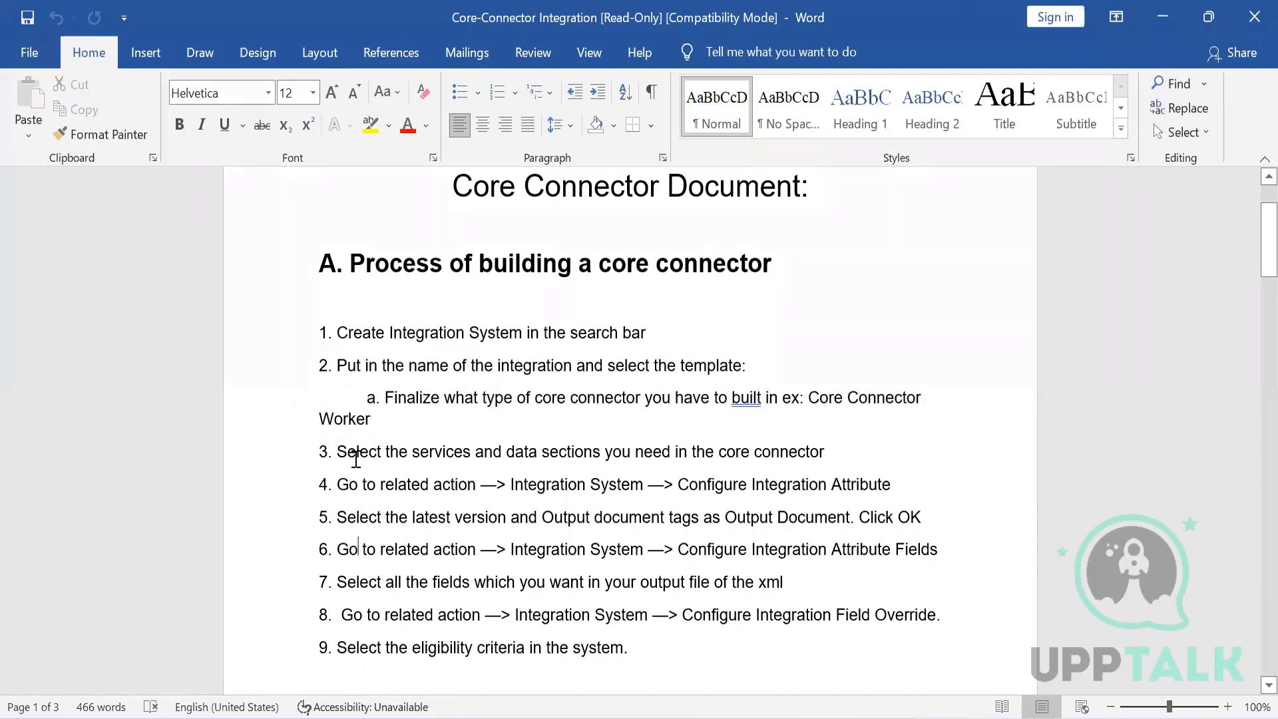
key("Down")
key("Down")
key("Down")
key("Down")
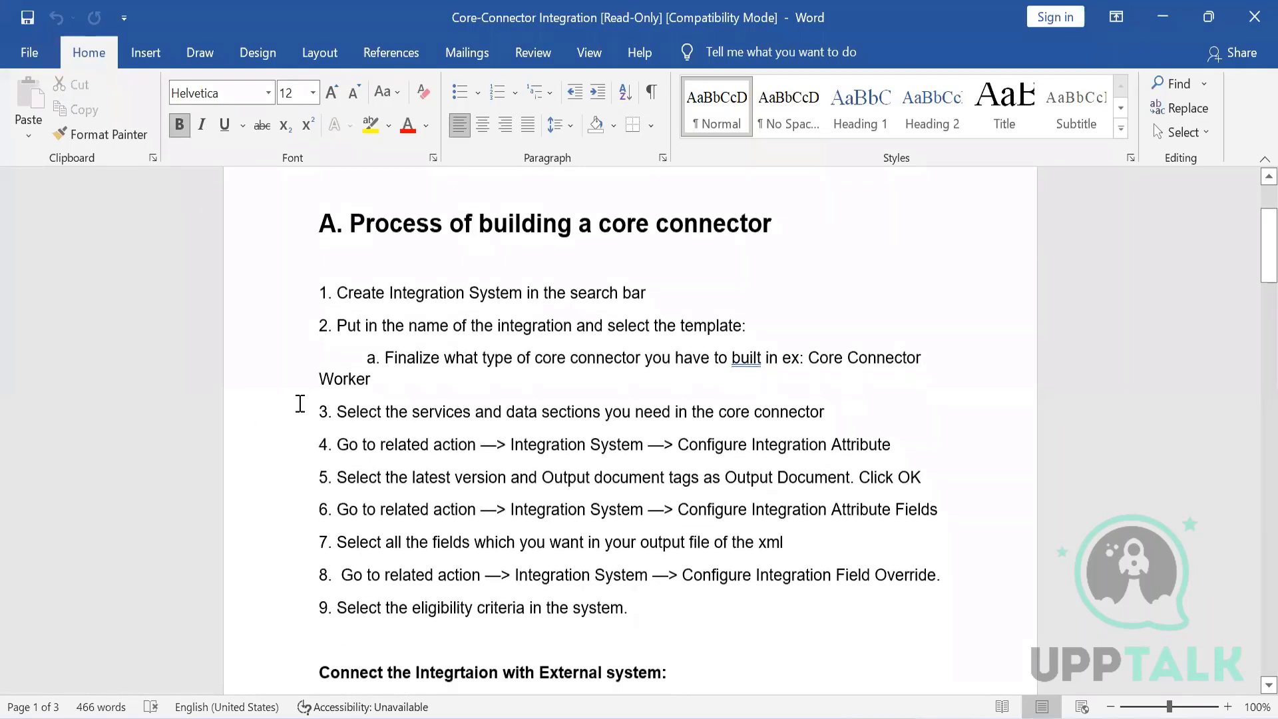
left_click_drag(355, 413, 809, 409)
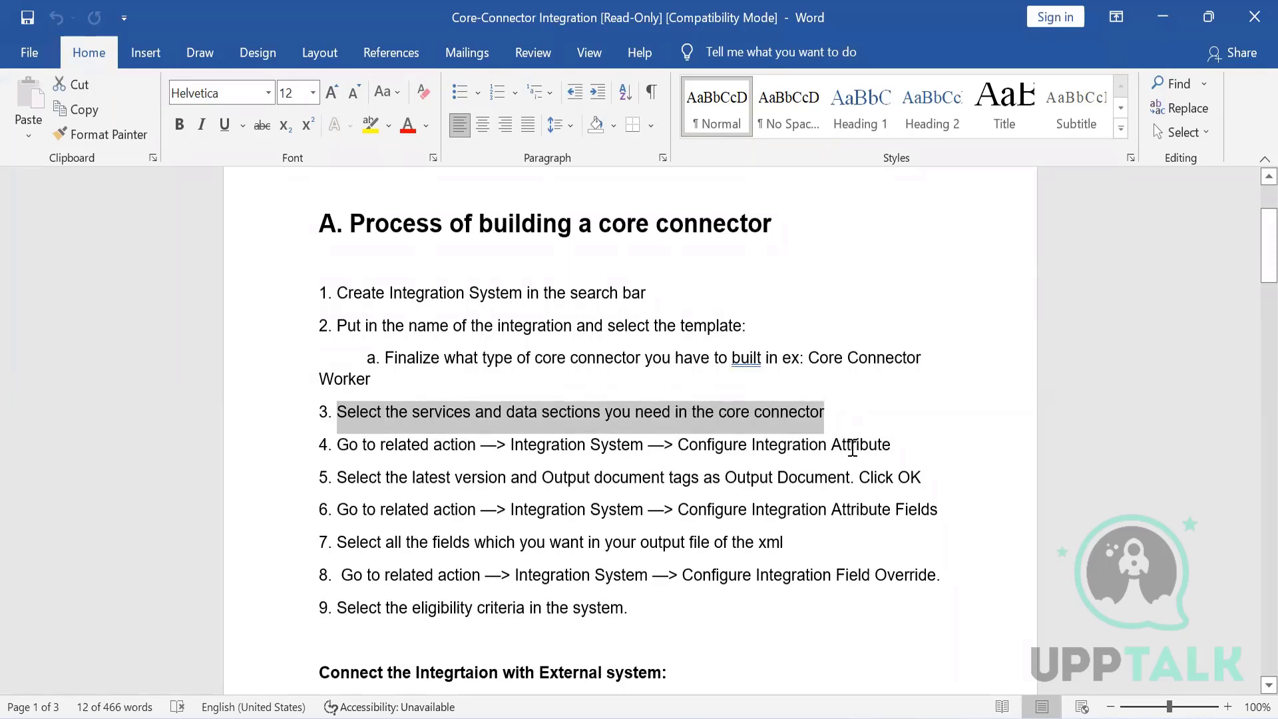
double_click(852, 447)
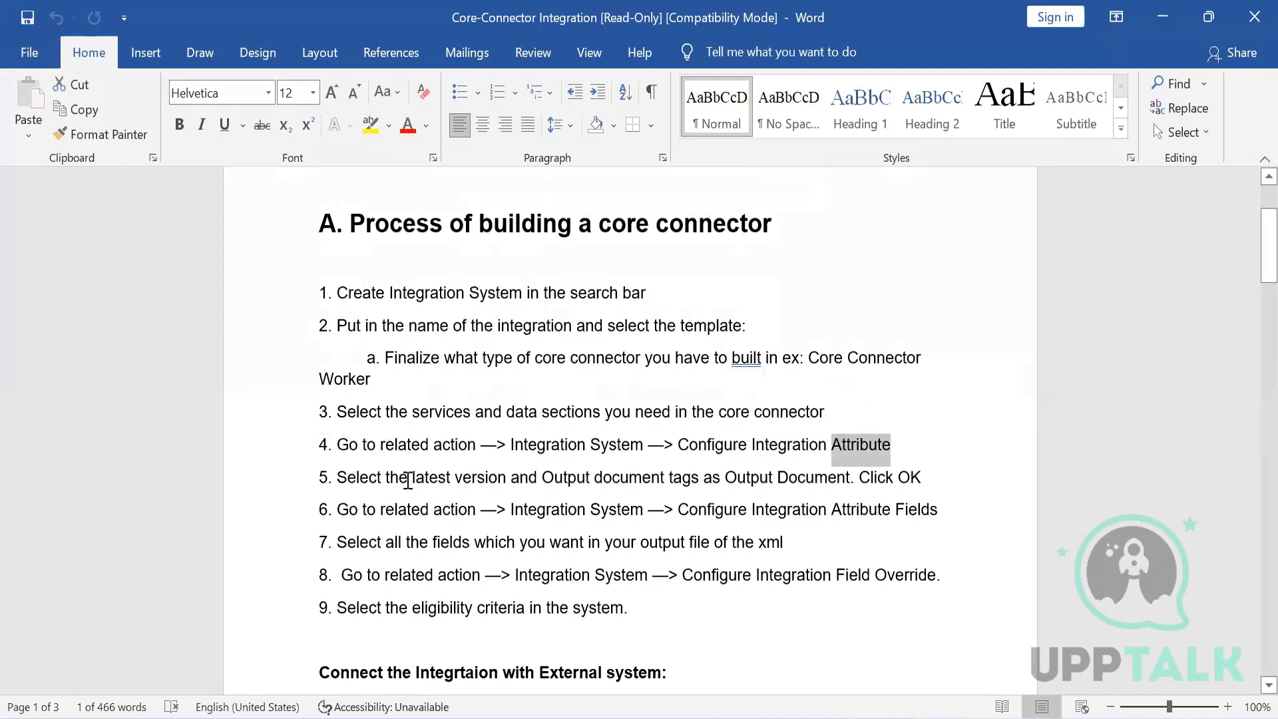
triple_click(407, 479)
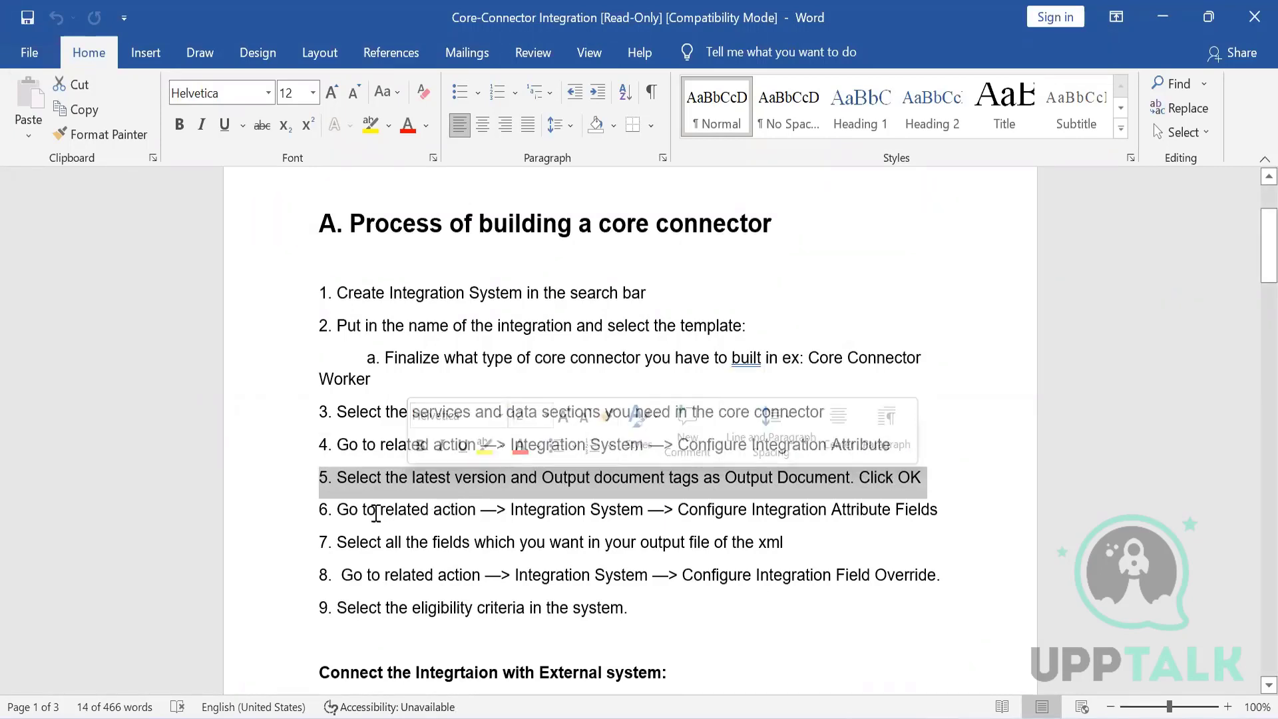
triple_click(546, 510)
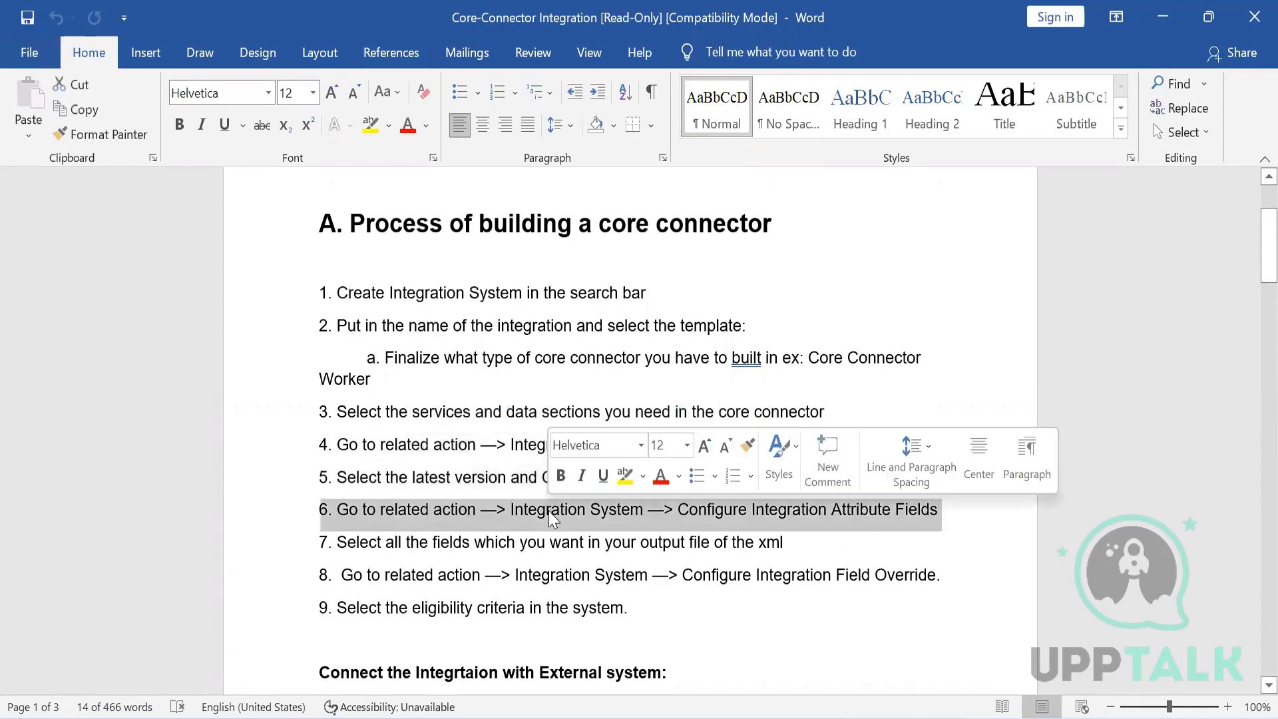
triple_click(743, 510)
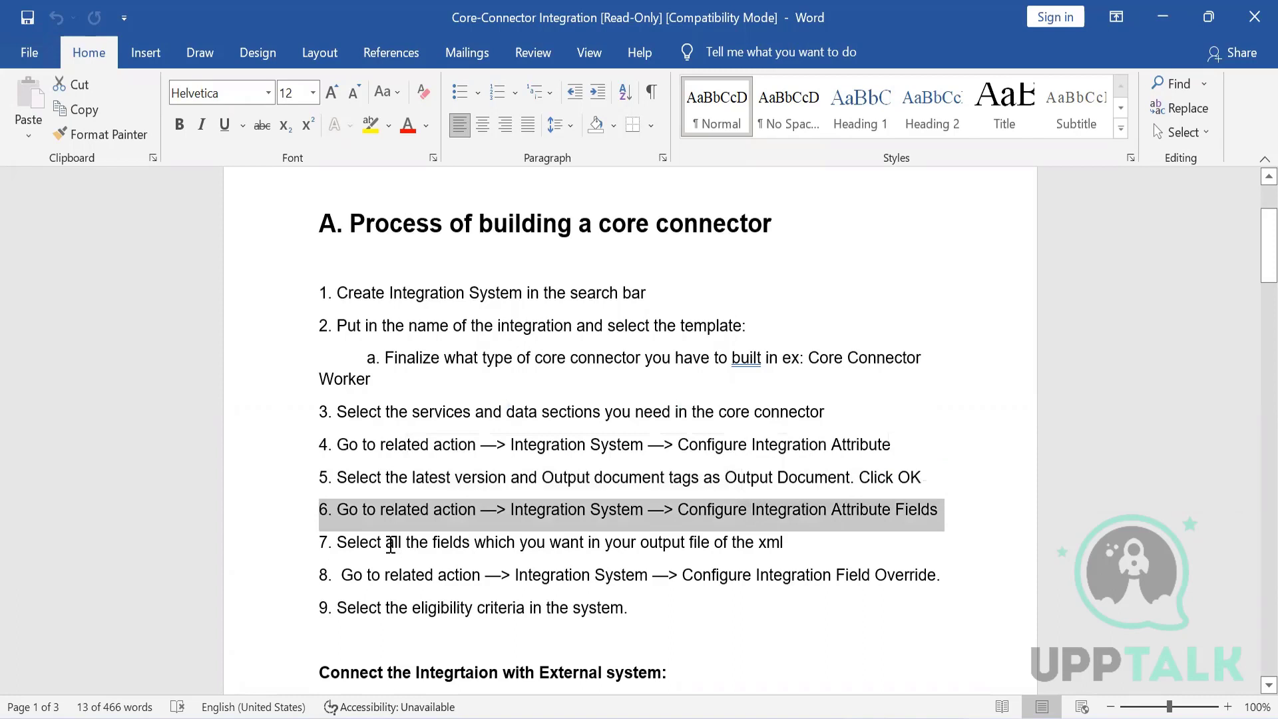
left_click_drag(390, 544, 772, 551)
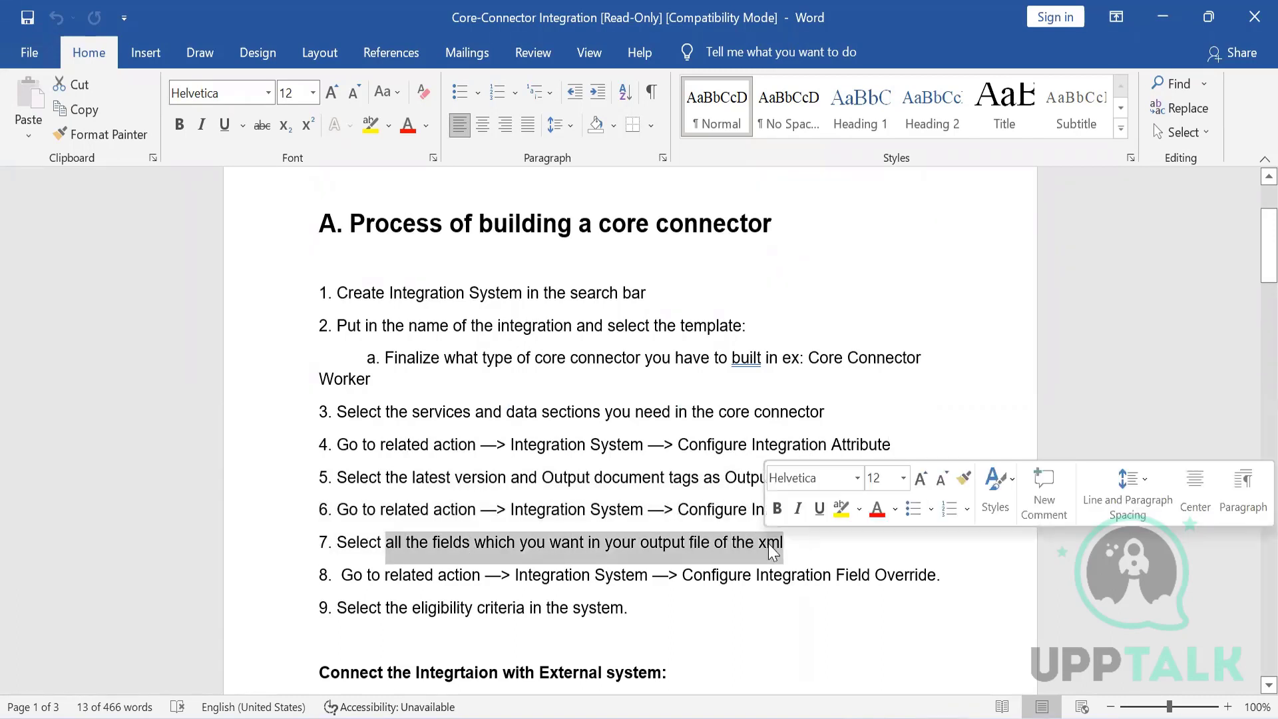
left_click(472, 585)
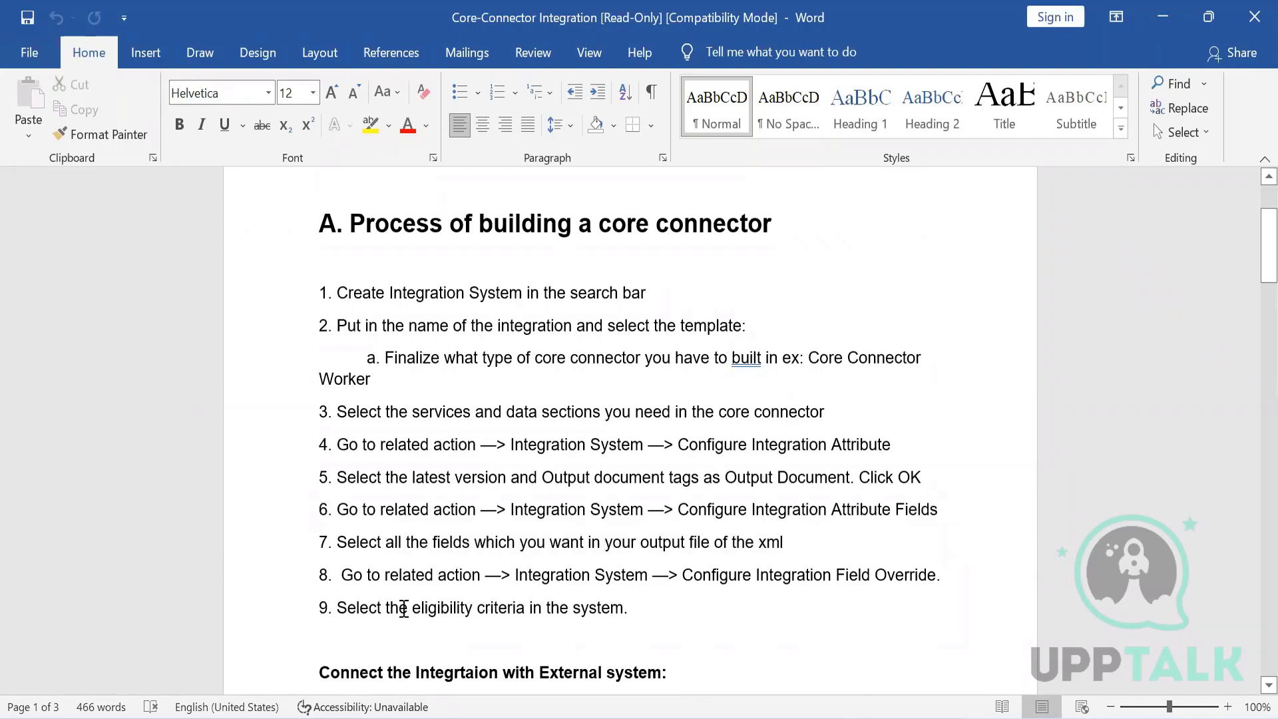
double_click(533, 574)
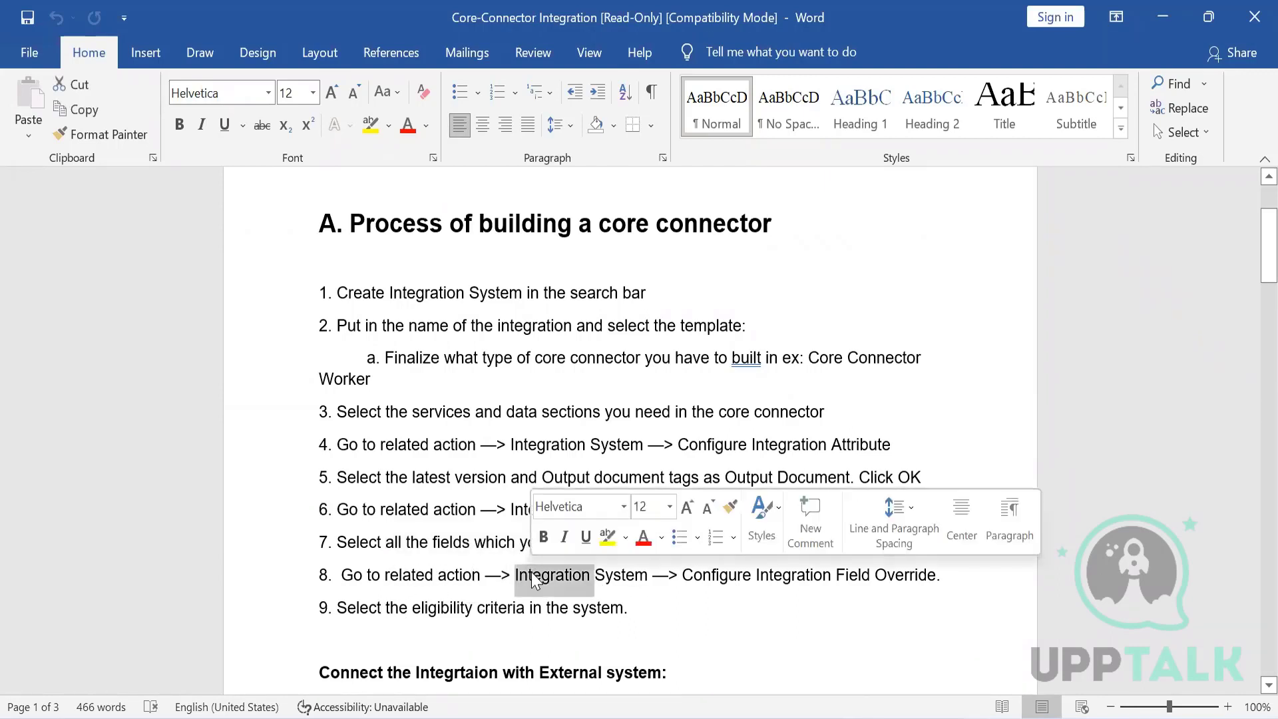
double_click(710, 574)
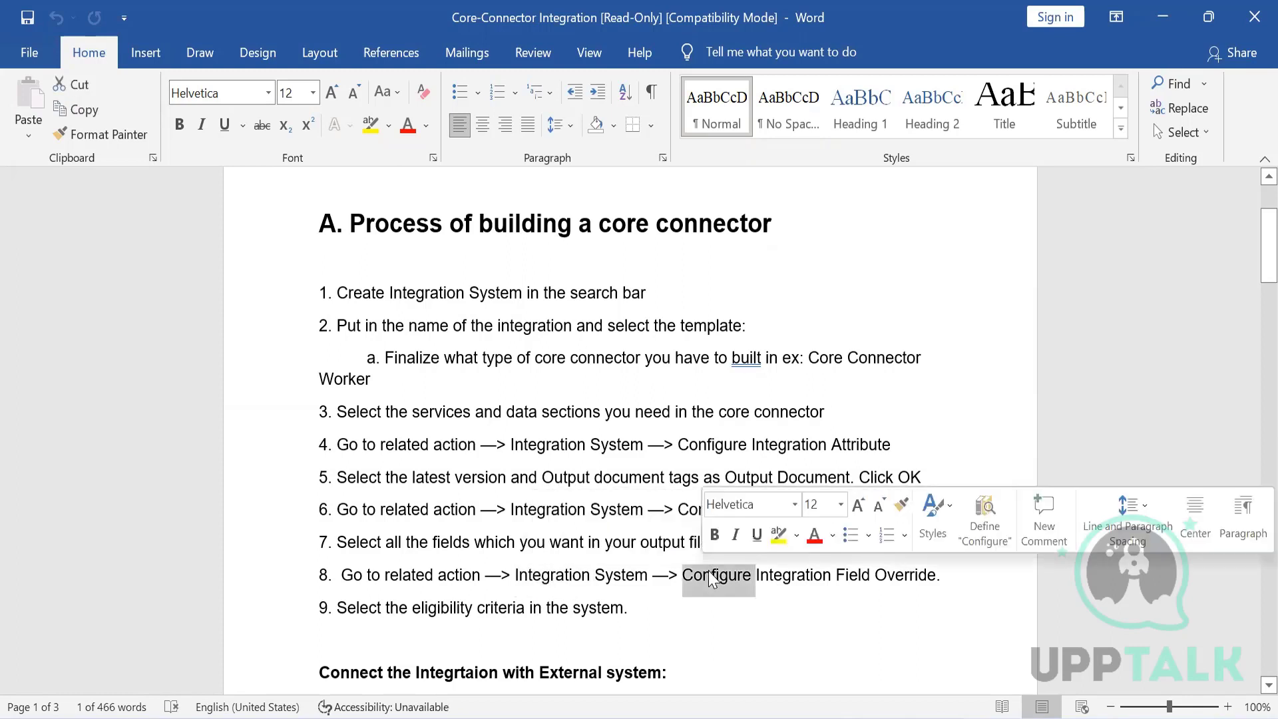
double_click(430, 609)
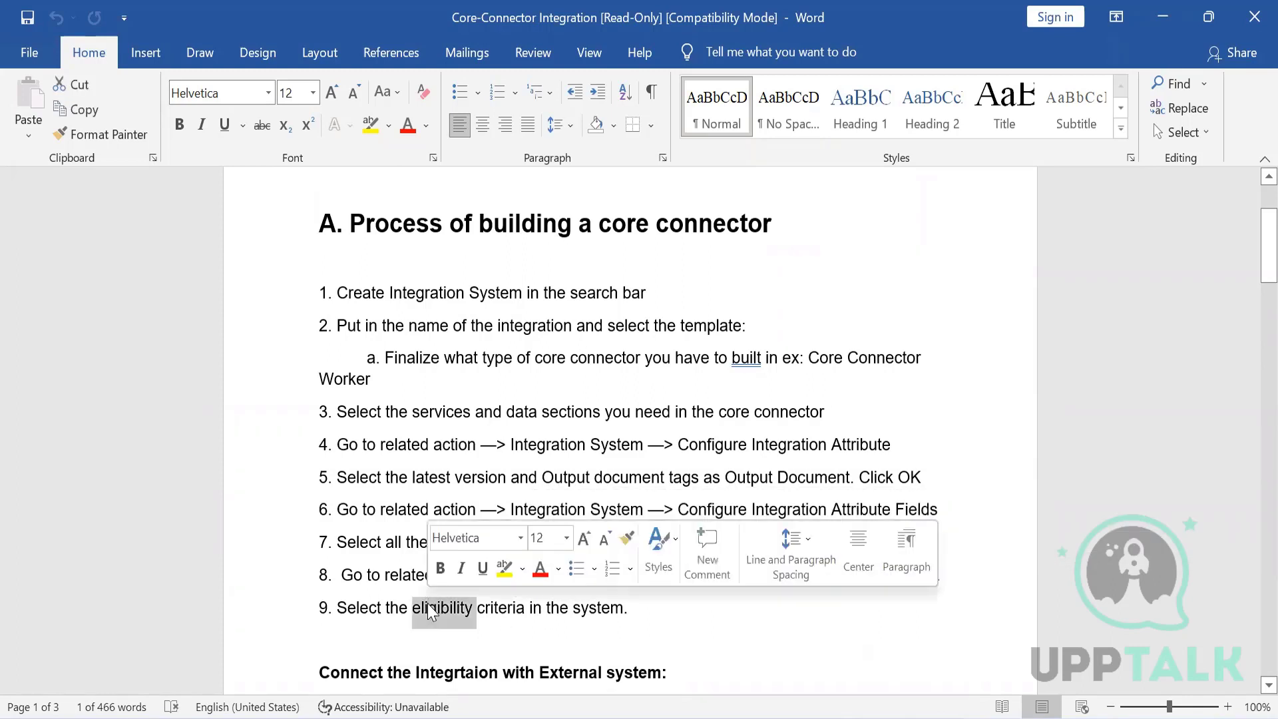
left_click(429, 613)
scroll(430, 606, "down", 5)
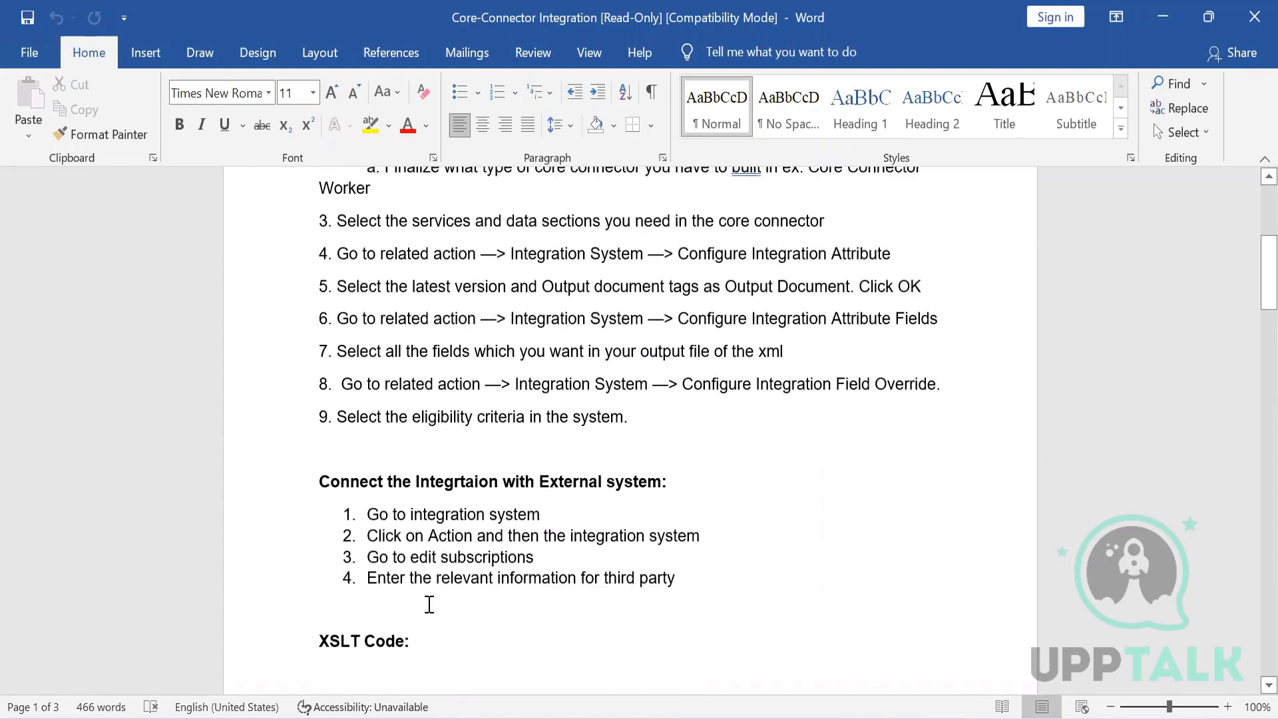
- Review the document's steps for connecting the integration with an external system
key("Up")
key("Up")
key("Up")
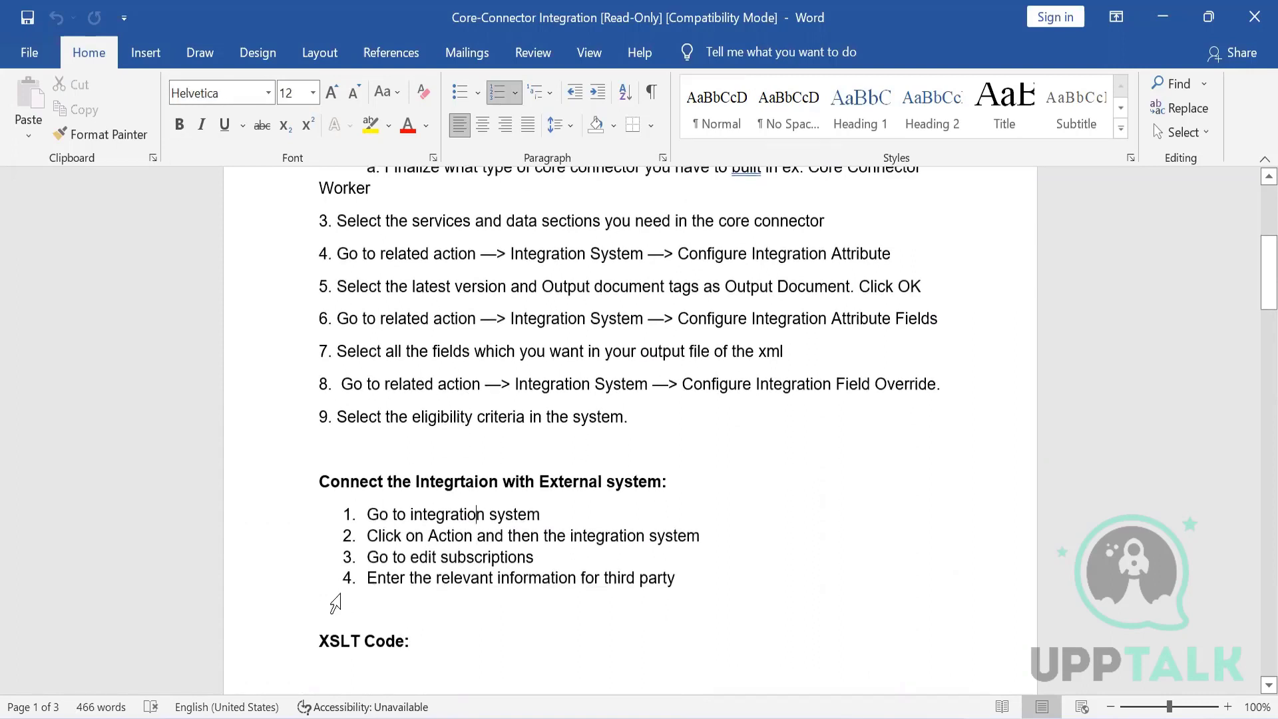
double_click(385, 441)
key("ctrl+z")
double_click(363, 512)
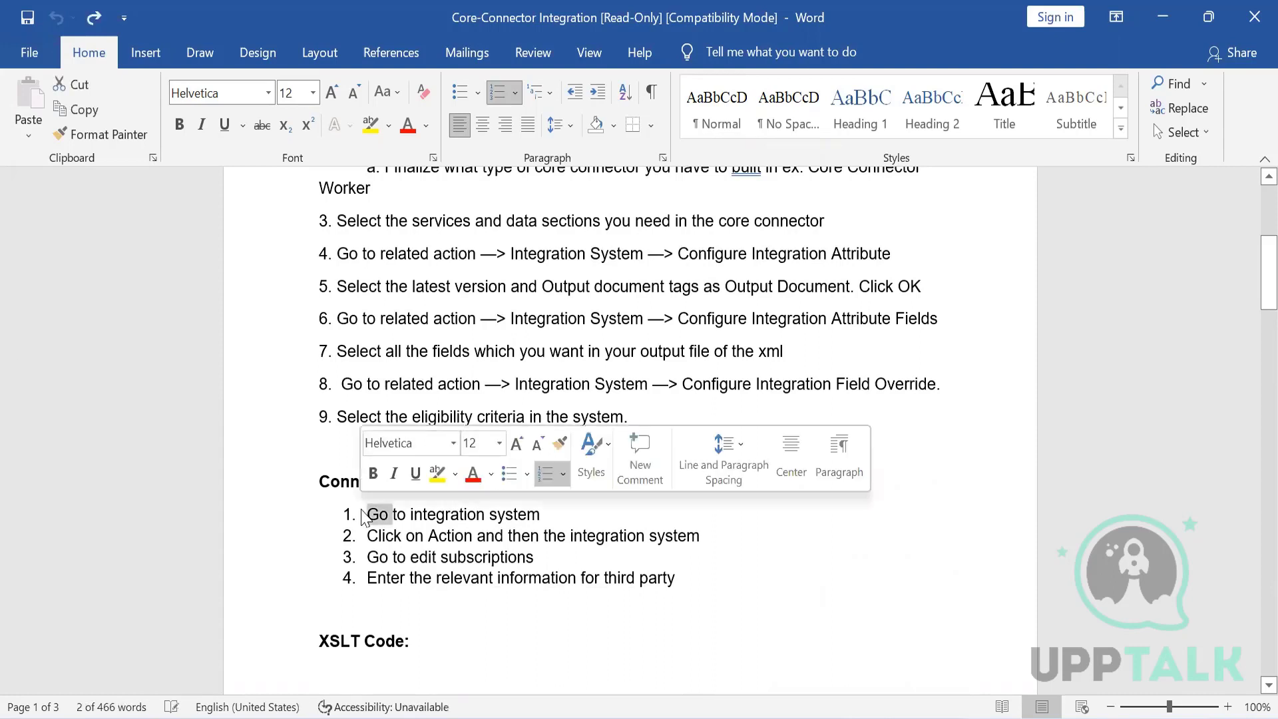
left_click(399, 536)
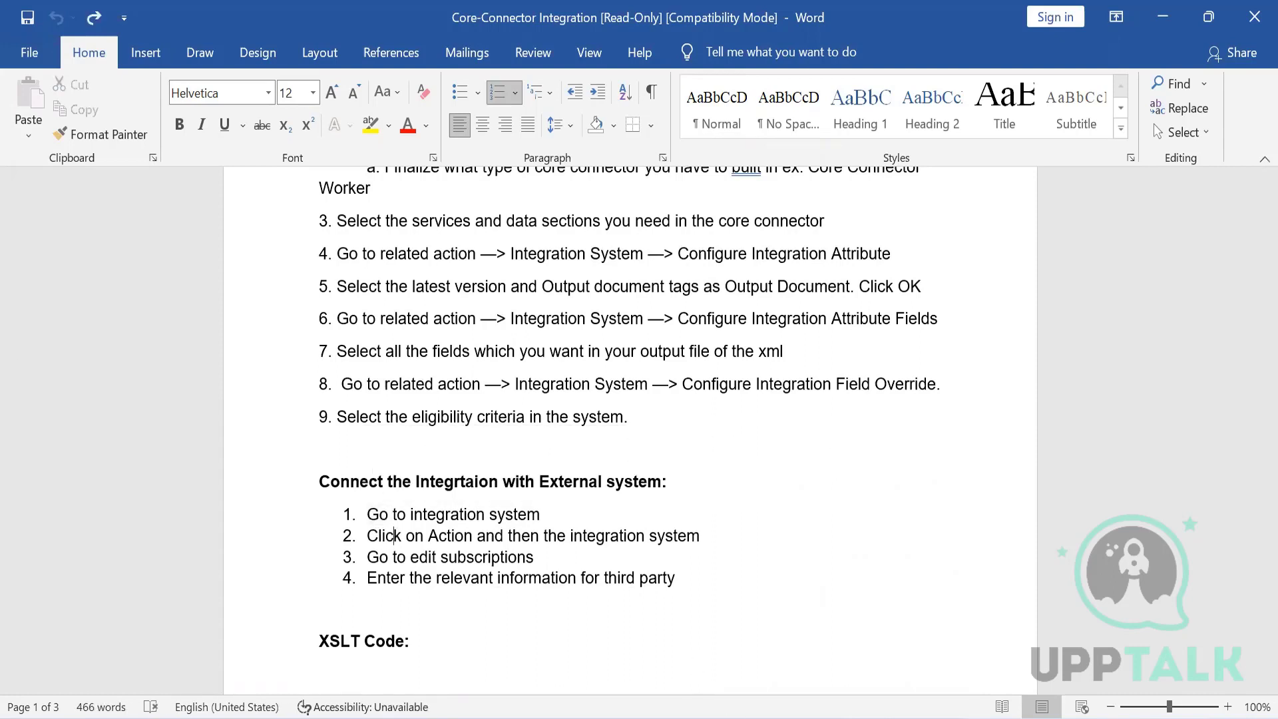
mouse_move(770, 715)
- Switch to the browser and open Edit Subscriptions for the WDE7_CC_CCW integration system to review the event subscription options
left_click(770, 642)
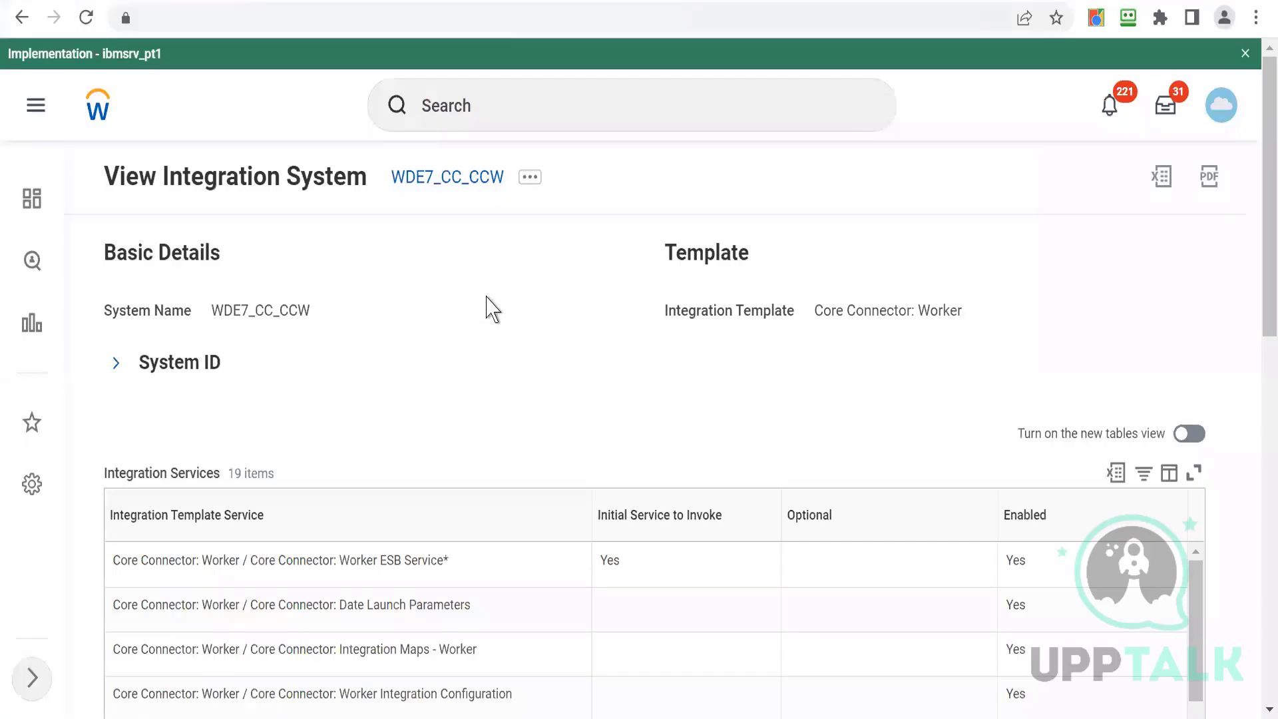
left_click(531, 178)
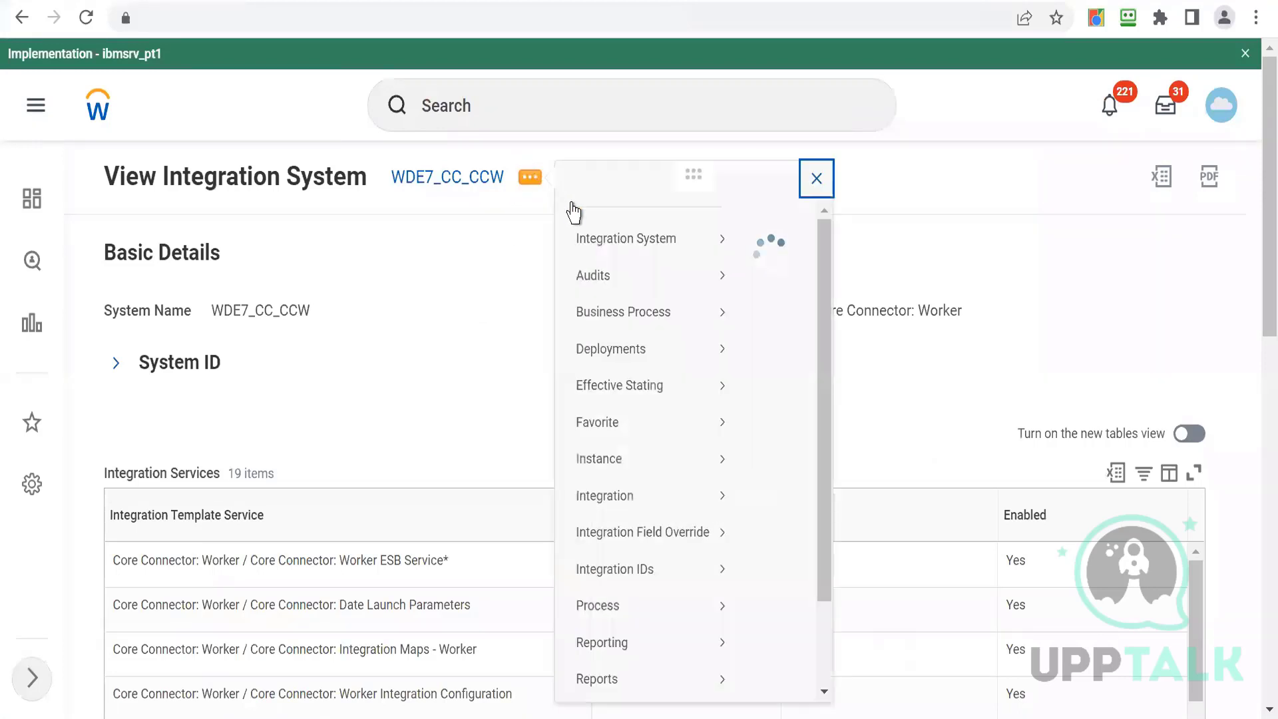
mouse_move(627, 258)
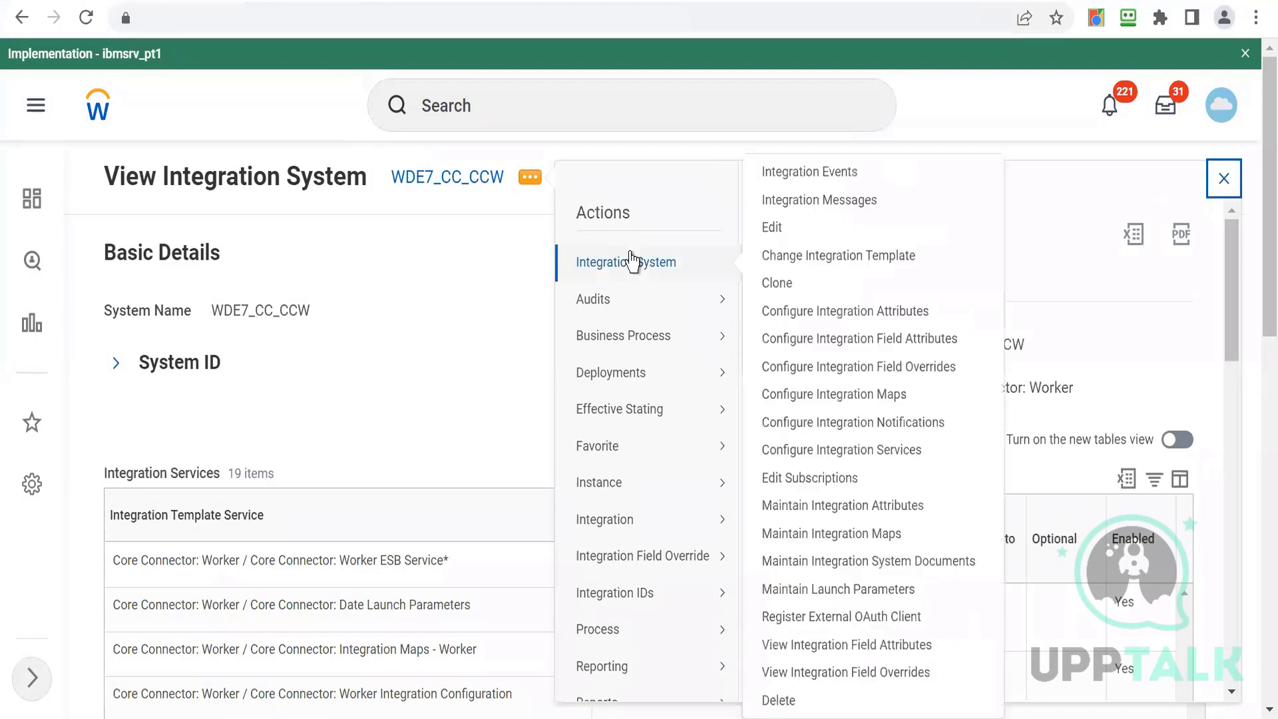
left_click(771, 478)
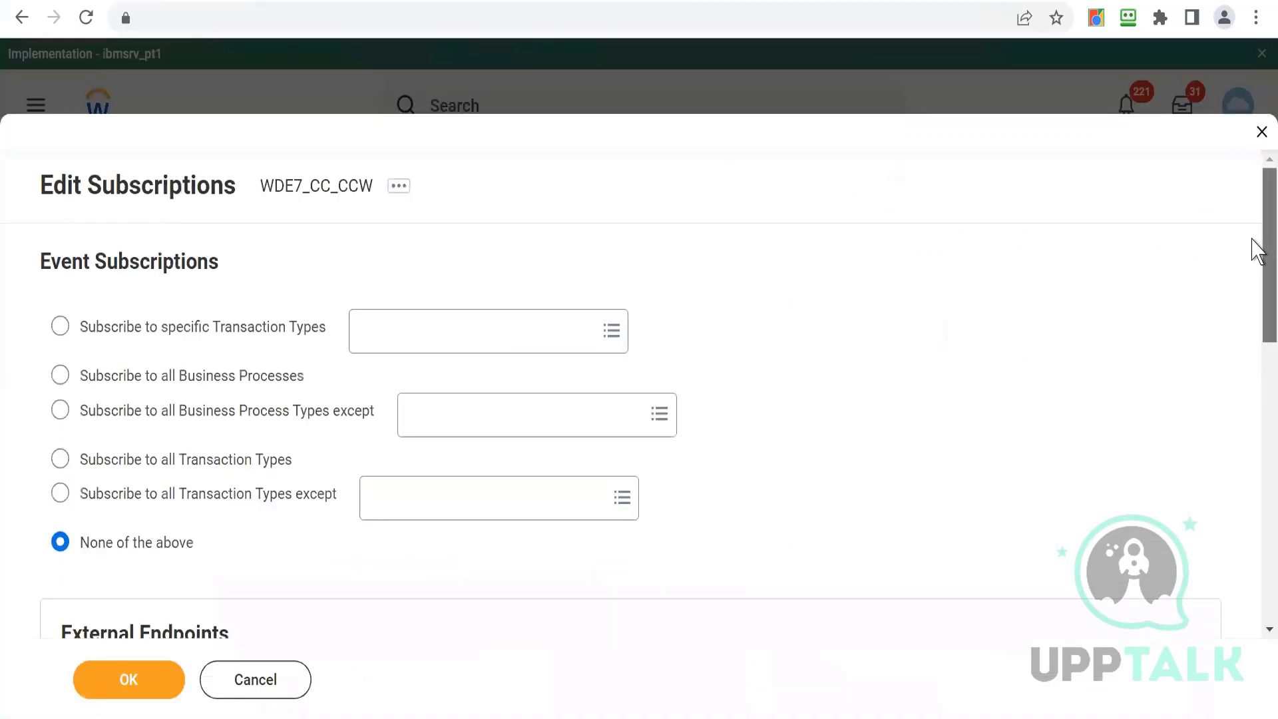
scroll(1257, 252, "down", 3)
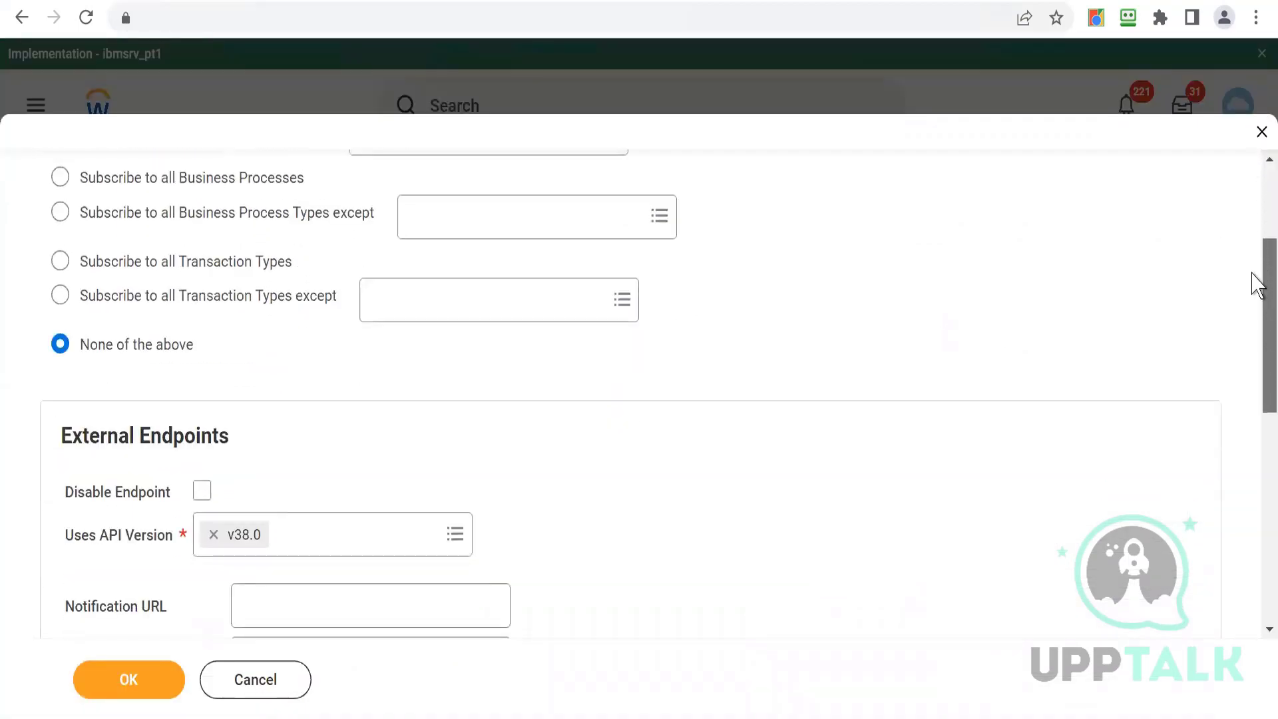
scroll(1256, 285, "up", 3)
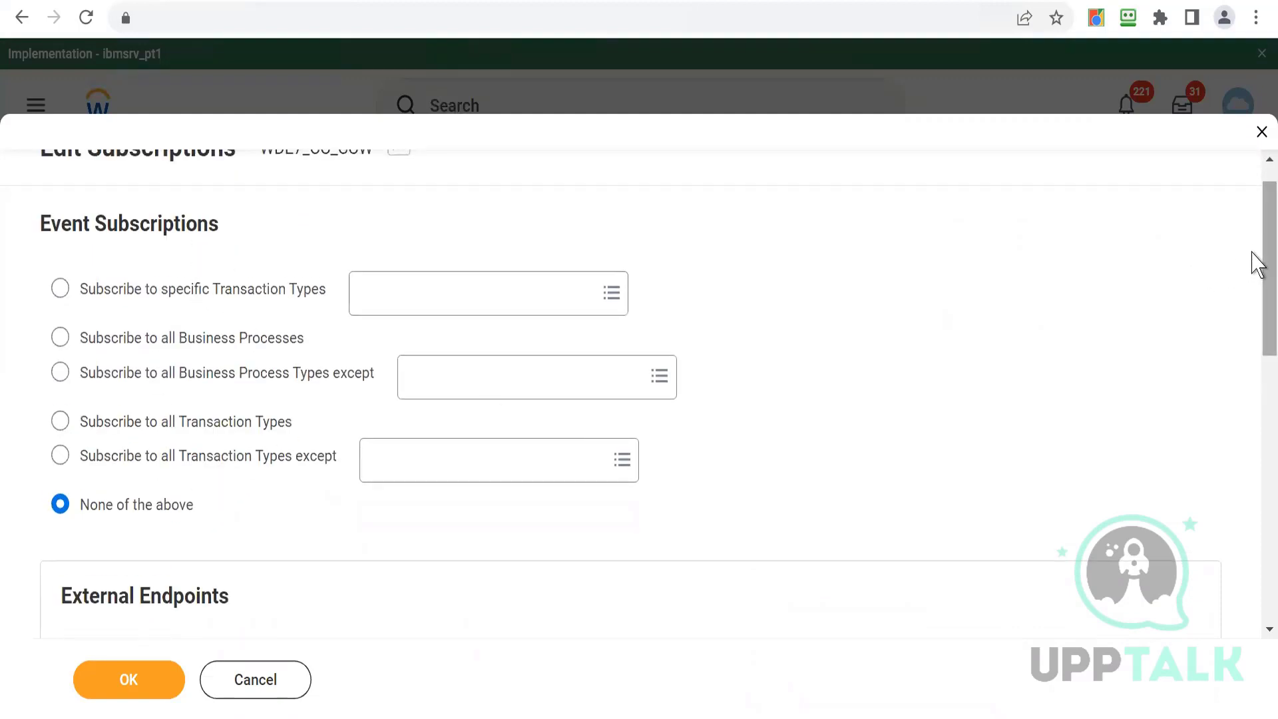
left_click_drag(1256, 263, 1256, 390)
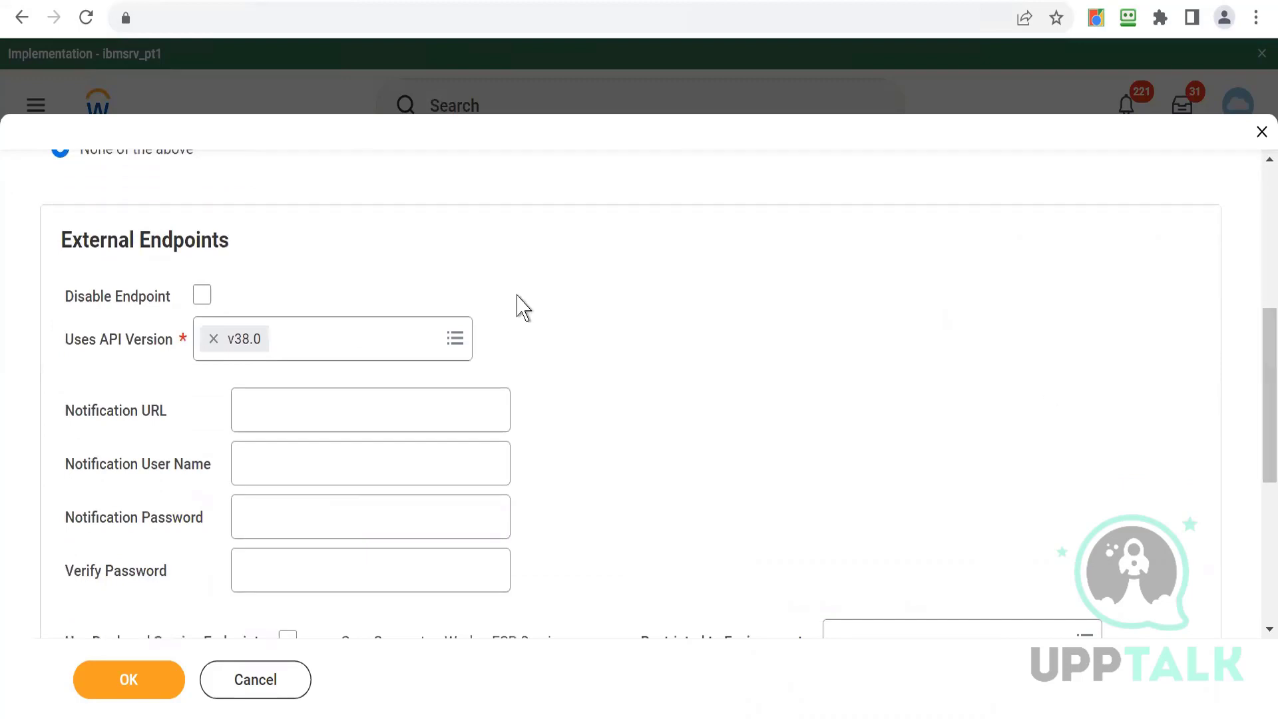
- Examine the External Endpoints notification fields and Restricted to Environment options, then cancel and discard the subscription edits
left_click(307, 413)
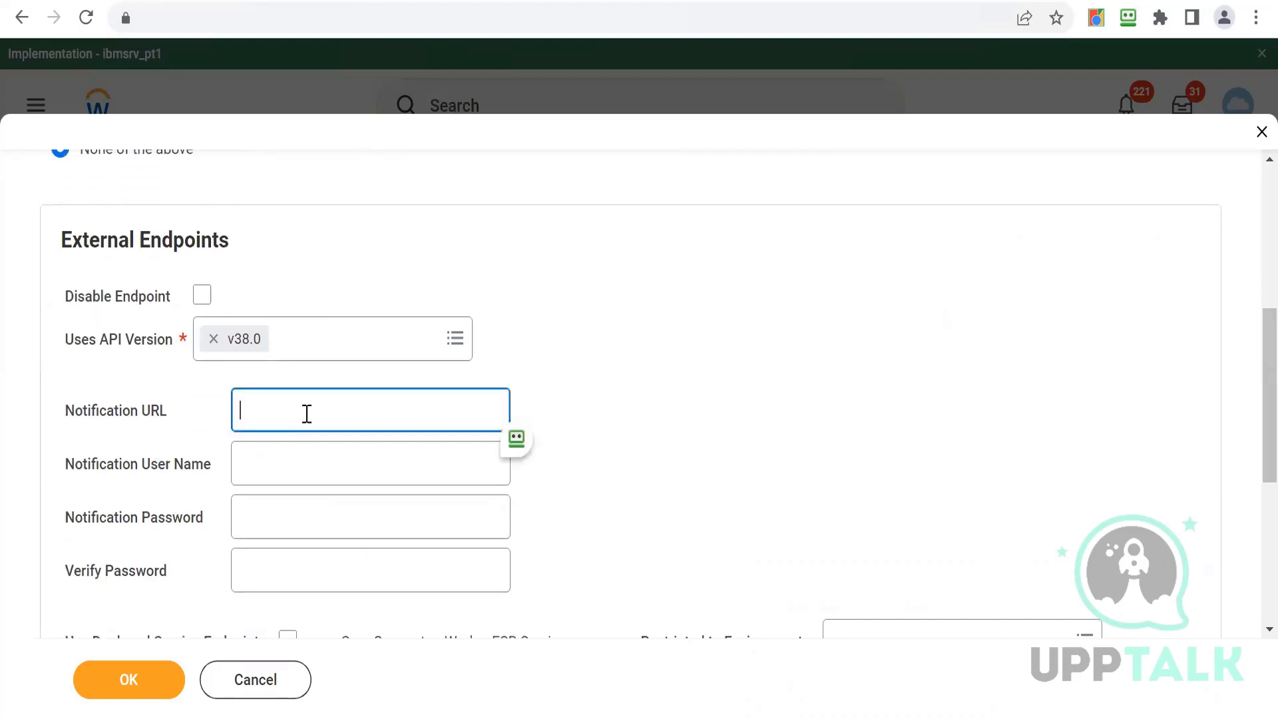
left_click(250, 462)
left_click(263, 507)
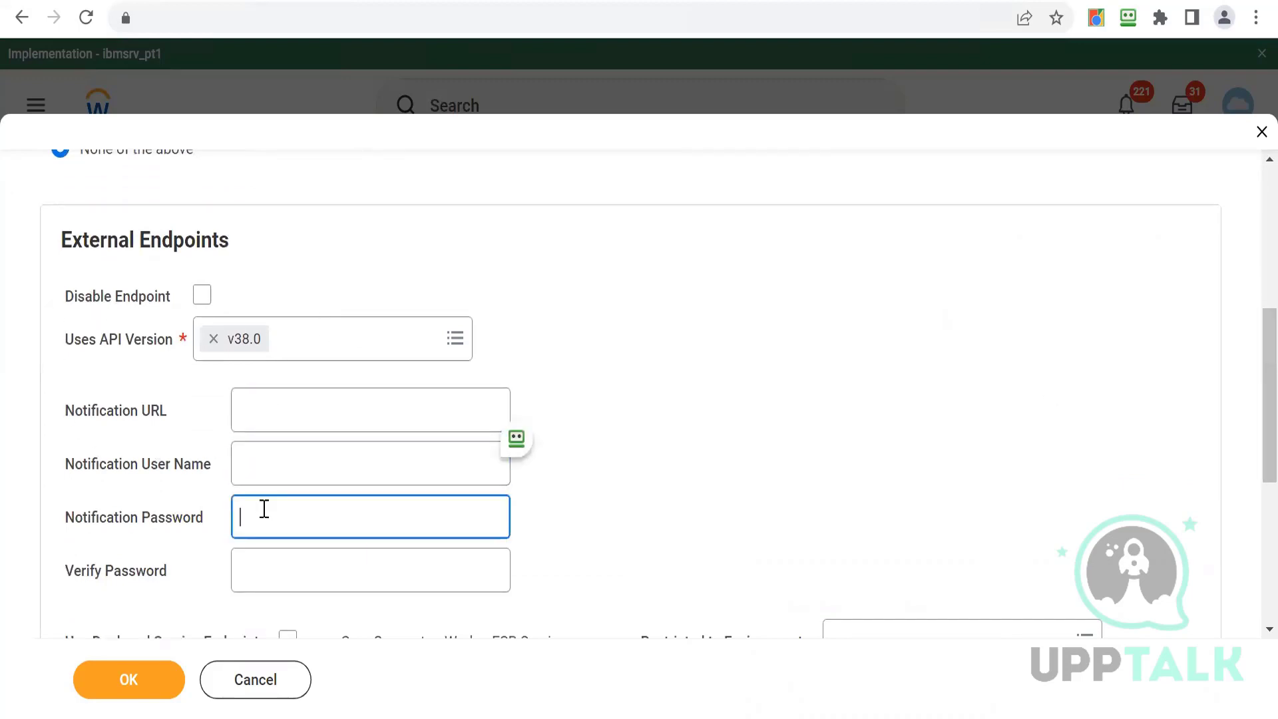
left_click(276, 570)
left_click(629, 488)
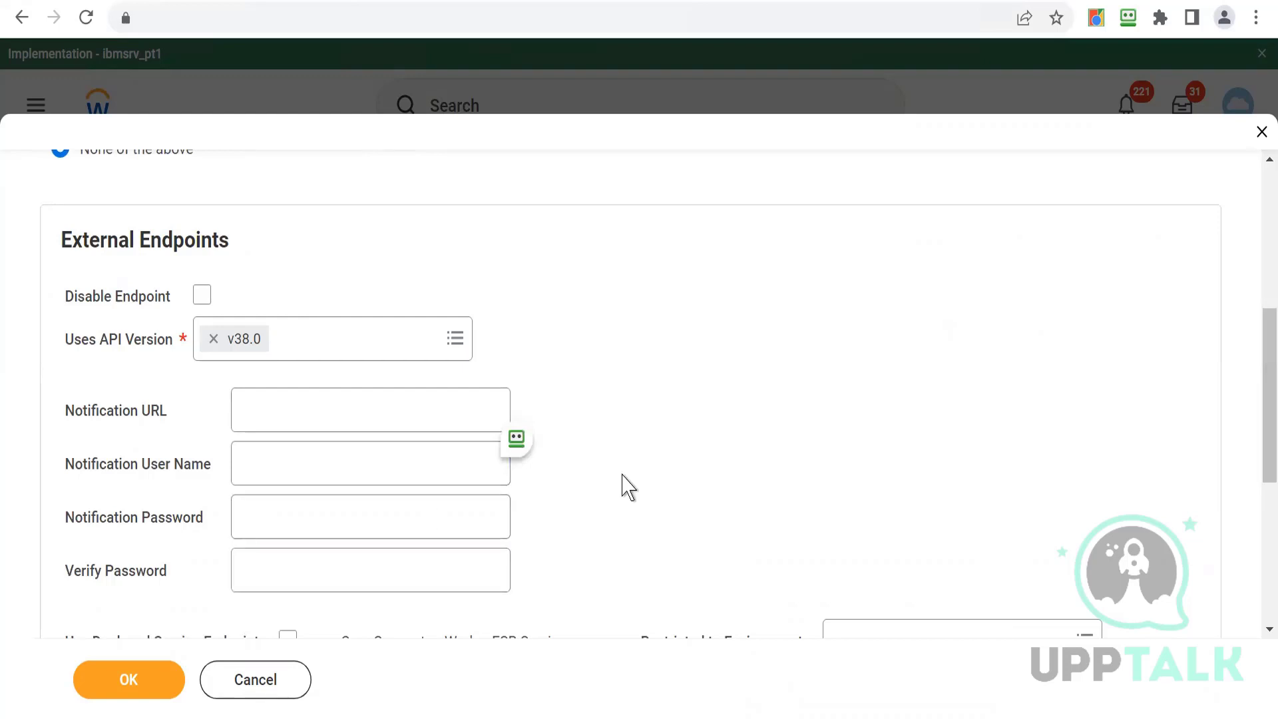
scroll(628, 488, "down", 3)
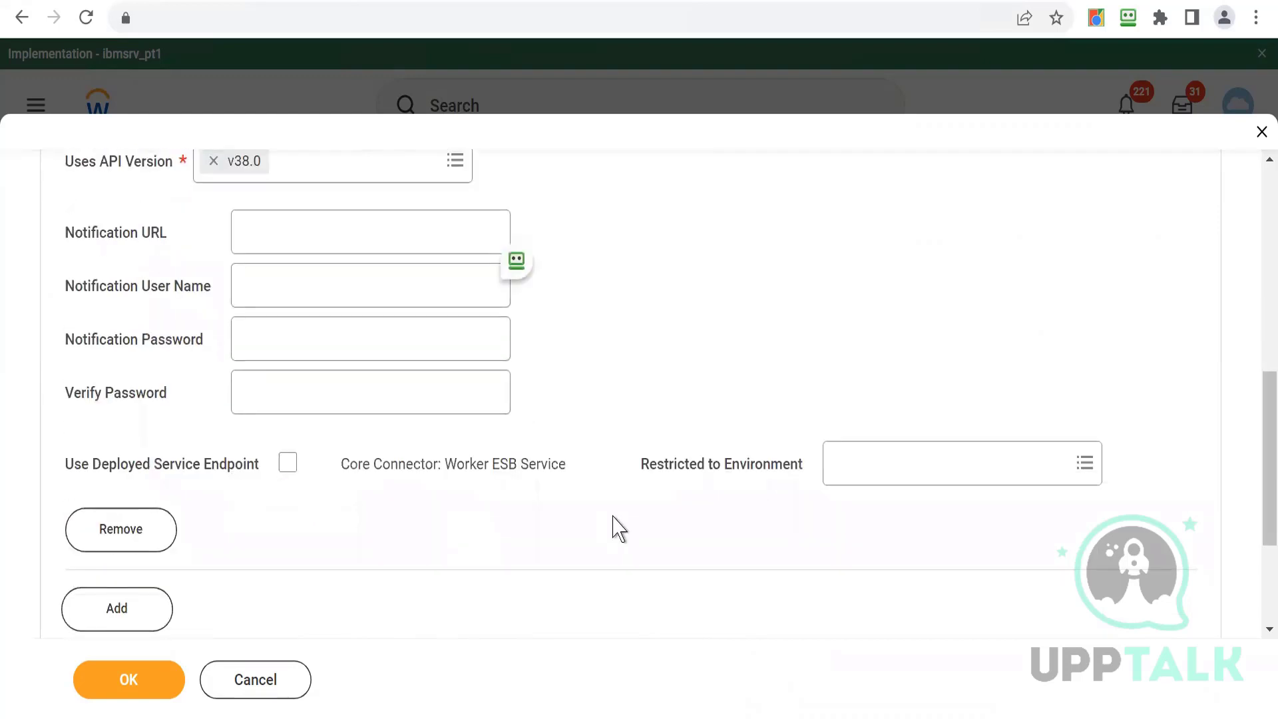
left_click(878, 474)
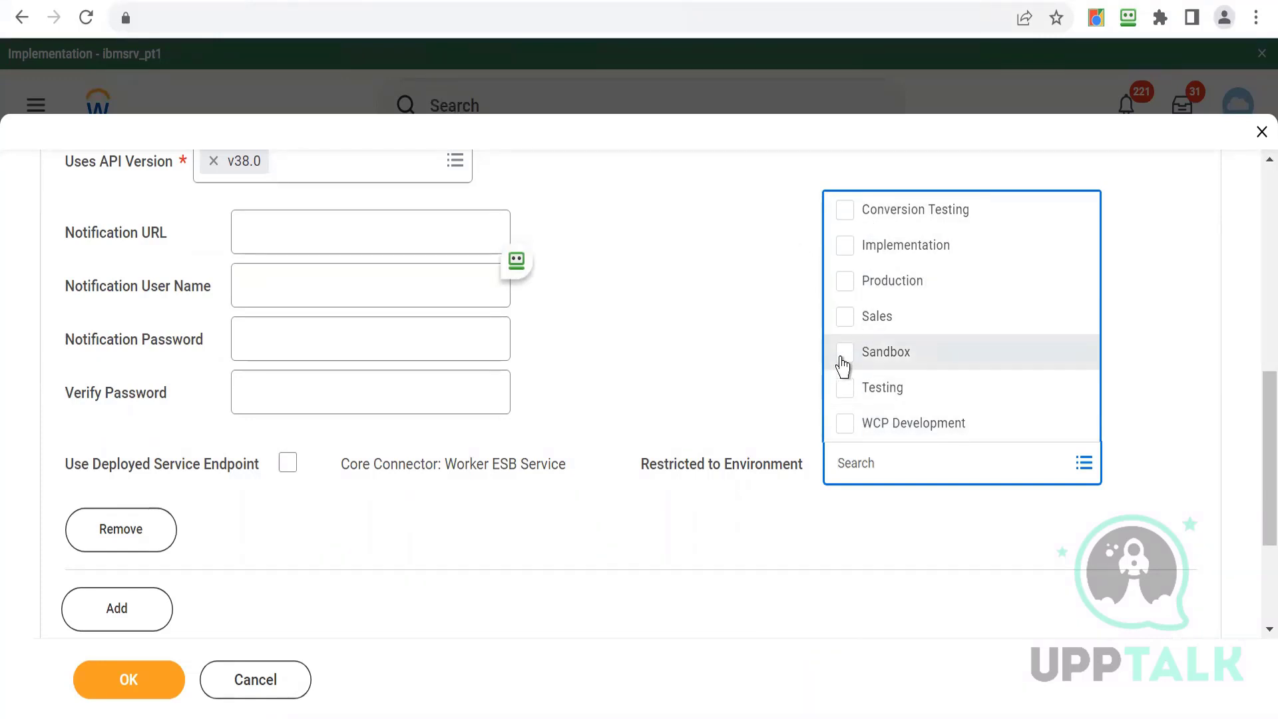
left_click(748, 310)
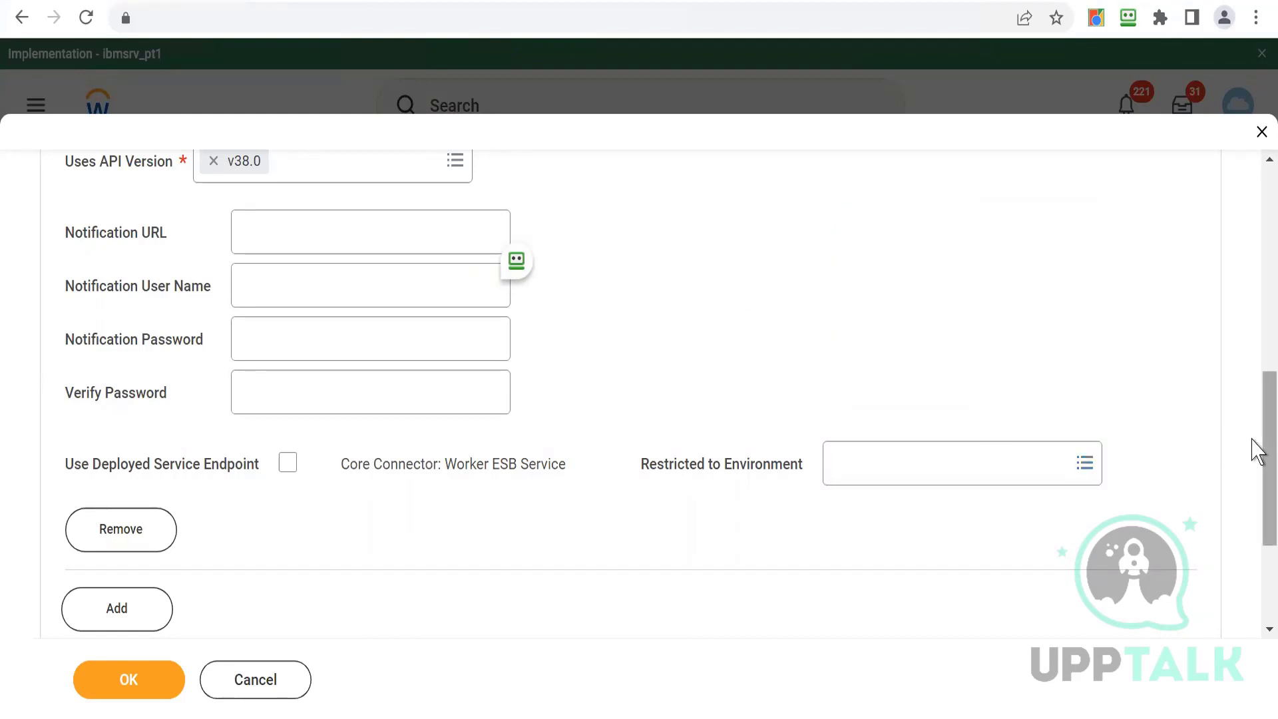
scroll(1257, 439, "up", 4)
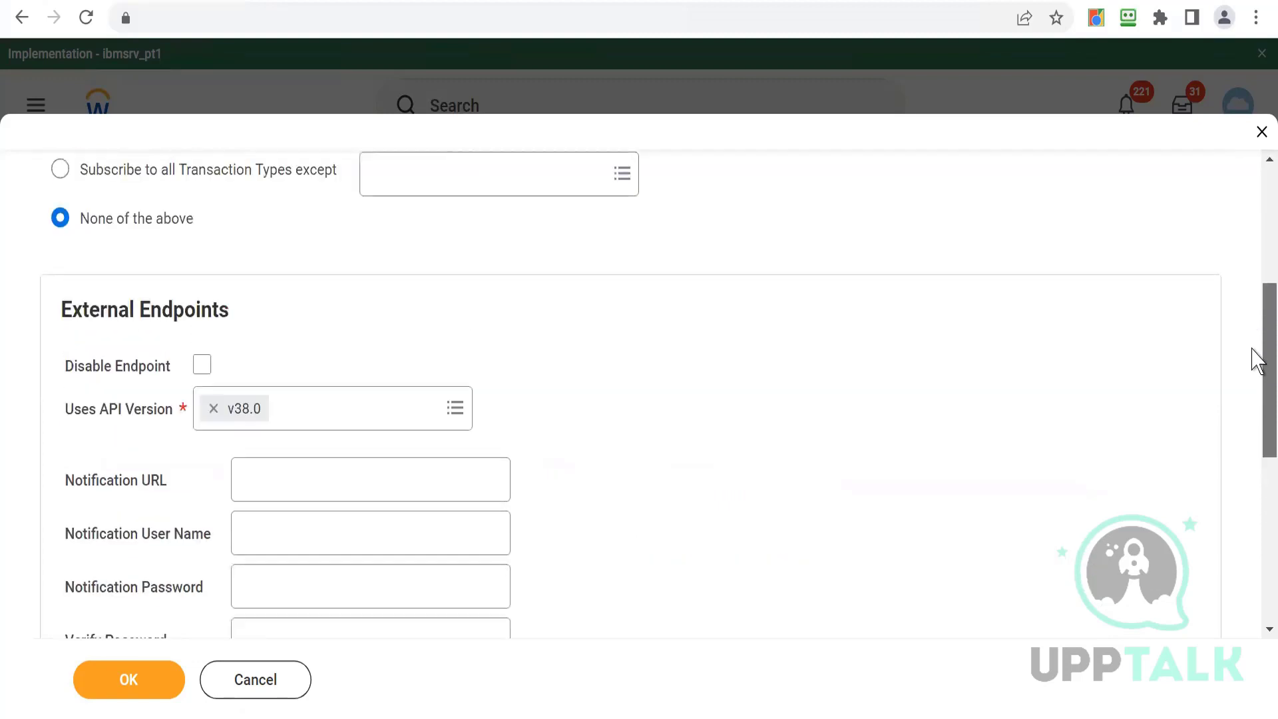
scroll(1256, 407, "down", 2)
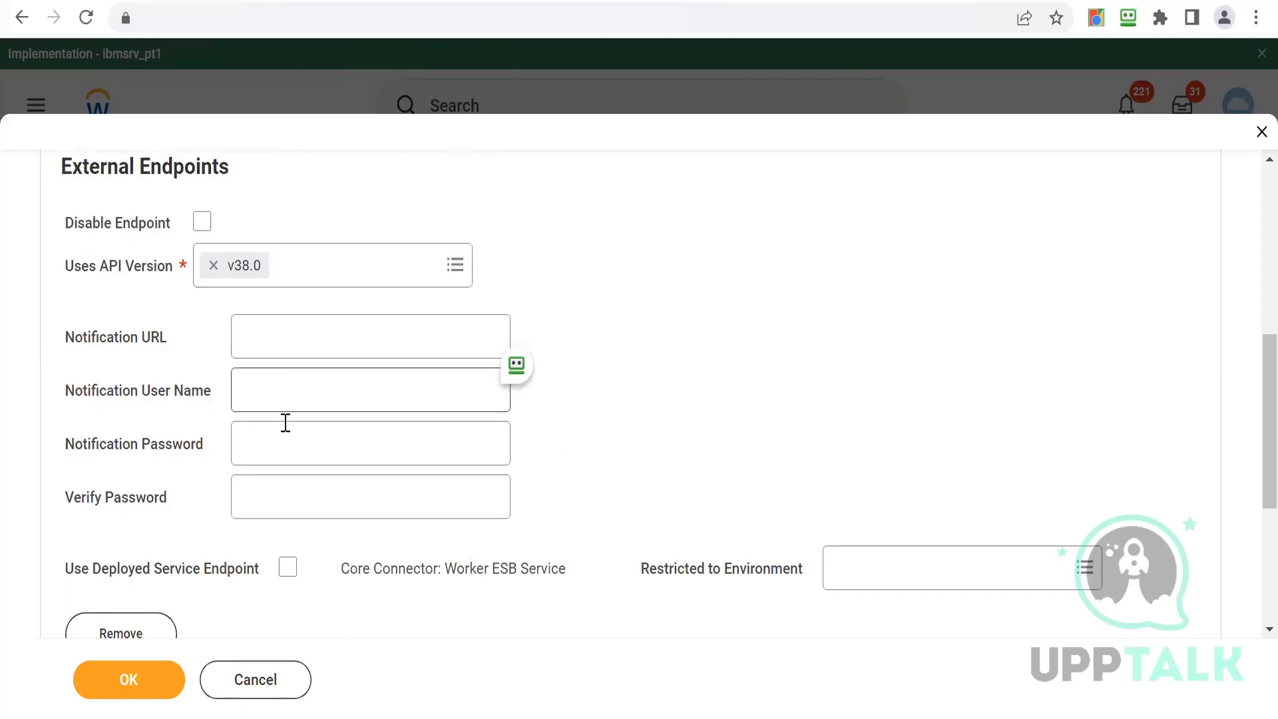
left_click(253, 679)
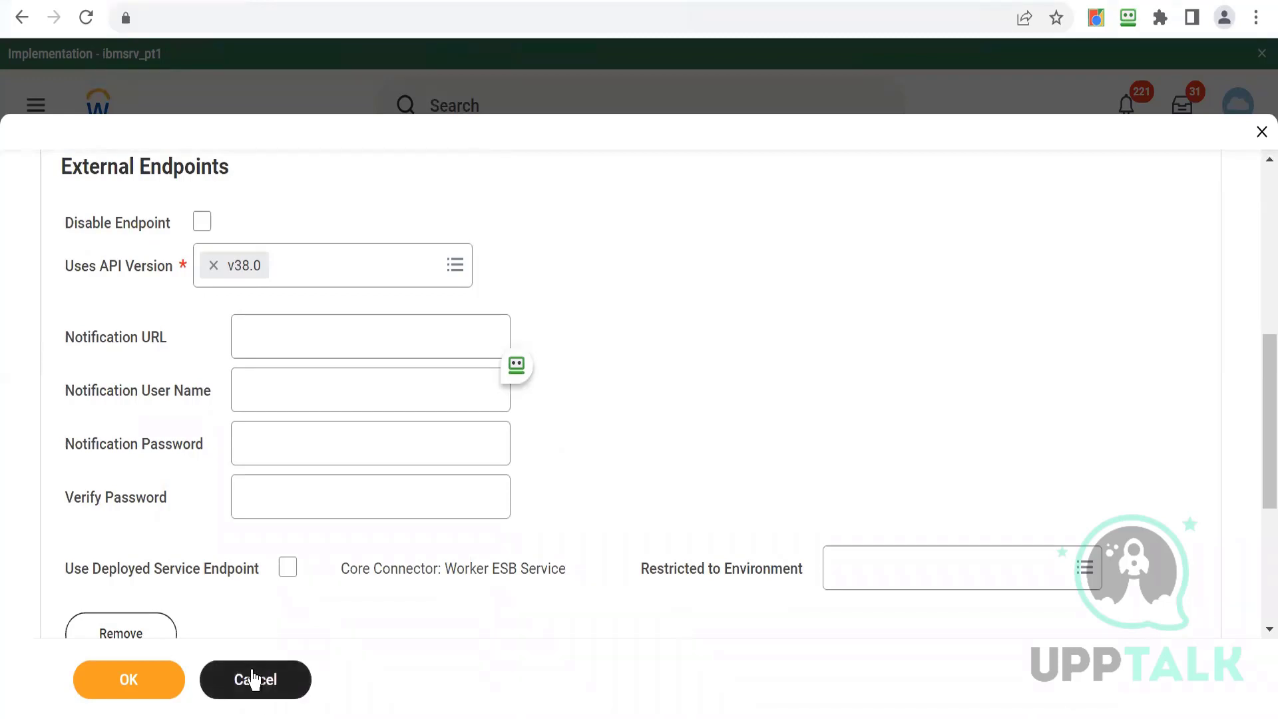
left_click(254, 677)
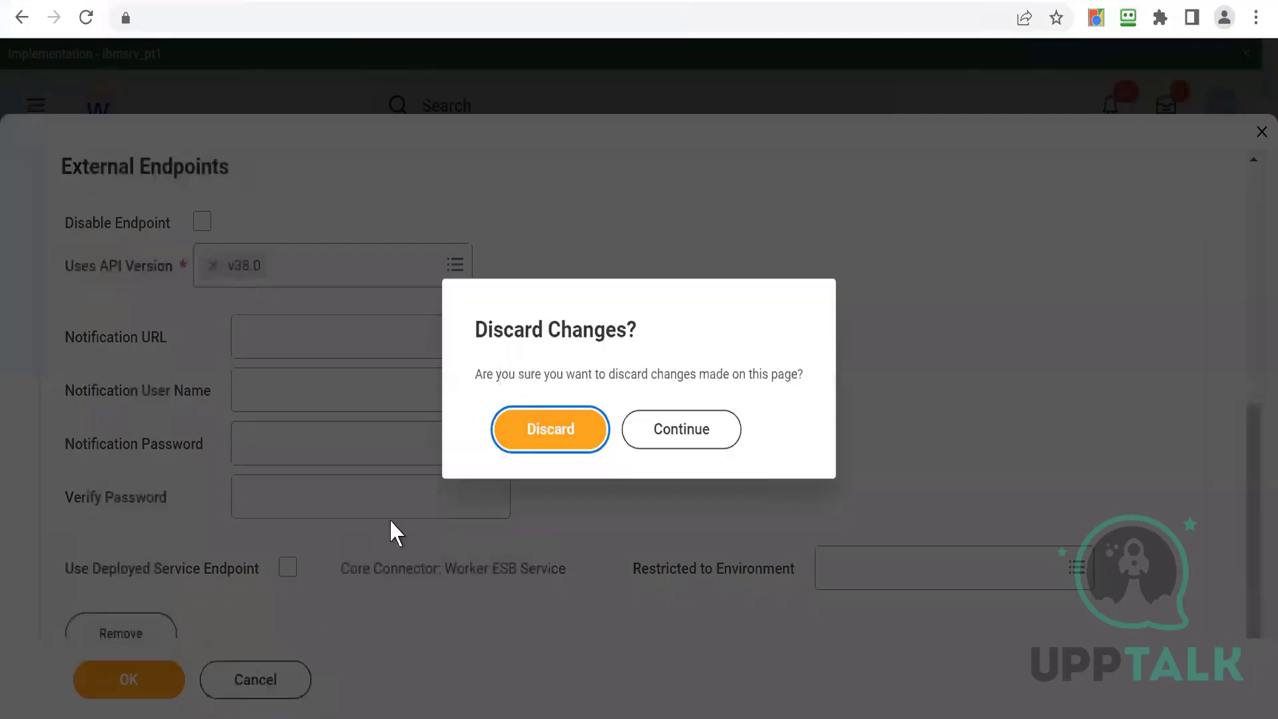
left_click(550, 443)
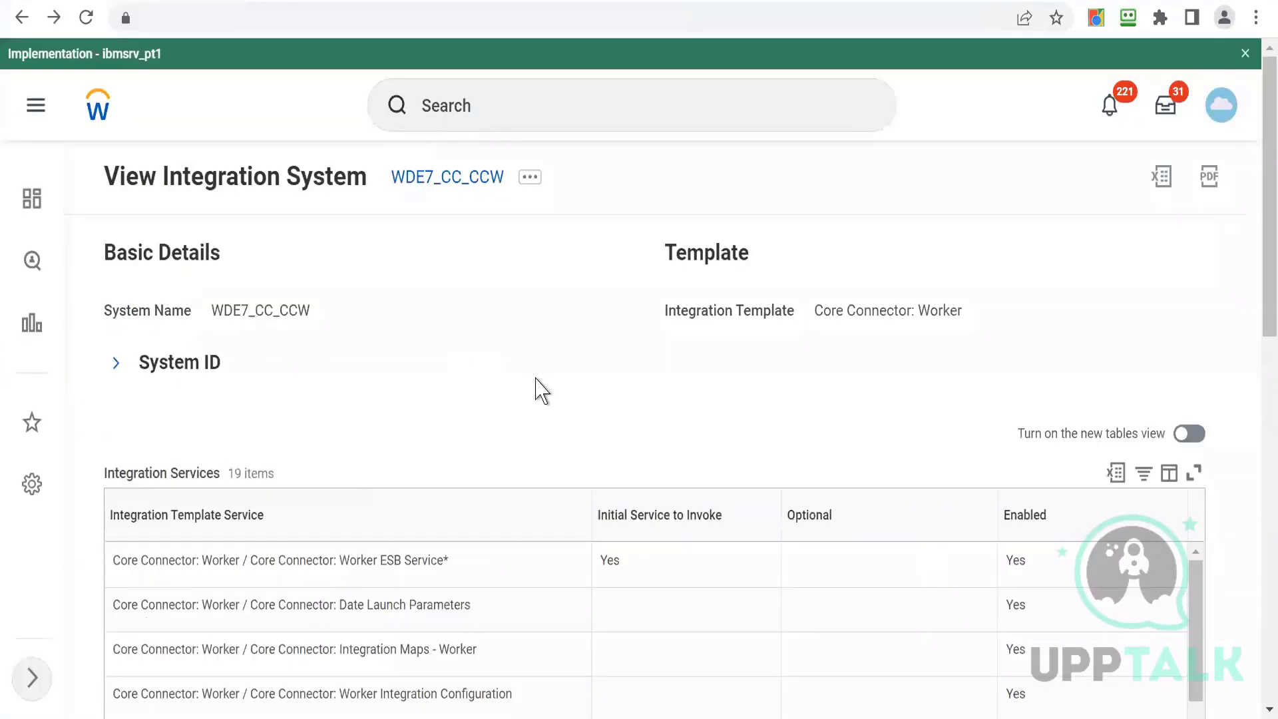
- Launch the WDE7_CC_CCW integration with Run Frequency set to Run Now
scroll(536, 389, "down", 3)
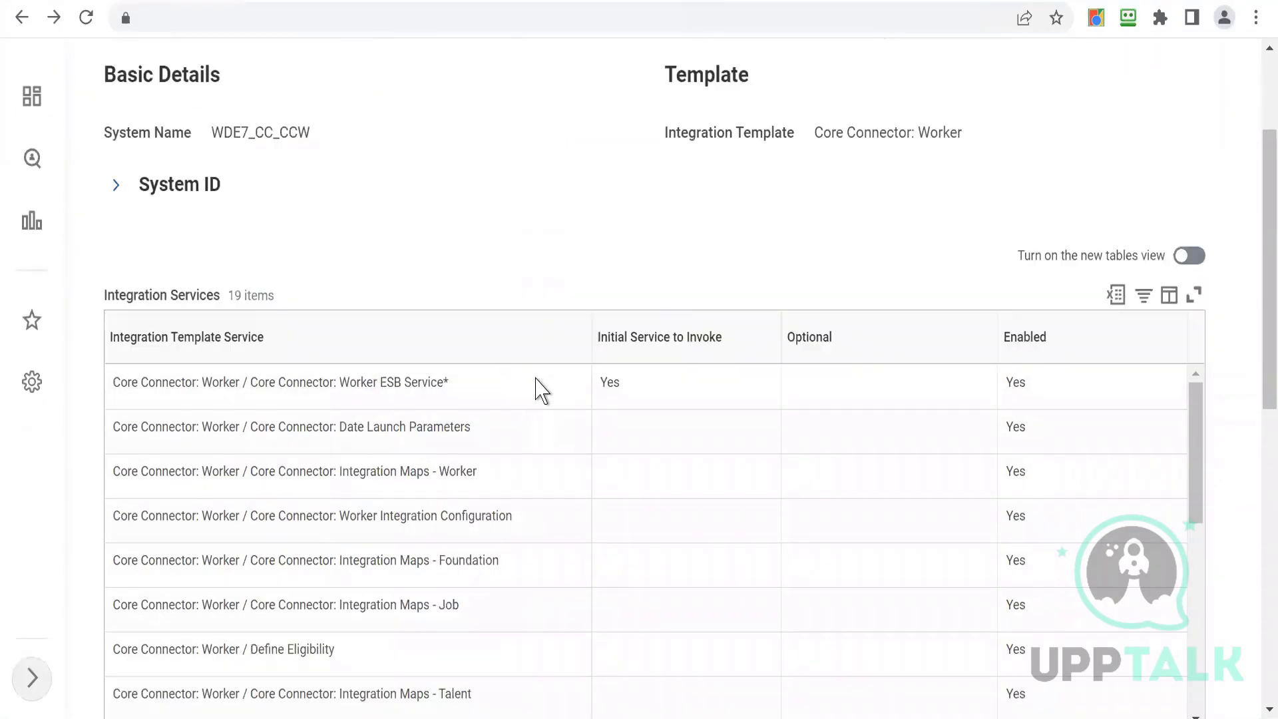
scroll(536, 389, "up", 1)
scroll(535, 389, "up", 1)
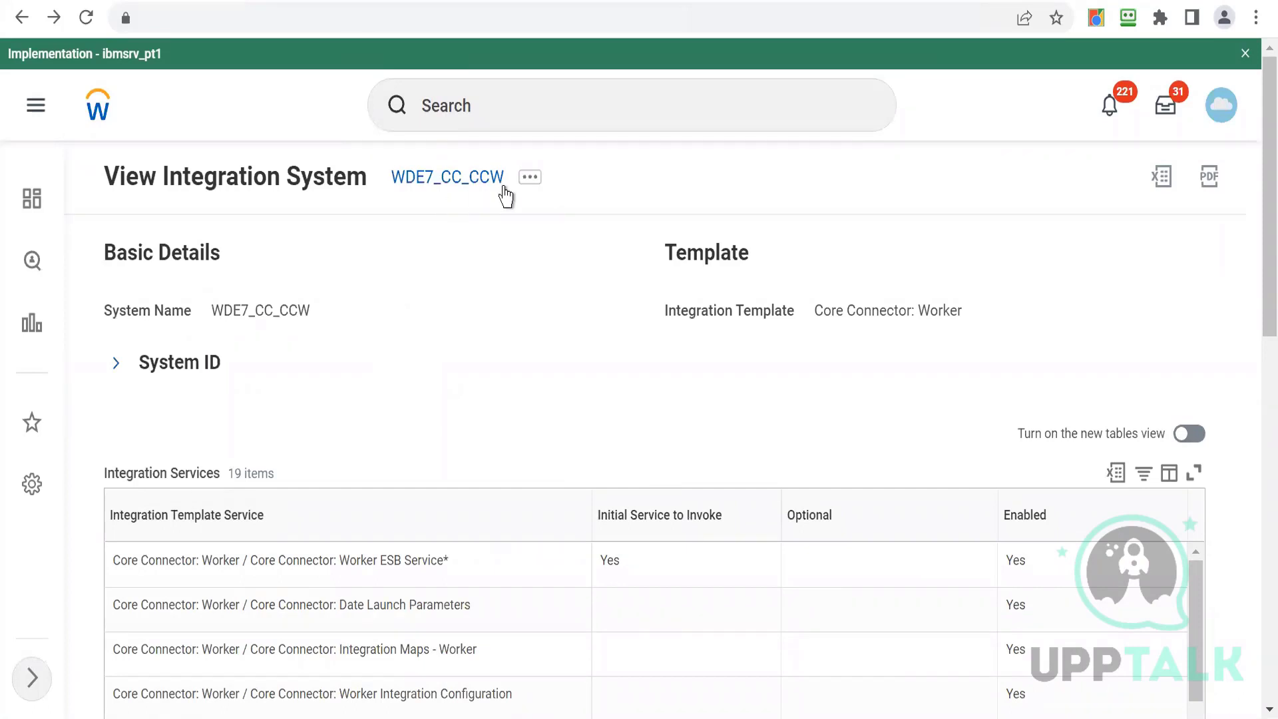
left_click(530, 178)
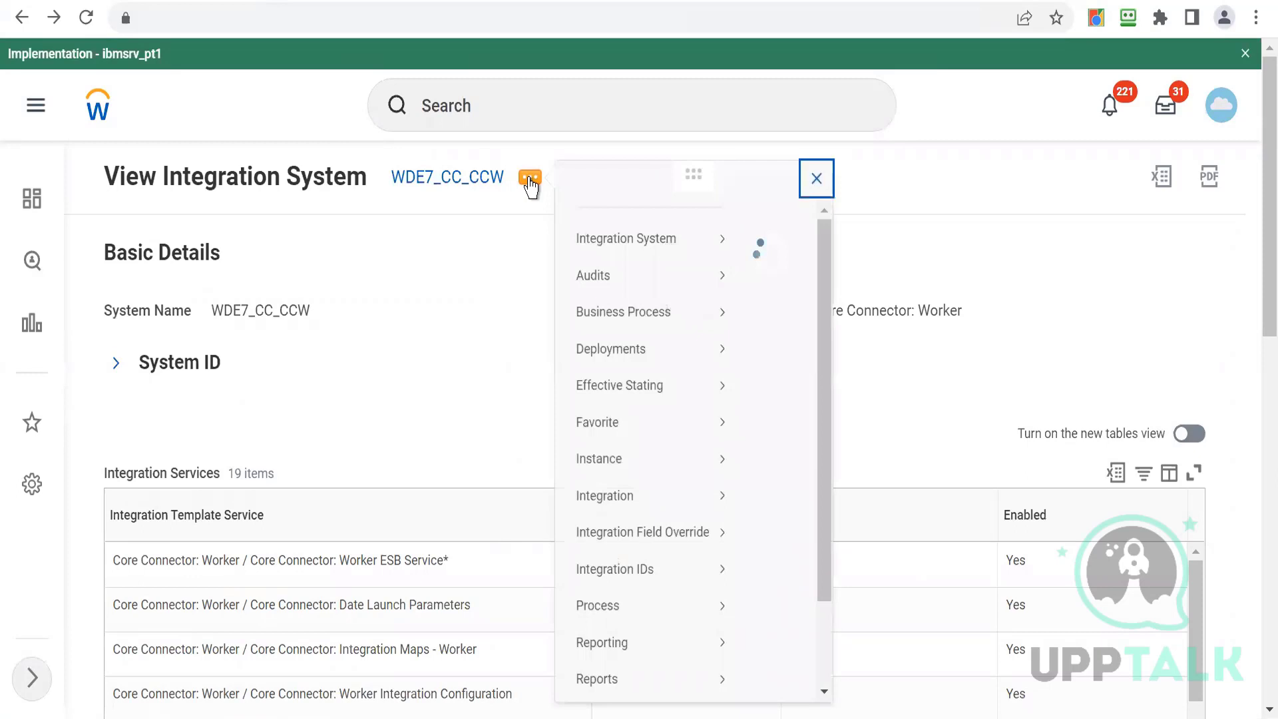
mouse_move(581, 554)
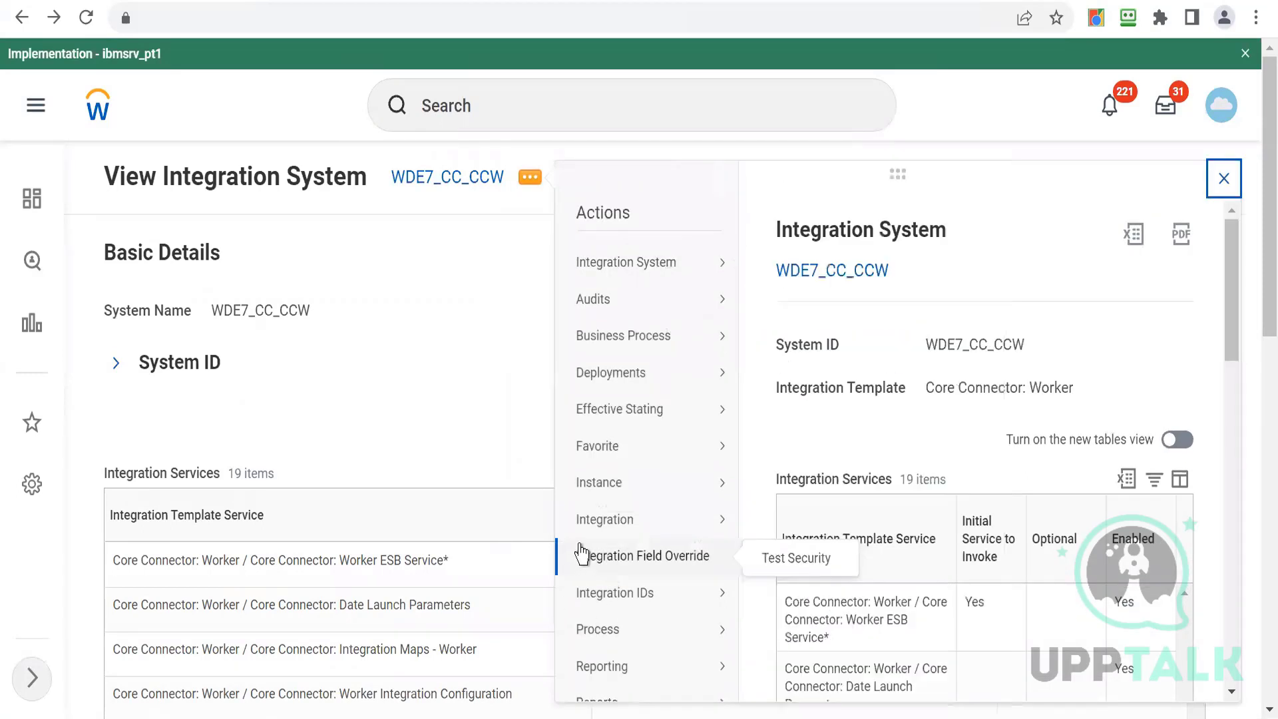
mouse_move(589, 525)
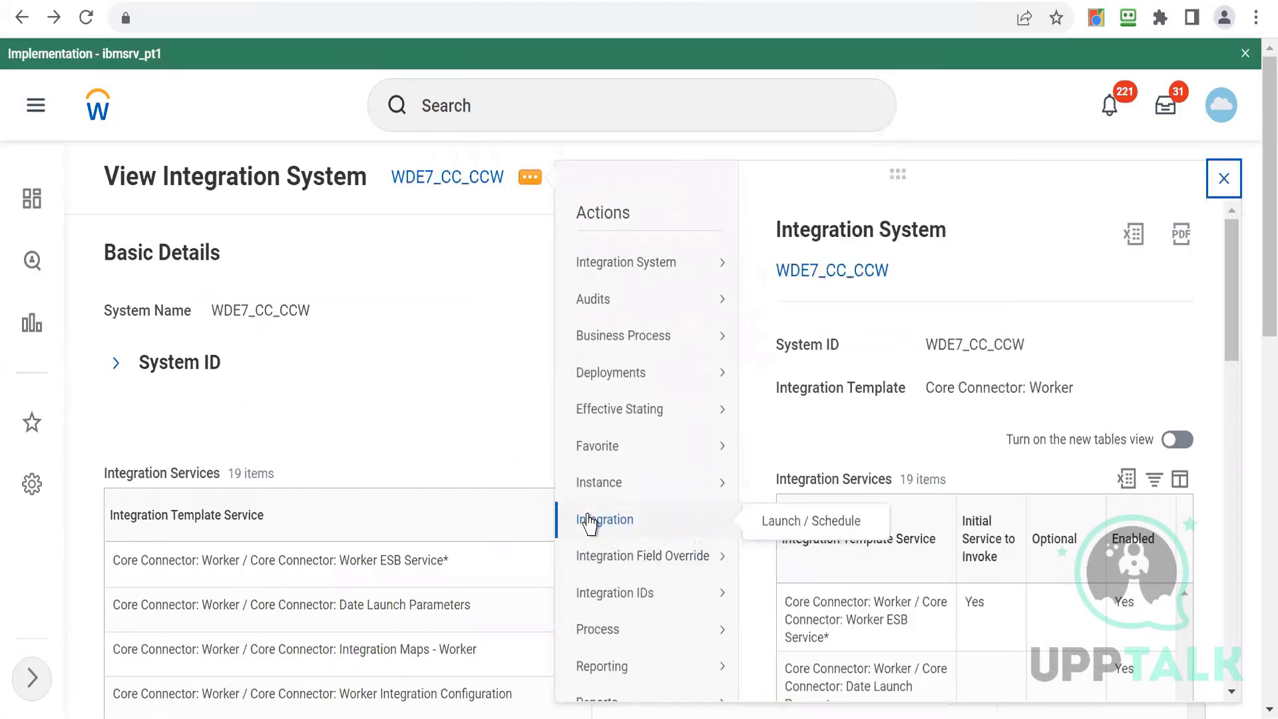
left_click(793, 523)
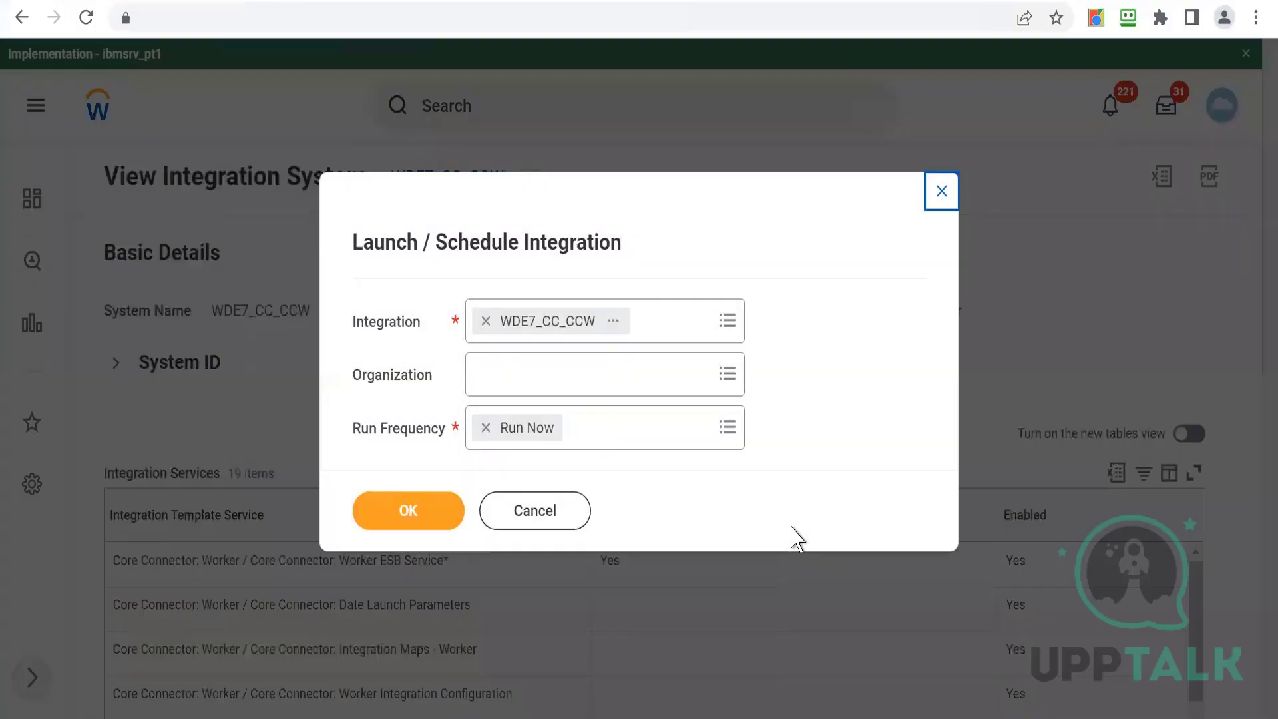
left_click(396, 526)
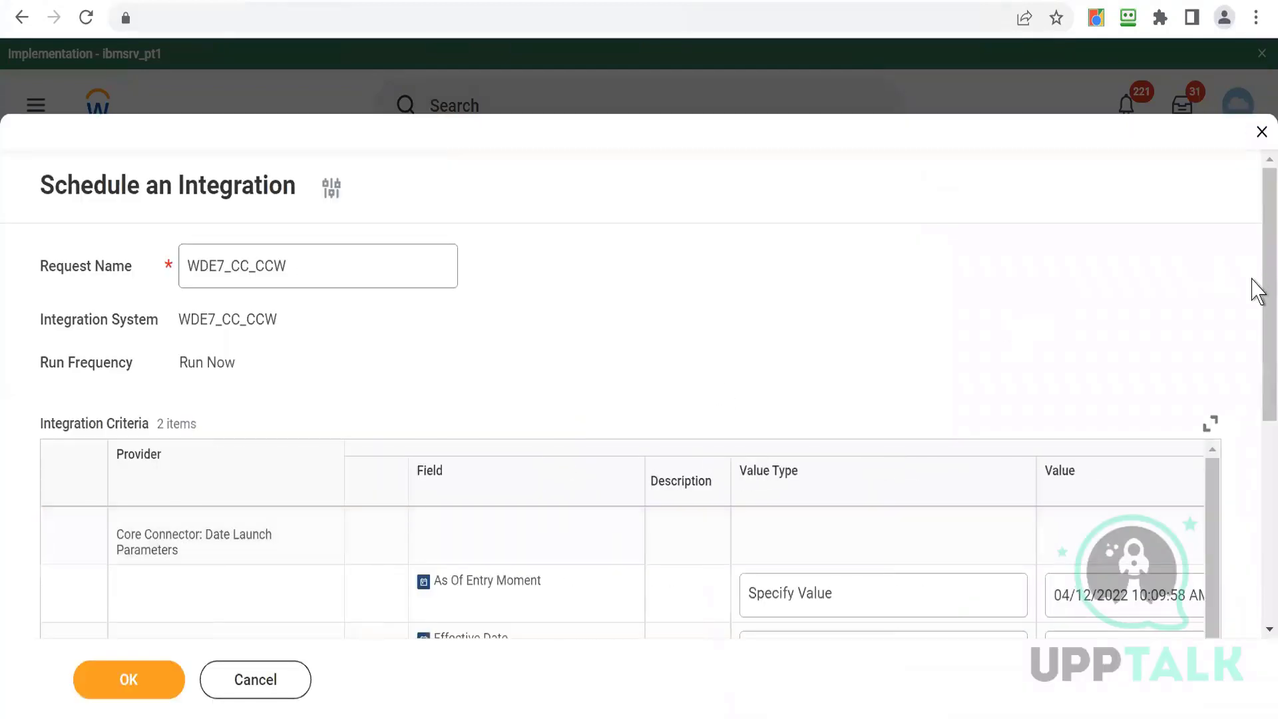
- Review the Schedule an Integration criteria, including the Workers and Restrict Results By Orgs value prompts and Full File
scroll(1257, 386, "down", 5)
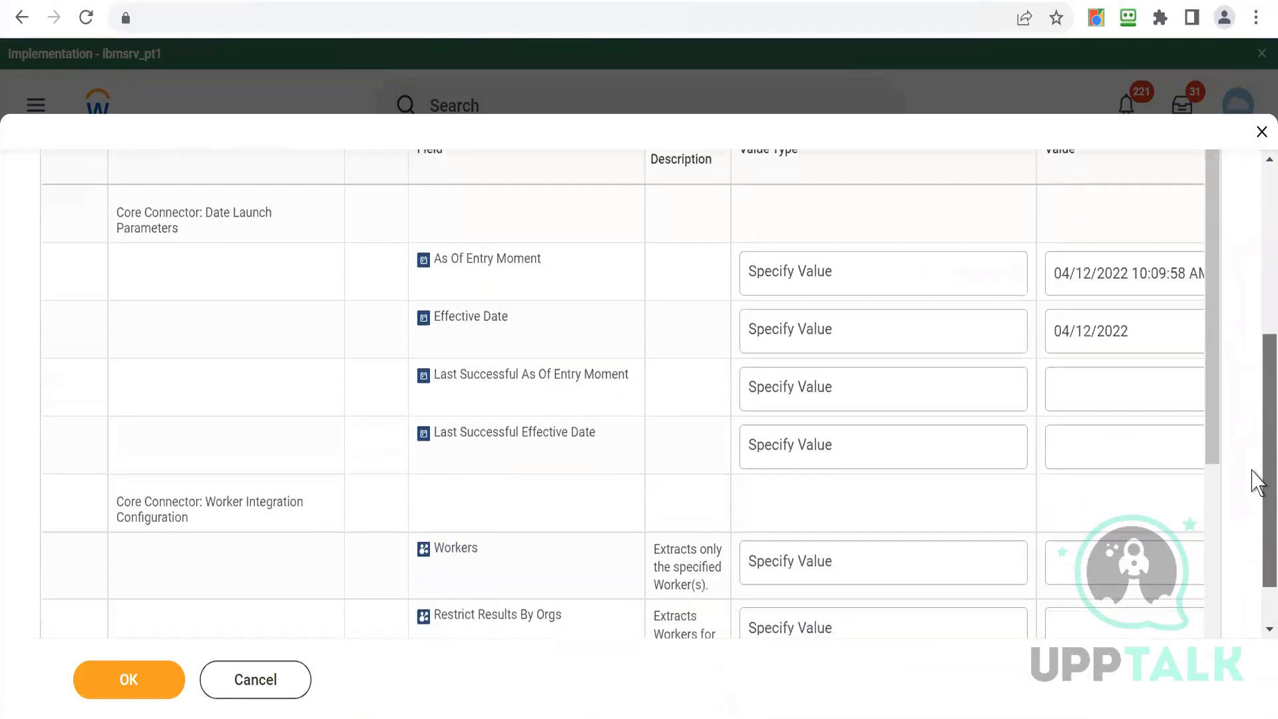
scroll(1257, 486, "down", 1)
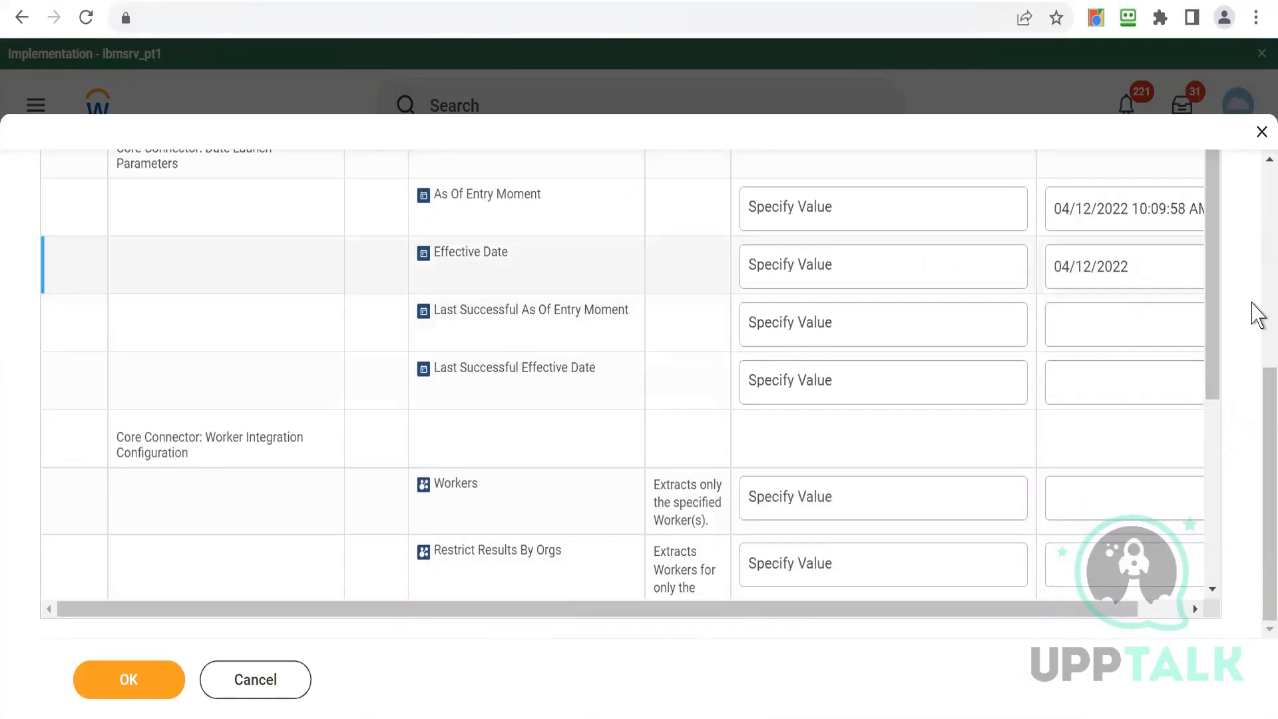
scroll(1255, 327, "up", 2)
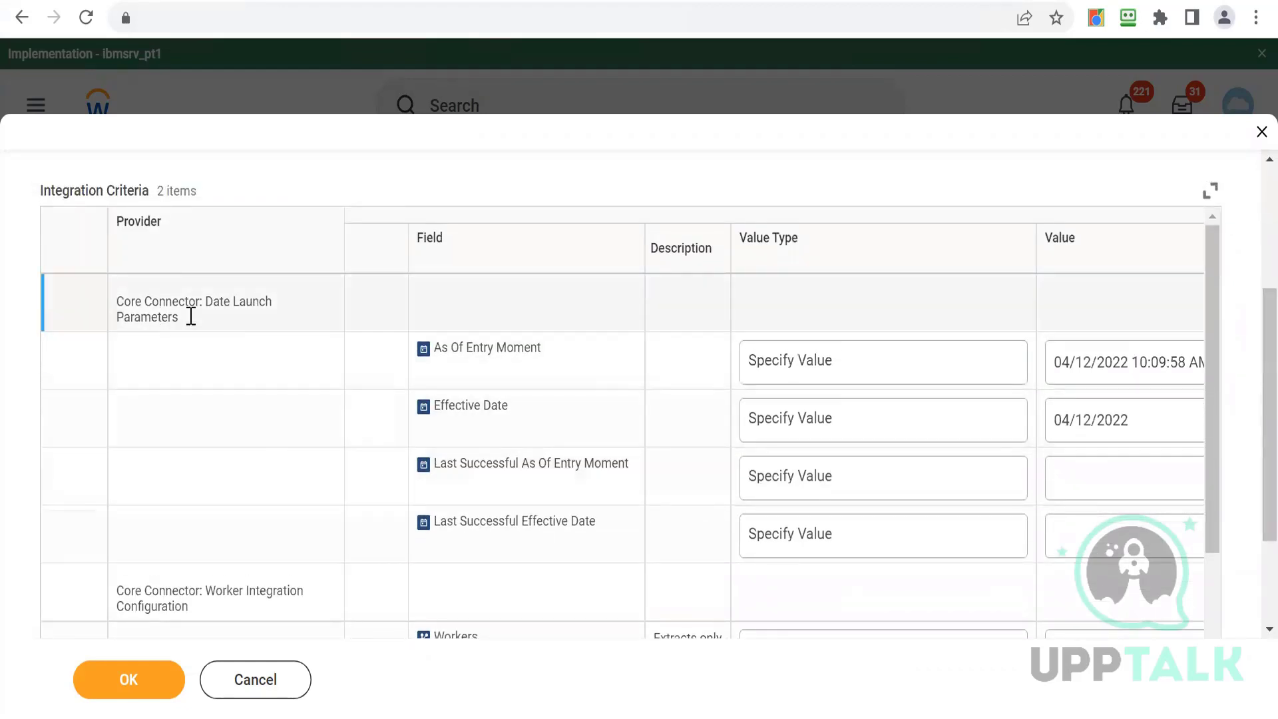
left_click_drag(206, 301, 283, 318)
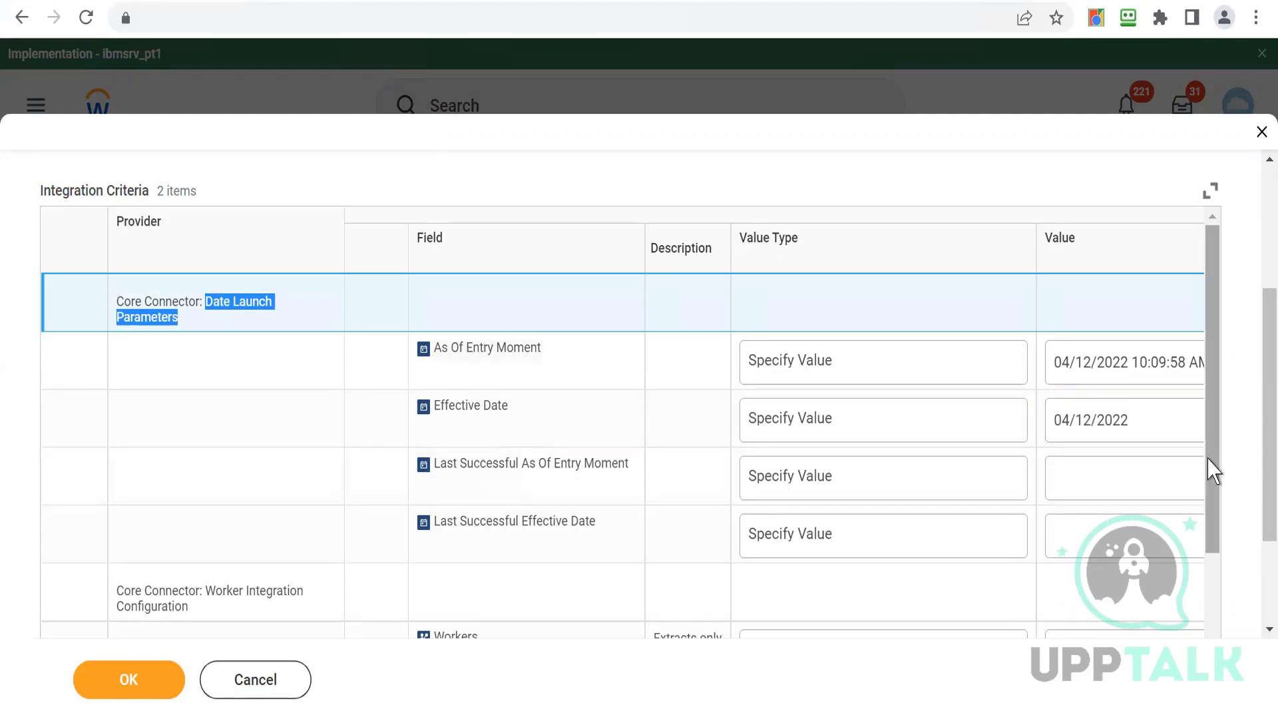
left_click_drag(1212, 470, 1215, 616)
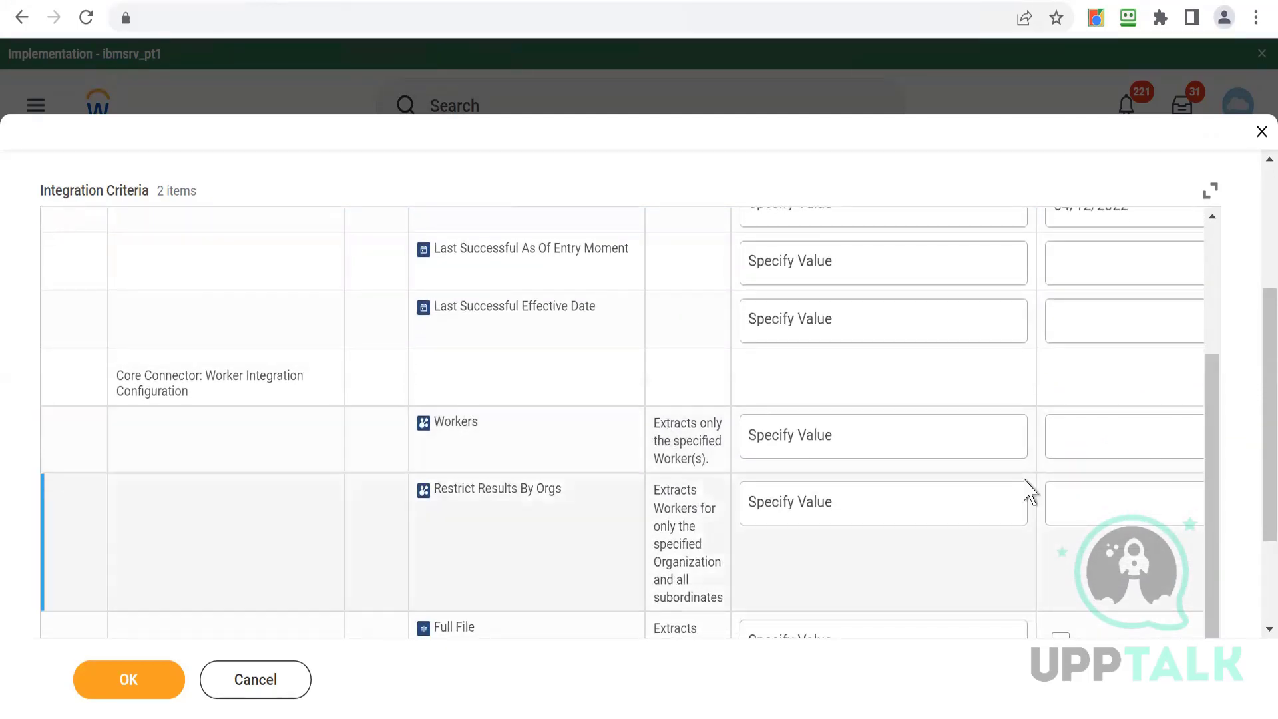
left_click(1102, 433)
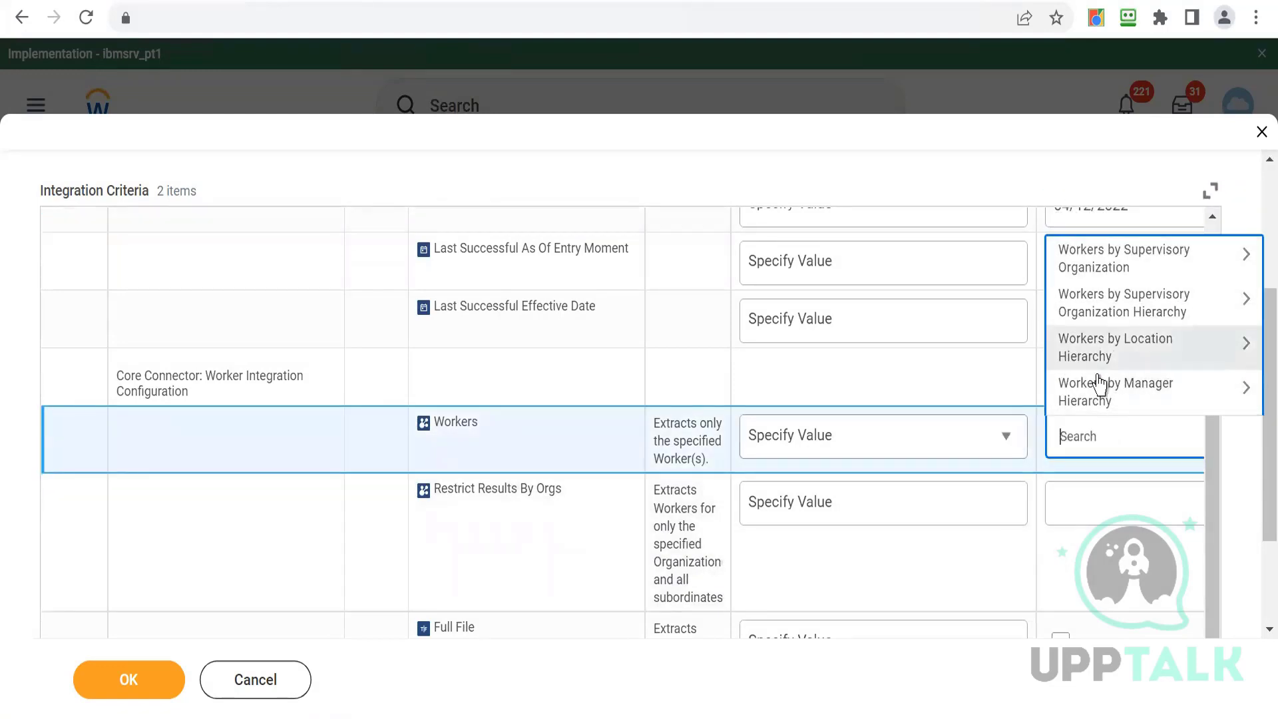
left_click(1041, 579)
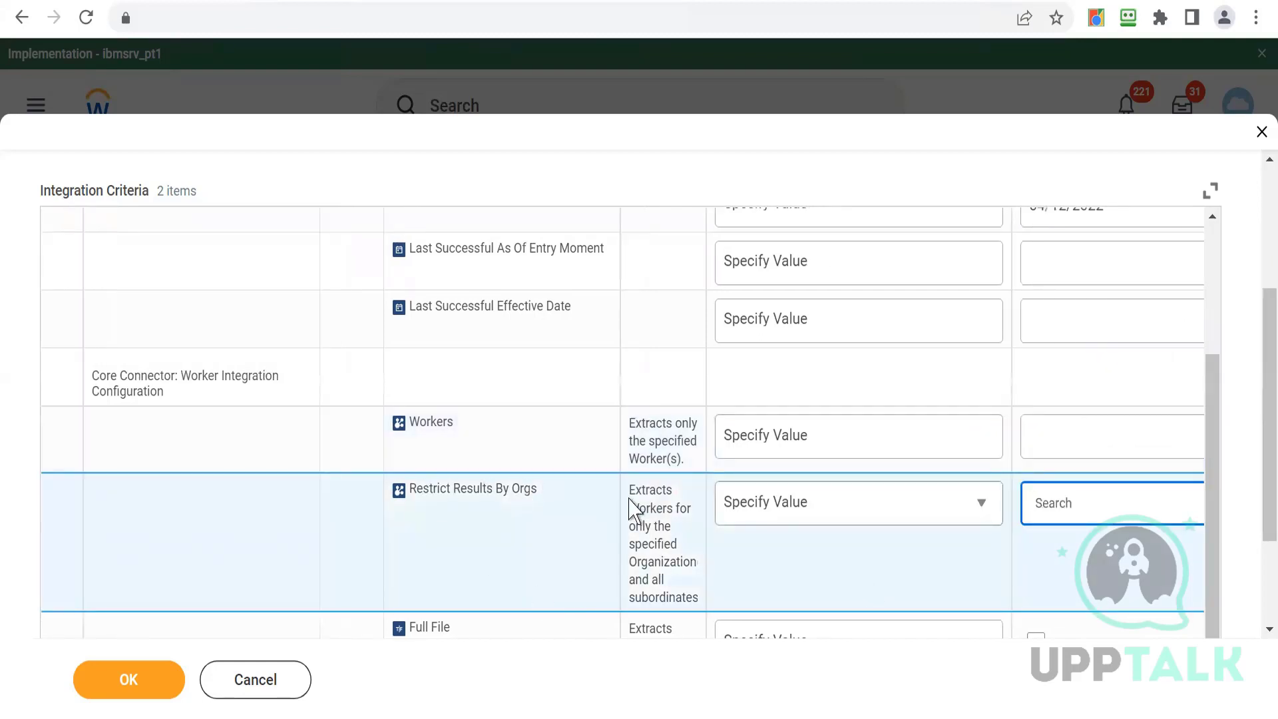
left_click(1058, 506)
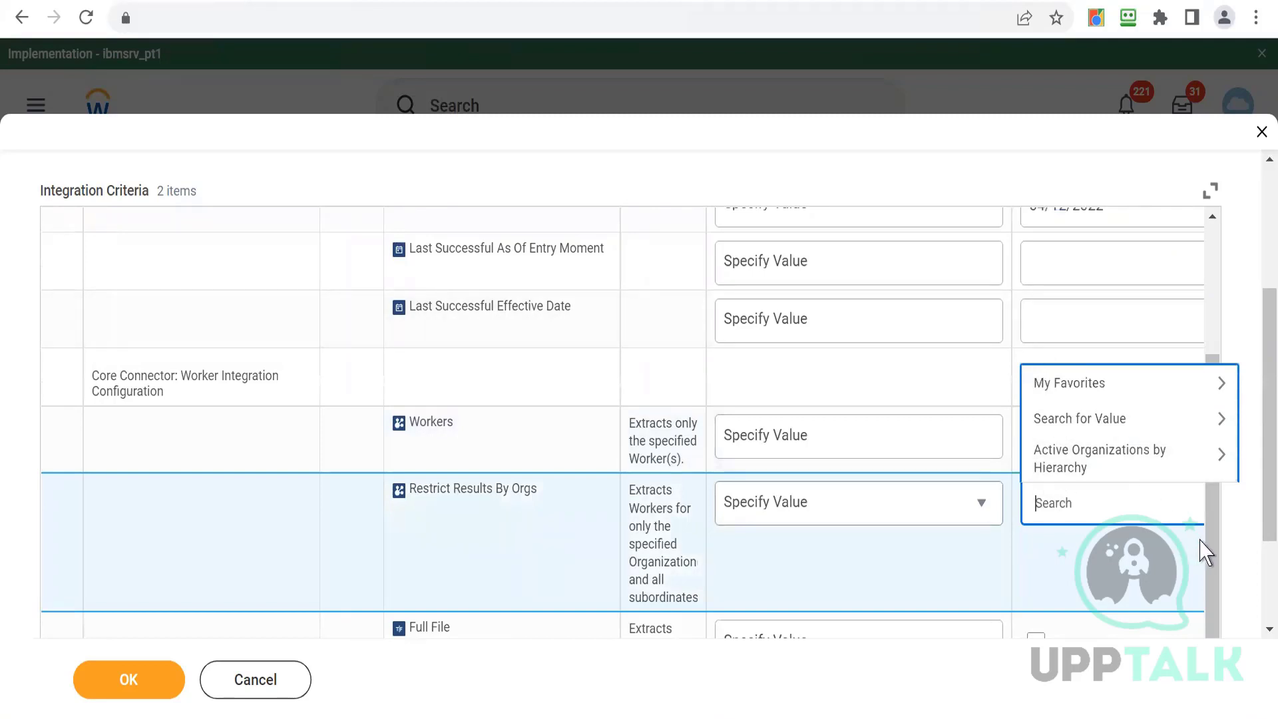
left_click_drag(1218, 558, 1218, 622)
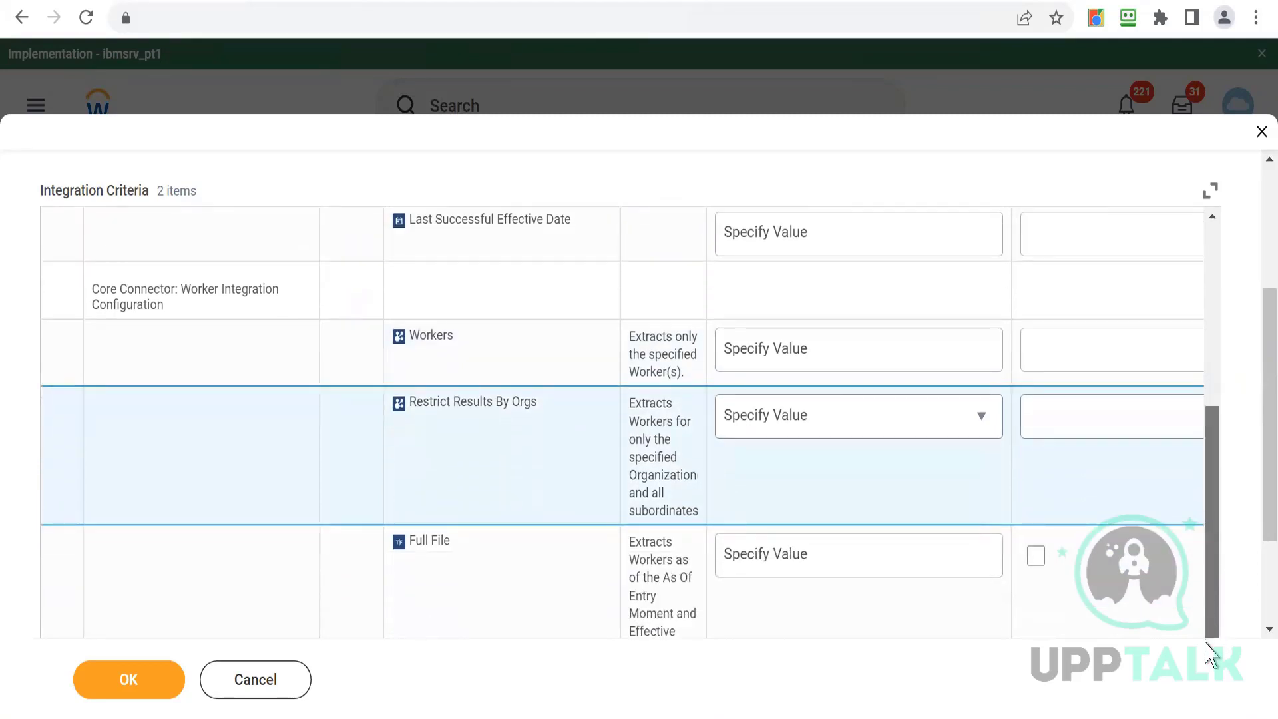
scroll(1252, 514, "down", 3)
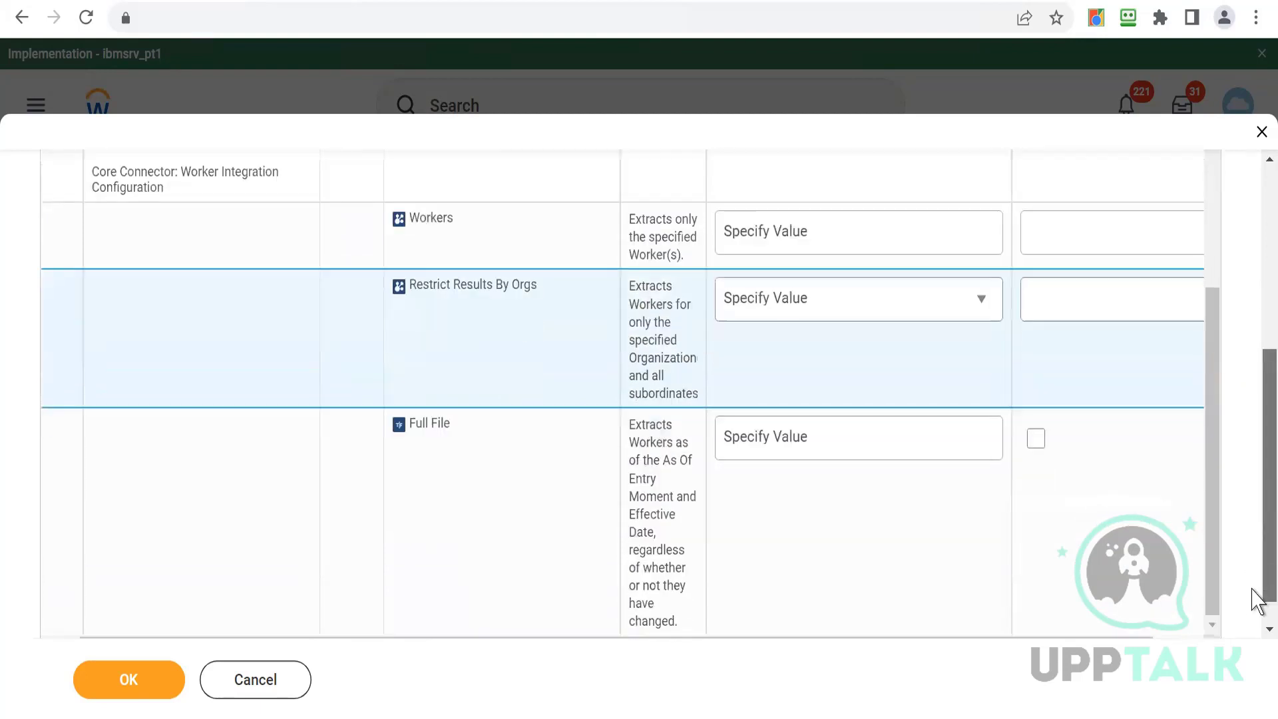
- Enable Full File, submit the WDE7_CC_CCW launch, and refresh the resulting background process
left_click(1036, 404)
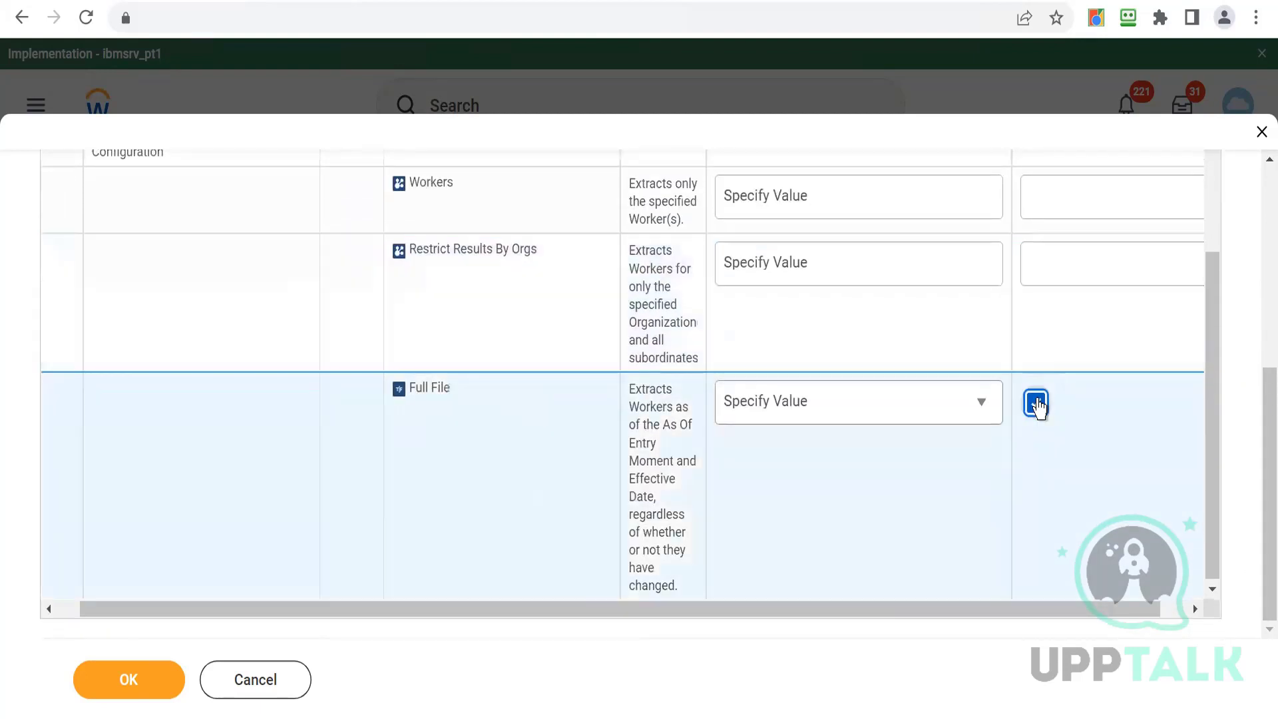
left_click(120, 692)
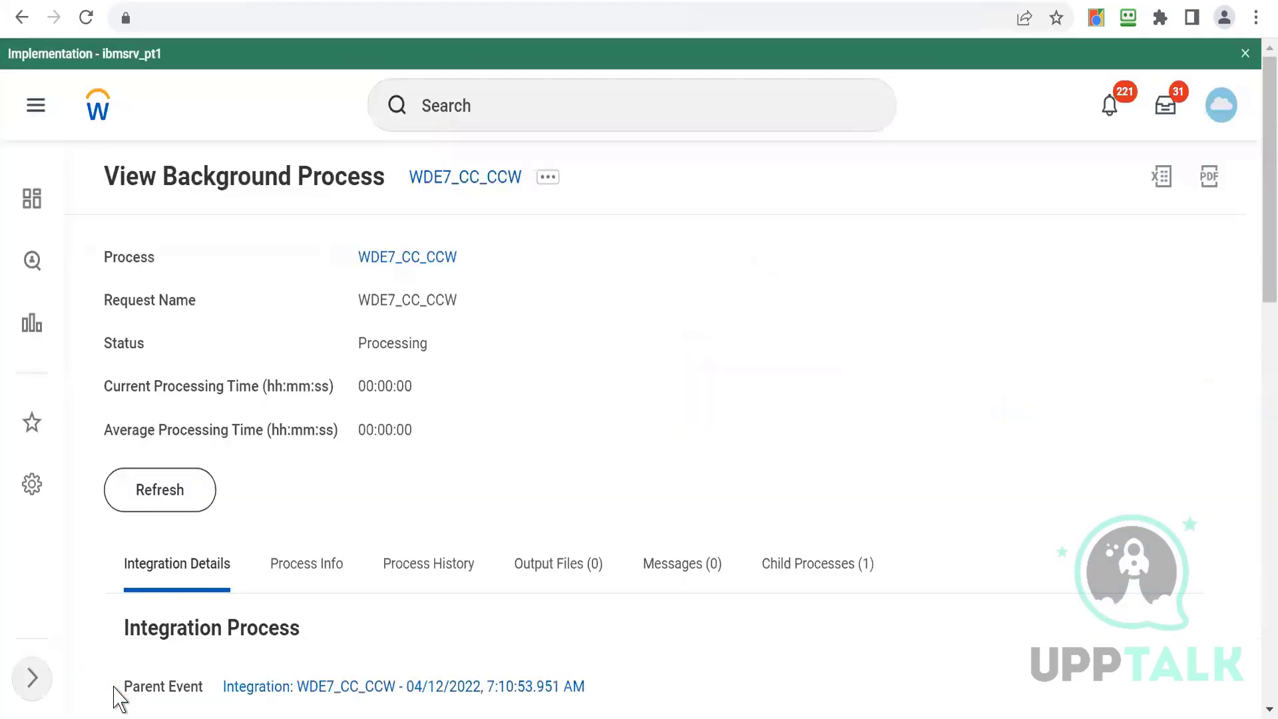
left_click(153, 490)
left_click(132, 509)
- Open a new browser tab and go to the W3Schools site
left_click(268, 0)
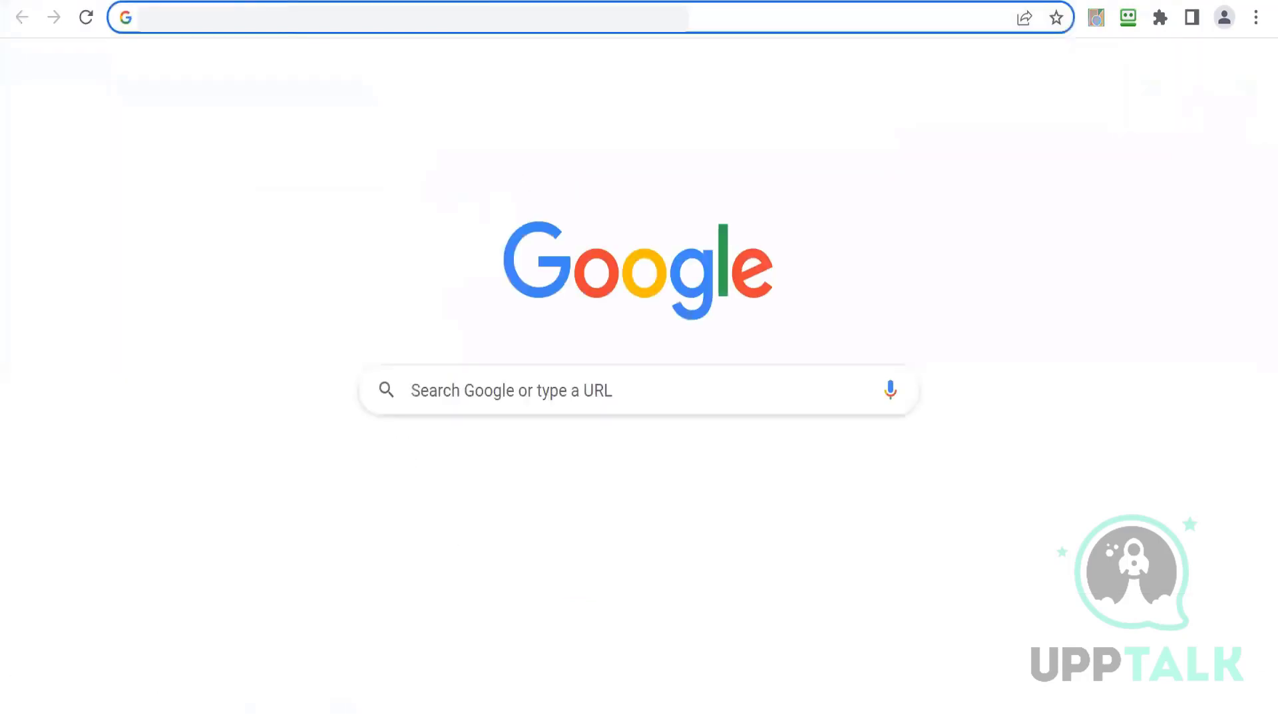
left_click(279, 18)
left_click(268, 204)
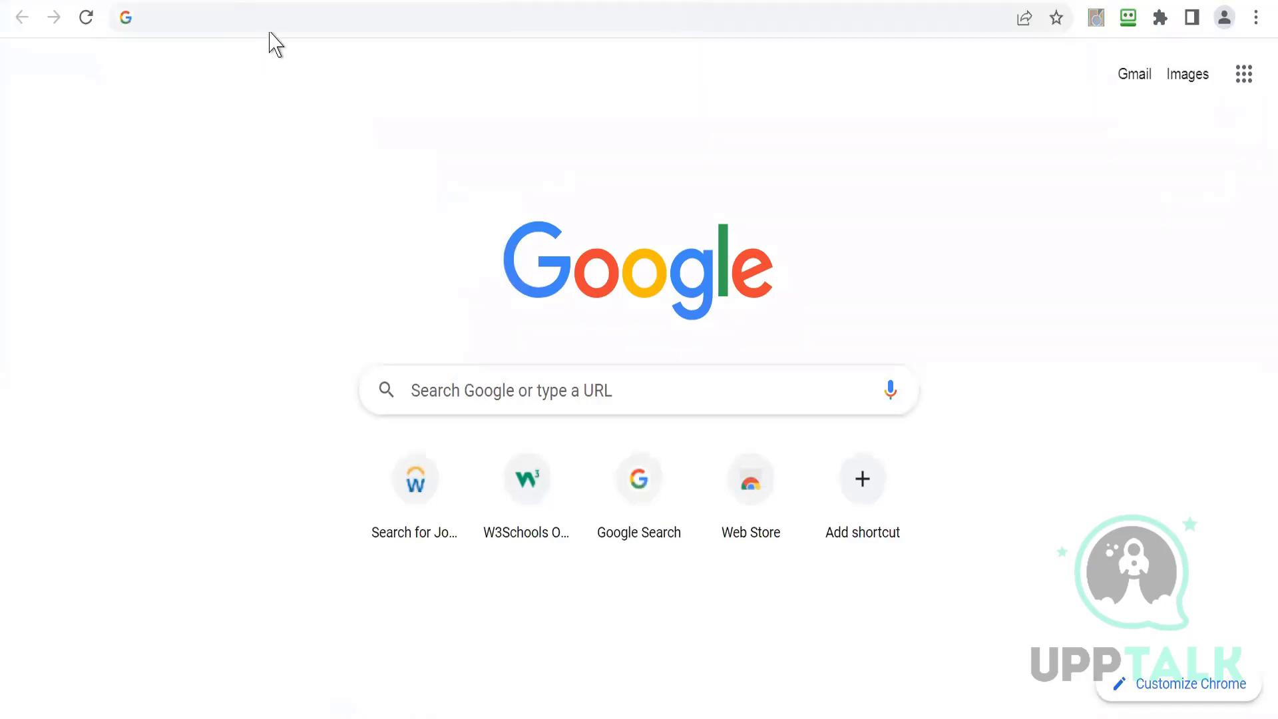
left_click(296, 15)
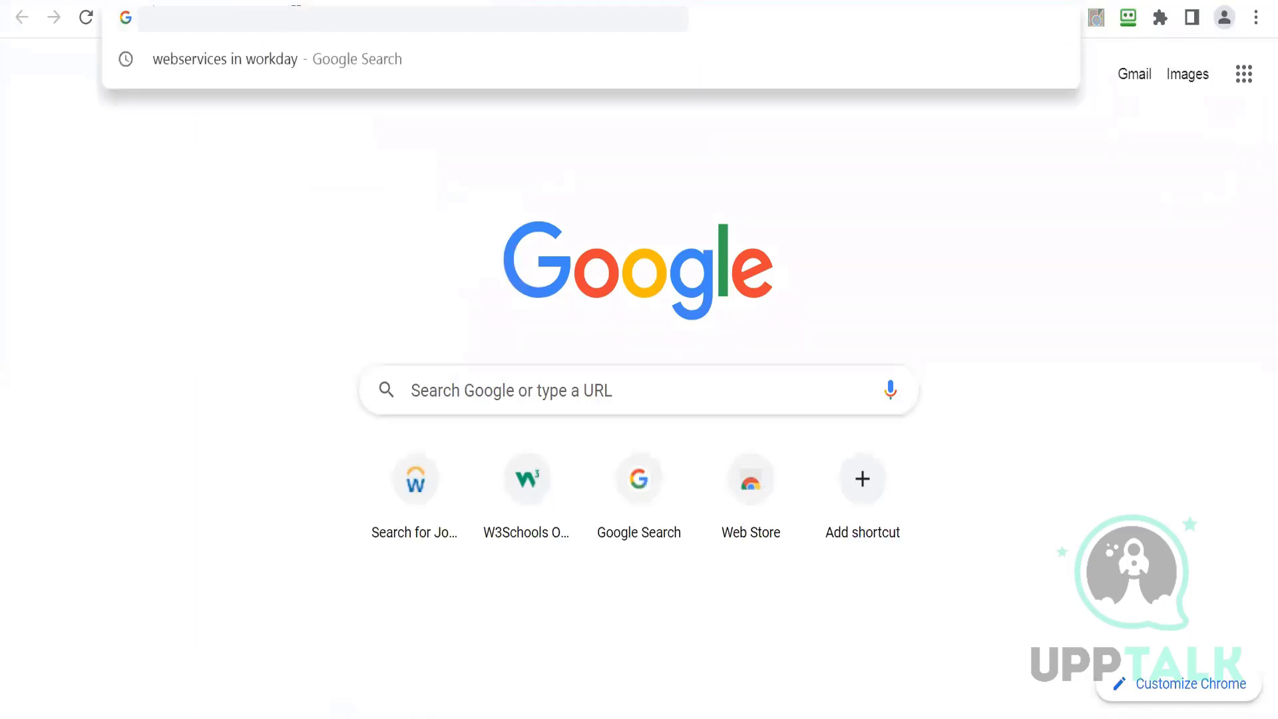
left_click(538, 512)
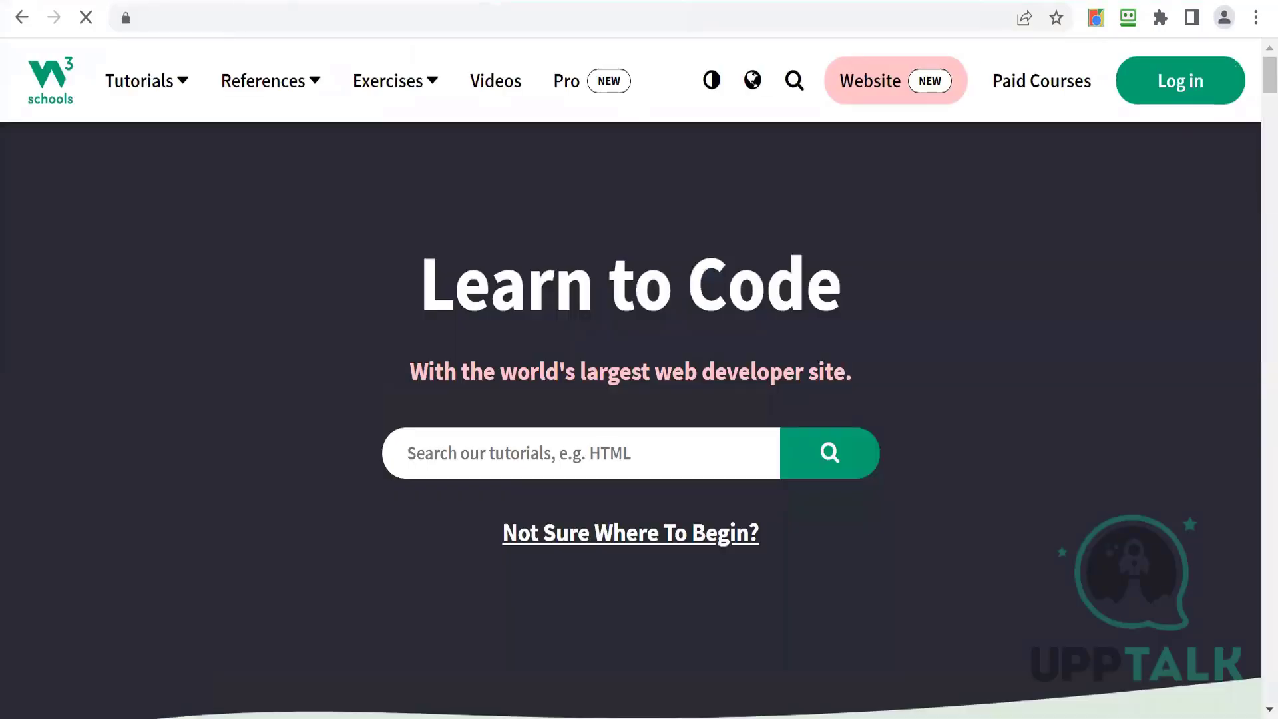
- Search W3Schools for XSLt and open the XSLT Introduction result
left_click(794, 82)
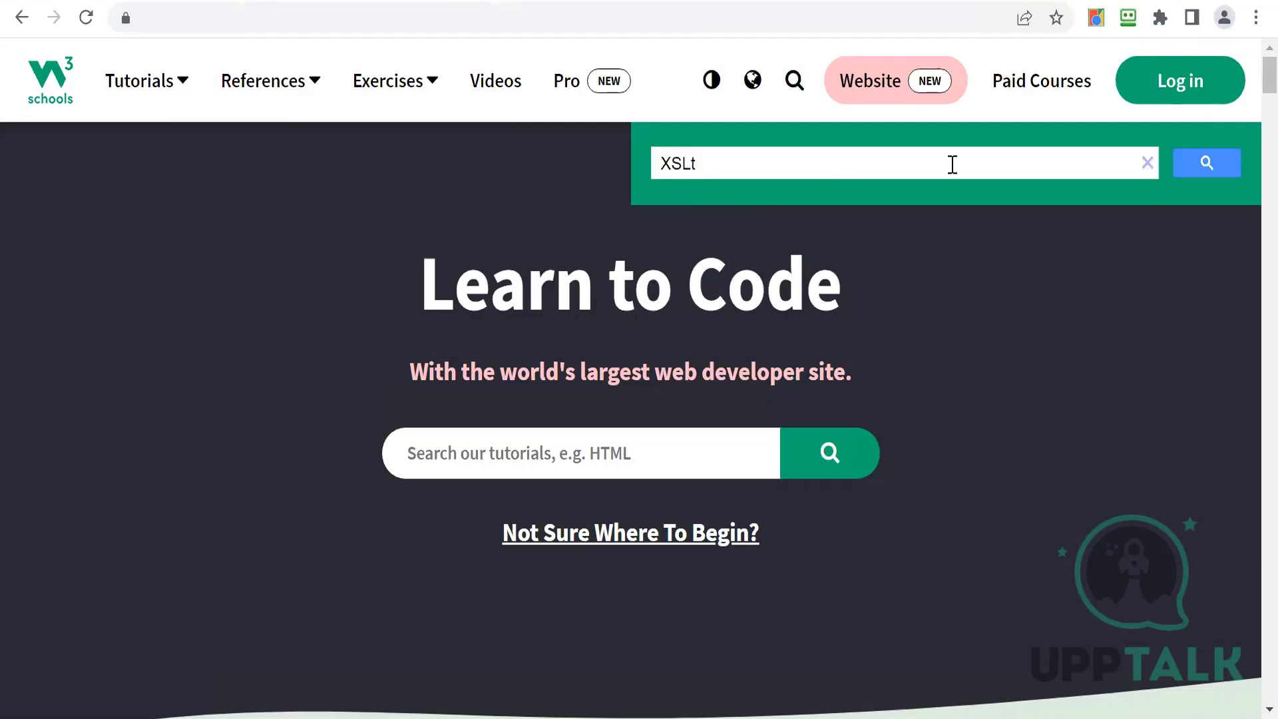
left_click(1194, 164)
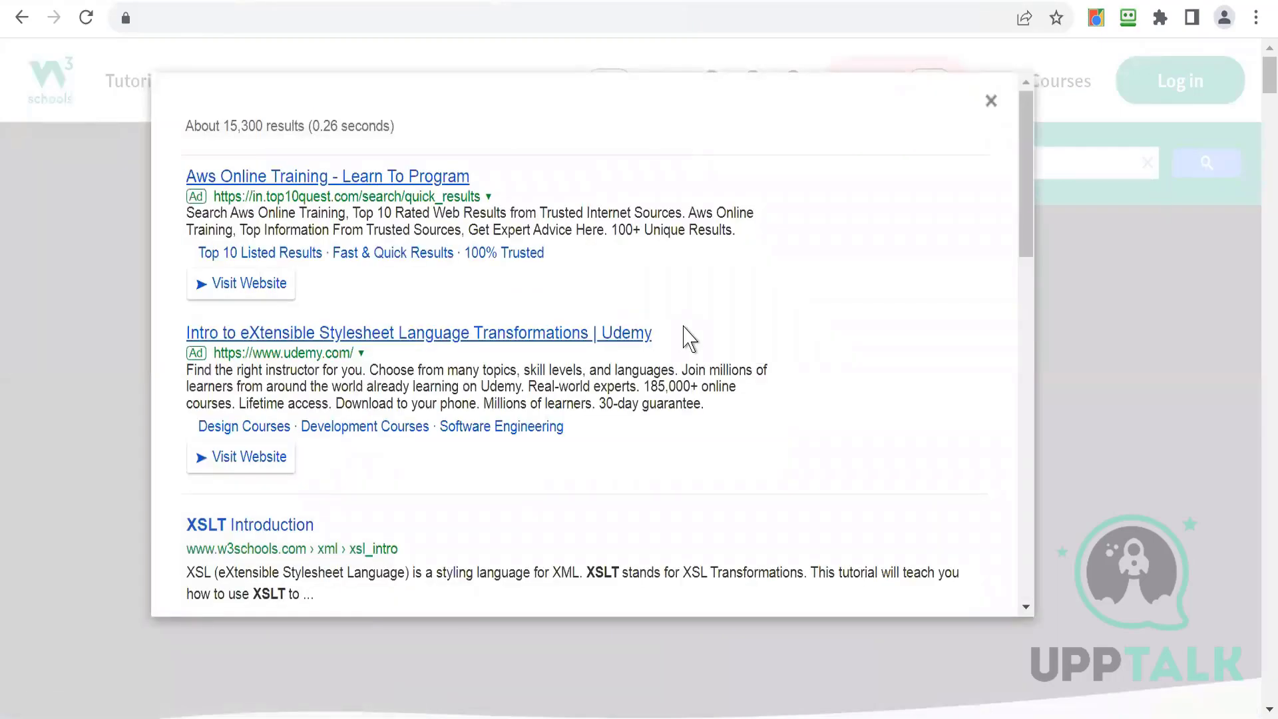
left_click_drag(1031, 214, 1031, 215)
scroll(1031, 227, "down", 2)
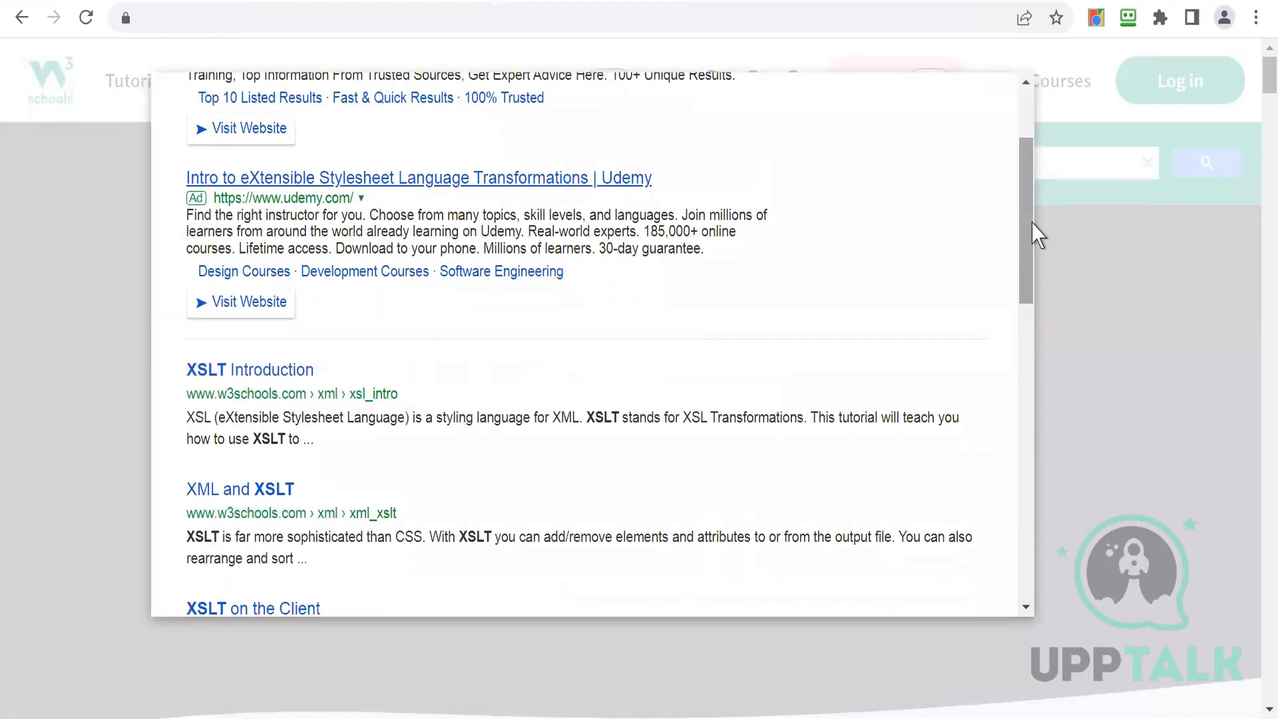
left_click(219, 372)
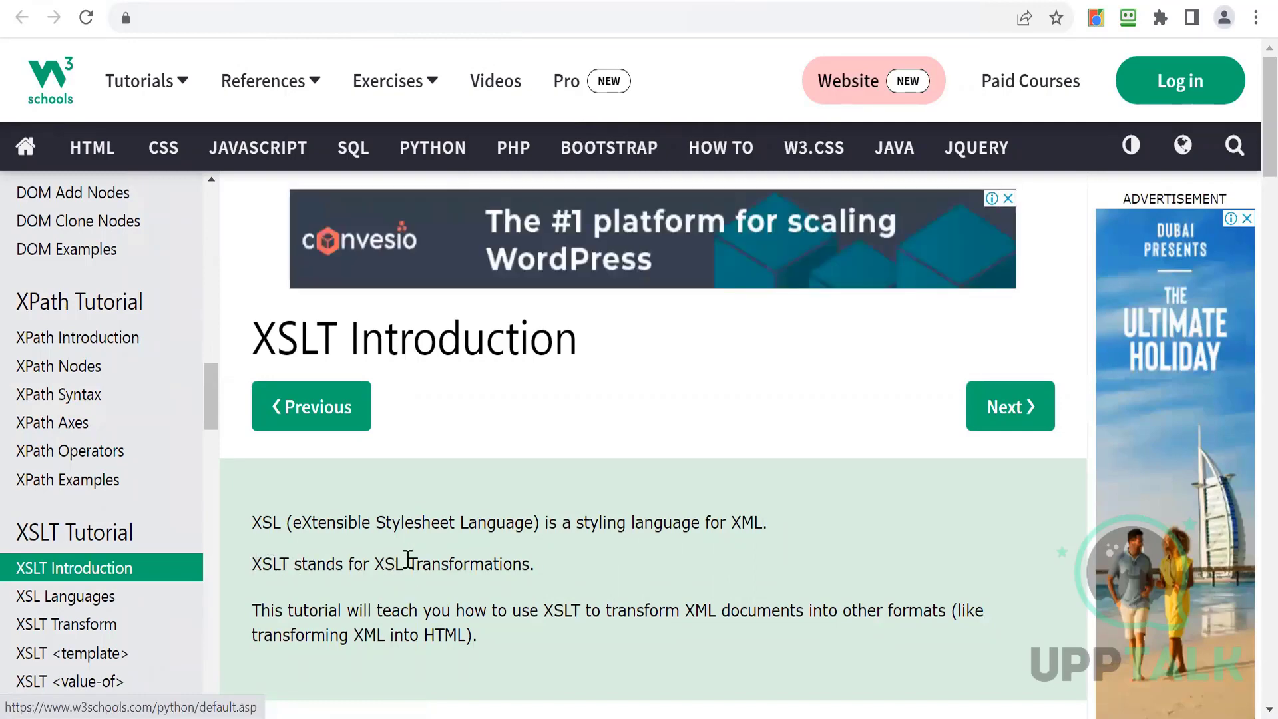
- Read through the XSLT Introduction and XSL Languages tutorial pages and the XSLT example code
left_click_drag(409, 559, 543, 571)
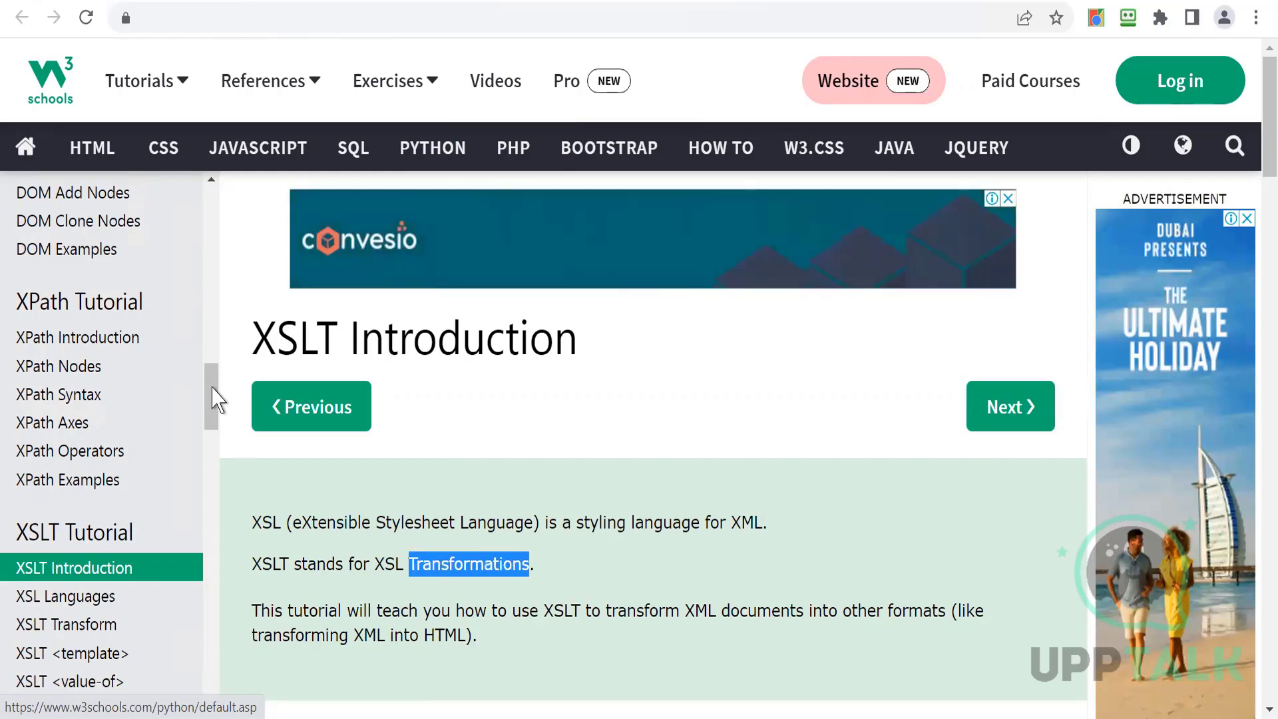
left_click_drag(214, 397, 211, 433)
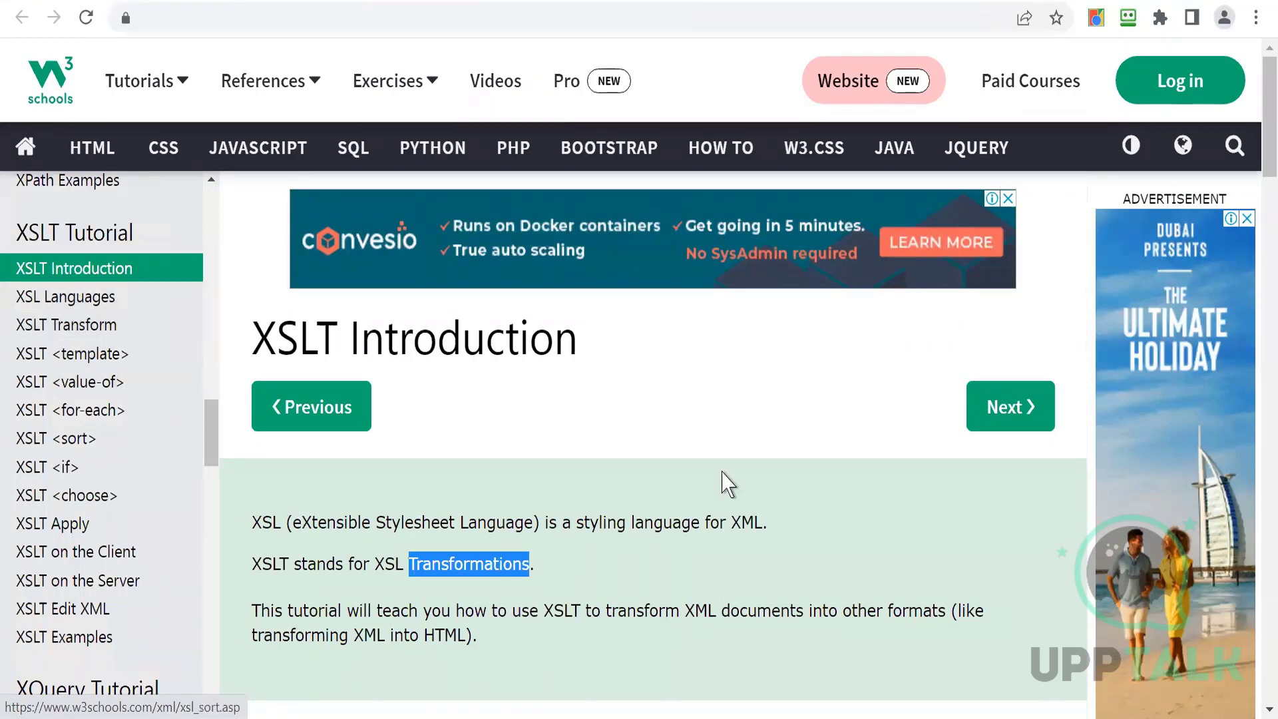
left_click_drag(1263, 131, 1258, 252)
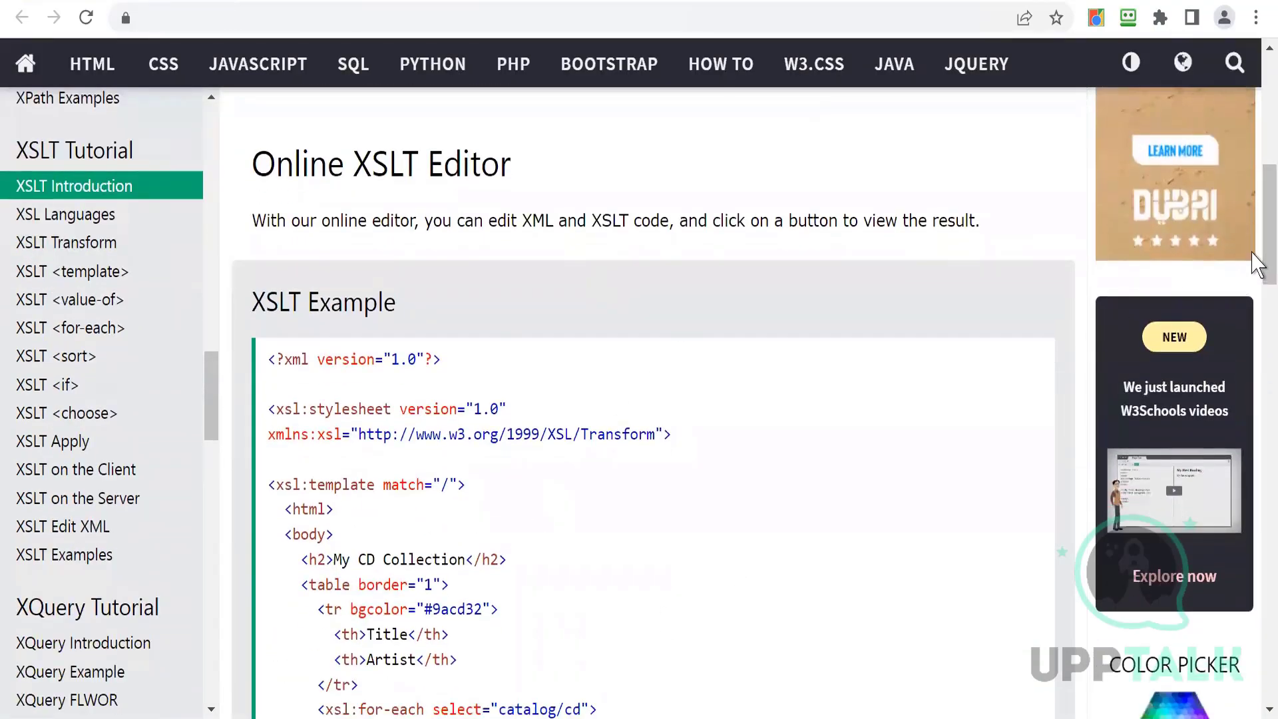
left_click_drag(1252, 246, 1252, 312)
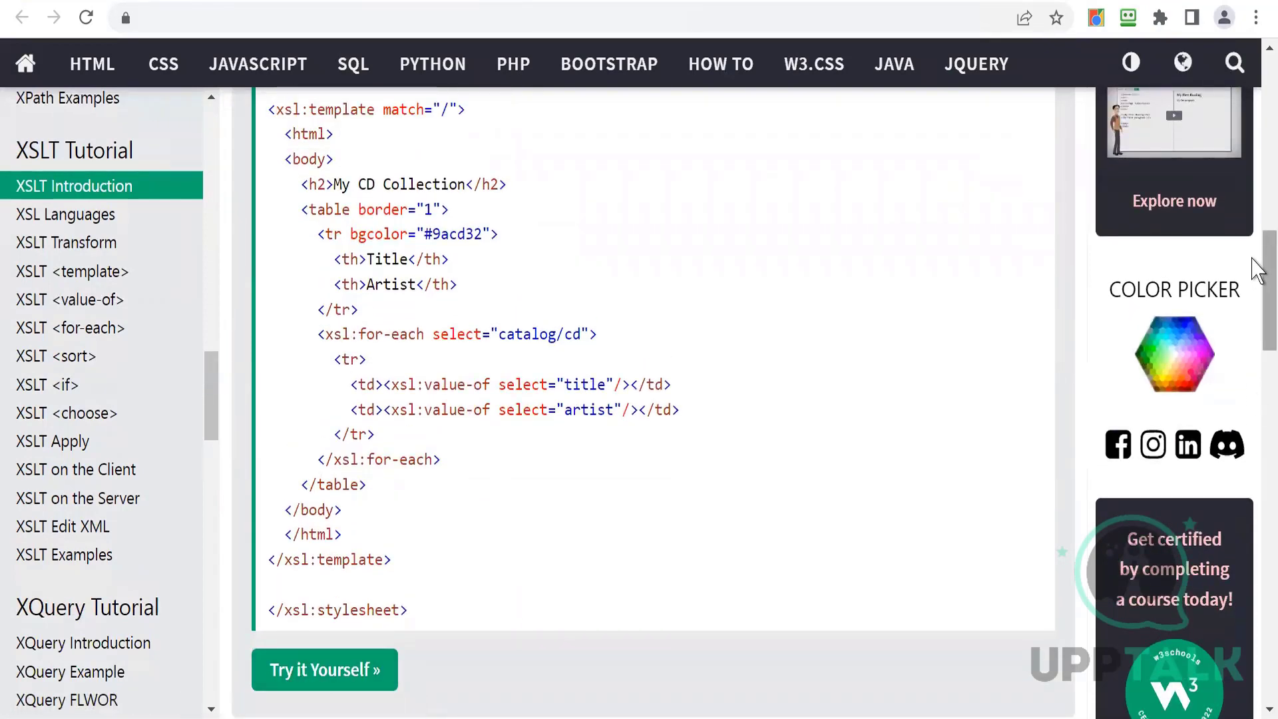
mouse_move(1252, 258)
left_mouse_down()
mouse_move(1252, 225)
mouse_move(1253, 236)
left_mouse_up()
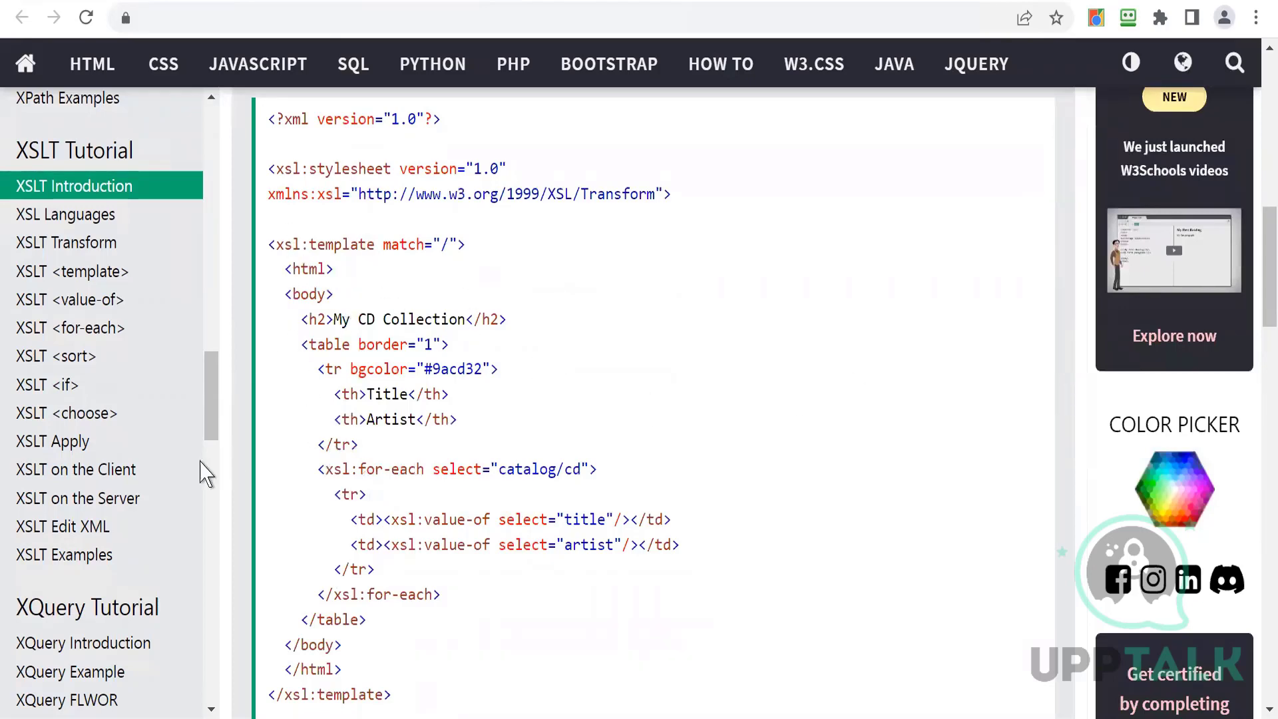
left_click(60, 225)
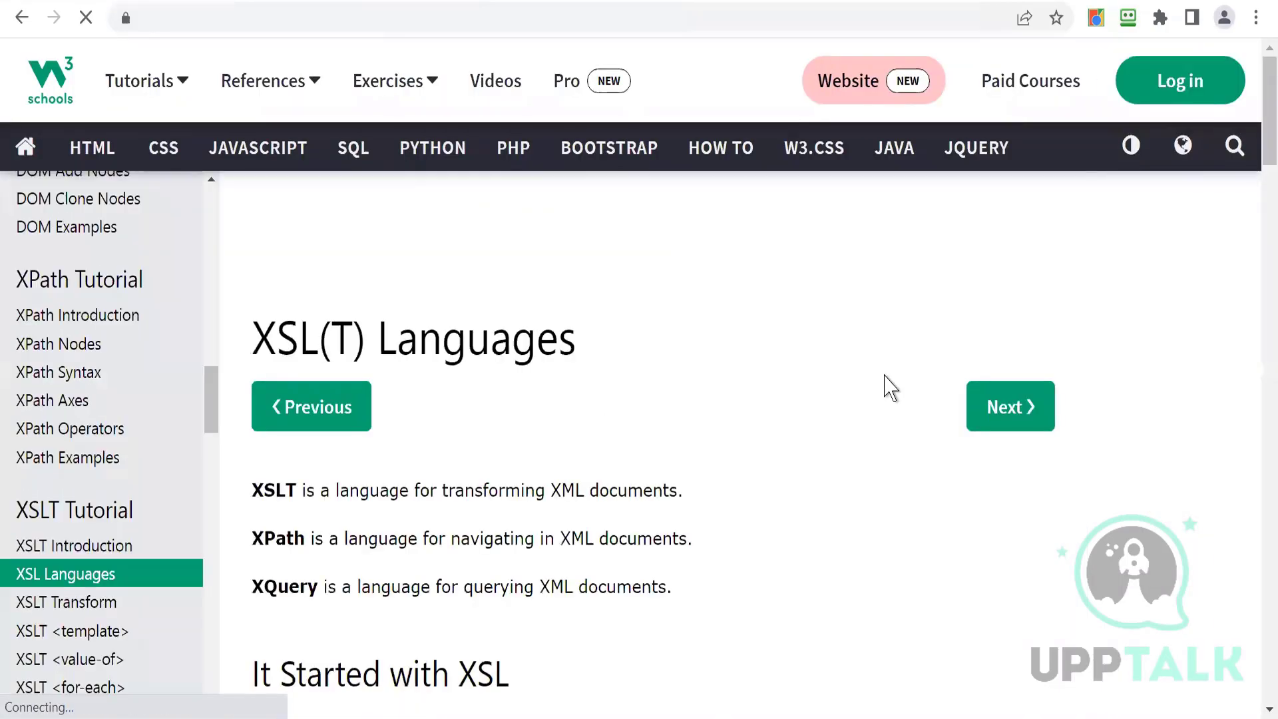
left_click_drag(1255, 143, 1255, 590)
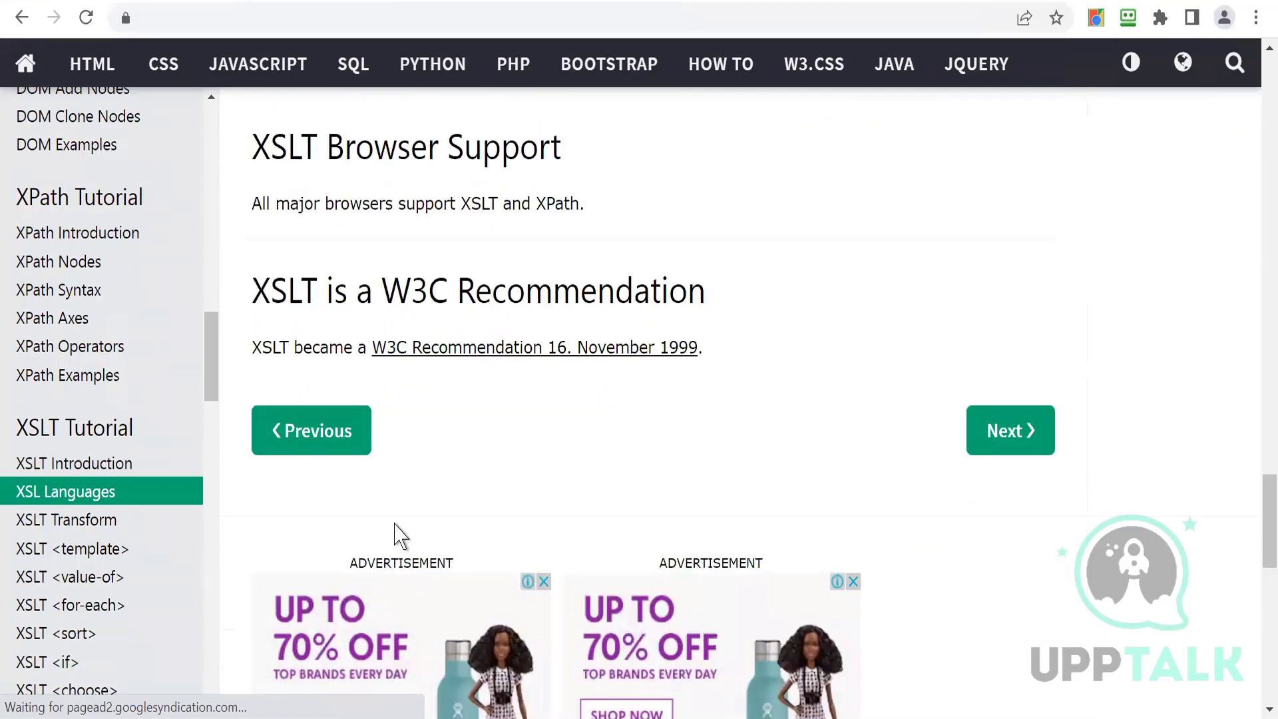
left_click(94, 464)
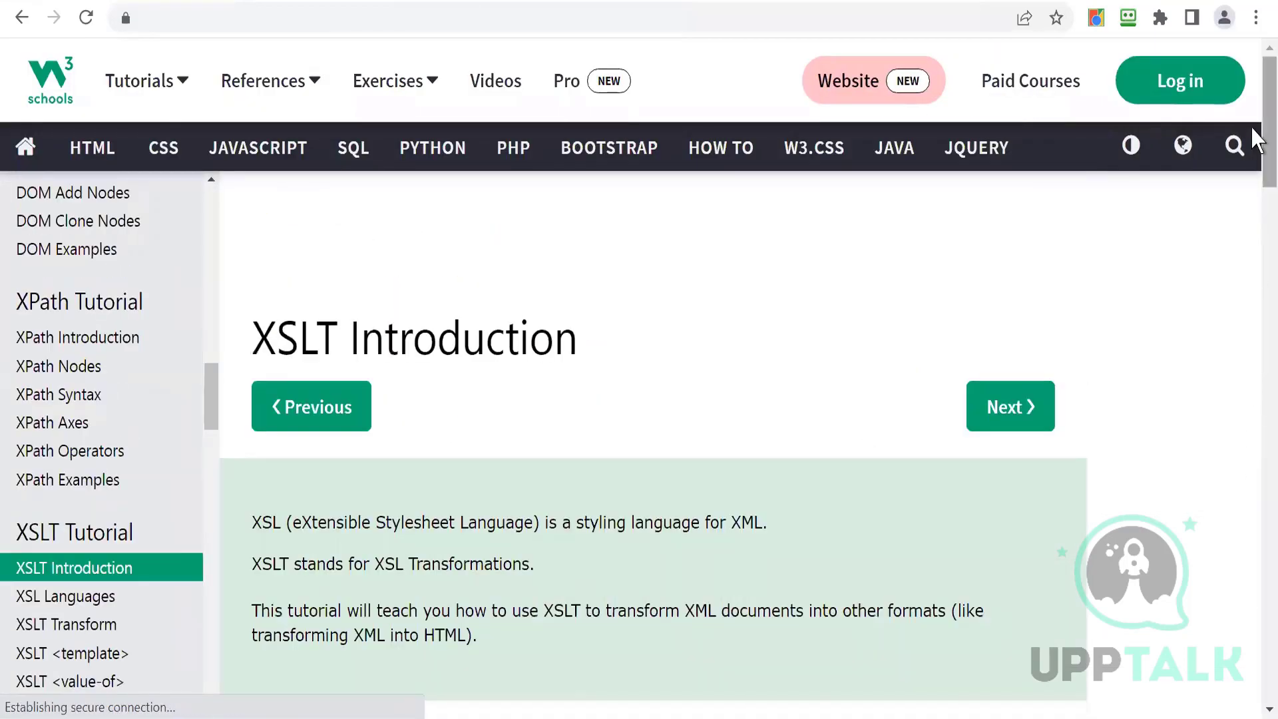
scroll(1257, 231, "down", 1)
scroll(1257, 232, "down", 15)
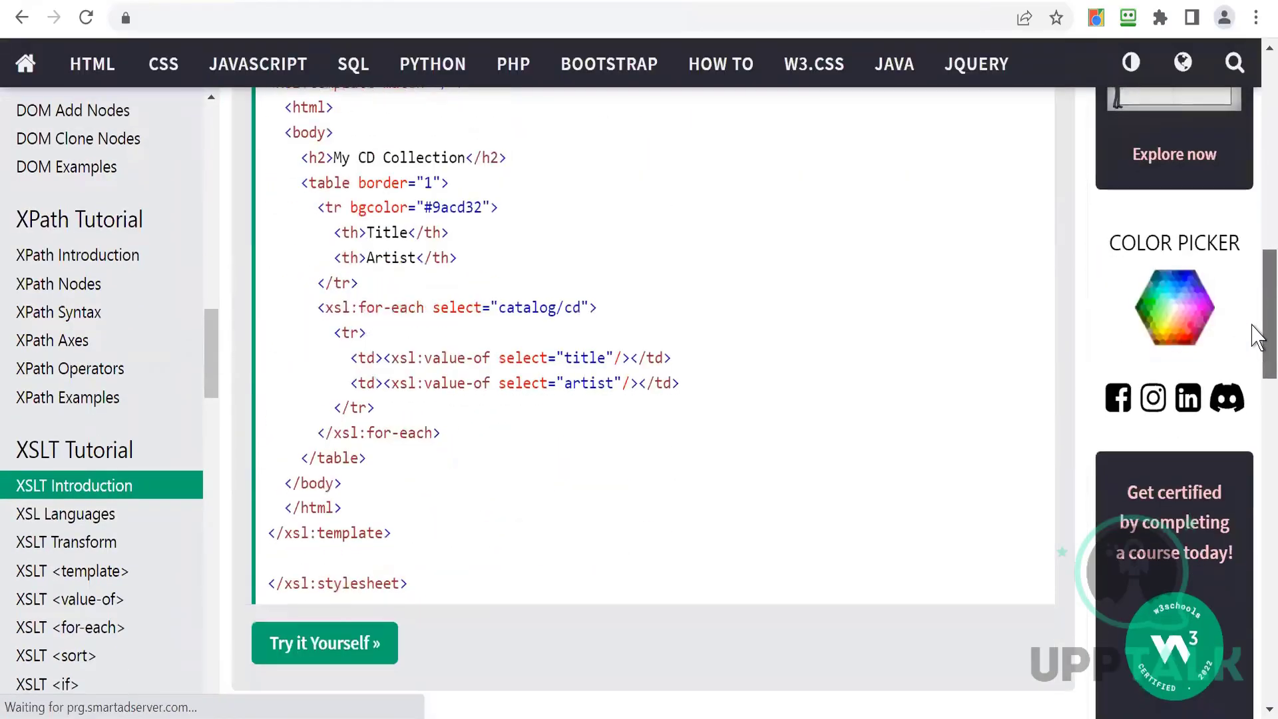
- Open the Try it Yourself editor and examine its XML code, XSLT code and rendered CD Collection output
left_click(303, 659)
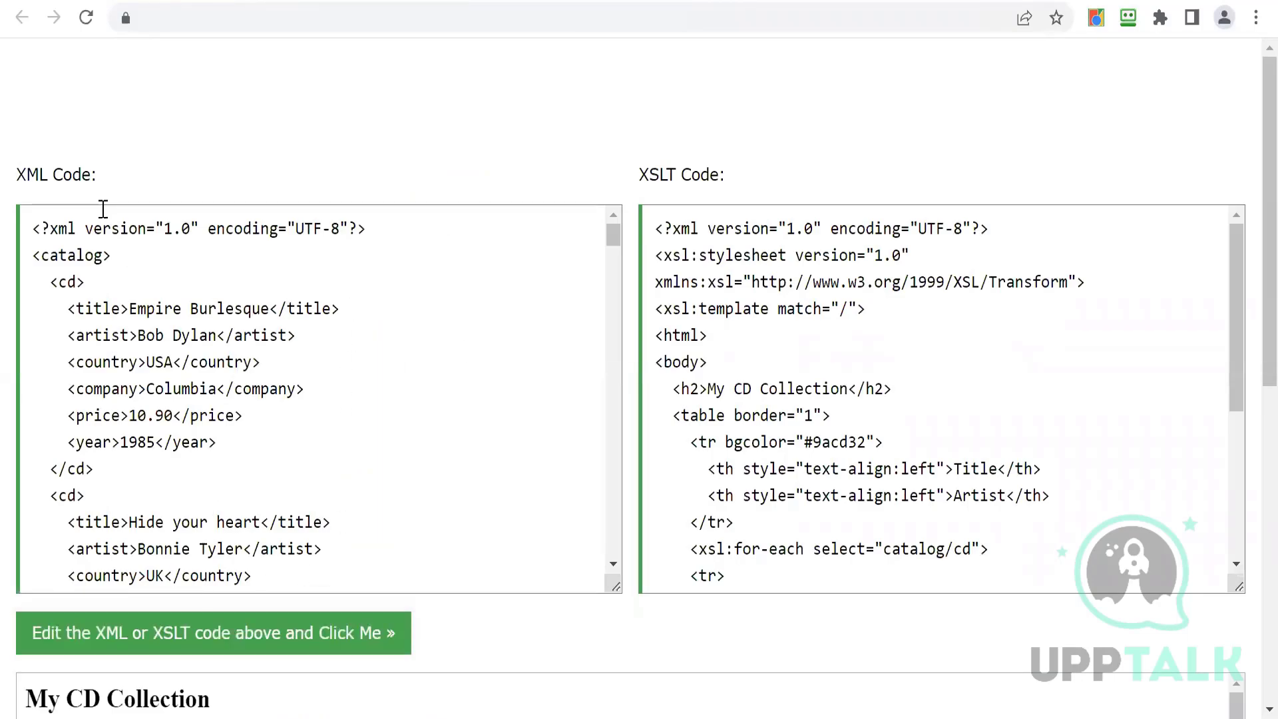
left_click_drag(31, 234, 388, 641)
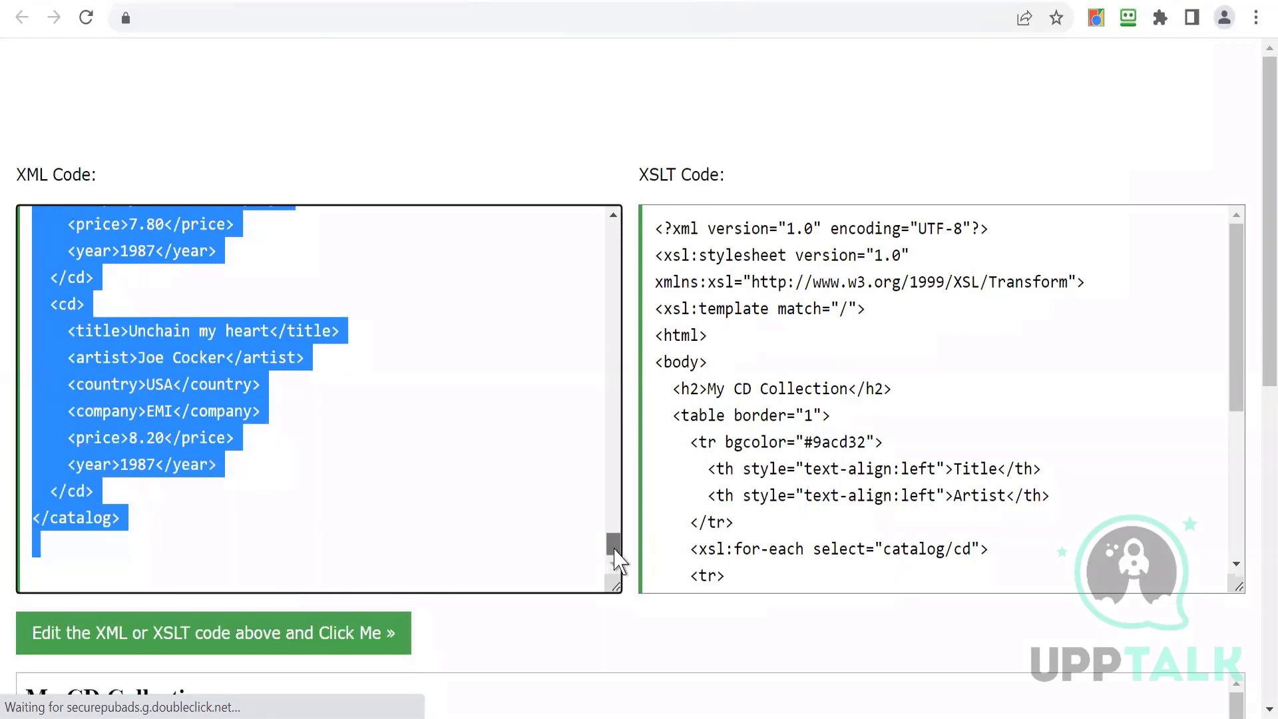
left_click_drag(616, 559, 594, 242)
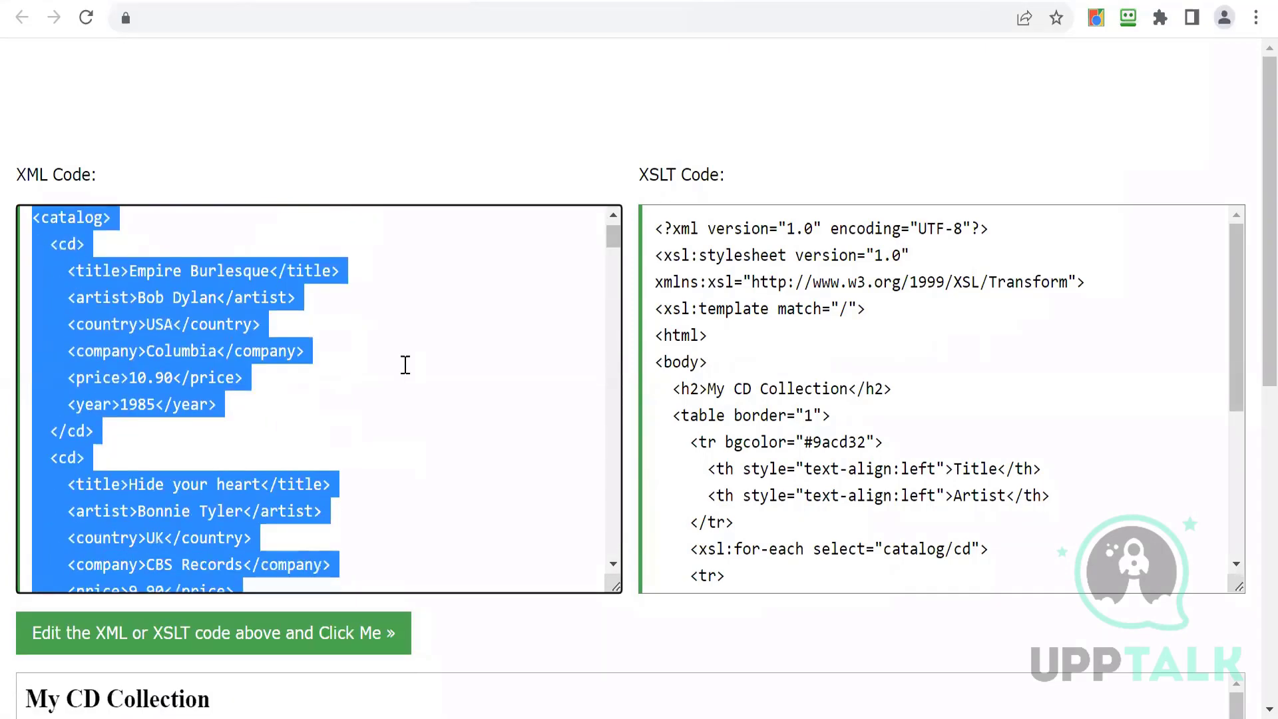
left_click(384, 393)
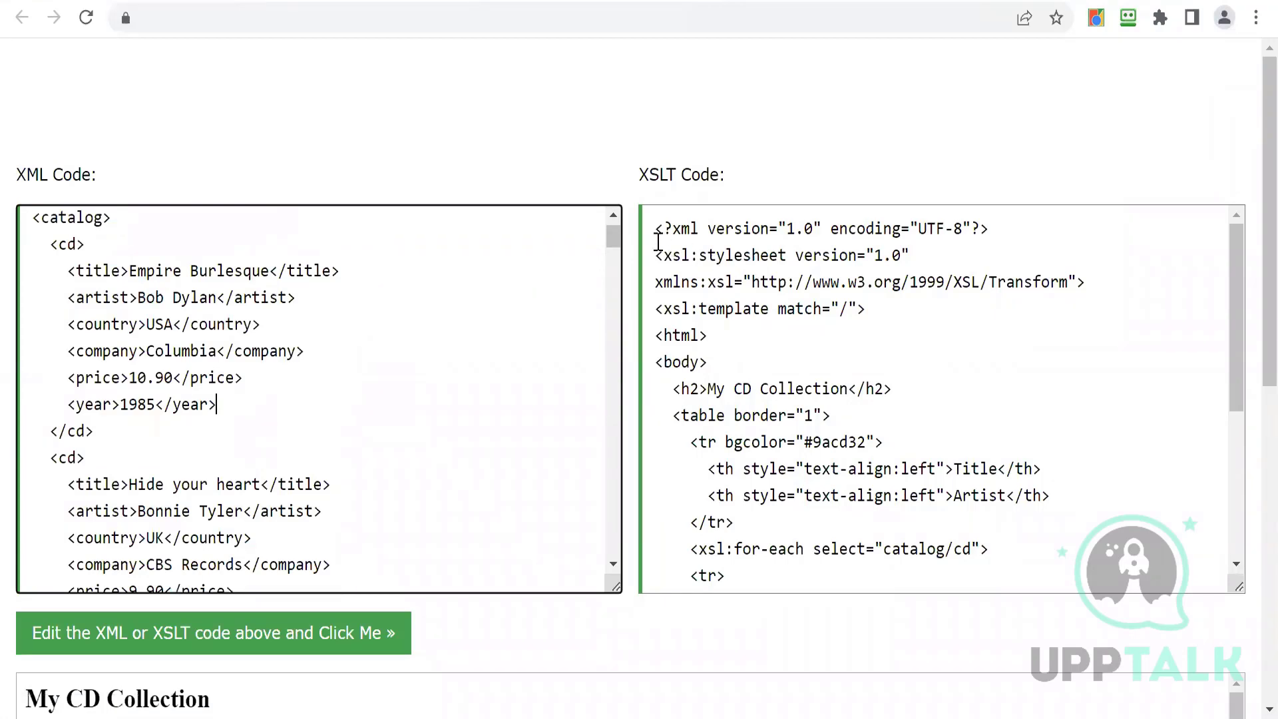
left_click_drag(653, 228, 952, 530)
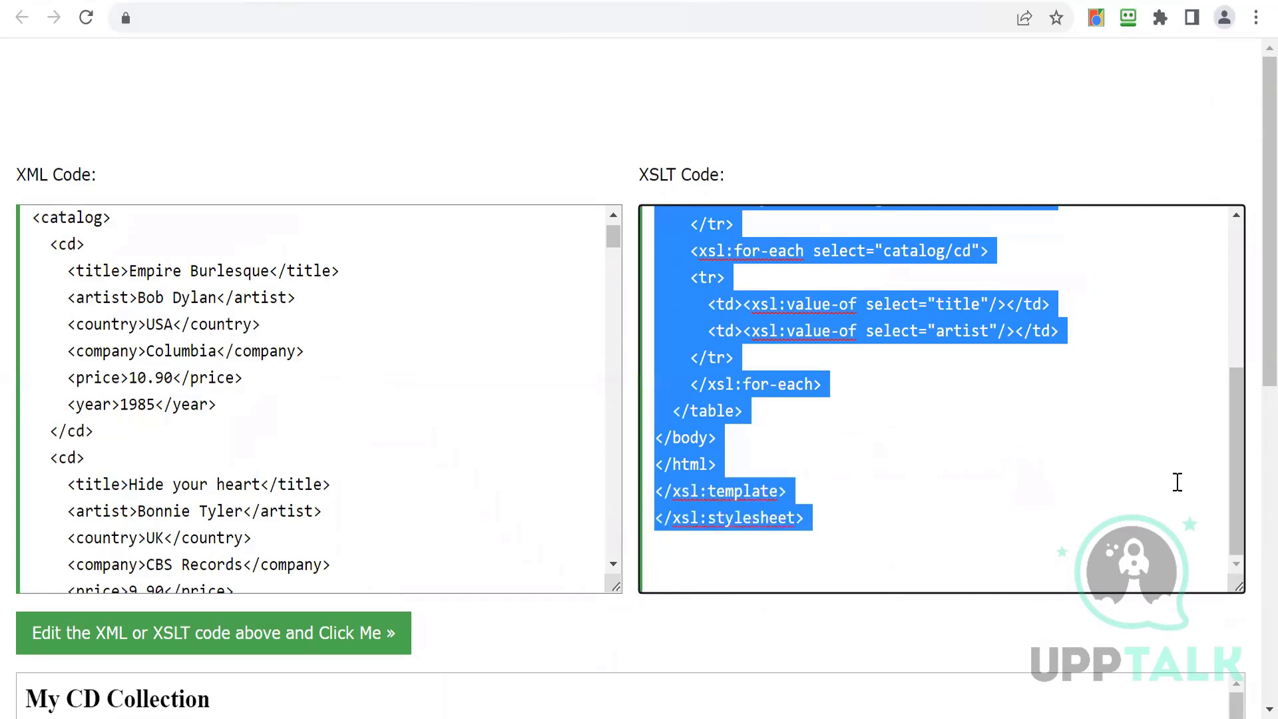
scroll(1207, 302, "up", 5)
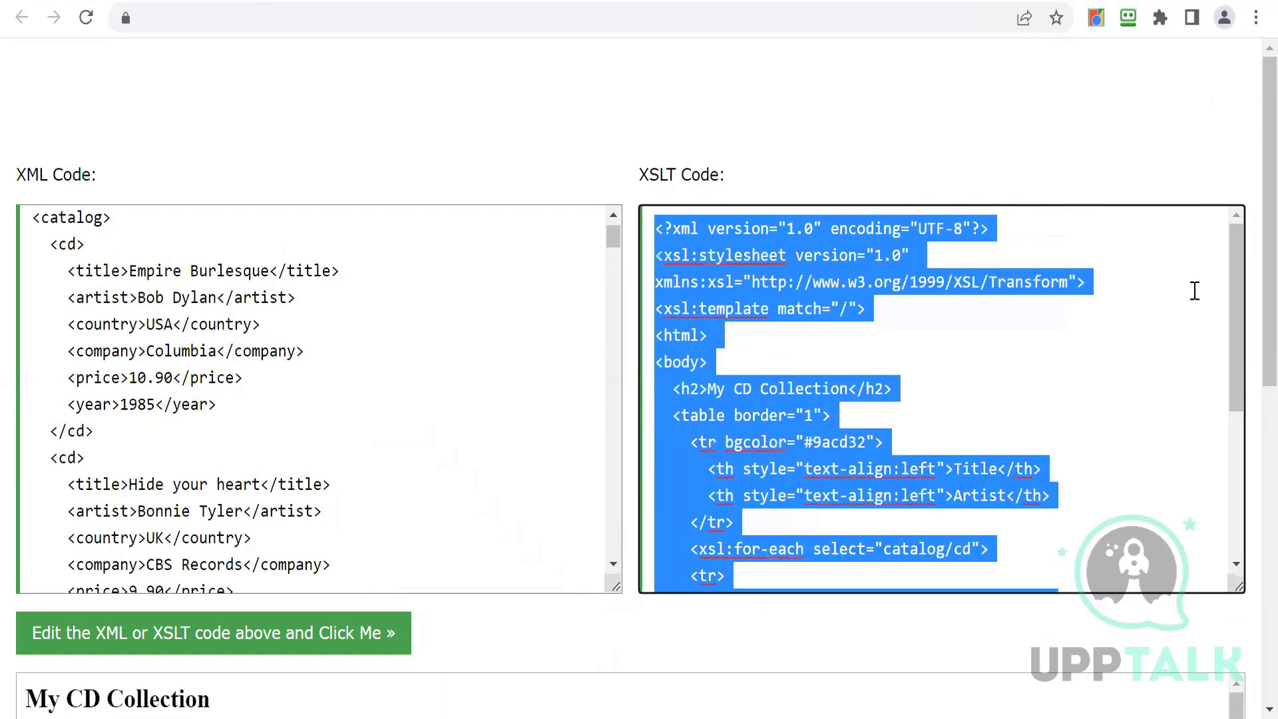
left_click(1109, 334)
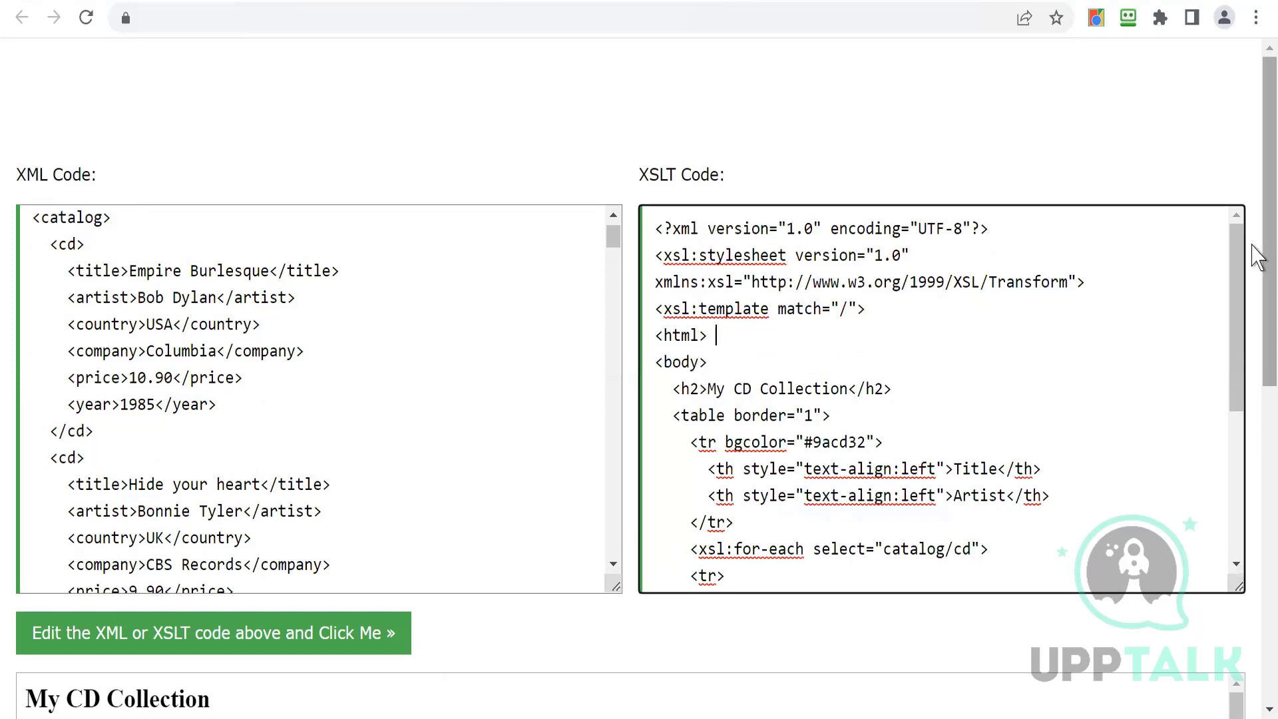
left_click_drag(1252, 248, 1248, 341)
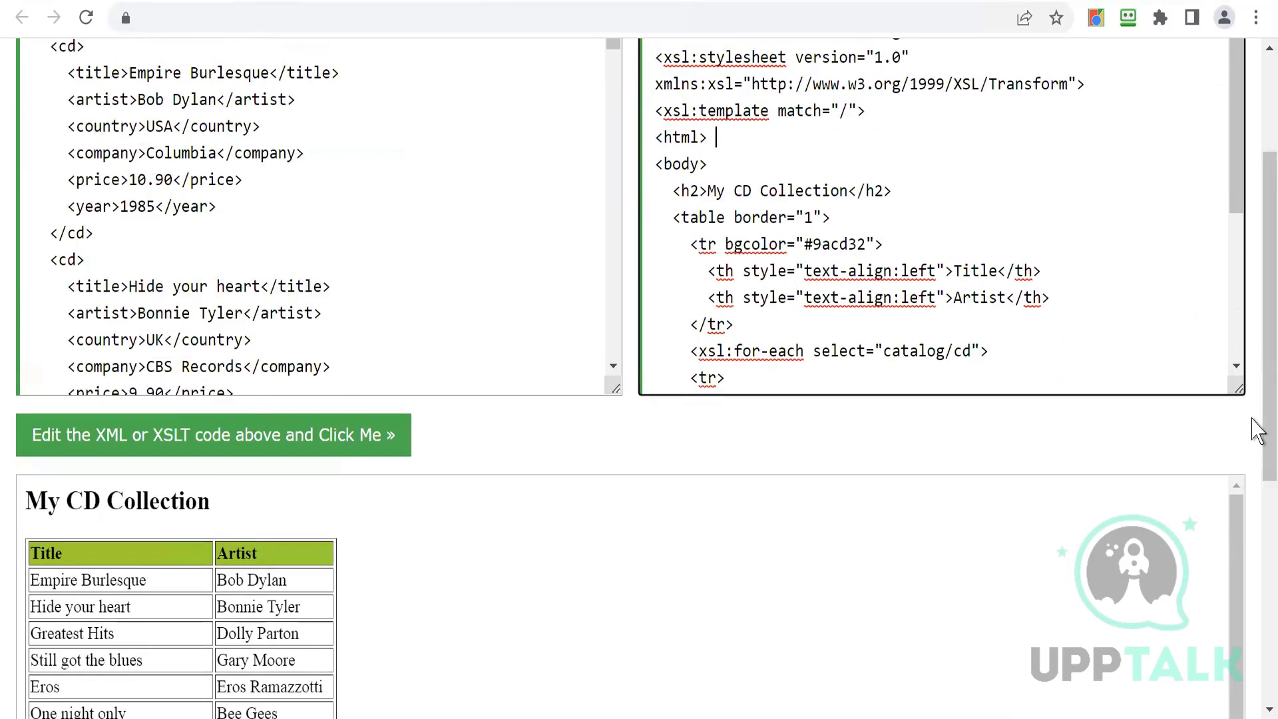
left_click_drag(1254, 428, 1250, 643)
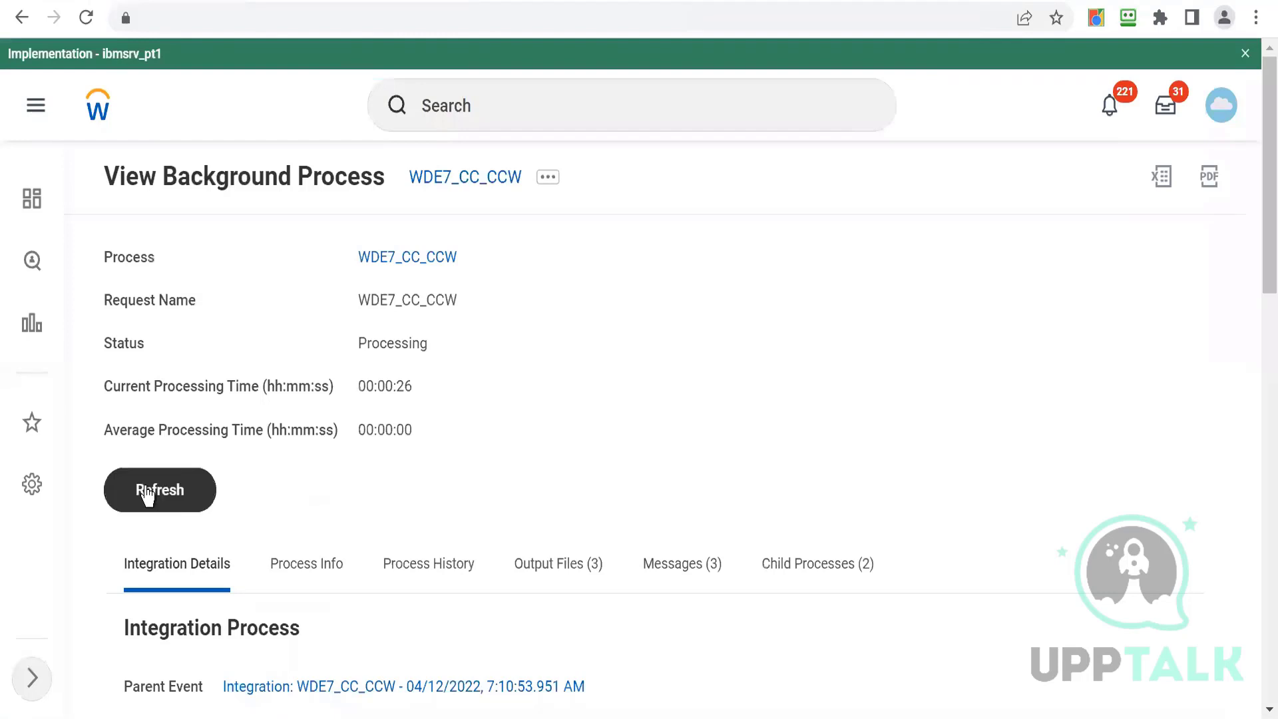
- Refresh the WDE7_CC_CCW background process and download output.xml from its output files
left_click(146, 494)
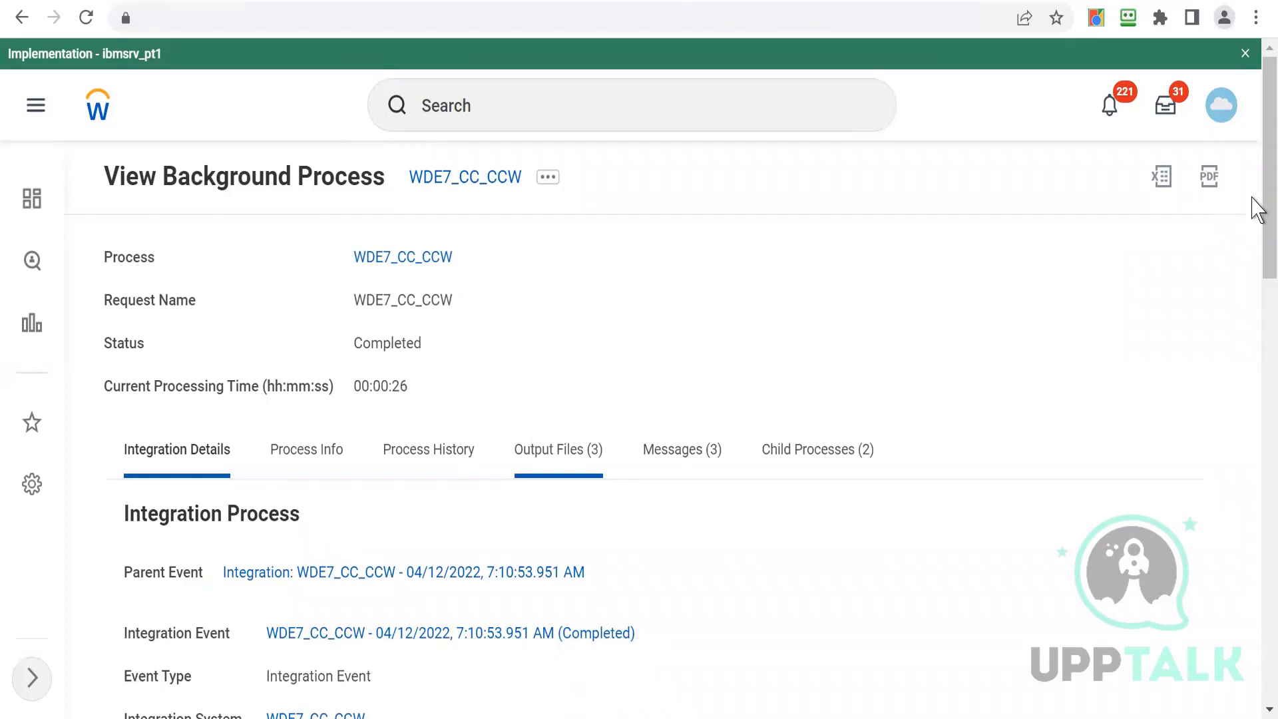
scroll(1255, 250, "down", 2)
scroll(1257, 364, "down", 1)
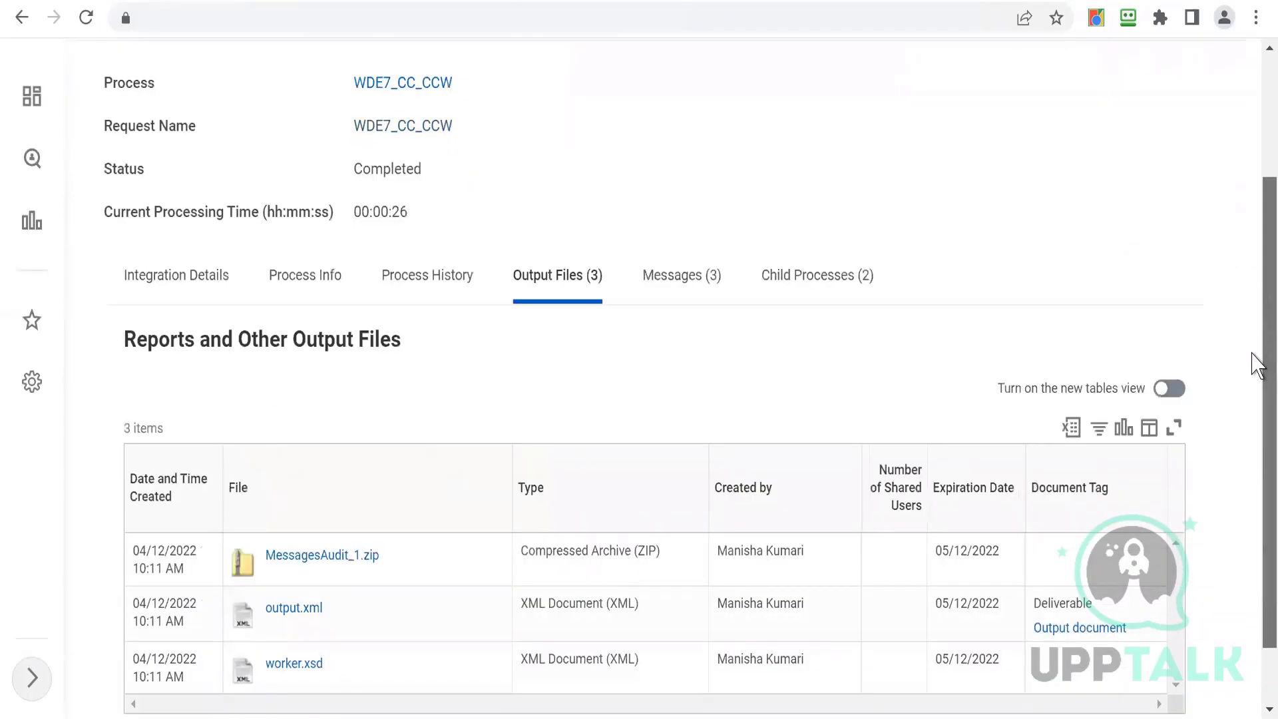
scroll(1255, 366, "down", 1)
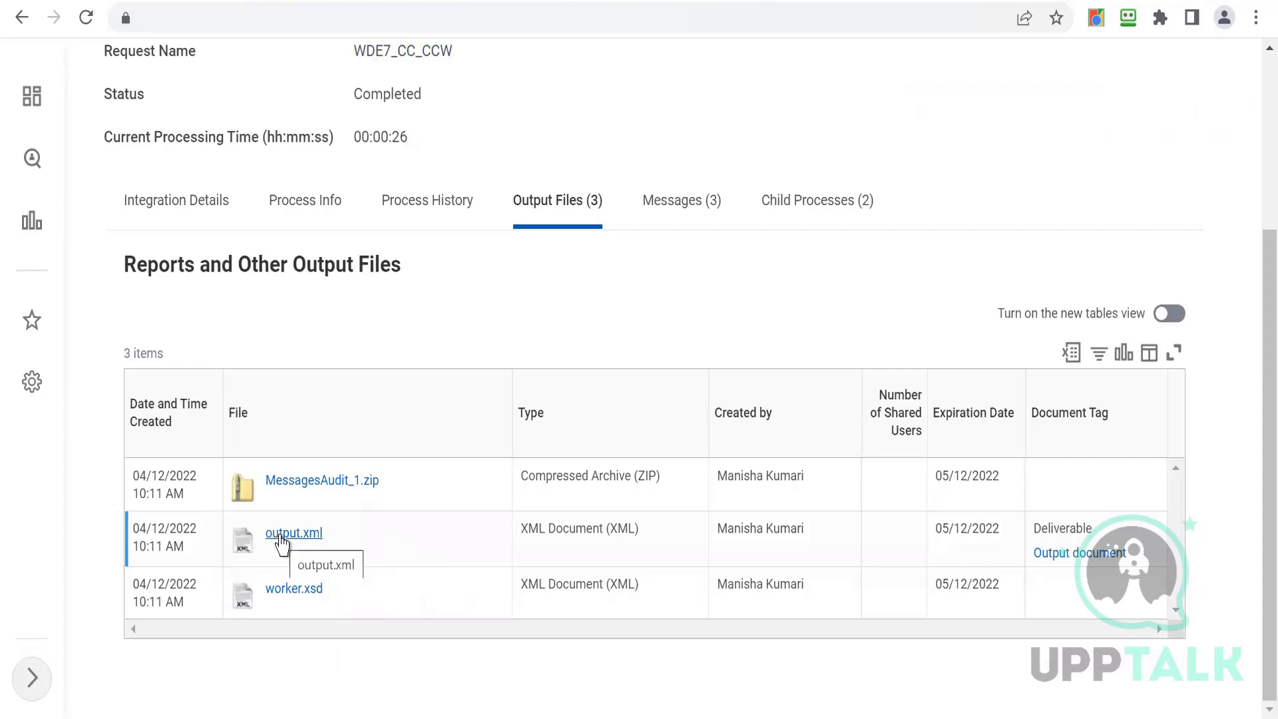
left_click(282, 542)
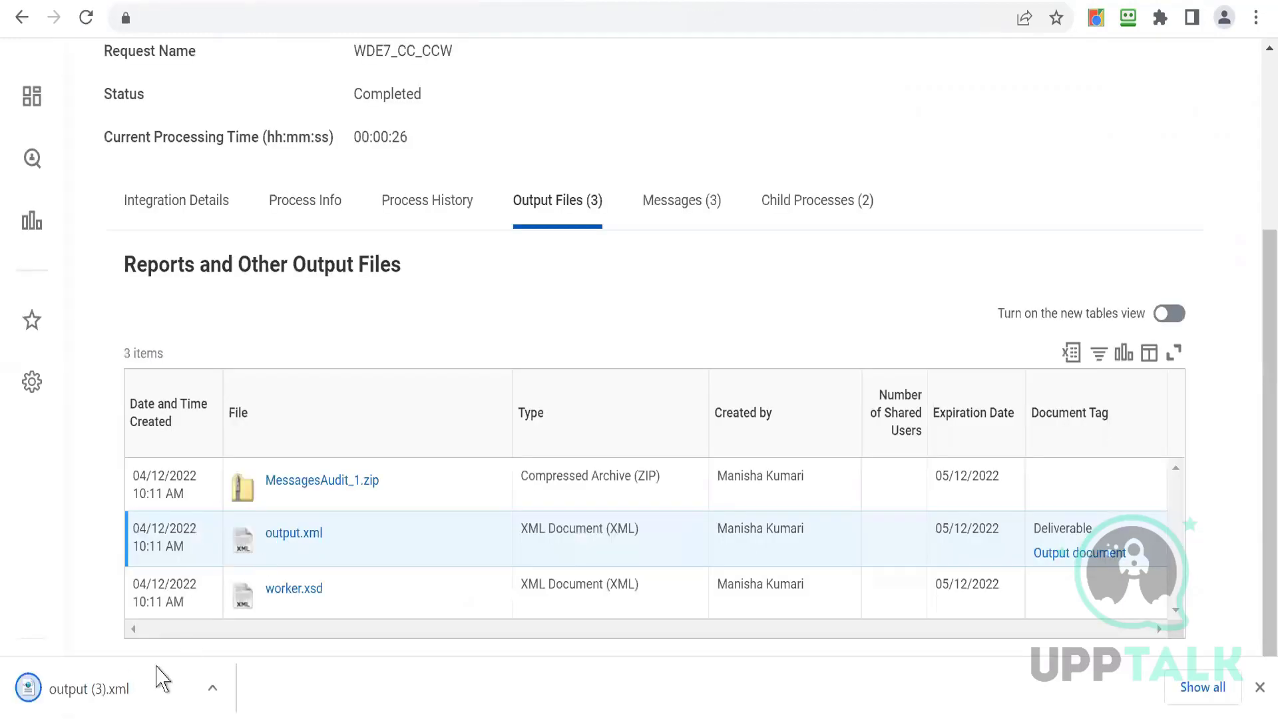
- Open the downloaded output.xml, accept the recommended browser setup settings, and inspect the Worker_Sync header elements
left_click(82, 693)
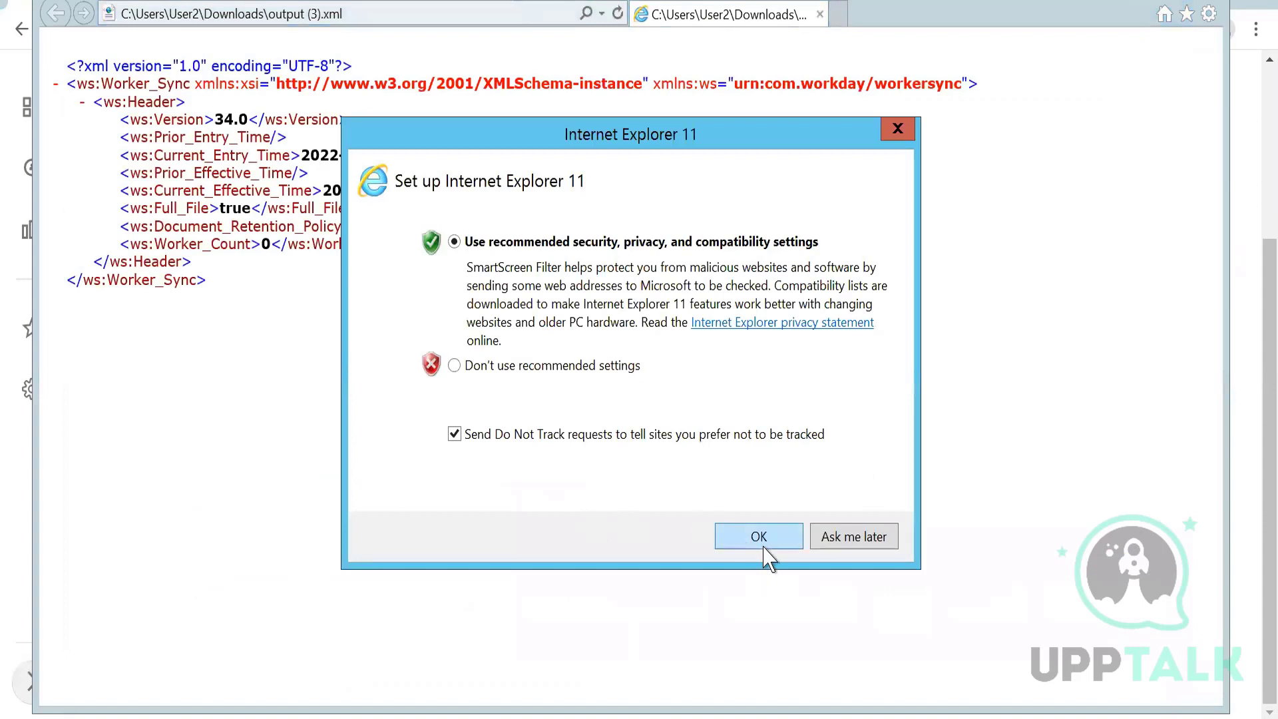
left_click(759, 542)
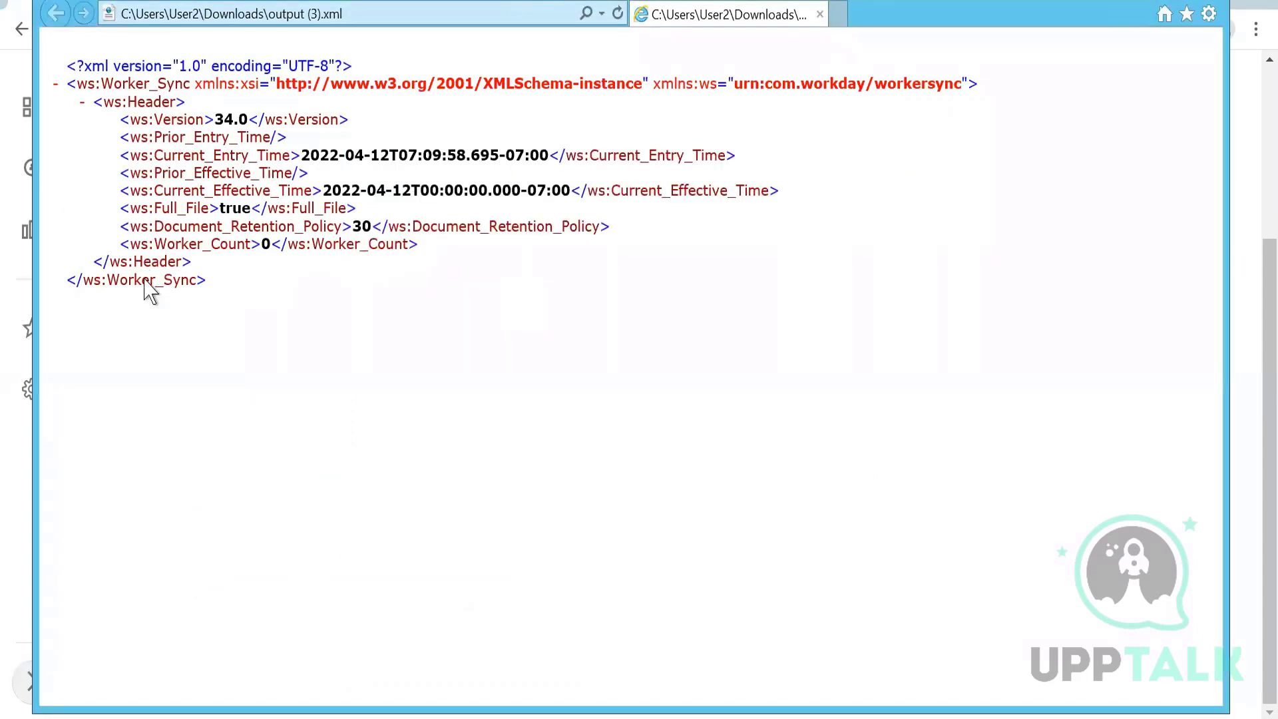
triple_click(207, 127)
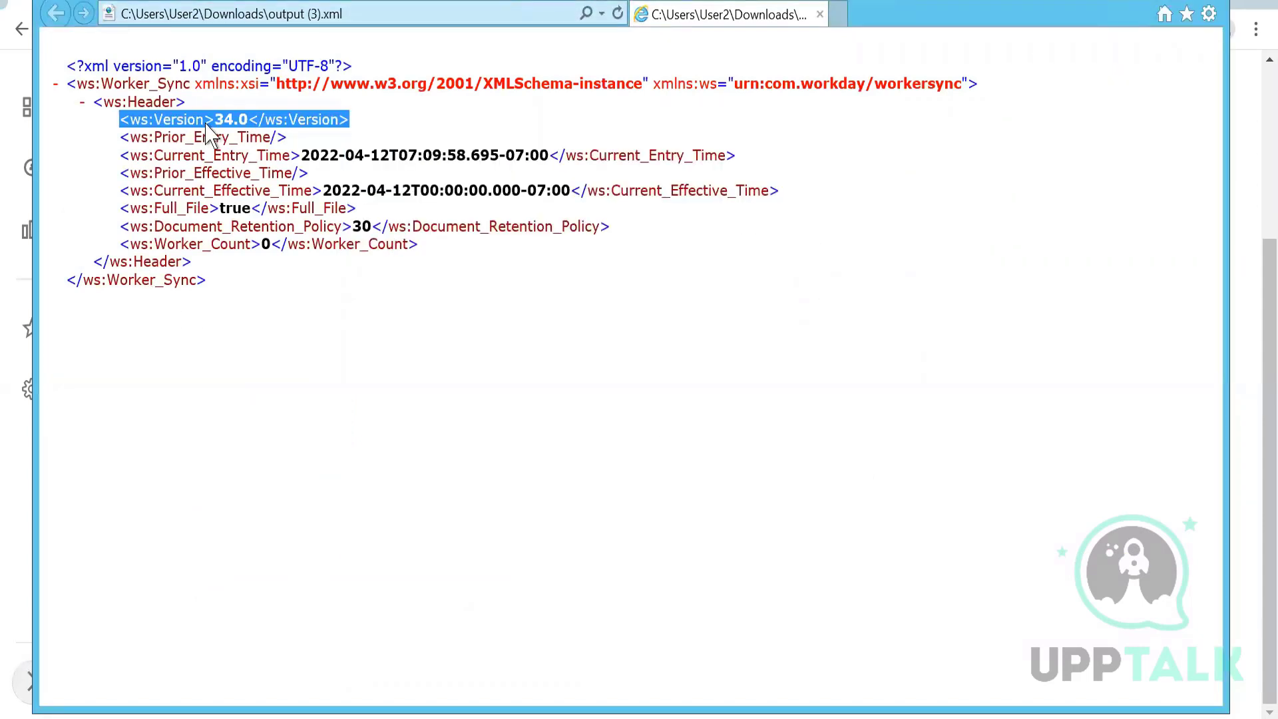
- Download worker.xsd from the background process's output files and open it with Notepad
triple_click(391, 244)
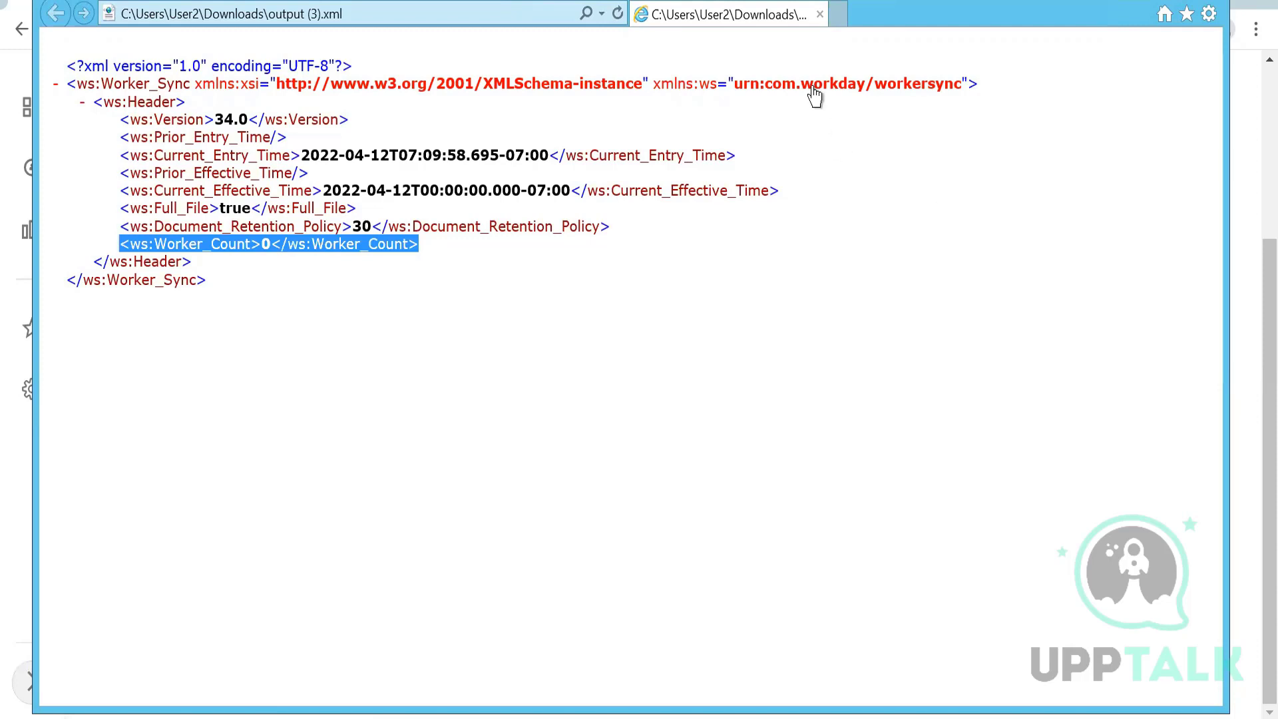
left_click(839, 237)
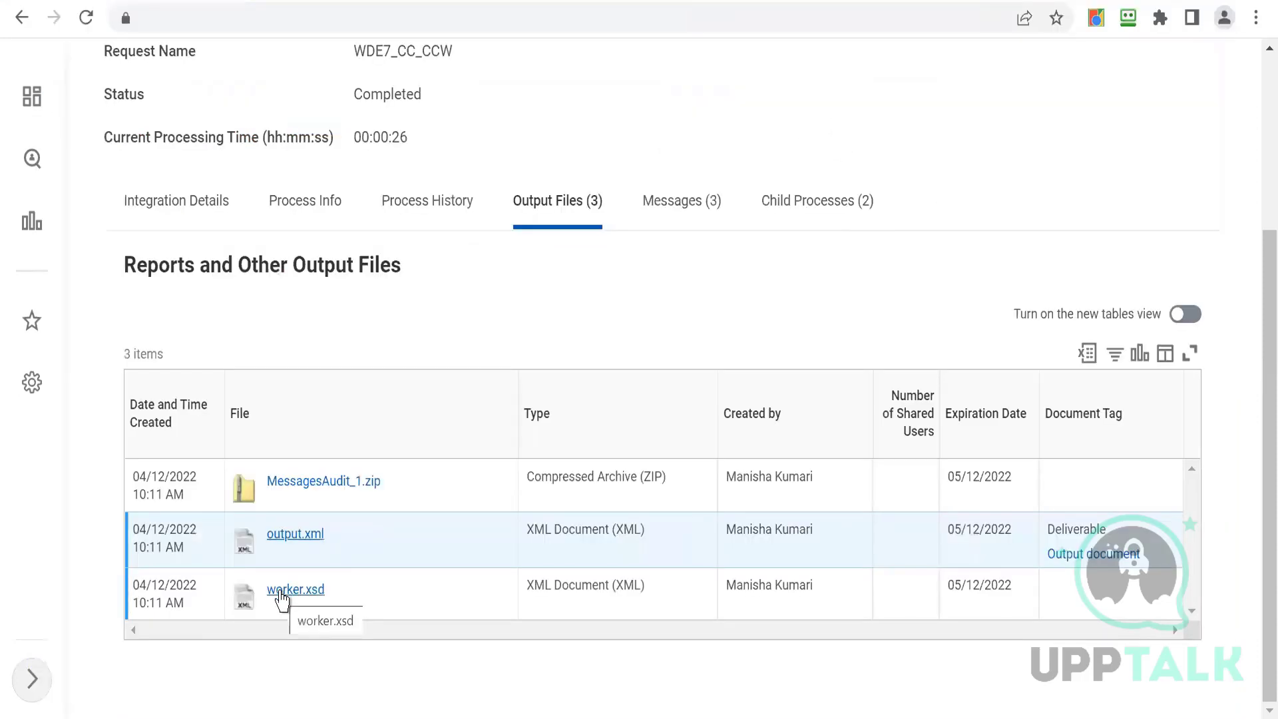
mouse_move(280, 599)
left_click(266, 644)
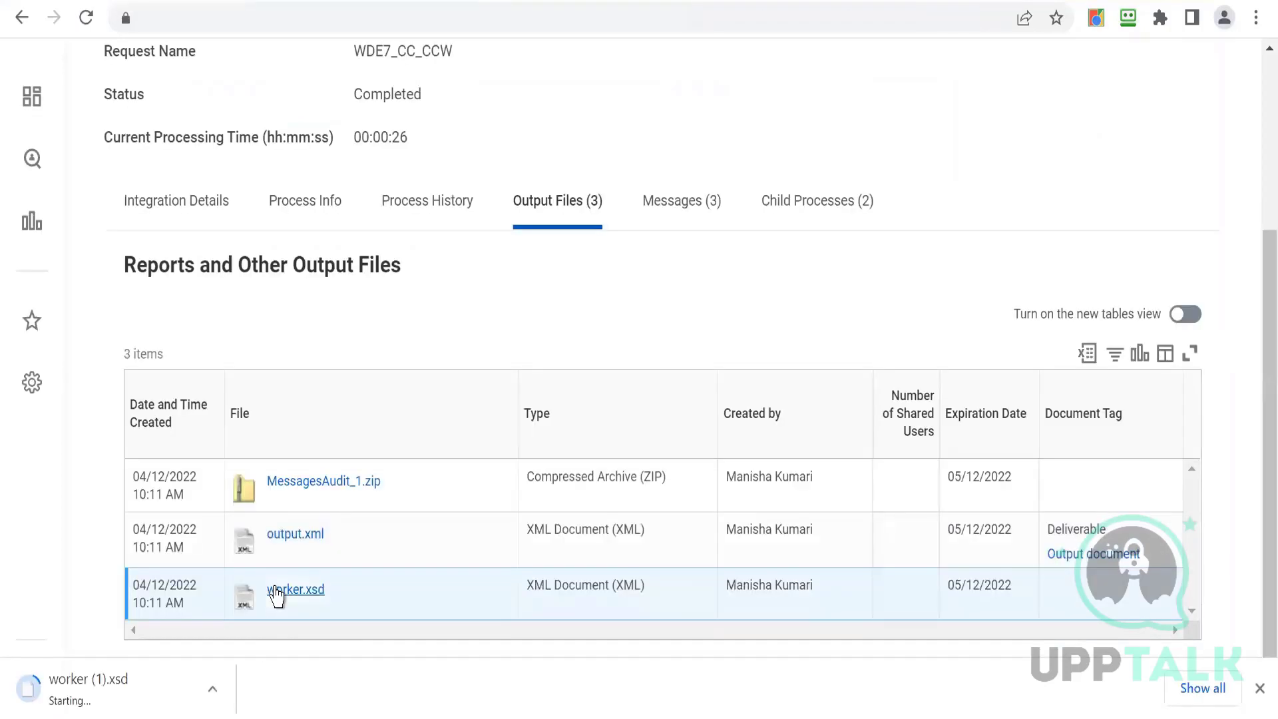
right_click(83, 685)
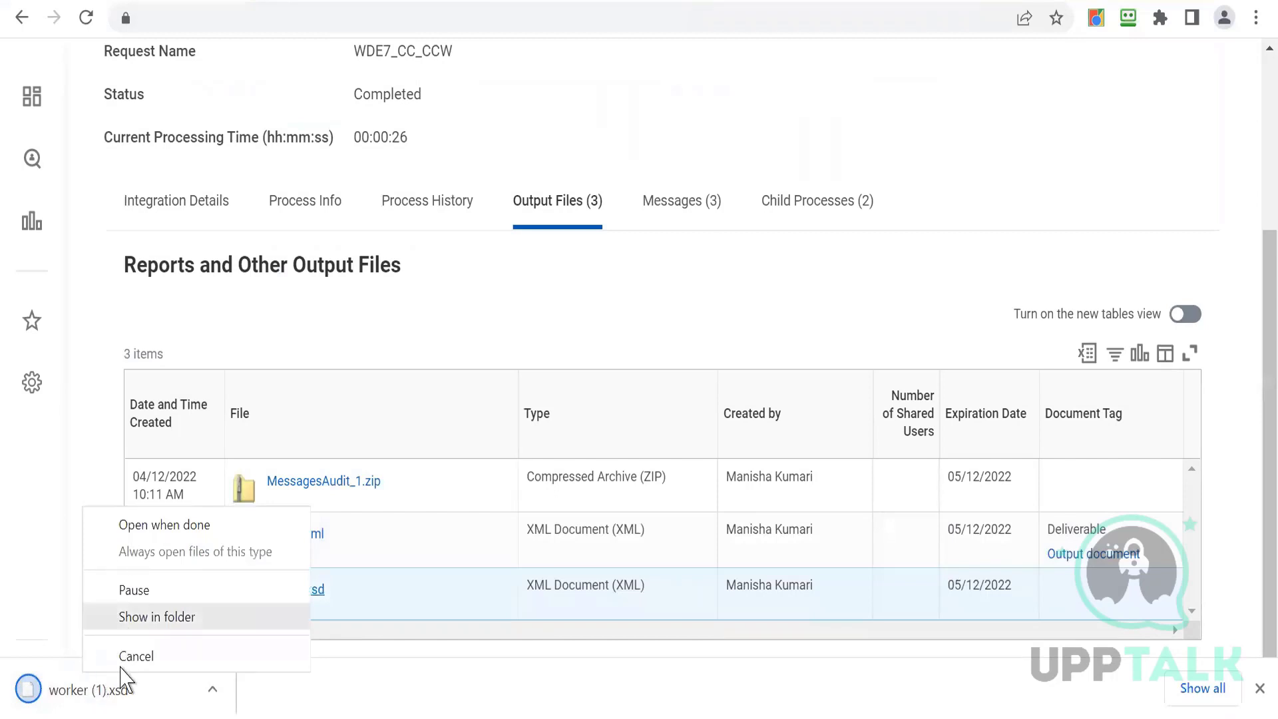
left_click(111, 692)
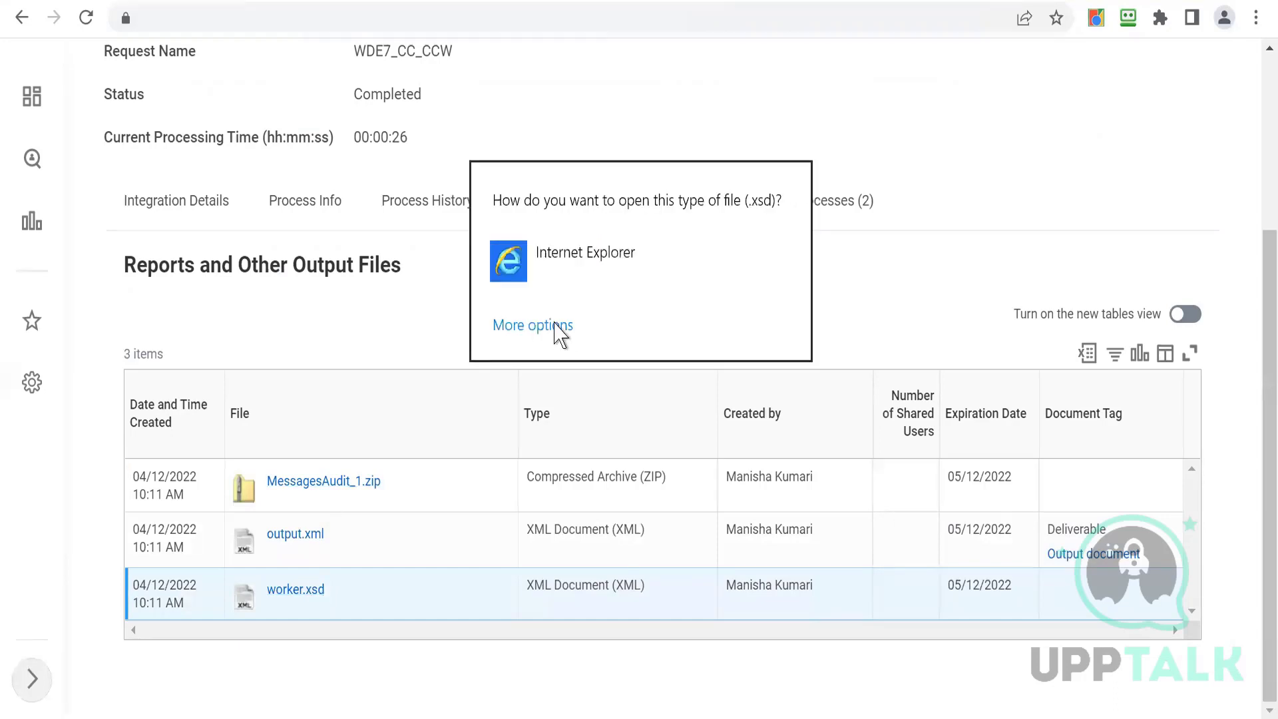
left_click(532, 325)
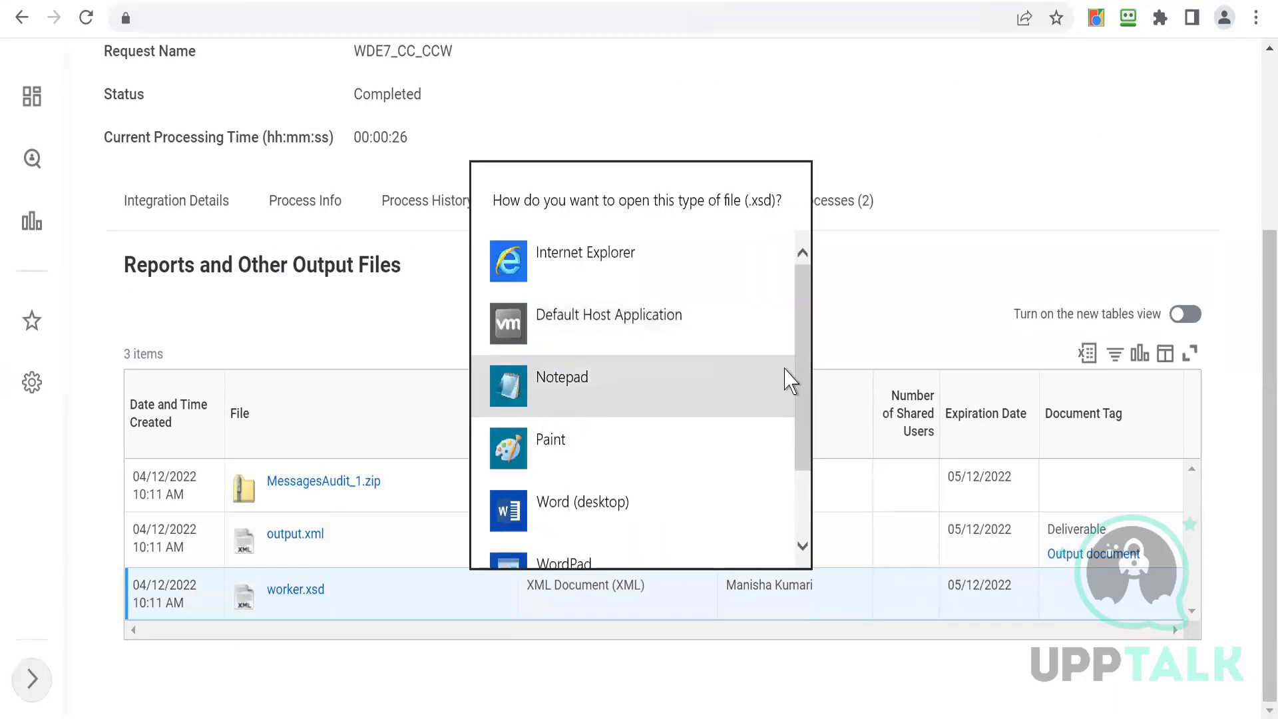
scroll(801, 380, "down", 2)
scroll(807, 391, "up", 2)
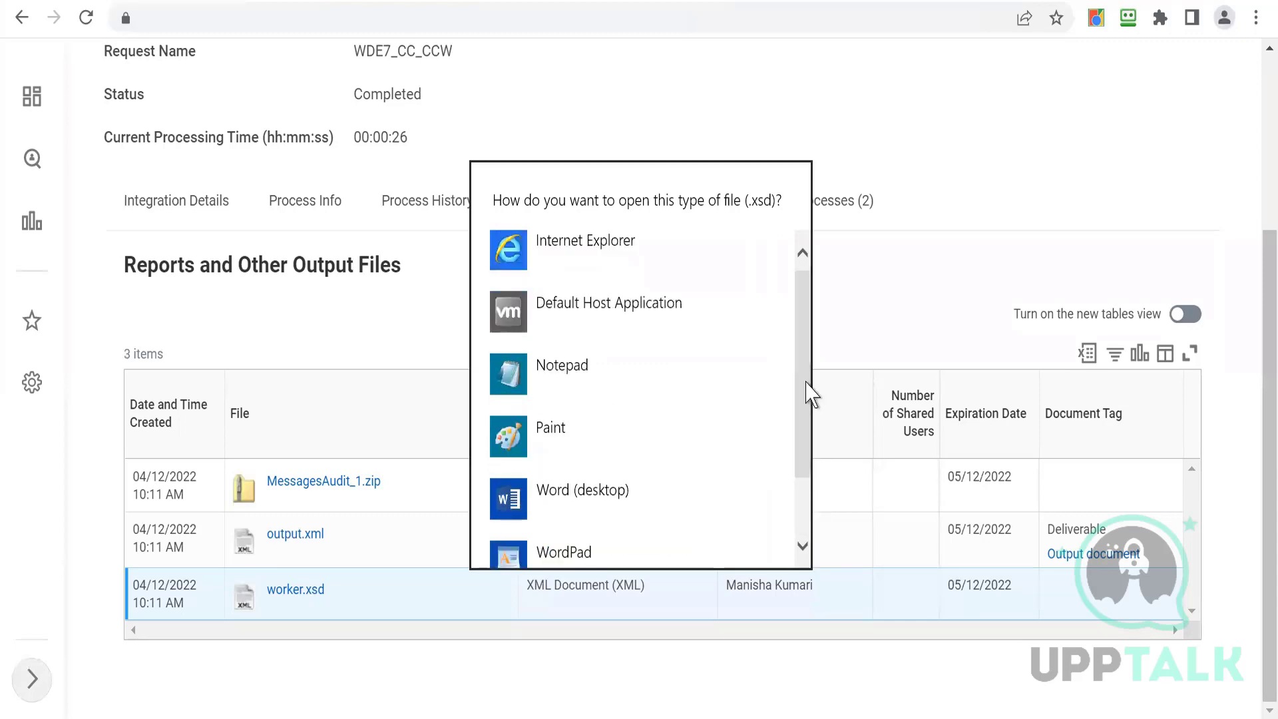
left_click(533, 386)
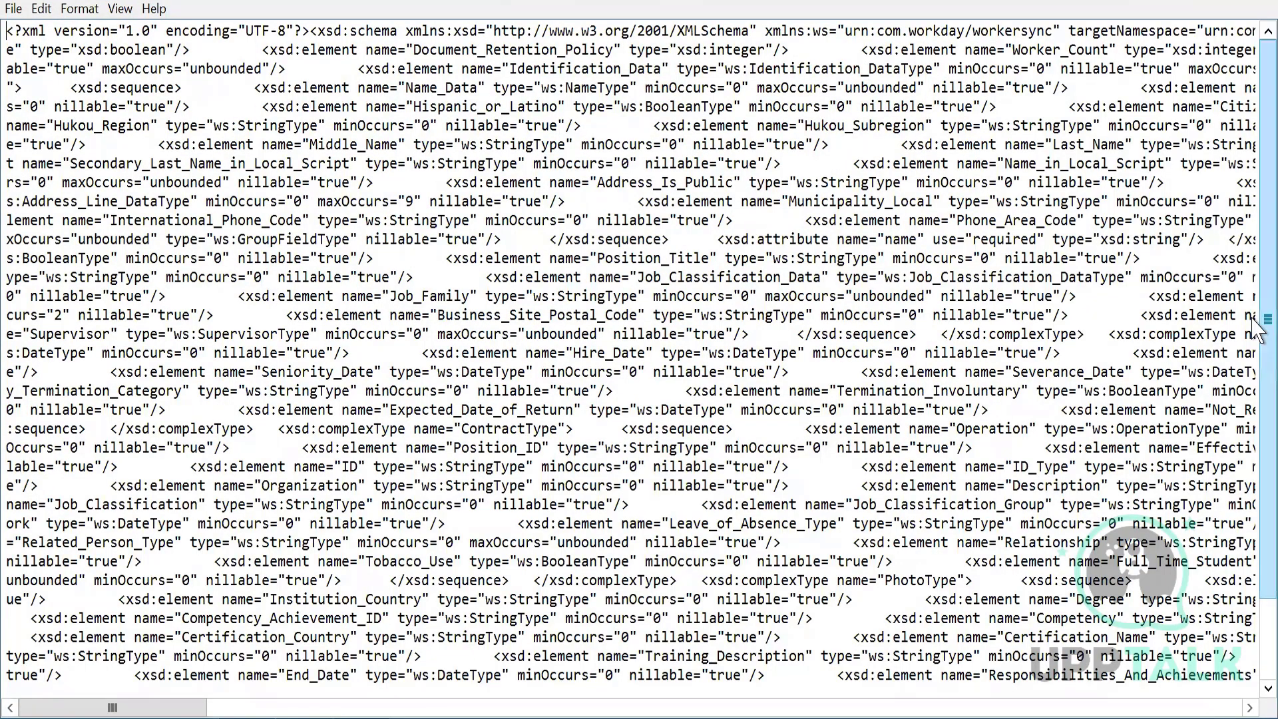
- Turn on word wrap for worker.xsd and scroll through its schema element definitions
mouse_move(1260, 321)
left_mouse_down()
mouse_move(1257, 466)
mouse_move(1258, 165)
left_mouse_up()
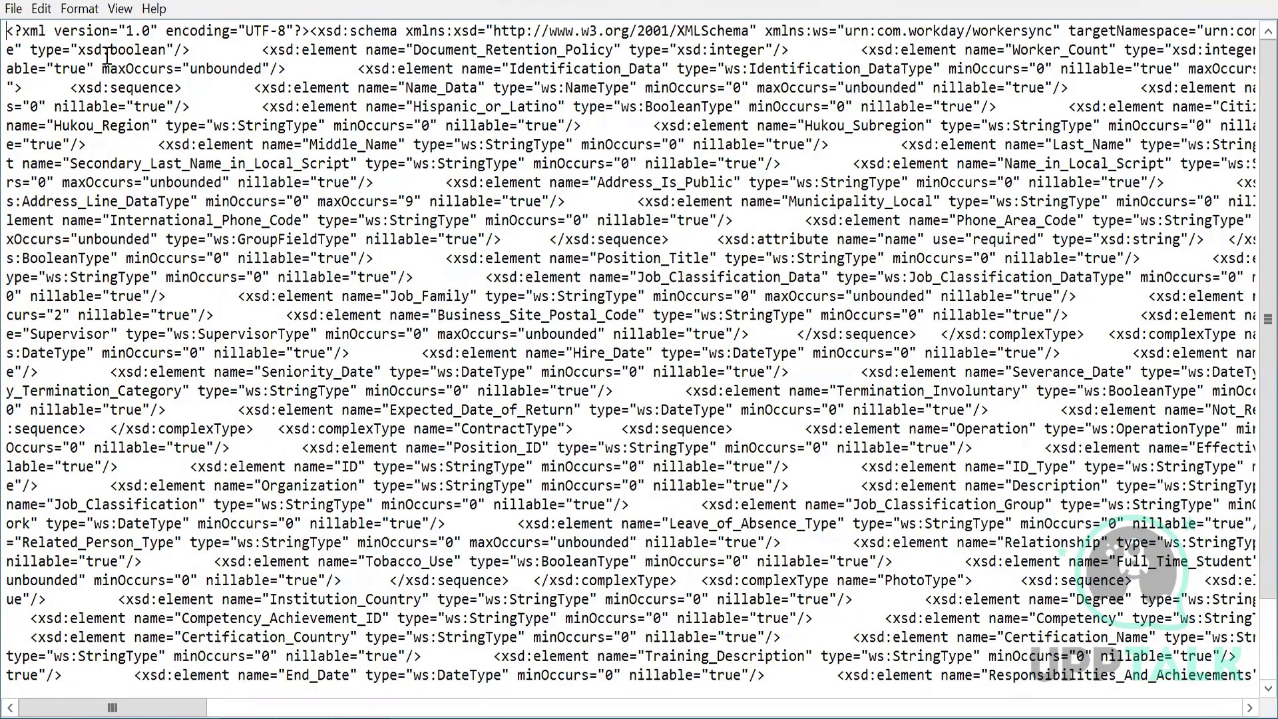
left_click(43, 10)
left_click(44, 10)
left_click(86, 10)
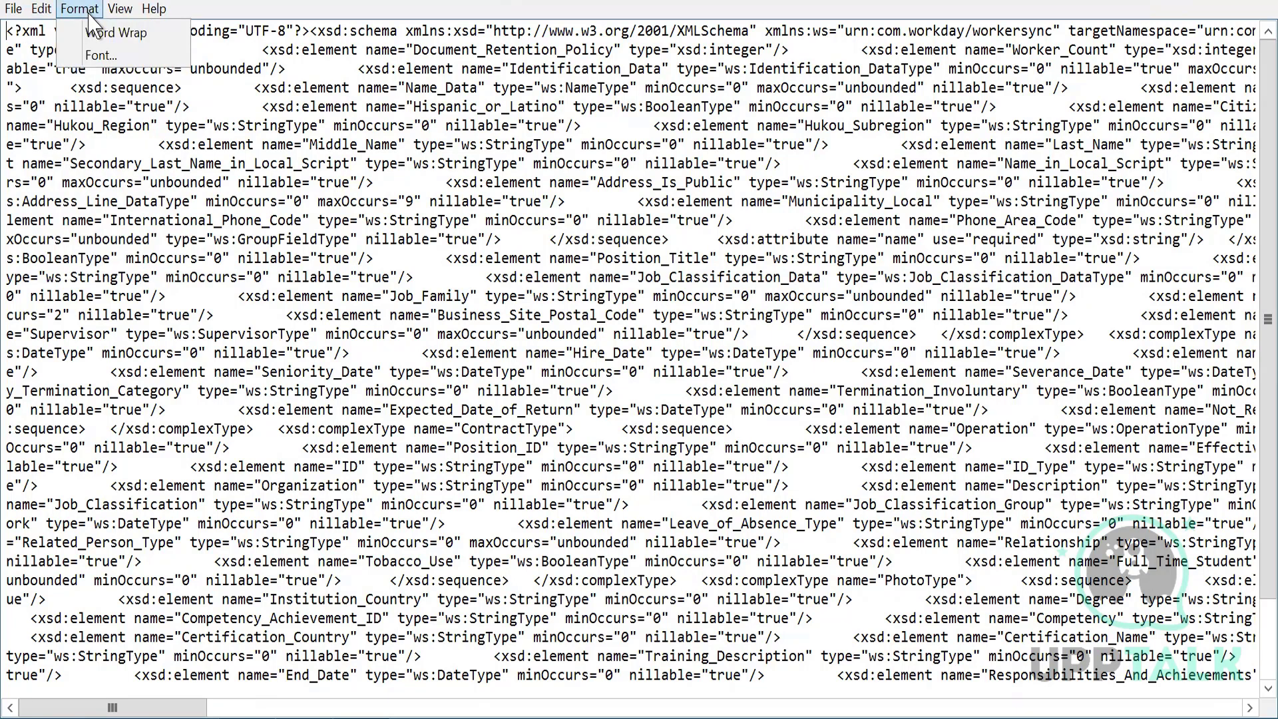
left_click(104, 31)
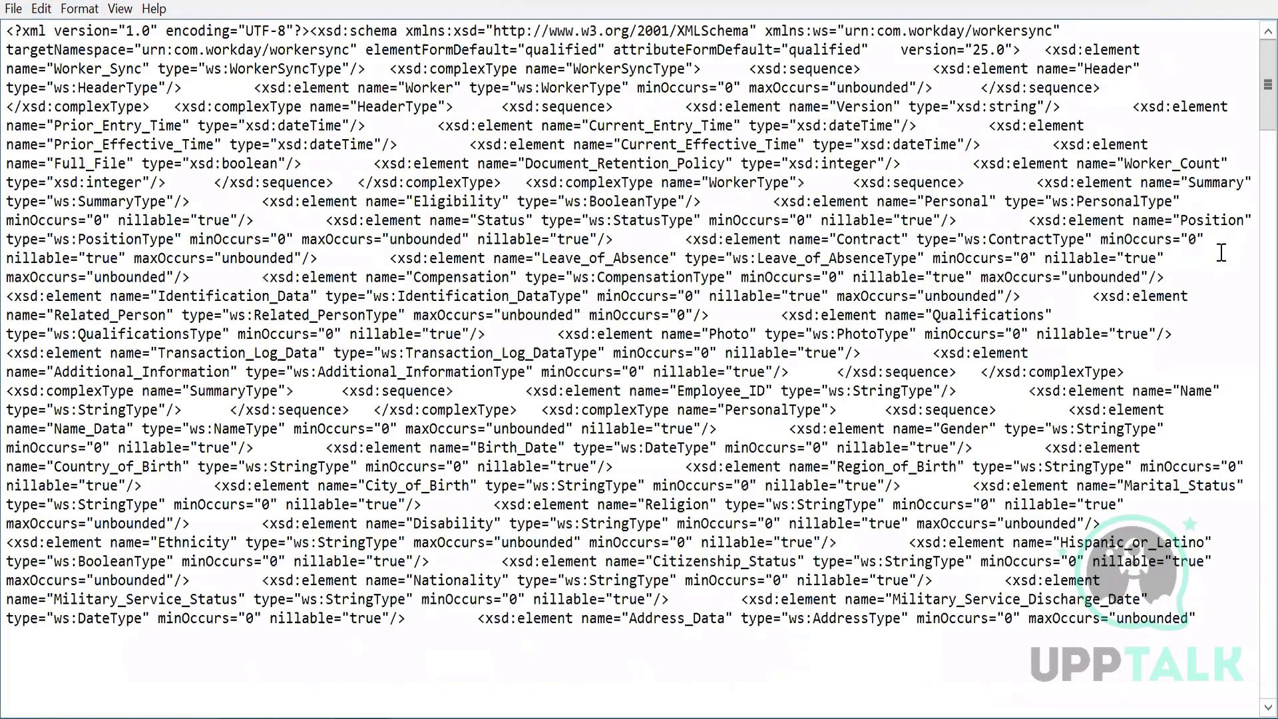
scroll(1257, 199, "down", 8)
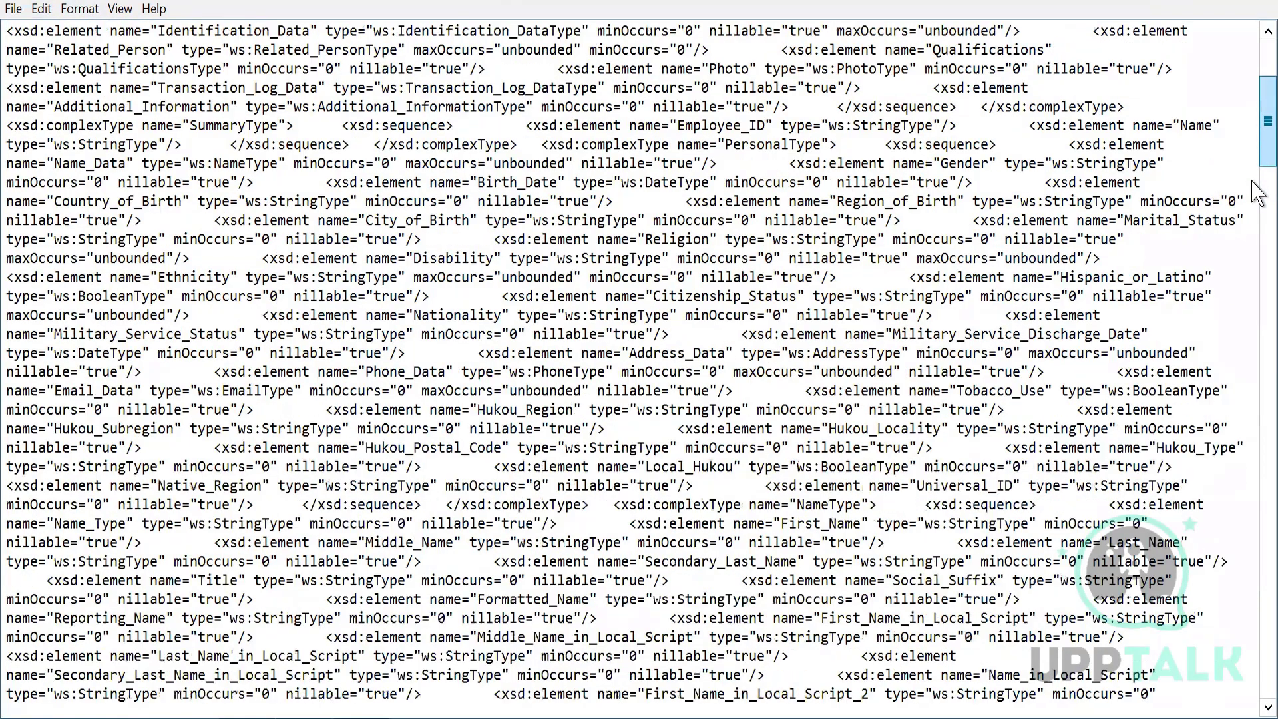
scroll(1256, 326, "down", 20)
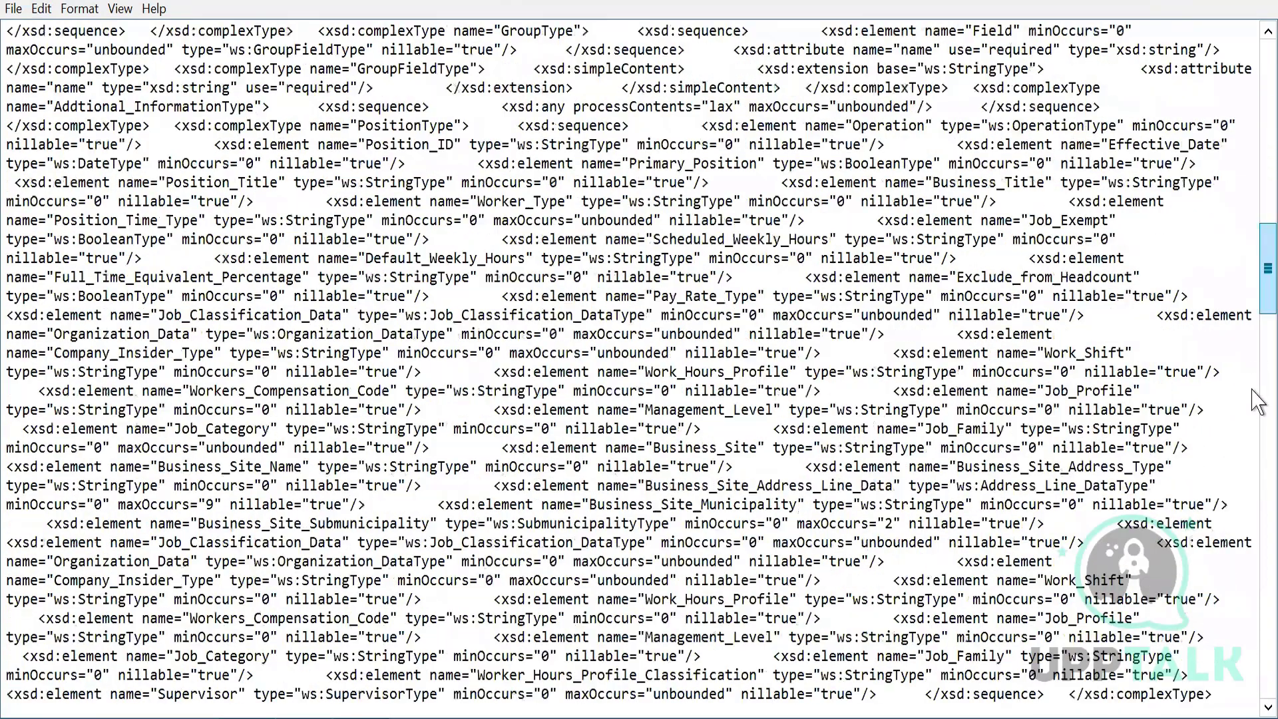
scroll(1257, 455, "down", 9)
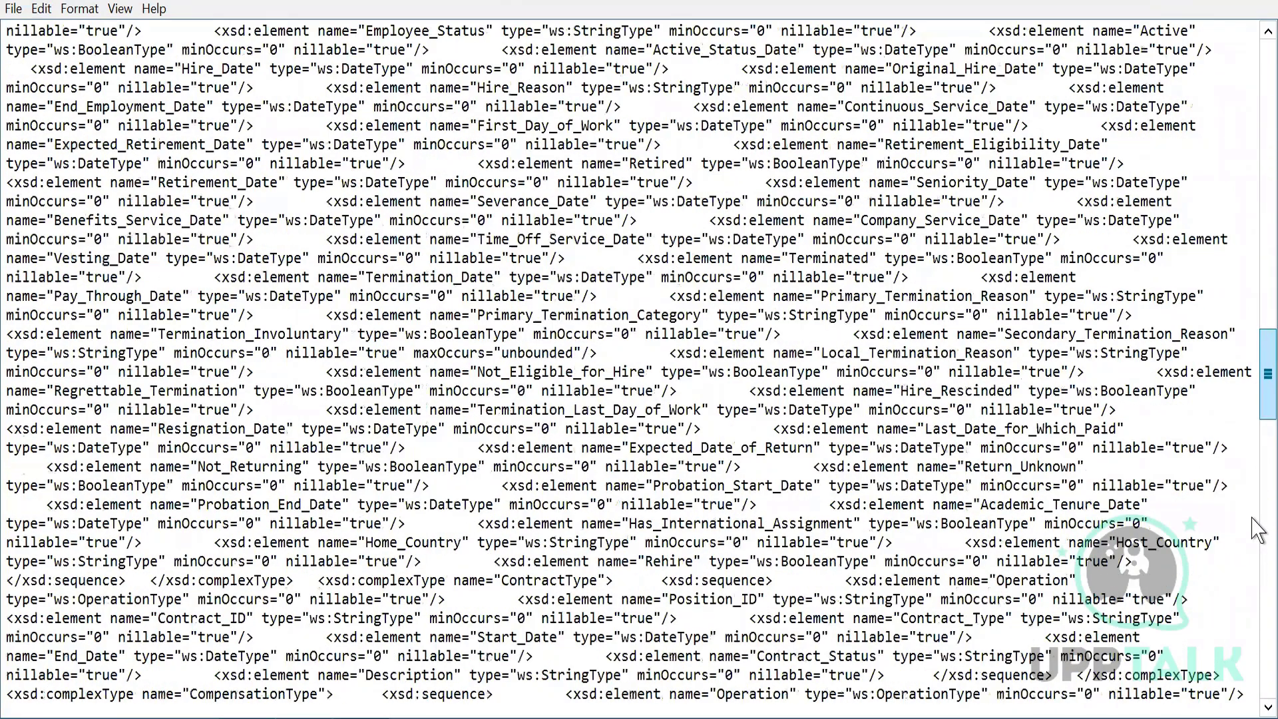
scroll(1257, 160, "down", 15)
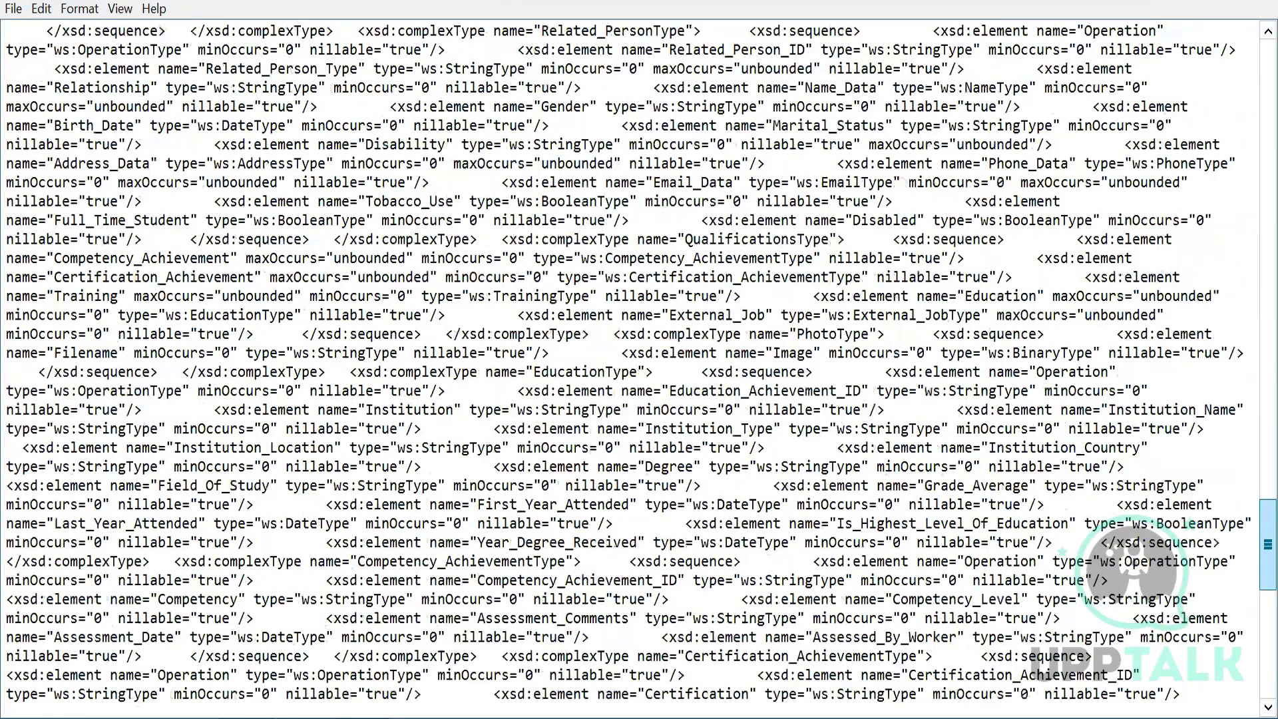
left_click_drag(1272, 544, 1272, 420)
key("ctrl+Home")
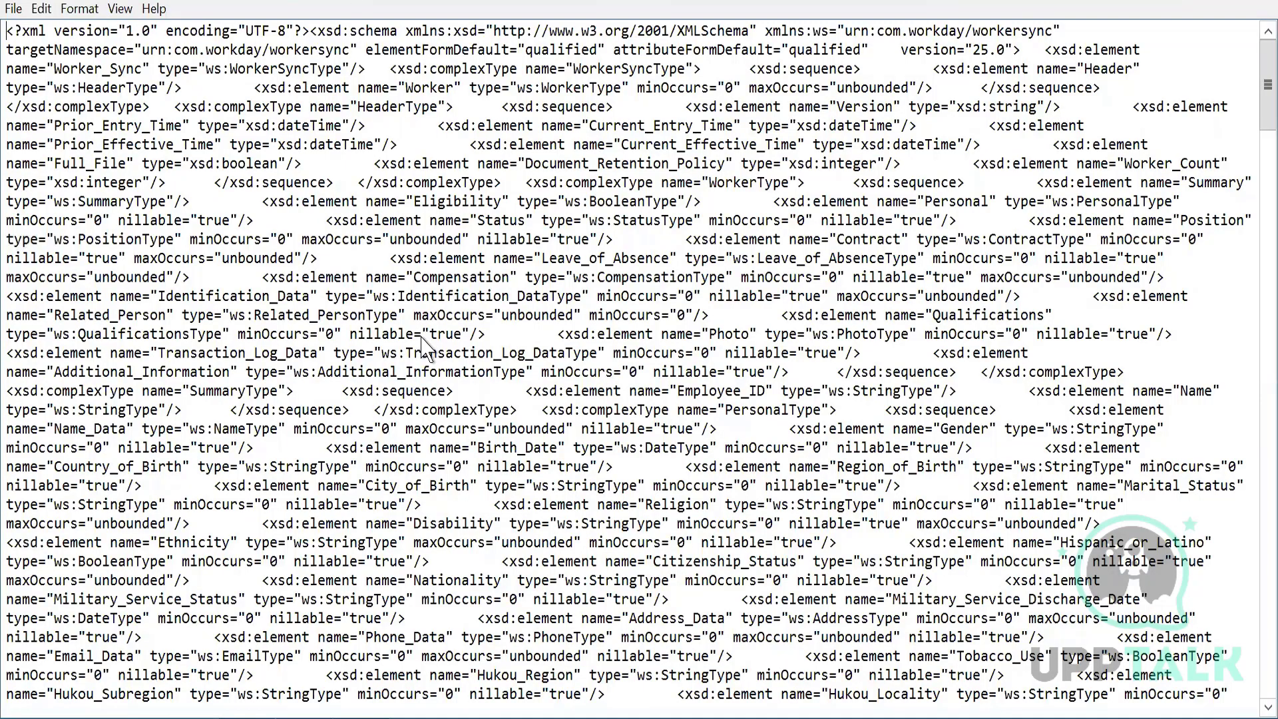
- Download MessagesAudit_1.zip and open its get_workers_current request XML file from the archive
key("alt+Tab")
left_click(276, 491)
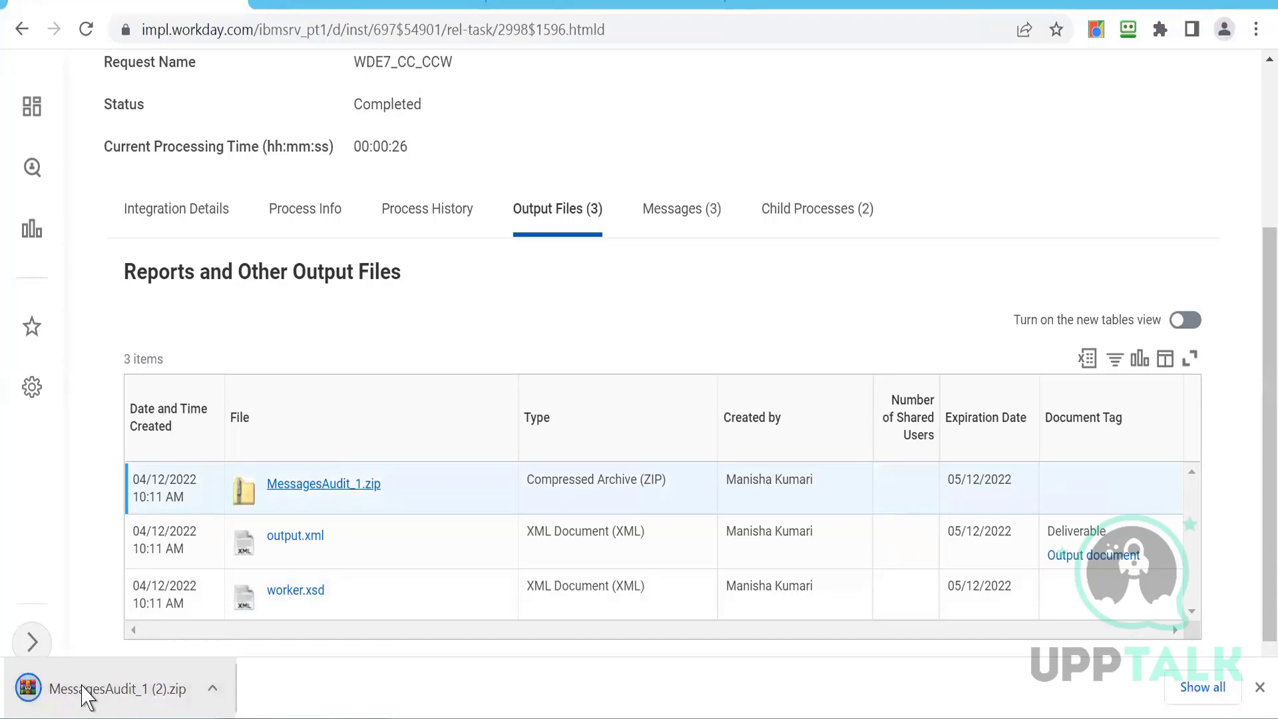
left_click(87, 696)
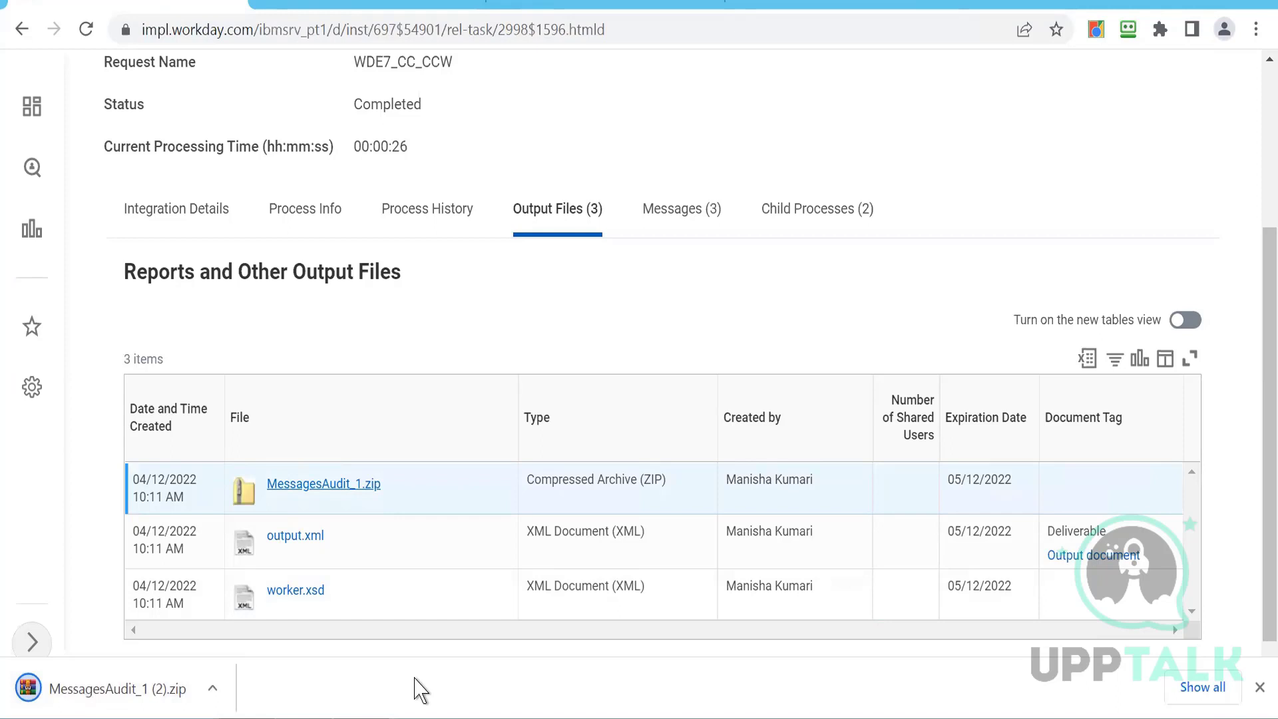
left_click(111, 689)
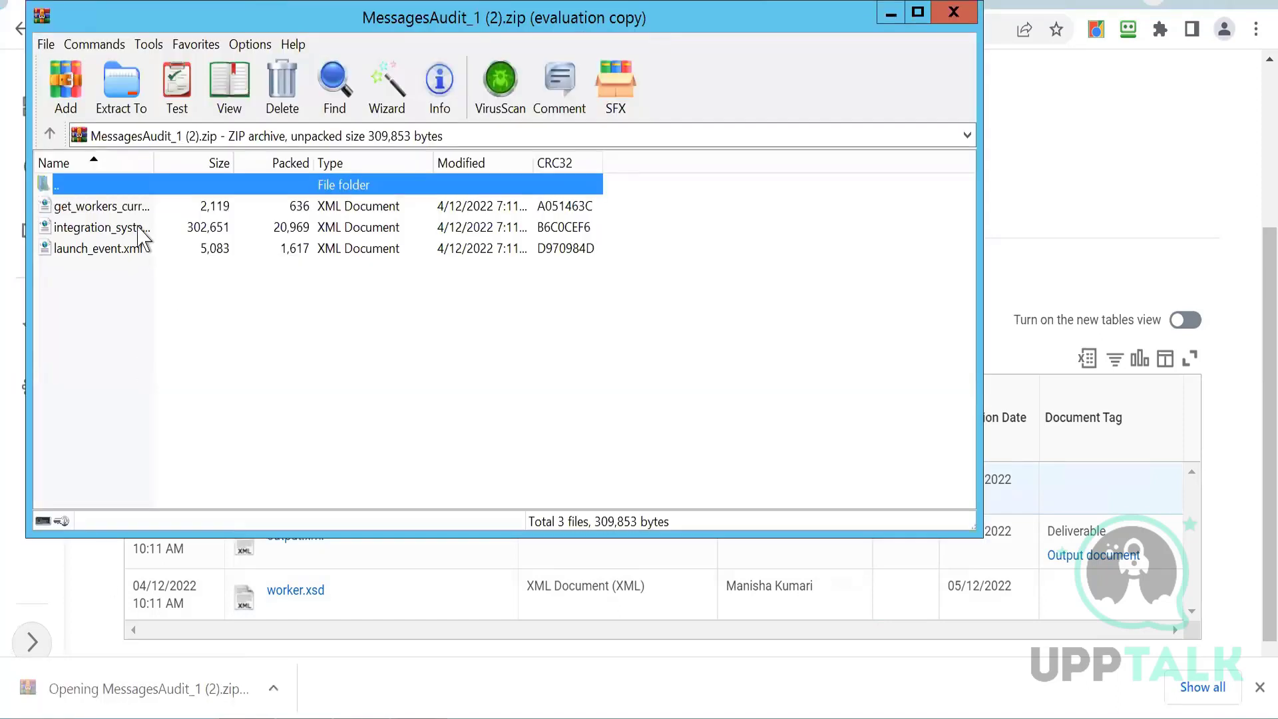
double_click(105, 213)
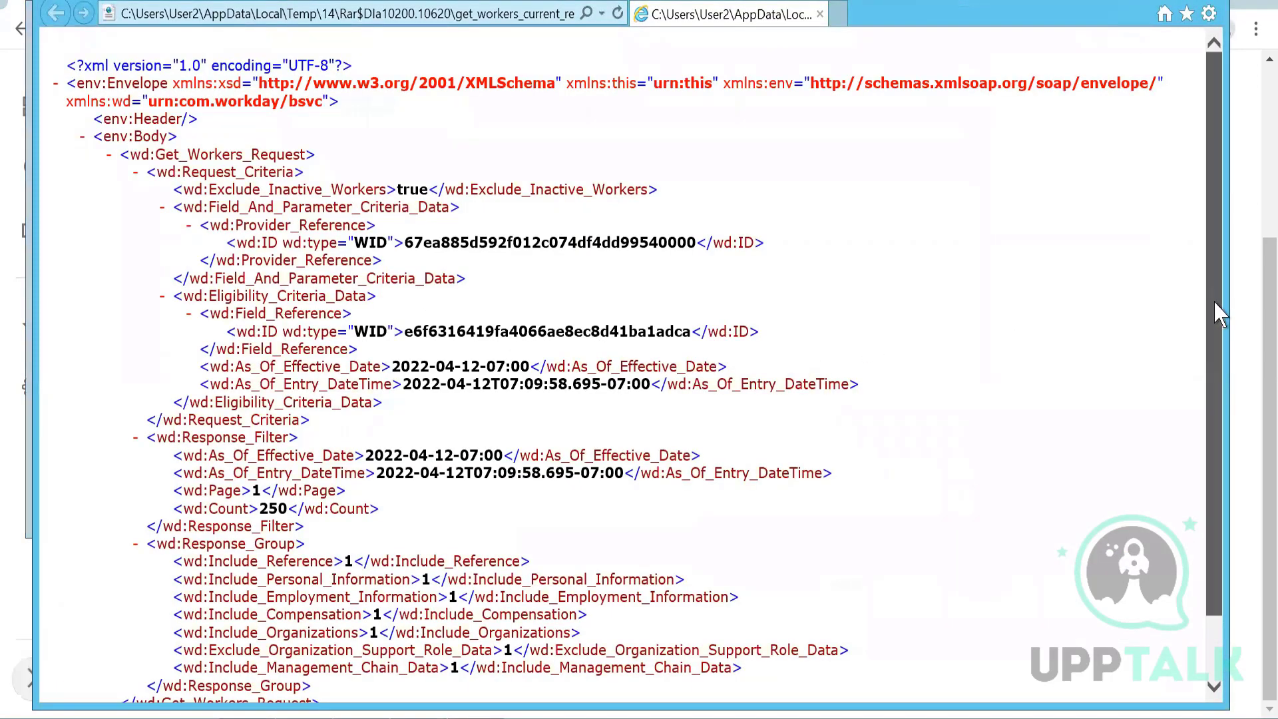
- Examine the Get_Workers_Request criteria, response filter and response group in the request XML, then close it
left_click_drag(1213, 302, 1210, 263)
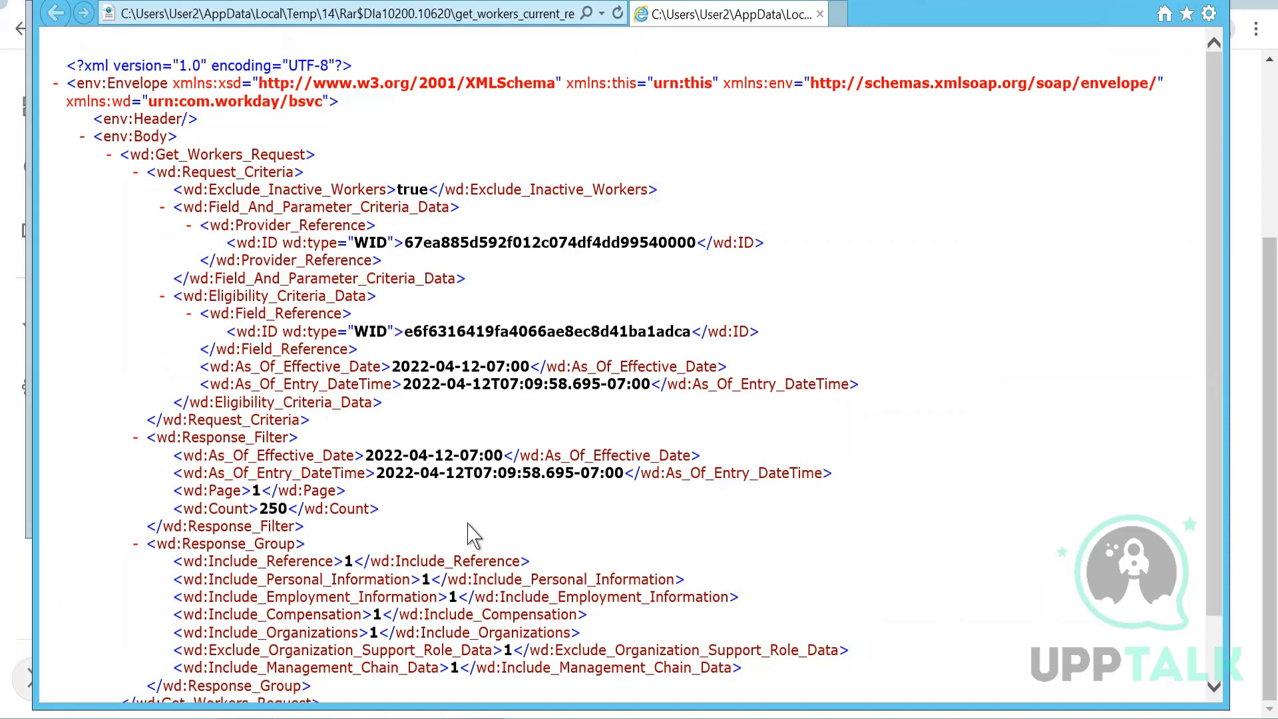
left_click_drag(1217, 438, 1208, 504)
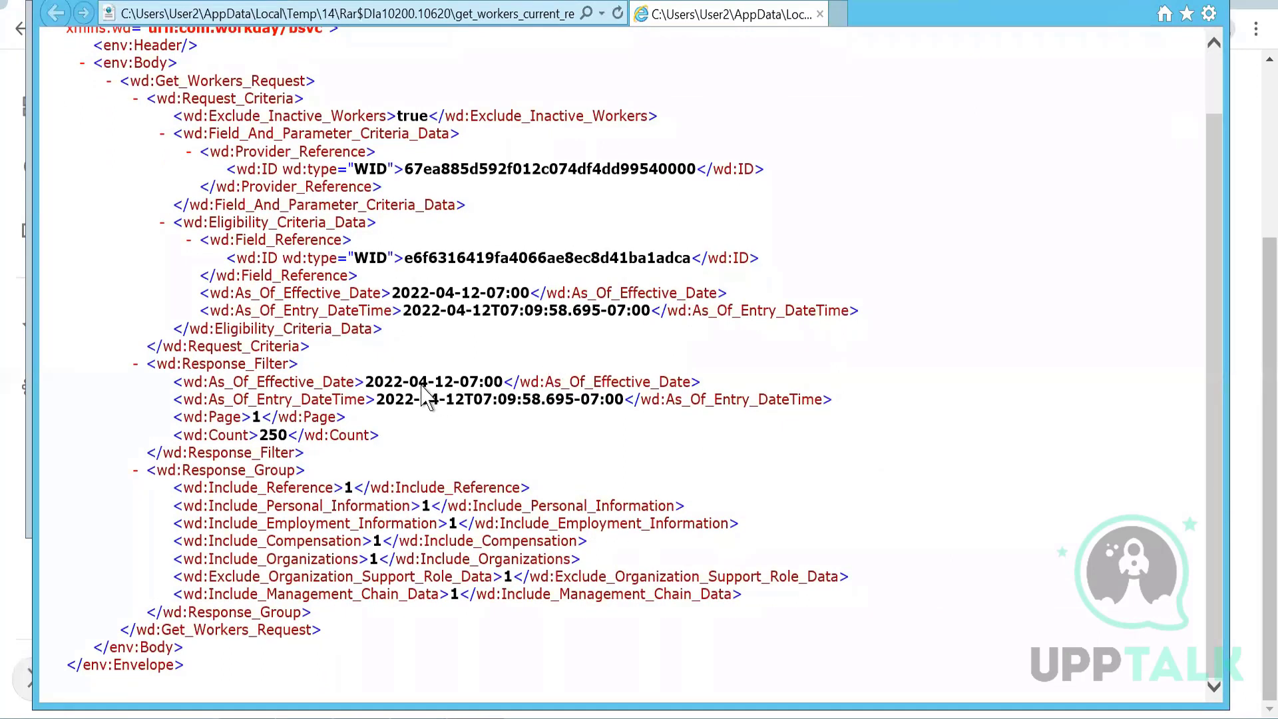
left_click_drag(454, 385, 380, 390)
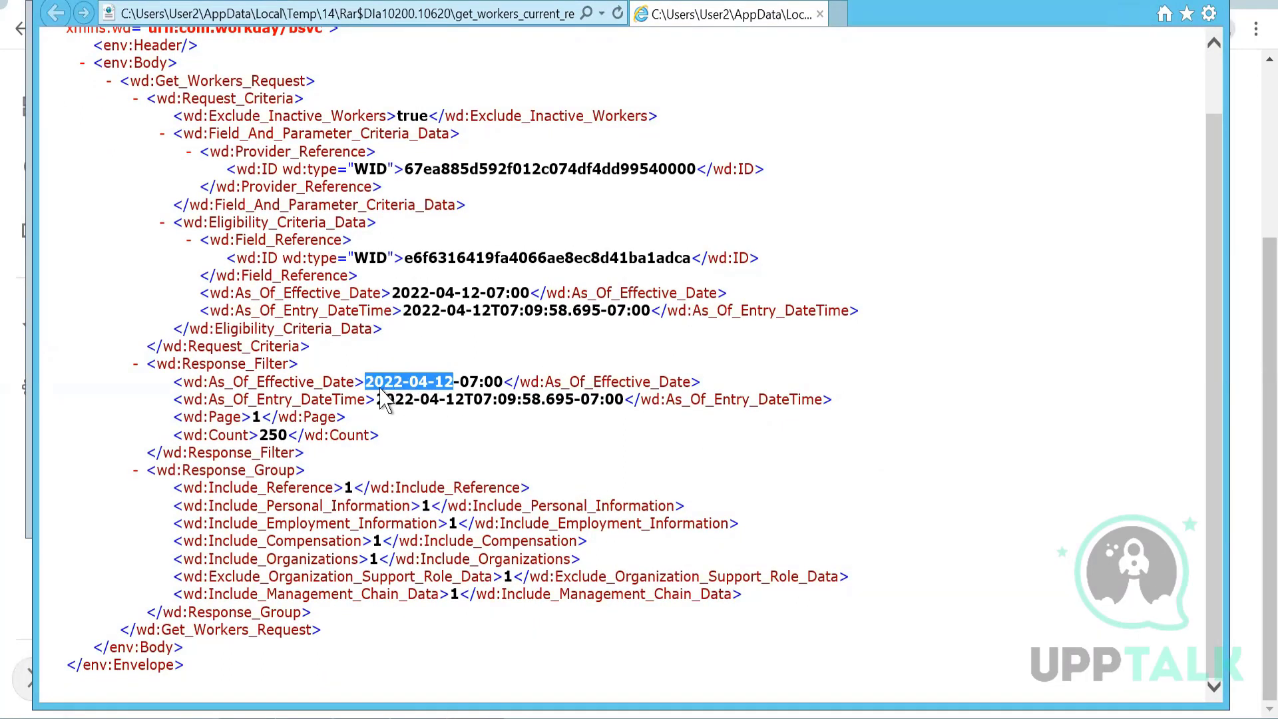
left_click_drag(383, 399, 383, 399)
left_click(802, 430)
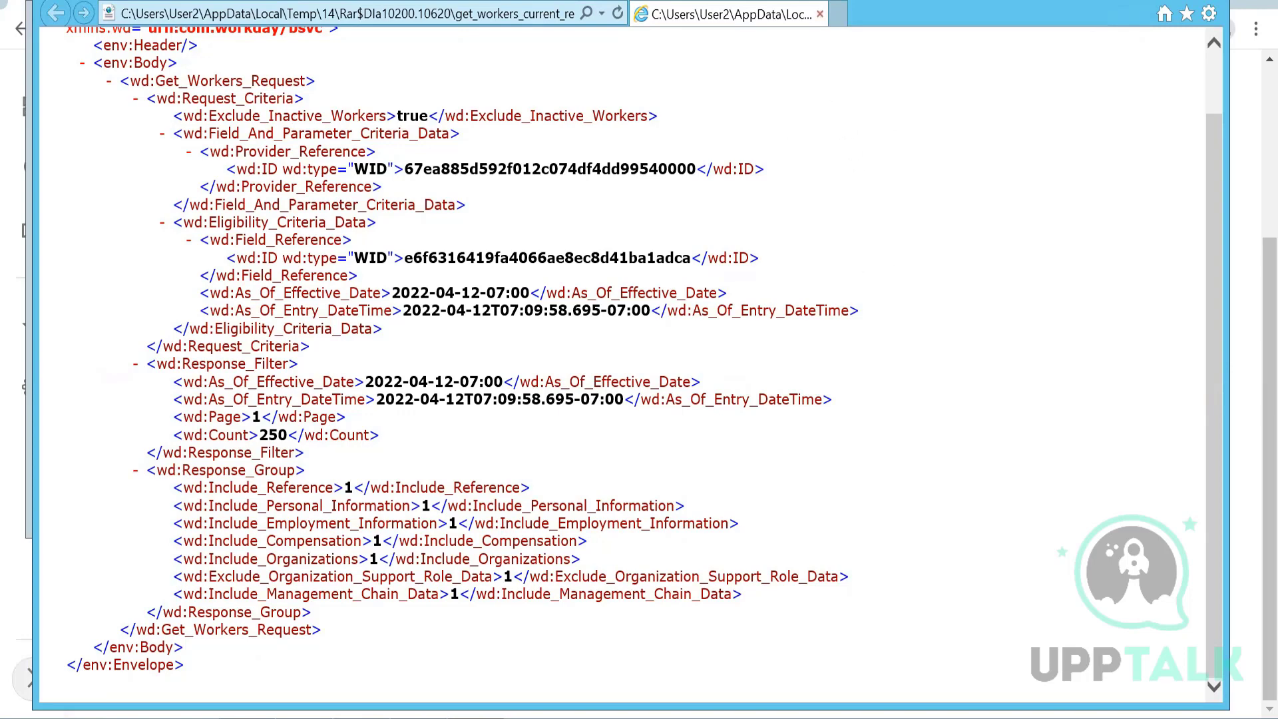
key("alt+F4")
left_click(849, 312)
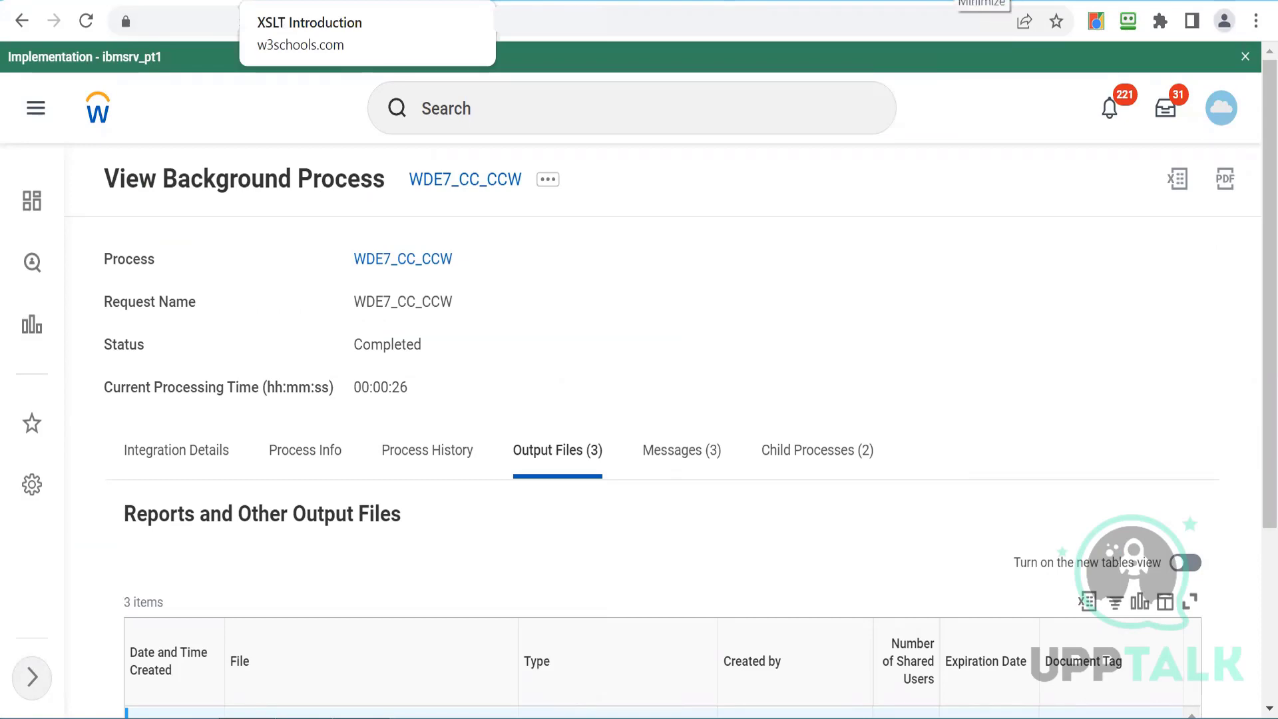
- Read the Core-Connector Integration notes on connecting external systems and building a Document Transformation
left_click(951, 3)
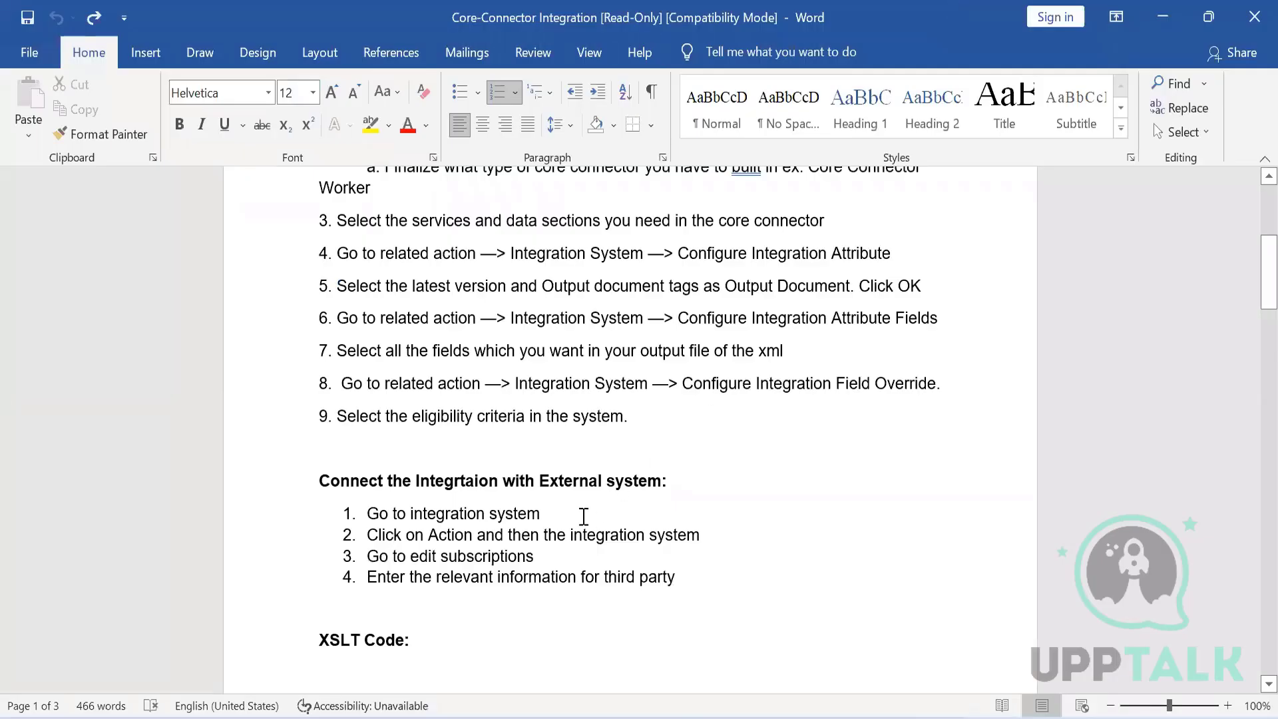
key("Down")
key("Down")
key("Down")
key("Down")
key("Down")
key("Down")
key("Down")
key("Down")
key("Down")
key("Down")
key("Down")
key("Down")
key("Down")
key("Down")
key("Down")
key("Down")
key("Down")
key("Down")
key("Down")
key("Down")
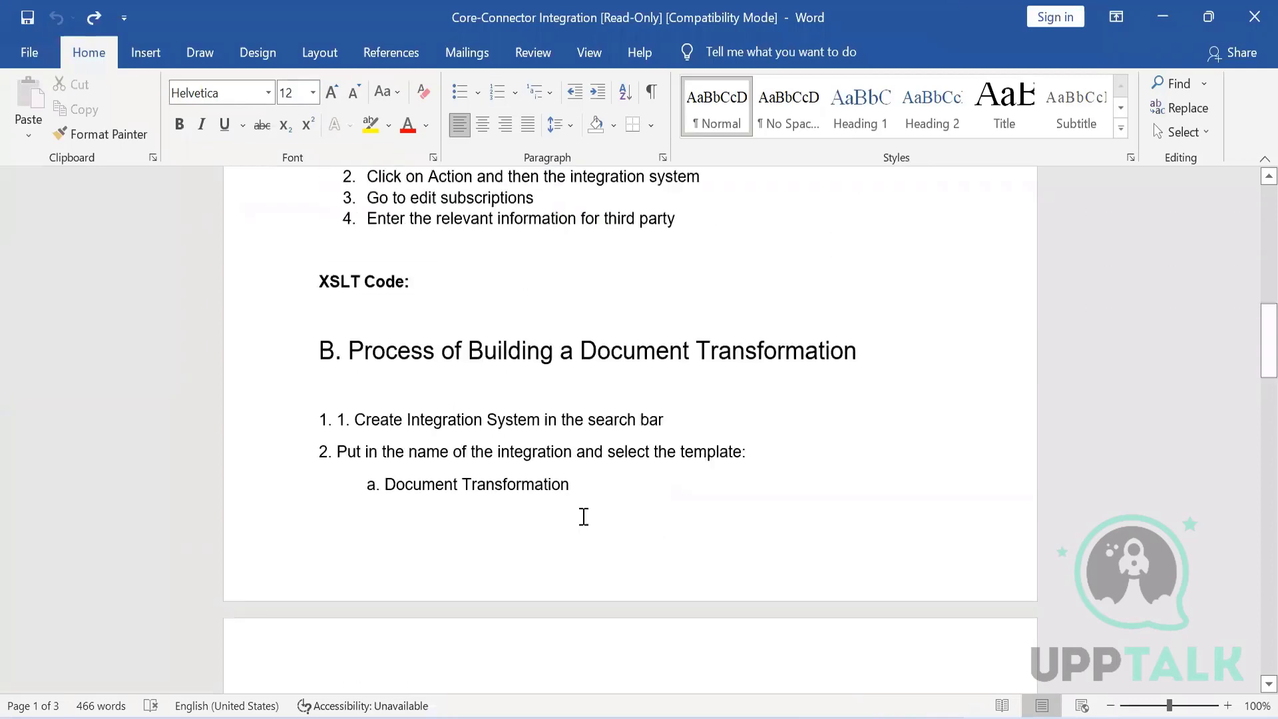
key("Up")
key("Up")
key("Up")
key("Up")
key("Up")
key("Up")
key("Up")
key("Up")
key("Up")
key("Up")
key("Up")
key("Up")
key("Up")
key("Up")
key("Up")
key("Up")
key("Up")
key("Up")
key("Up")
key("Up")
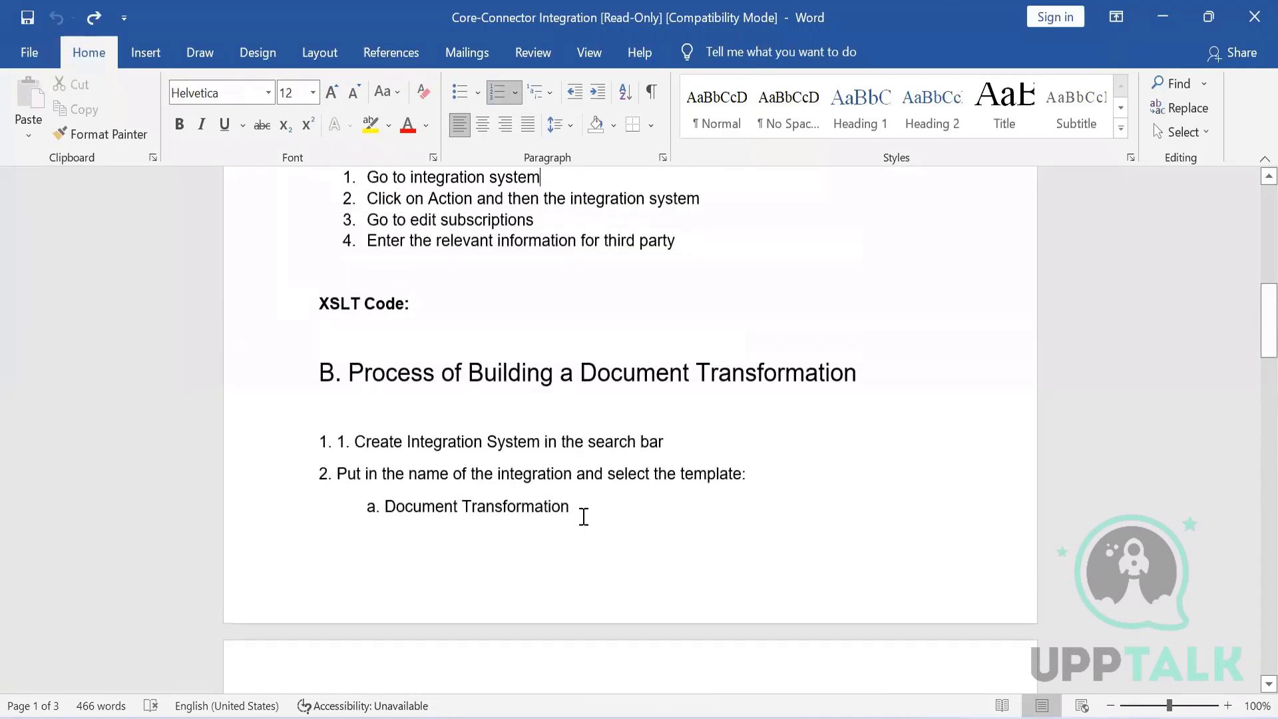
triple_click(382, 373)
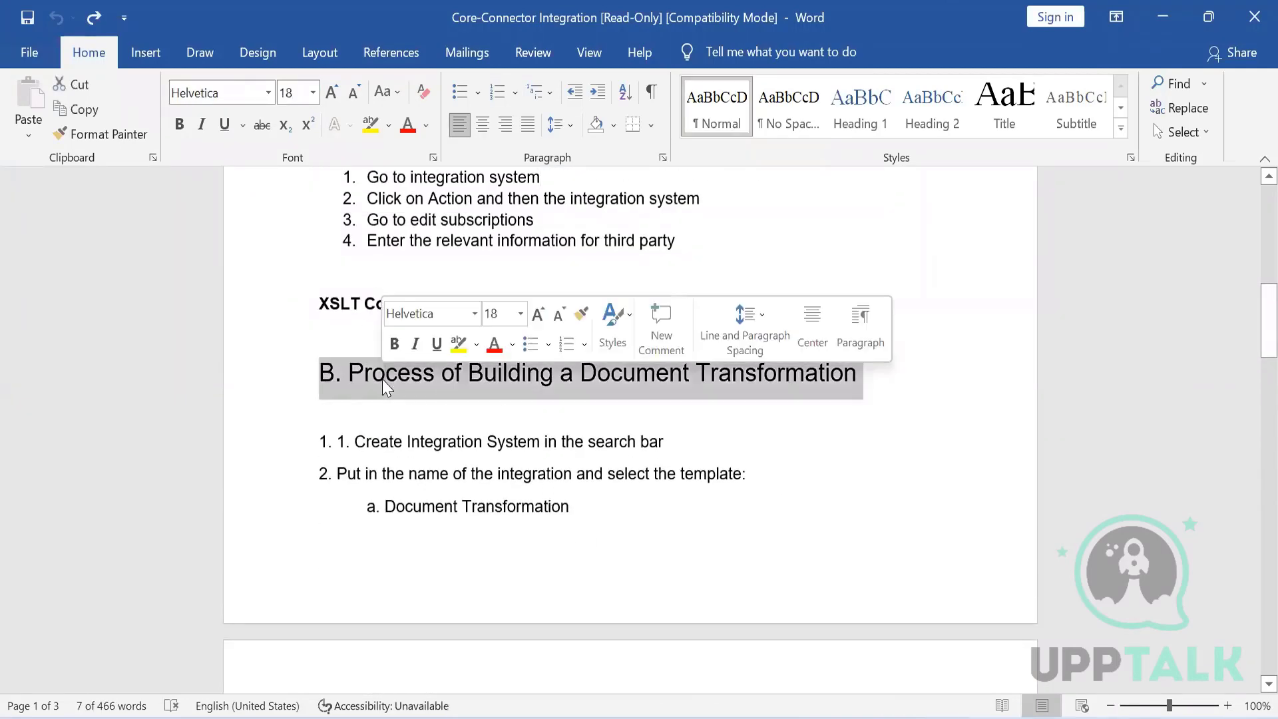
left_click(383, 419)
key("Down")
key("Down")
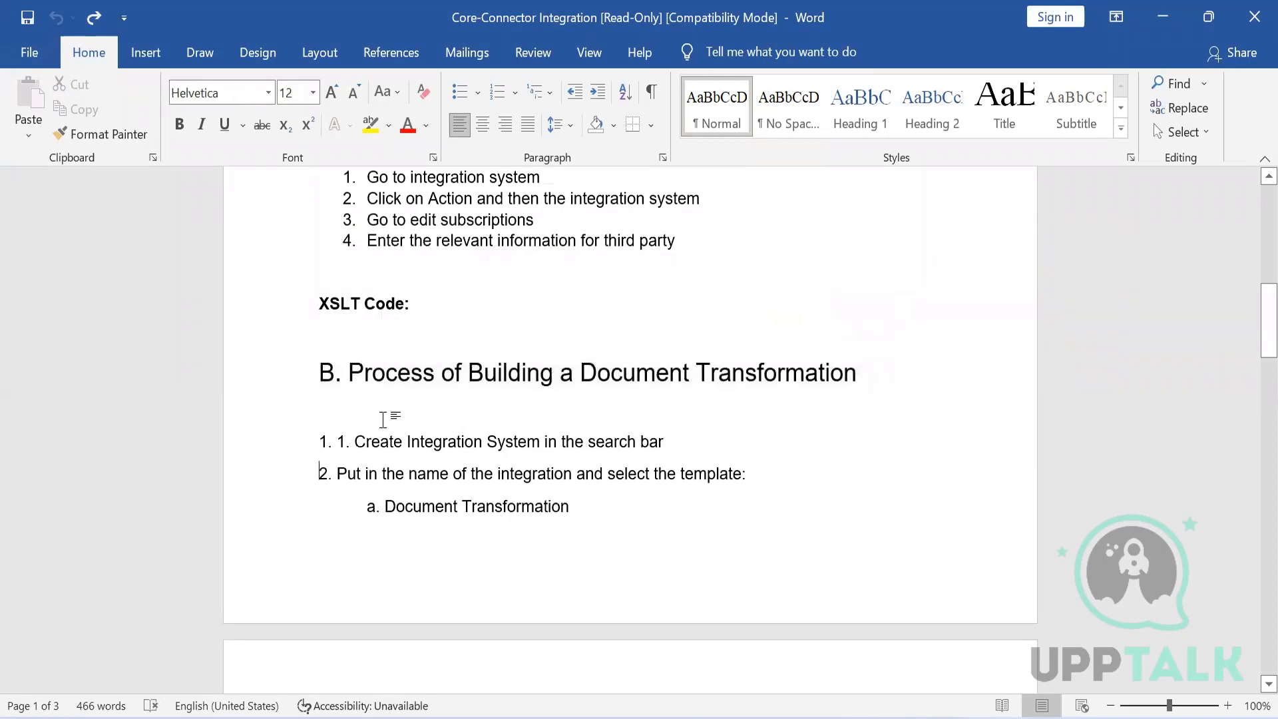
scroll(384, 420, "down", 1)
scroll(384, 420, "down", 2)
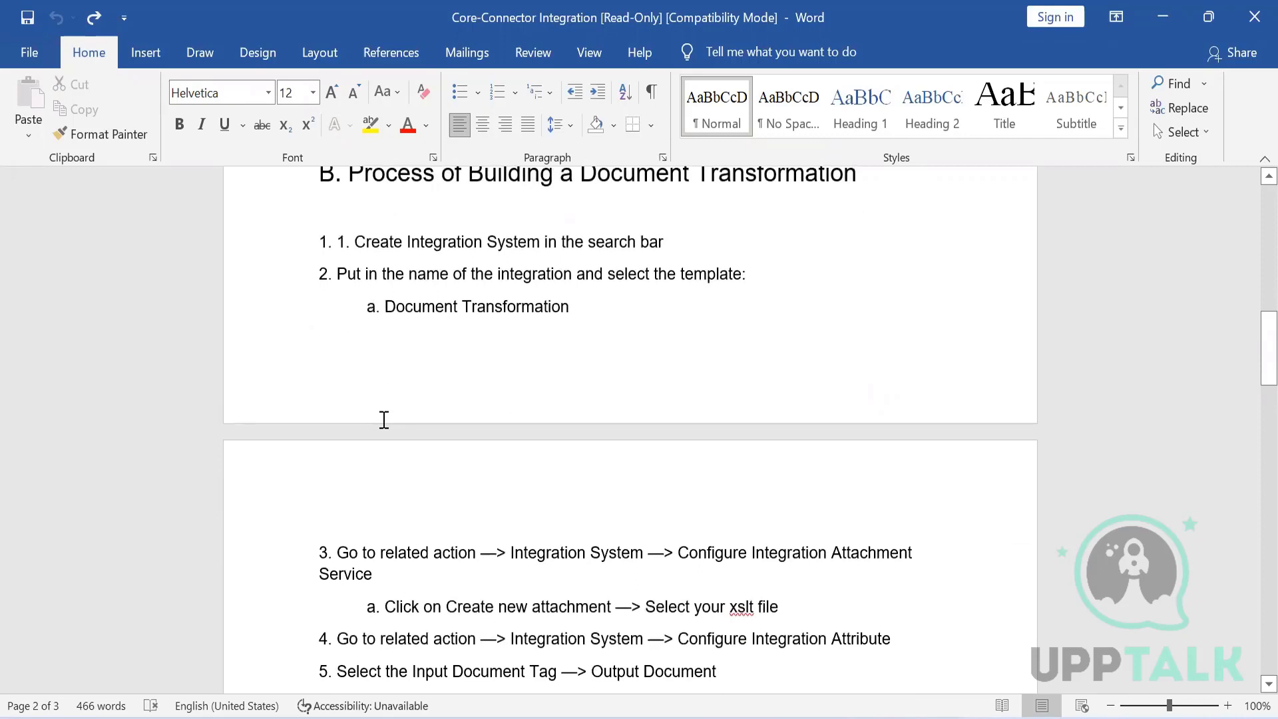
- Read the Document Transformation steps and the section on assigning it to the Core Connector business process
left_click(369, 217)
key("Up")
key("Up")
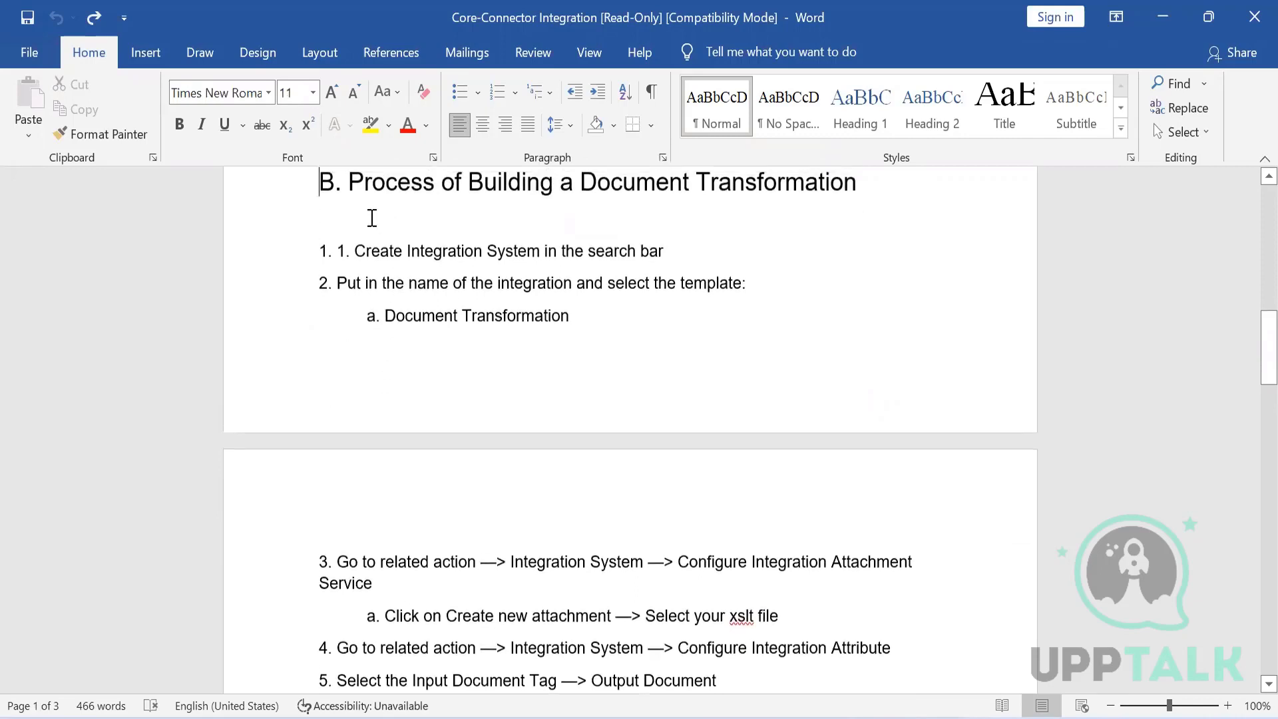
left_click_drag(491, 218, 860, 230)
left_click(483, 541)
key("Down")
key("Down")
key("Down")
key("Down")
key("Down")
key("Down")
key("Down")
key("Down")
key("Down")
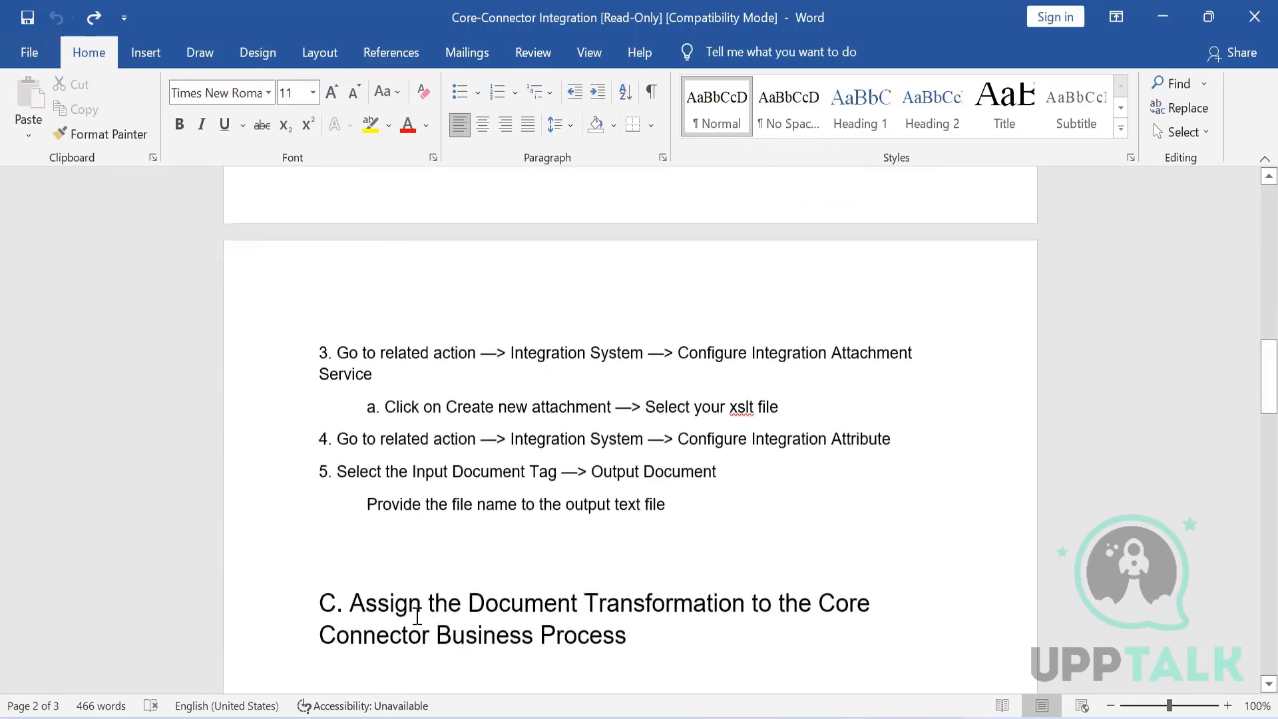
left_click_drag(419, 601, 582, 642)
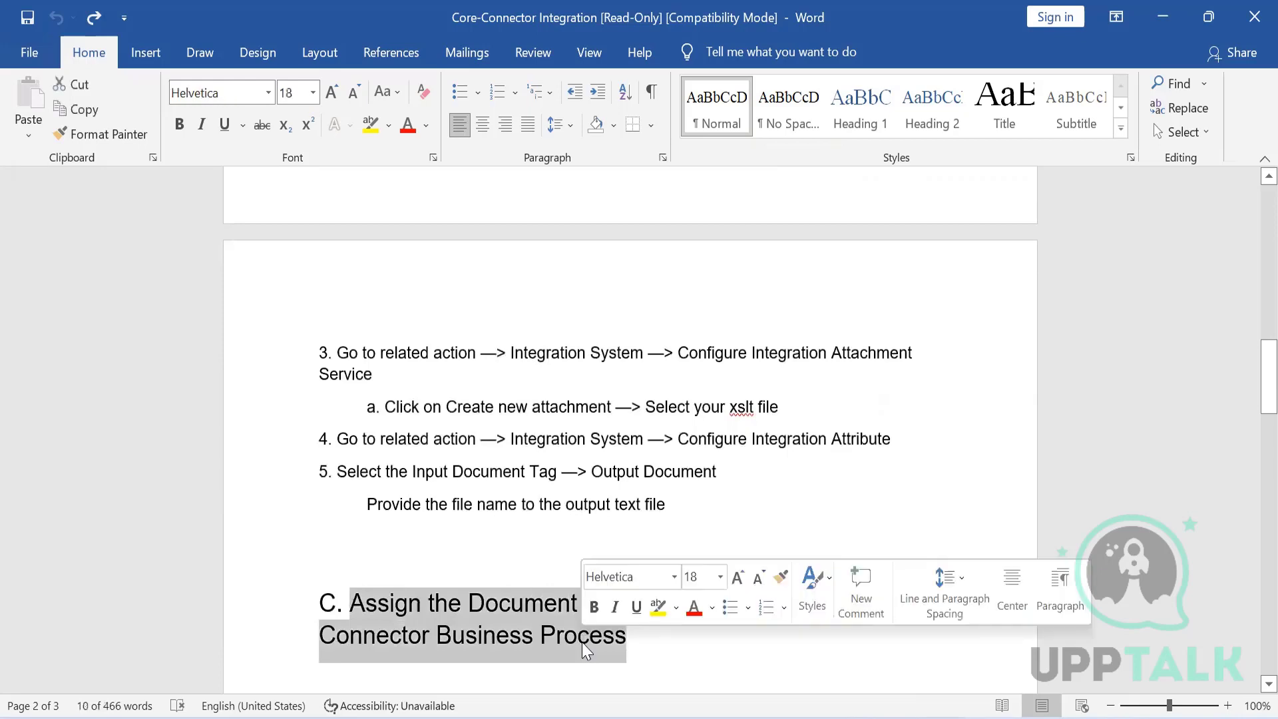
key("Down")
key("Down")
key("Down")
key("Down")
key("Down")
key("Down")
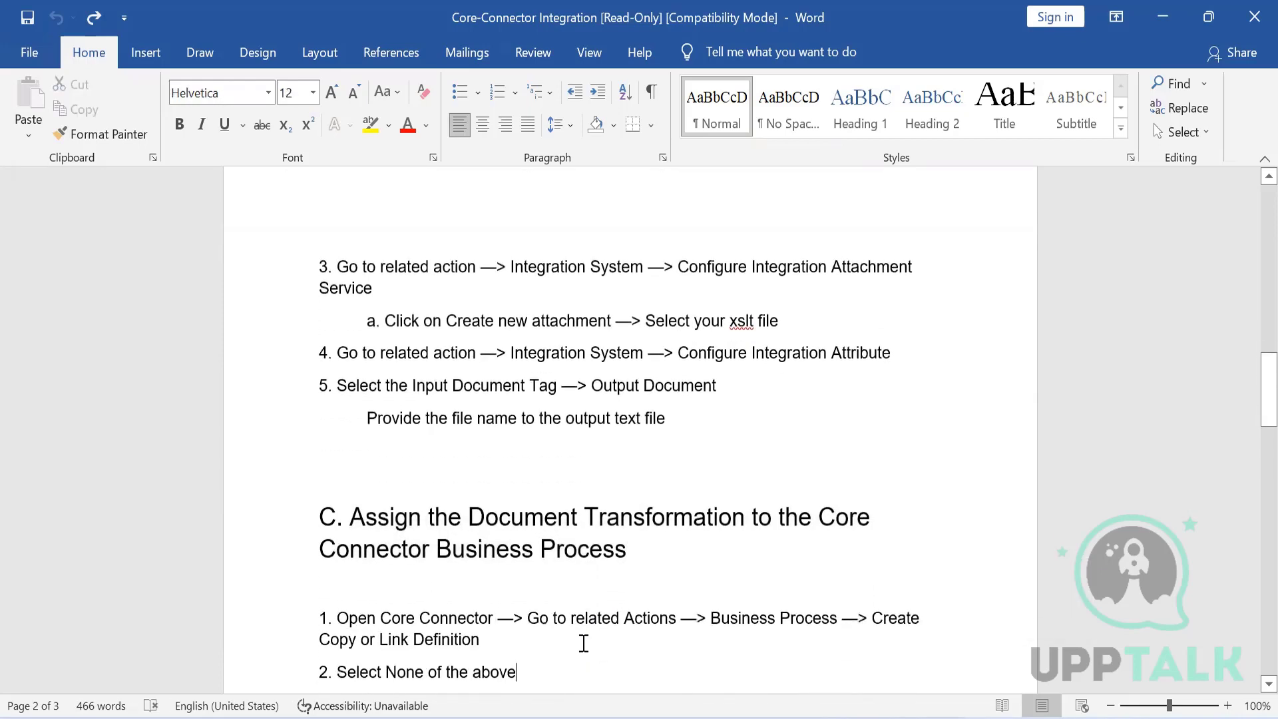
- Read the notes on assigning the Document Transformation and running the Core Connector with it
key("Down")
key("Down")
key("Down")
key("Down")
key("Down")
key("Down")
key("Down")
key("Down")
key("Down")
key("Down")
key("Down")
key("Down")
key("Down")
key("Down")
key("Down")
key("Down")
key("Down")
key("Down")
key("Down")
key("Down")
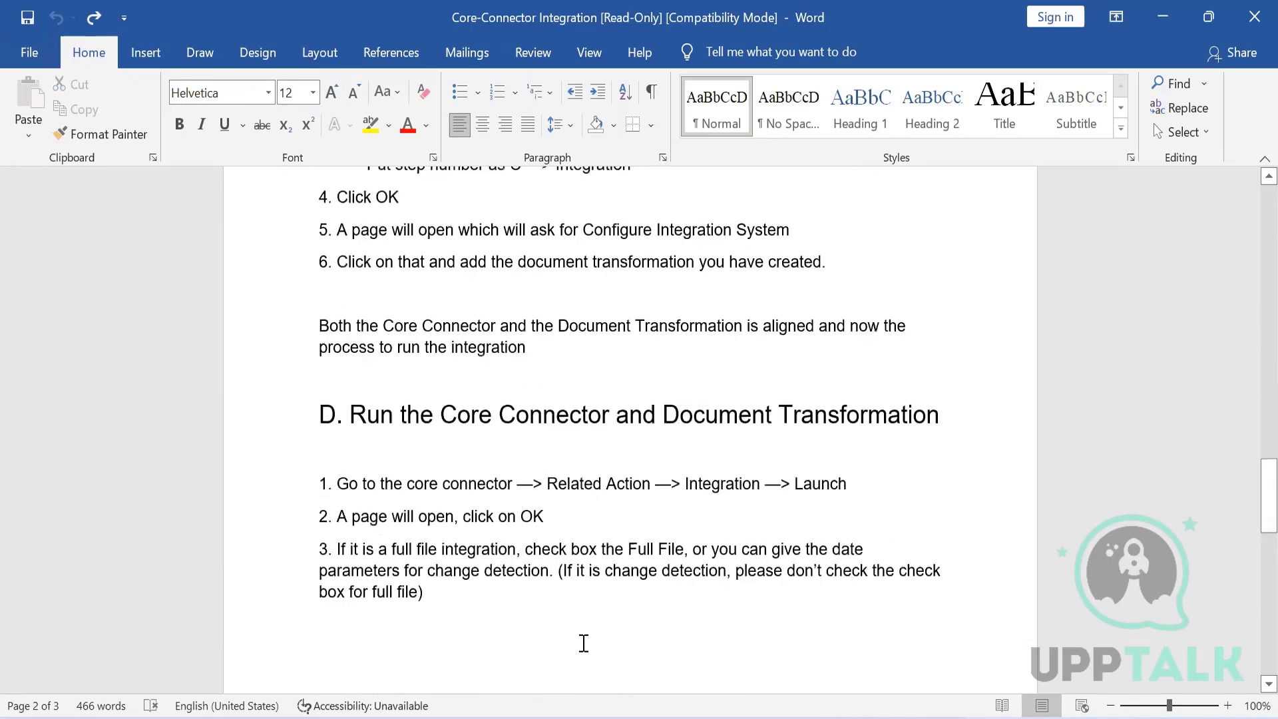
key("Up")
key("Up")
key("Up")
key("Up")
key("Up")
key("Up")
key("Up")
key("Up")
key("Up")
key("Up")
key("Up")
key("Up")
key("Up")
key("Up")
key("Up")
key("Up")
key("Up")
key("Up")
key("Up")
key("Up")
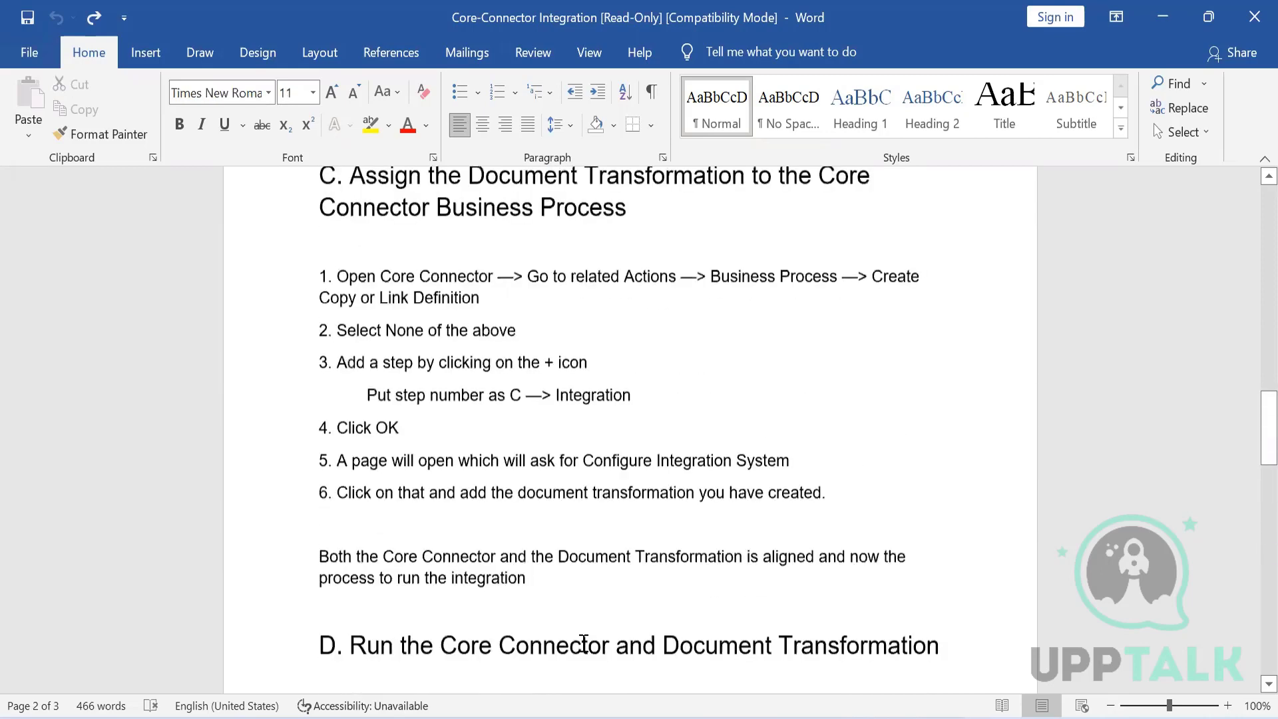
key("Up")
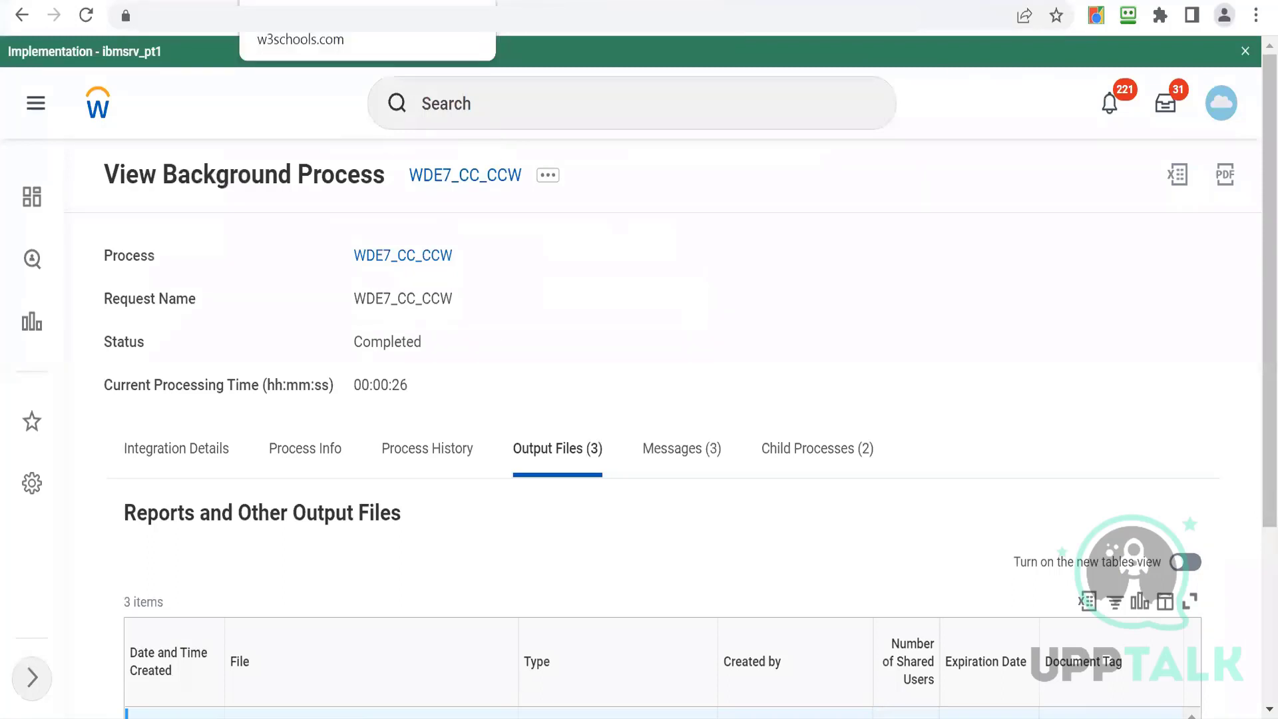
- In a duplicate of the current browser tab, search for and start the Create Integration System task
right_click(161, 1)
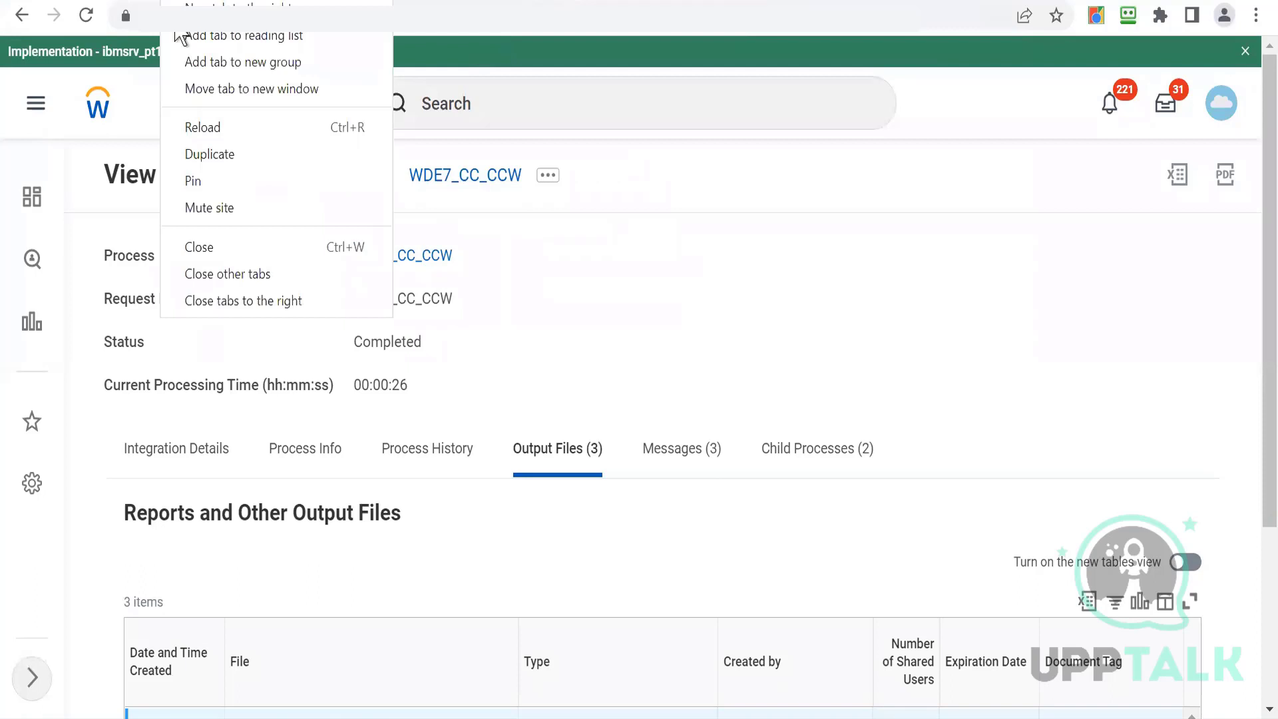
left_click(209, 155)
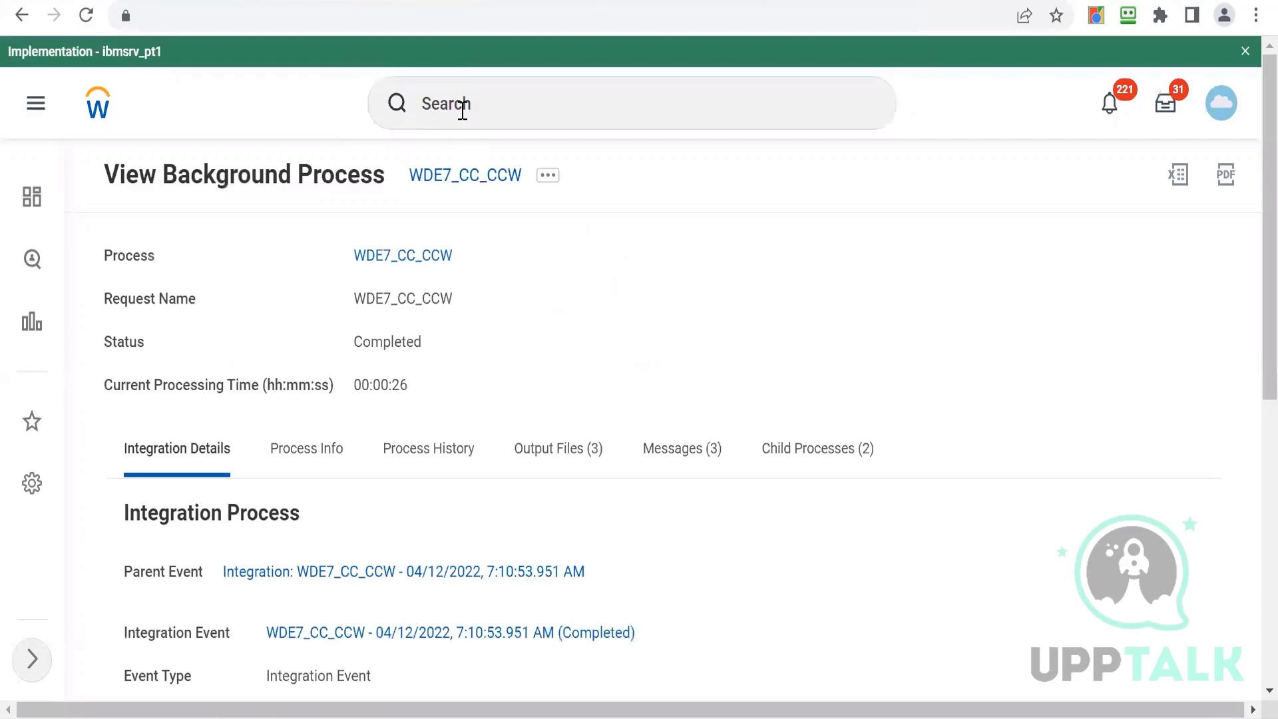
left_click(463, 107)
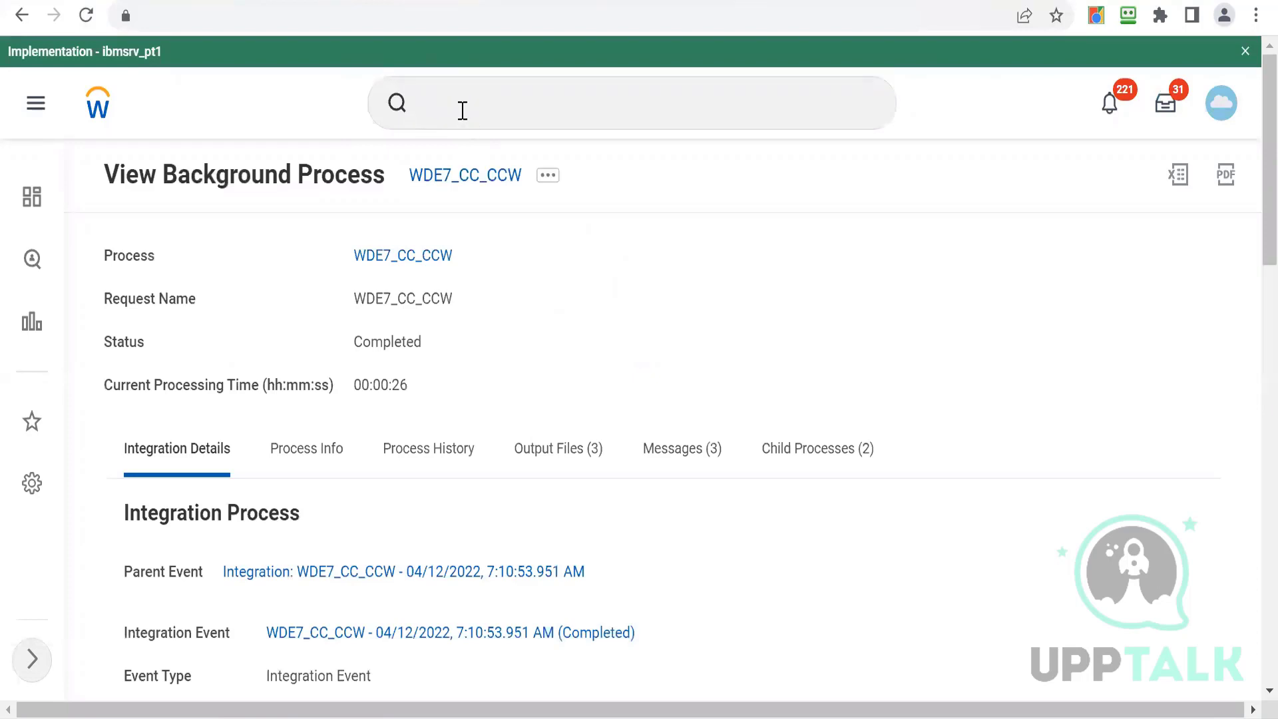
left_click(463, 109)
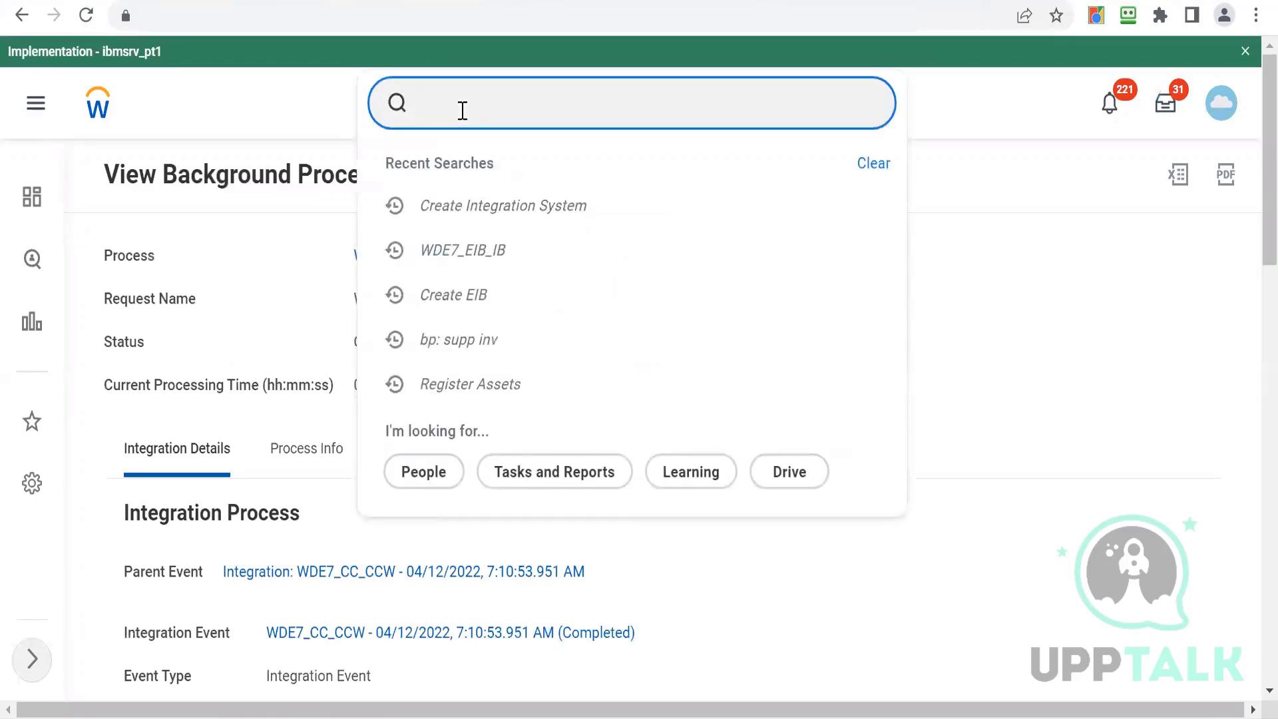
type("cf")
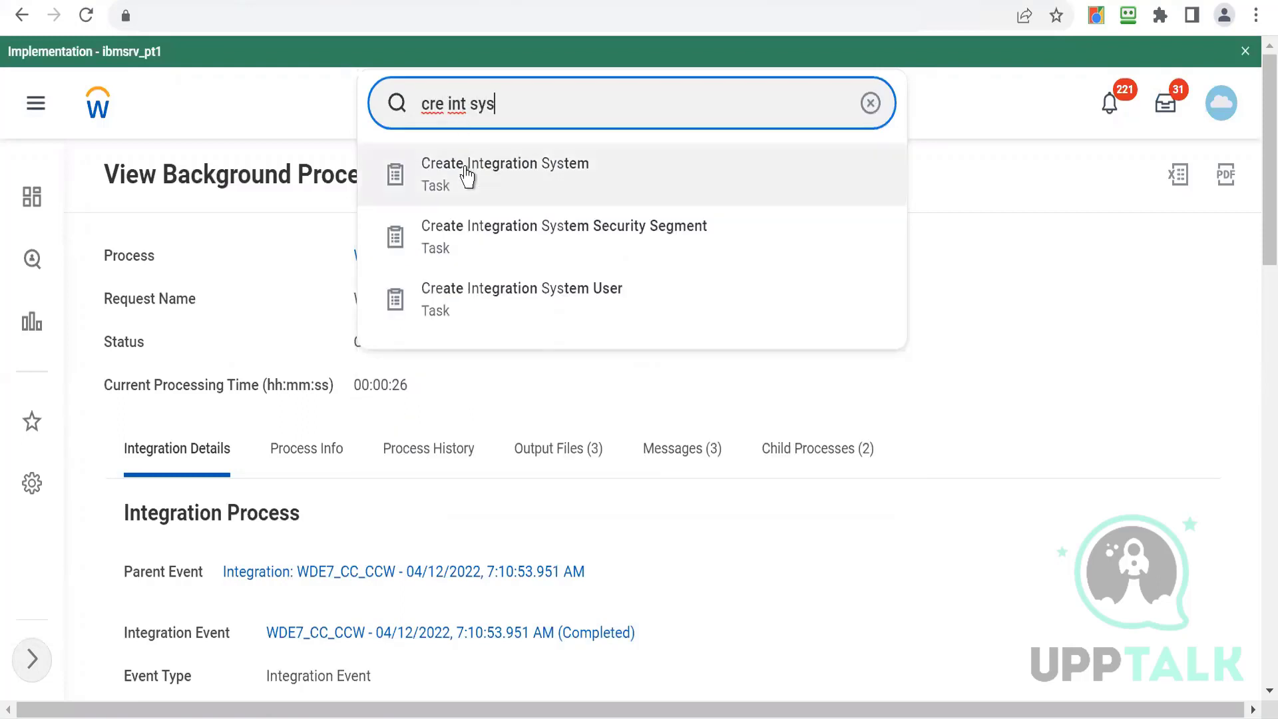
left_click(466, 175)
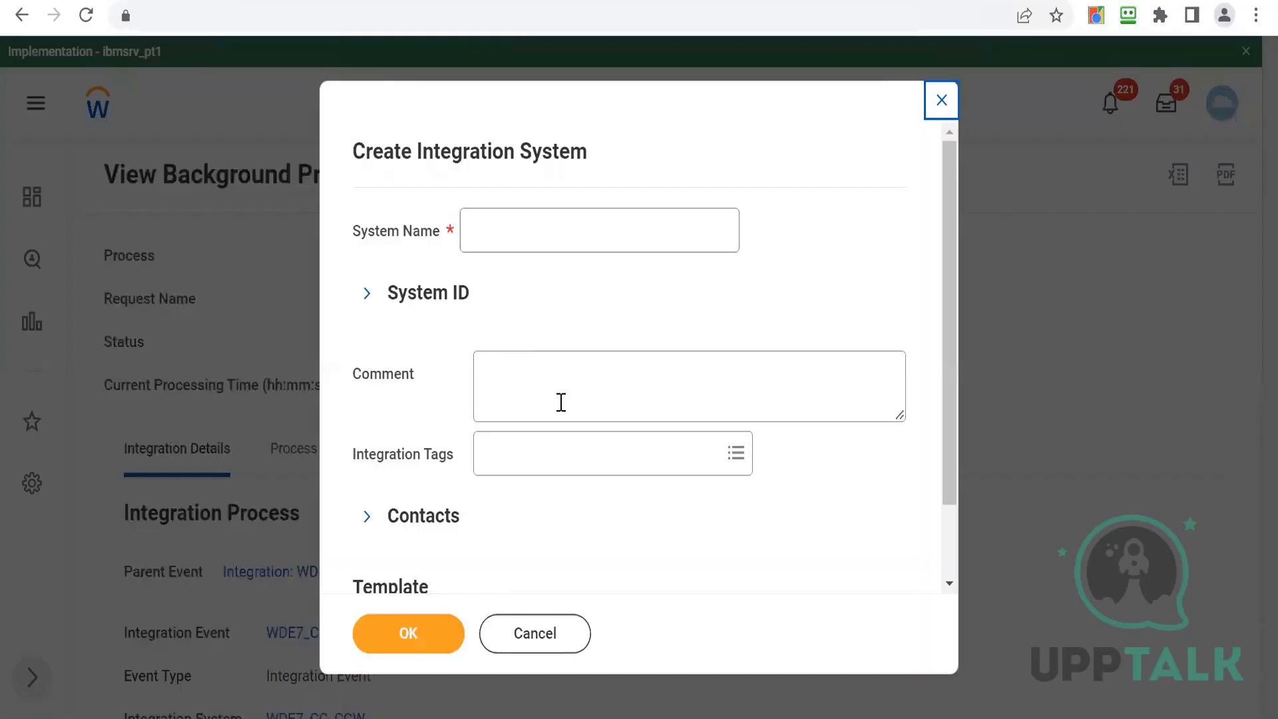
- Create integration system WDE7_CC_DT using the Document Transformation template
left_click(506, 230)
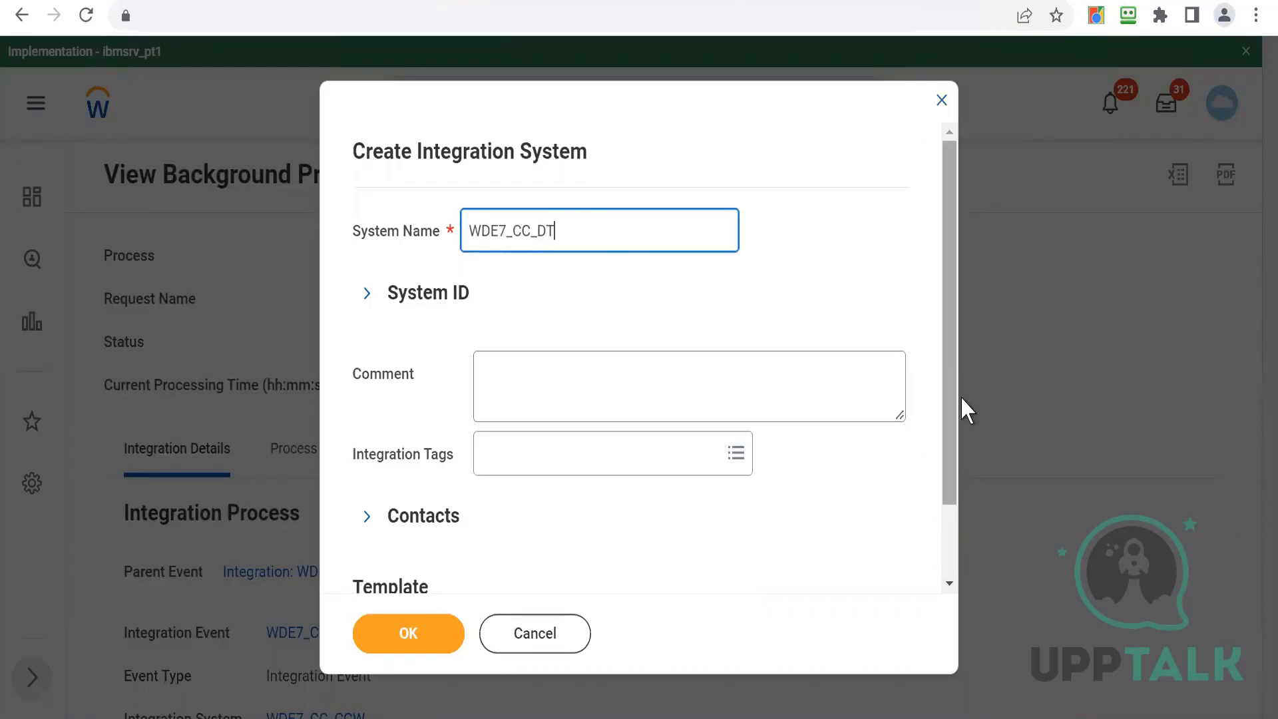
scroll(950, 559, "down", 2)
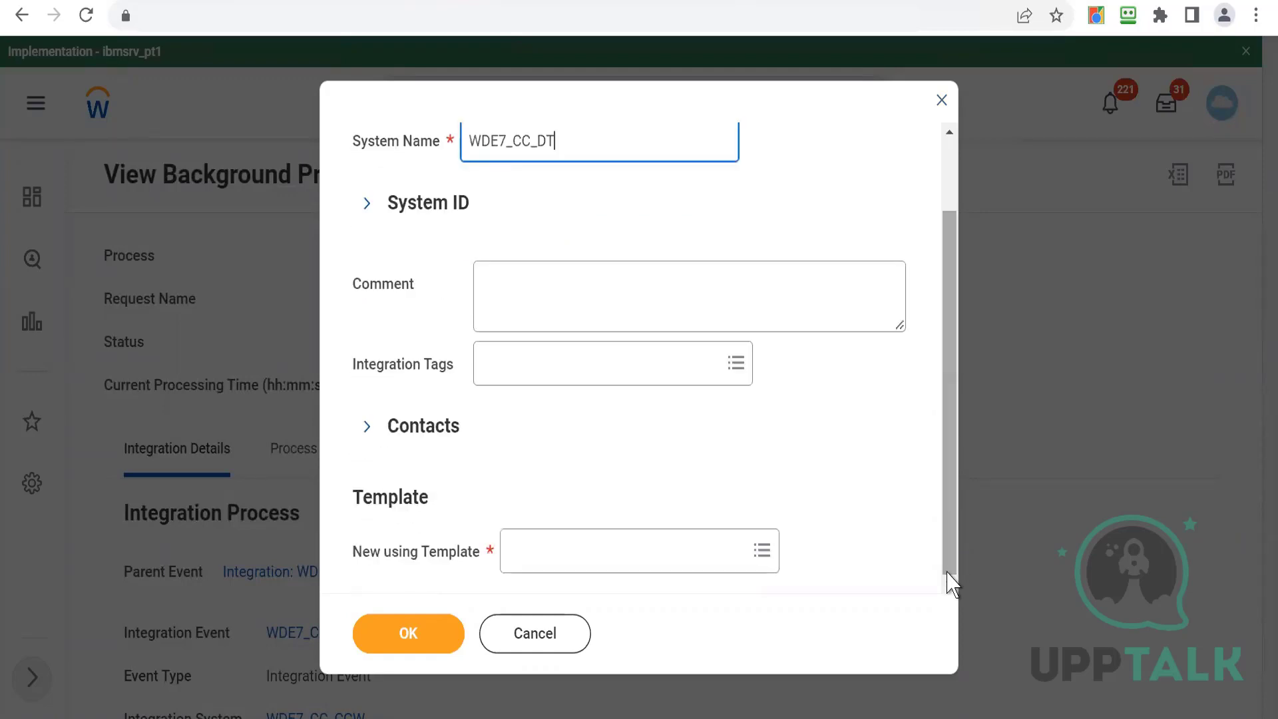
left_click(556, 555)
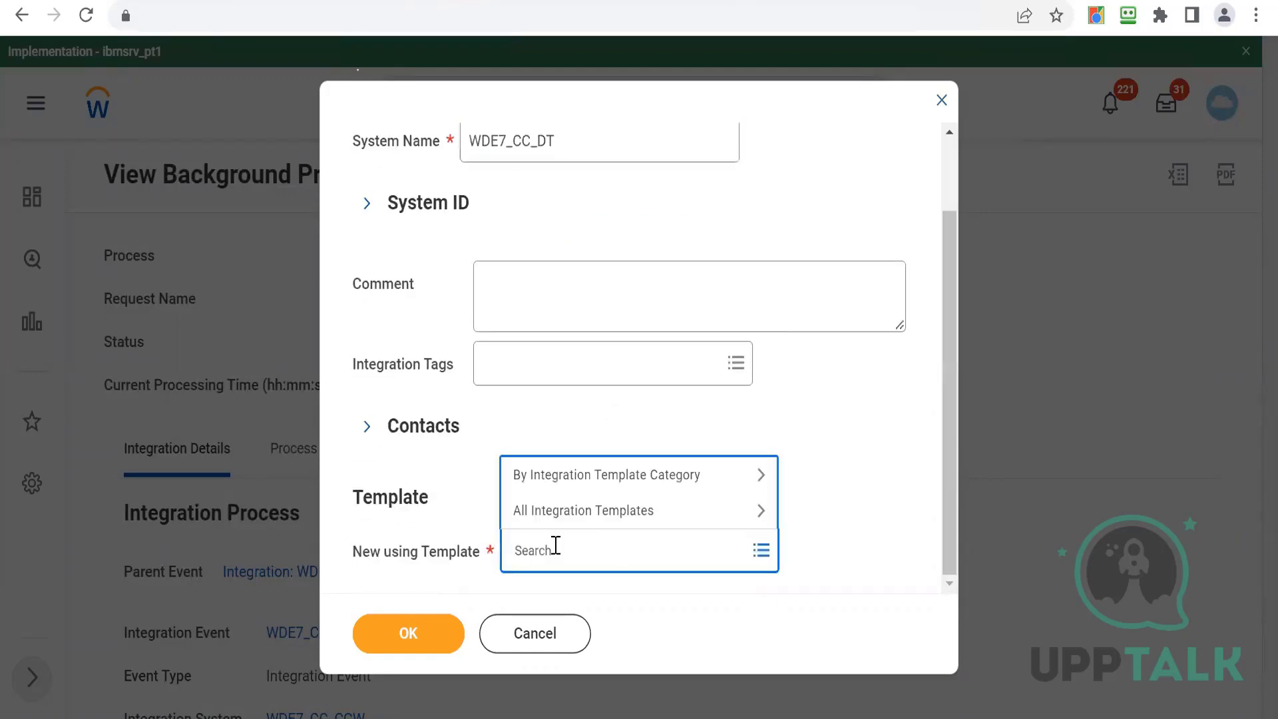
type("document tran")
key("Return")
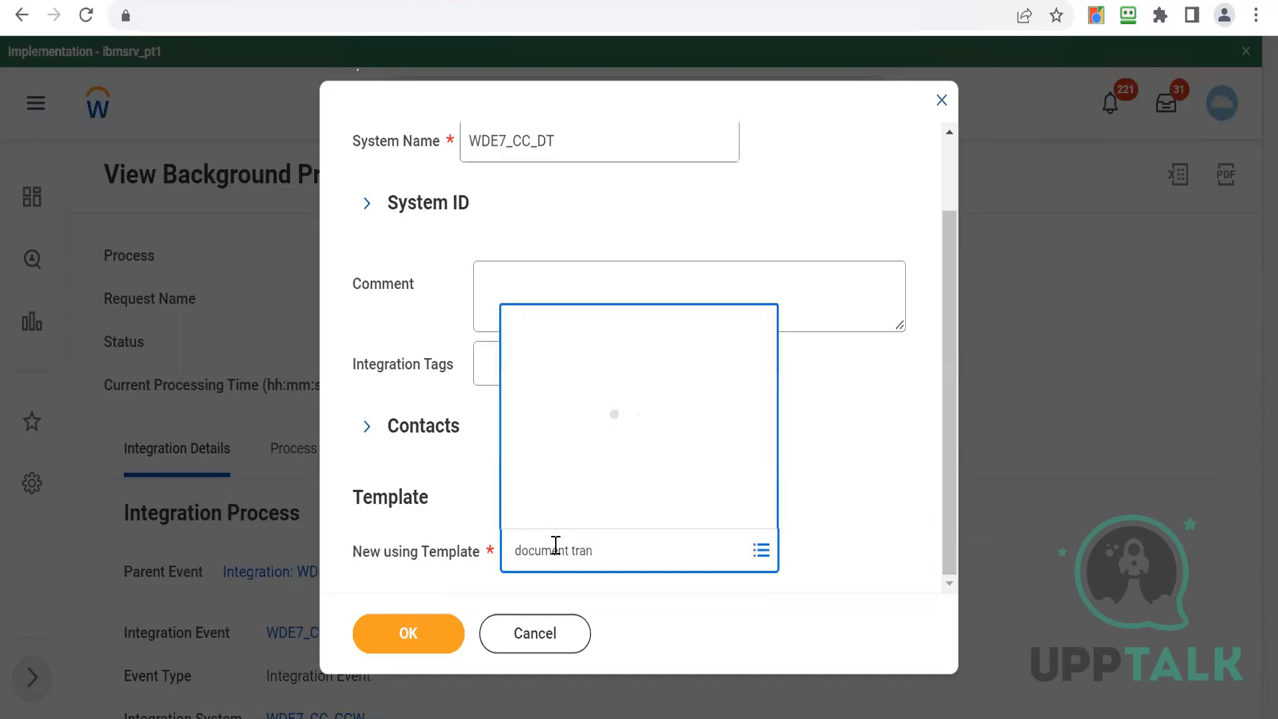
left_click(420, 631)
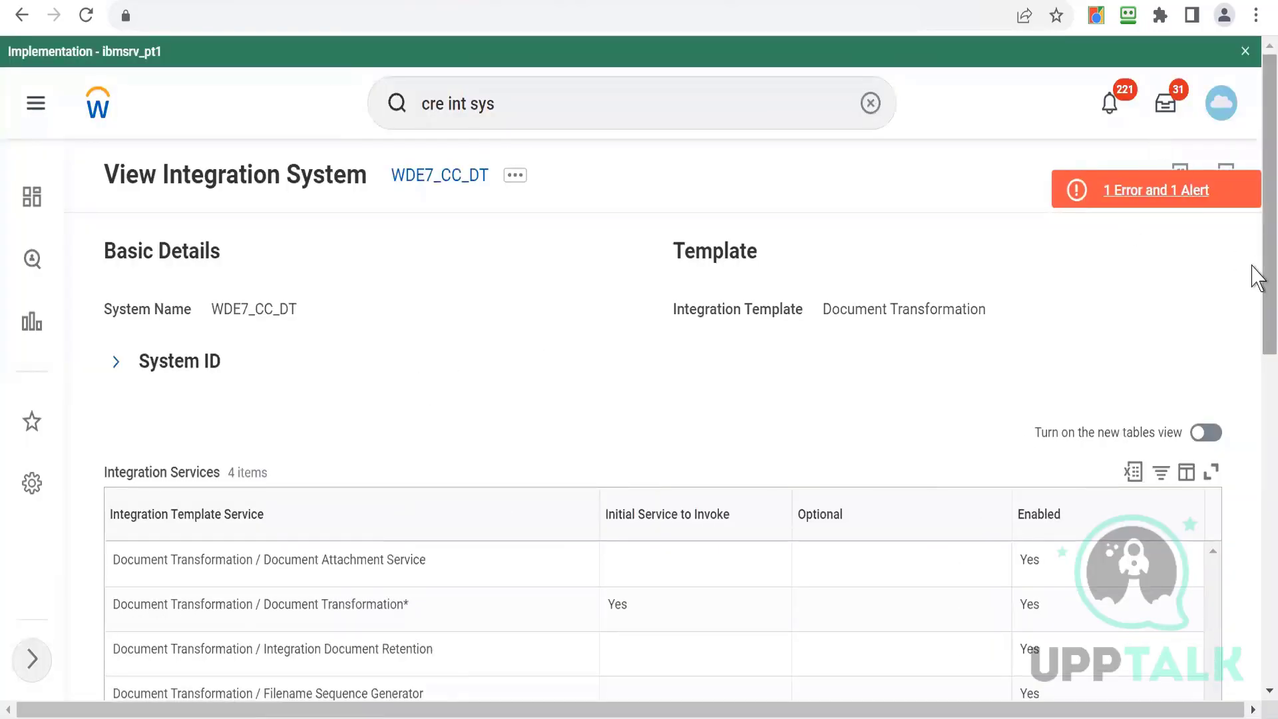
- Review the new integration system's services, actions and its error and alert messages
left_click_drag(1256, 273, 1256, 399)
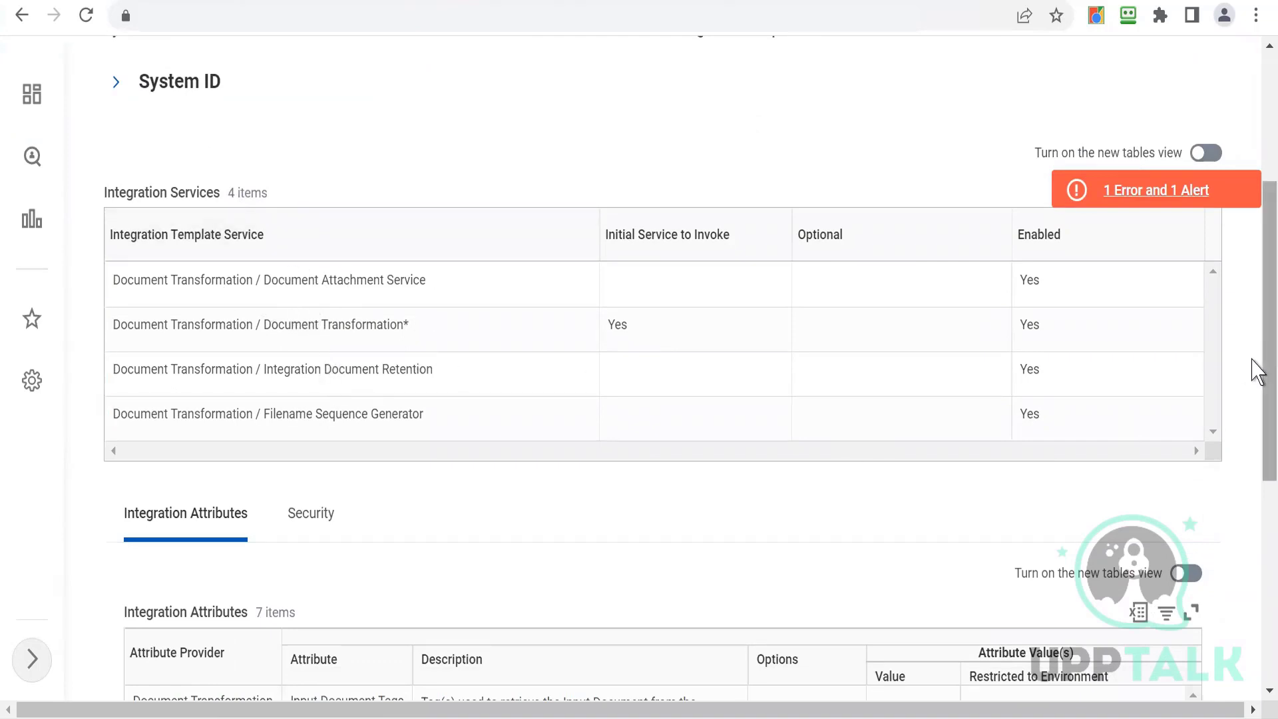
scroll(1255, 266, "up", 5)
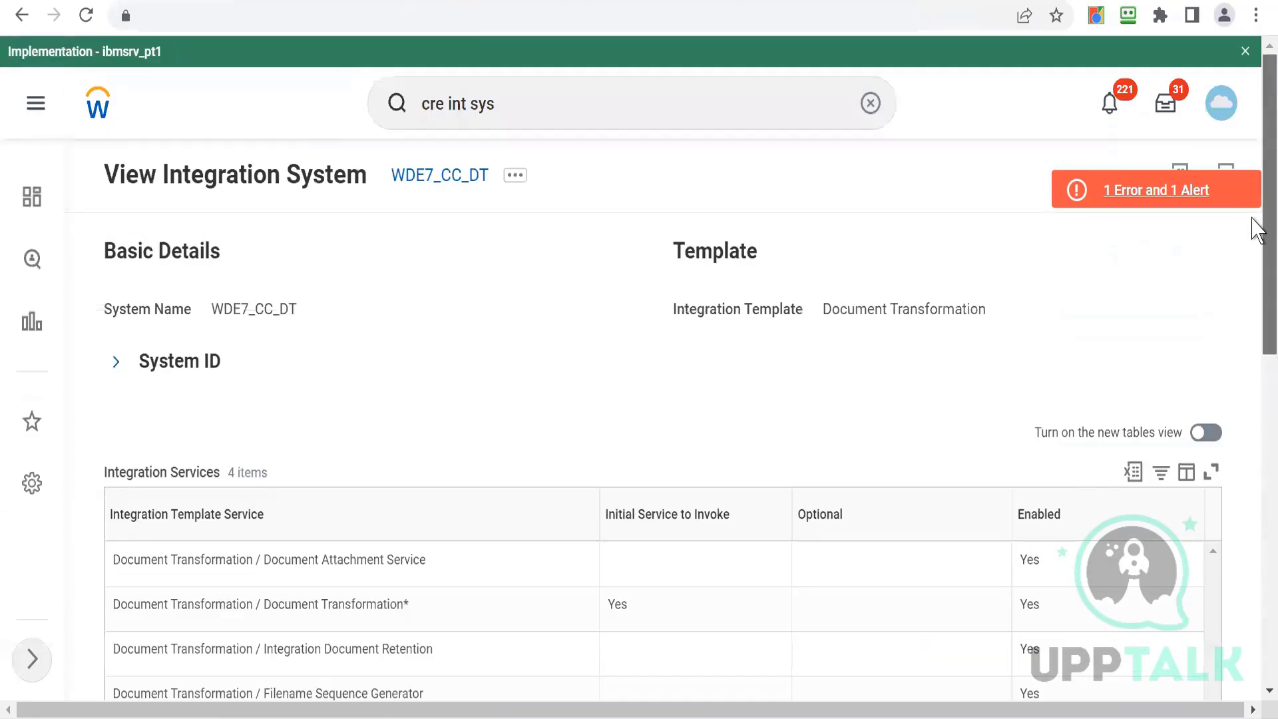
left_click(513, 186)
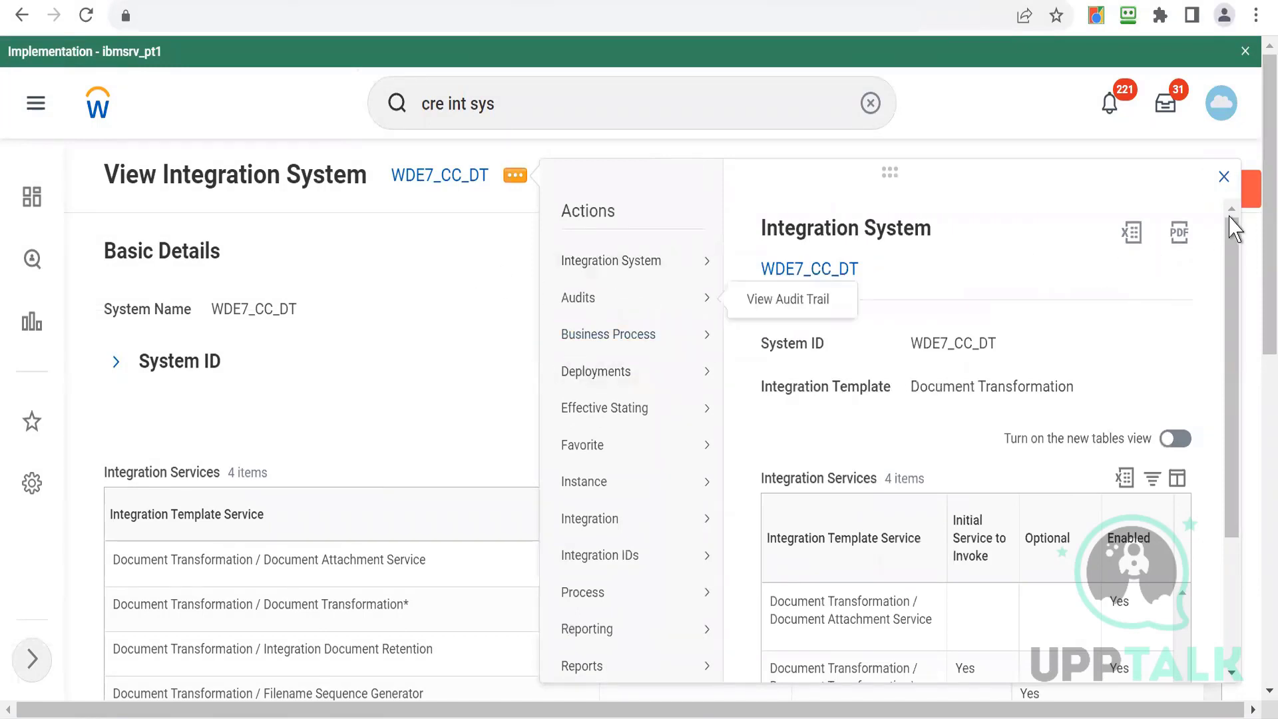
left_click(1223, 176)
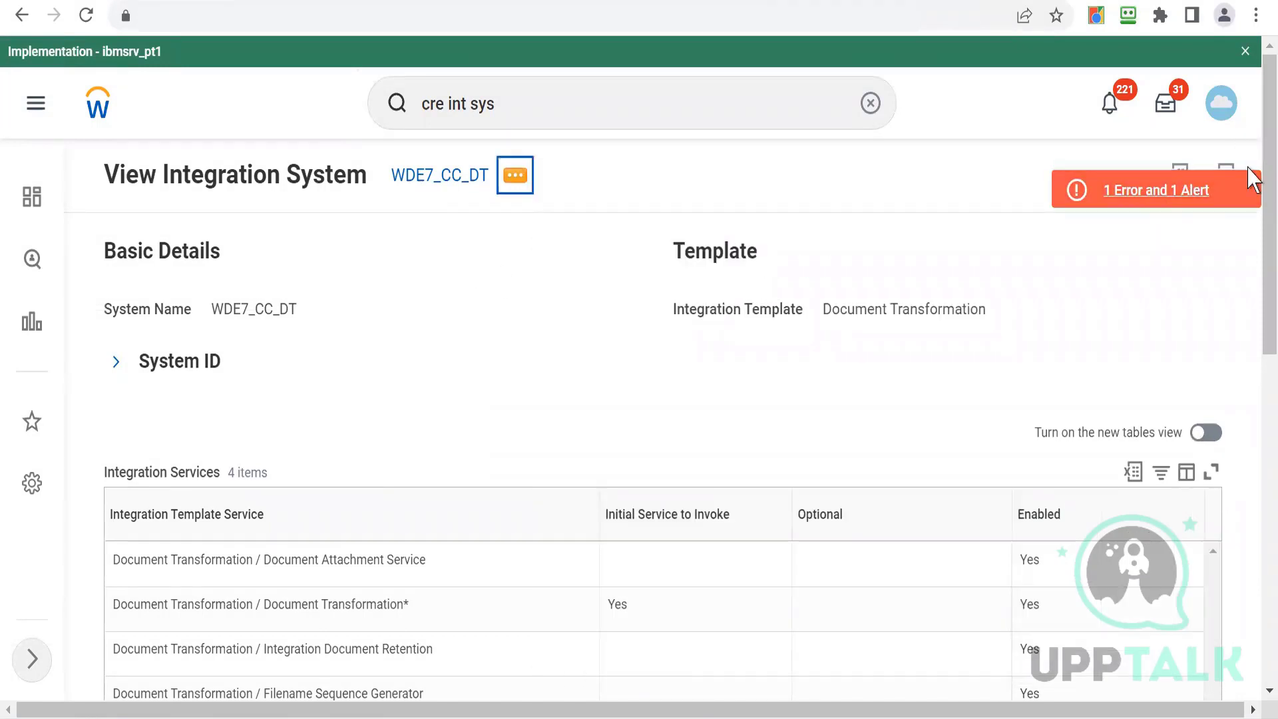
left_click(1245, 191)
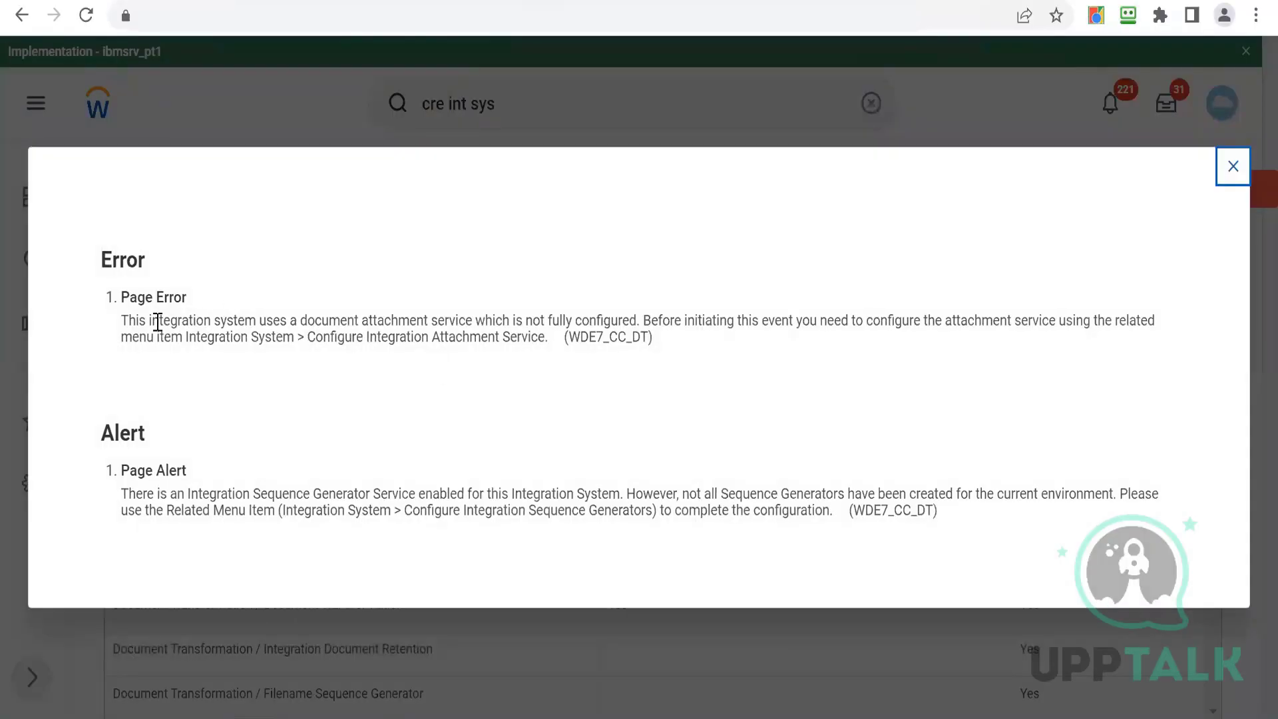
left_click_drag(150, 325, 837, 353)
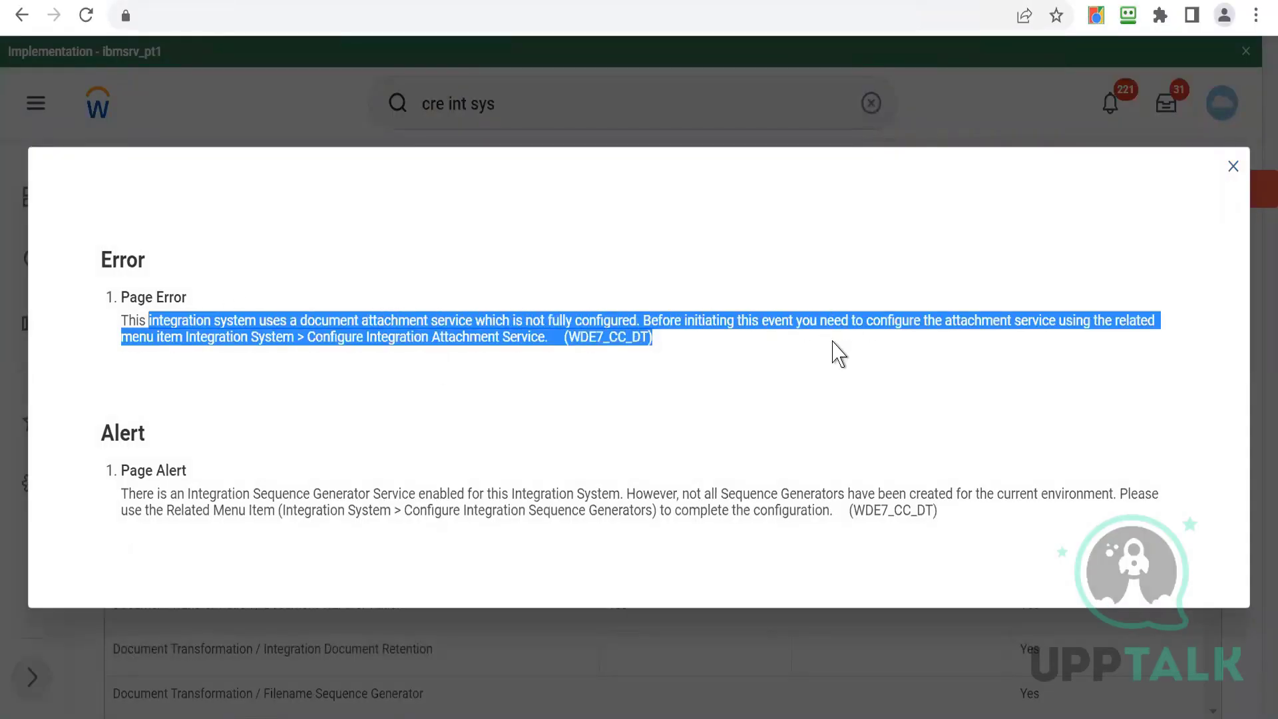
left_click(507, 436)
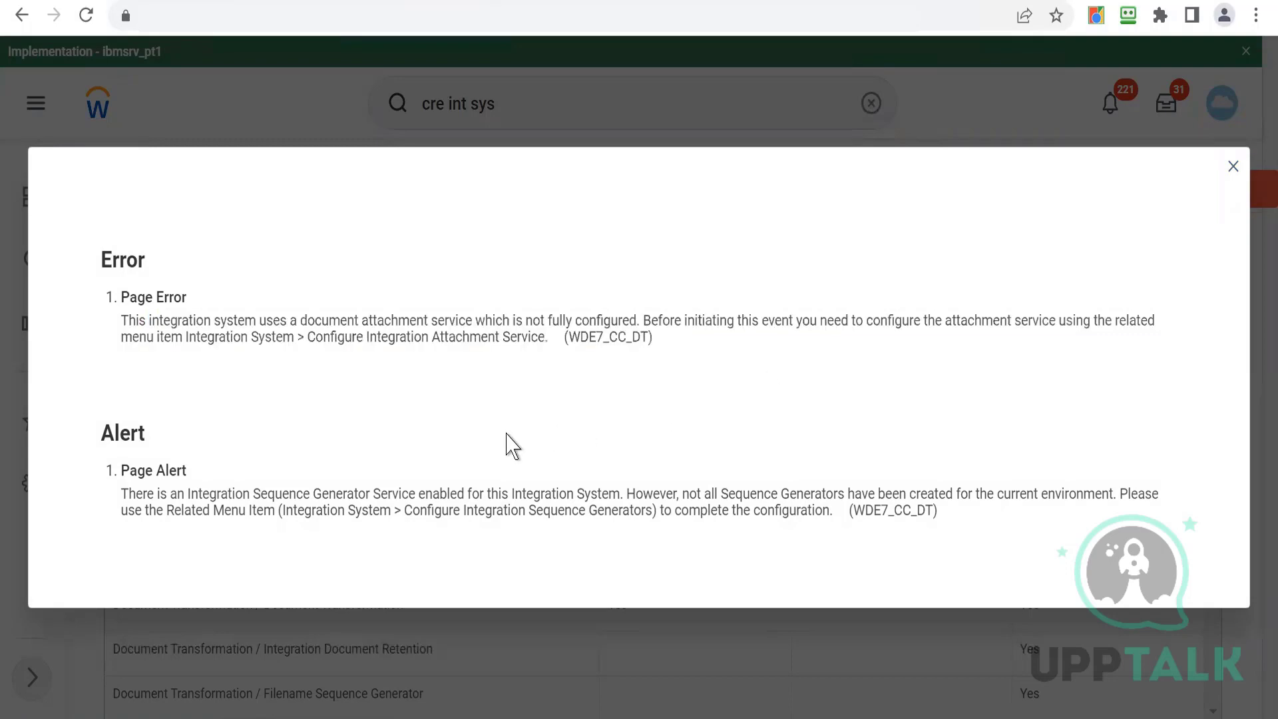
left_click(1233, 173)
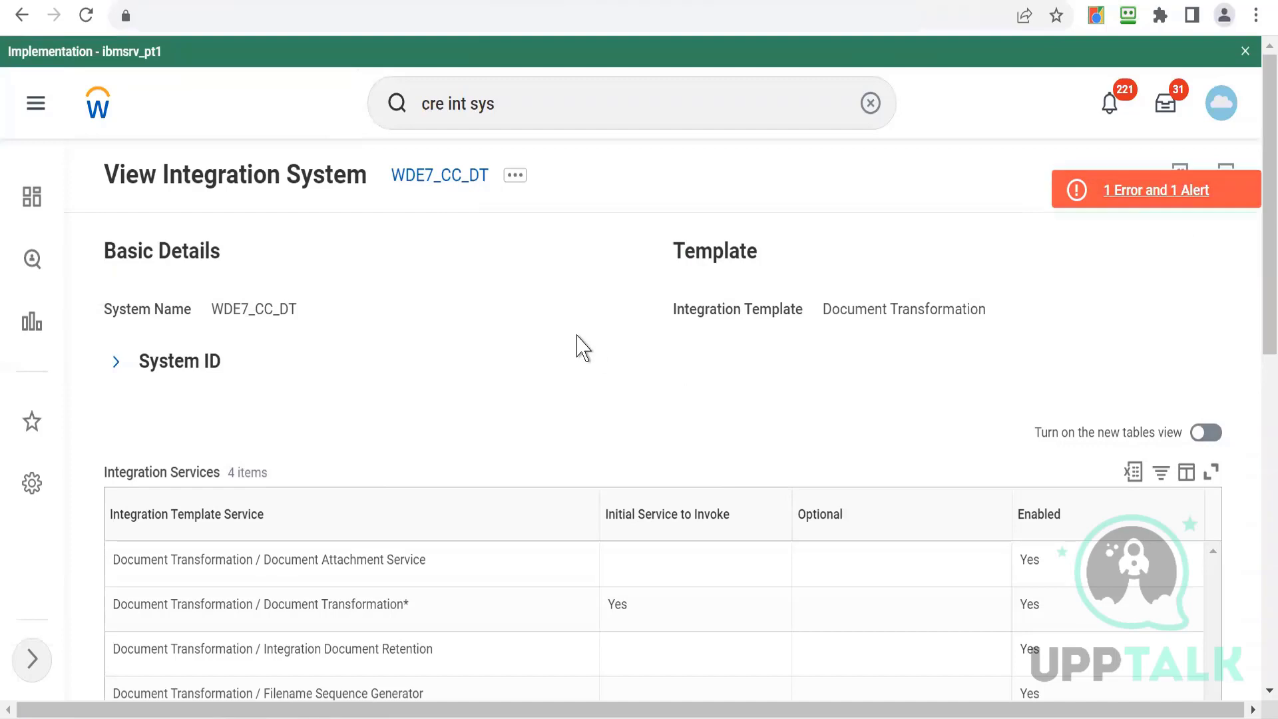
- Configure the integration attachment service of WDE7_CC_DT with the Sample.xsl attachment
left_click(511, 178)
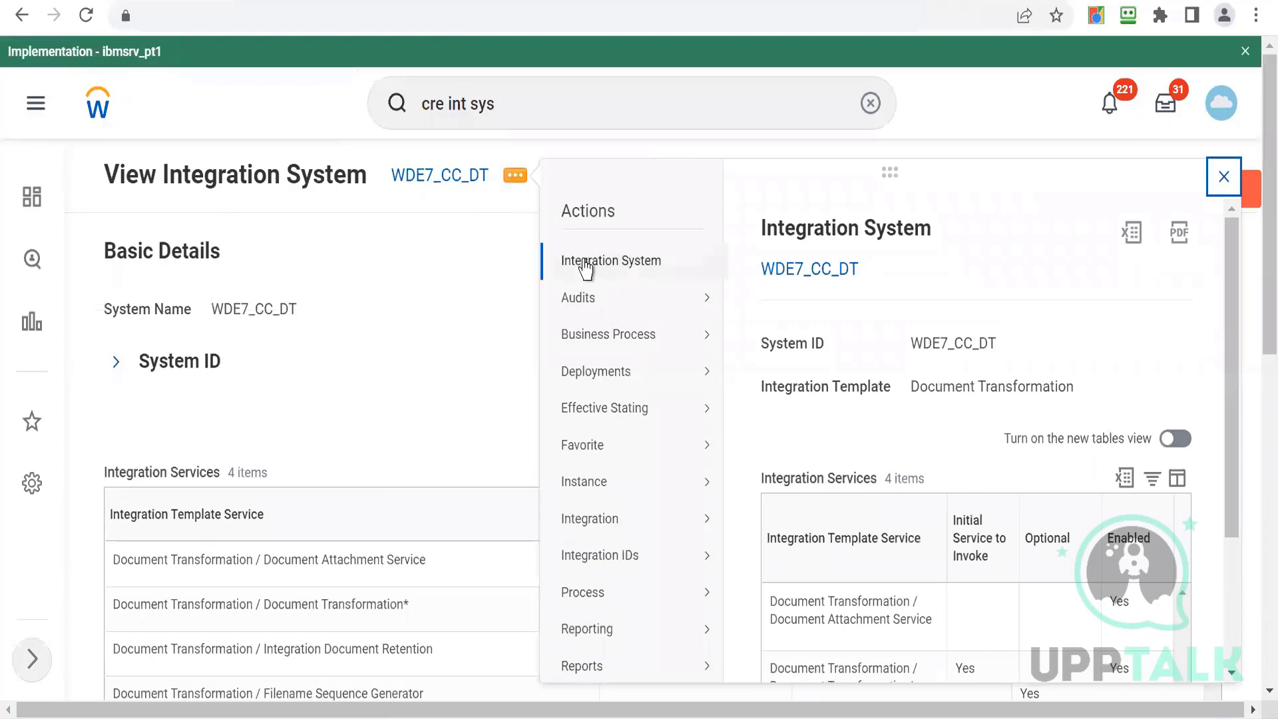
mouse_move(584, 263)
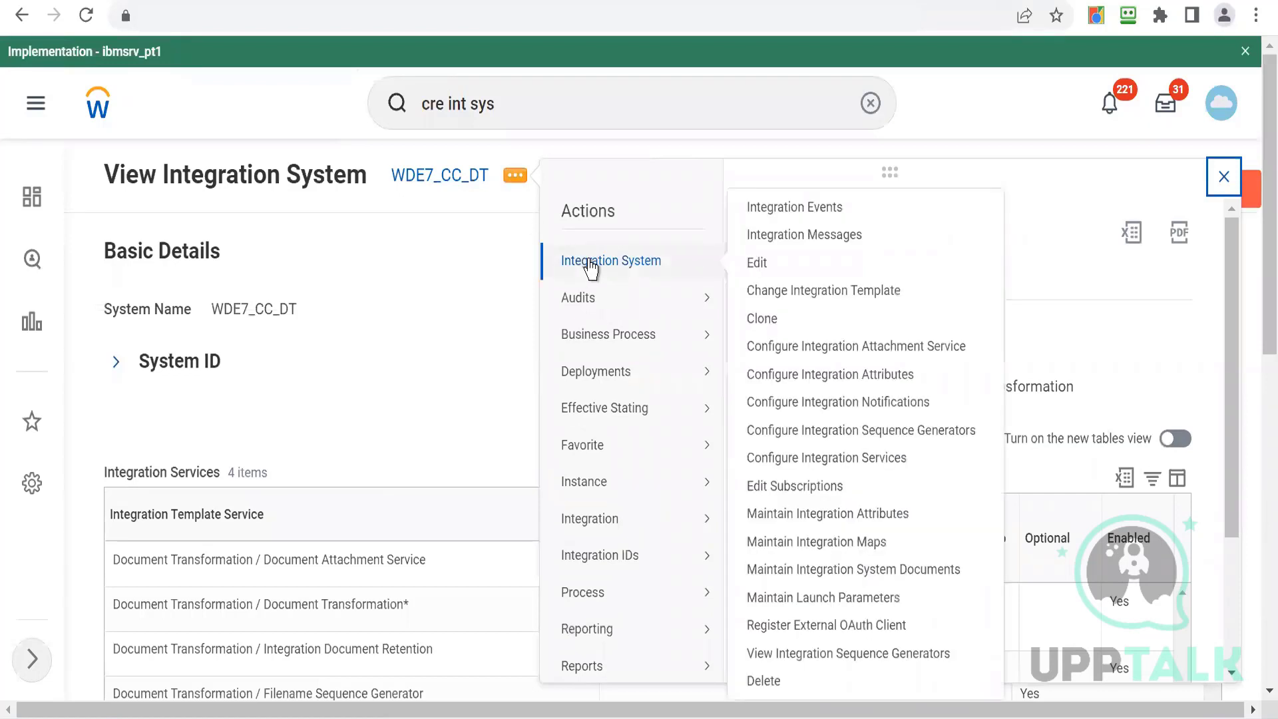
left_click(792, 347)
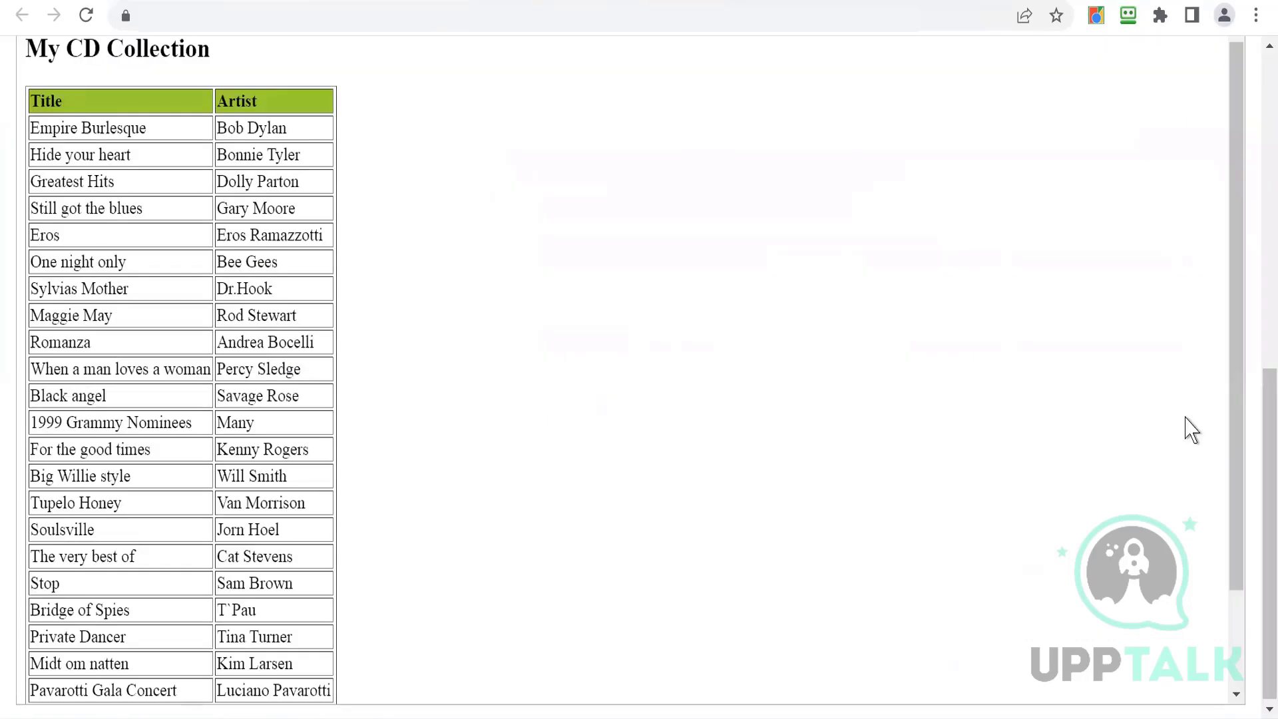
left_click_drag(1257, 483, 1252, 139)
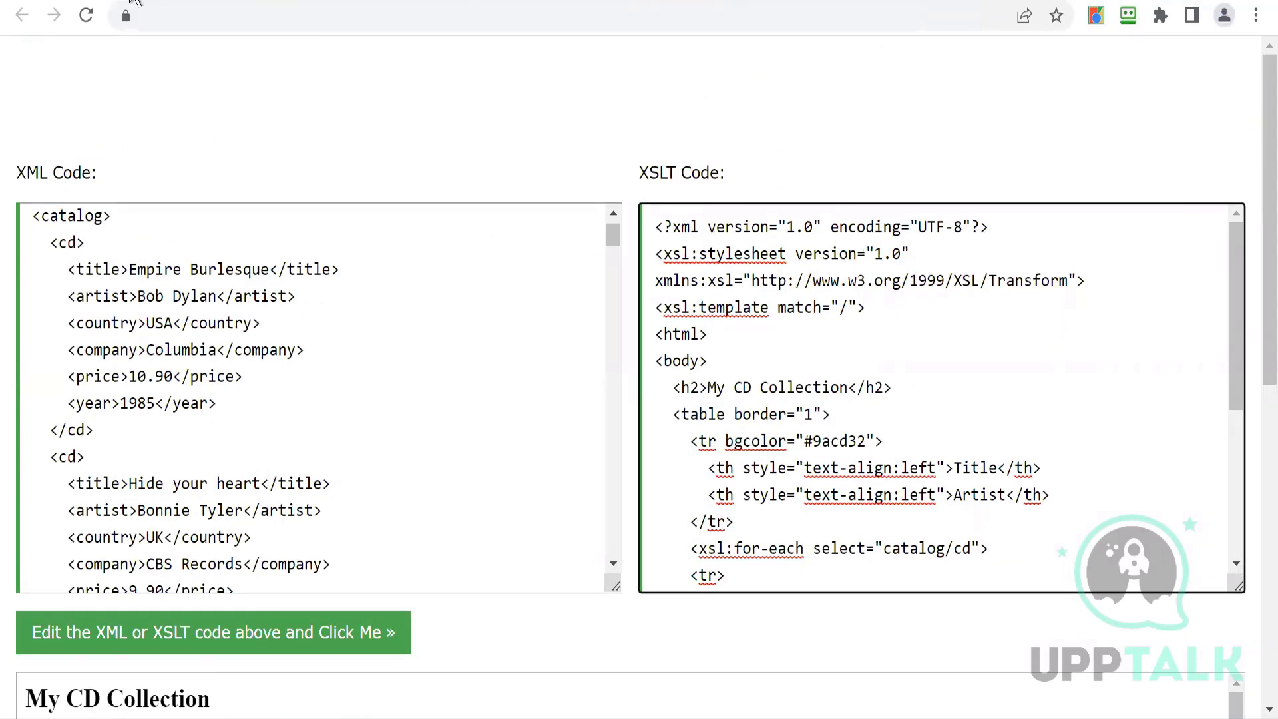
left_click(132, 2)
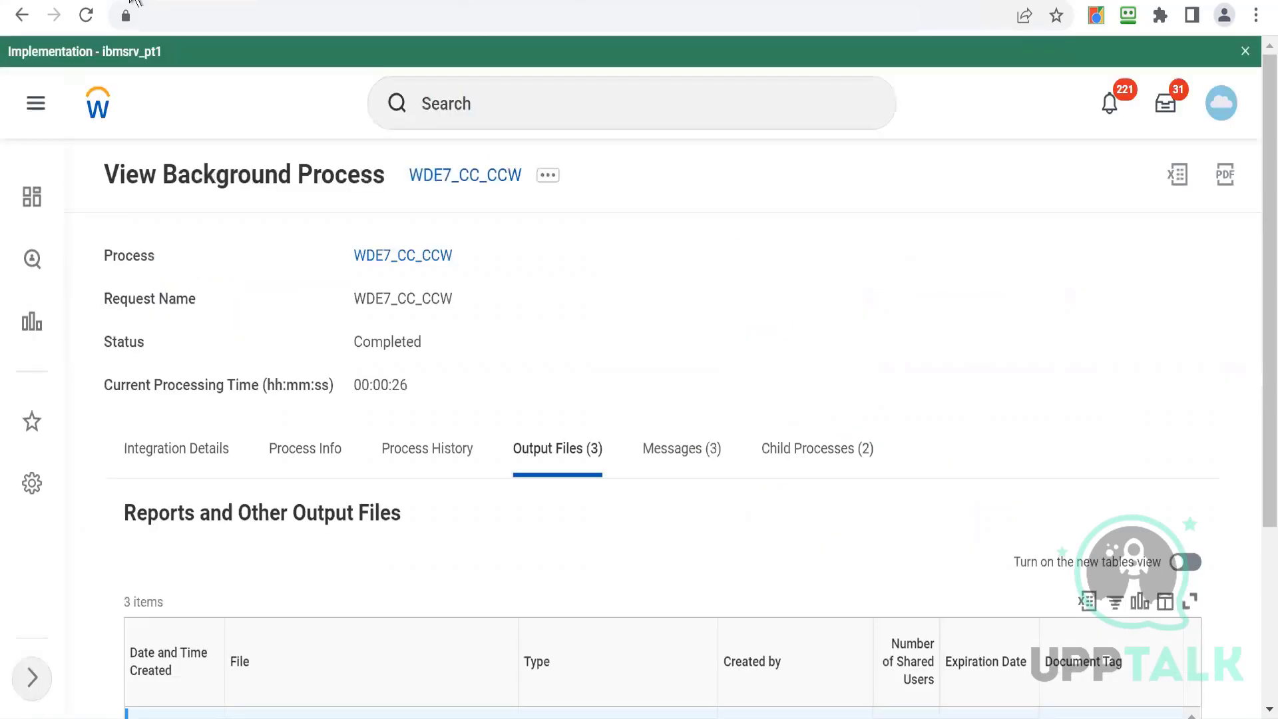
left_click(312, 1)
left_click(621, 363)
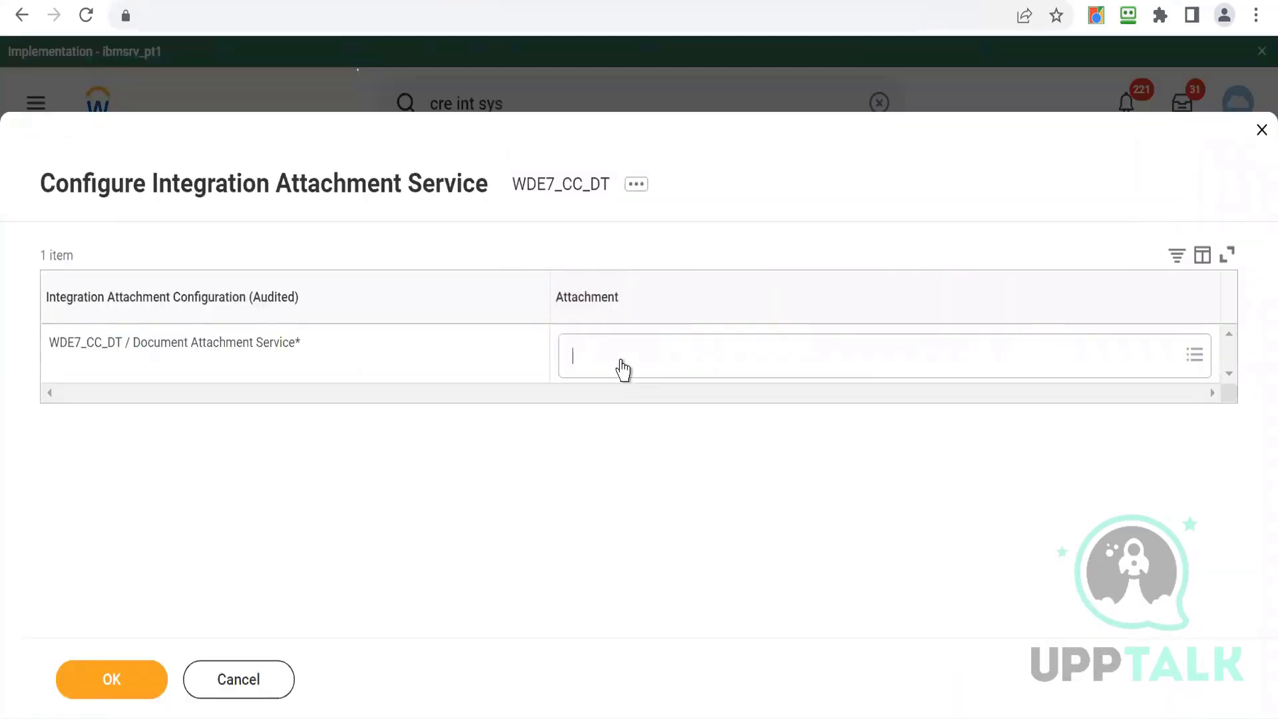
type("sample")
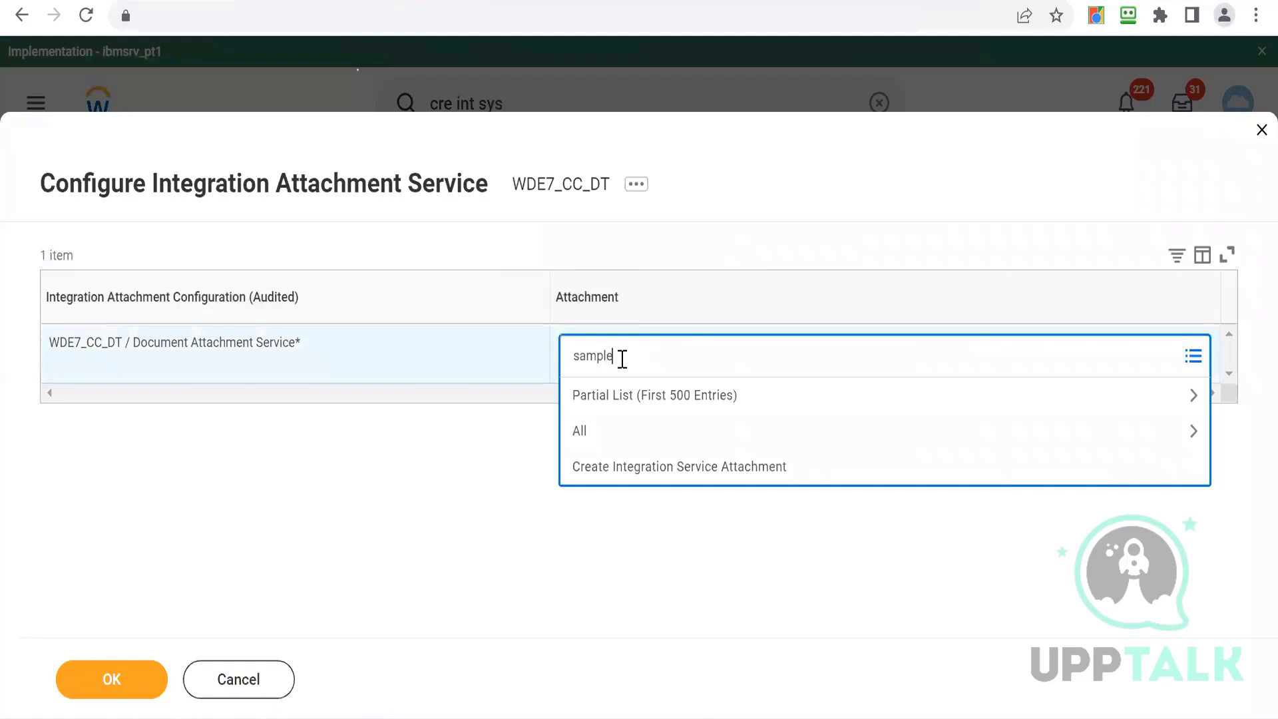
key("Return")
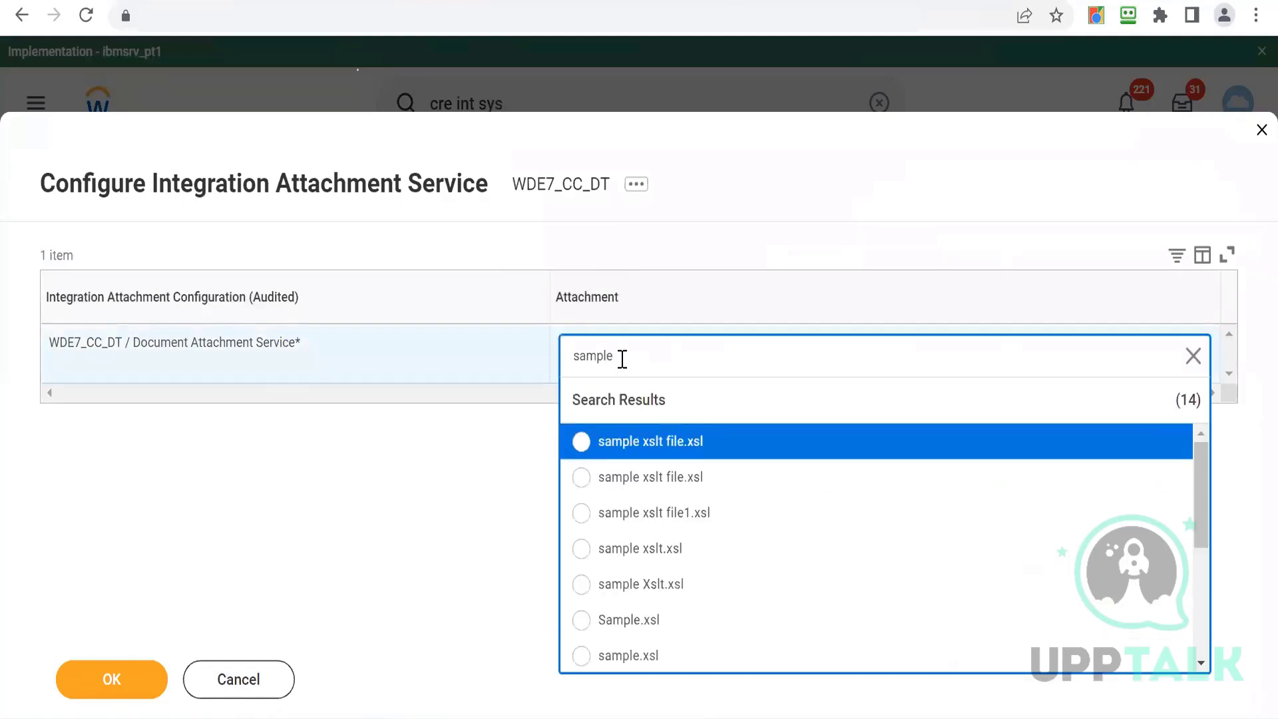
left_click(487, 580)
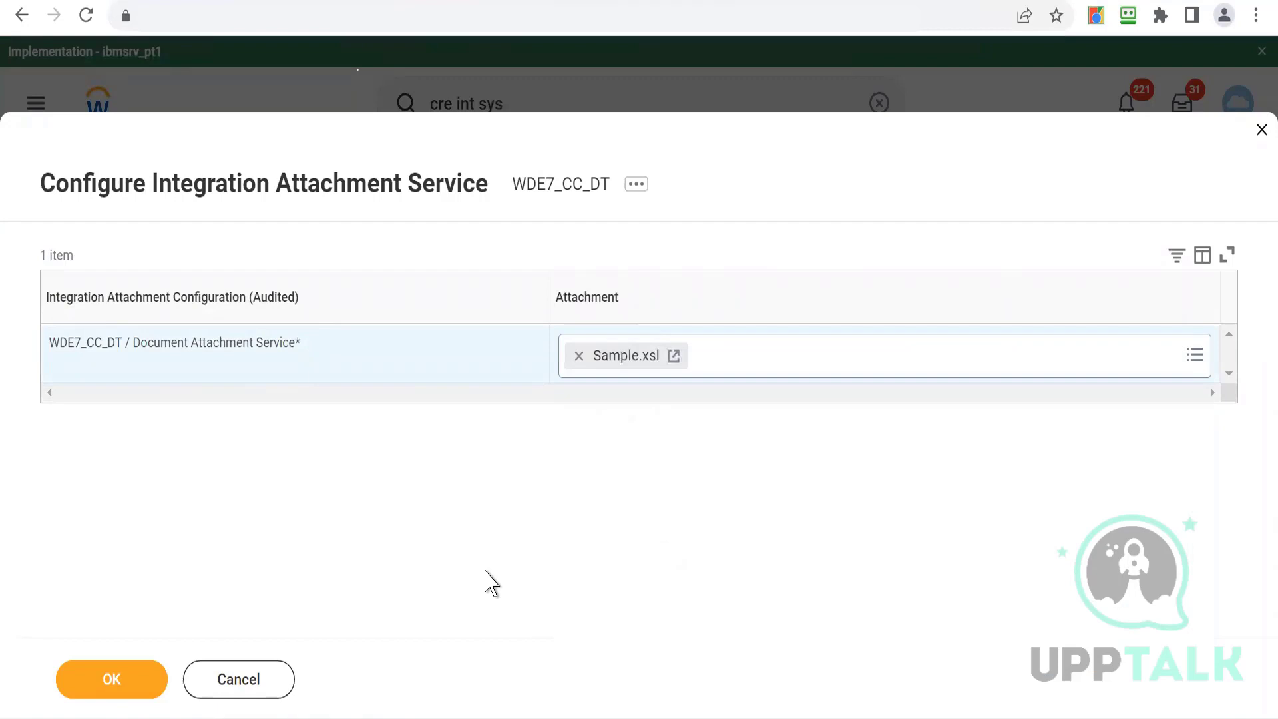
left_click(111, 680)
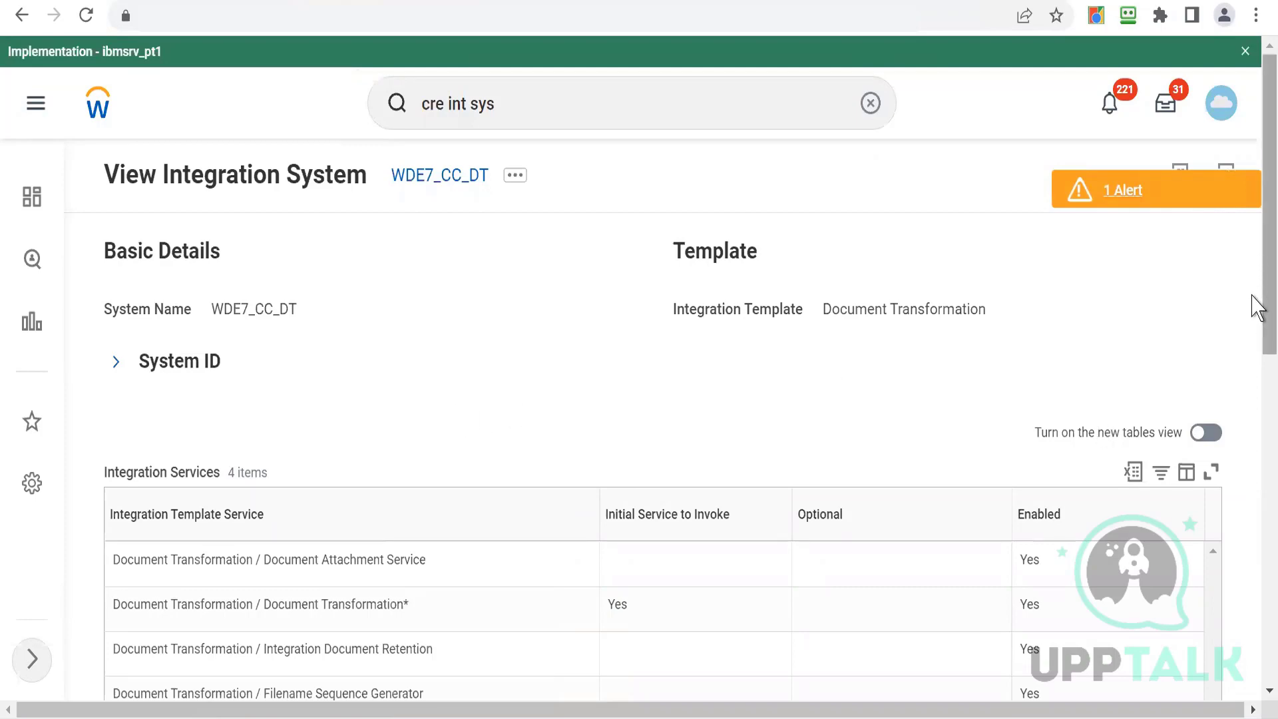
- Open the integration attributes of WDE7_CC_DT and set its Input Document Tags value to Output document
mouse_move(1258, 313)
left_mouse_down()
mouse_move(1257, 658)
mouse_move(1255, 293)
left_mouse_up()
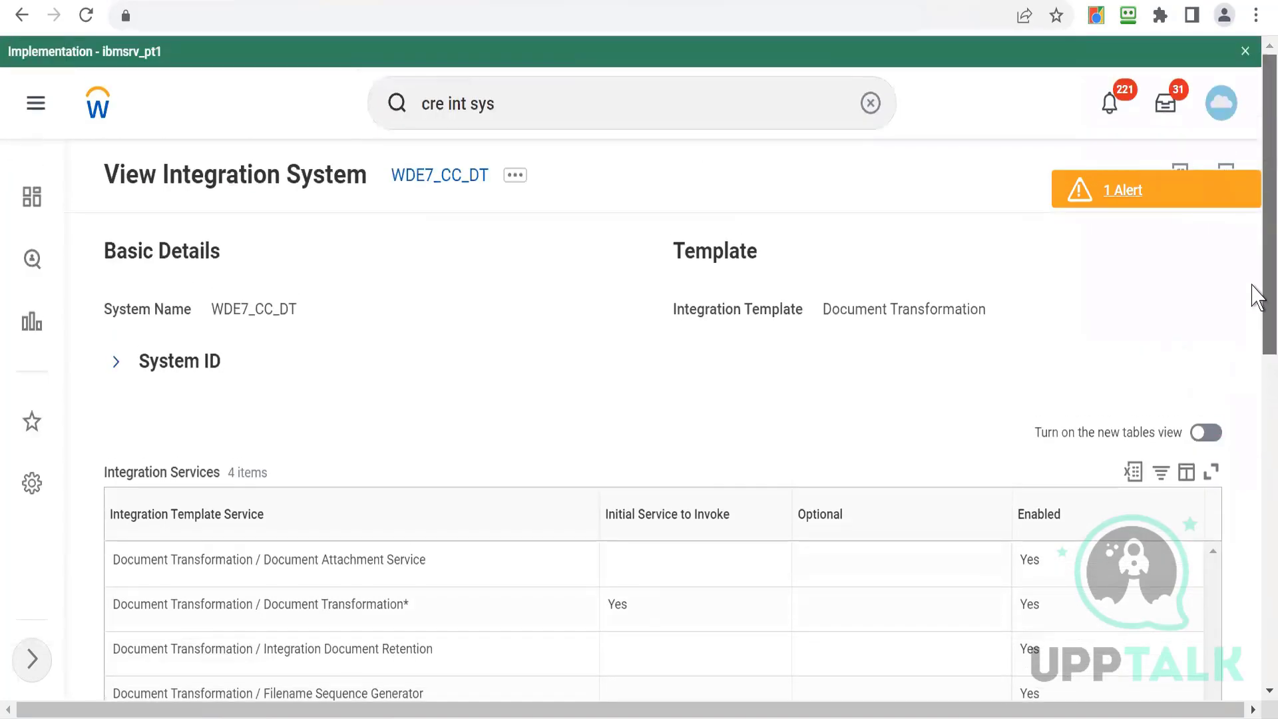
left_click(518, 180)
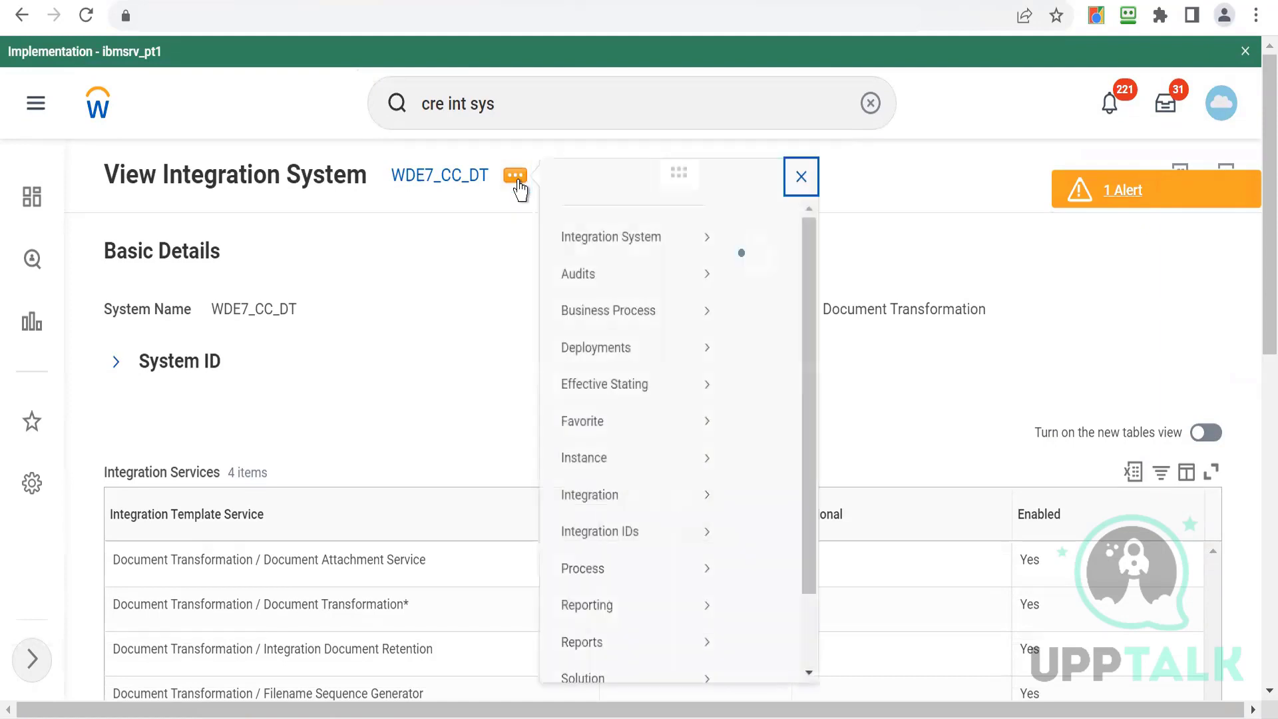
mouse_move(608, 269)
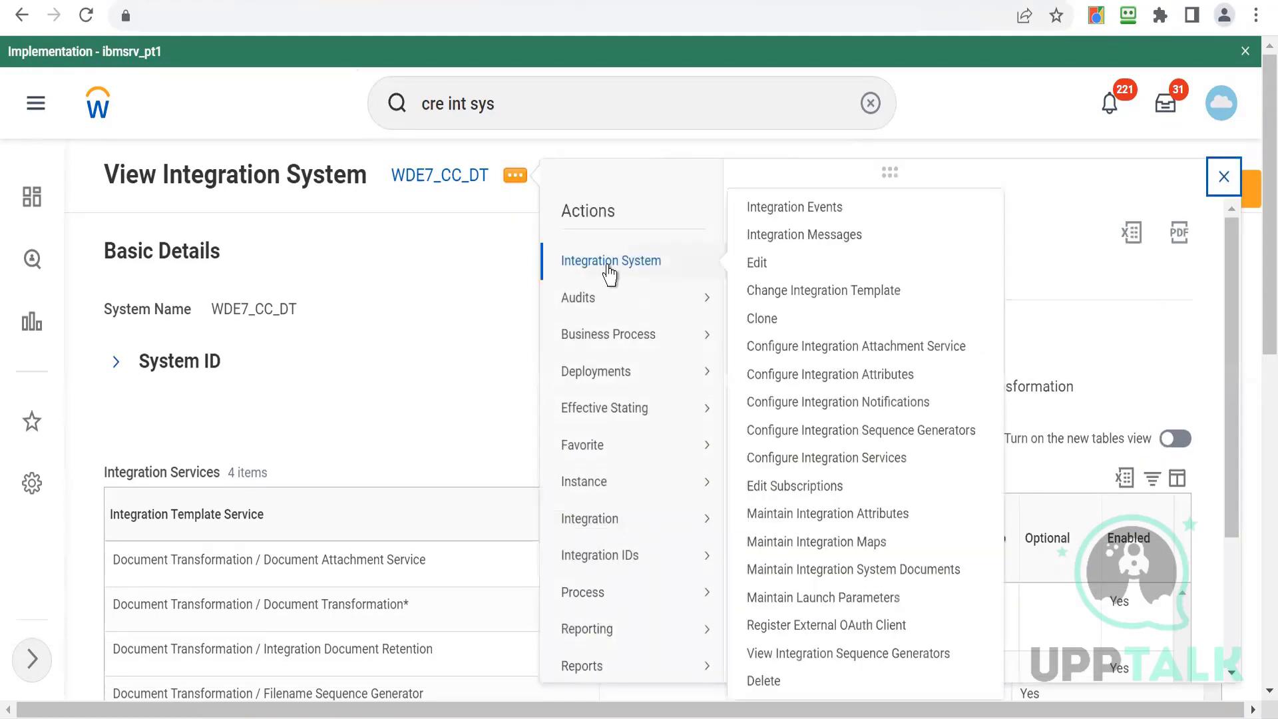
left_click(804, 385)
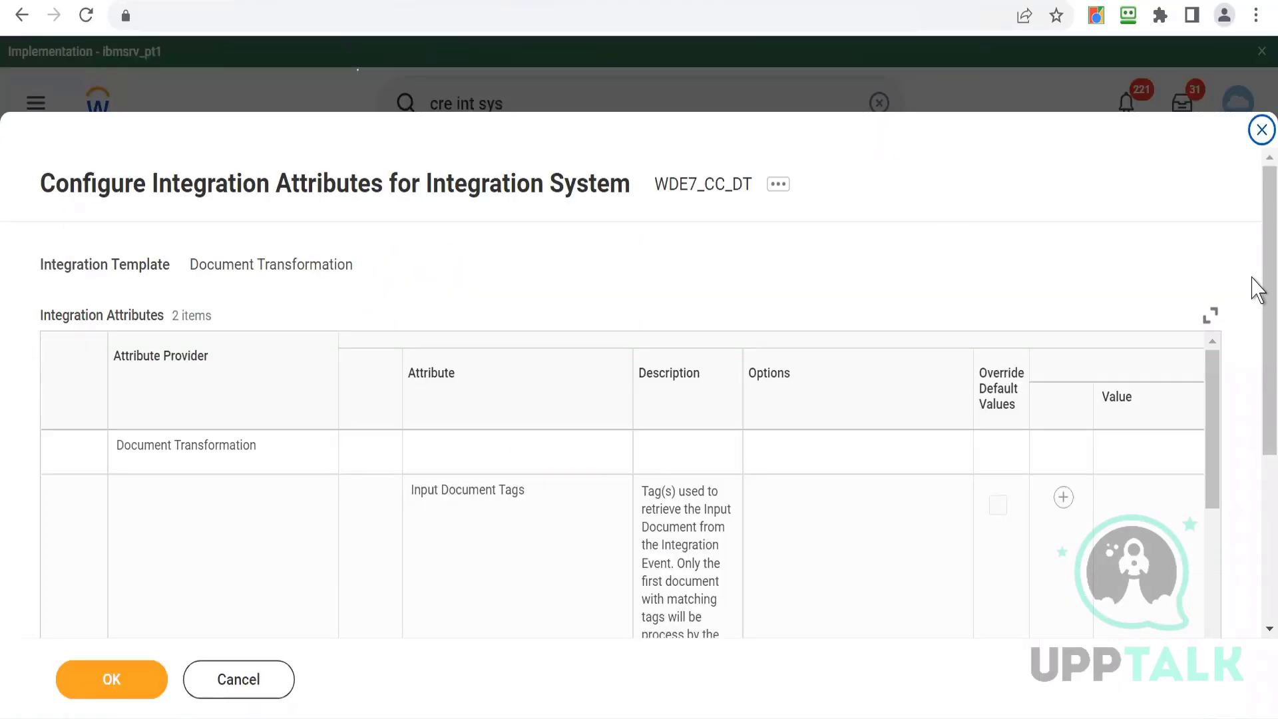
left_click_drag(1252, 285, 1256, 453)
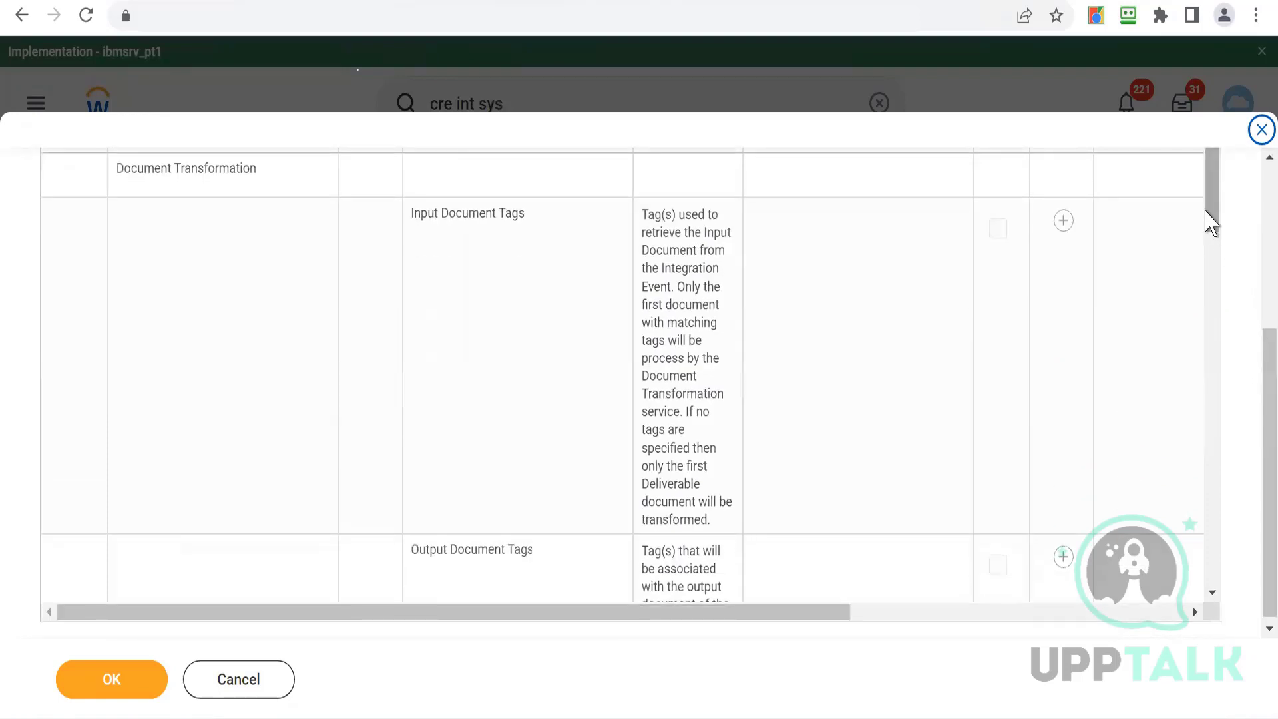
left_click(1062, 226)
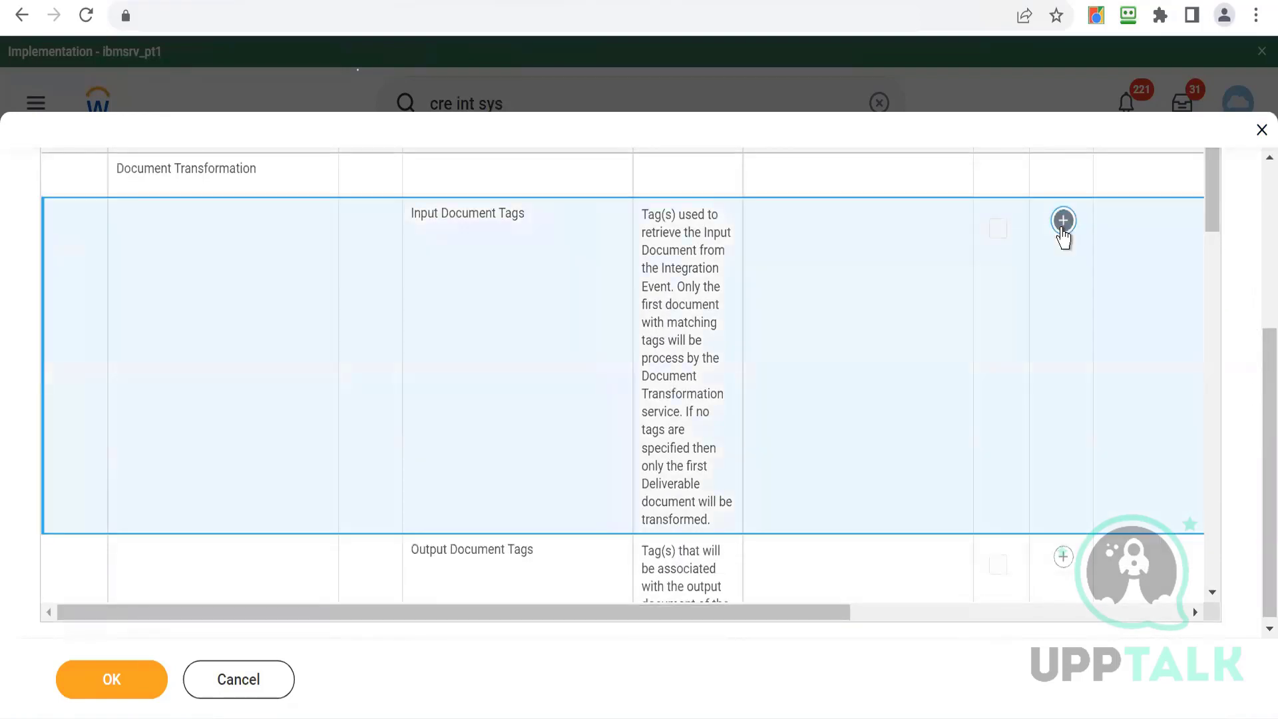
scroll(912, 615, "right", 1)
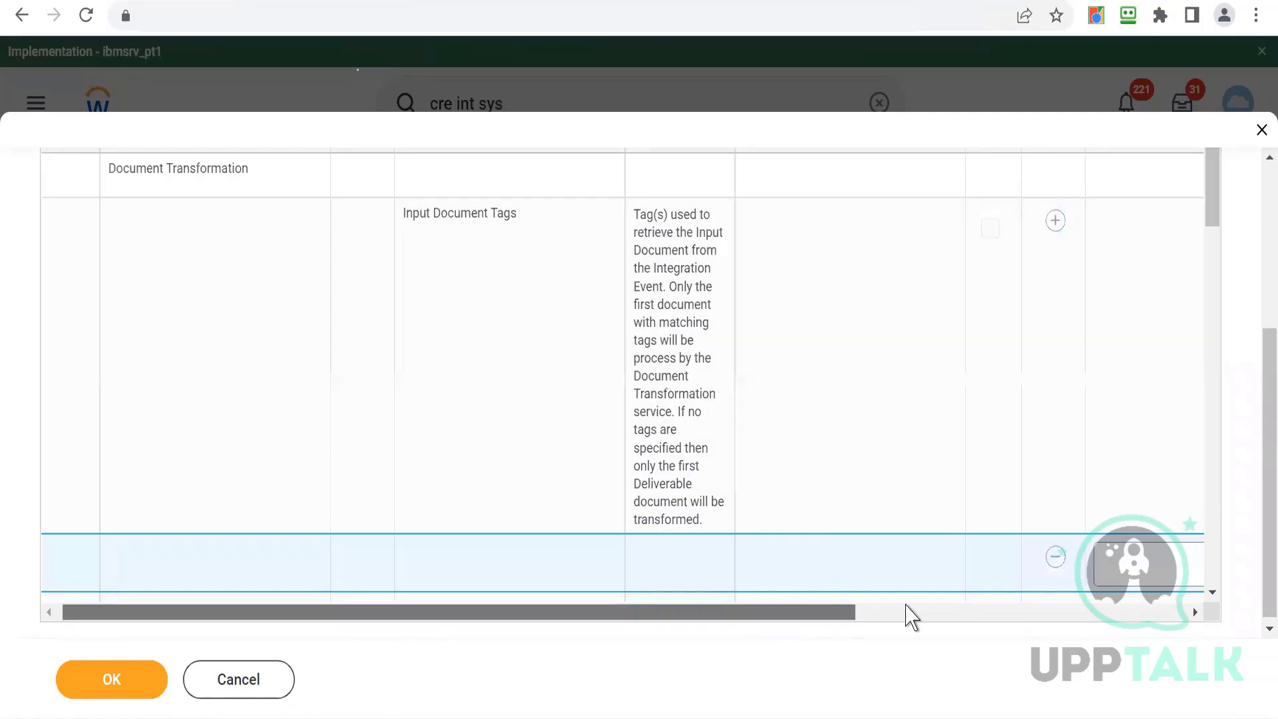
scroll(911, 616, "right", 3)
left_click(918, 567)
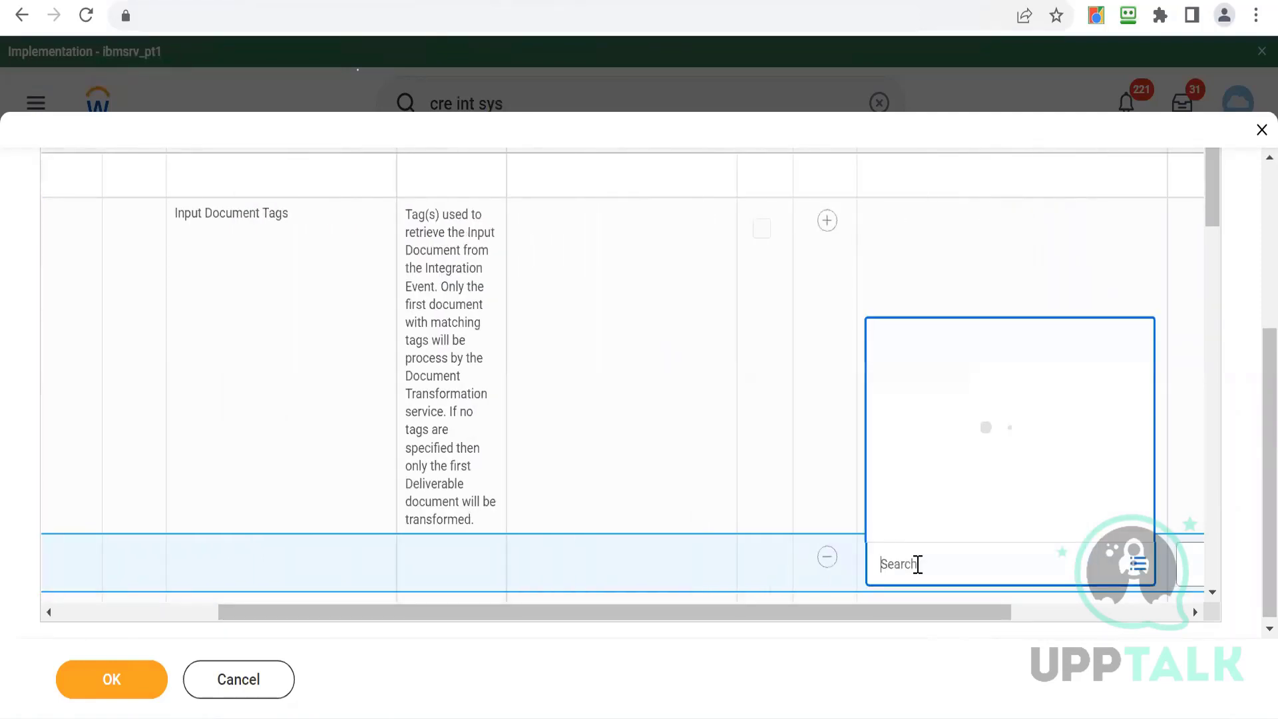
type("output")
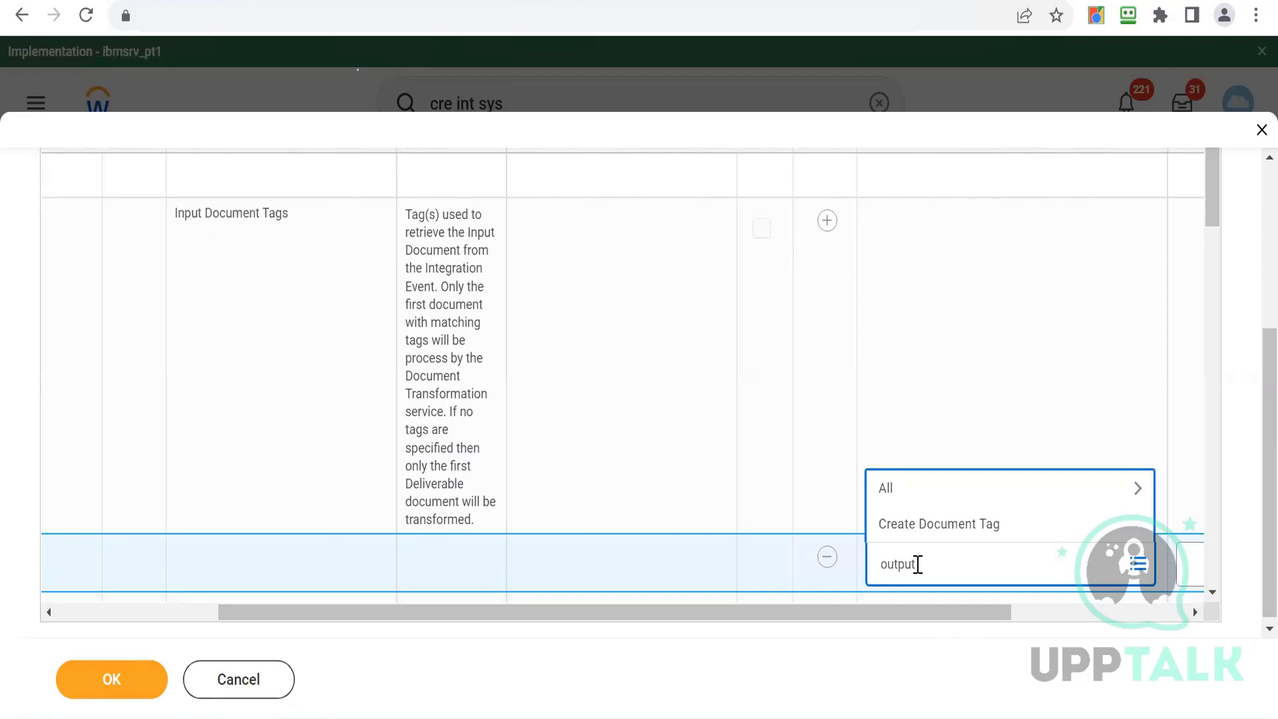
type(" docu")
key("Return")
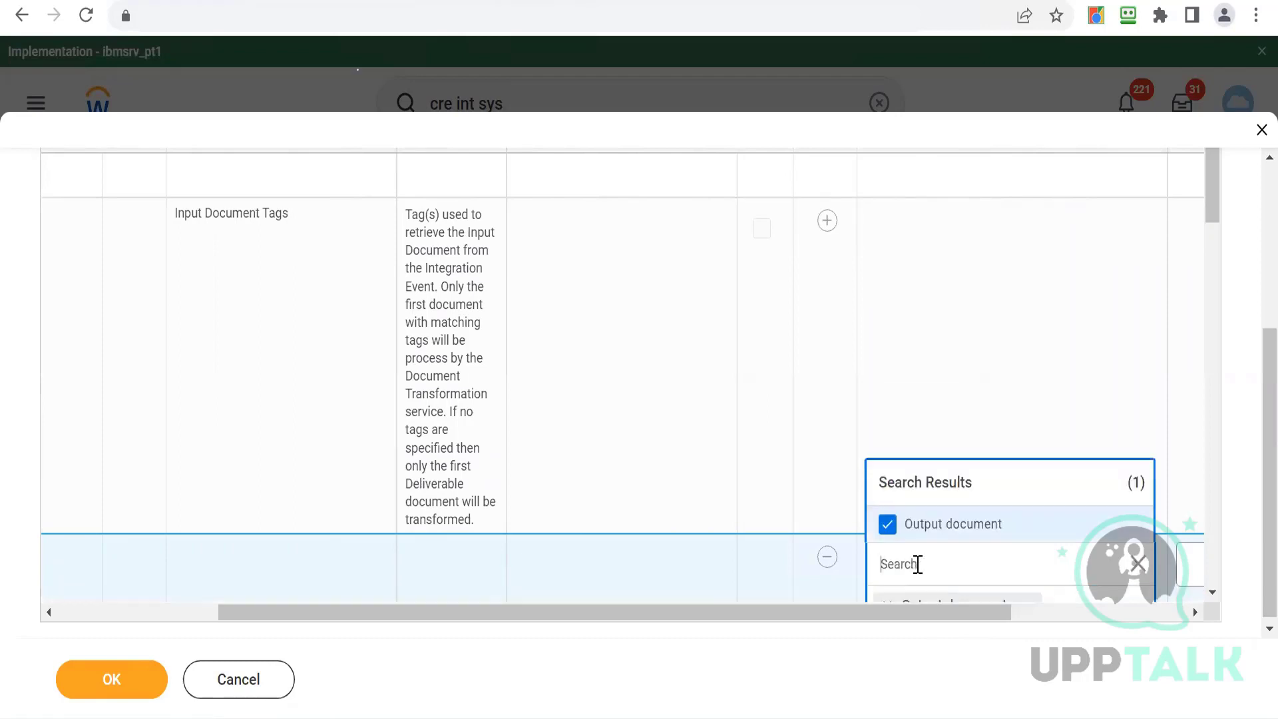
- Check the document tag of the core connector's output.xml by exporting it to Excel and opening the spreadsheet
left_click(972, 371)
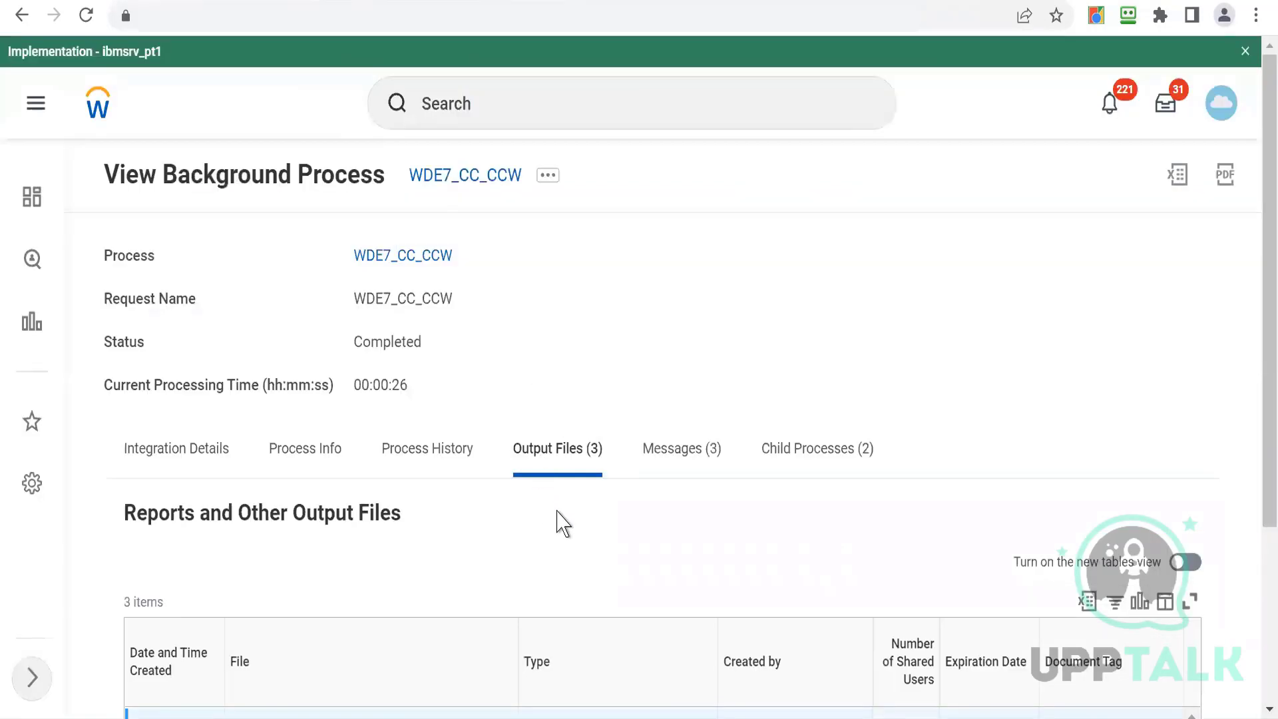
scroll(1257, 572, "down", 4)
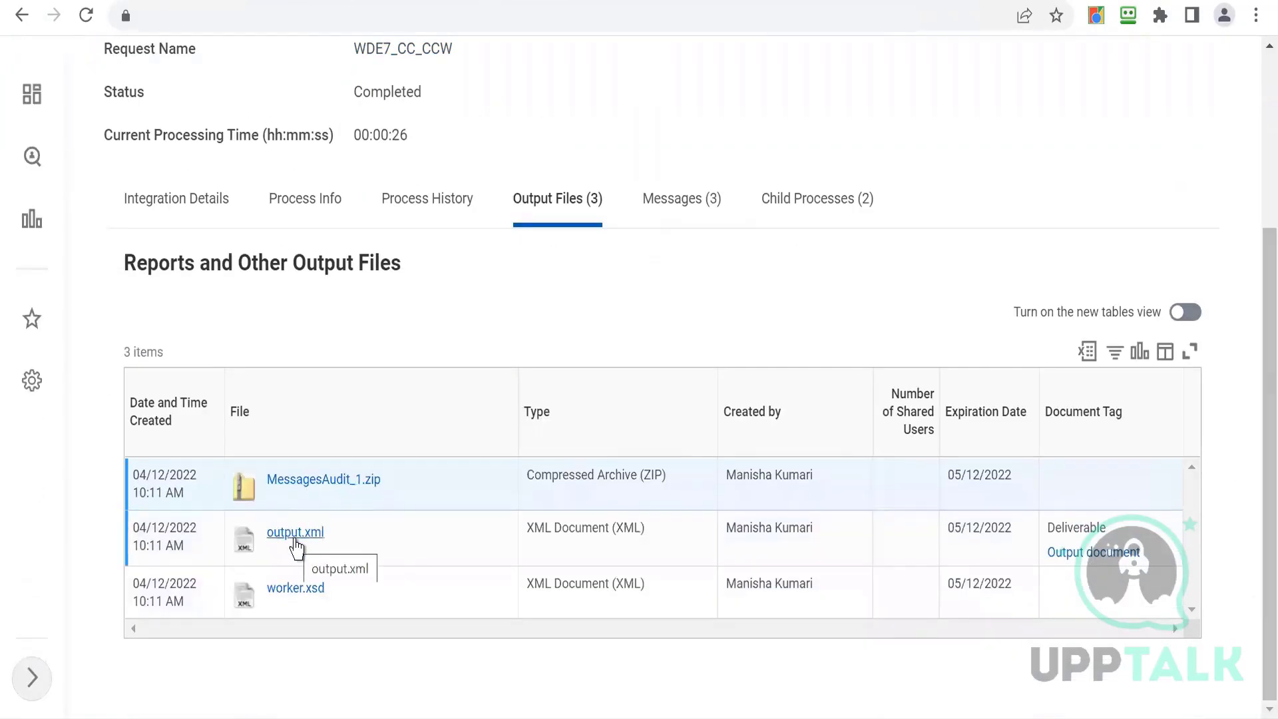
right_click(1080, 558)
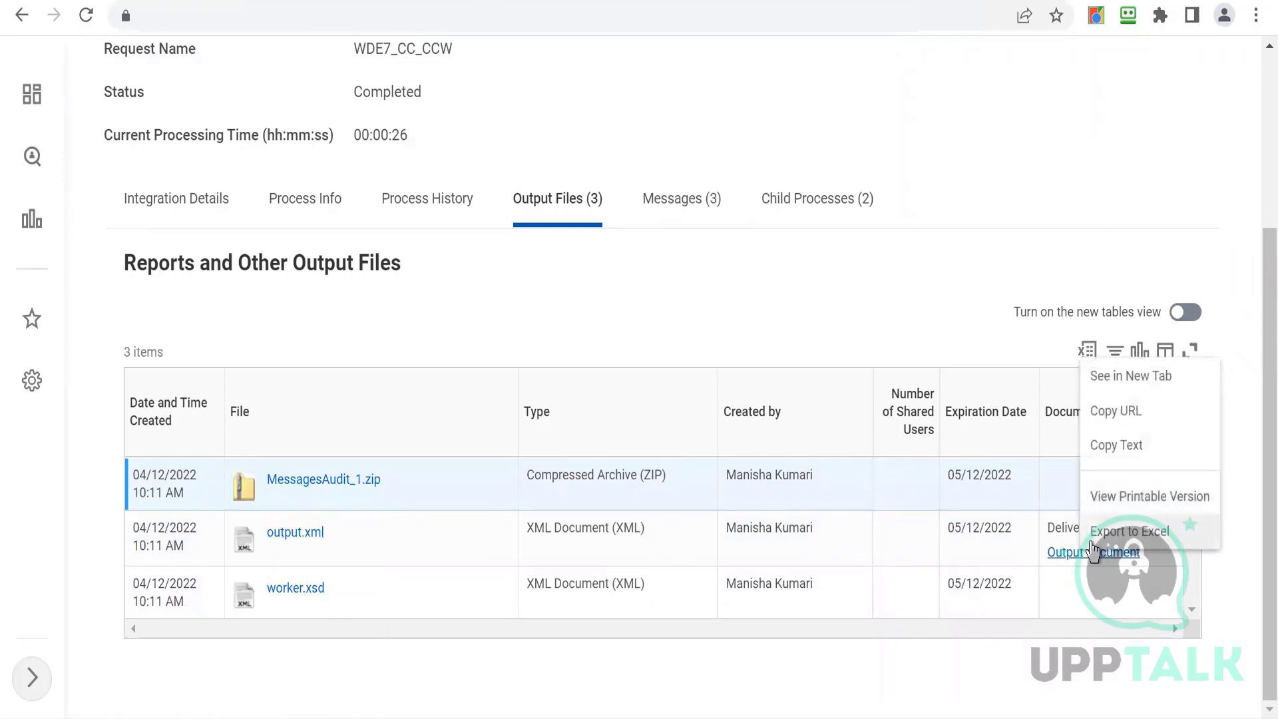
left_click(1106, 541)
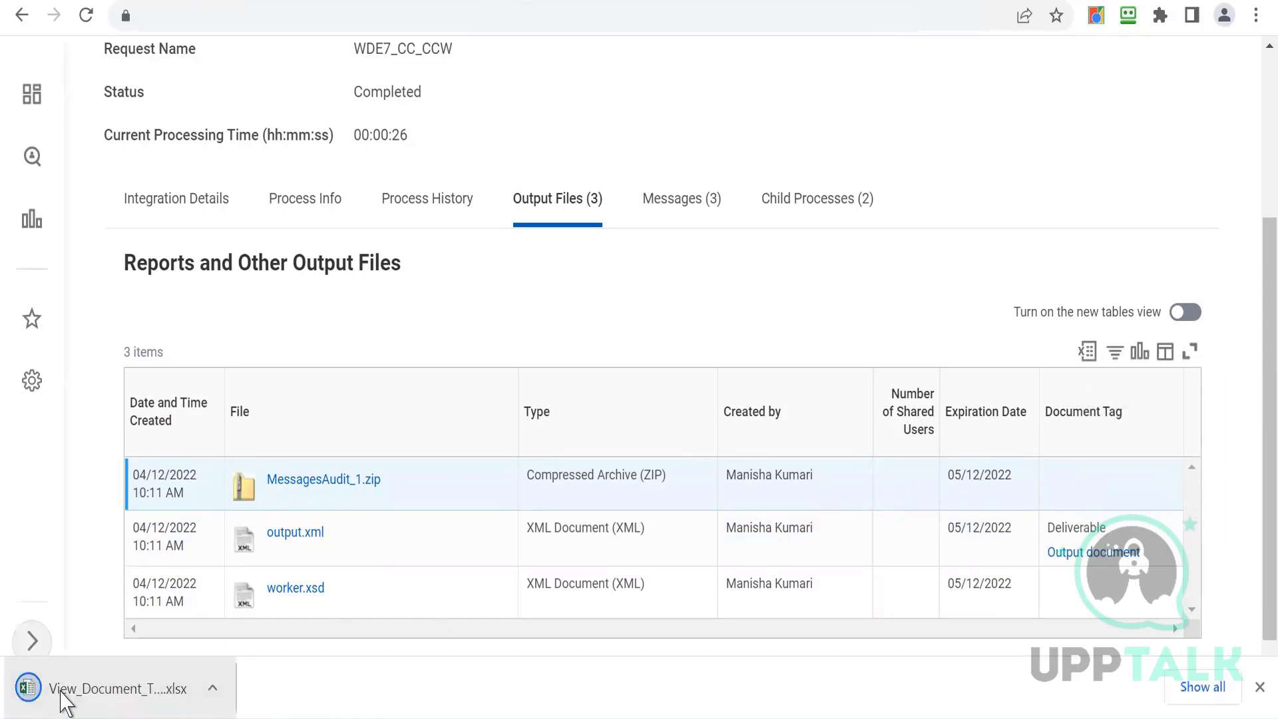
left_click(64, 701)
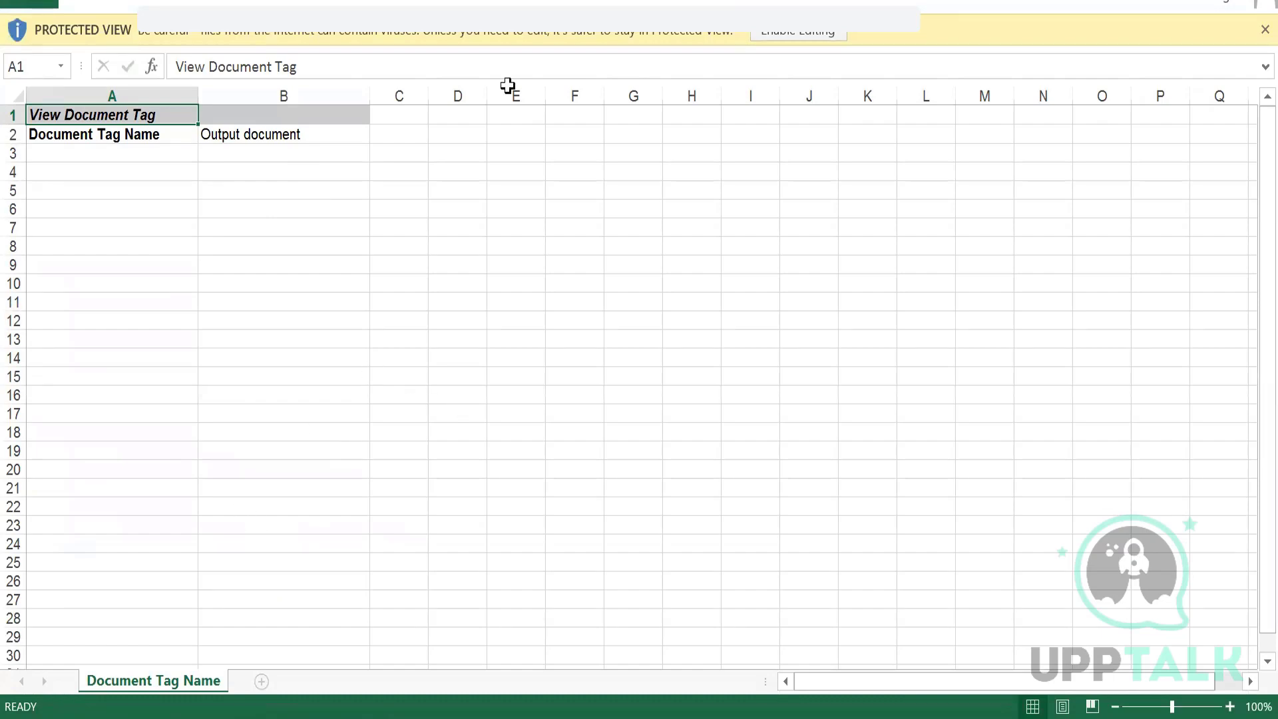
left_click(799, 32)
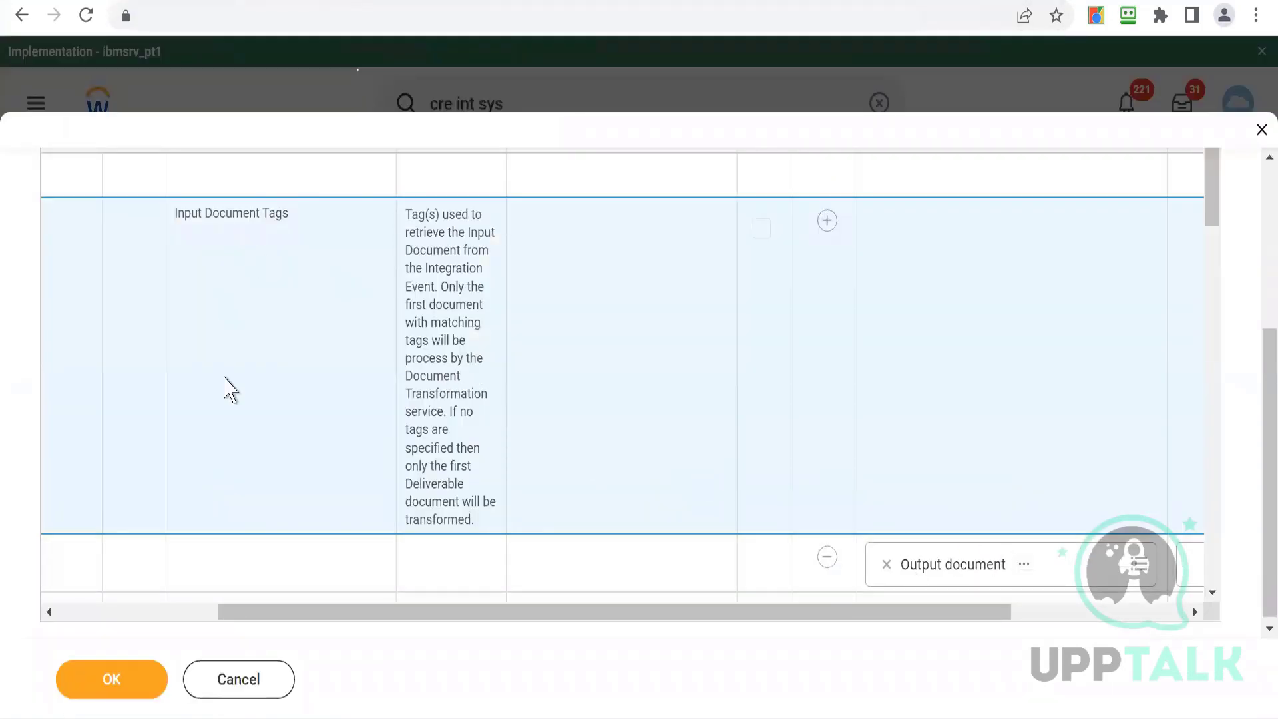
- Save the integration attribute settings and open integration system WDE7_CC_CCW through a search in Integrations
left_click(109, 679)
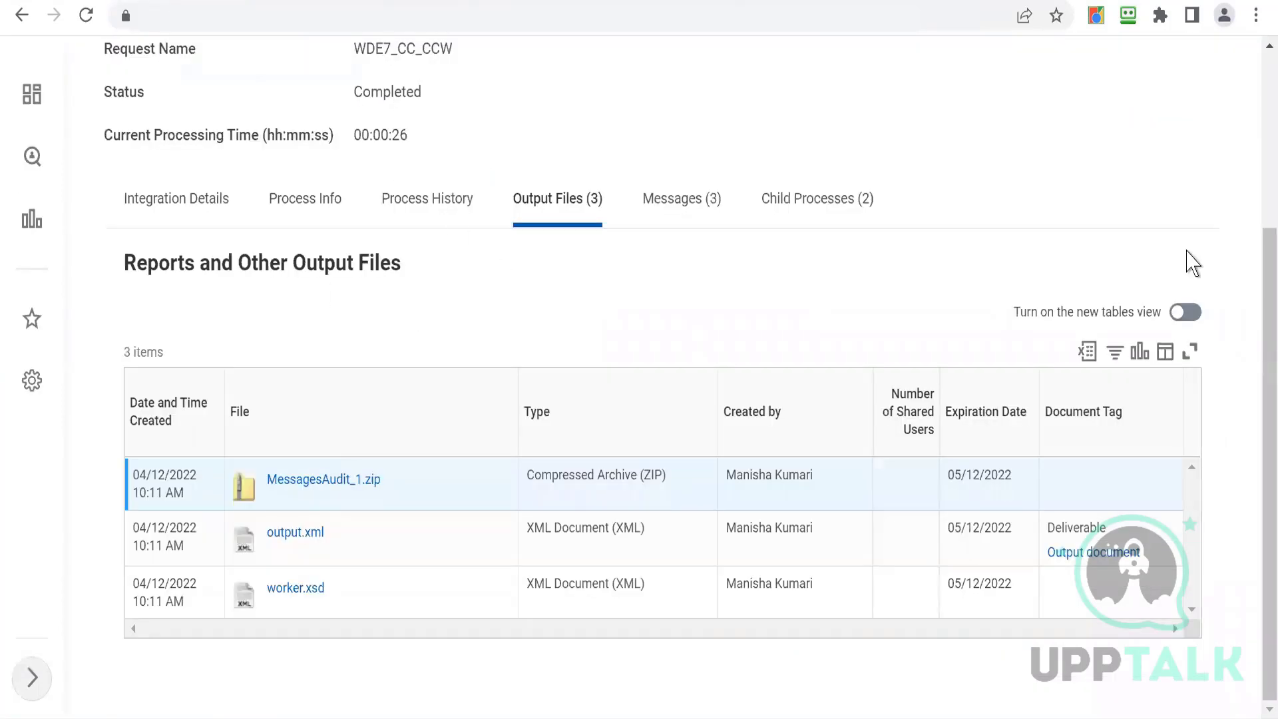
scroll(1254, 80, "up", 4)
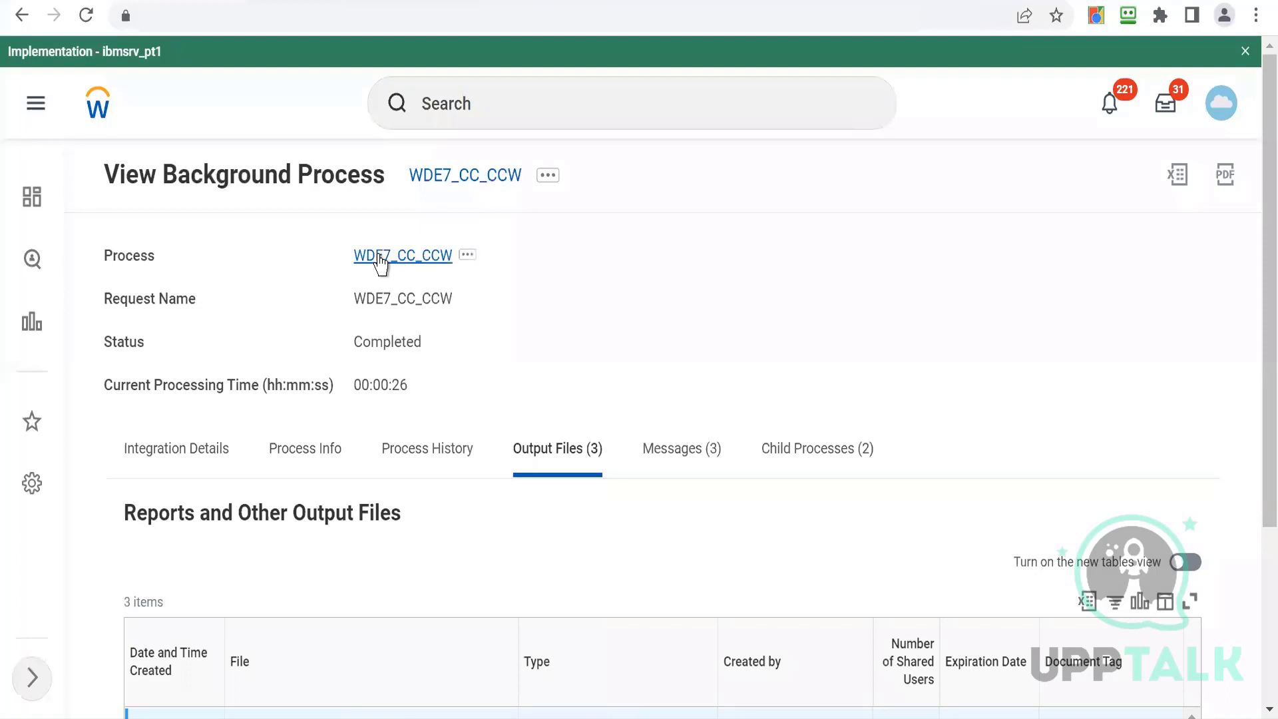
left_click(439, 185)
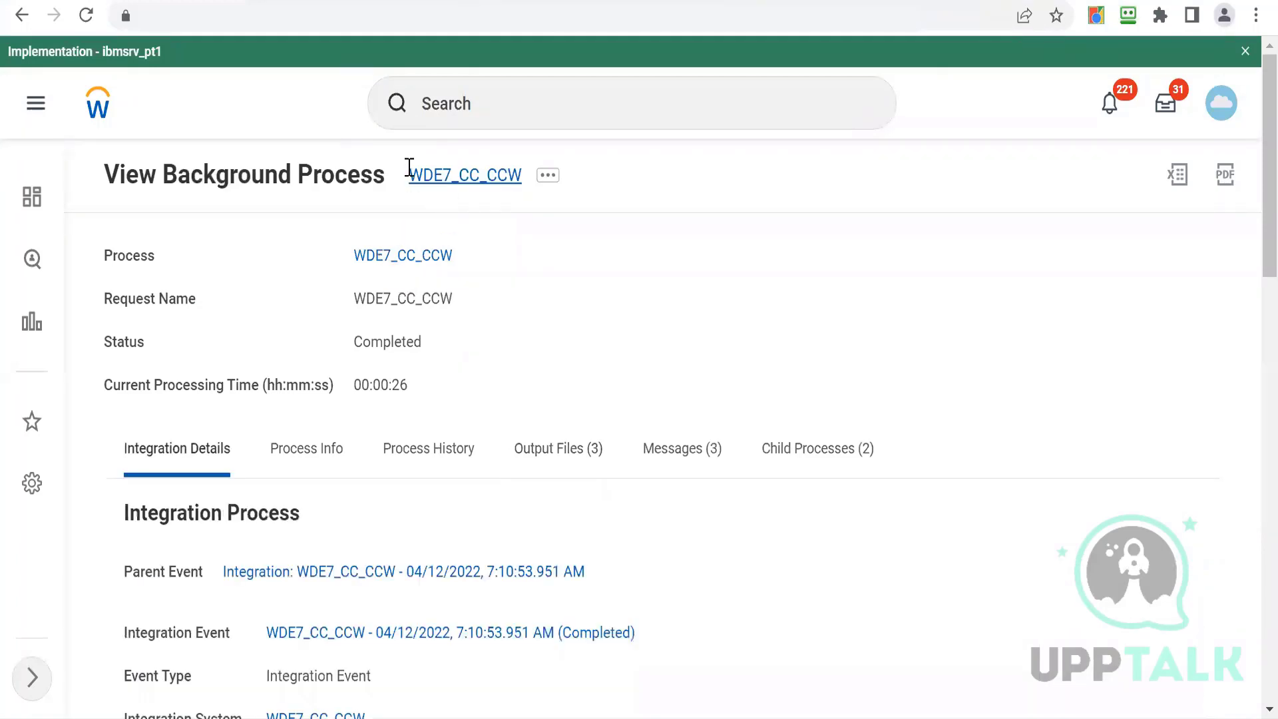
left_click(491, 85)
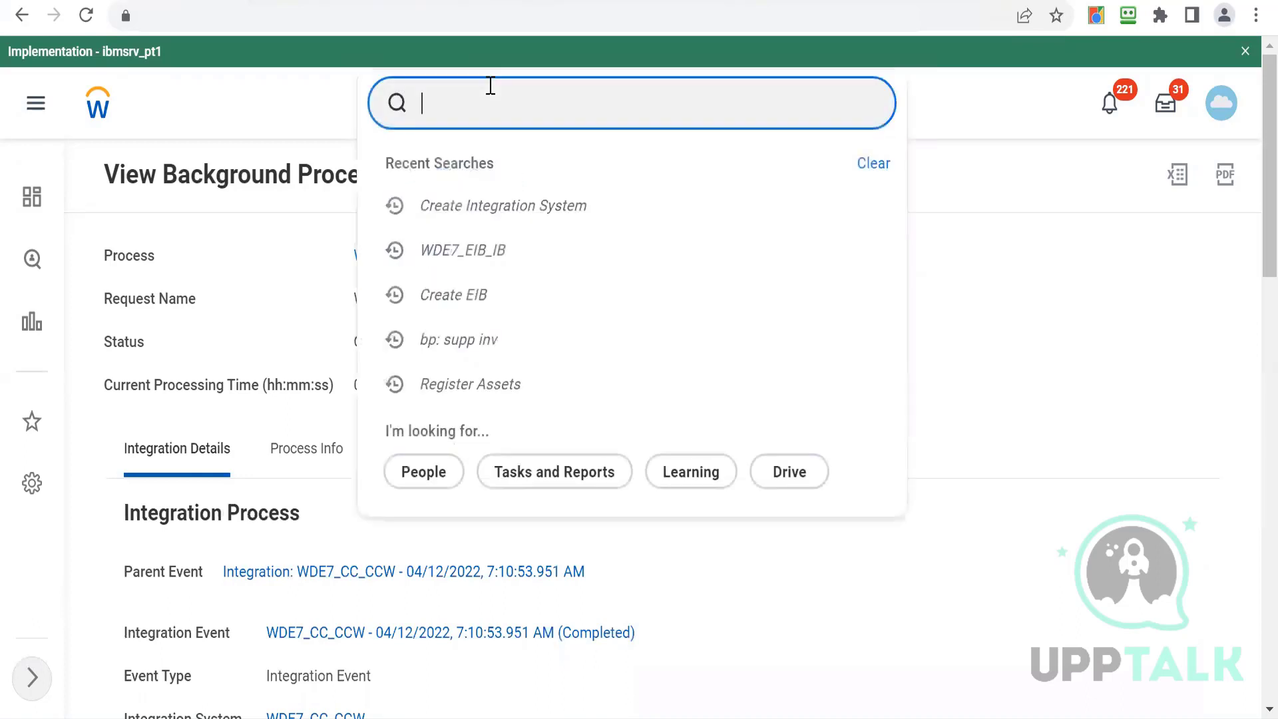
type("WDE7_CC_CCW")
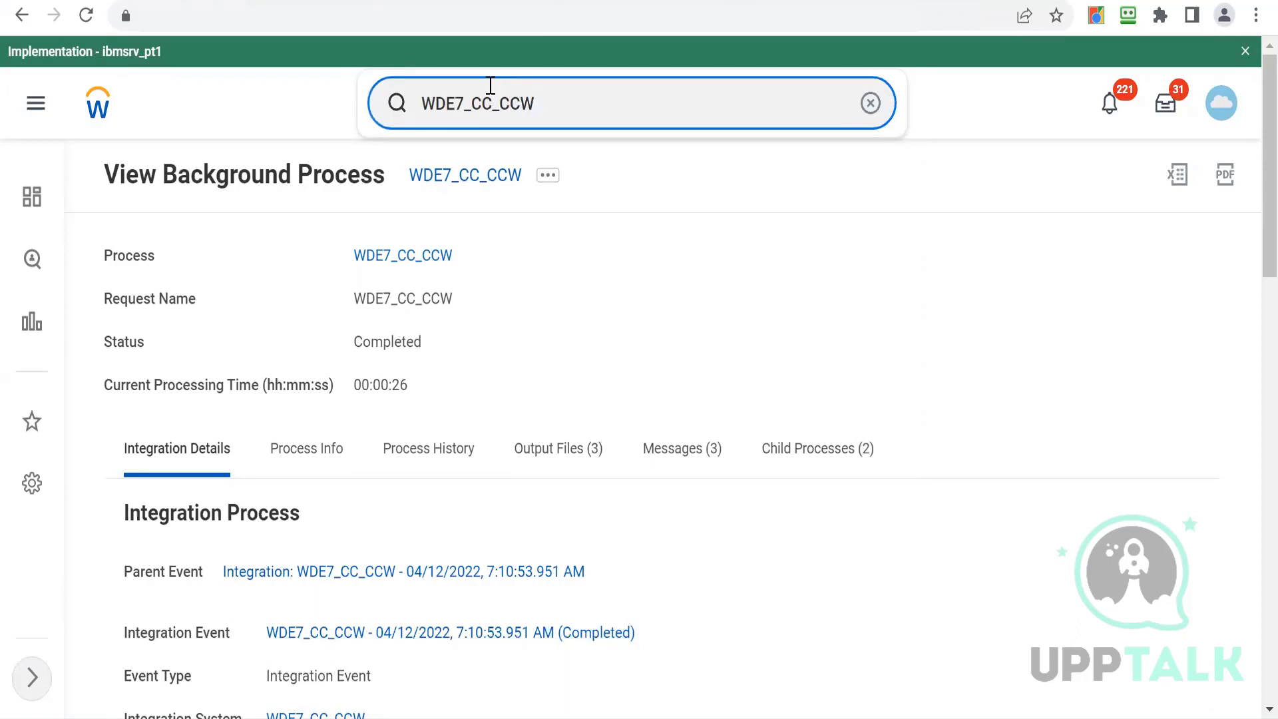
key("Return")
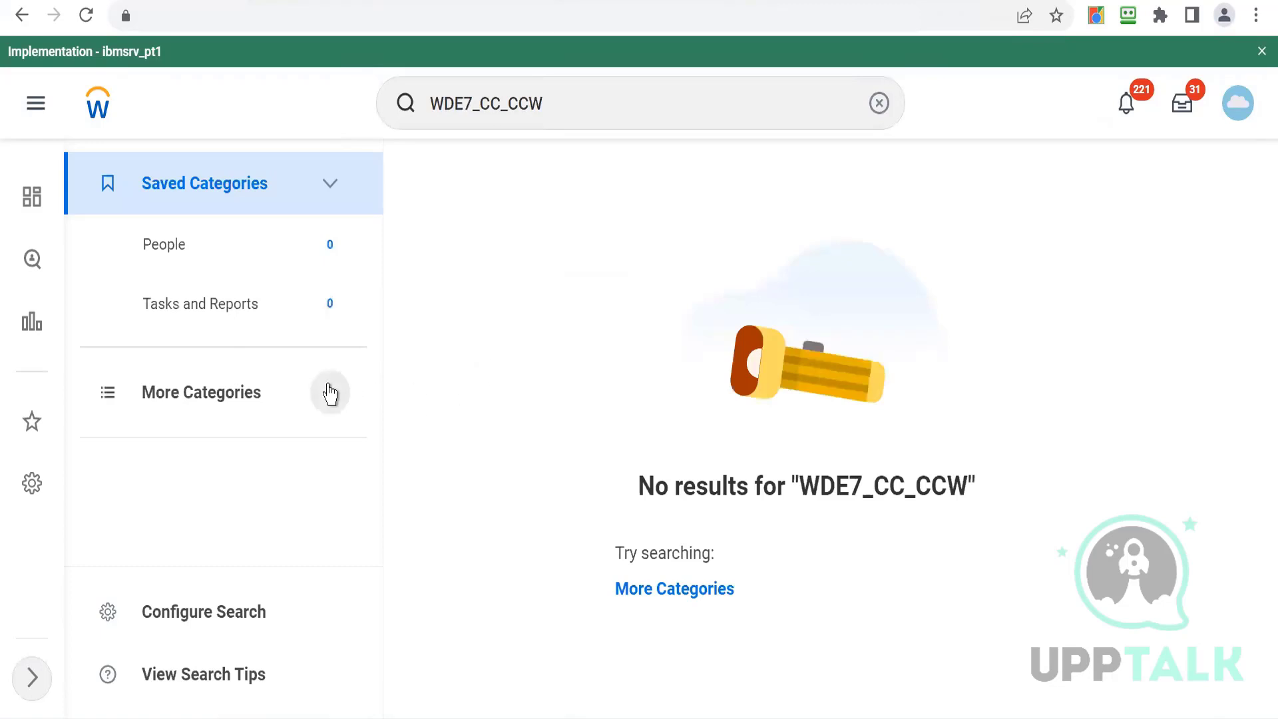
left_click(331, 394)
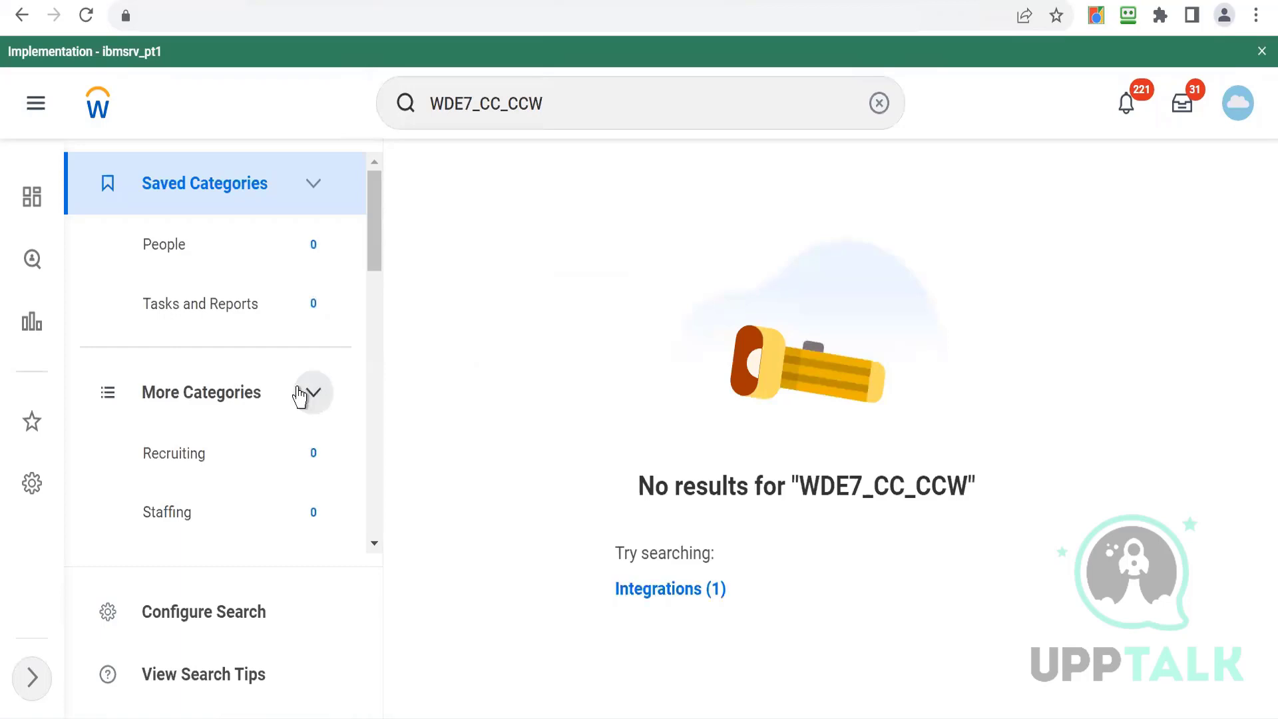
left_click(636, 589)
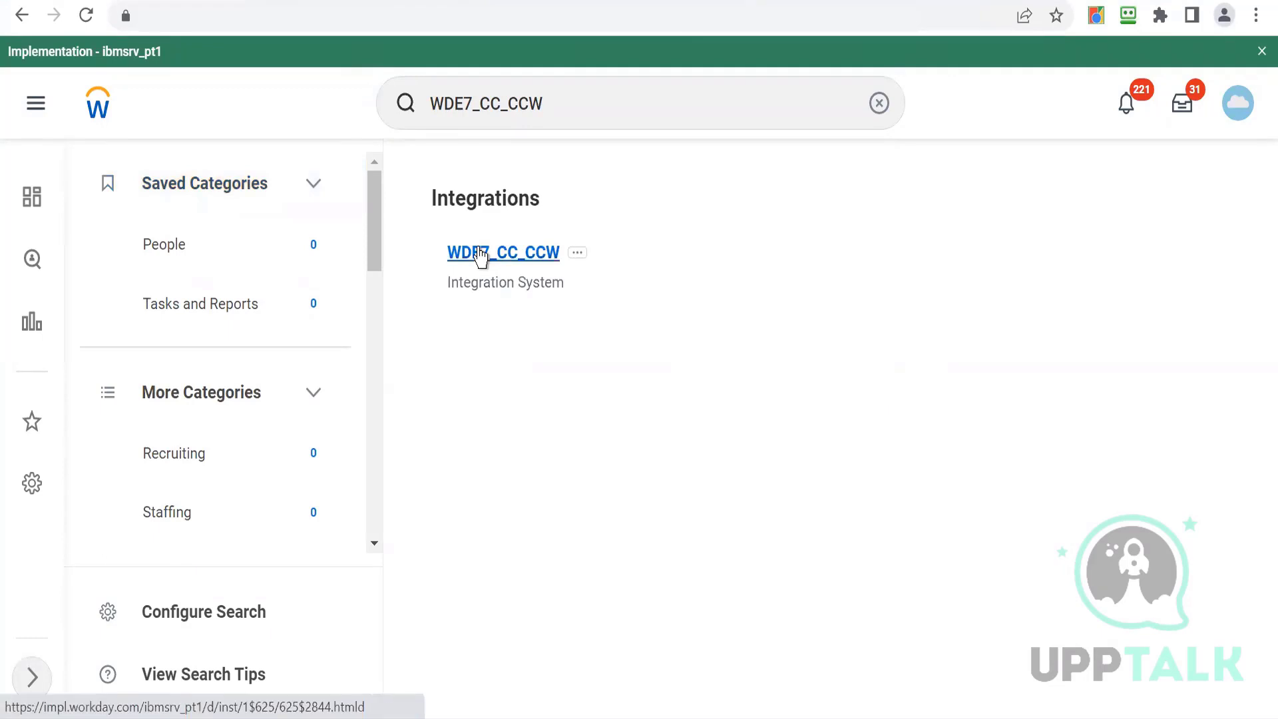
left_click(481, 257)
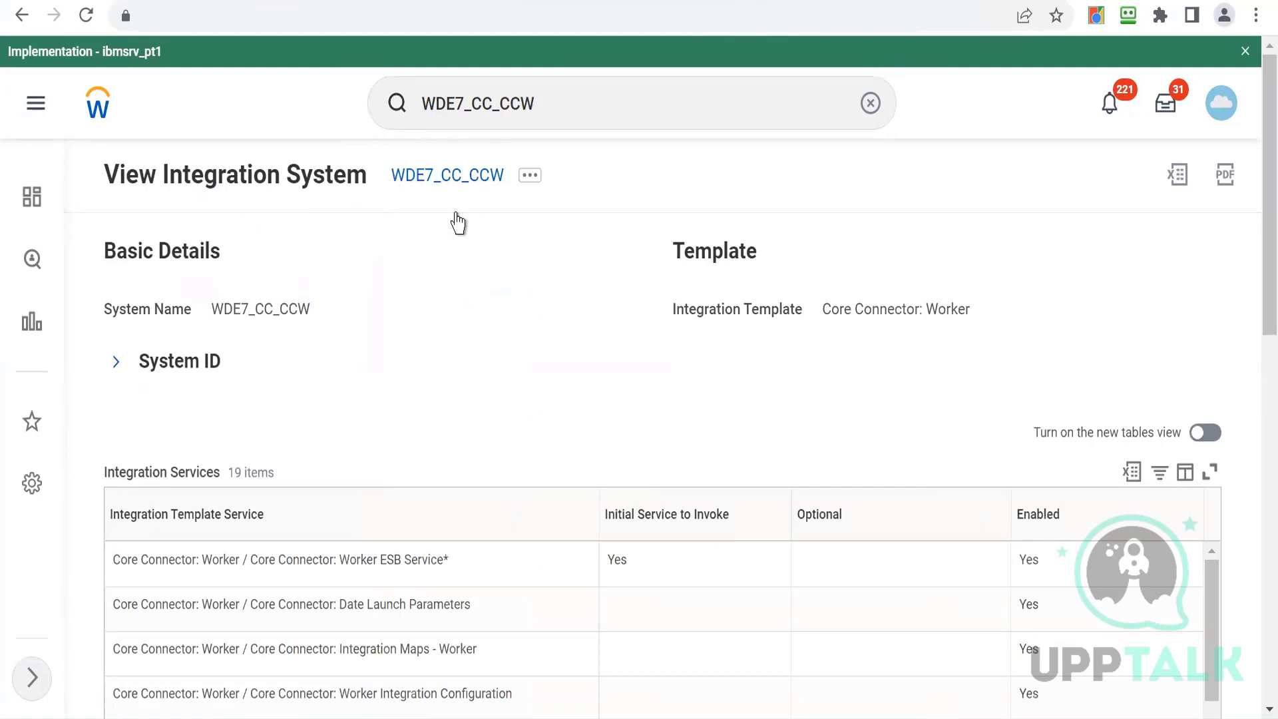
- Create a new Integration Process Event business process definition for WDE7_CC_CCW, choosing None of the above
left_click(529, 189)
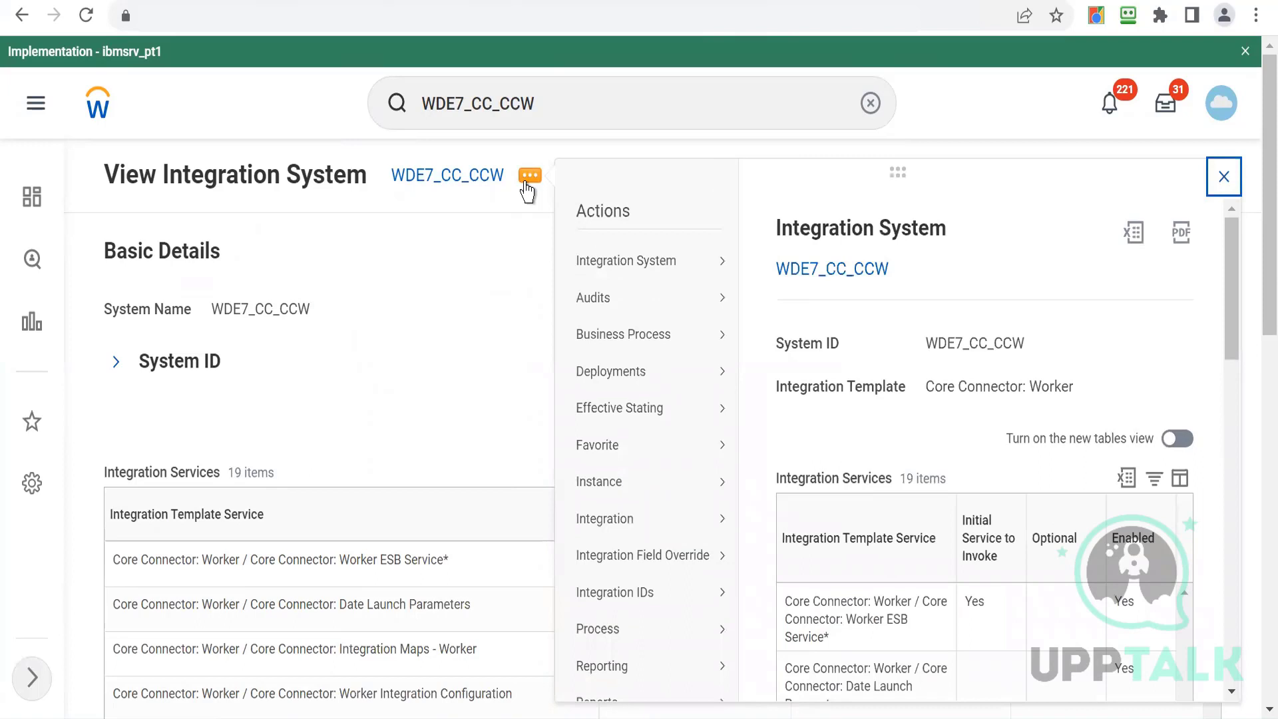
mouse_move(594, 342)
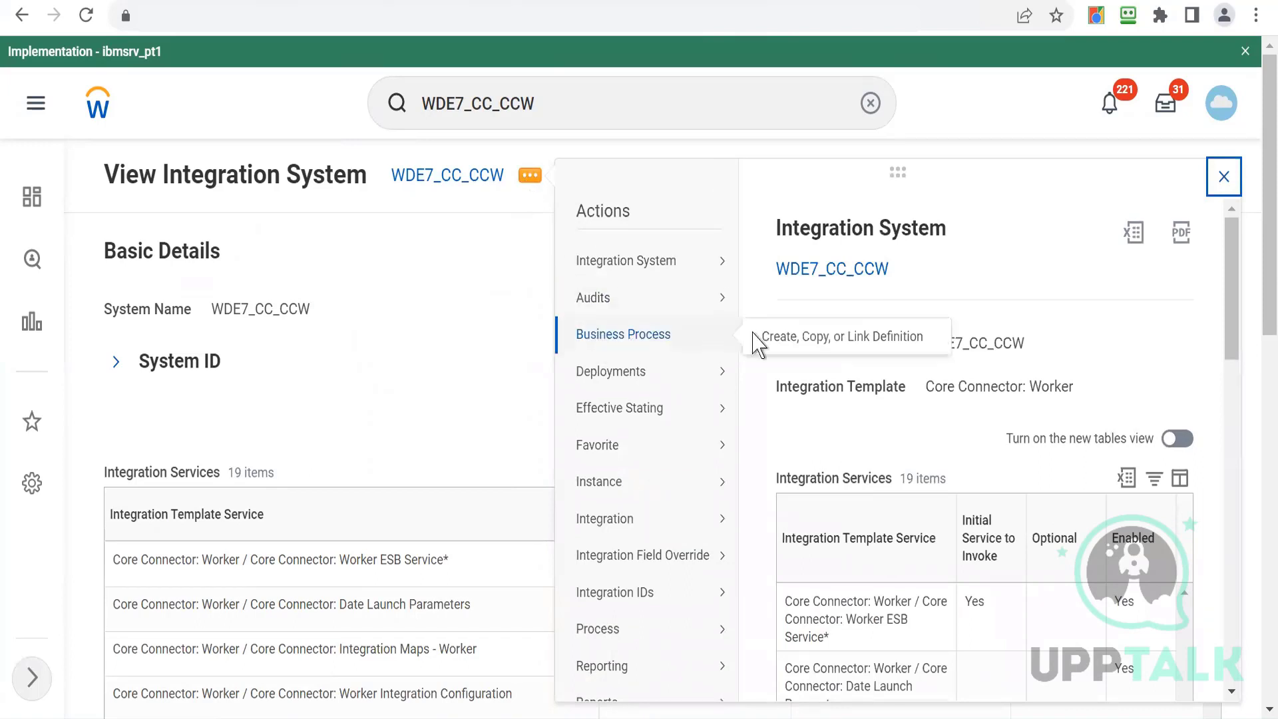
left_click(790, 339)
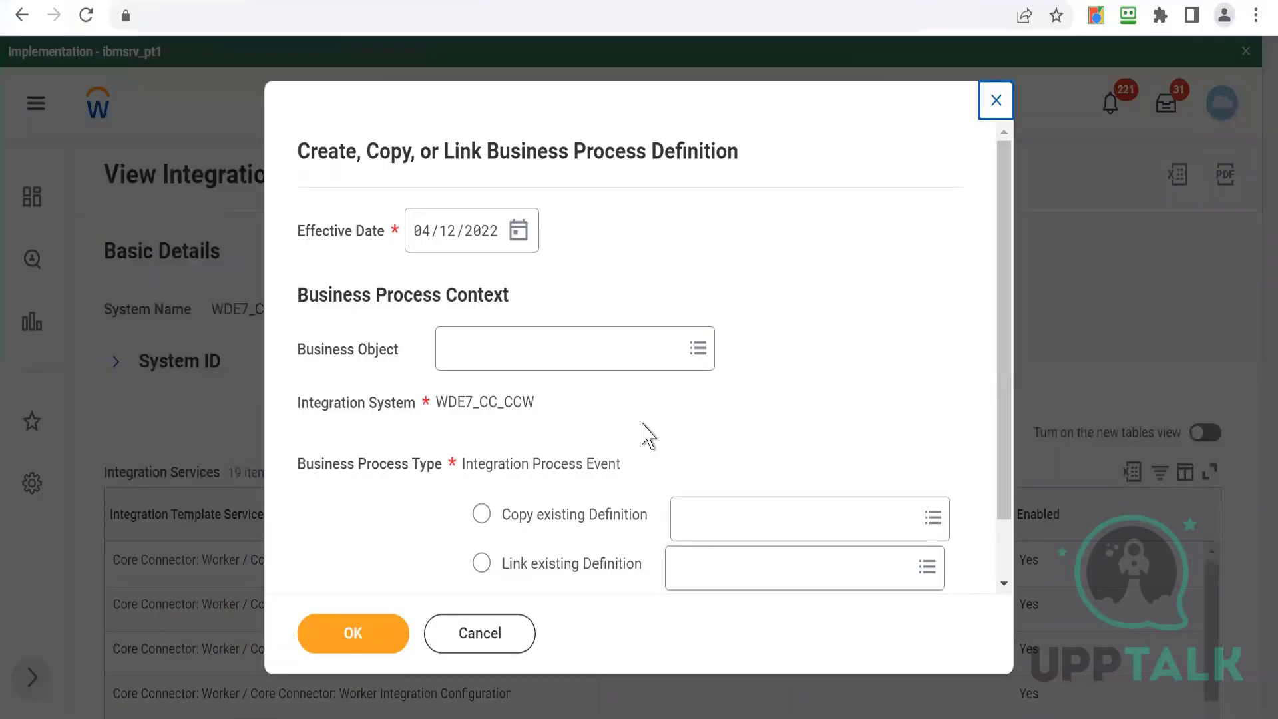
scroll(1009, 465, "down", 1)
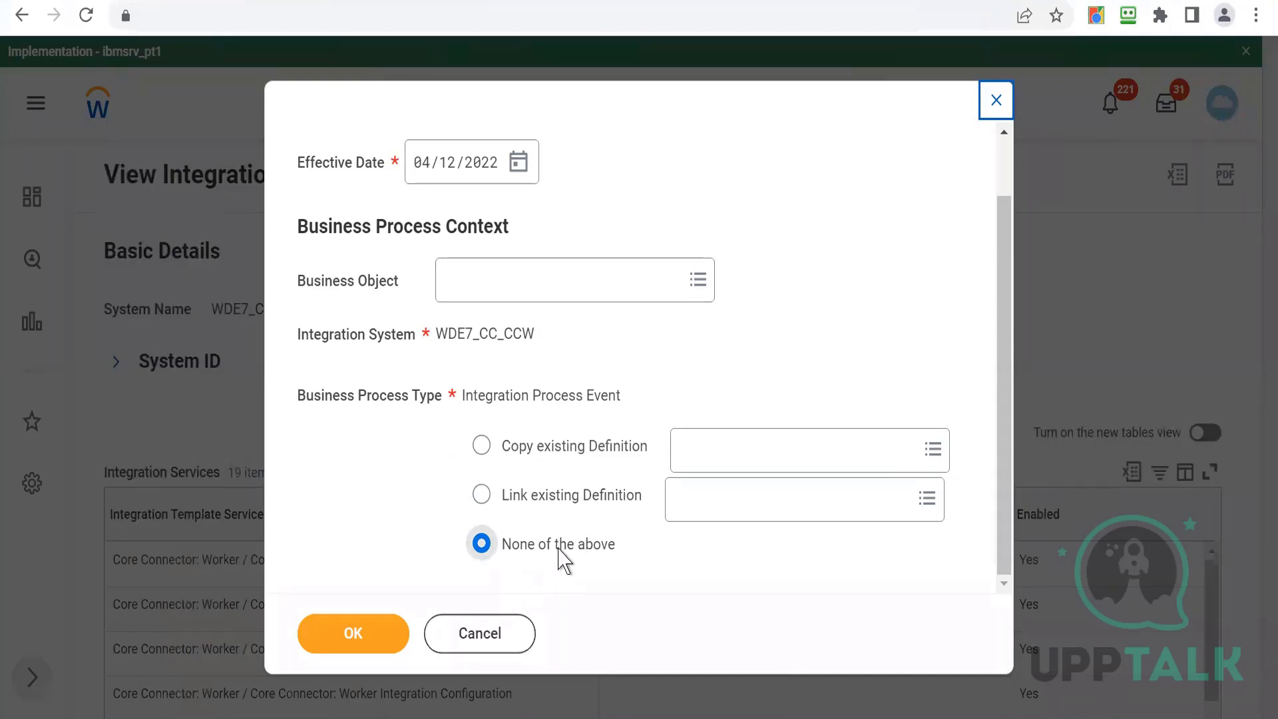
left_click(364, 636)
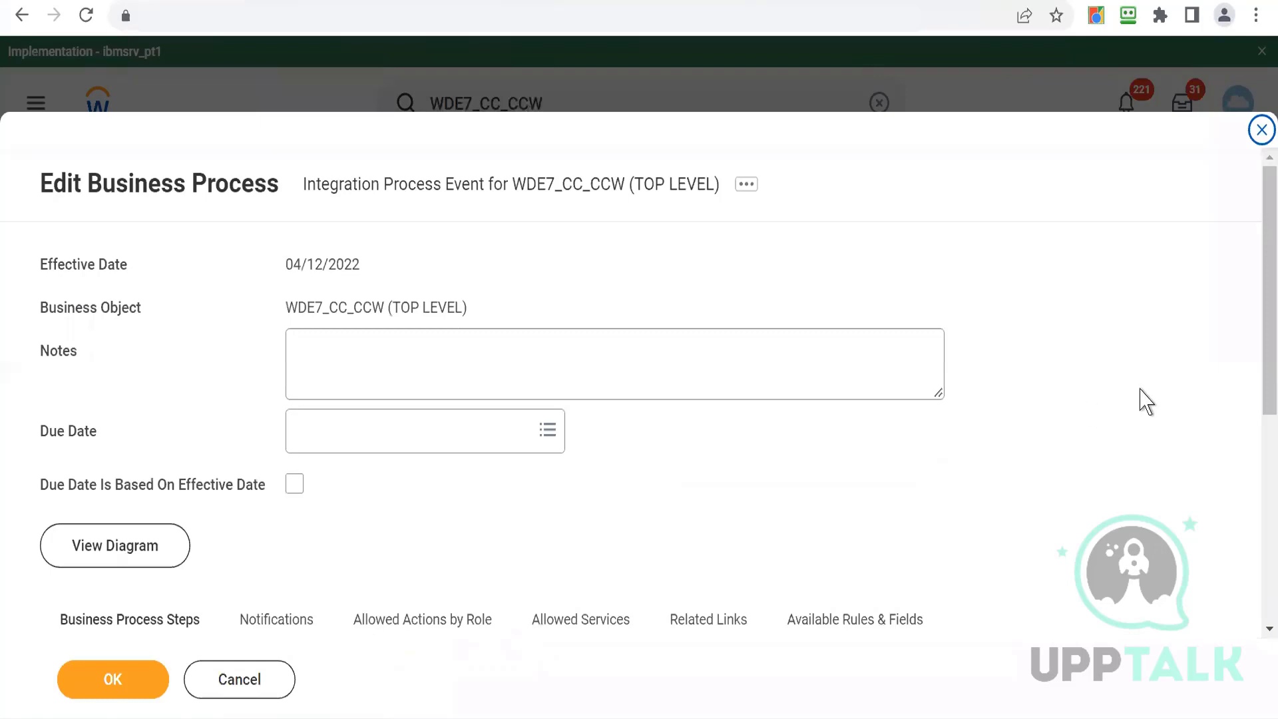
- Insert a new business process step above the existing ones with order c
scroll(1258, 419, "down", 5)
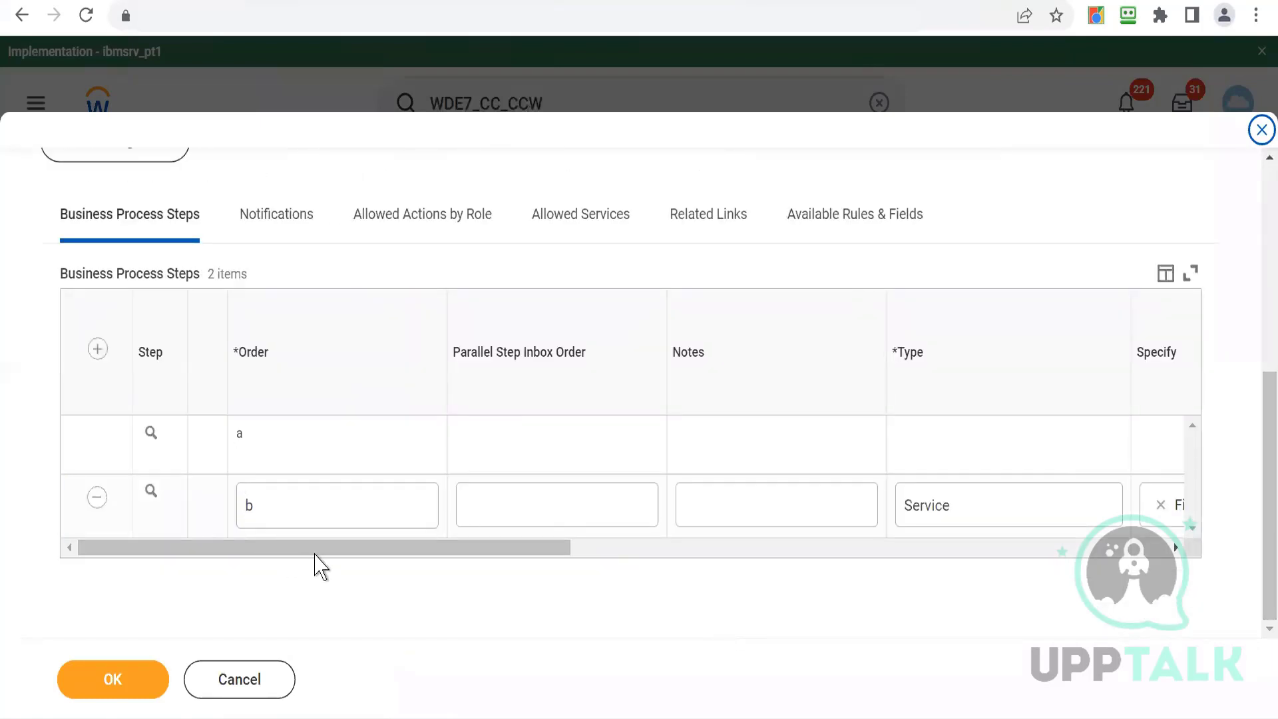
left_click_drag(440, 549, 764, 547)
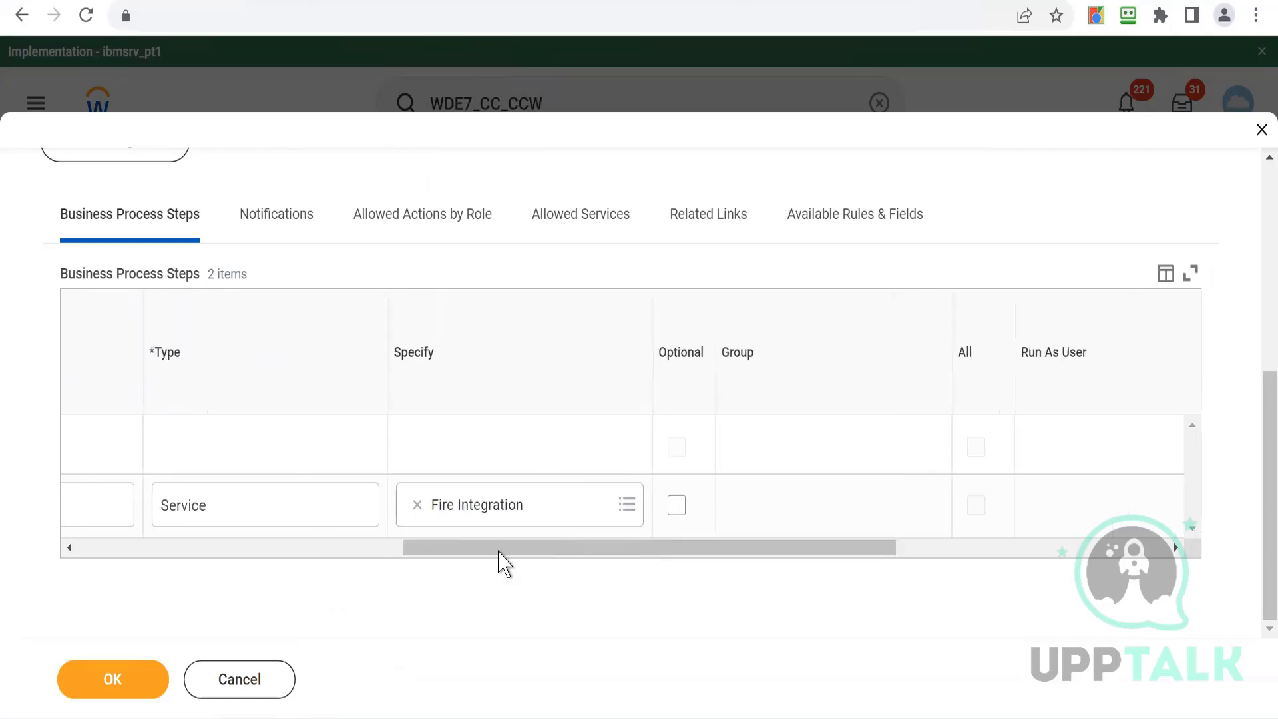
left_click_drag(498, 553, 86, 563)
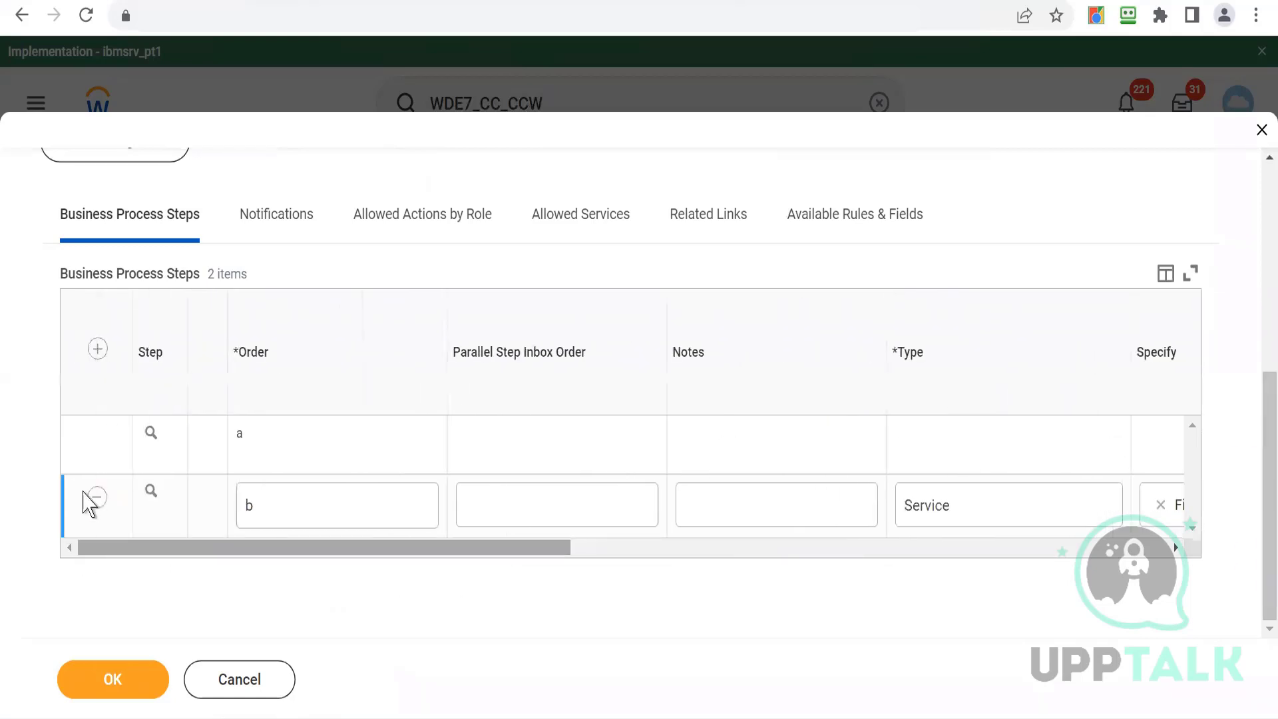
left_click(98, 348)
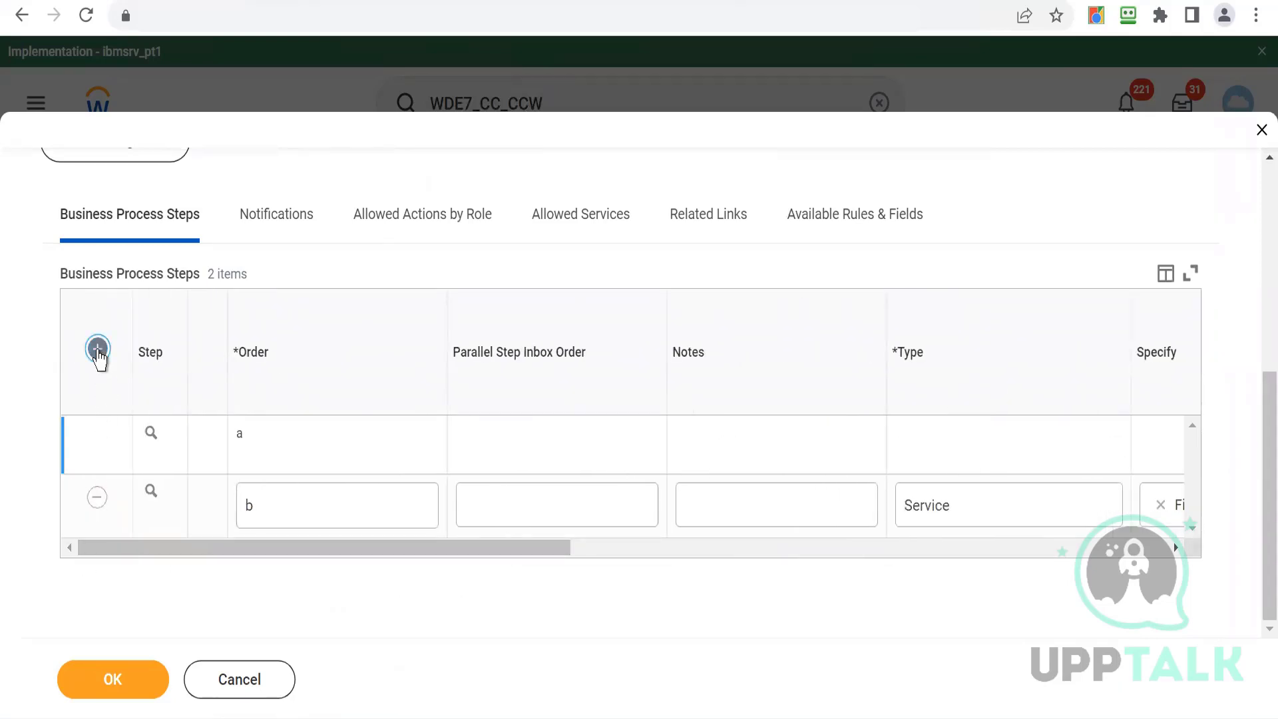
left_click(304, 452)
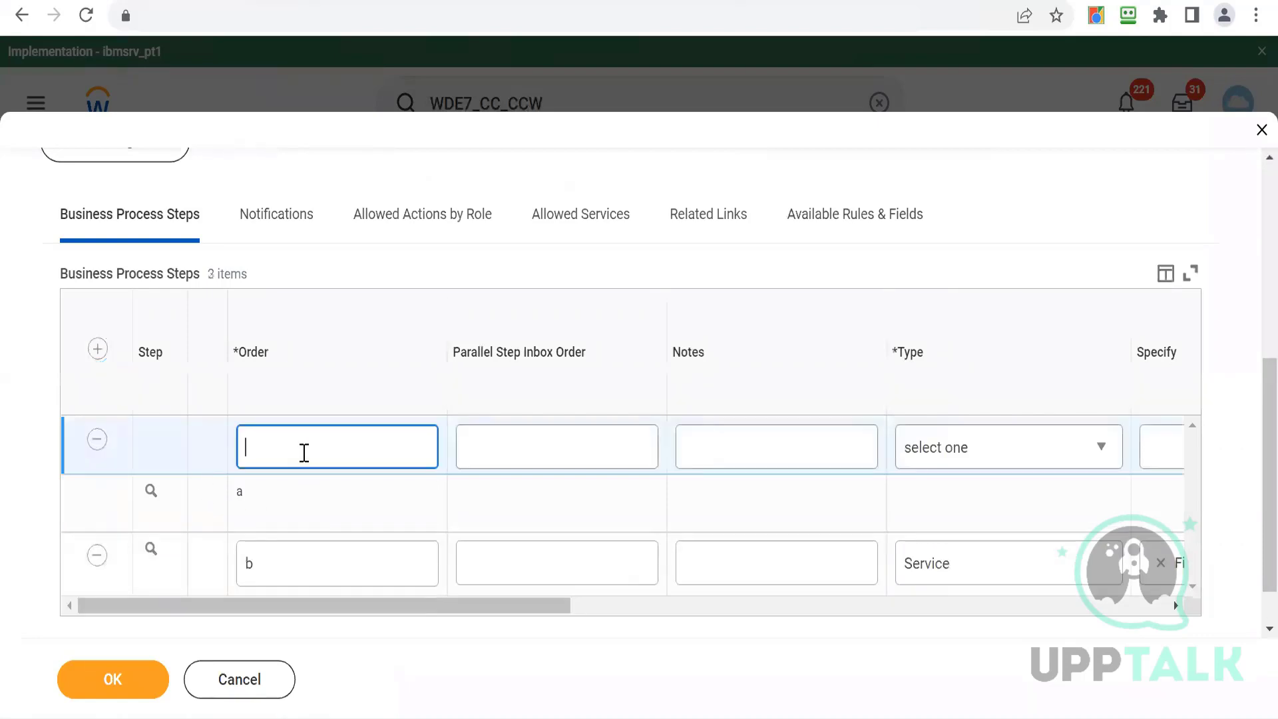
type("c")
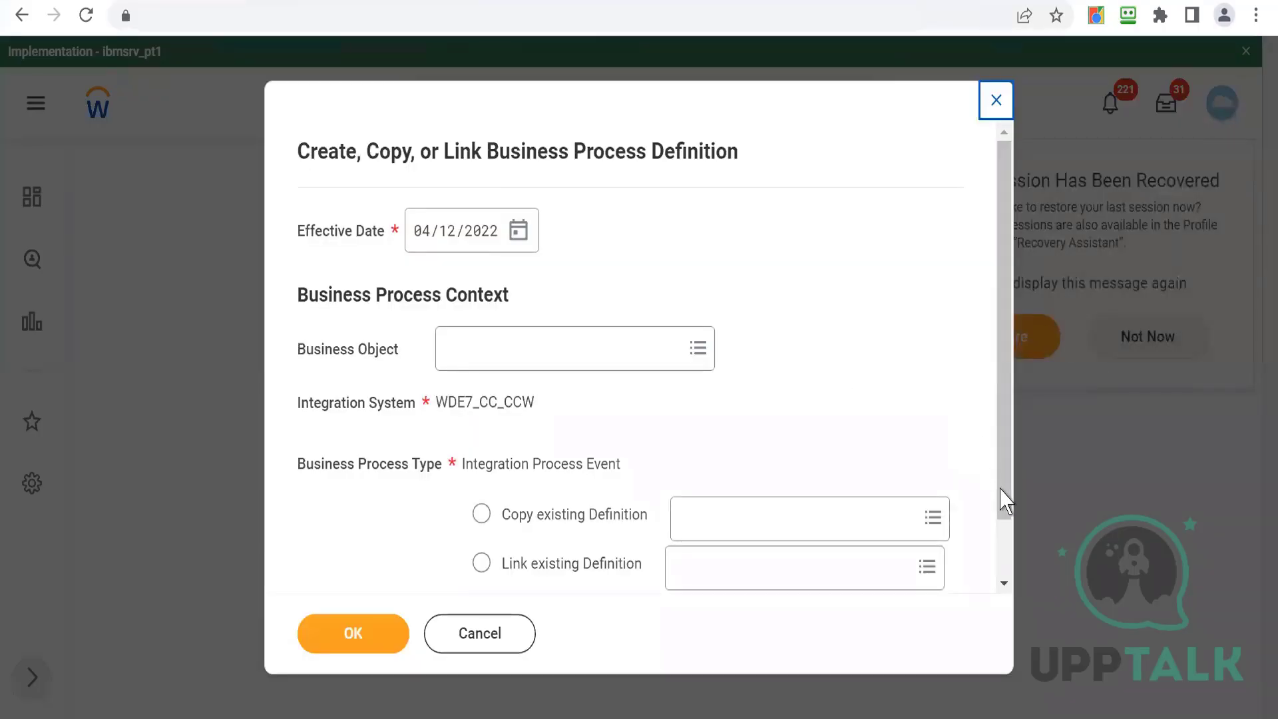
- Try to submit the business process definition for WDE7_CC_CCW with None of the above selected
scroll(1016, 573, "down", 2)
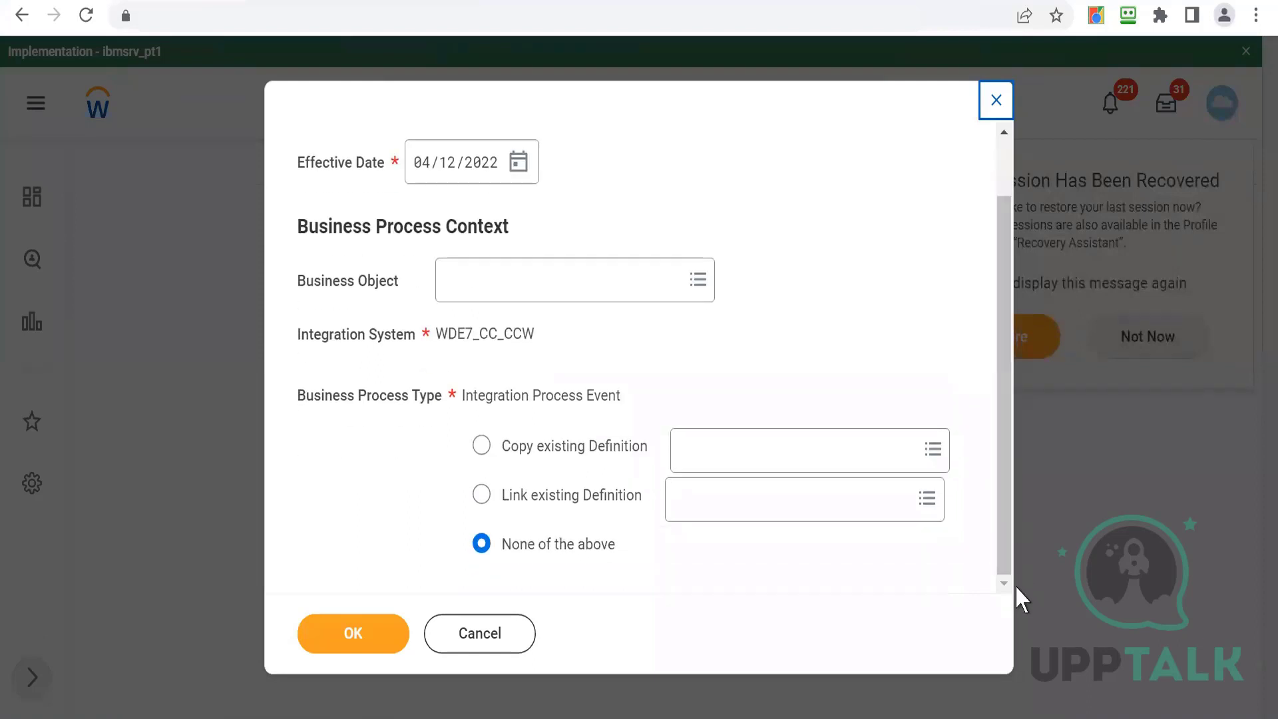
left_click(349, 647)
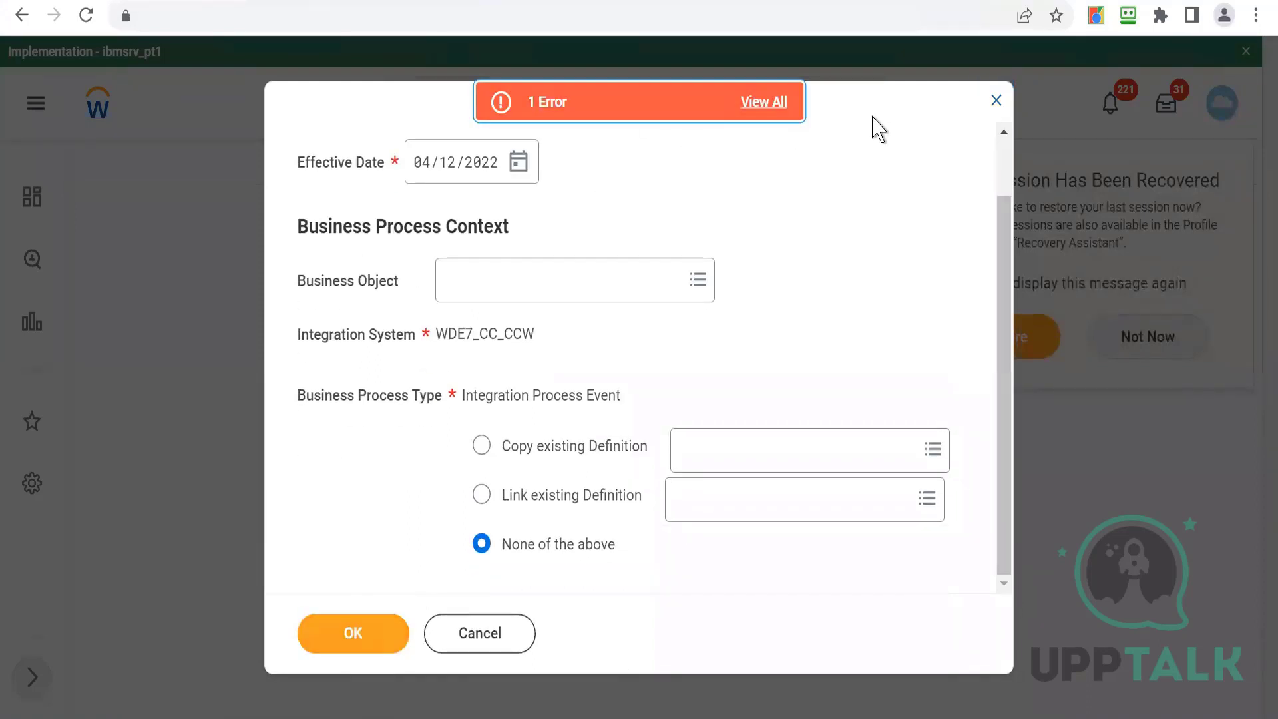
left_click(996, 101)
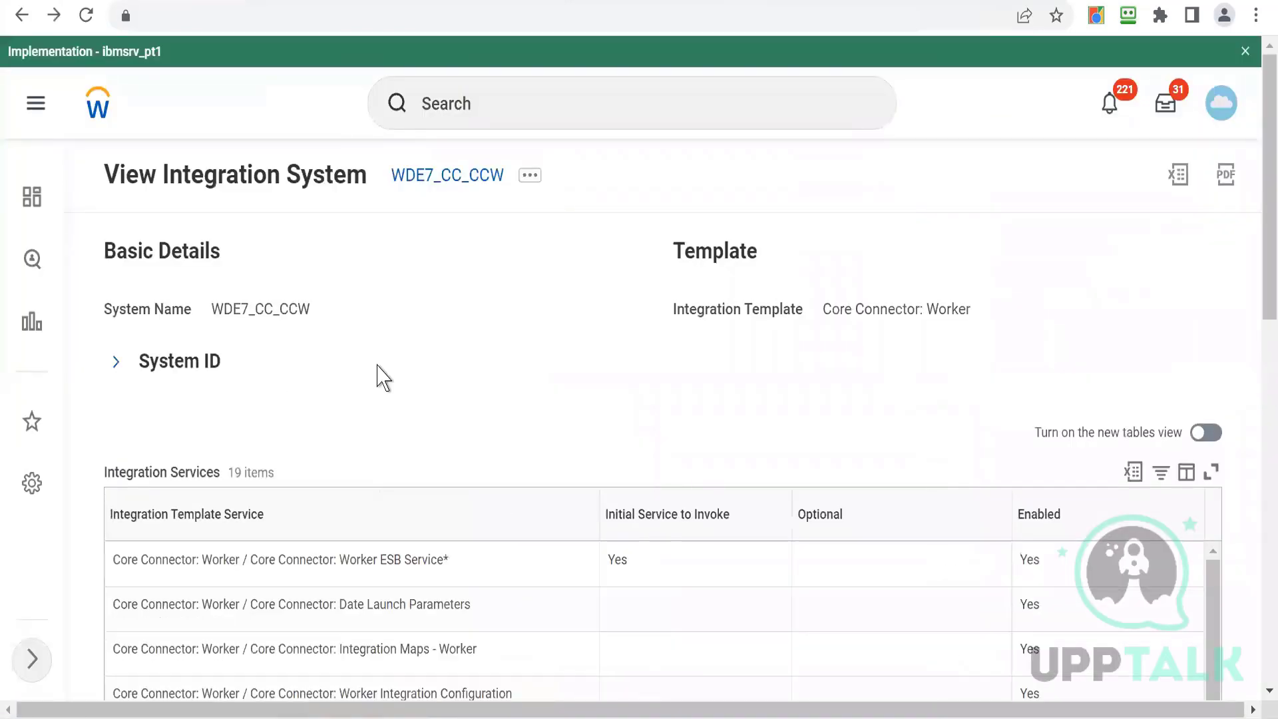
- Try again to create a business process definition for WDE7_CC_CCW with None of the above, review the error details, and cancel
left_click(530, 176)
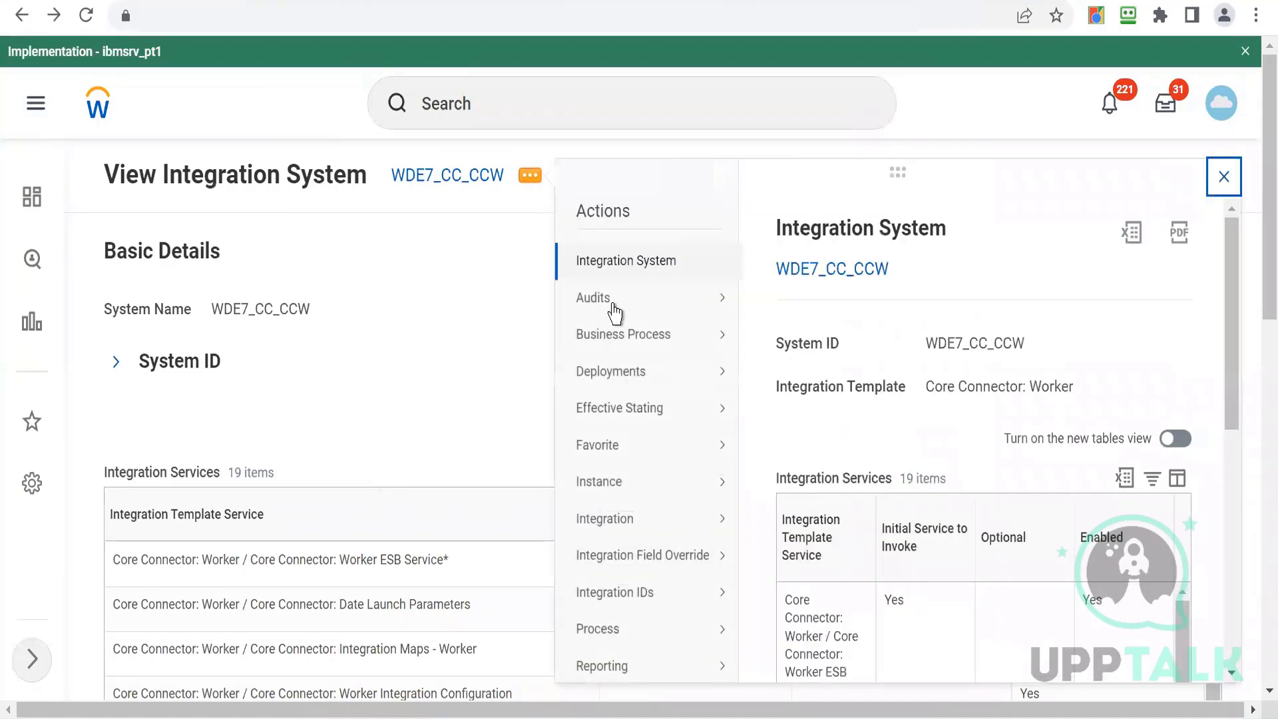
mouse_move(627, 337)
left_click(816, 341)
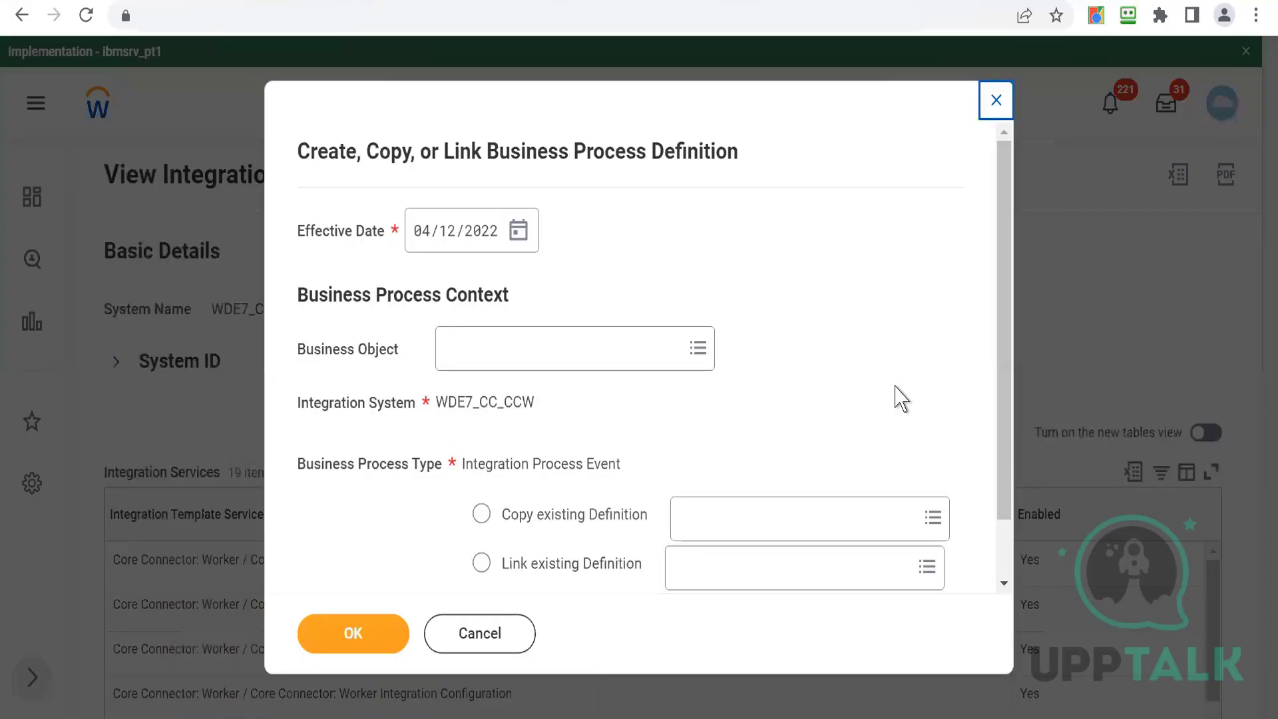
scroll(1005, 526, "down", 1)
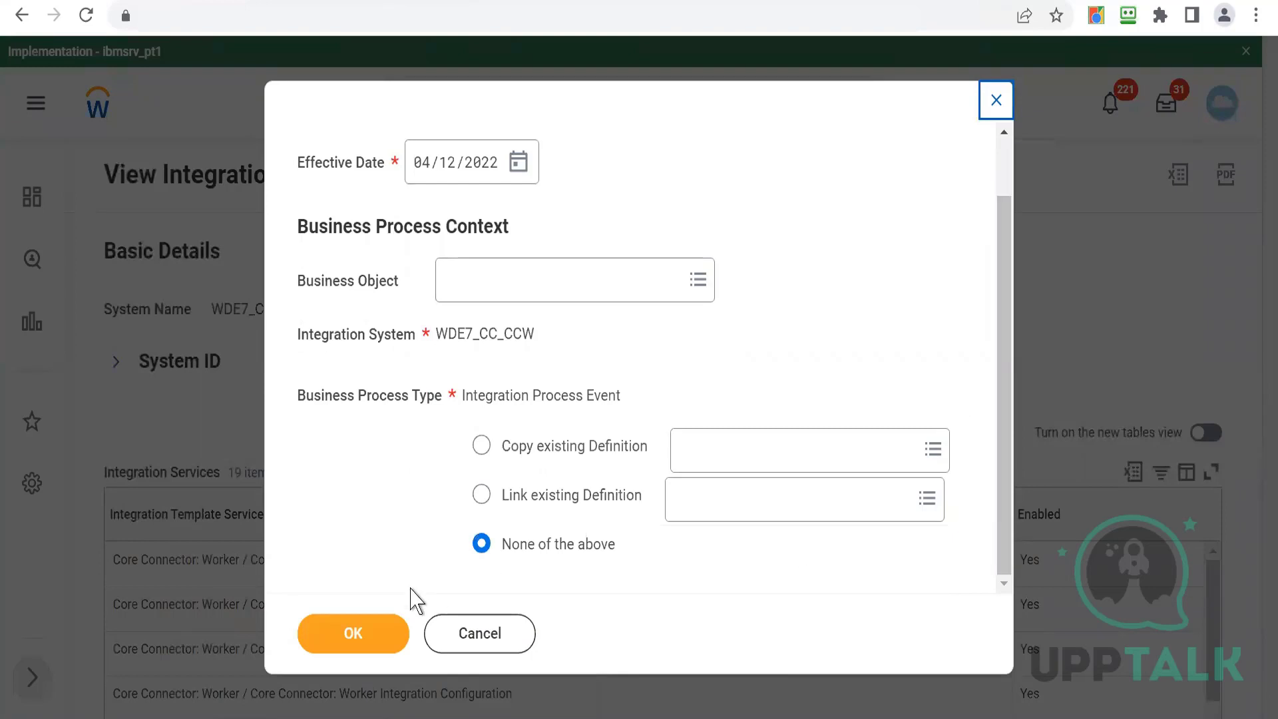
left_click(354, 632)
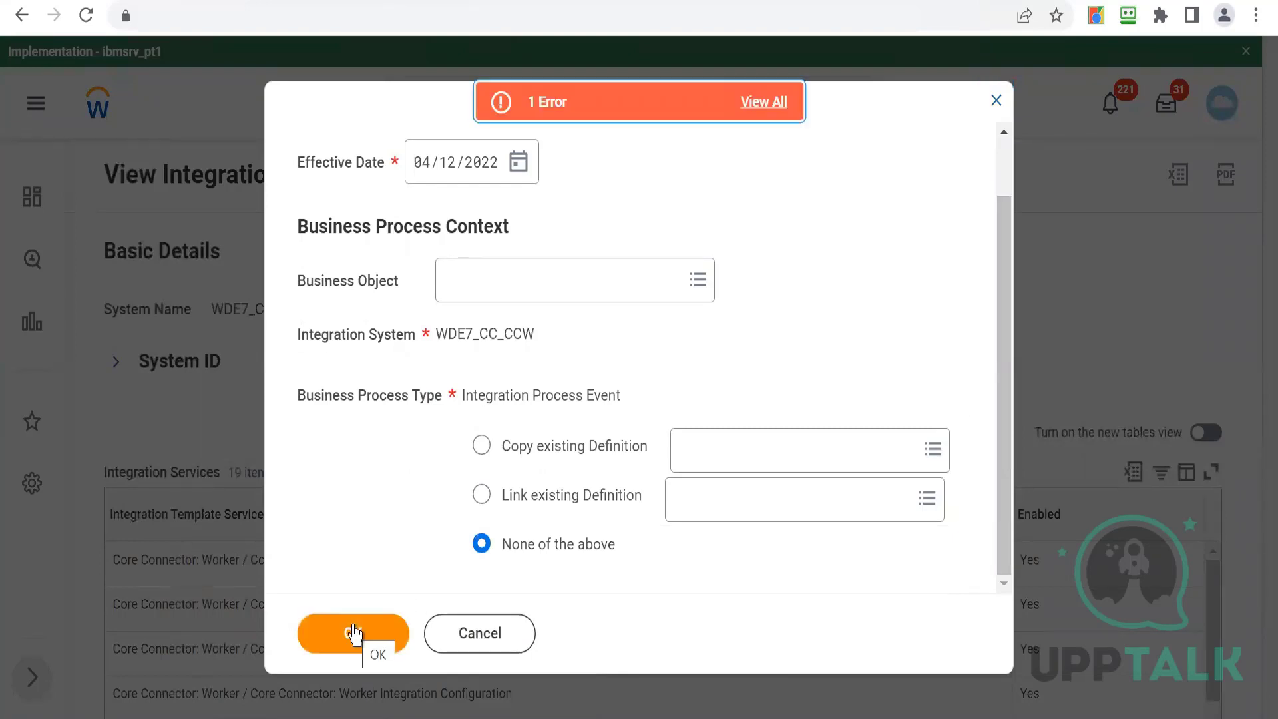
left_click(626, 101)
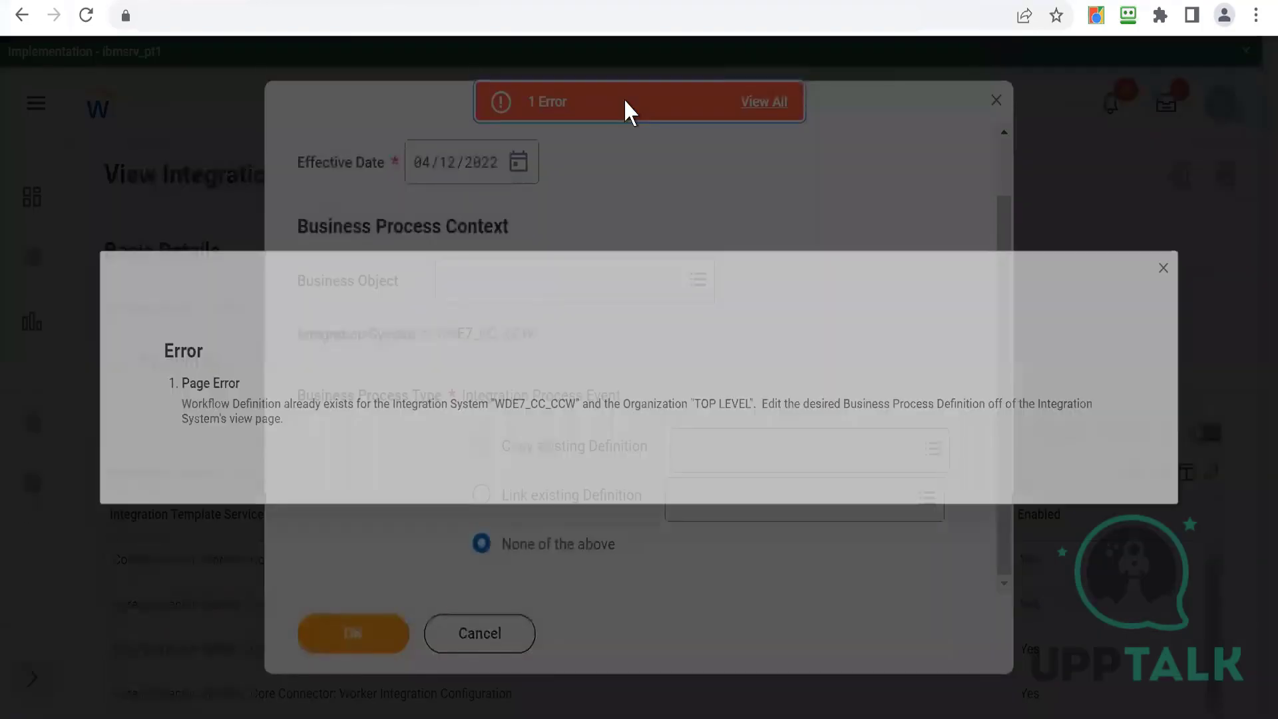
left_click_drag(200, 412, 419, 439)
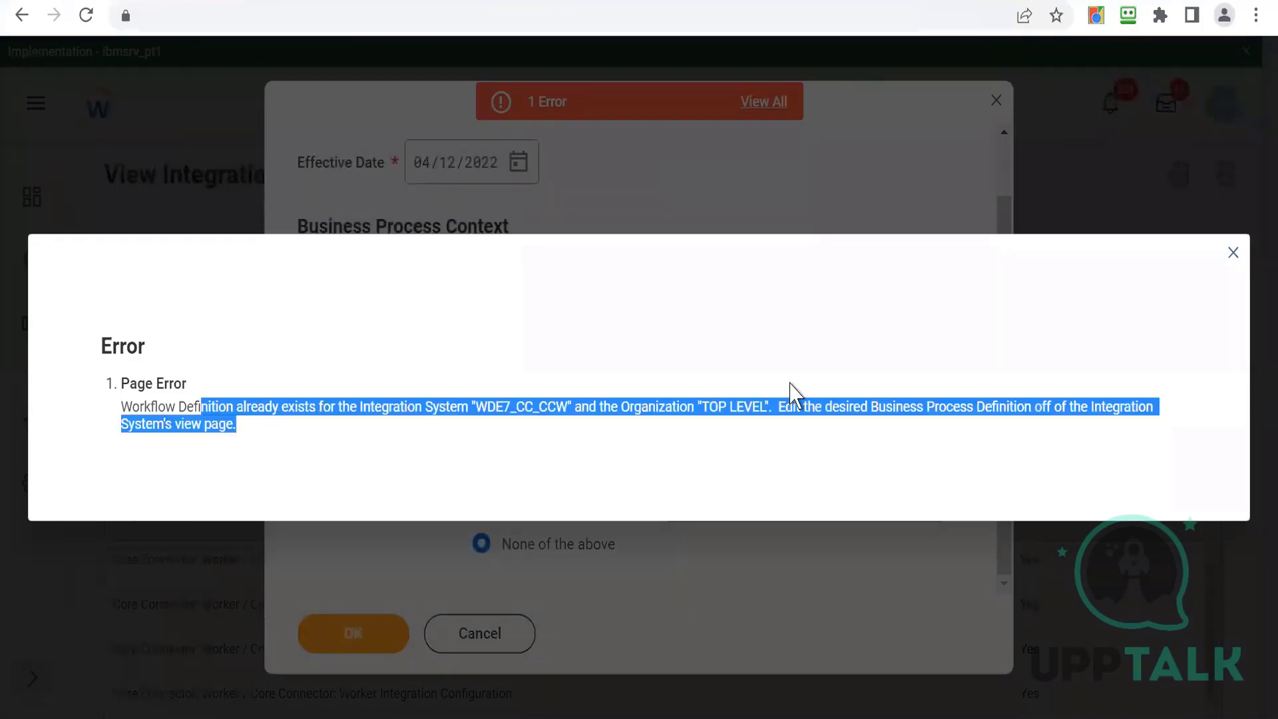
left_click(1233, 253)
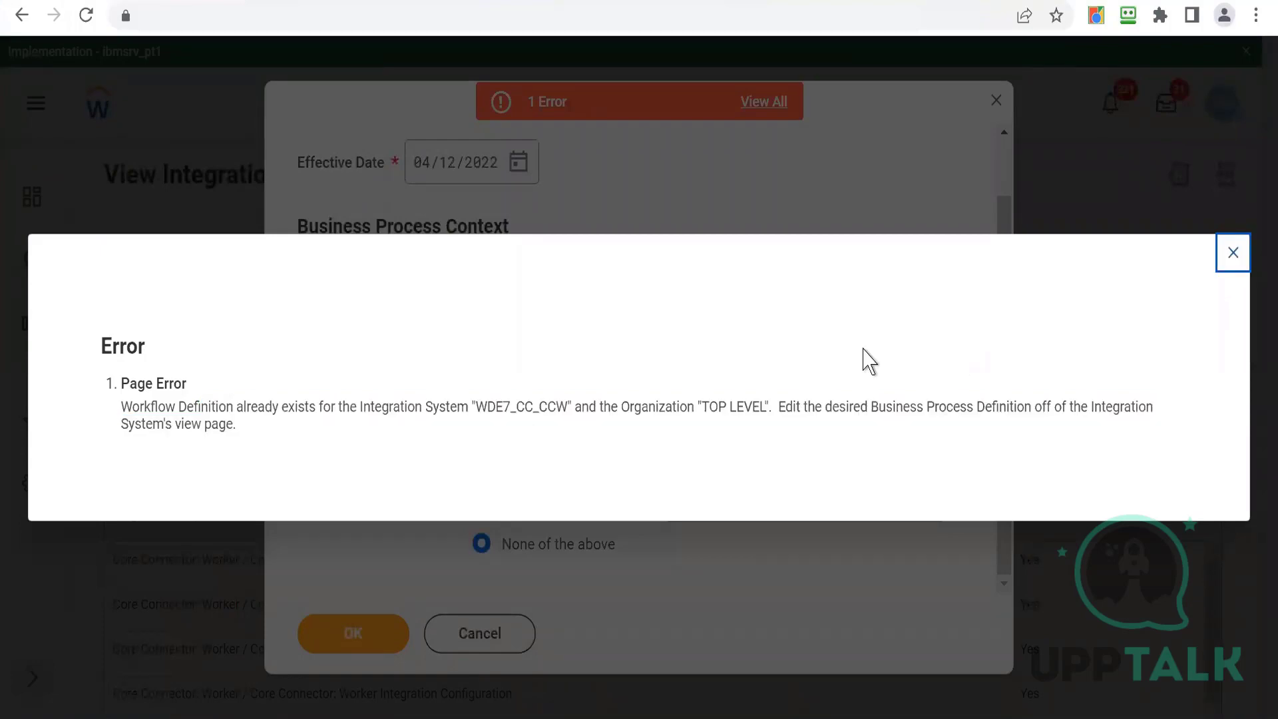
left_click(459, 634)
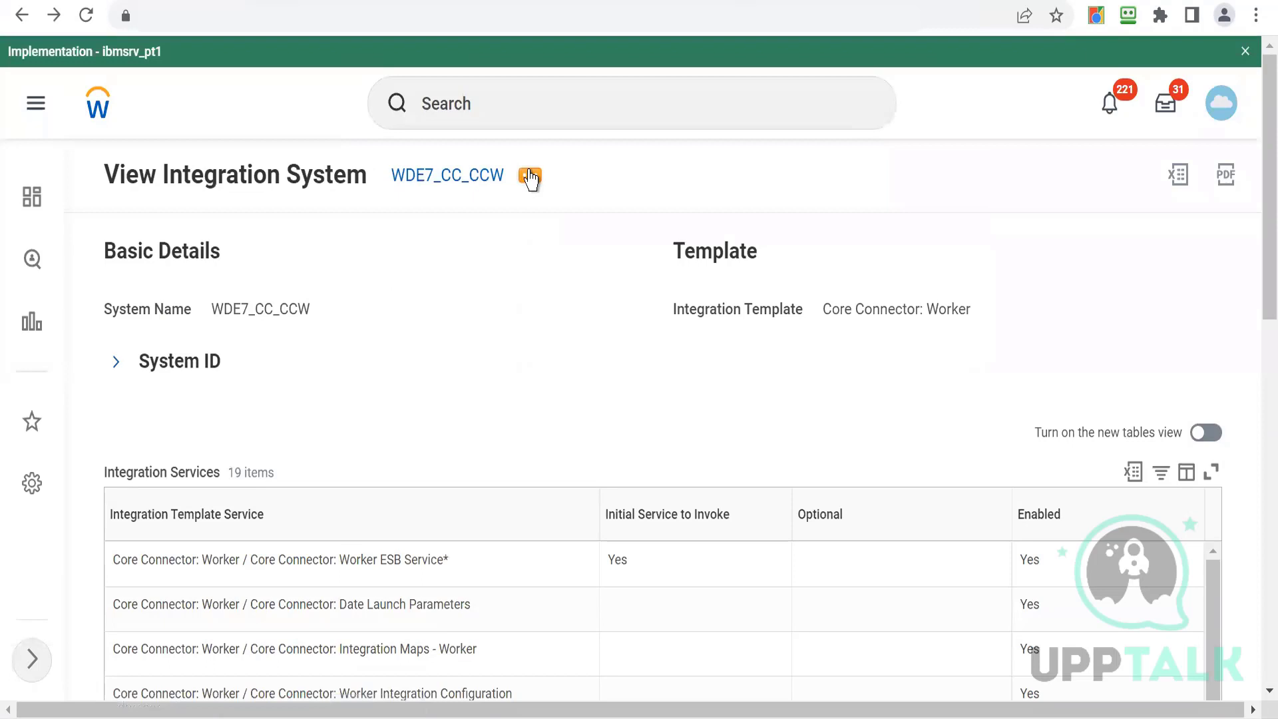
- Clone integration system WDE7_CC_CCW as WDE7_CC_CCW1 (Copy), confirming the clone
left_click(530, 176)
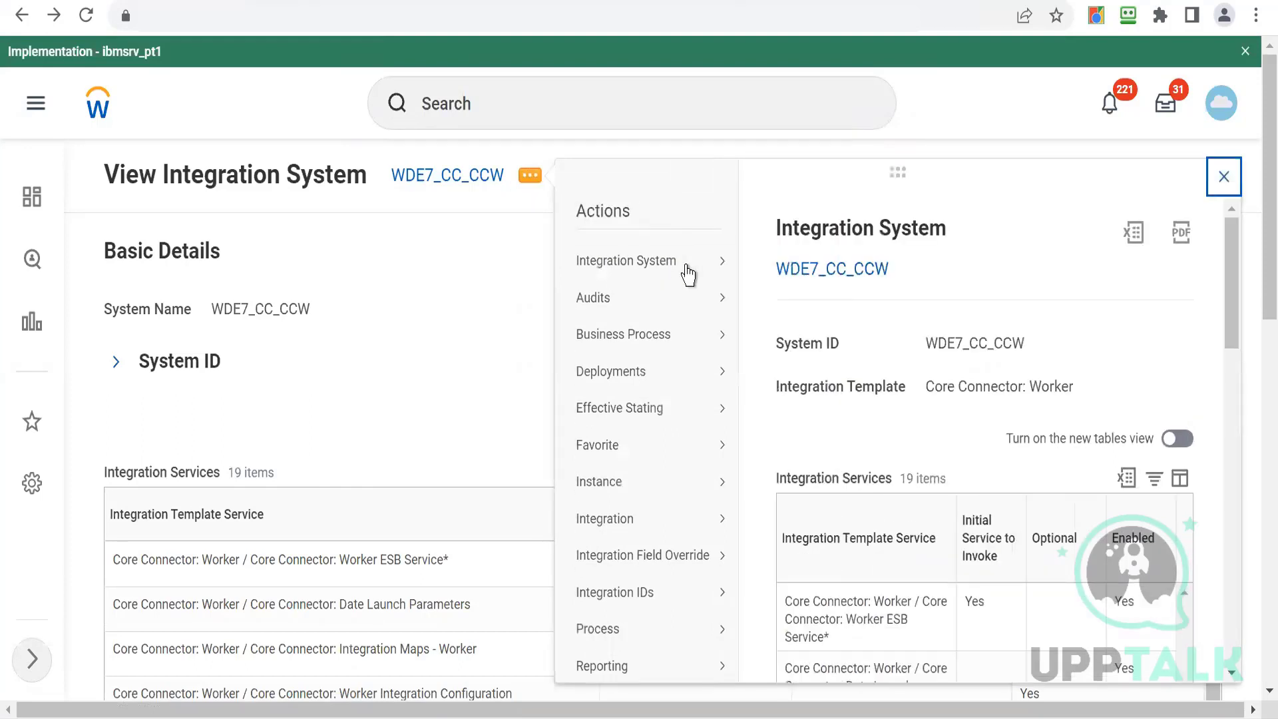
mouse_move(688, 273)
left_click_drag(1232, 299, 1239, 365)
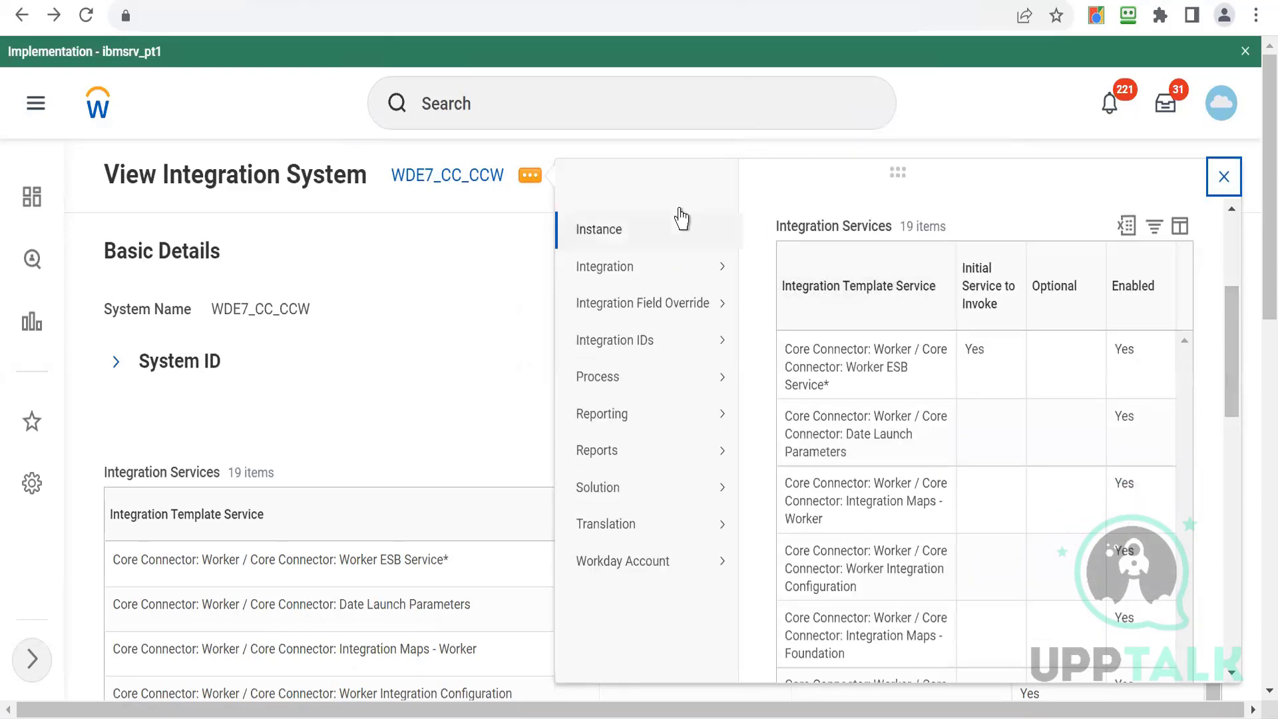
mouse_move(680, 272)
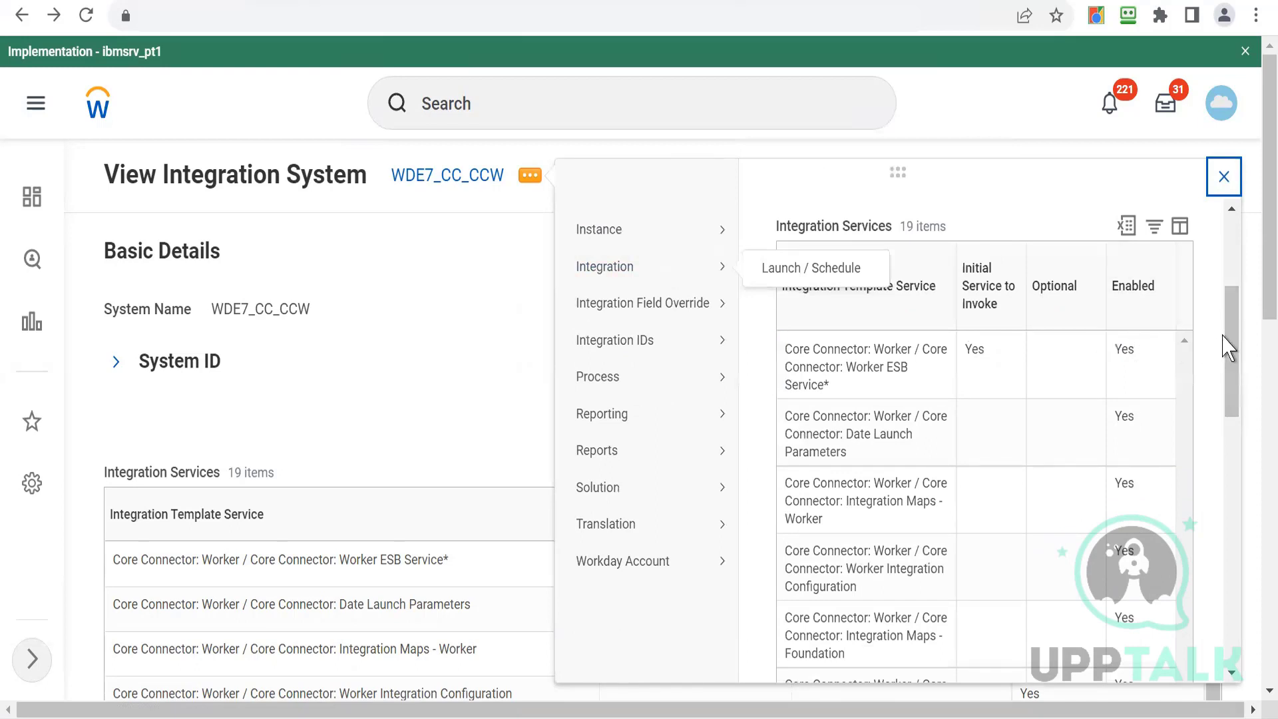
mouse_move(587, 393)
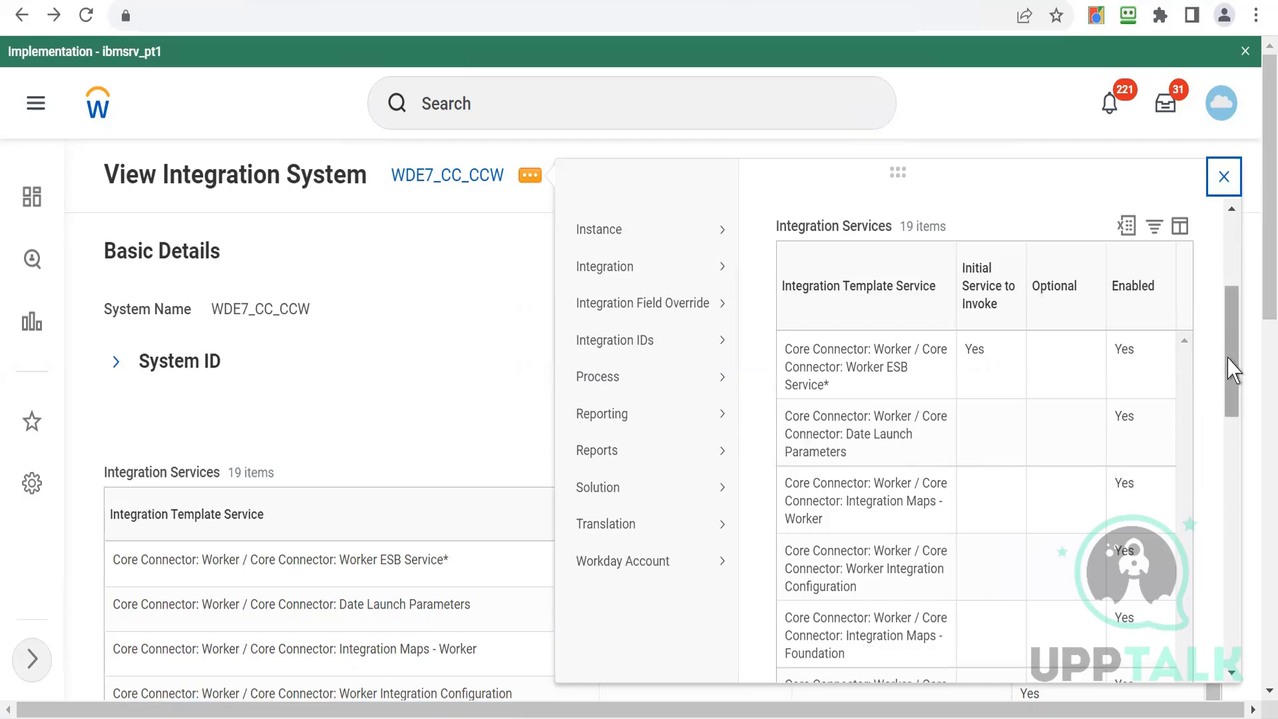
left_click_drag(1232, 362, 1216, 290)
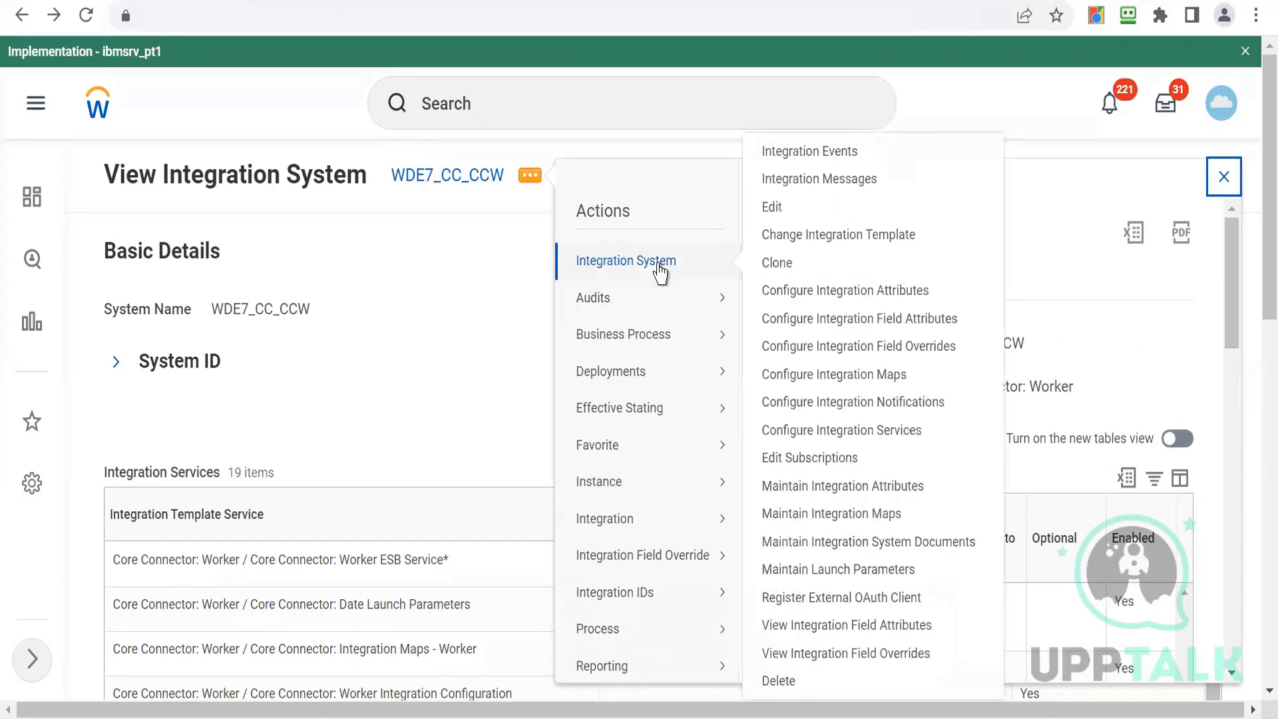
left_click(774, 265)
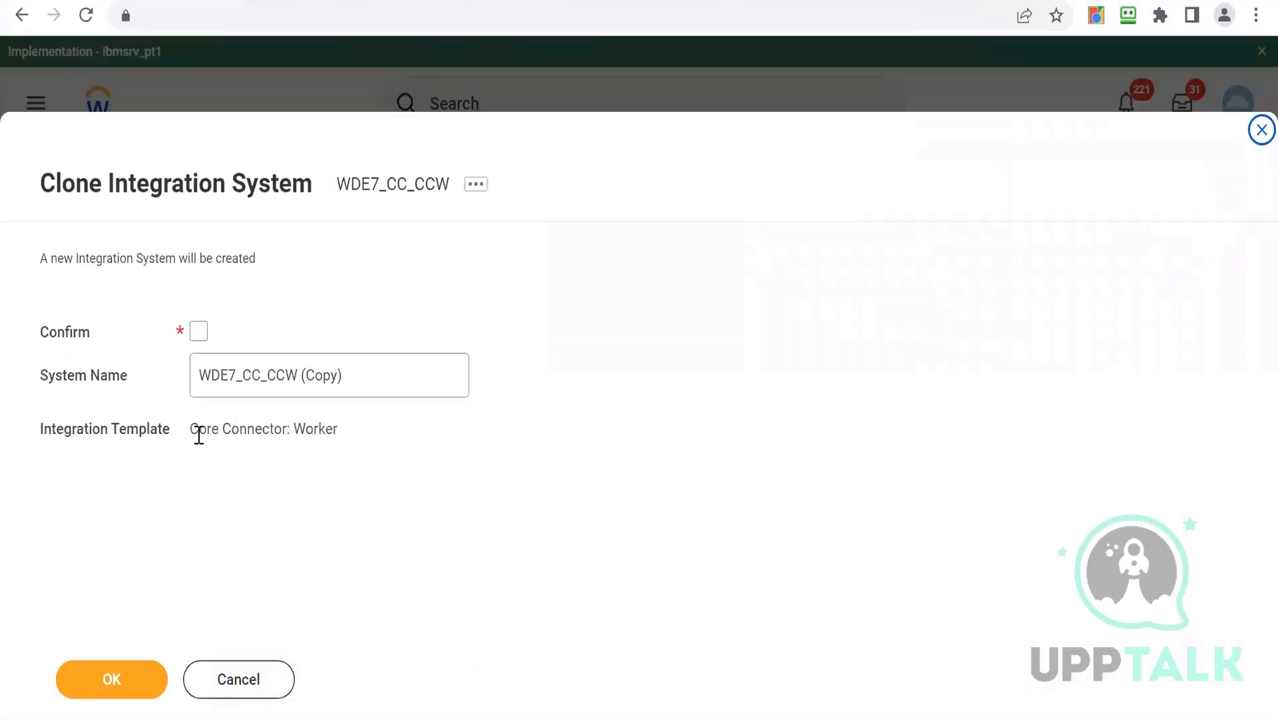
left_click(297, 374)
type("1")
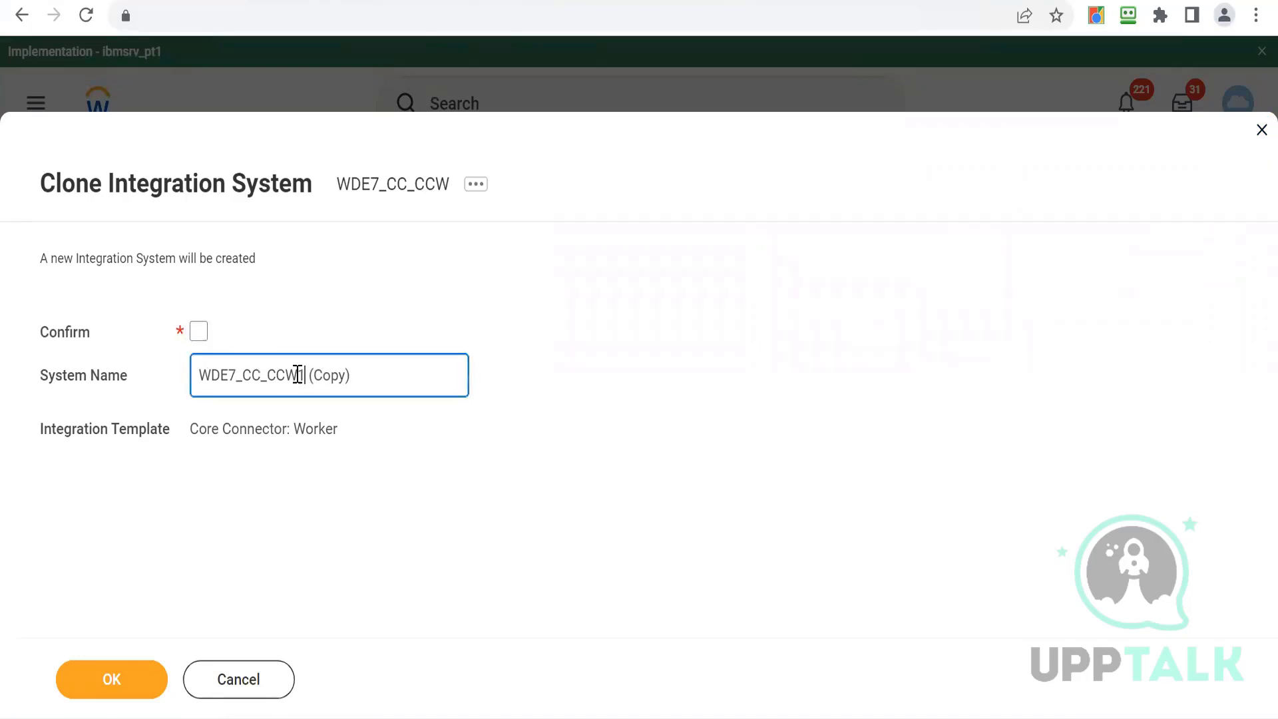
left_click(202, 336)
left_click(107, 681)
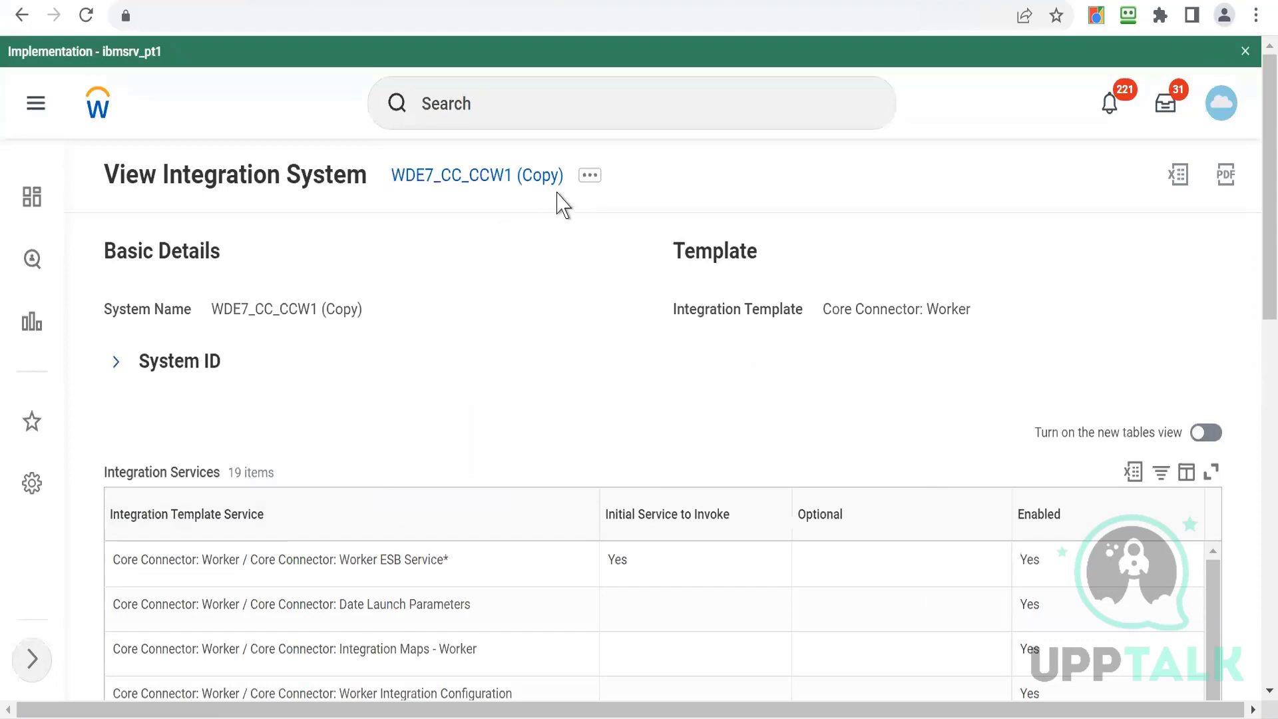
- Create a new Integration Process Event business process definition for WDE7_CC_CCW1 (Copy), choosing None of the above
left_click(589, 187)
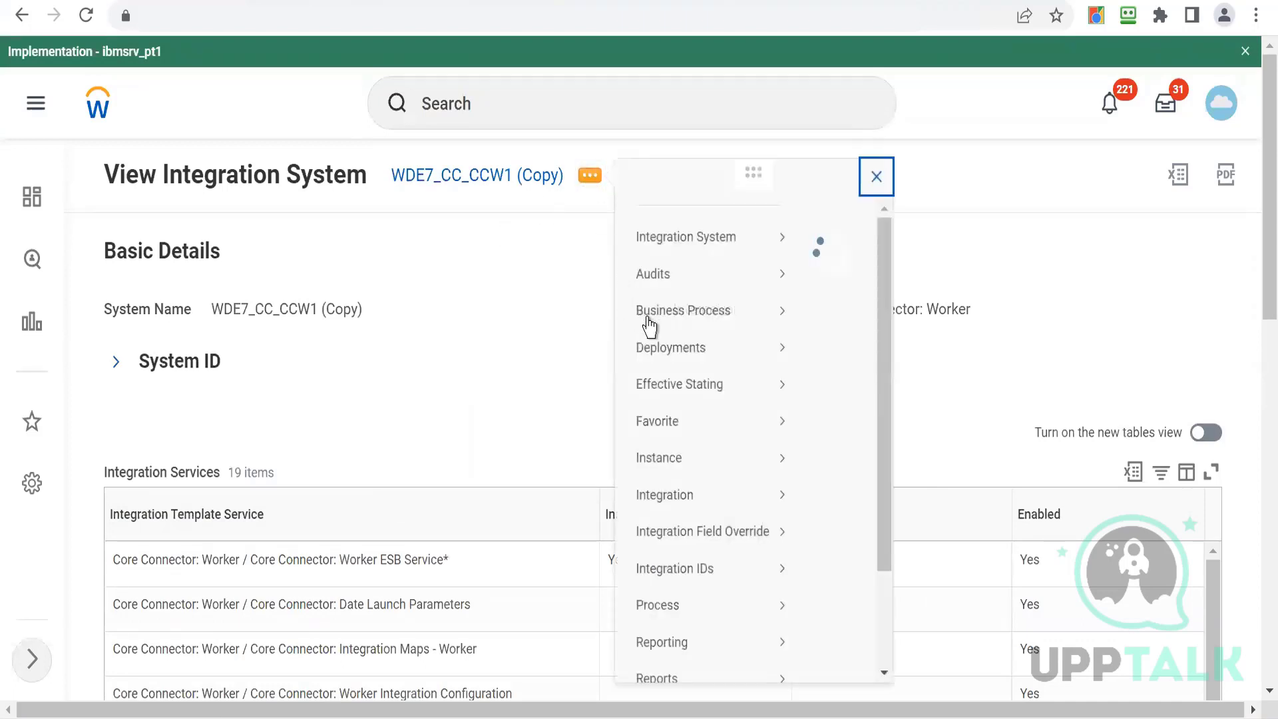
mouse_move(672, 330)
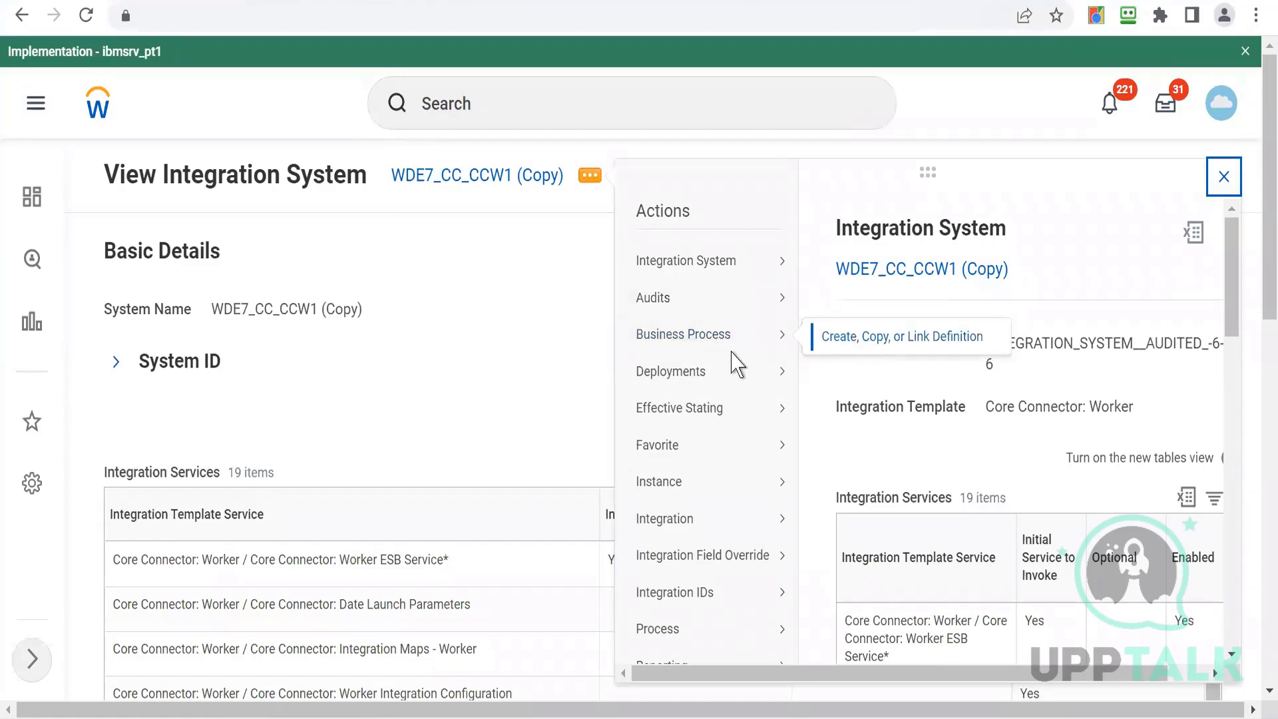
left_click(484, 331)
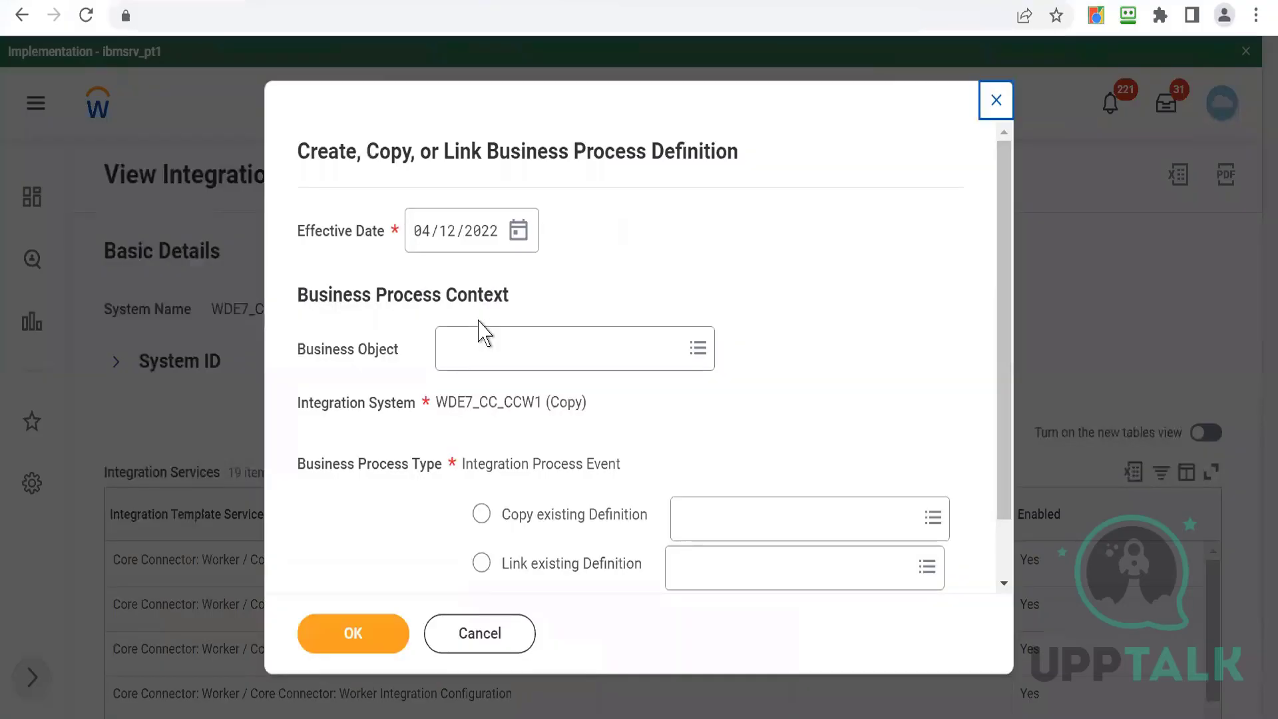
left_click_drag(1007, 457, 1004, 542)
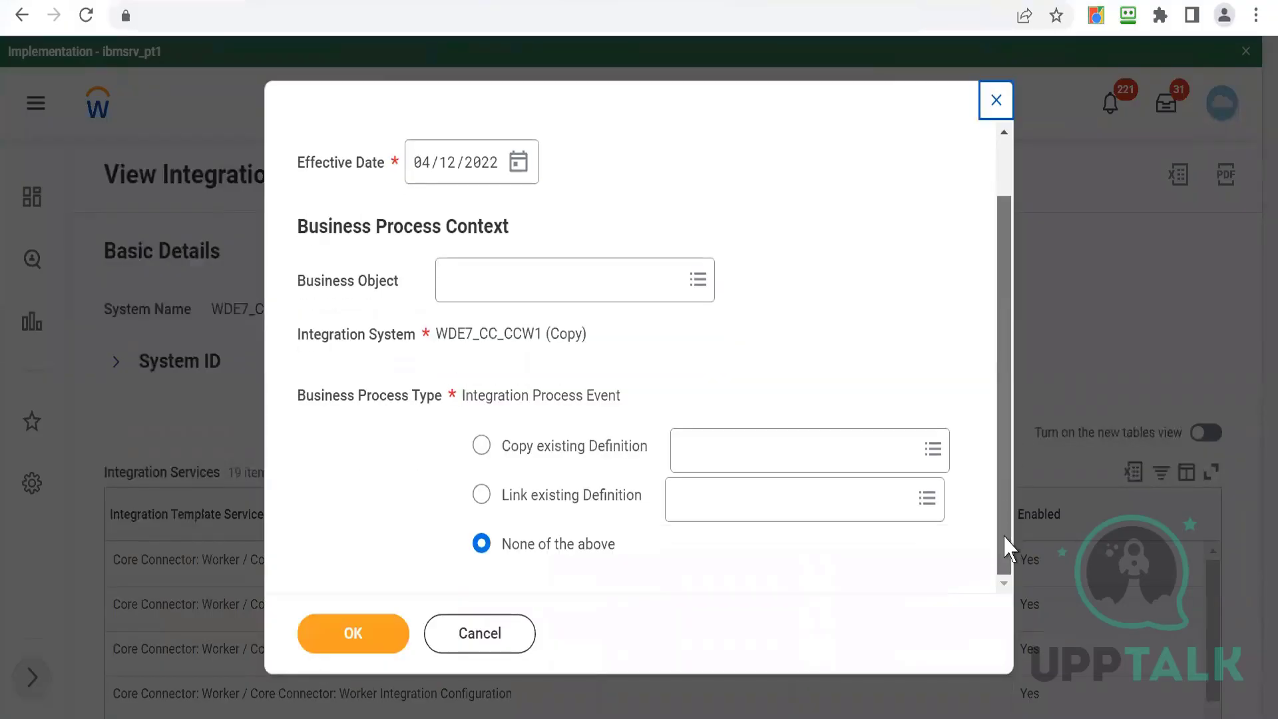
left_click(344, 637)
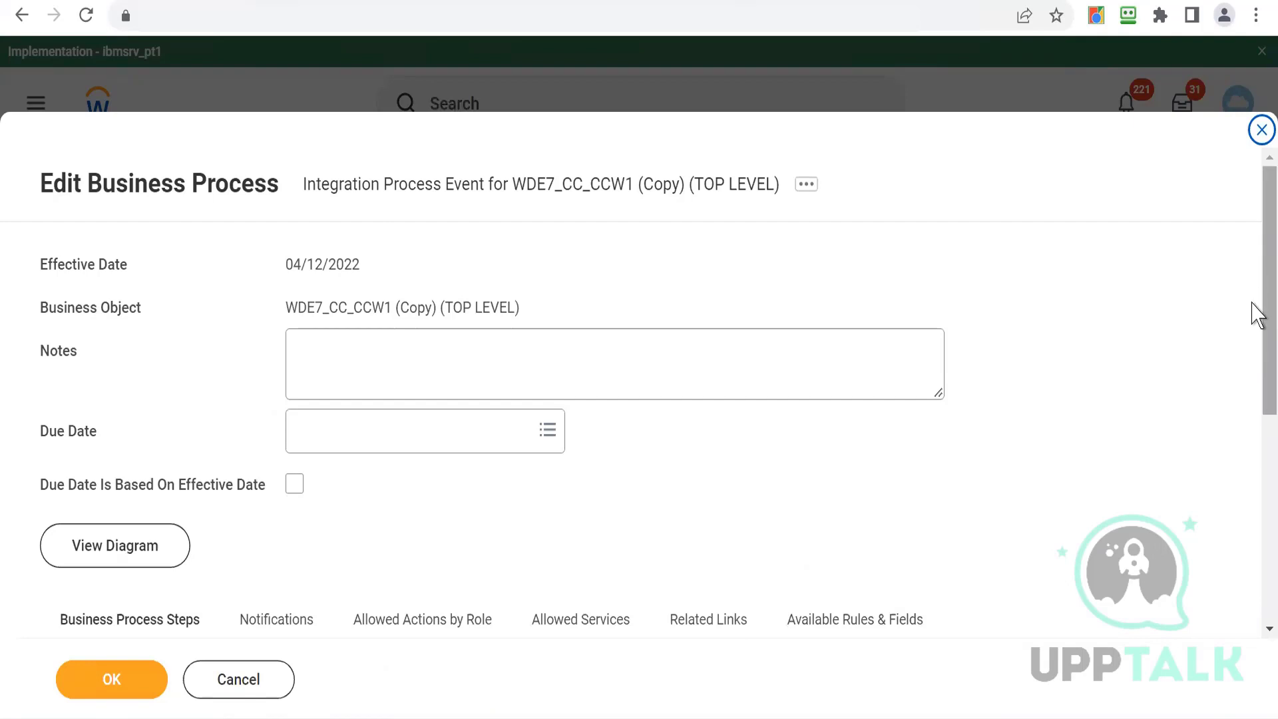
- Add a new business process step with order c and type Integration, then submit the business process
scroll(1255, 308, "down", 5)
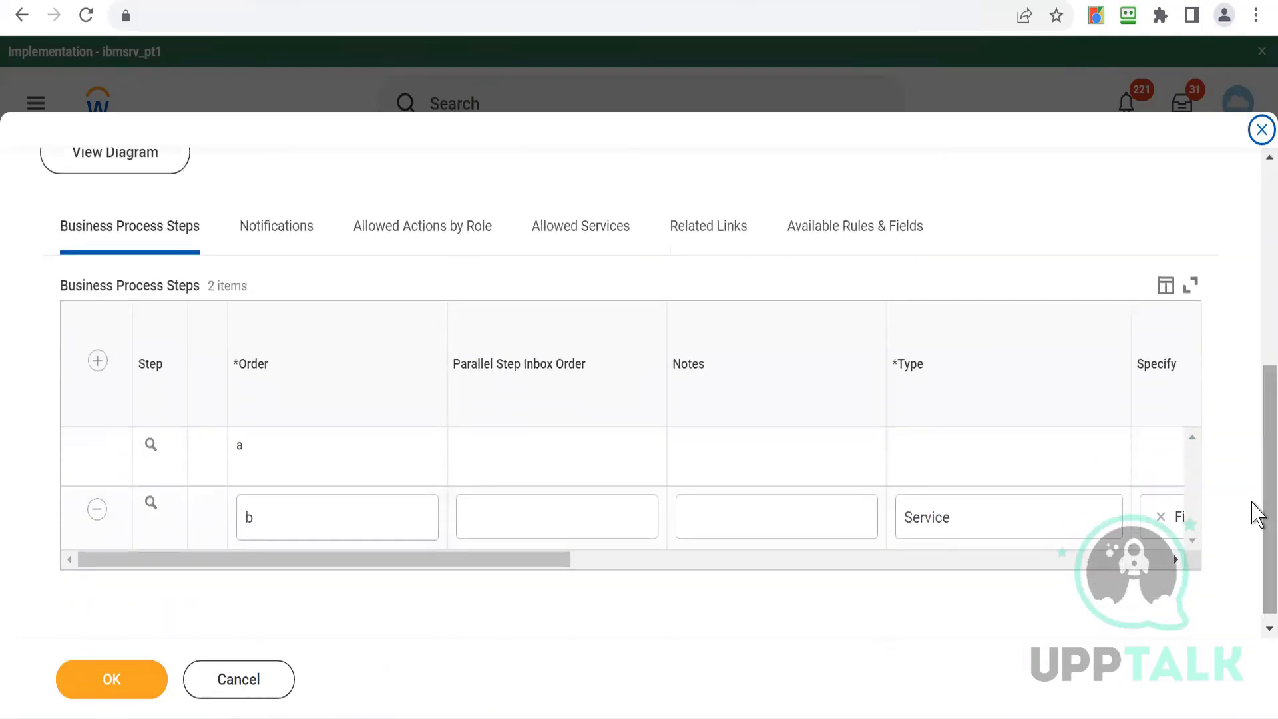
left_click(98, 368)
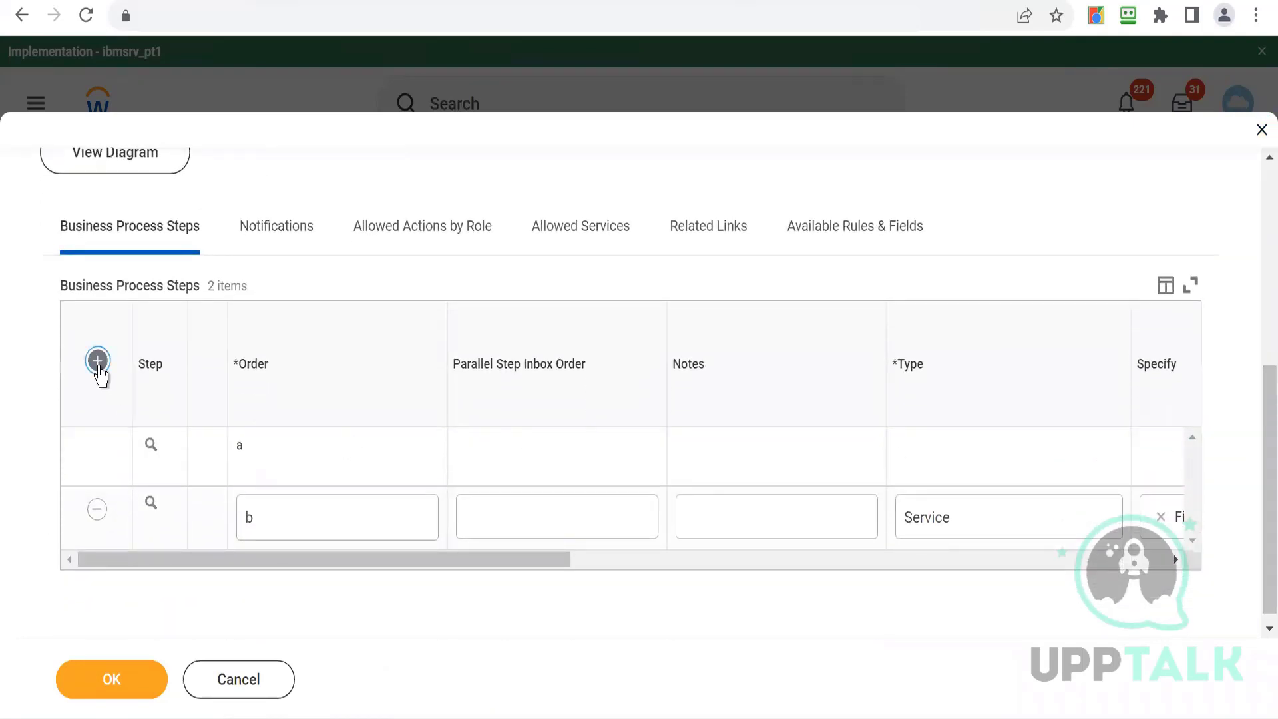
left_click(300, 456)
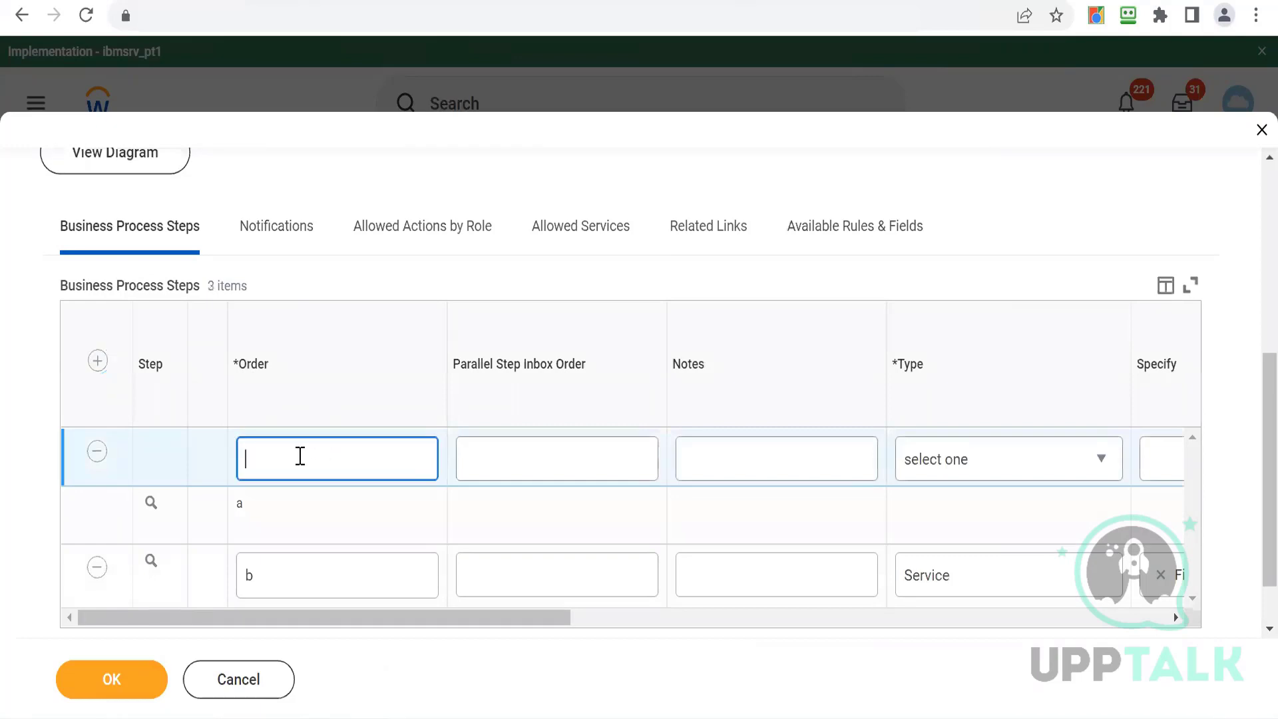
left_click(998, 452)
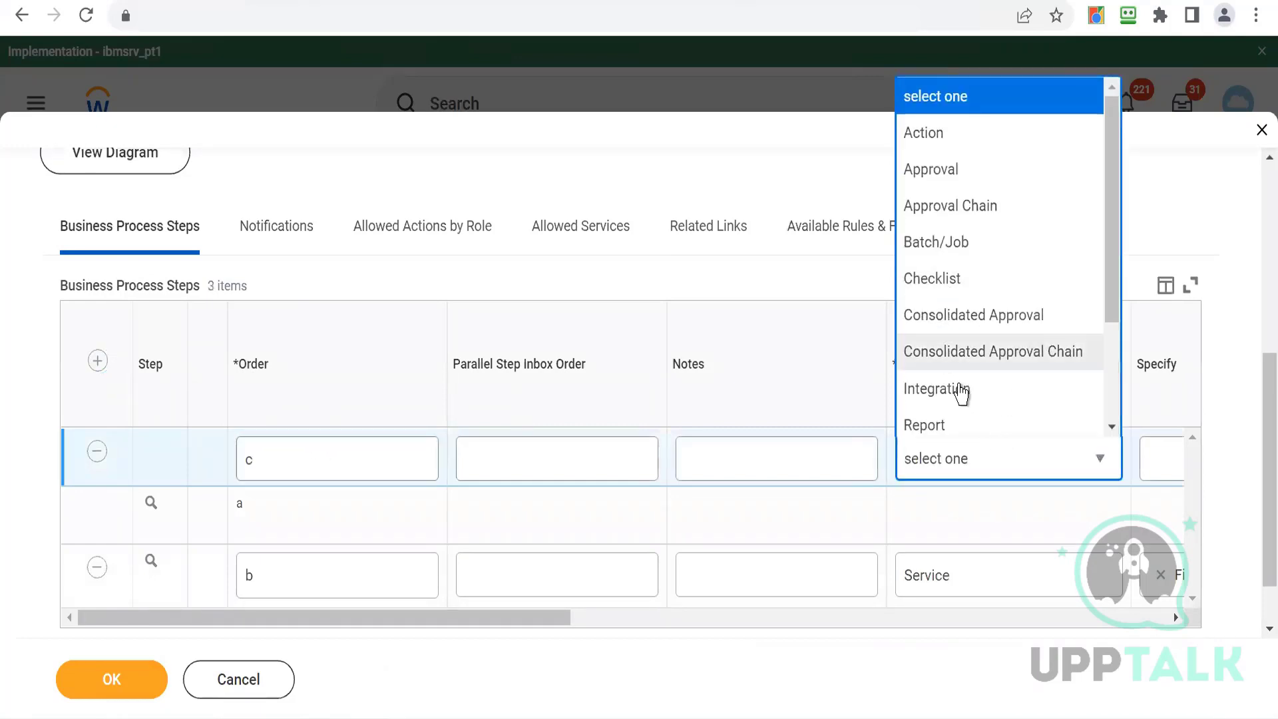
left_click(956, 393)
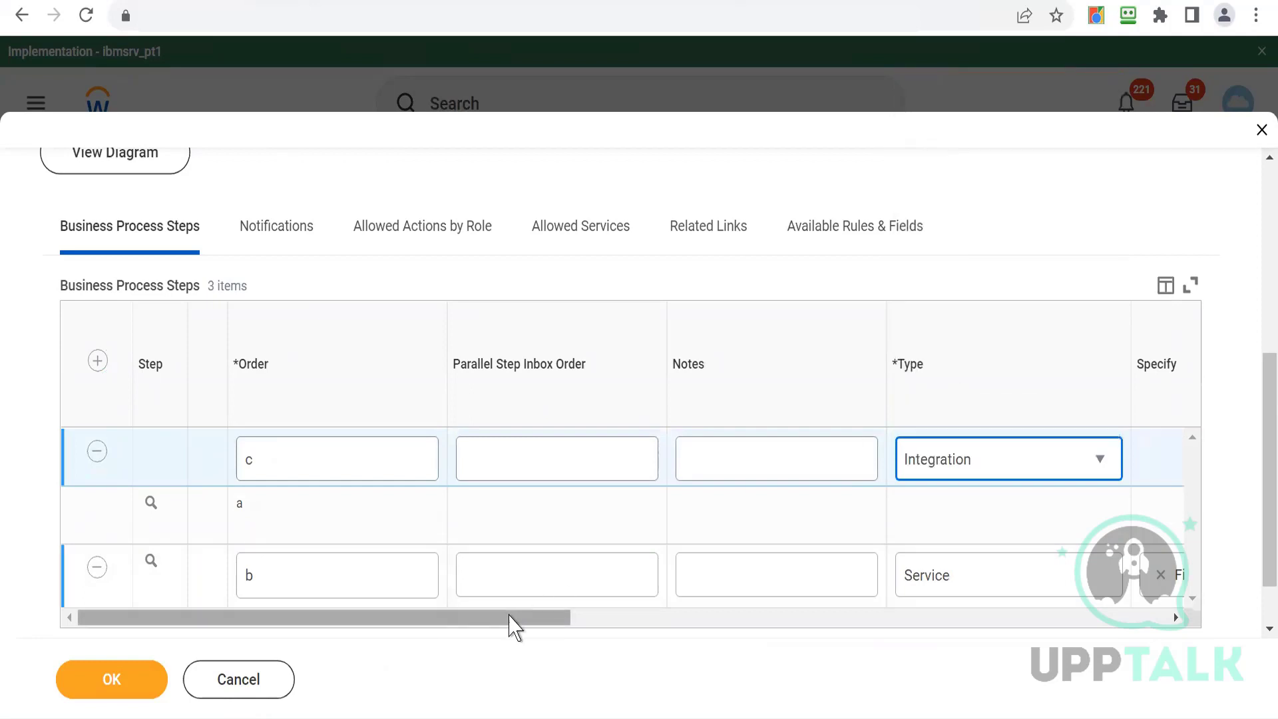
left_click_drag(513, 619, 825, 622)
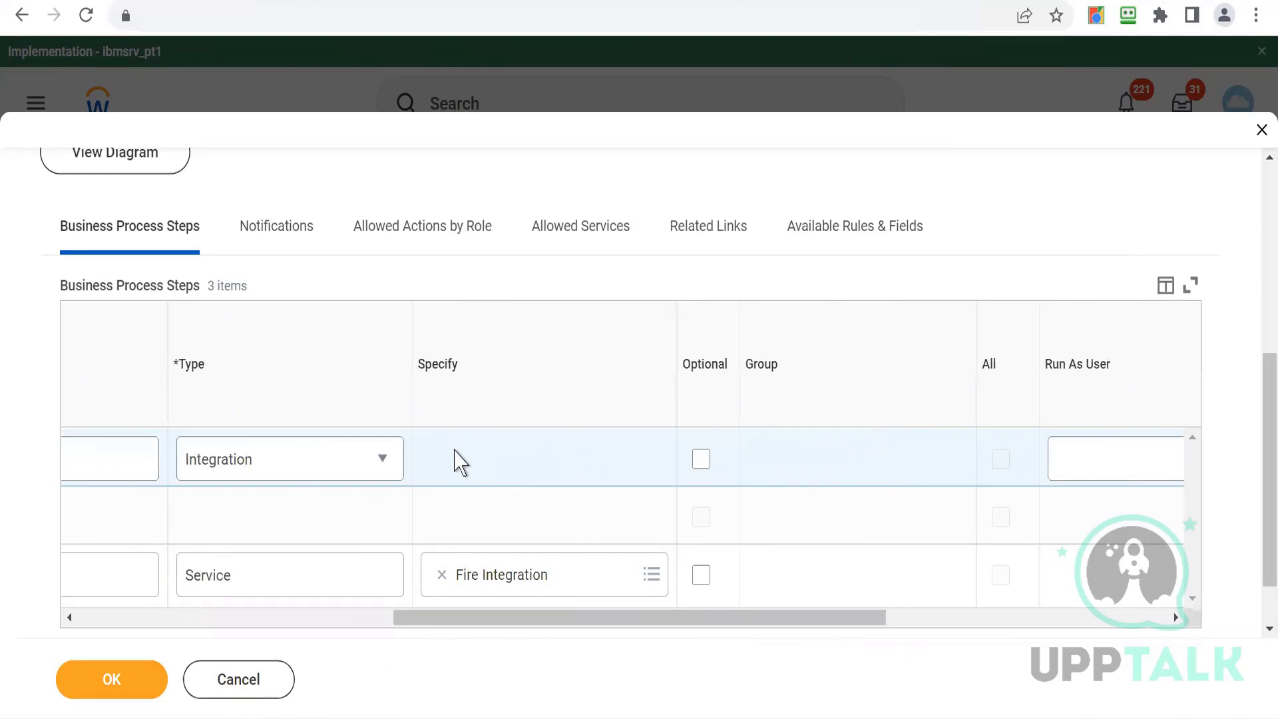
left_click(355, 618)
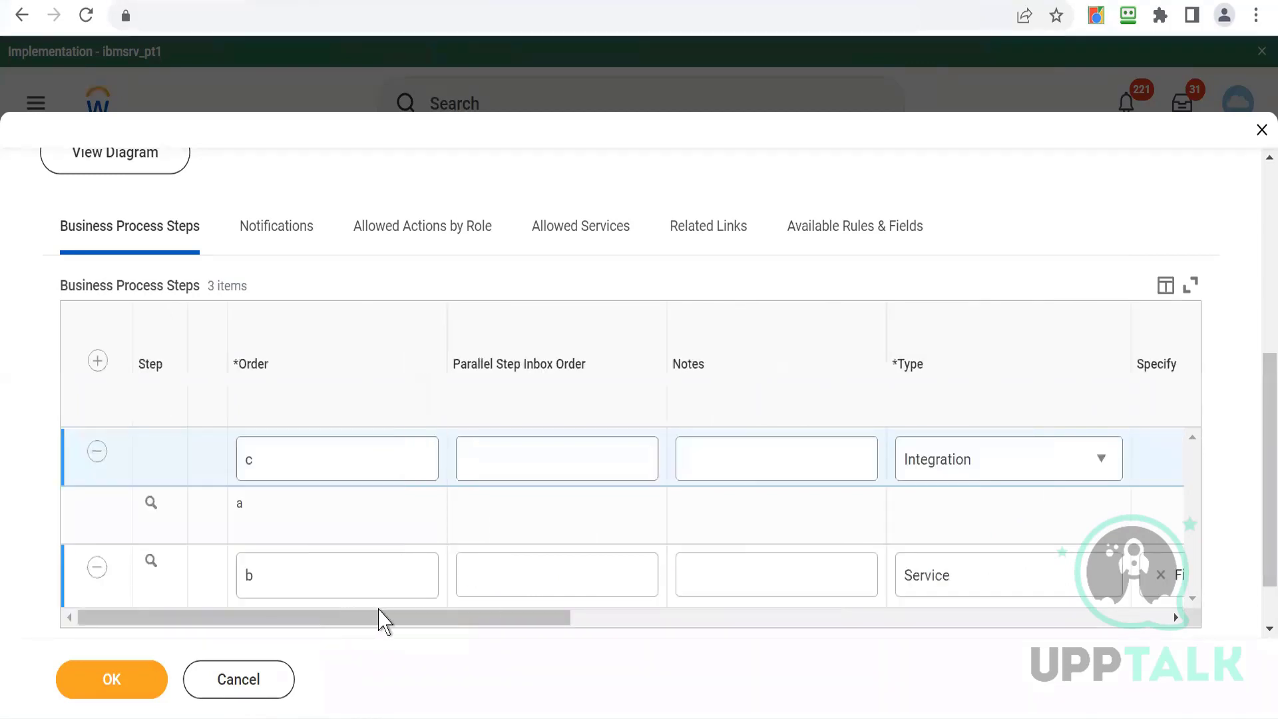
left_click_drag(381, 622, 603, 620)
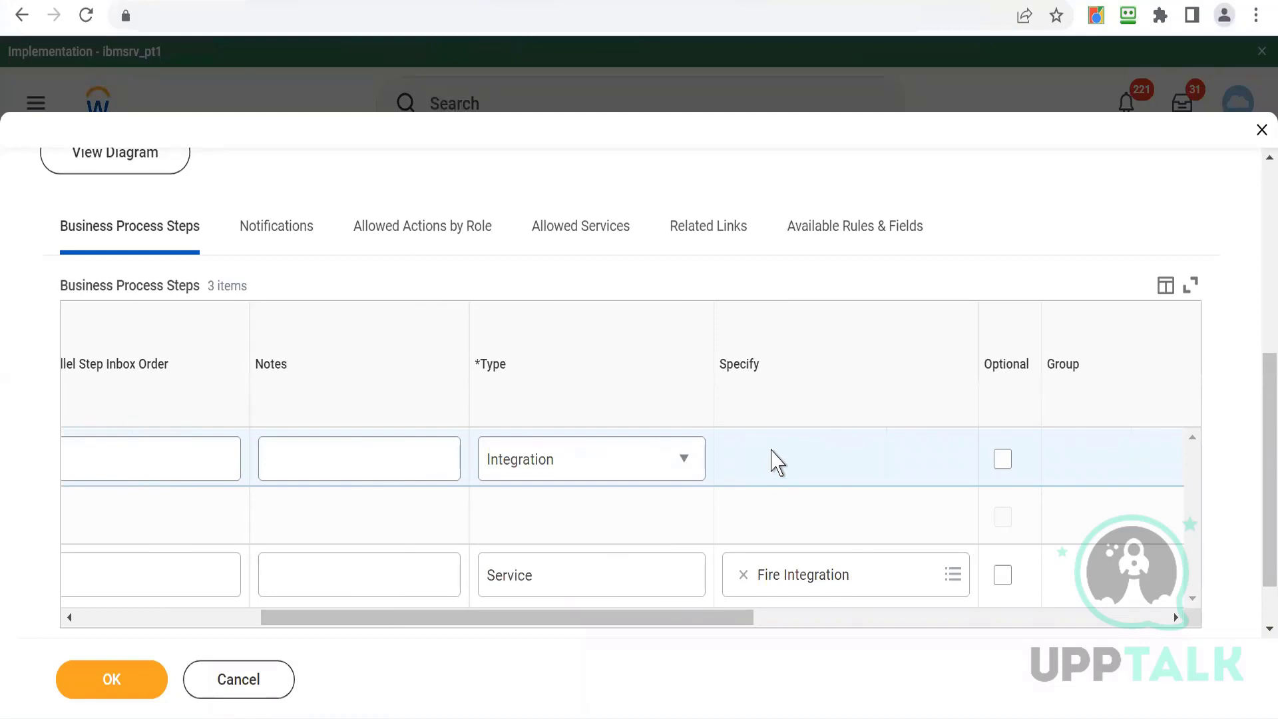
left_click(197, 619)
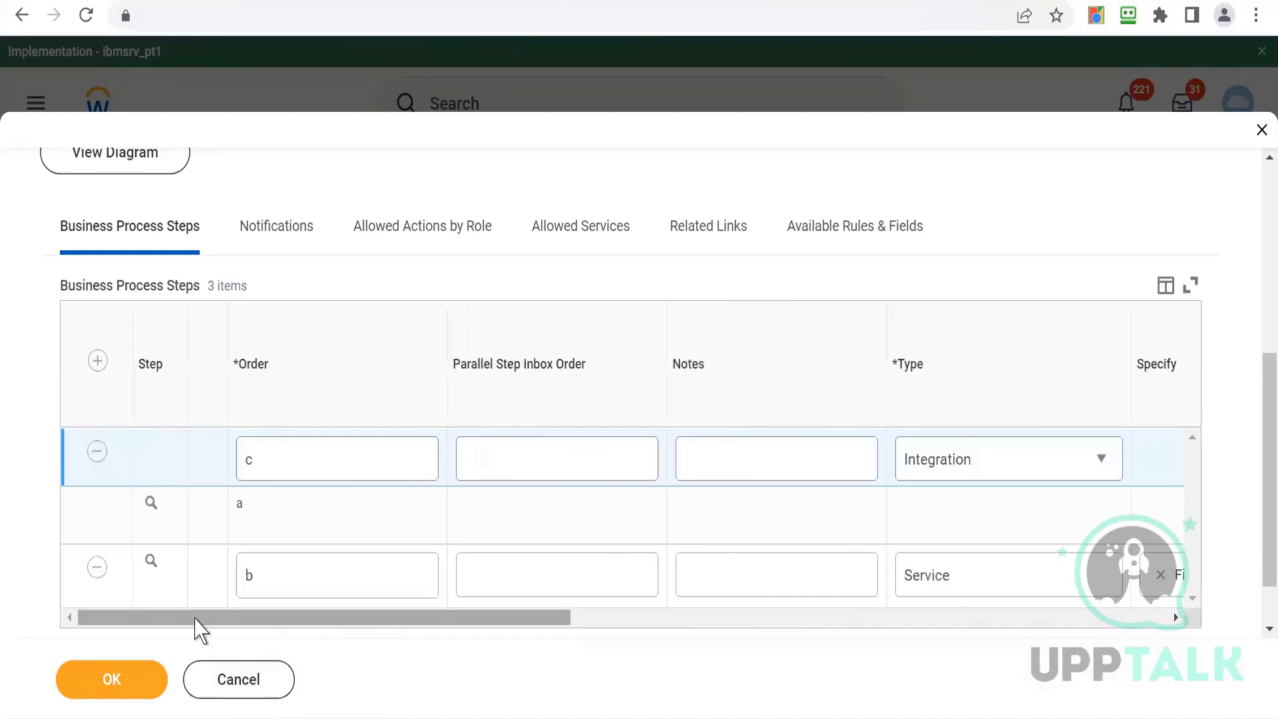
left_click(109, 691)
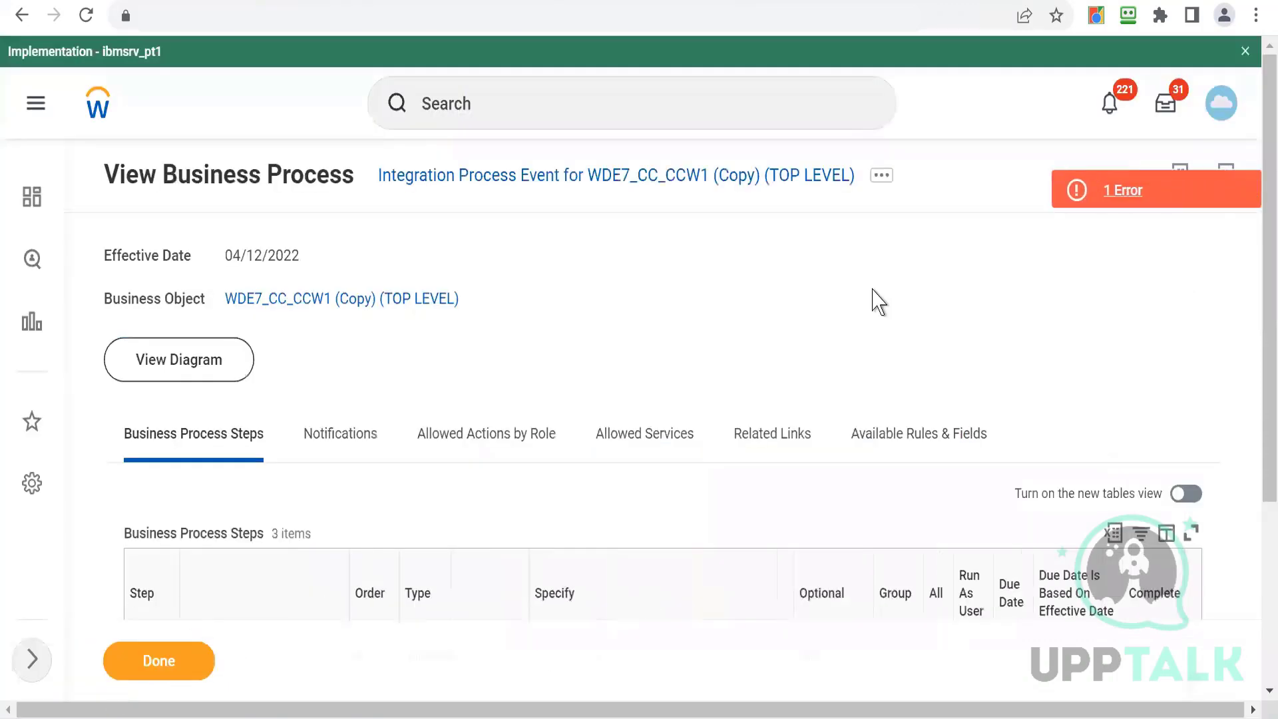
- Configure Integration step c to run the WDE7_CC_DT integration, keeping the static request name WDE7_CC_DT
left_click(1188, 200)
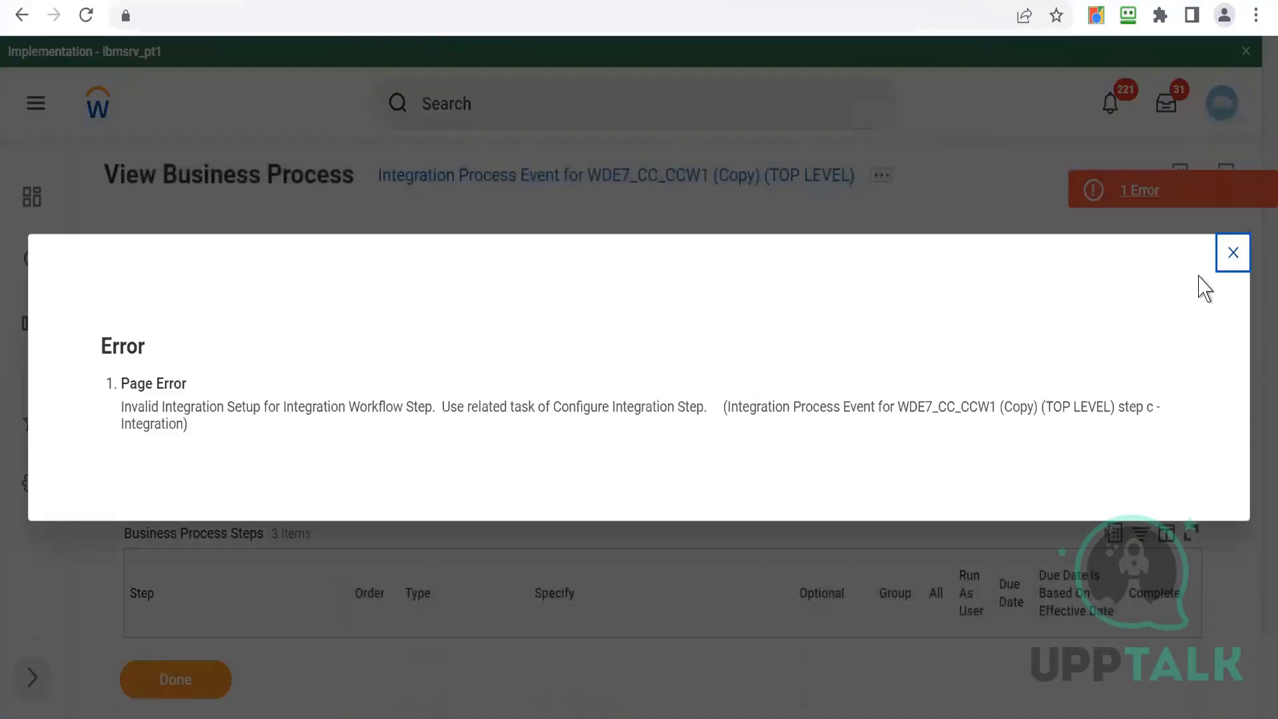
left_click(1233, 256)
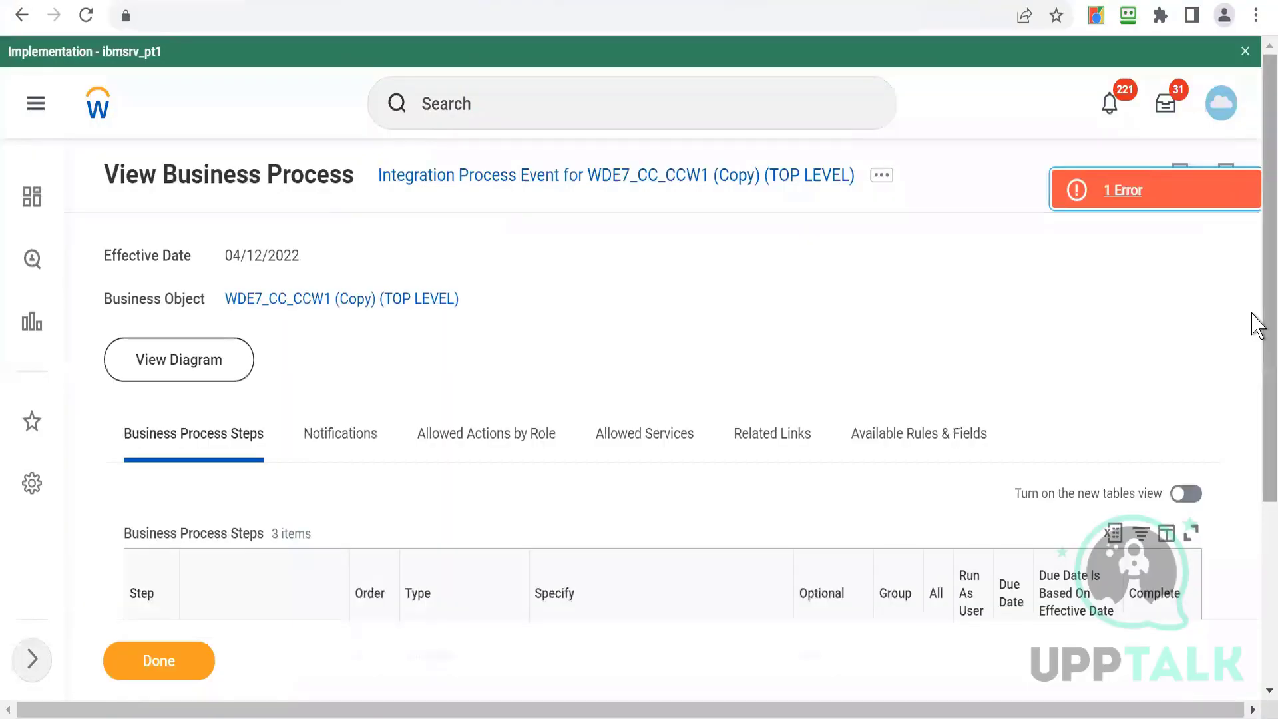
scroll(1257, 476, "down", 4)
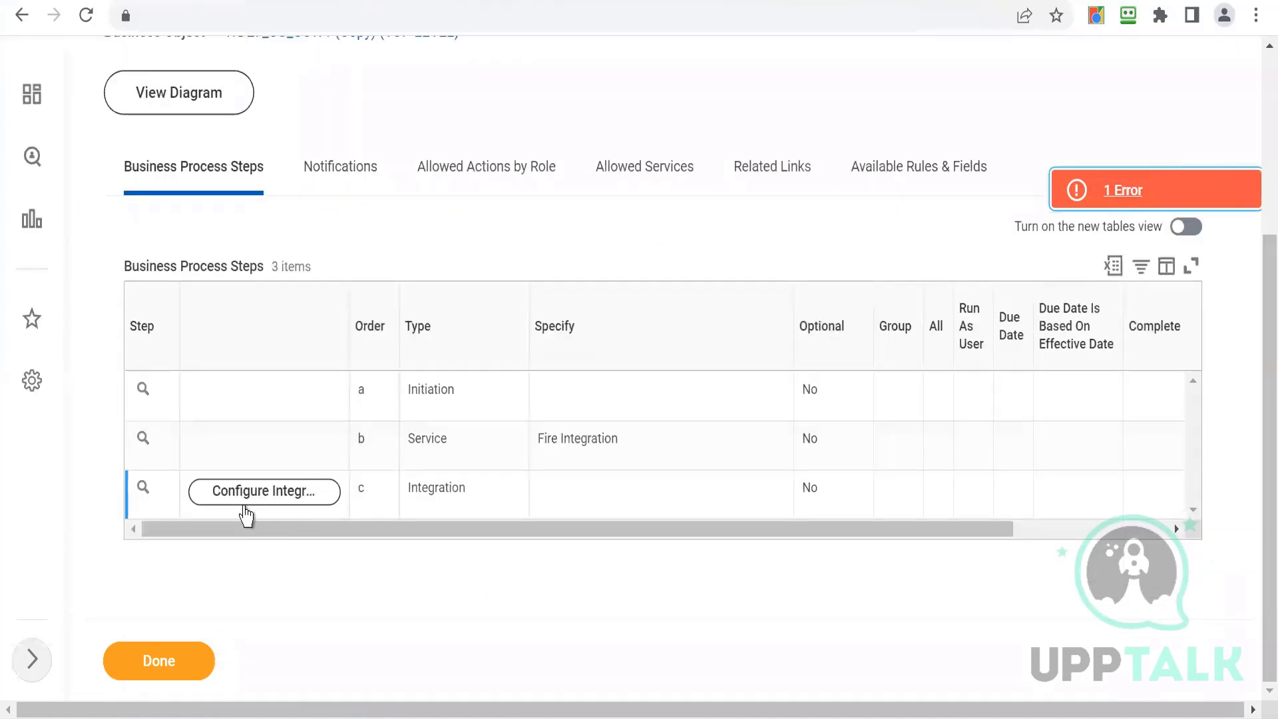
left_click(233, 504)
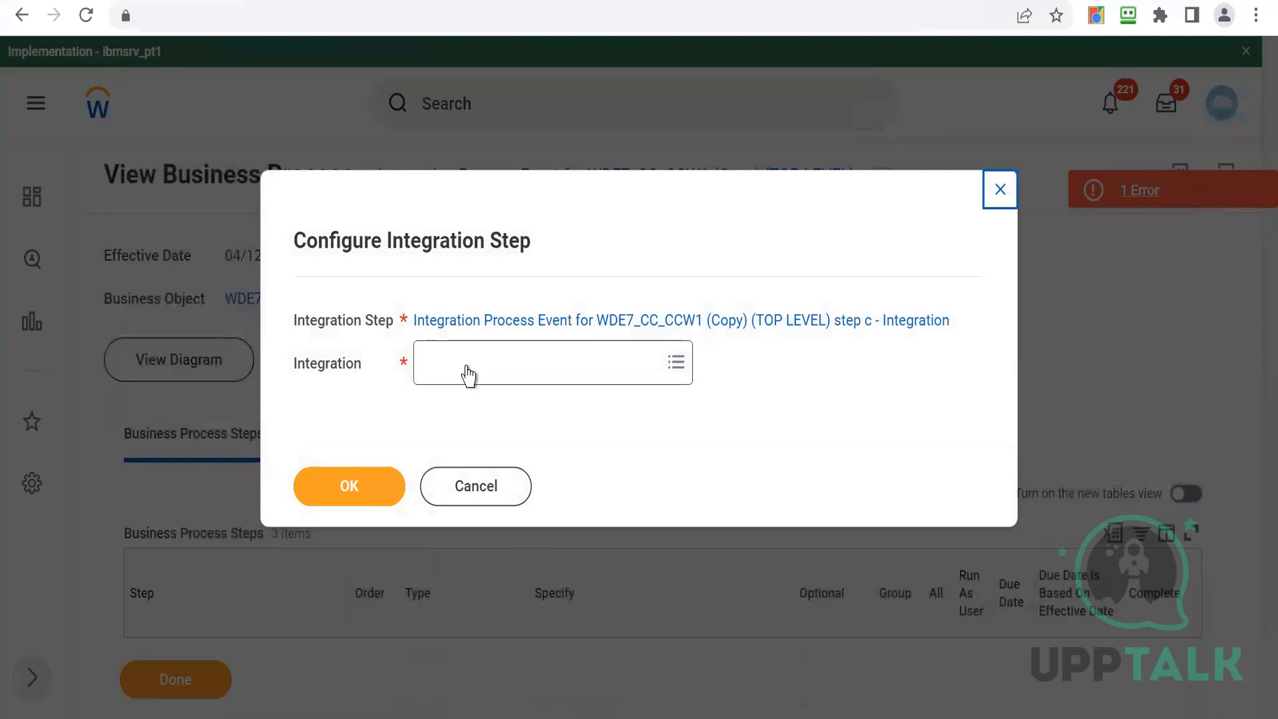
left_click(468, 374)
type("WDE7_CC_D")
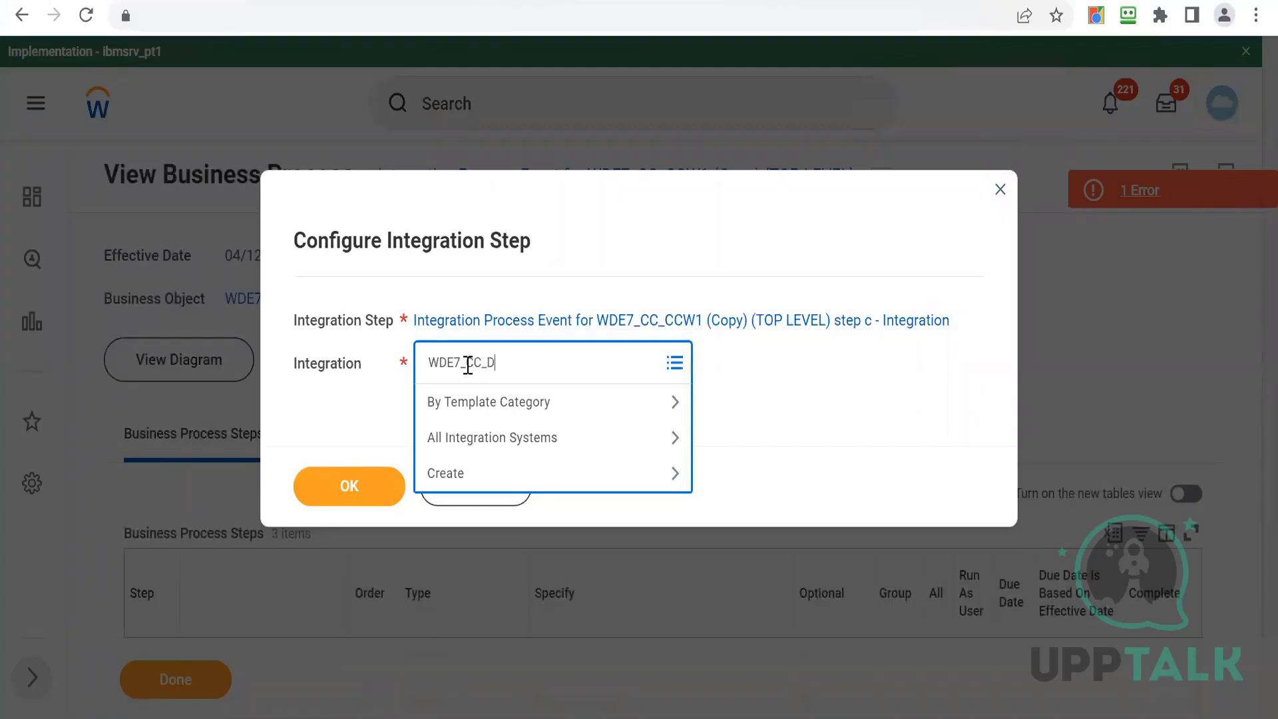
type("T")
key("Return")
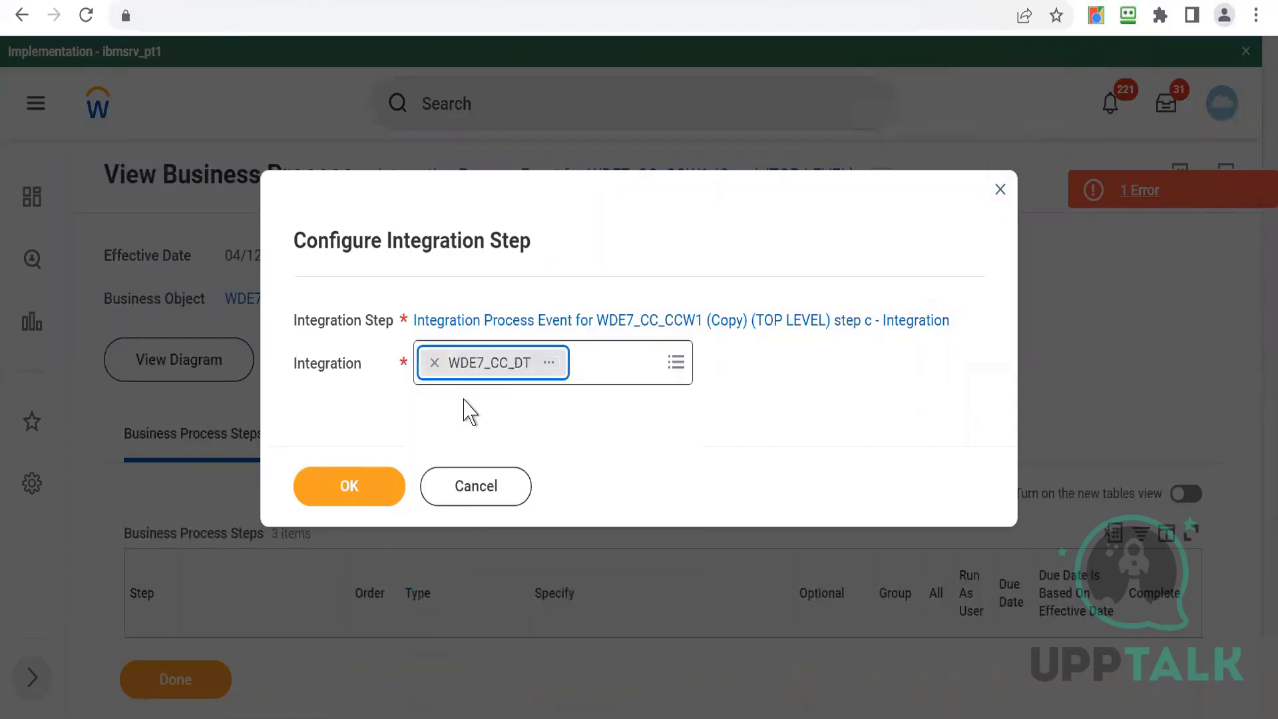
left_click(346, 493)
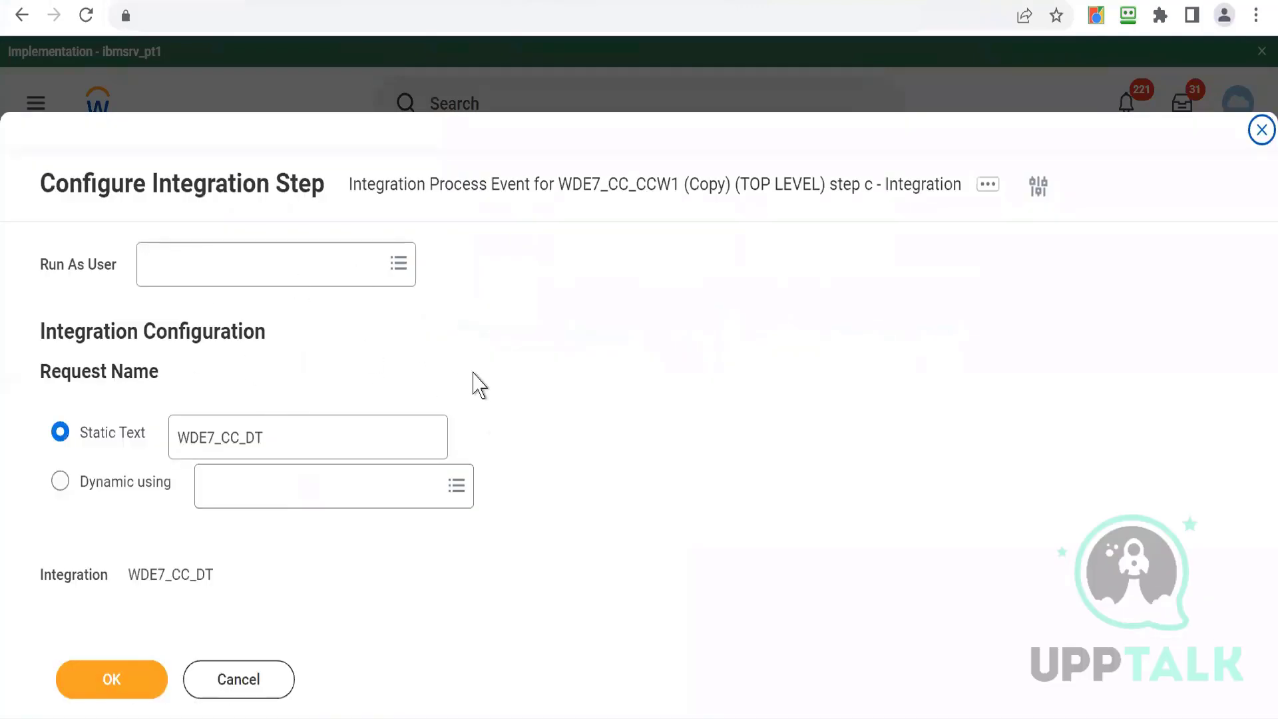
left_click(92, 686)
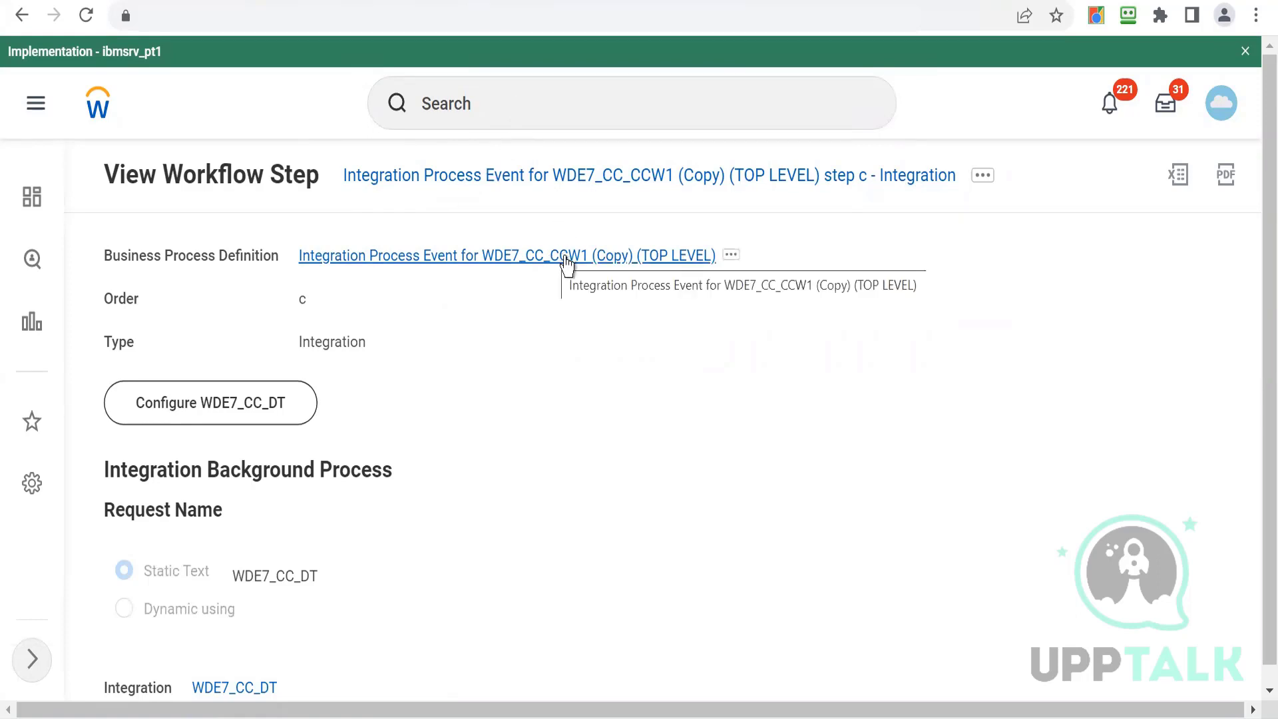
- Search for WDE7_CC_CCW1 and open the integration system WDE7_CC_CCW1 (Copy)
left_click(474, 111)
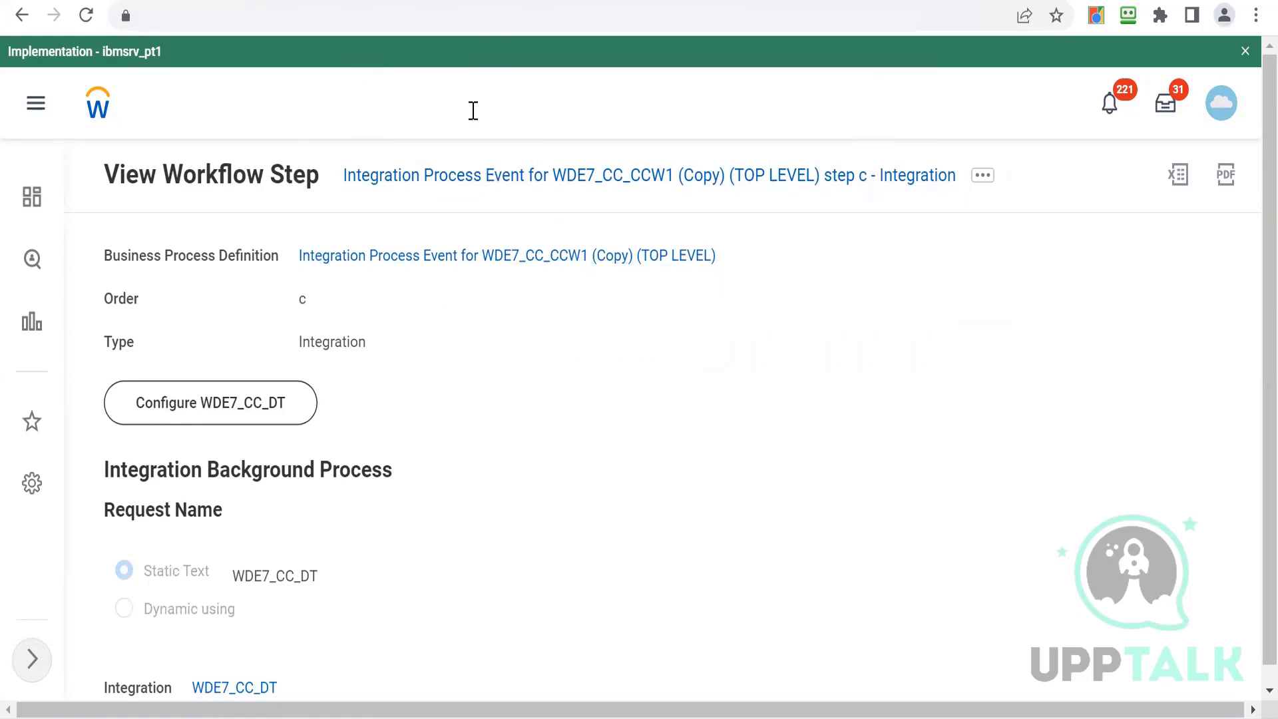
type("WDE7_CC")
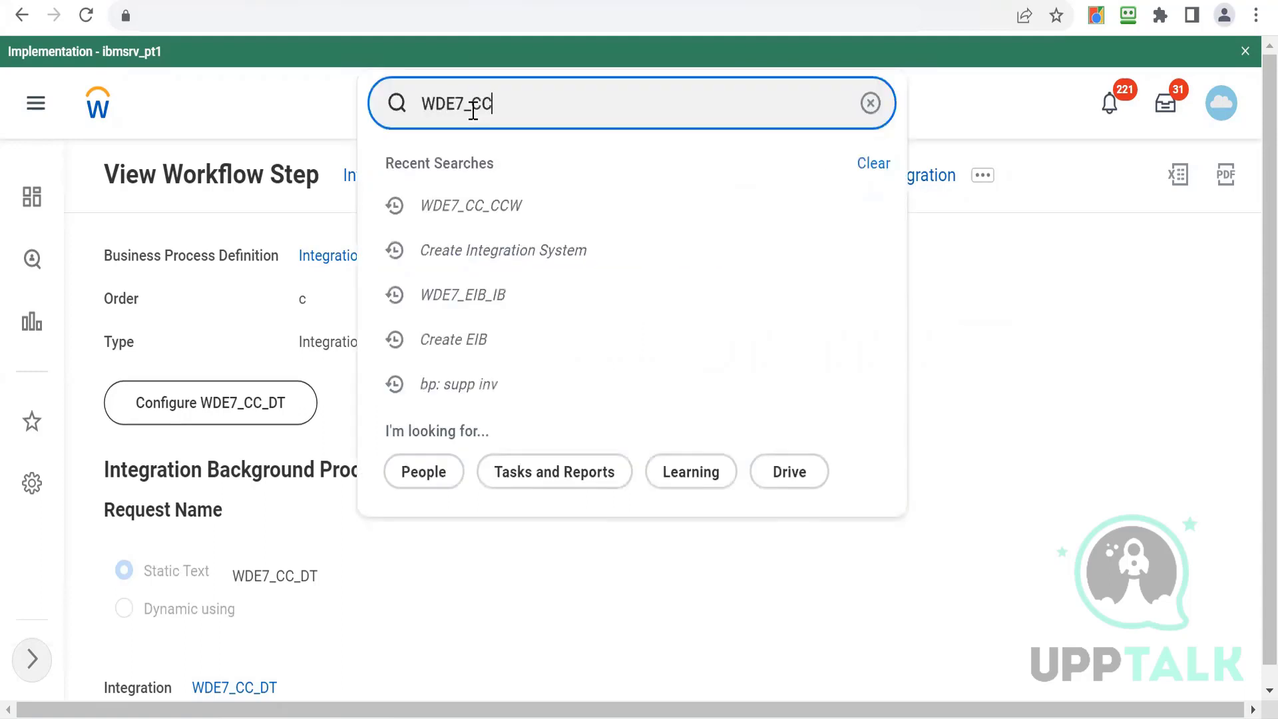
key("Return")
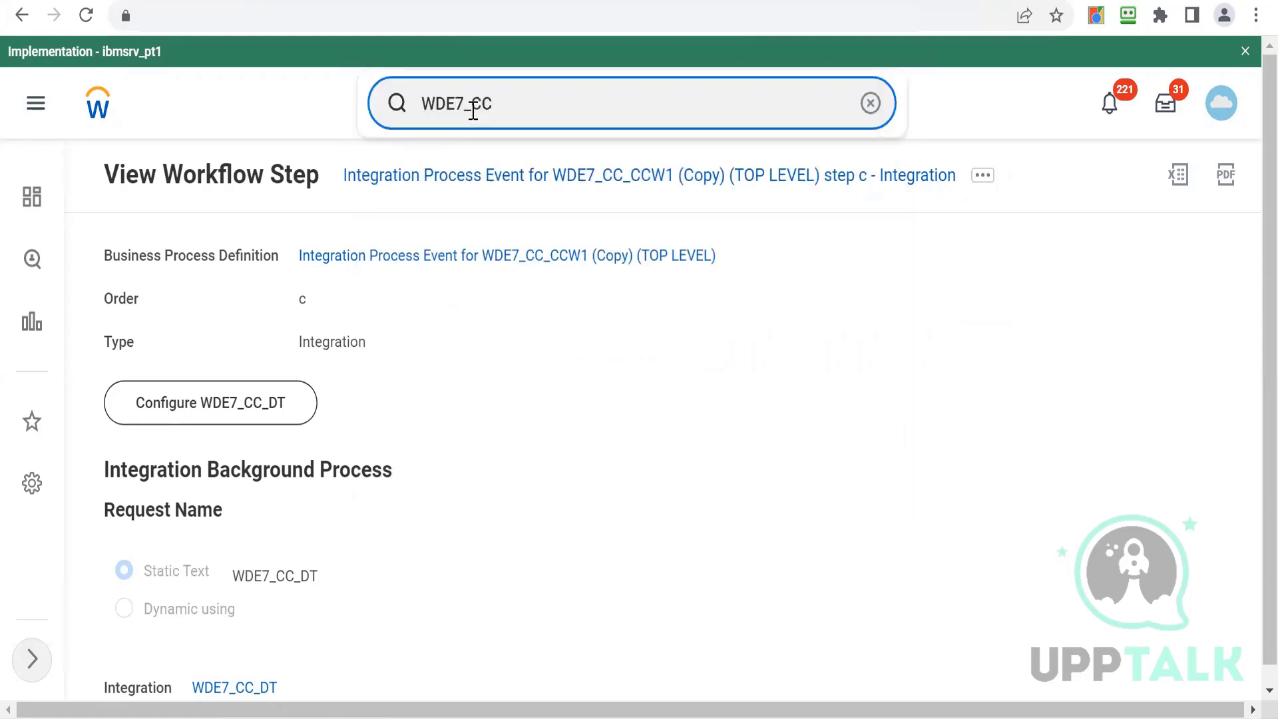
type("_CCW1")
key("Return")
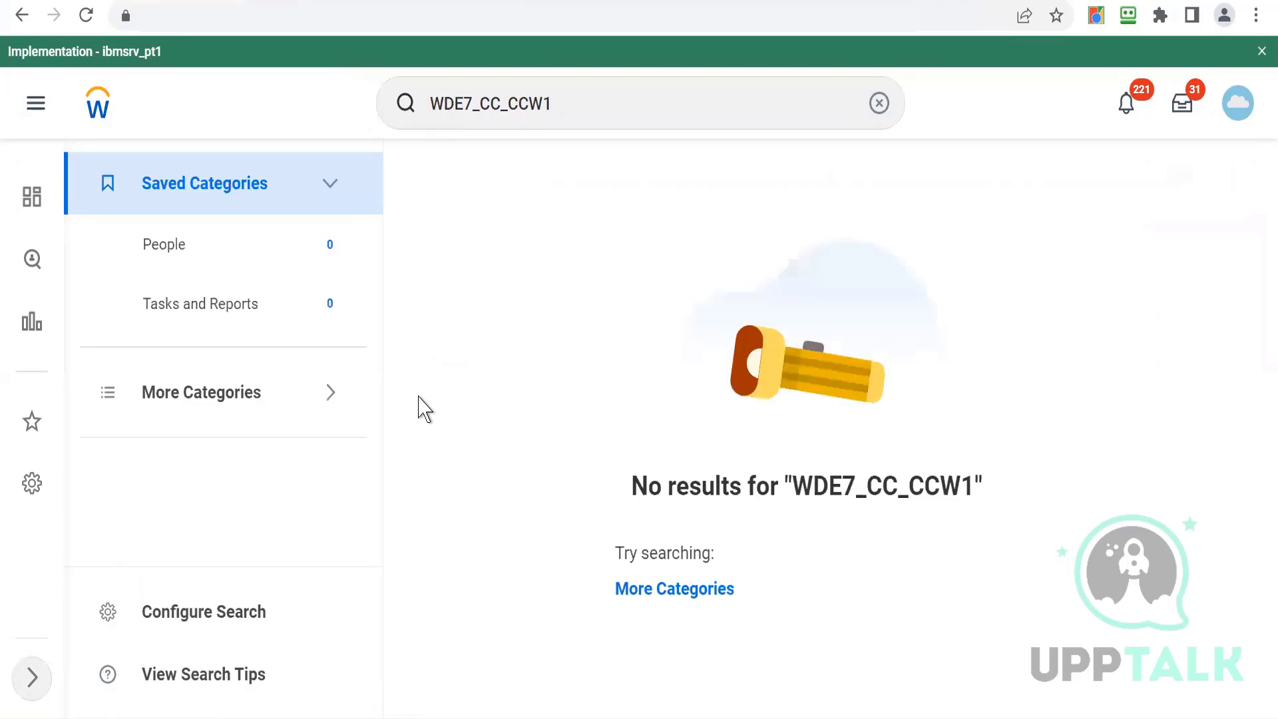
left_click(639, 591)
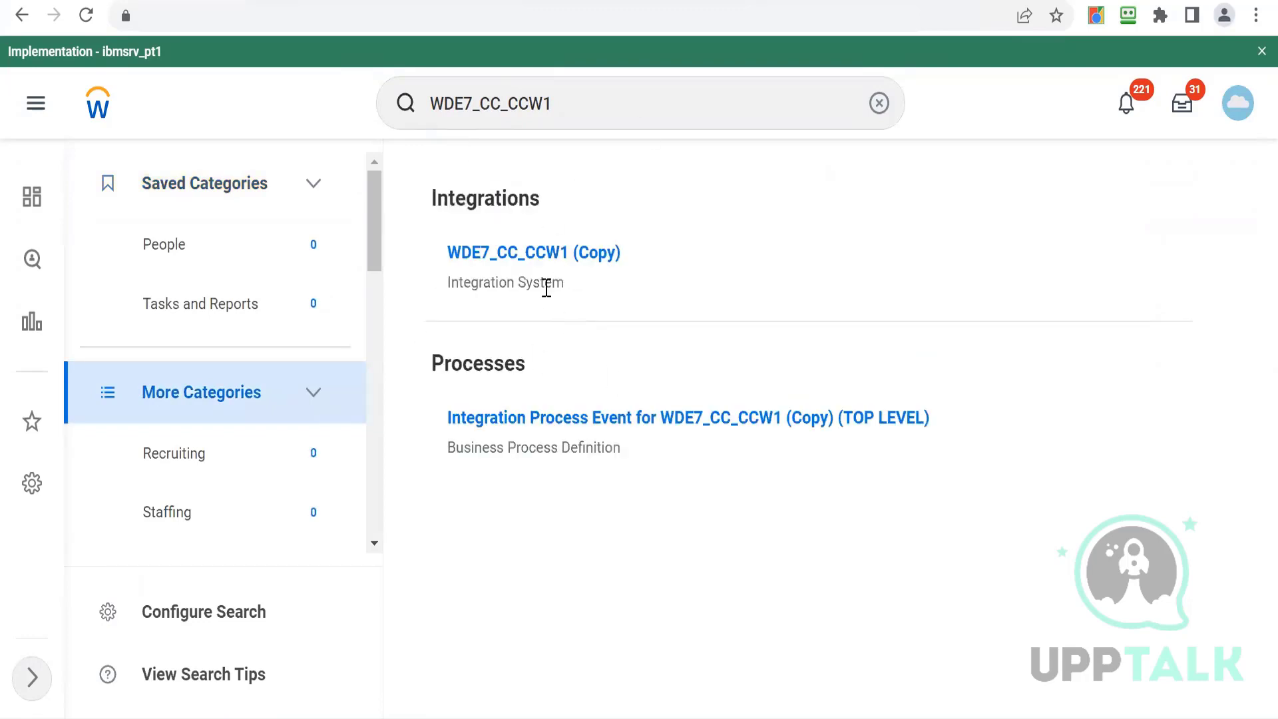
left_click(505, 260)
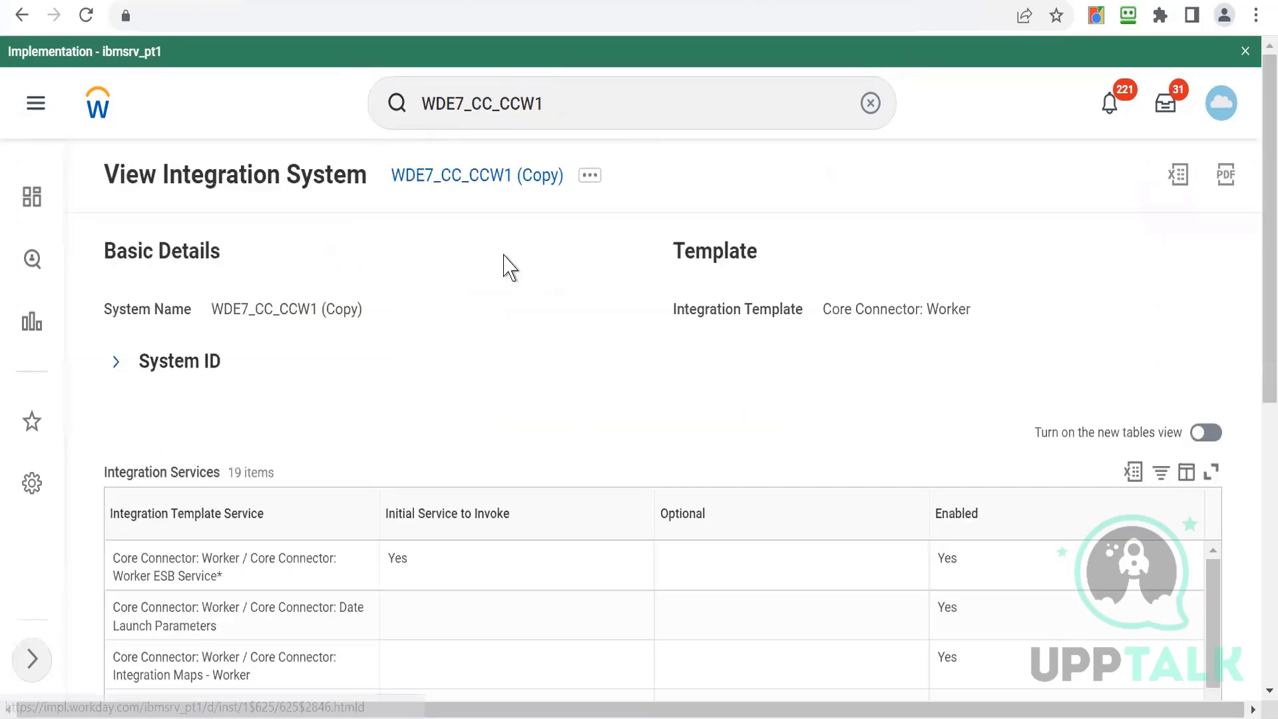
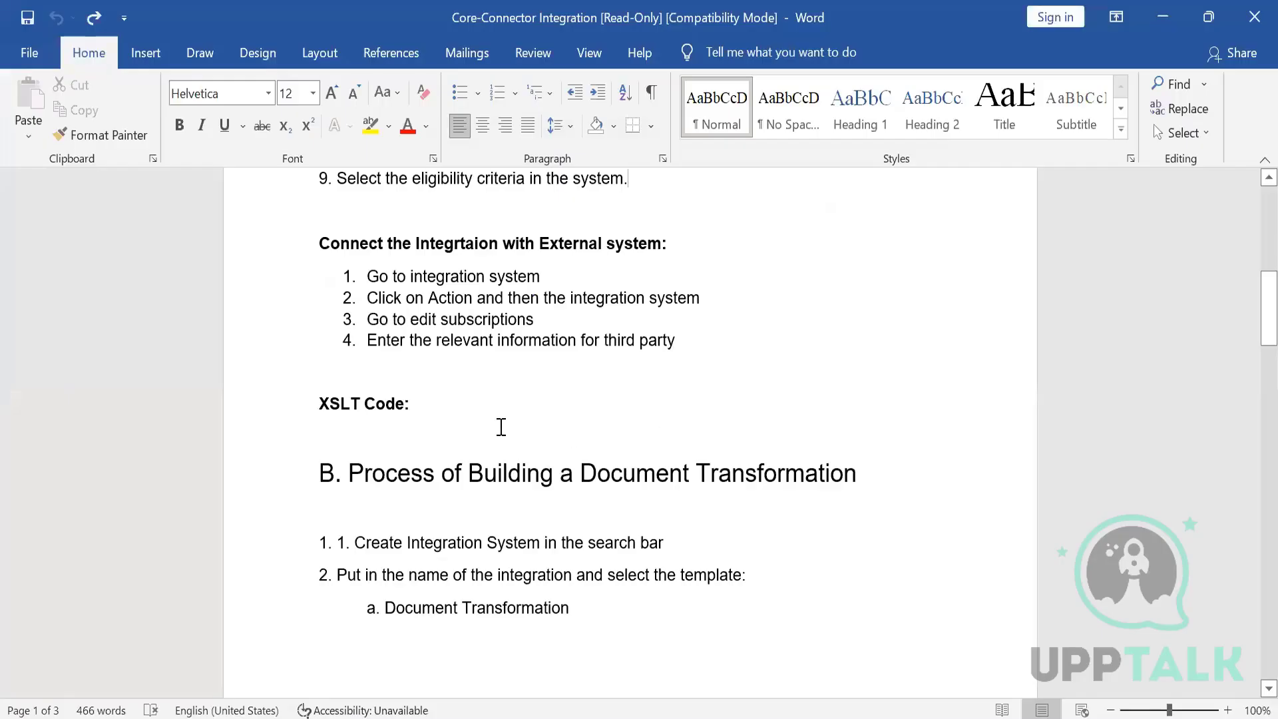
- Review the core connector and document transformation build instructions in the Core-Connector Integration document
left_click(501, 427)
key("Up")
key("Up")
key("Up")
key("Up")
key("Up")
key("Up")
key("Up")
key("Up")
key("Up")
key("Up")
key("Up")
key("Up")
key("Up")
key("Up")
key("Up")
key("Up")
key("Up")
key("Up")
key("Up")
key("Up")
key("Up")
key("Down")
key("Down")
key("Down")
key("Down")
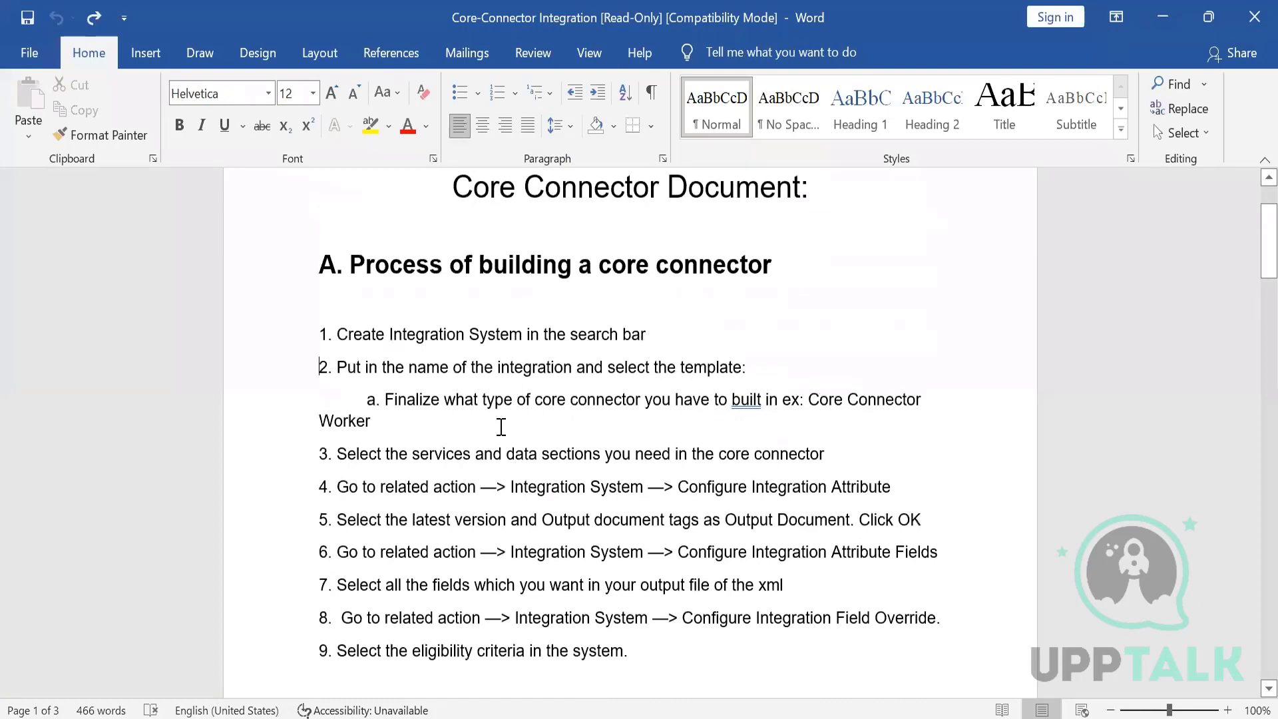
scroll(502, 427, "down", 5)
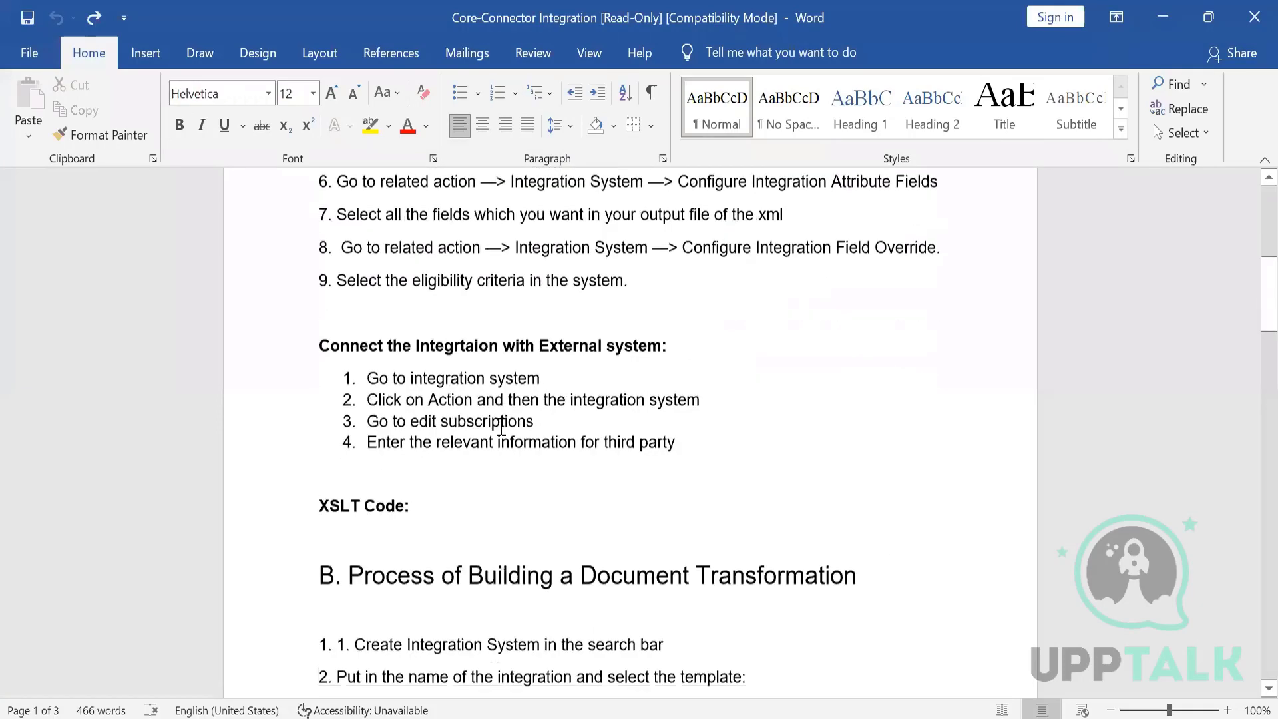
left_click_drag(406, 344, 593, 374)
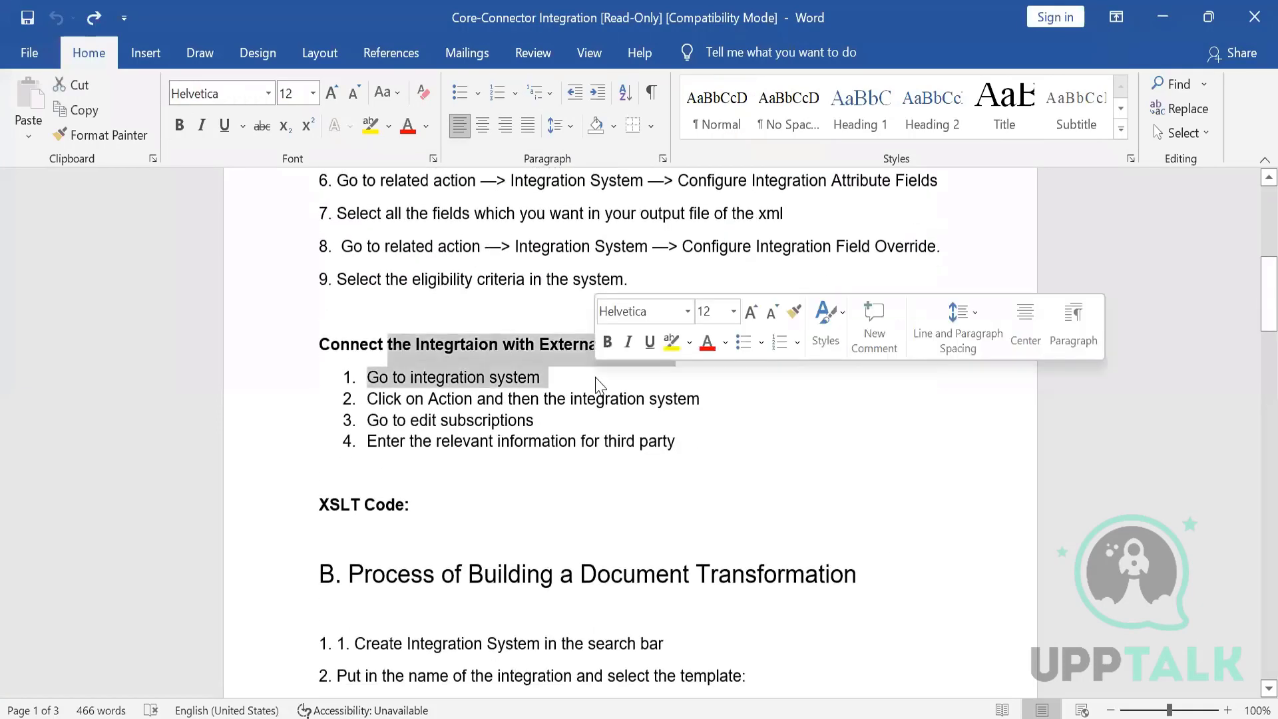
left_click(597, 378)
scroll(597, 378, "down", 6)
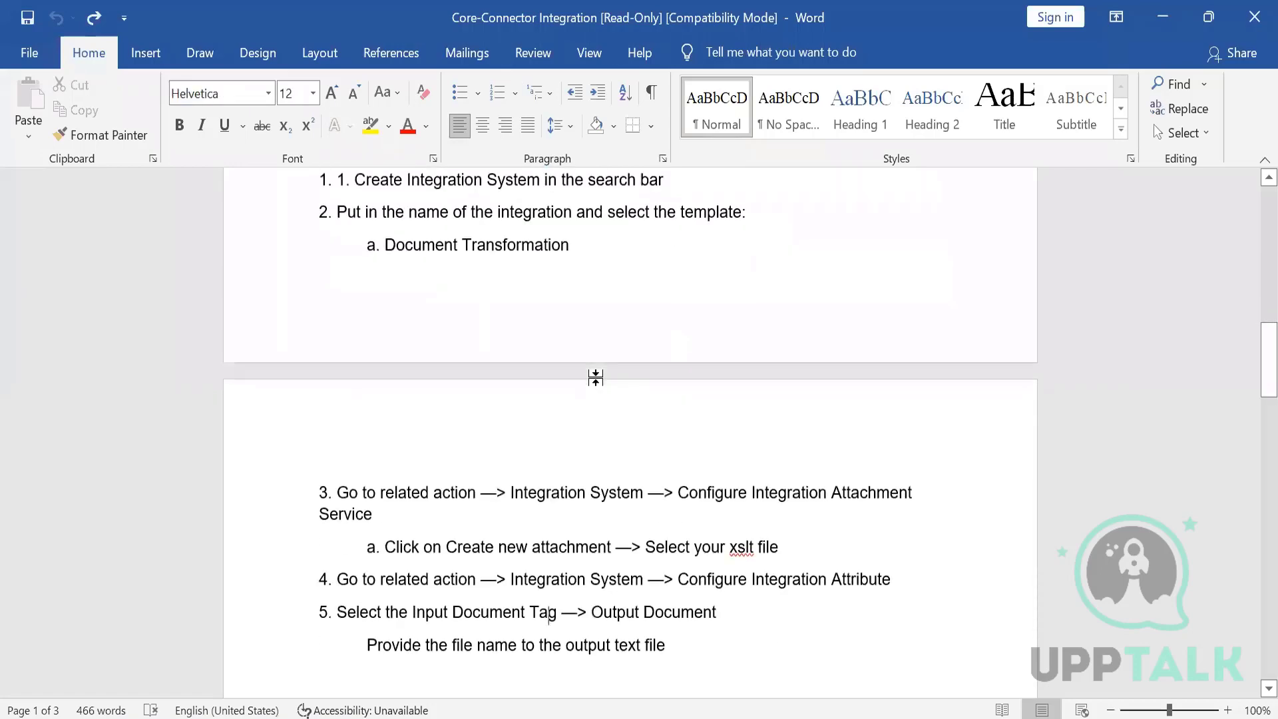
scroll(595, 377, "up", 2)
left_click(464, 317)
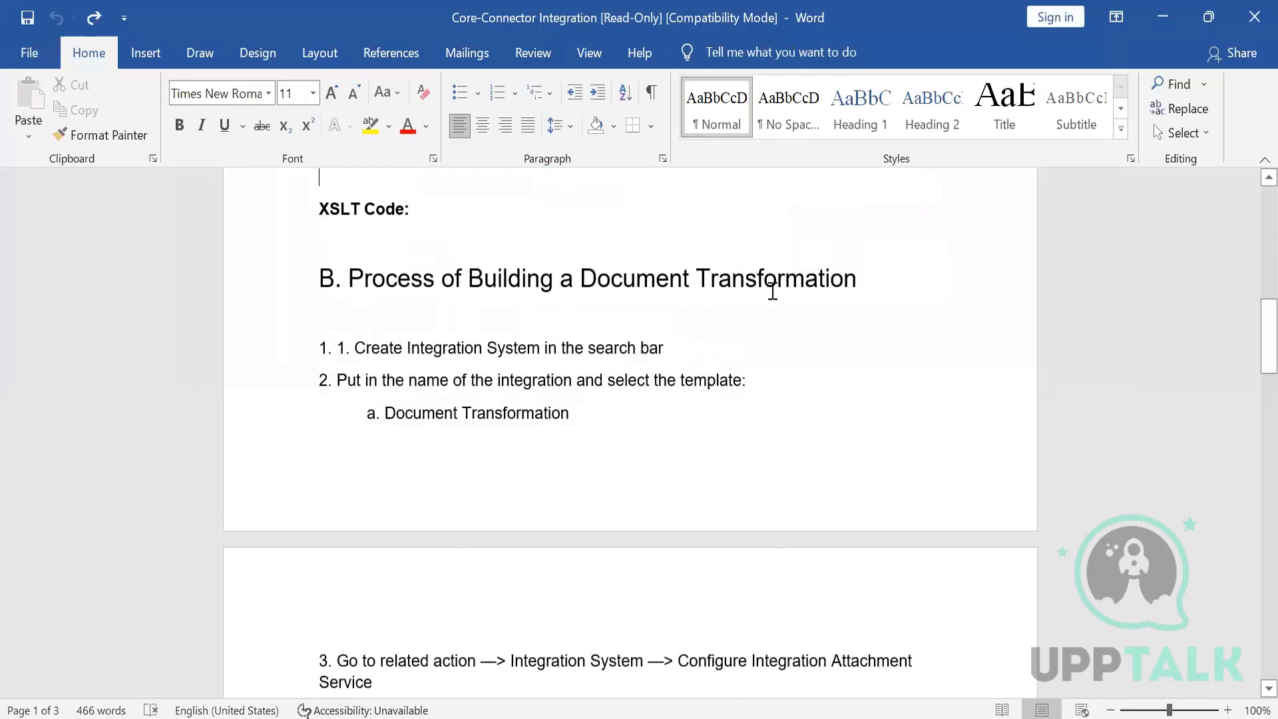
left_click_drag(407, 349, 585, 348)
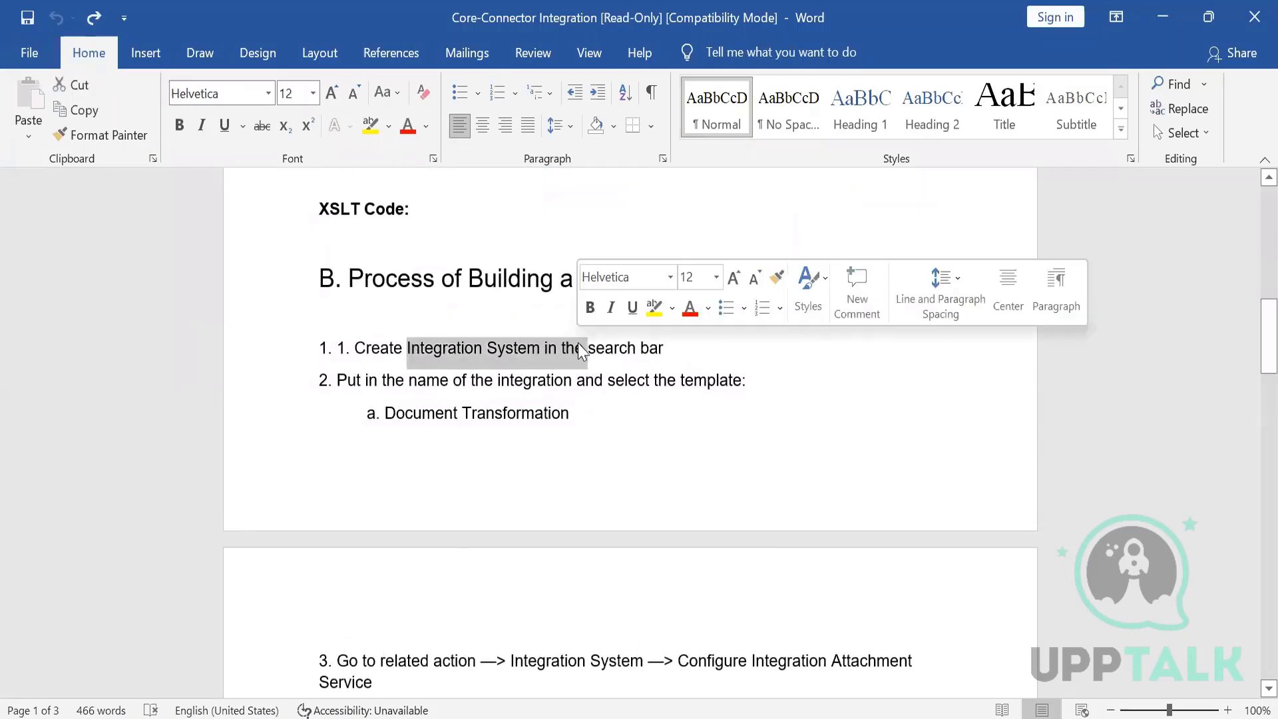
left_click_drag(423, 386, 596, 405)
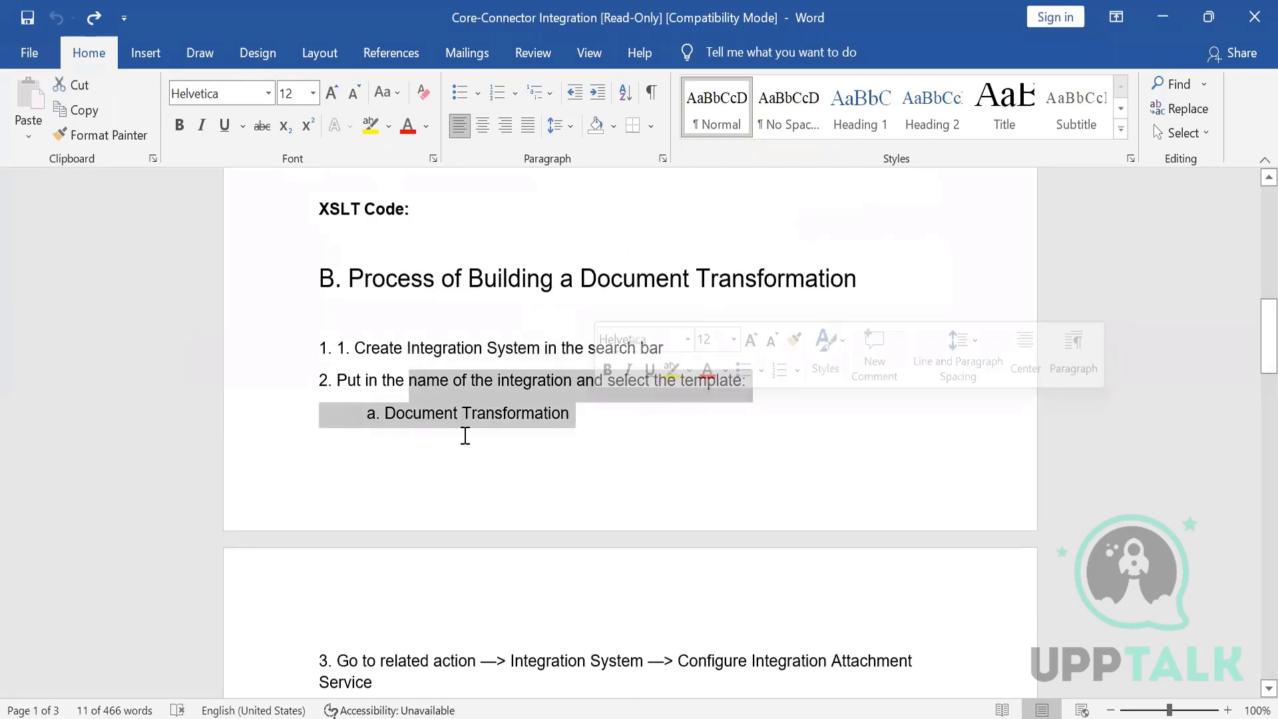
double_click(415, 426)
left_click(414, 422)
scroll(416, 426, "down", 3)
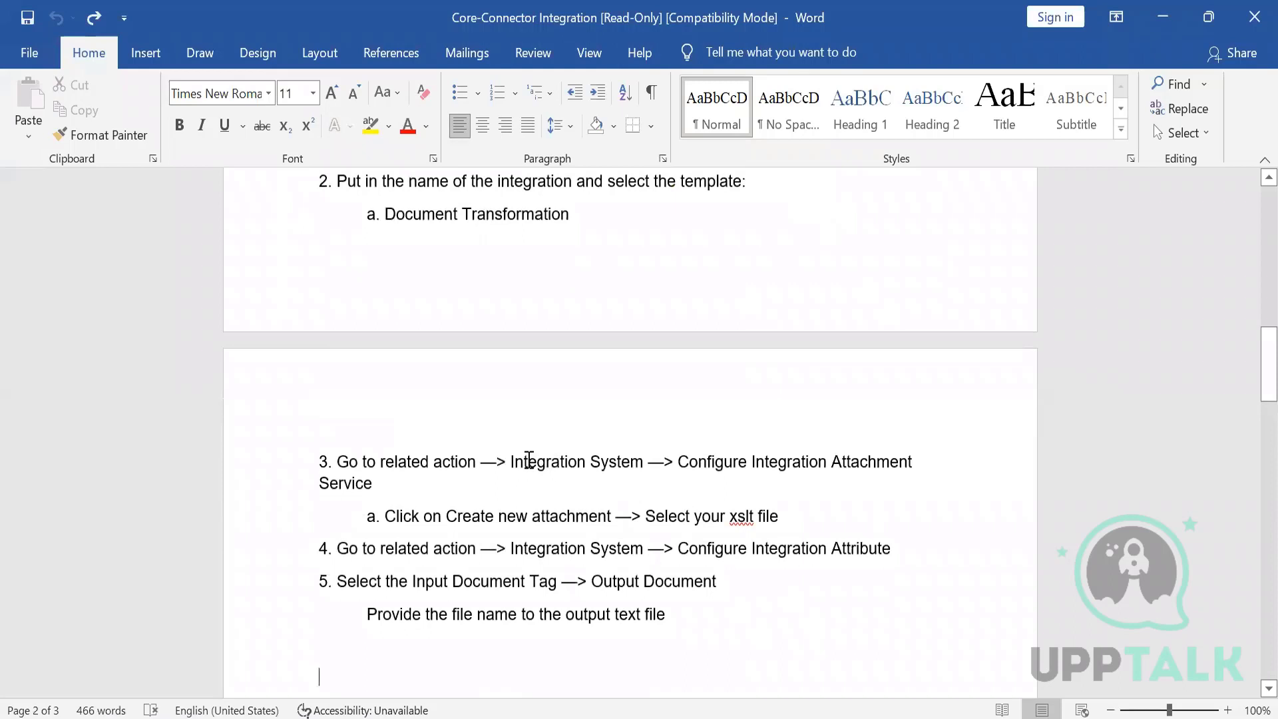
- Read through the document transformation configuration and business process assignment steps in the document
left_click_drag(506, 471, 597, 485)
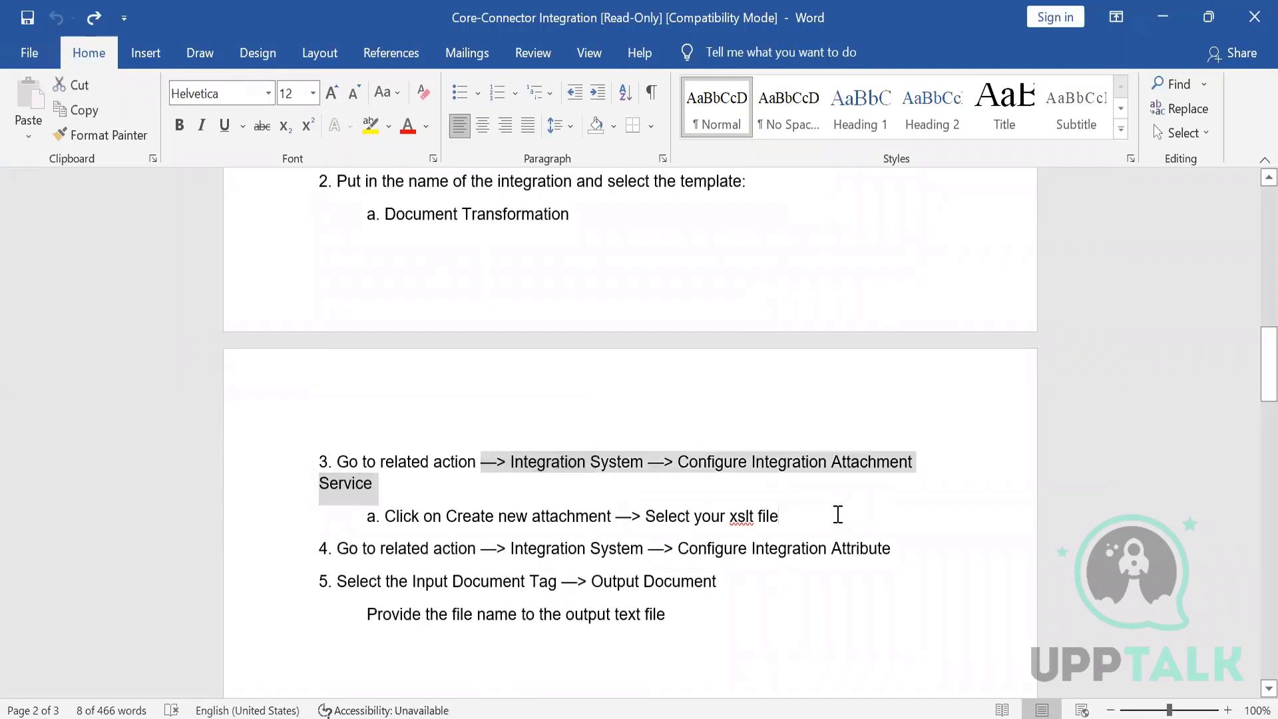
left_click(836, 517)
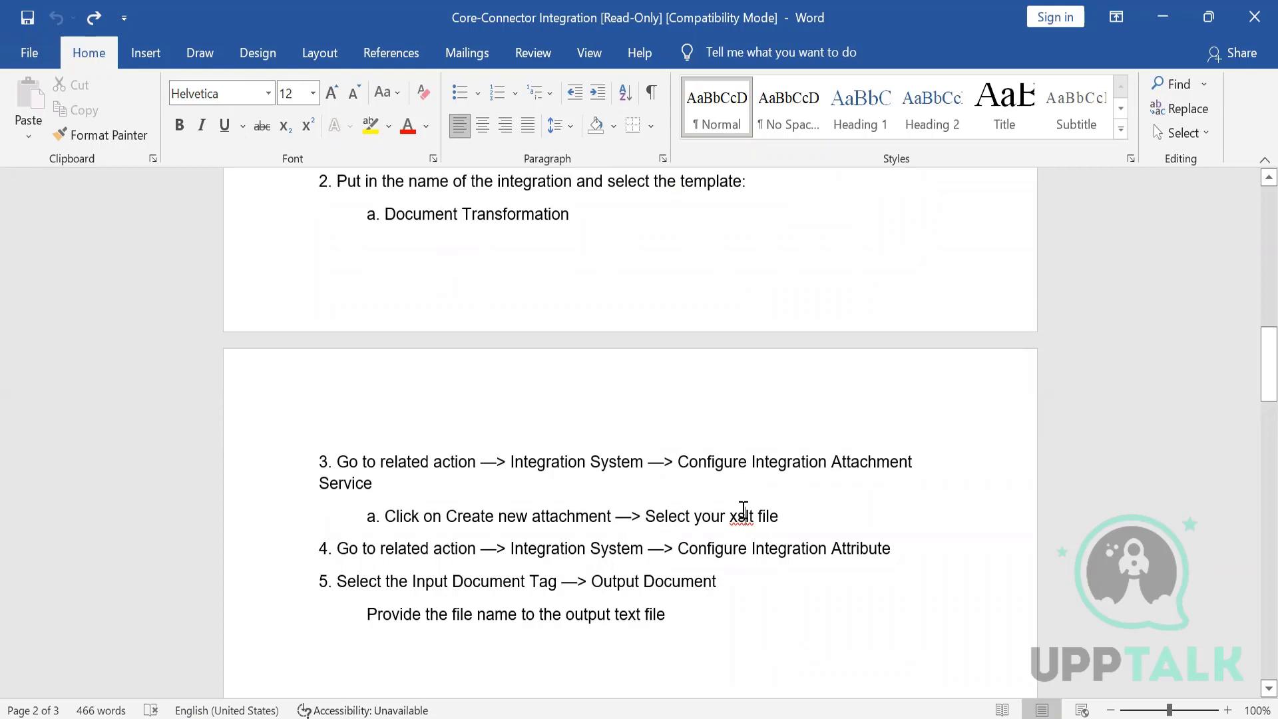
double_click(744, 514)
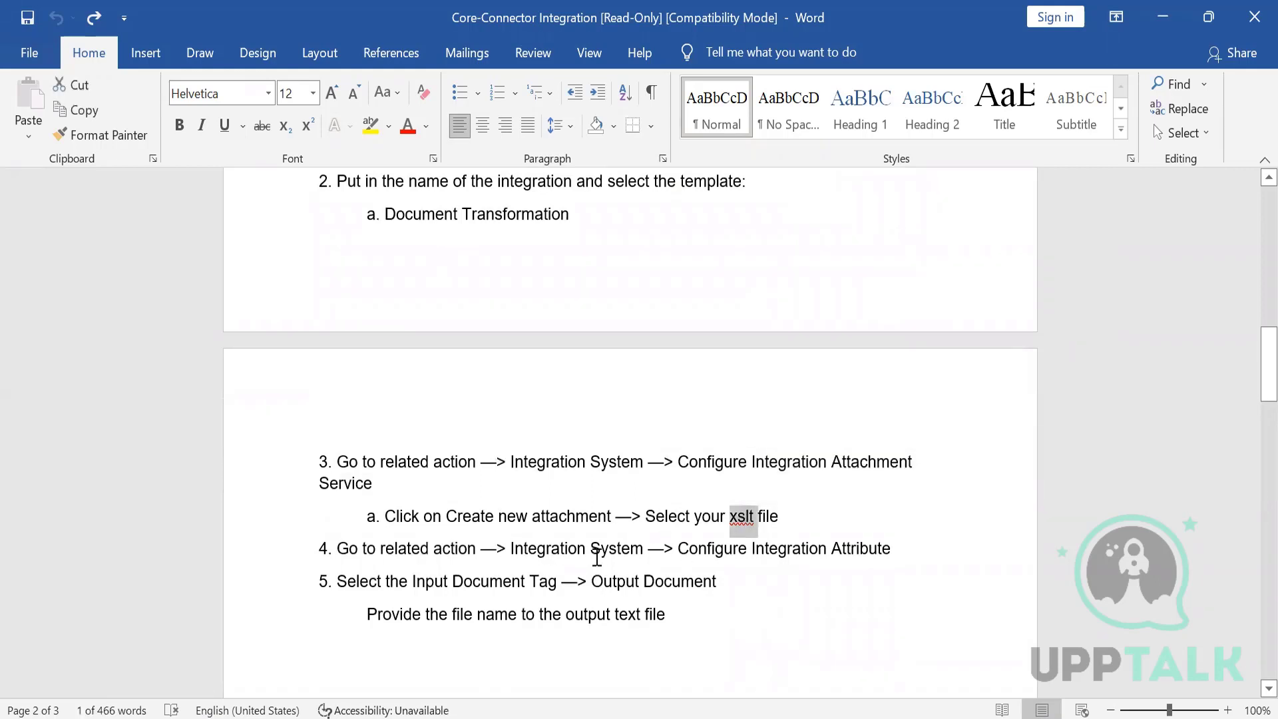
left_click_drag(717, 546, 813, 554)
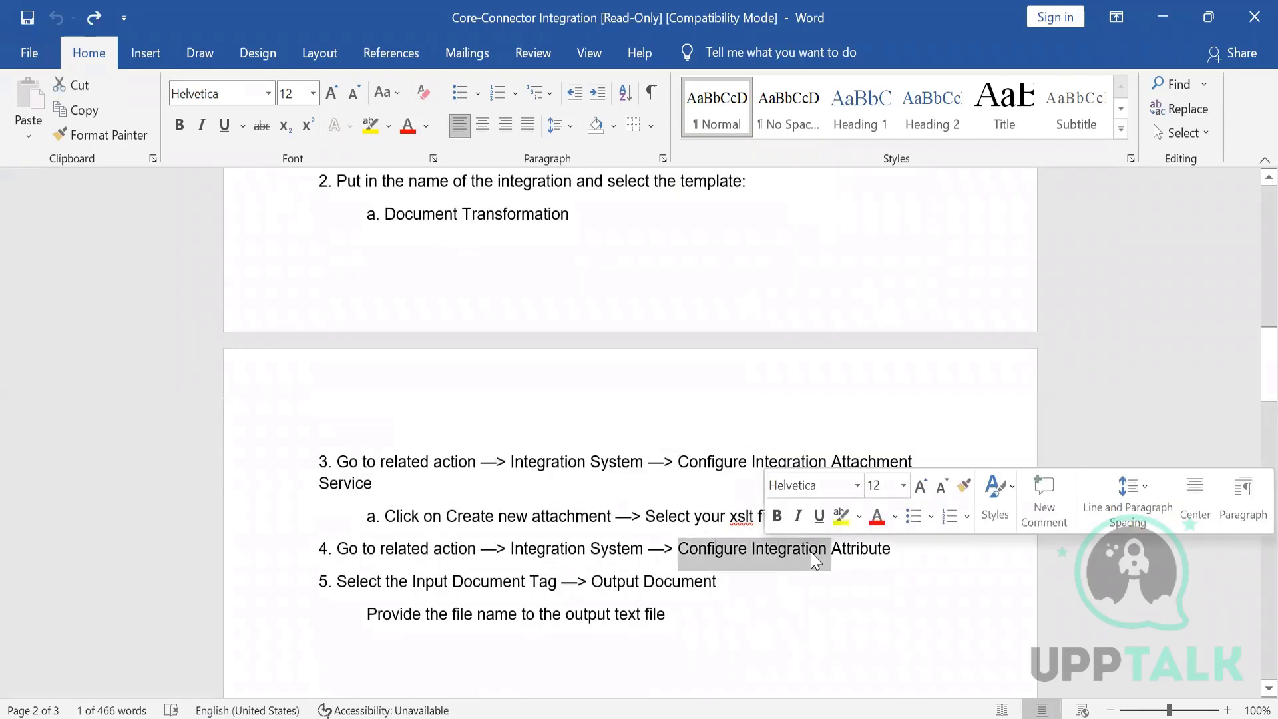
double_click(632, 584)
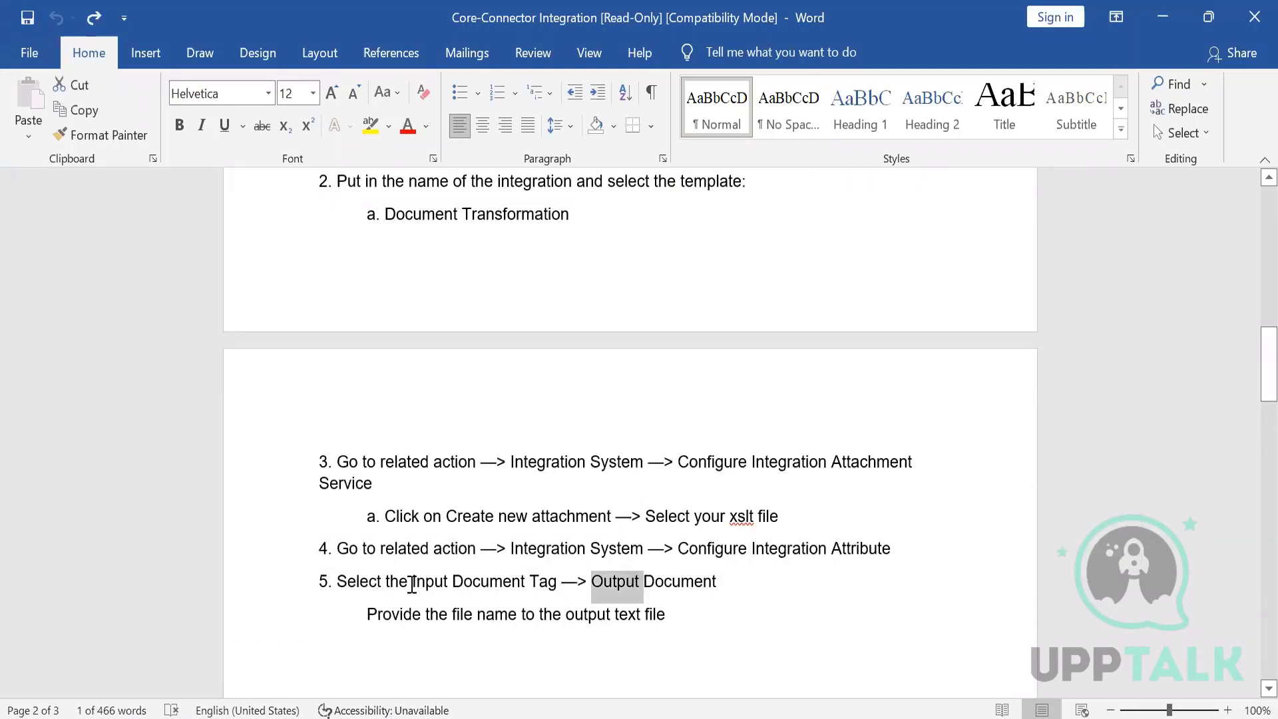
left_click_drag(433, 581, 561, 583)
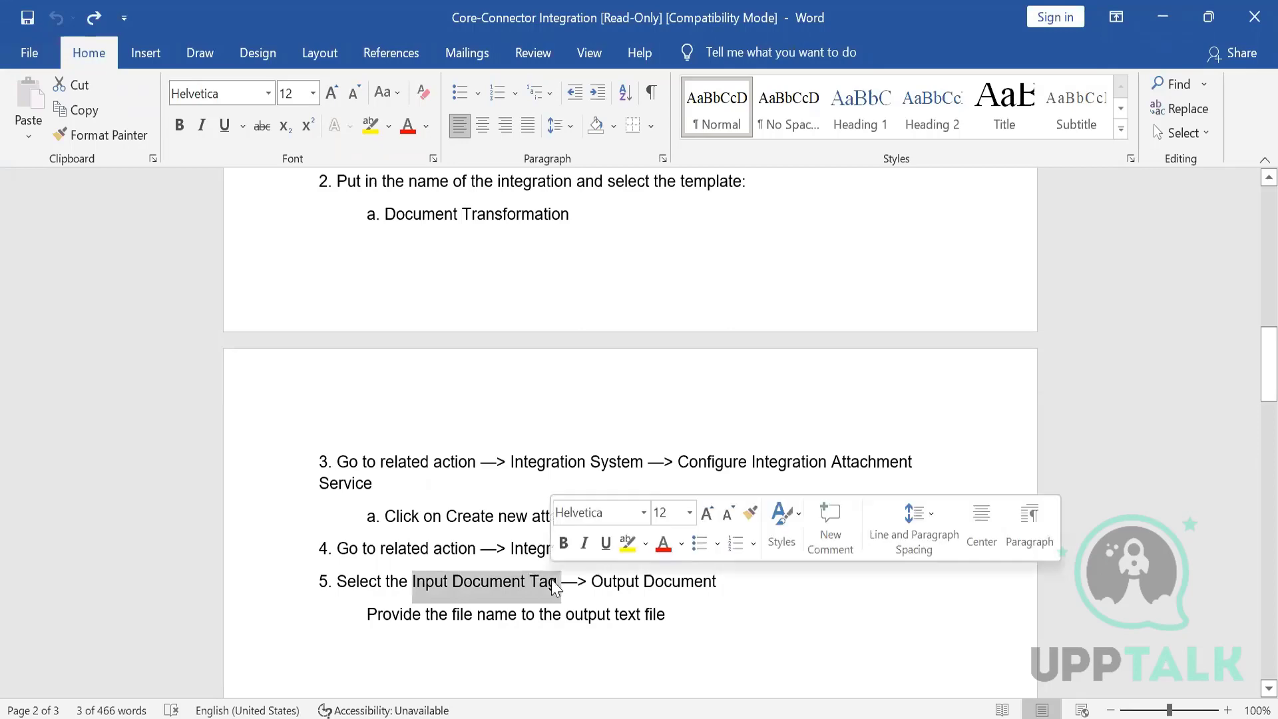
left_click(478, 664)
key("Down")
key("Down")
key("Down")
key("Down")
key("Down")
key("Down")
key("Down")
key("Down")
key("Down")
key("Down")
key("Down")
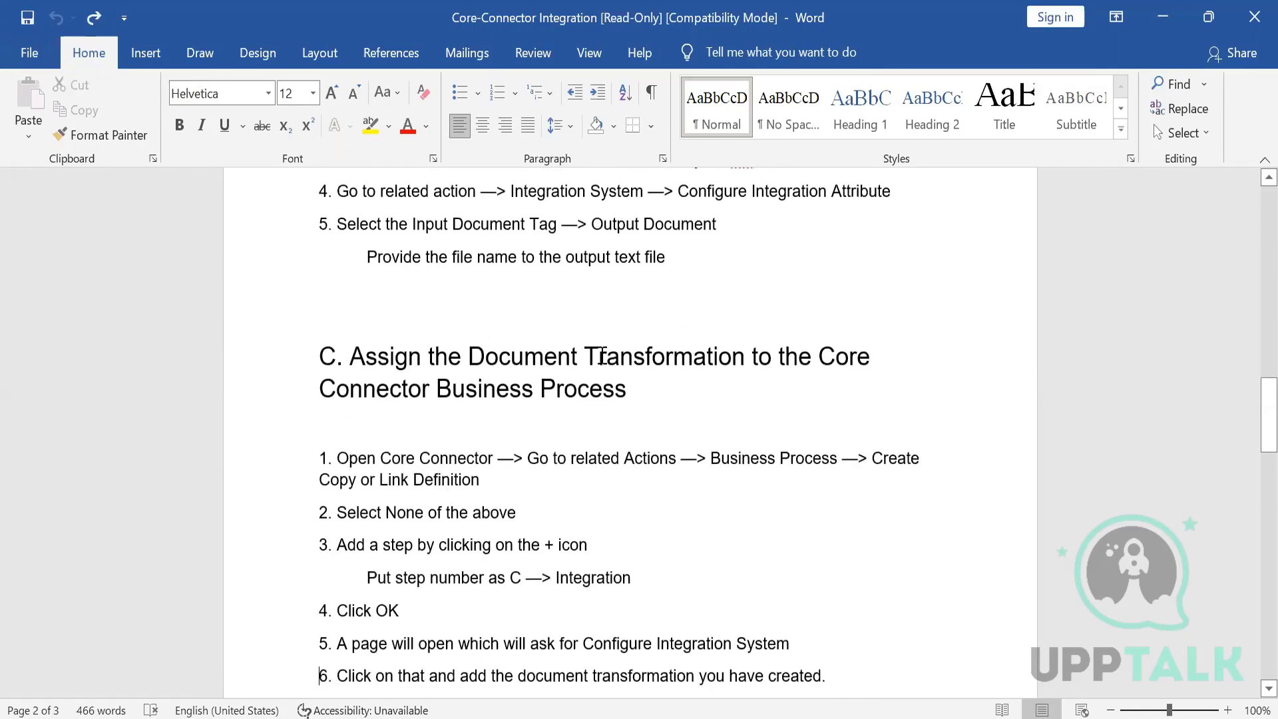
left_click_drag(830, 346, 870, 385)
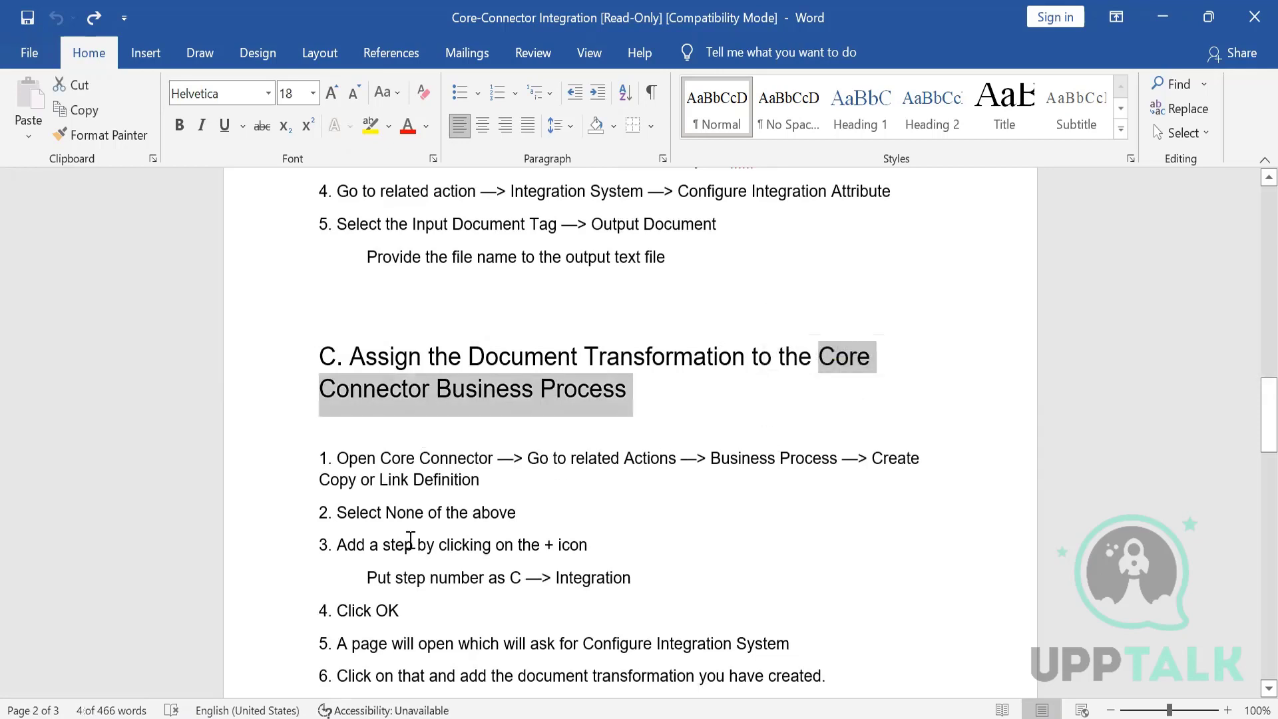
left_click(602, 491)
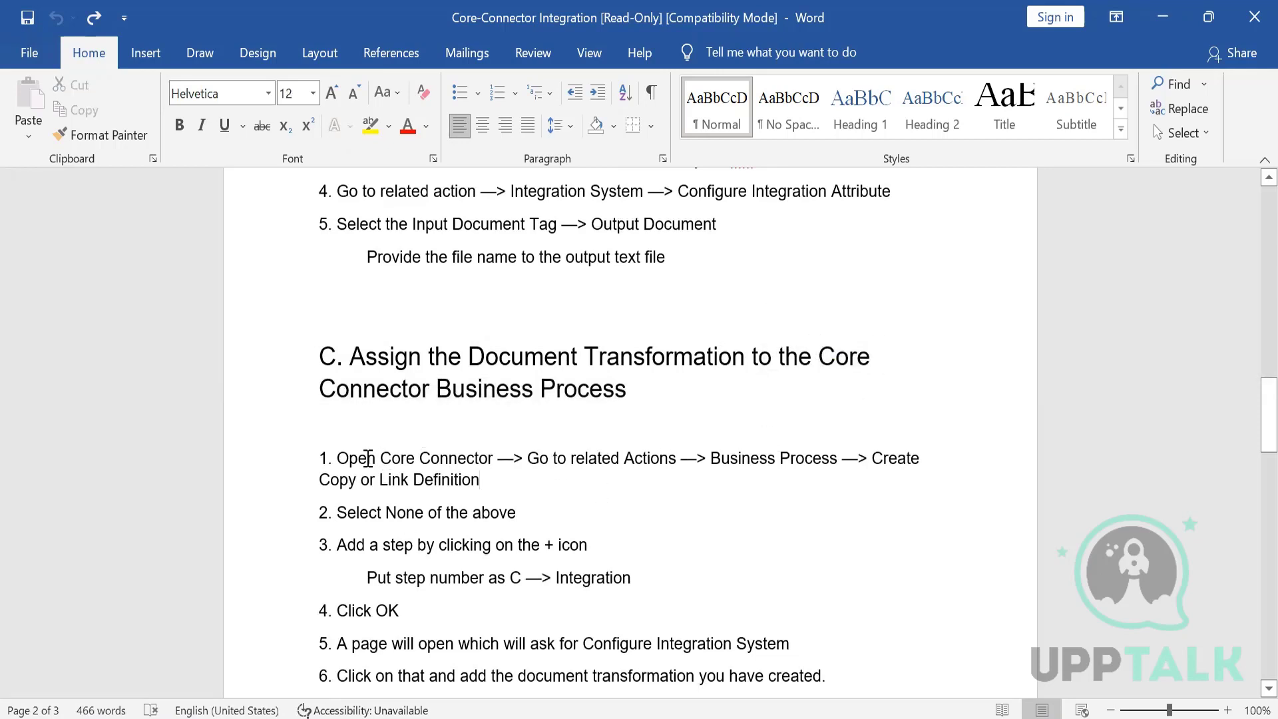
left_click_drag(367, 458, 489, 458)
left_click_drag(709, 458, 484, 481)
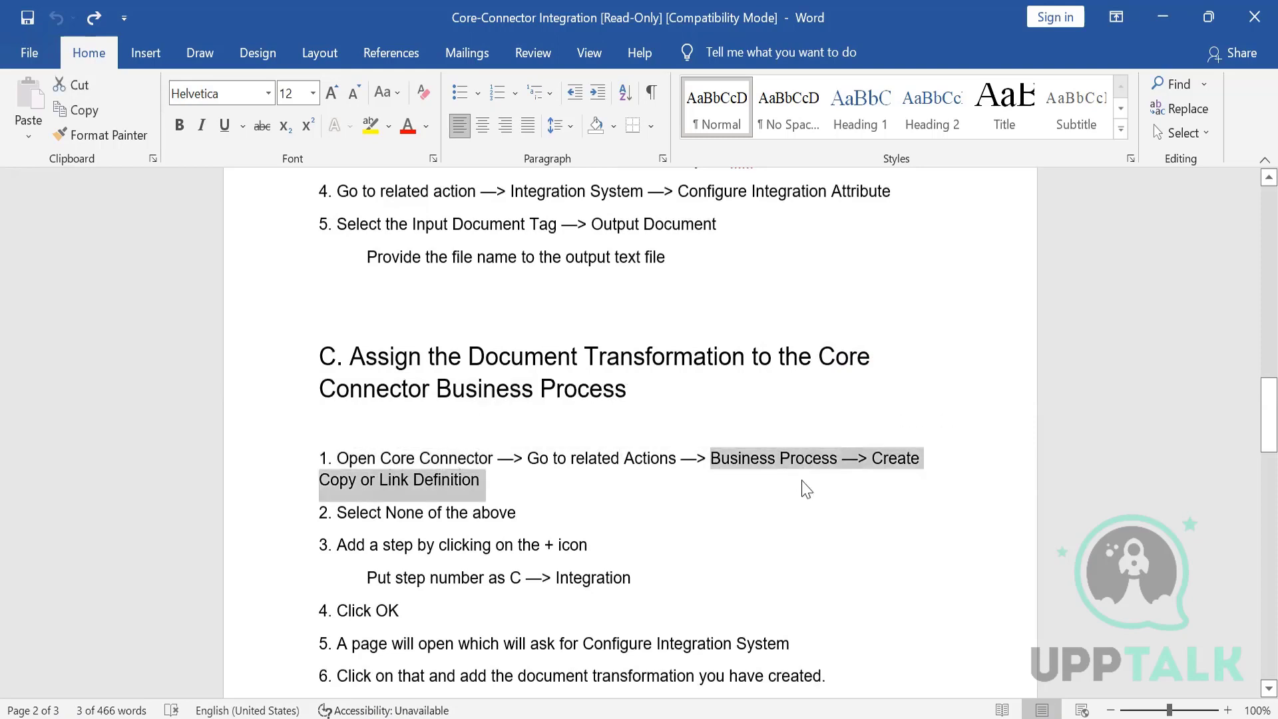
left_click(360, 485)
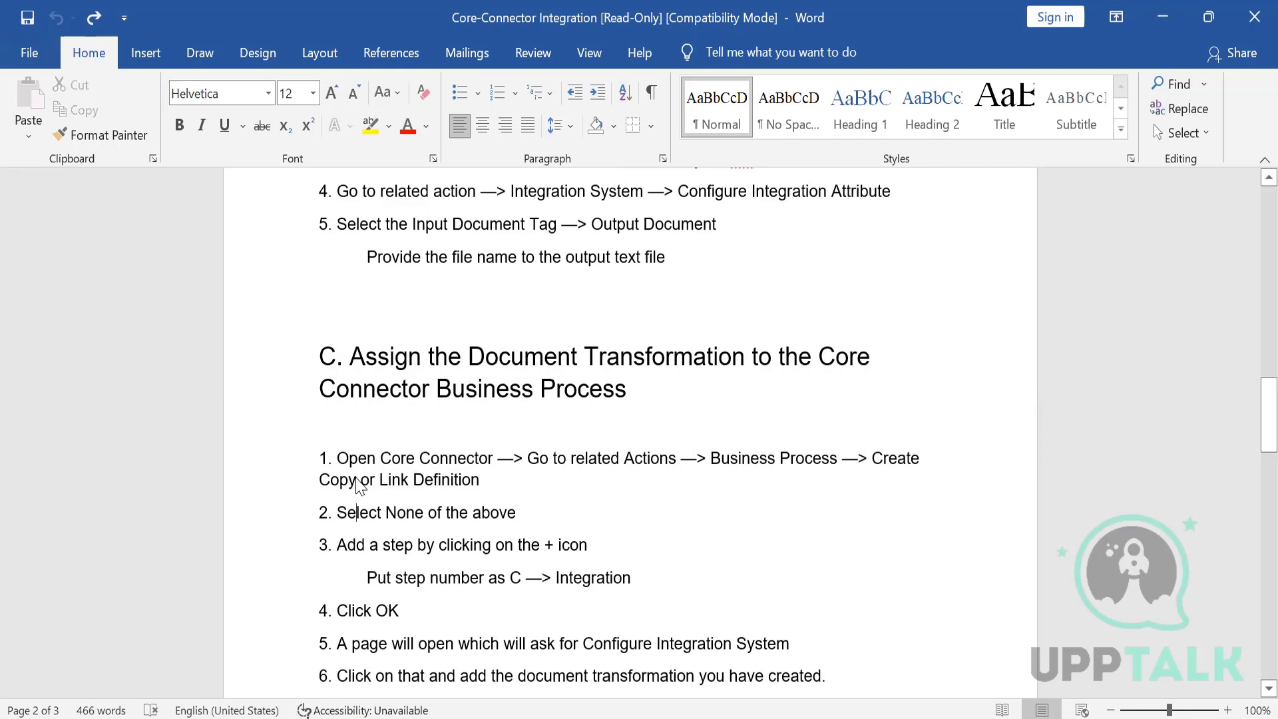
key("ctrl+End")
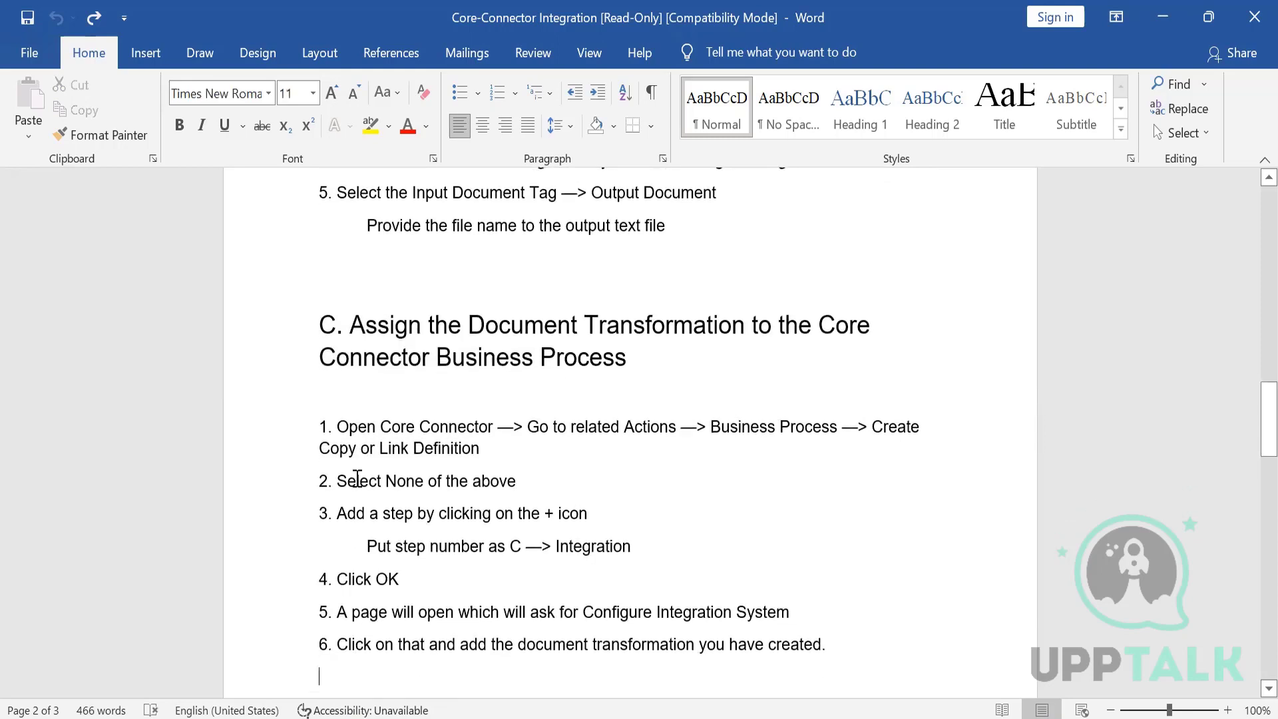
left_click_drag(417, 546, 485, 547)
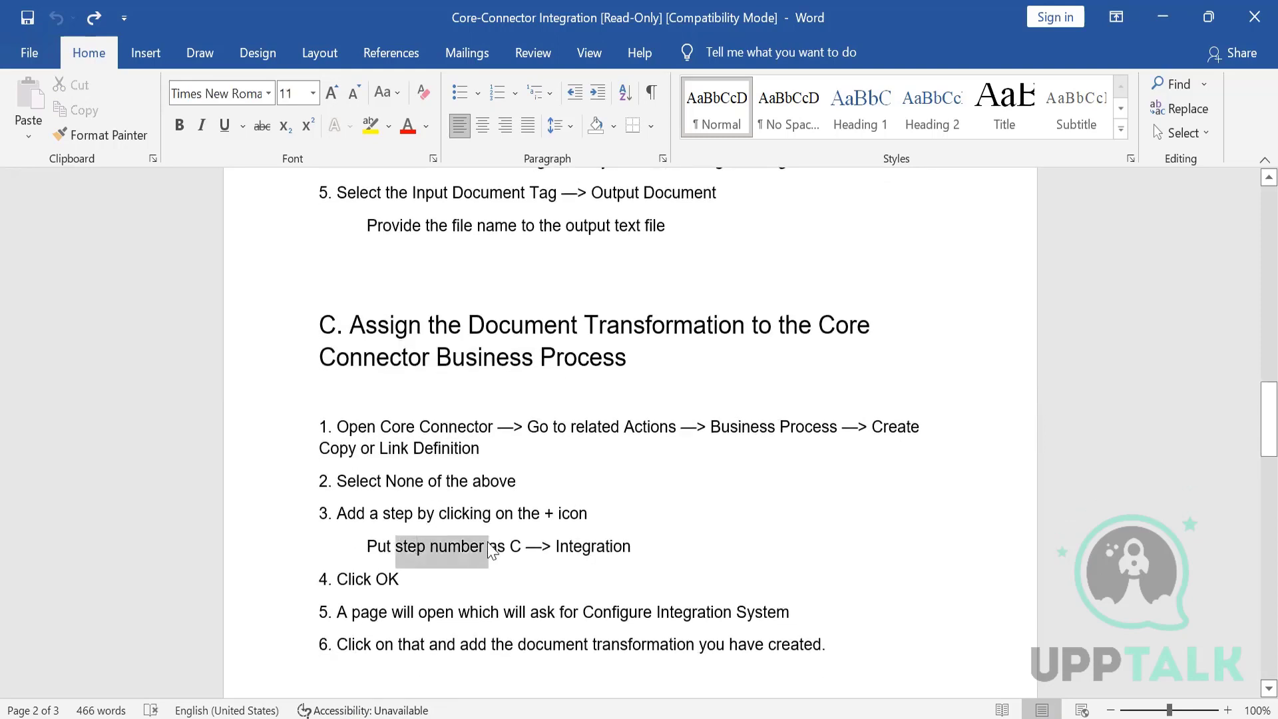
double_click(593, 547)
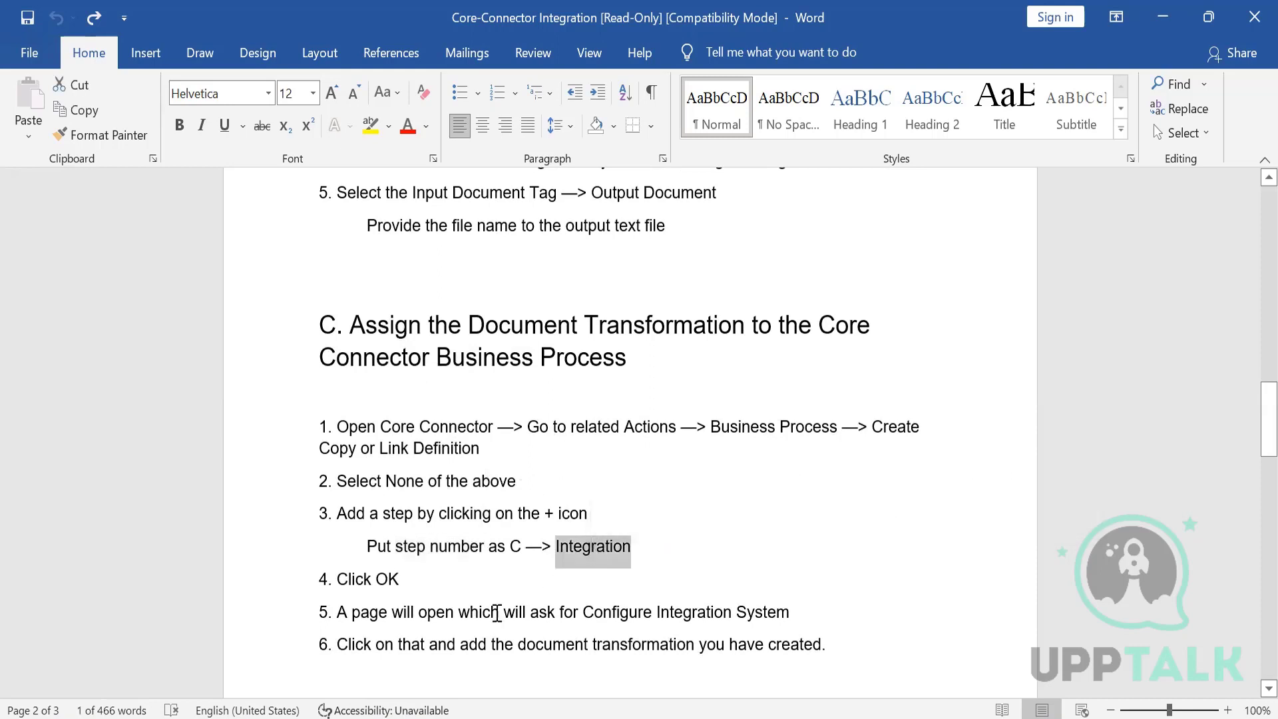
left_click(498, 612)
scroll(498, 612, "down", 2)
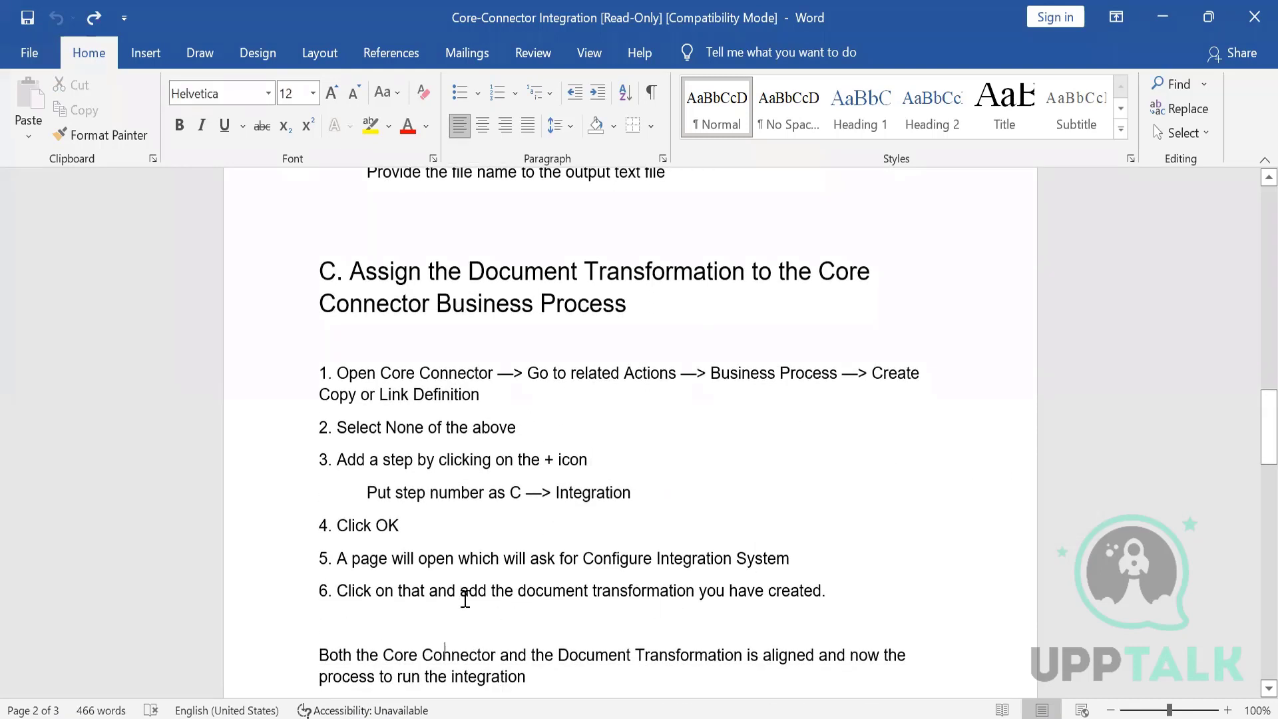
scroll(465, 600, "down", 10)
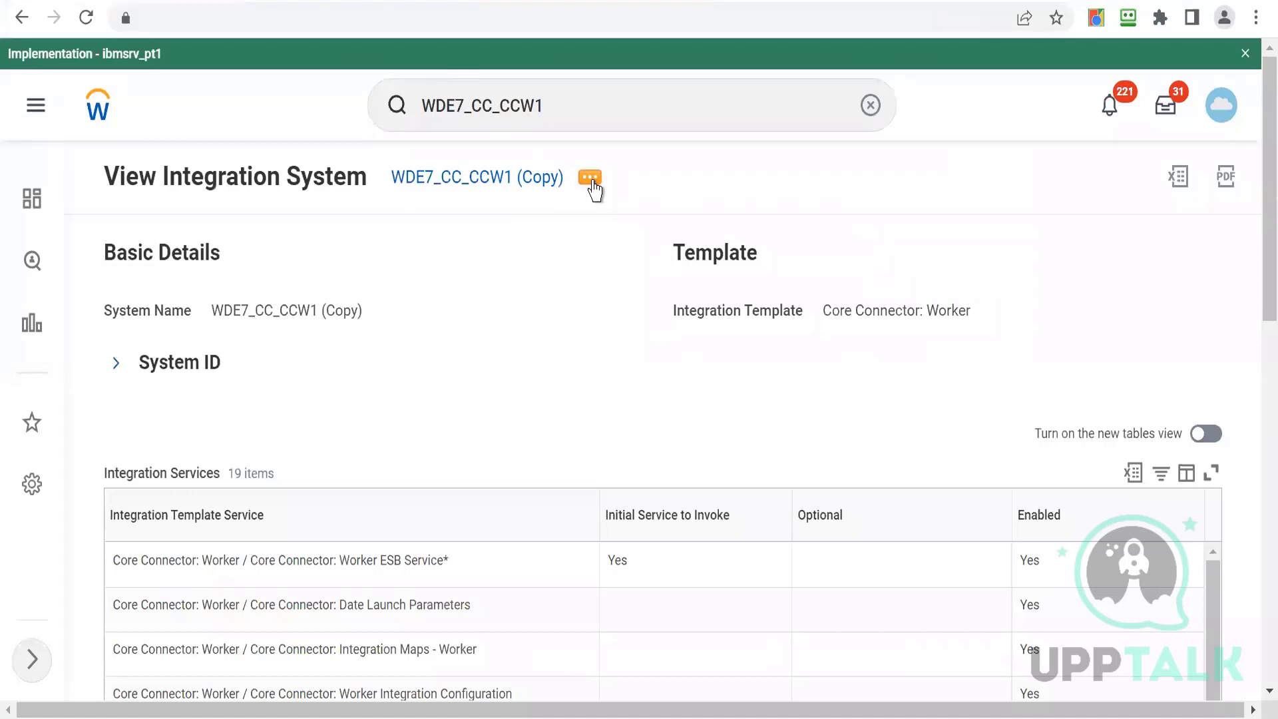
- Launch the WDE7_CC_CCW1 (Copy) integration with a Run Now frequency
left_click(590, 178)
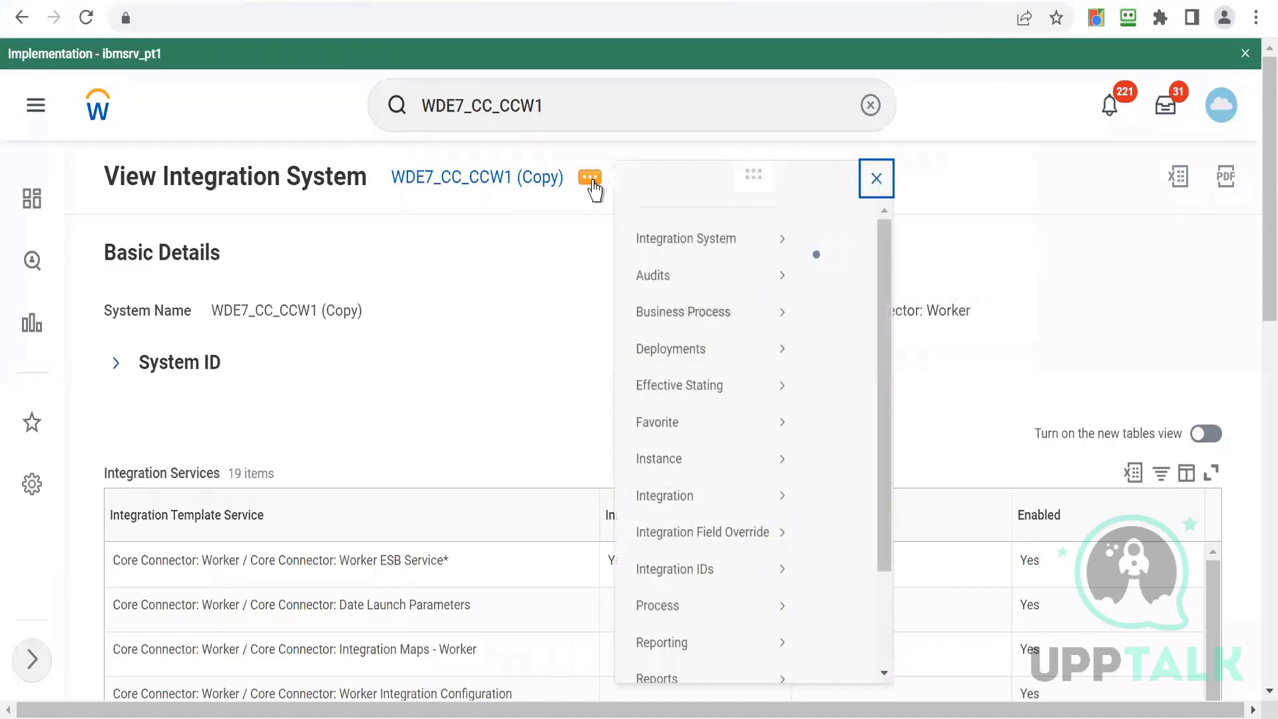
left_click(667, 409)
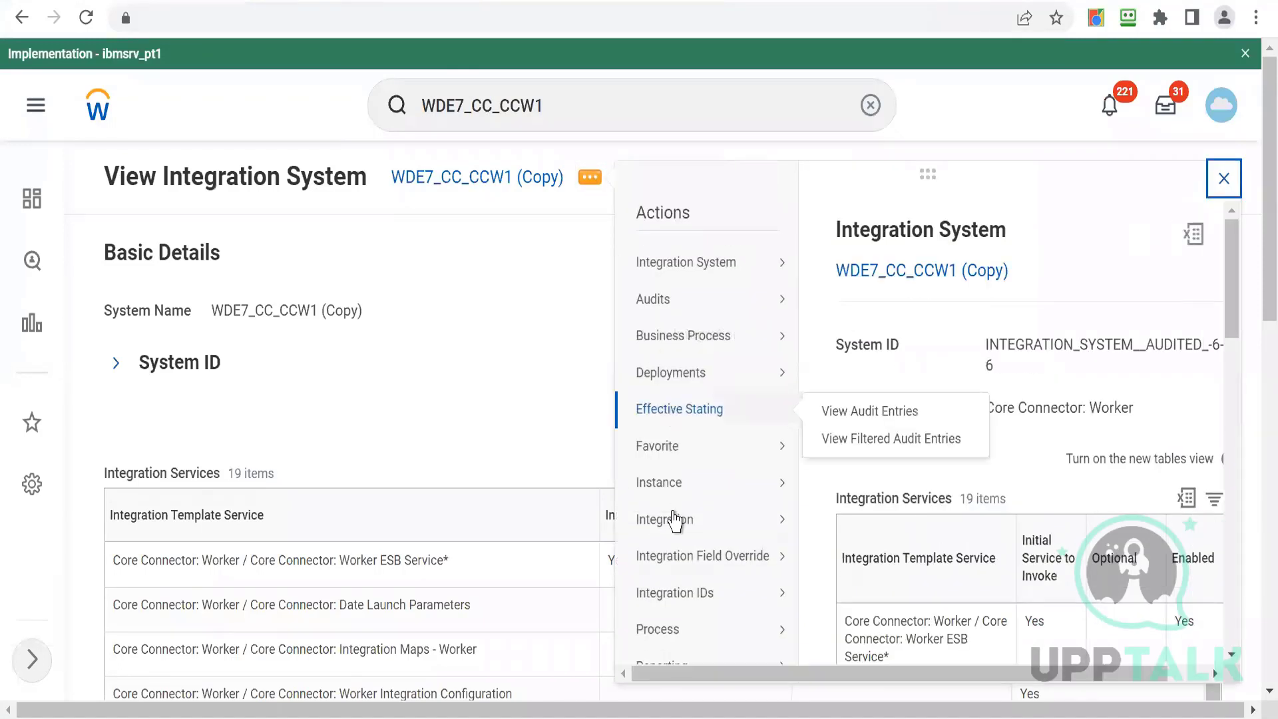
left_click(676, 521)
left_click(864, 522)
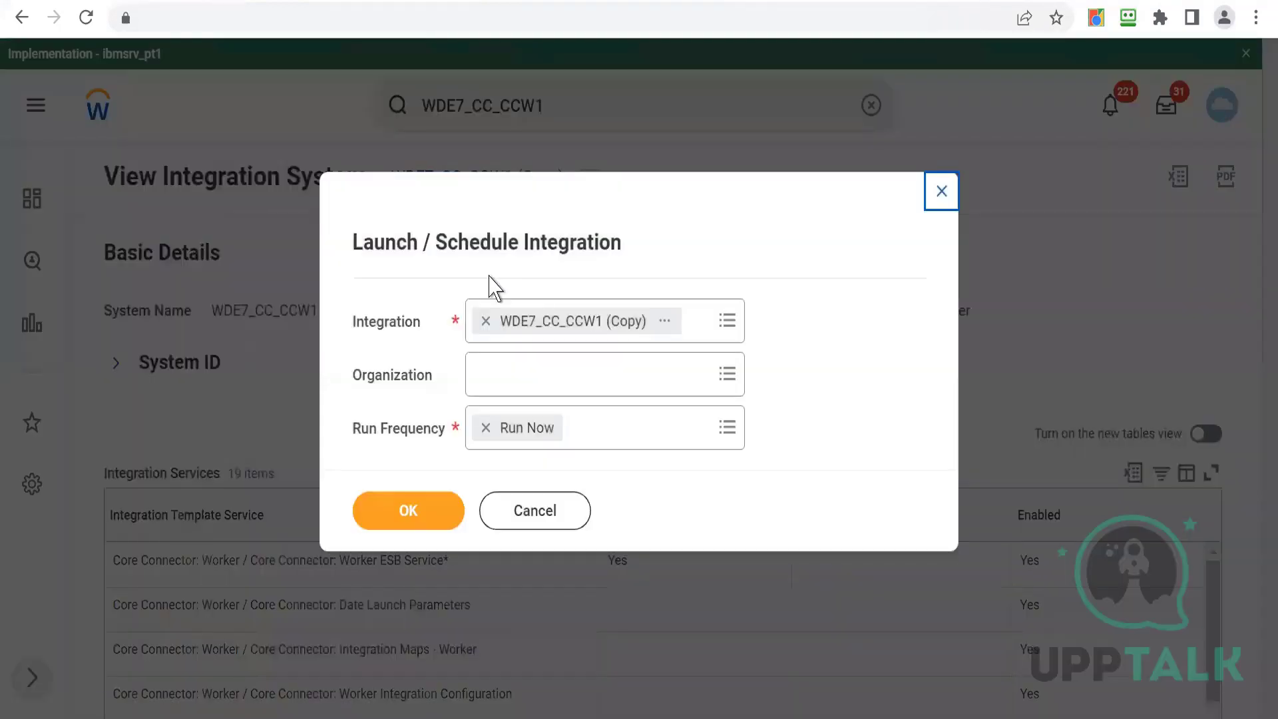
left_click(407, 510)
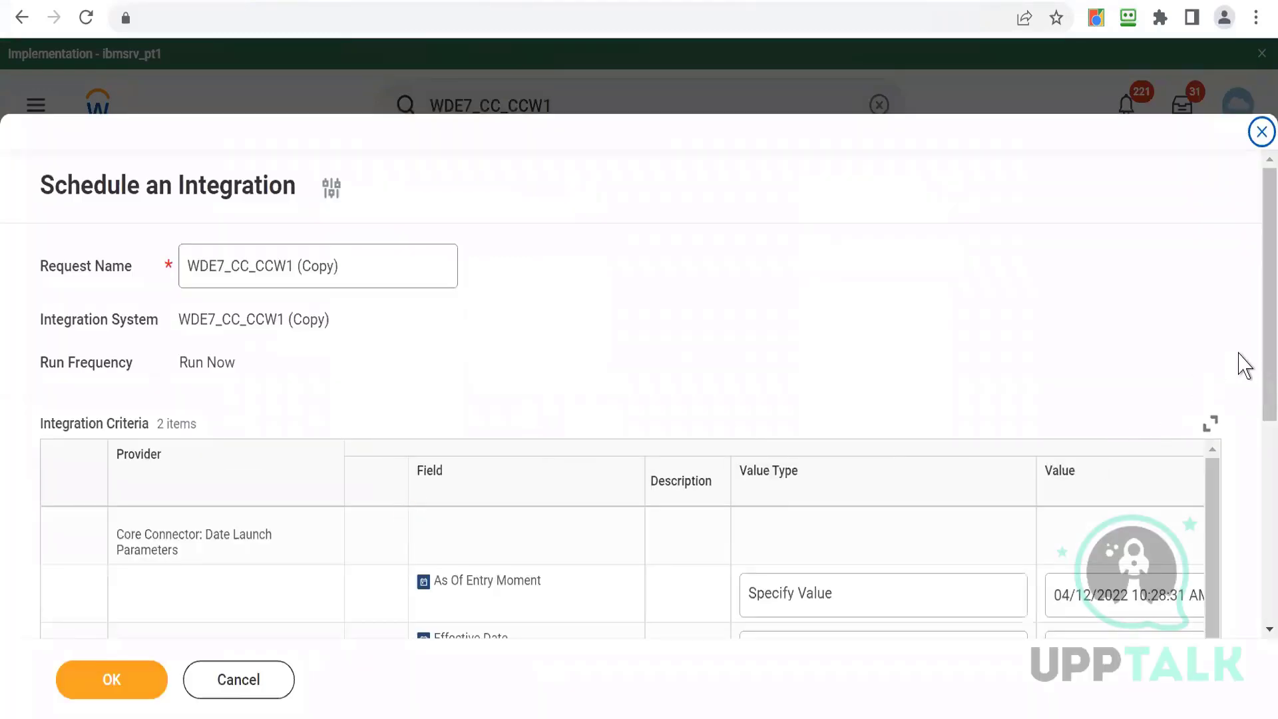
- Set the As Of Entry Moment launch parameter date to 12/01/2021
left_click_drag(1257, 373, 1264, 551)
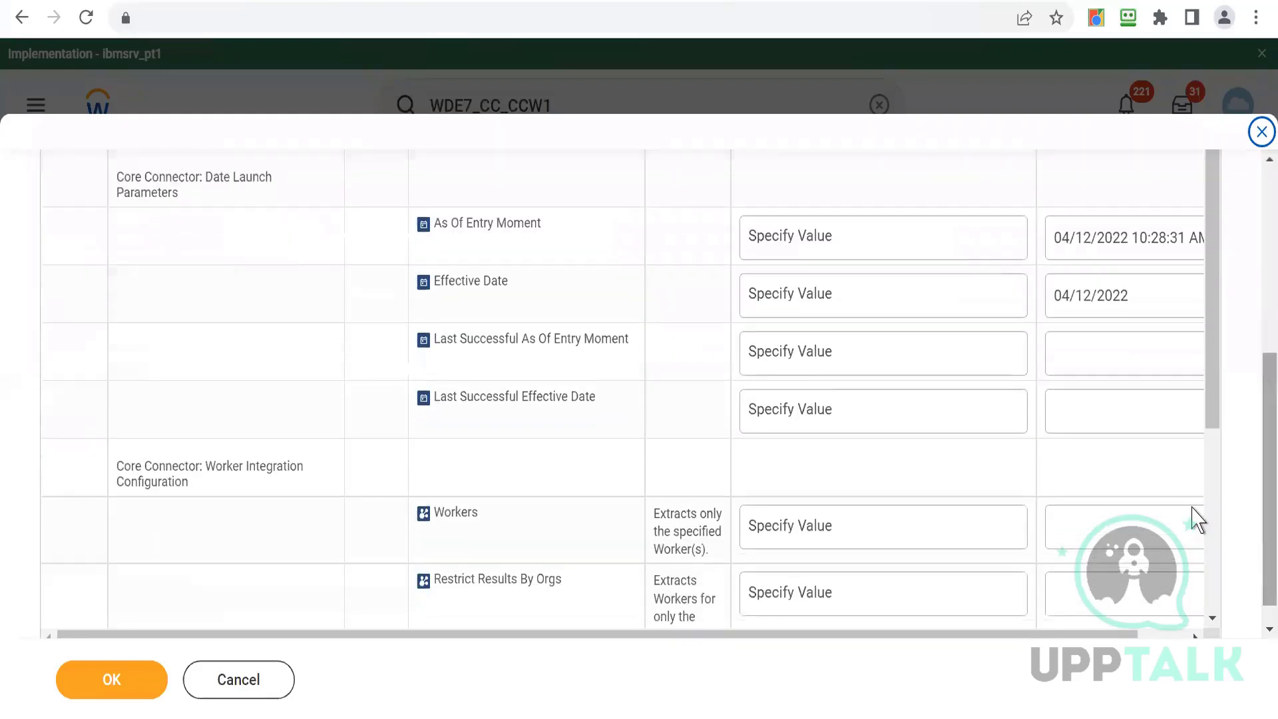
left_click(1094, 246)
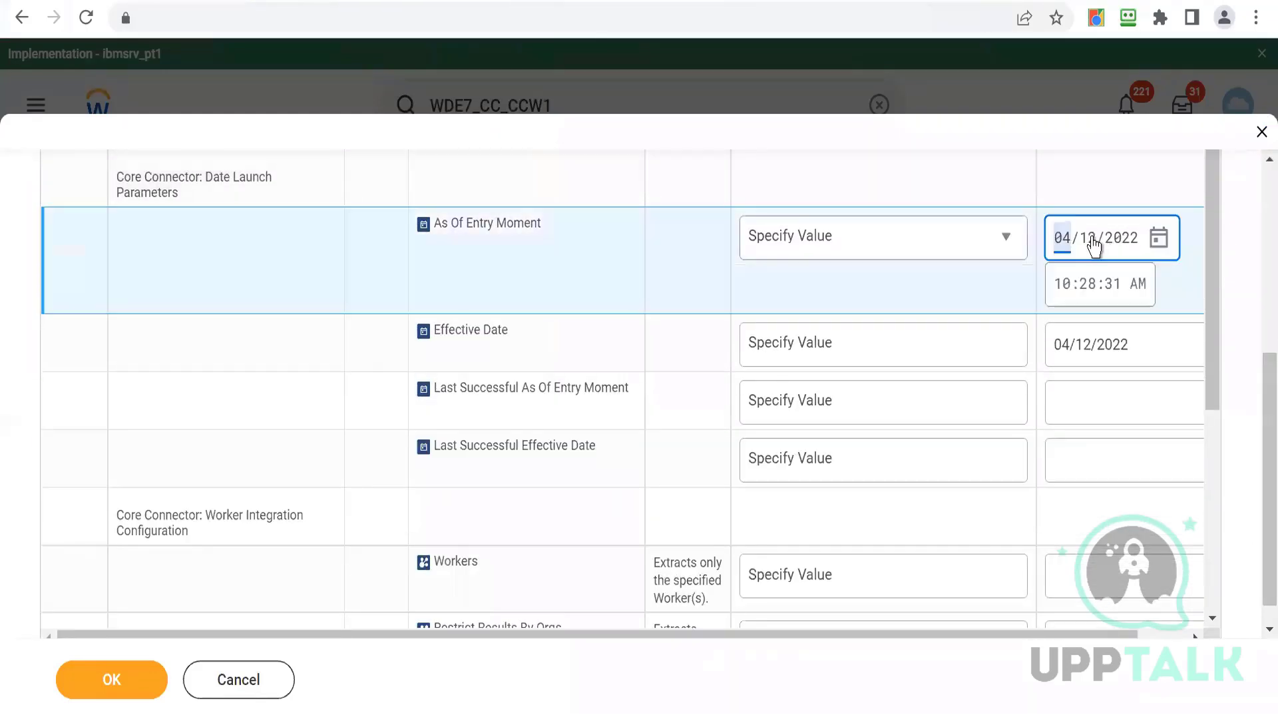
left_click(1158, 240)
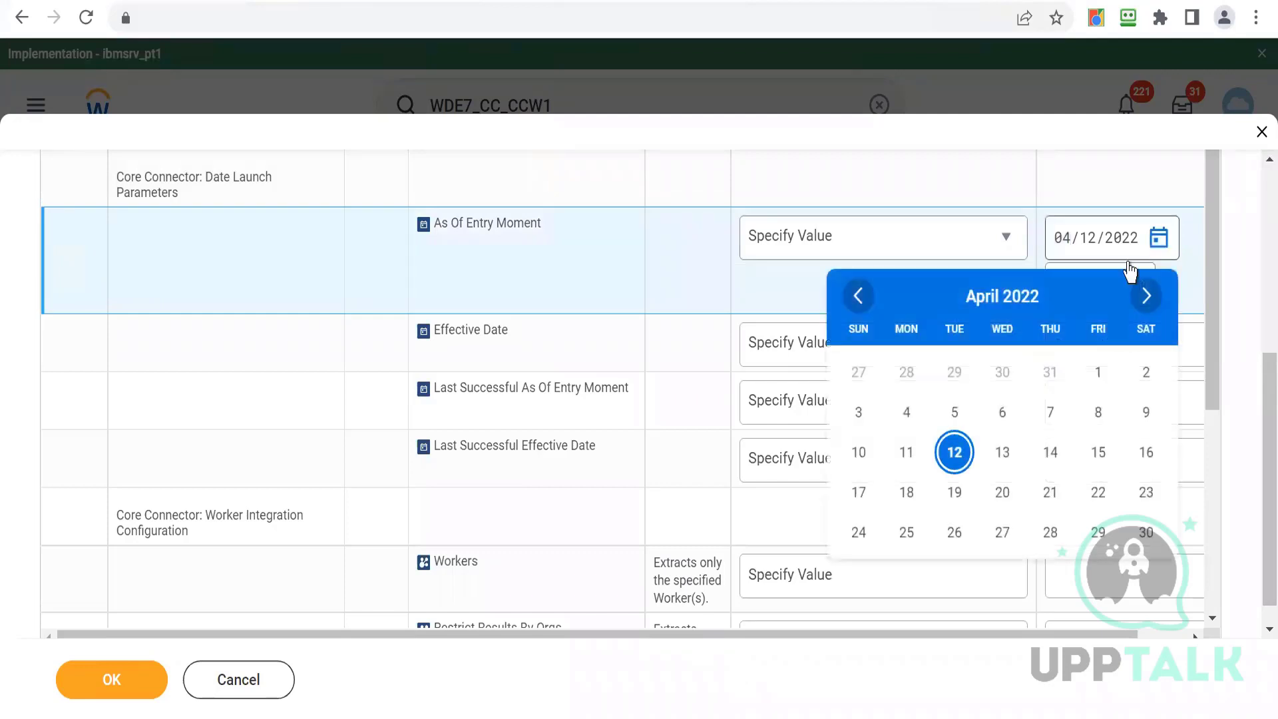
left_click(856, 303)
left_click(857, 302)
left_click(856, 302)
left_click(856, 303)
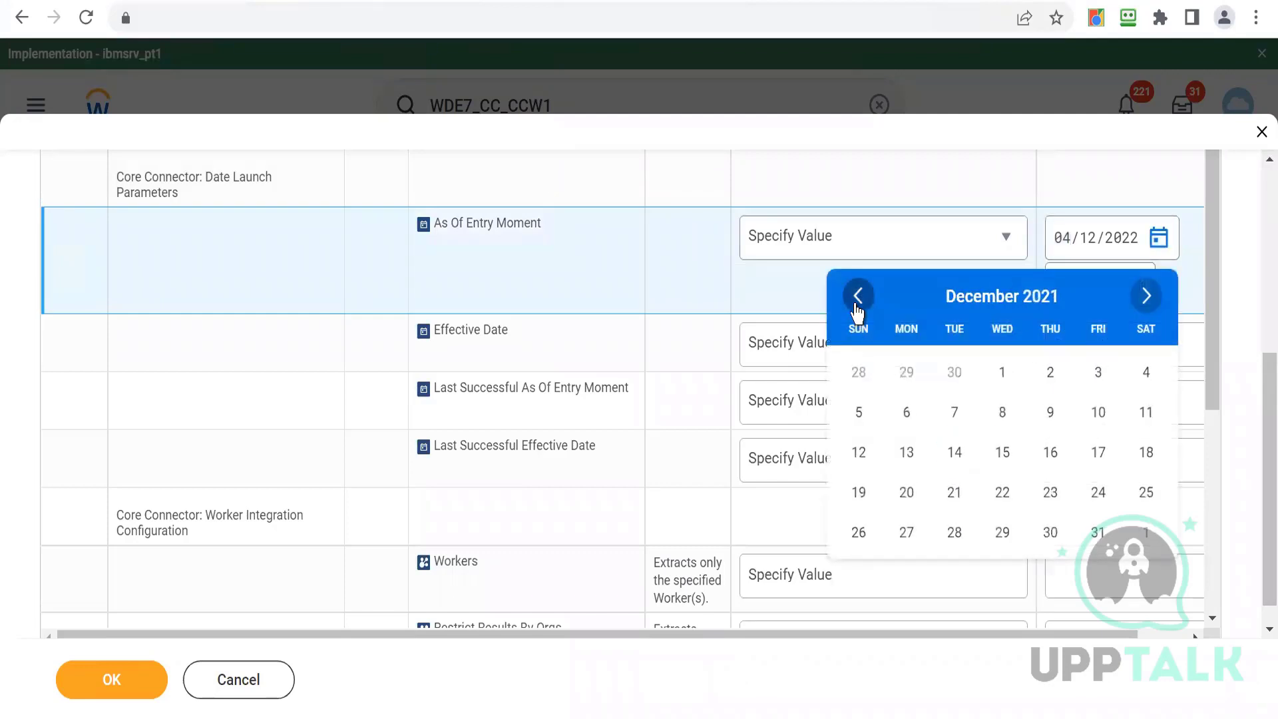
left_click(997, 382)
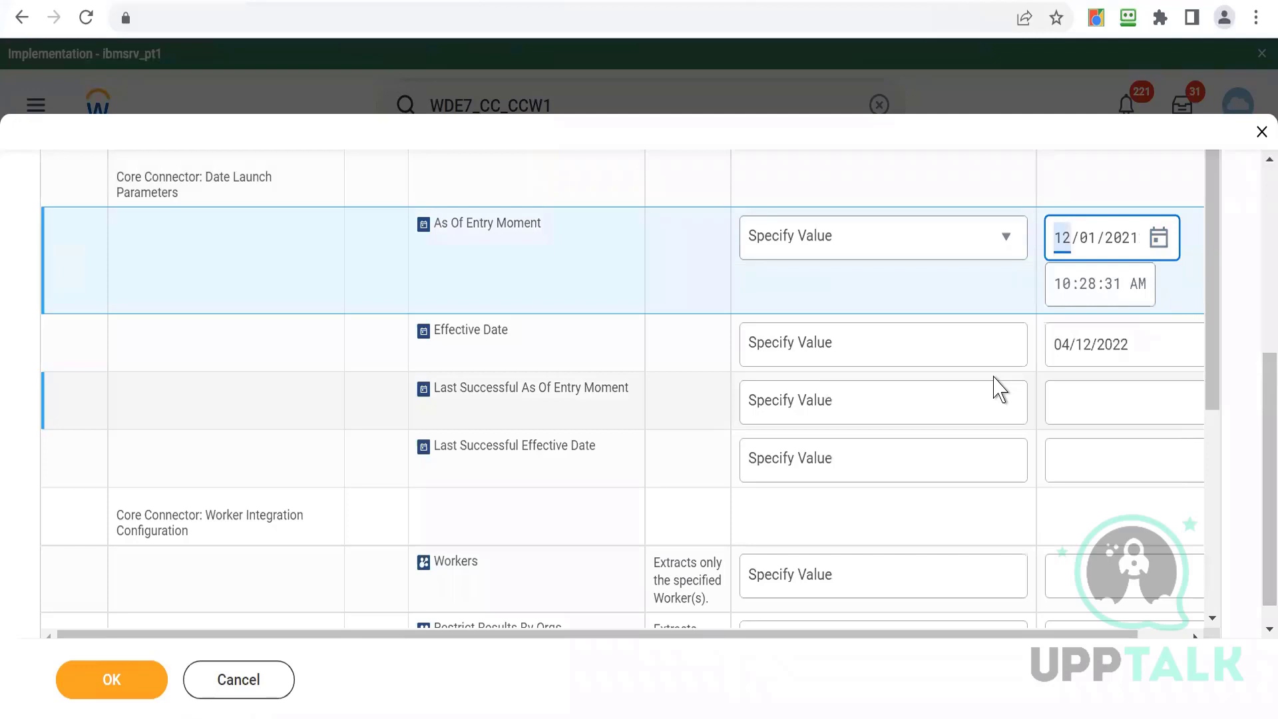
left_click(812, 190)
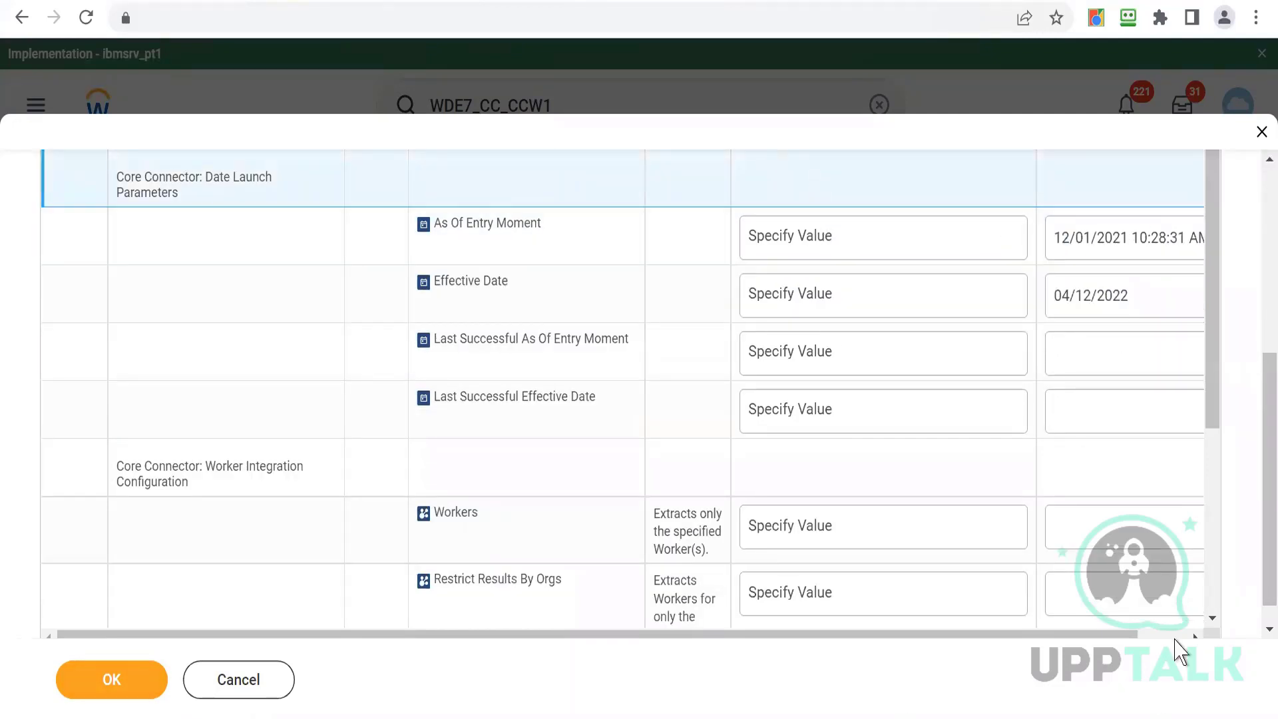
- Turn on the Full File criterion and submit the integration run, then check the resulting event
left_click(1212, 619)
left_click(1212, 619)
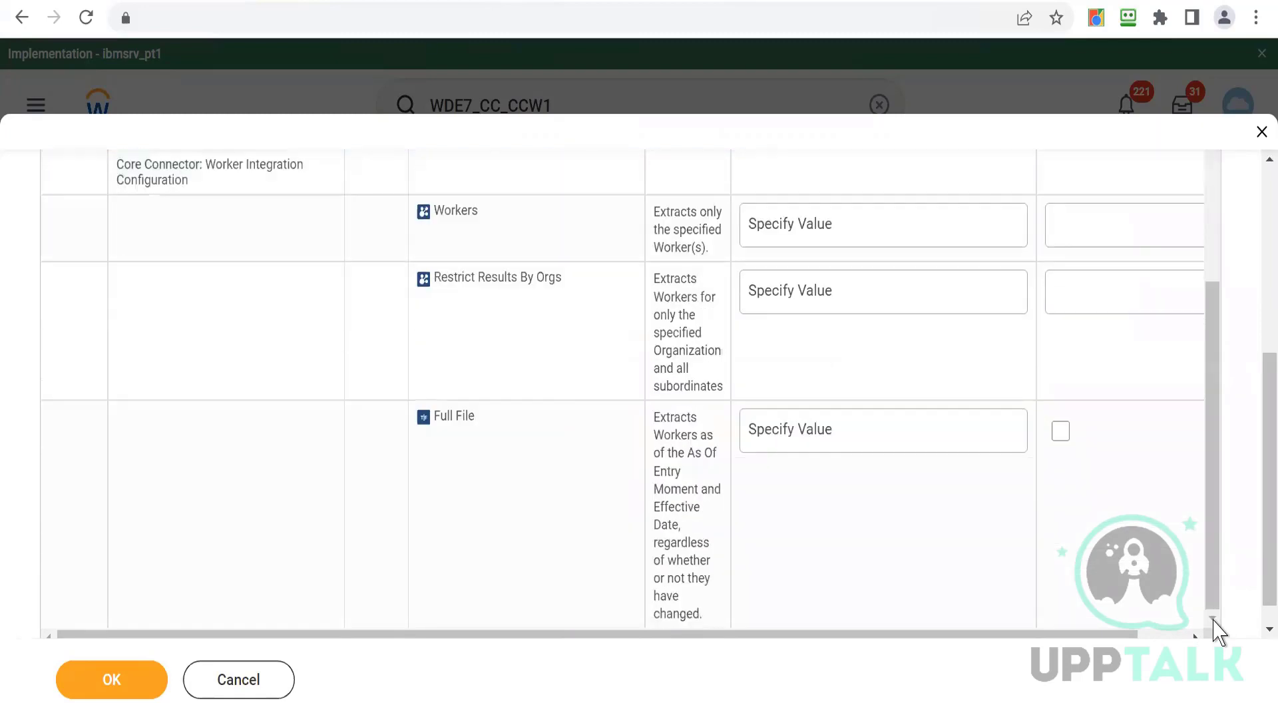
left_click(1062, 433)
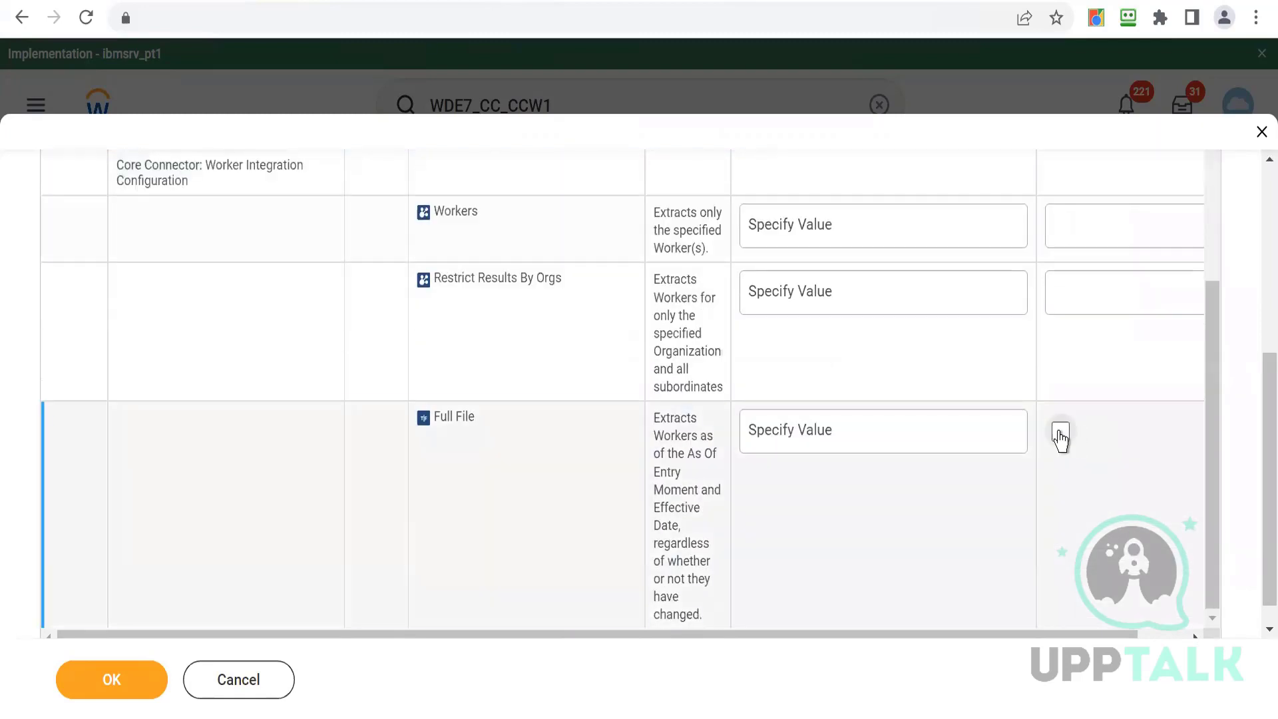
left_click(93, 677)
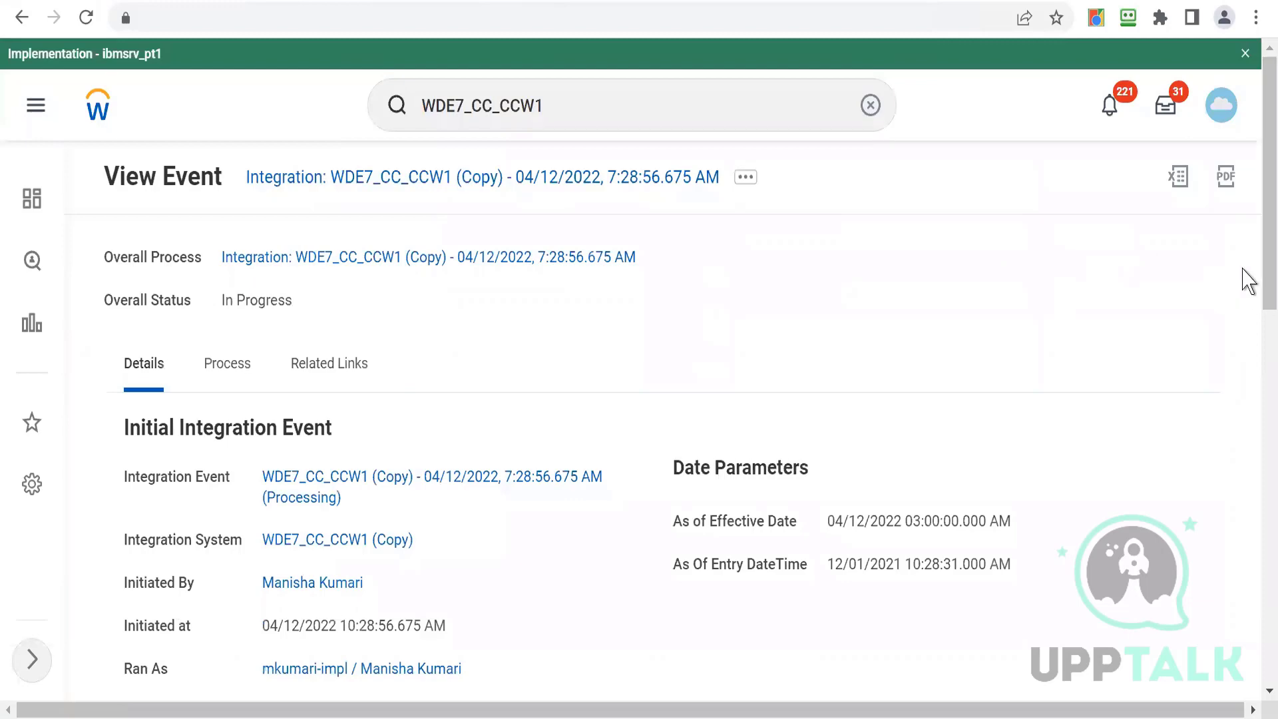
left_click_drag(1256, 266, 1257, 456)
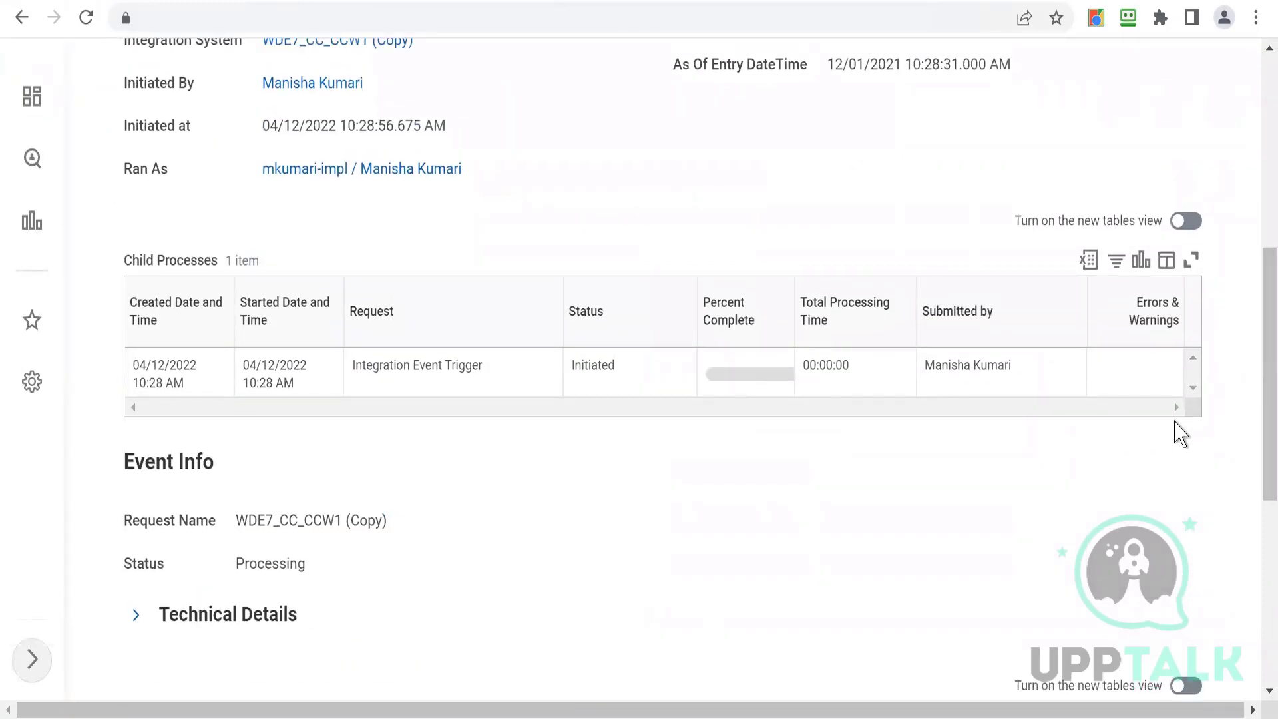
left_click_drag(1257, 406, 1257, 215)
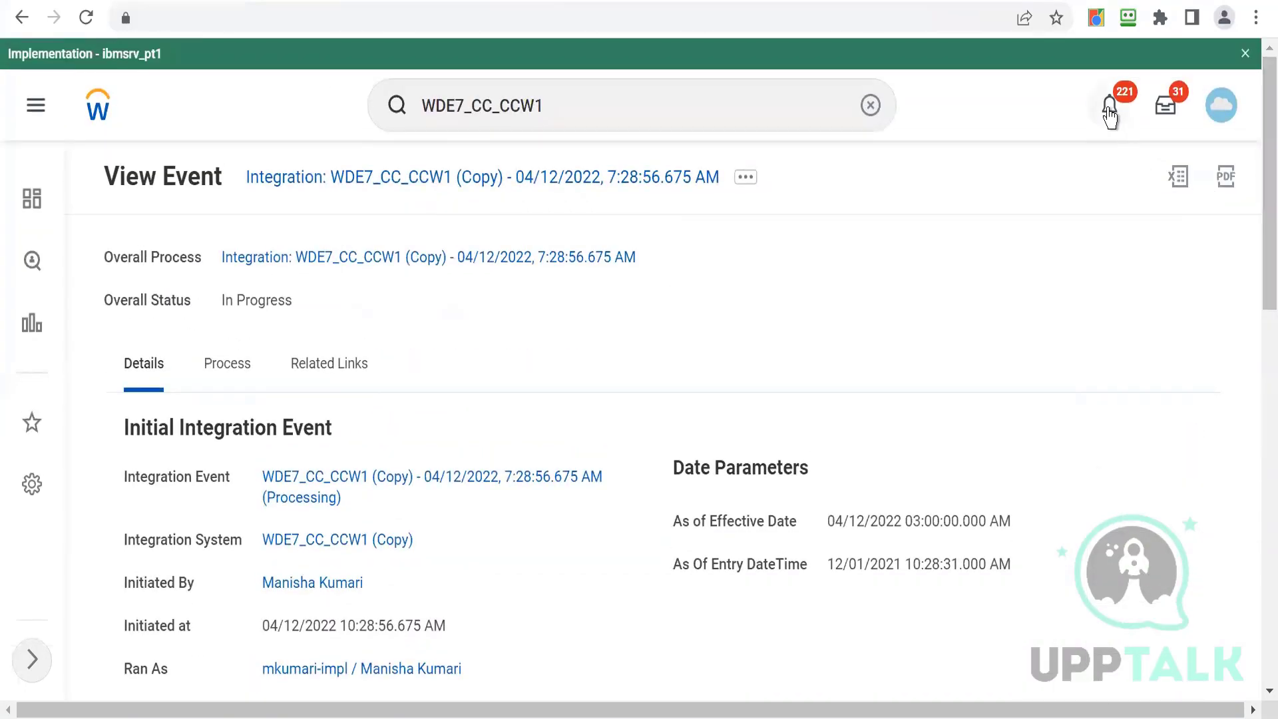